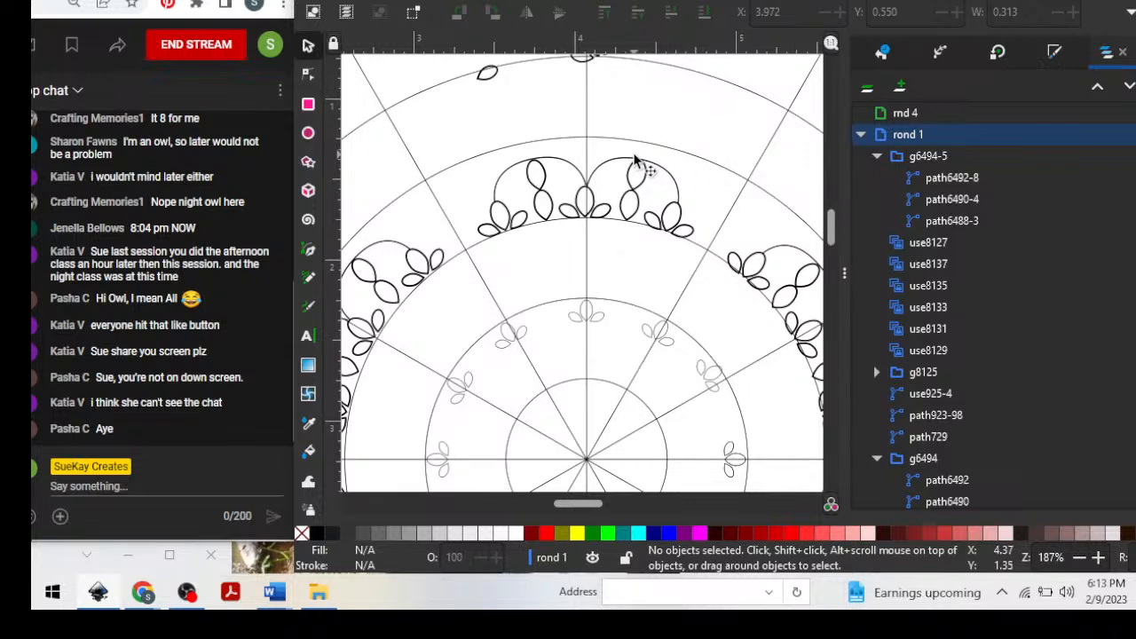
Move the three-petal group away from the vertical guide line to about X 3.028, Y 0.455 in the outermost ring.
mouse_move(705, 2)
left_mouse_down()
mouse_move(696, 24)
mouse_move(694, 8)
left_mouse_up()
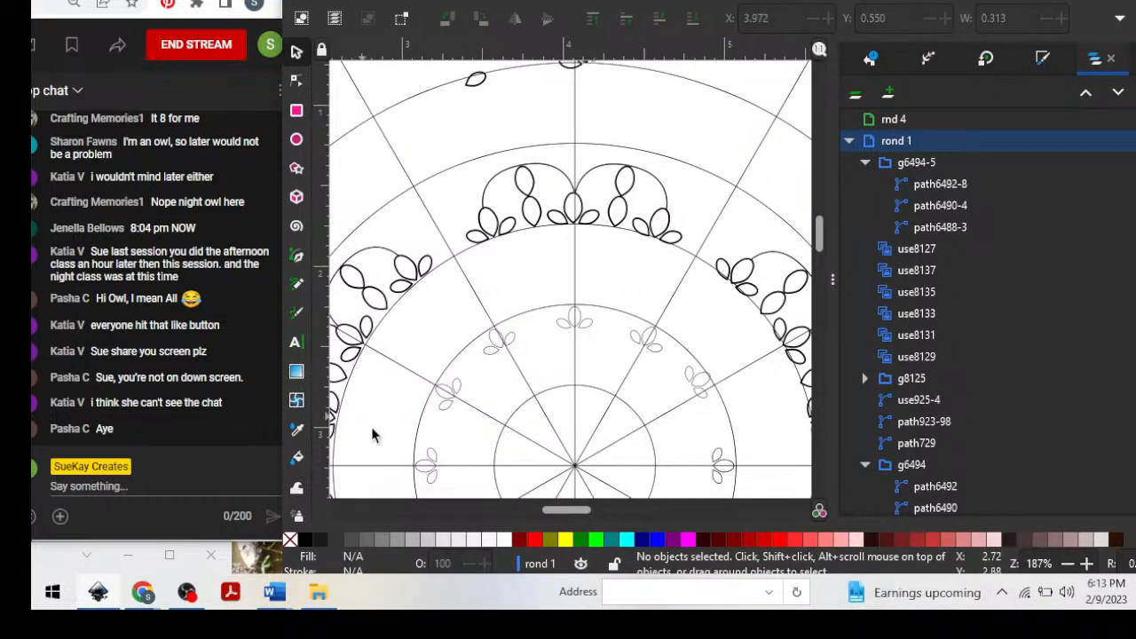
scroll(781, 126, "up", 2)
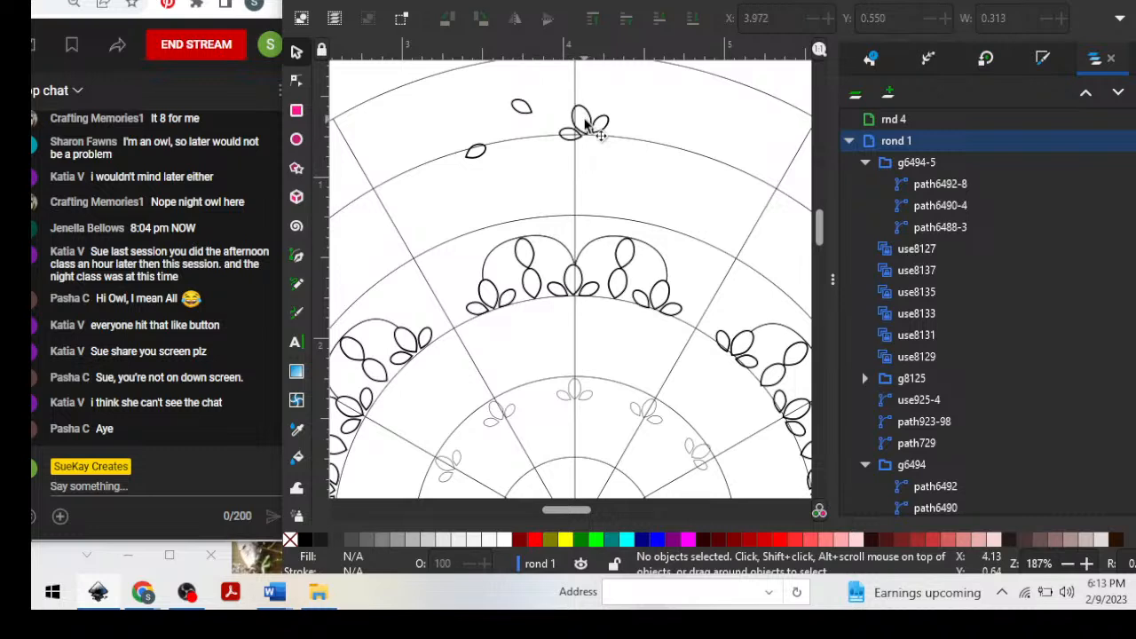
left_click_drag(603, 140, 433, 121)
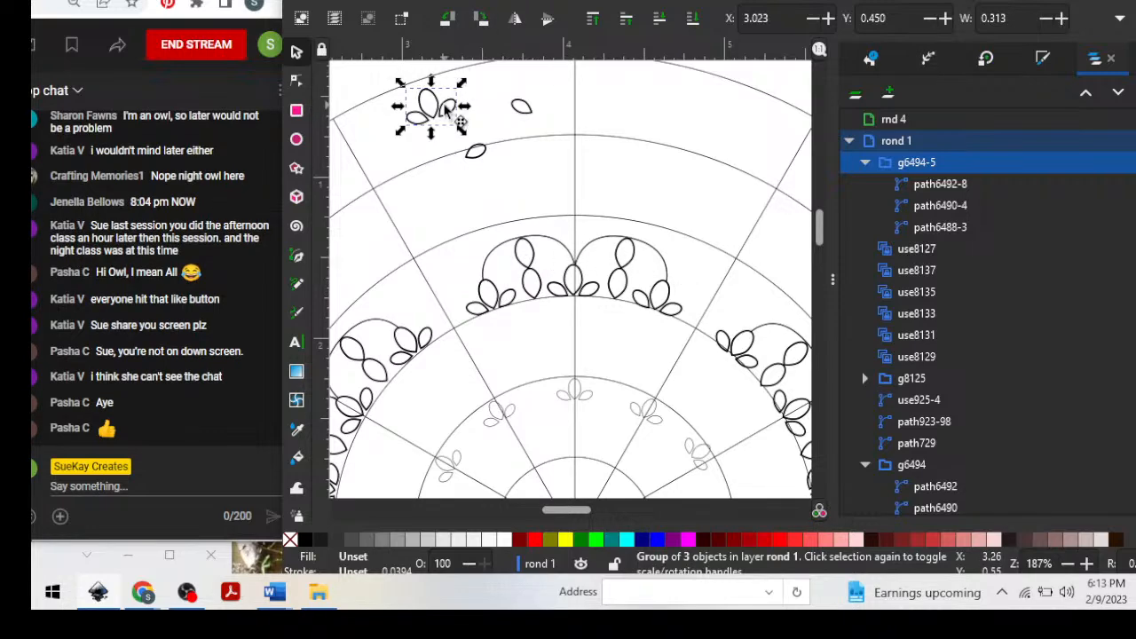
left_click_drag(447, 107, 448, 109)
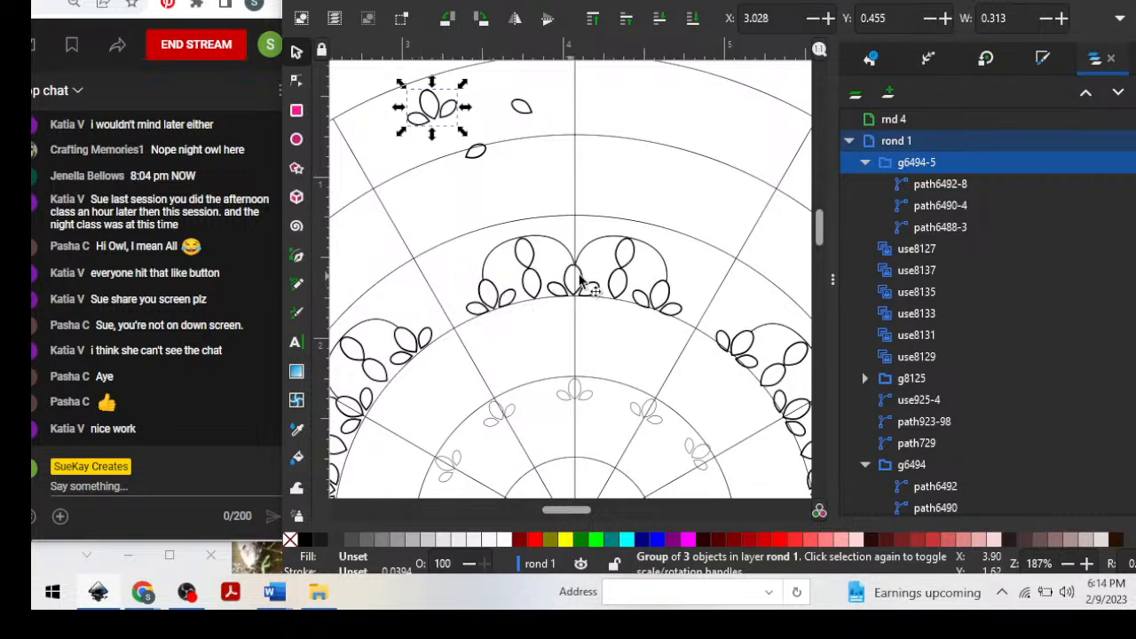
Widen the double-scallop group on the vertical guide line symmetrically about its centre to about 1.623 in.
left_click(552, 245)
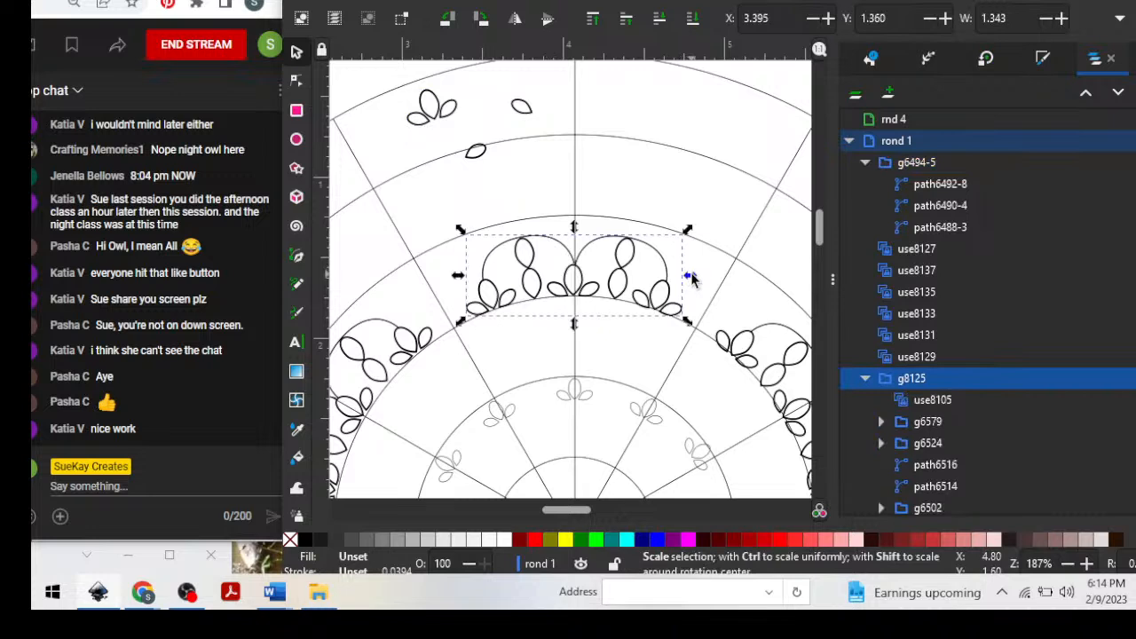
left_click_drag(691, 279, 714, 279)
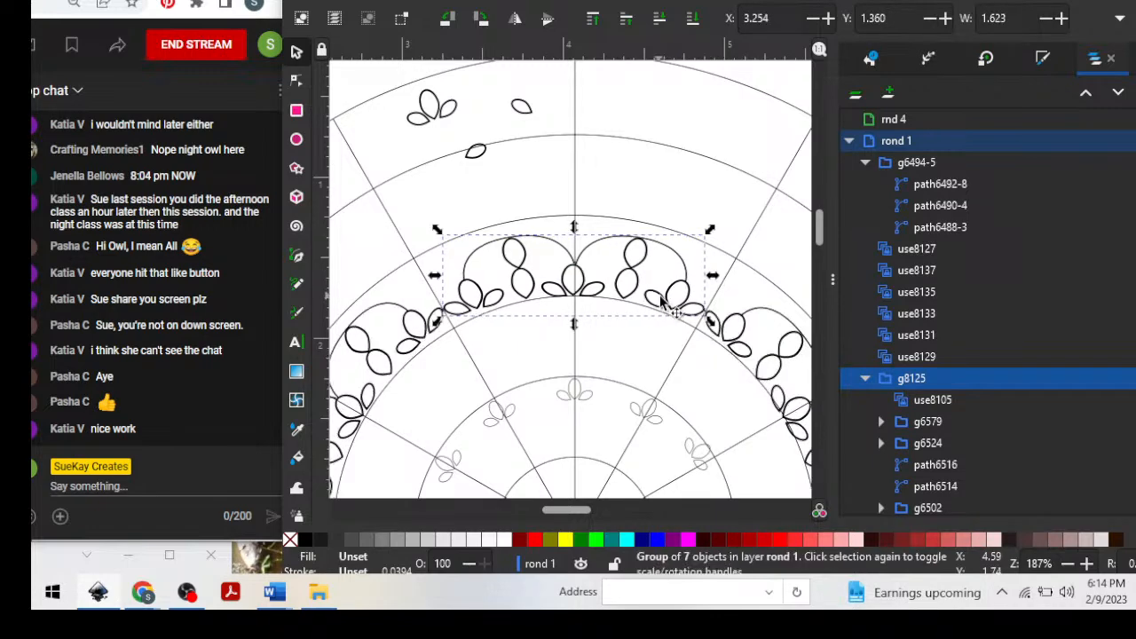
left_click(699, 130)
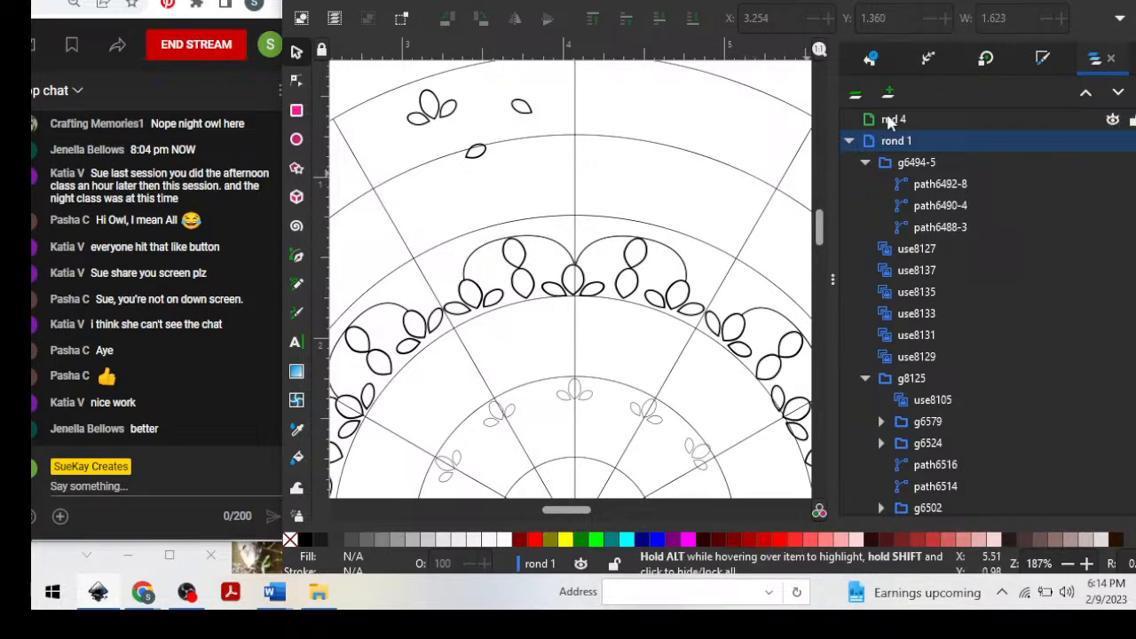
Move the three-petal group inward to about X 3.068, Y 0.976, outside the scallop ring, and ungroup it.
left_click_drag(834, 161, 1112, 122)
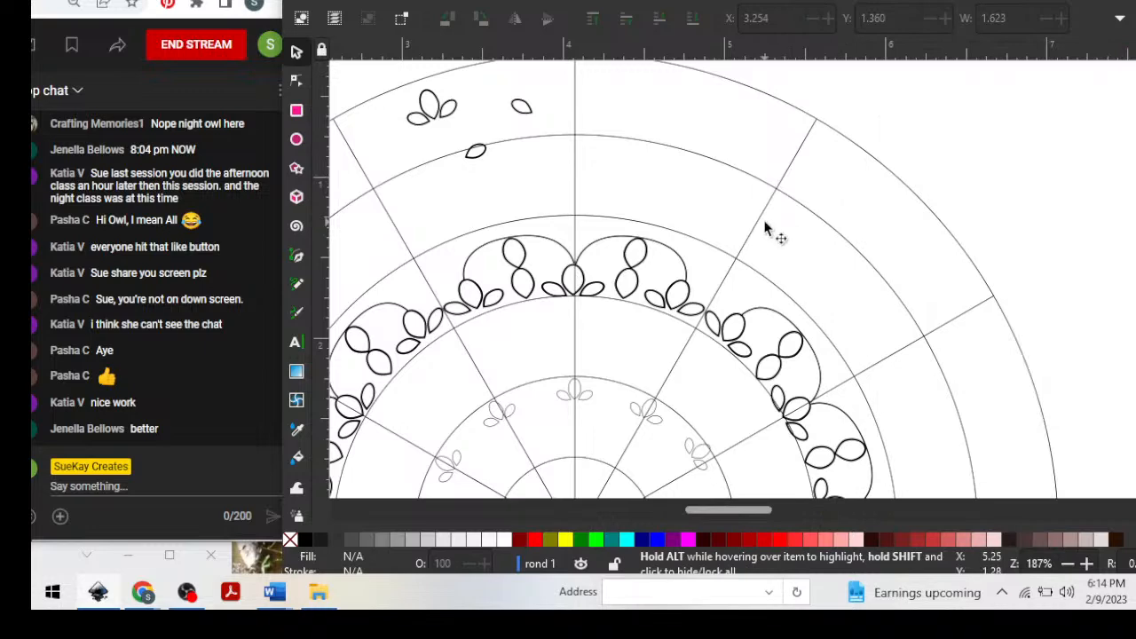
key("minus")
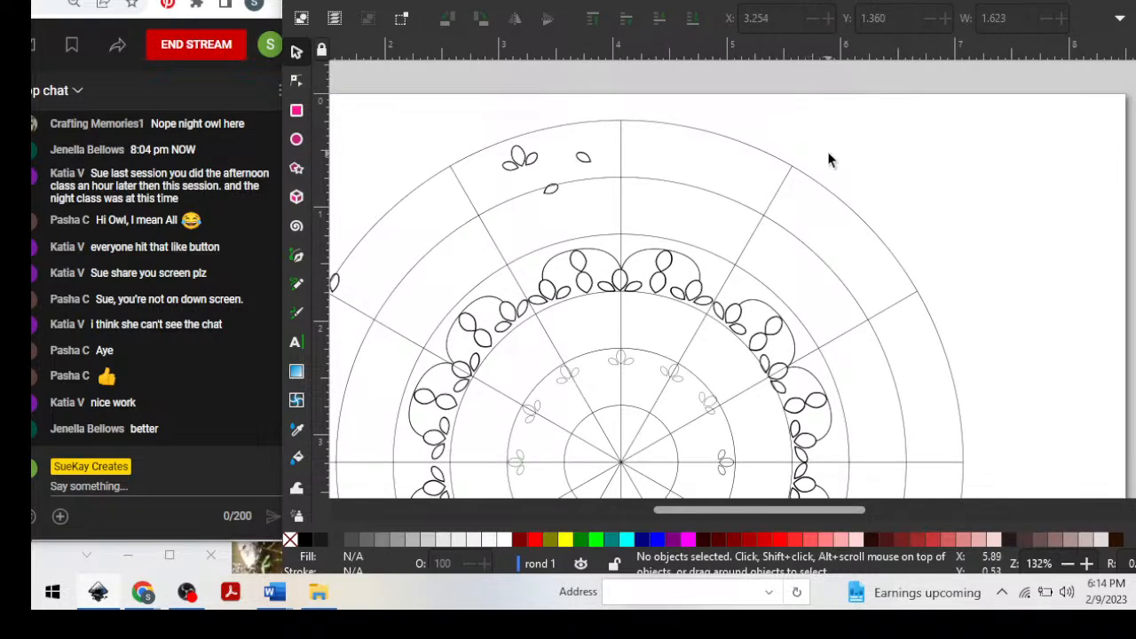
scroll(829, 160, "down", 2)
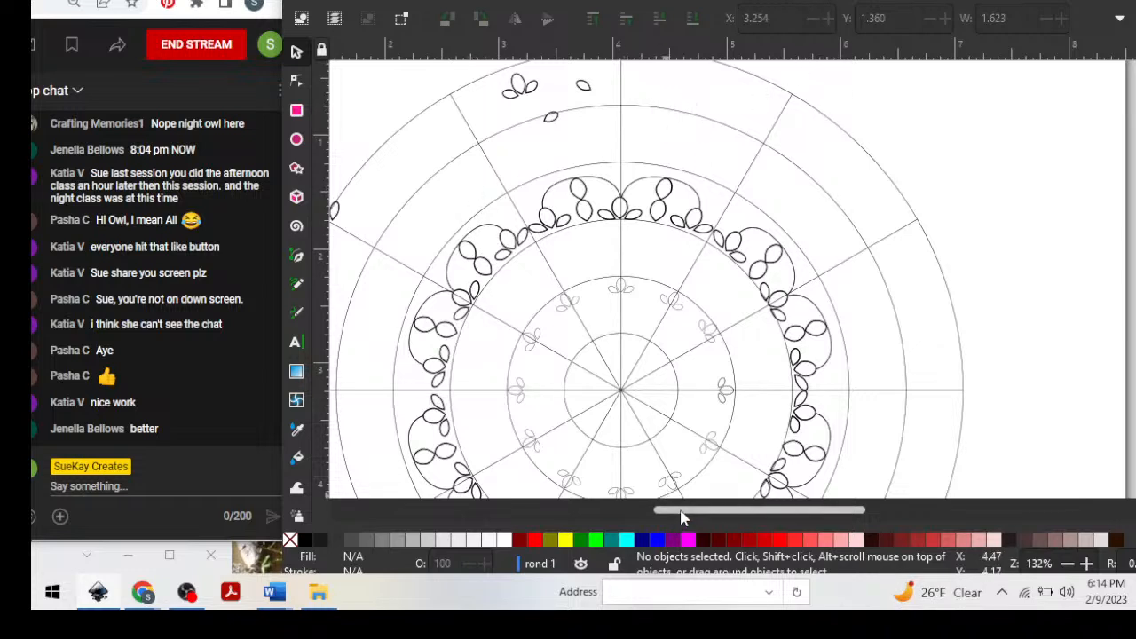
left_click_drag(680, 510, 658, 512)
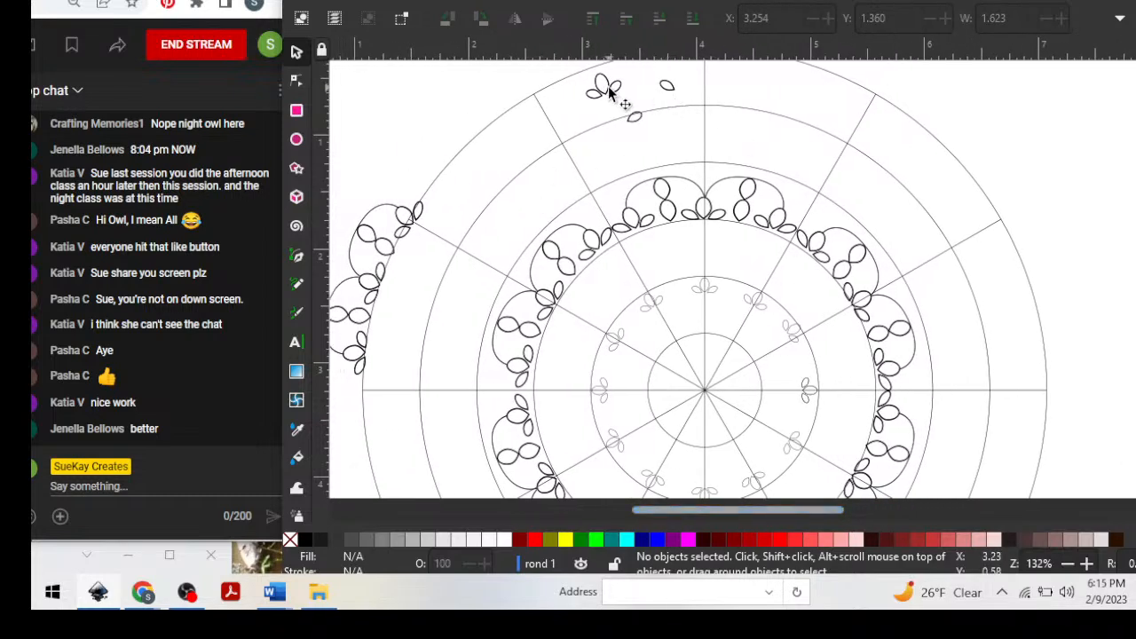
left_click_drag(605, 107, 608, 156)
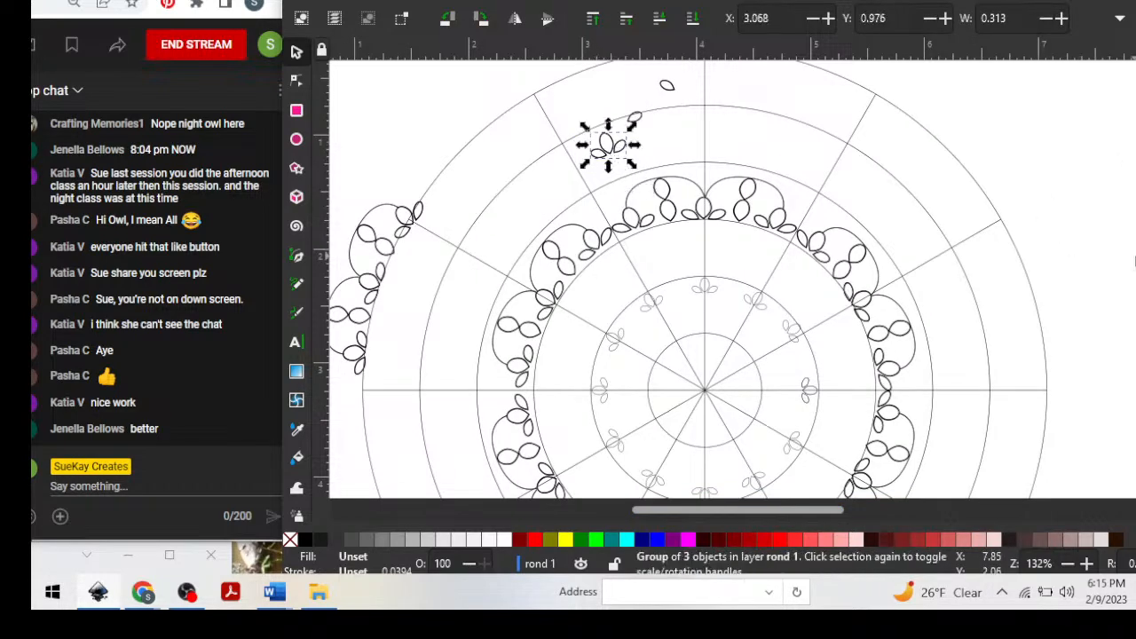
key("ctrl+shift+g")
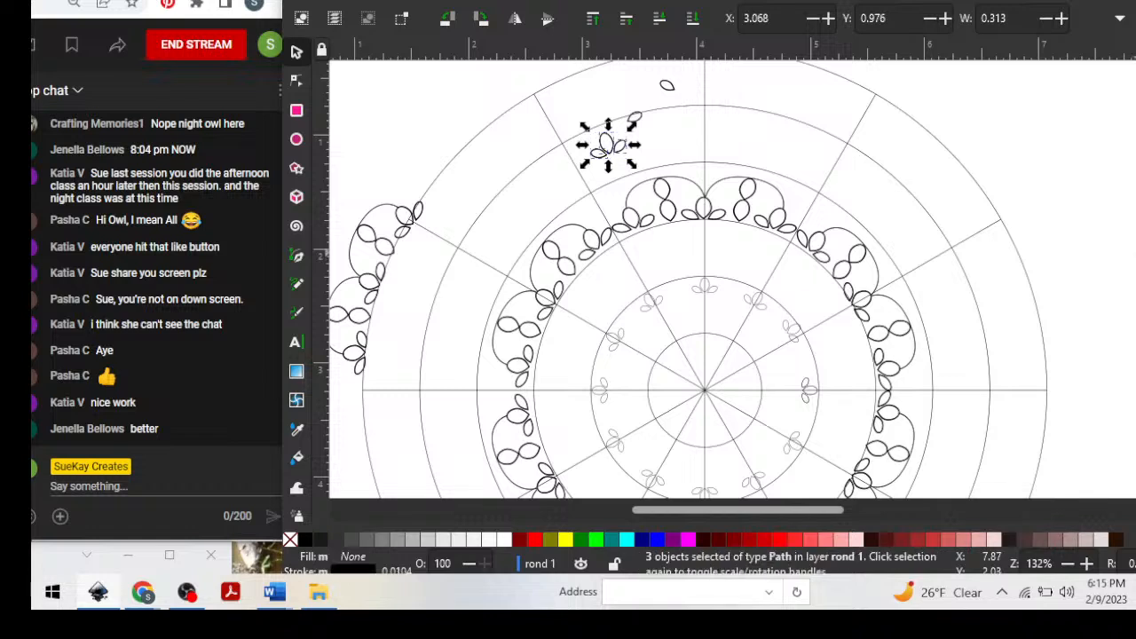
Try moving the left petal of the ungrouped motif outward onto the diagonal guide line, and undo the move.
left_click(597, 136)
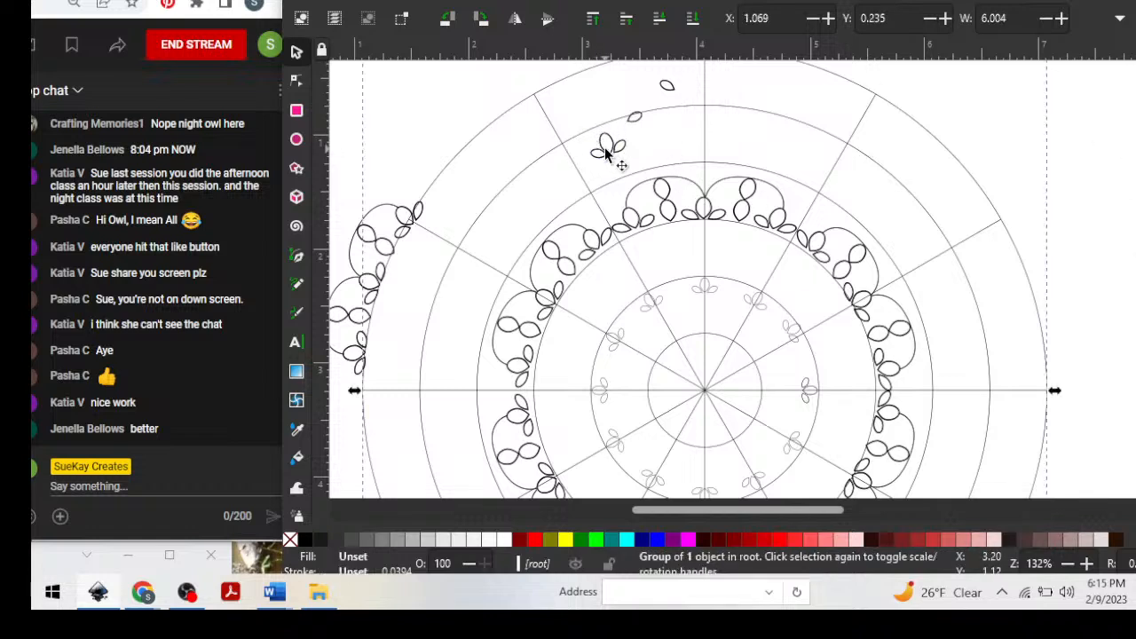
left_click_drag(600, 152, 574, 167)
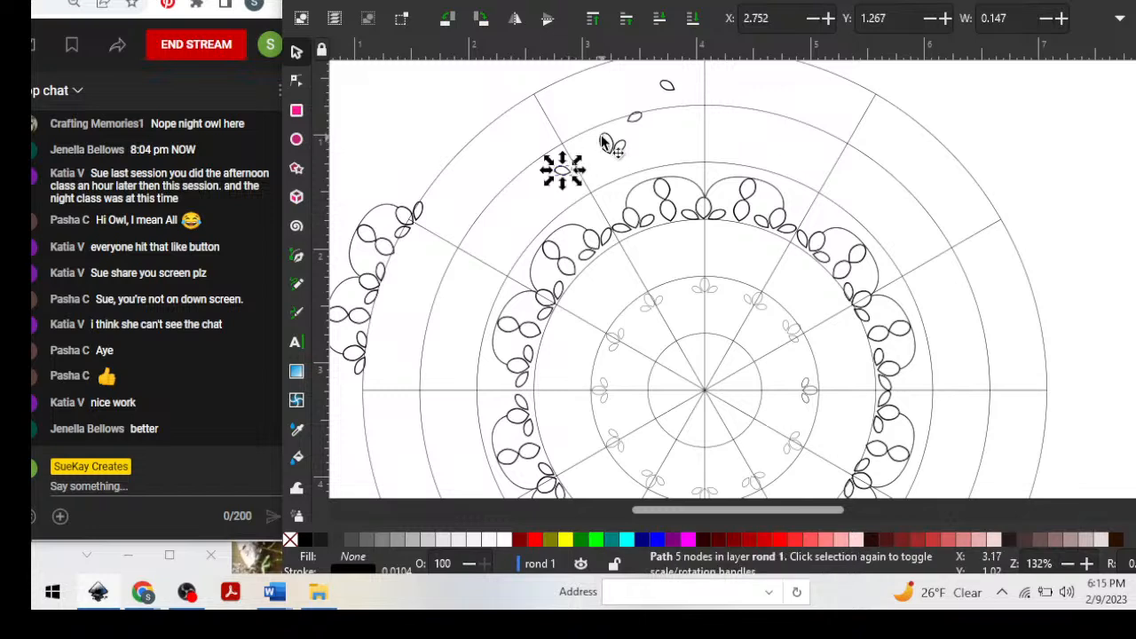
key("ctrl+z")
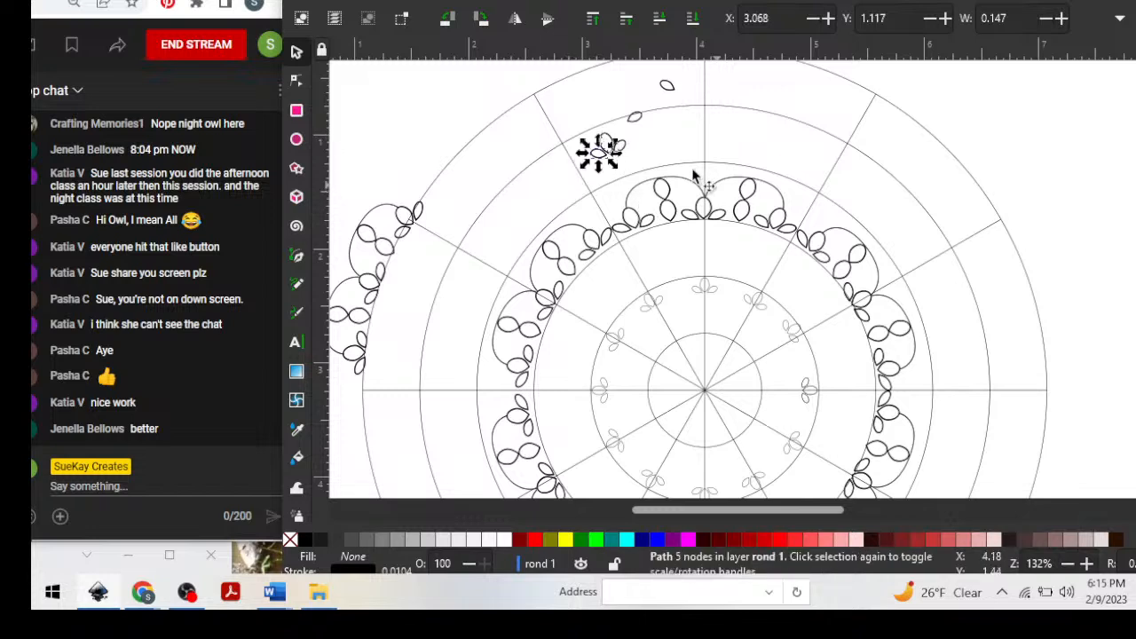
left_click(586, 87)
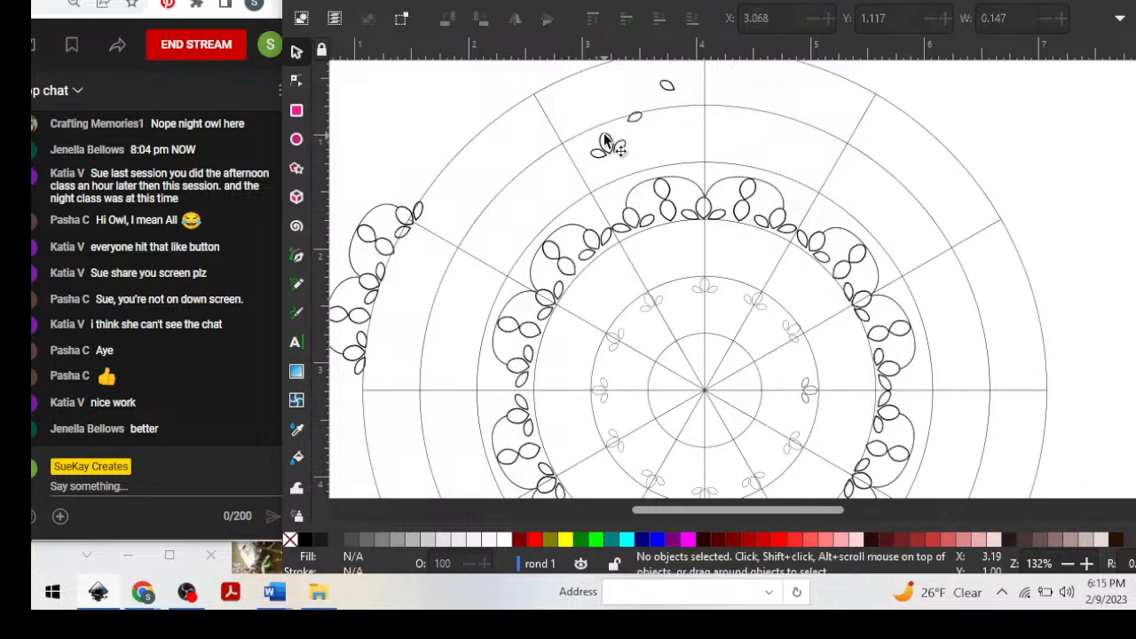
Move the middle petal of the ungrouped motif to about X 4.210, Y 0.826, beyond the scallops near the vertical guide line.
left_click_drag(602, 135, 700, 177)
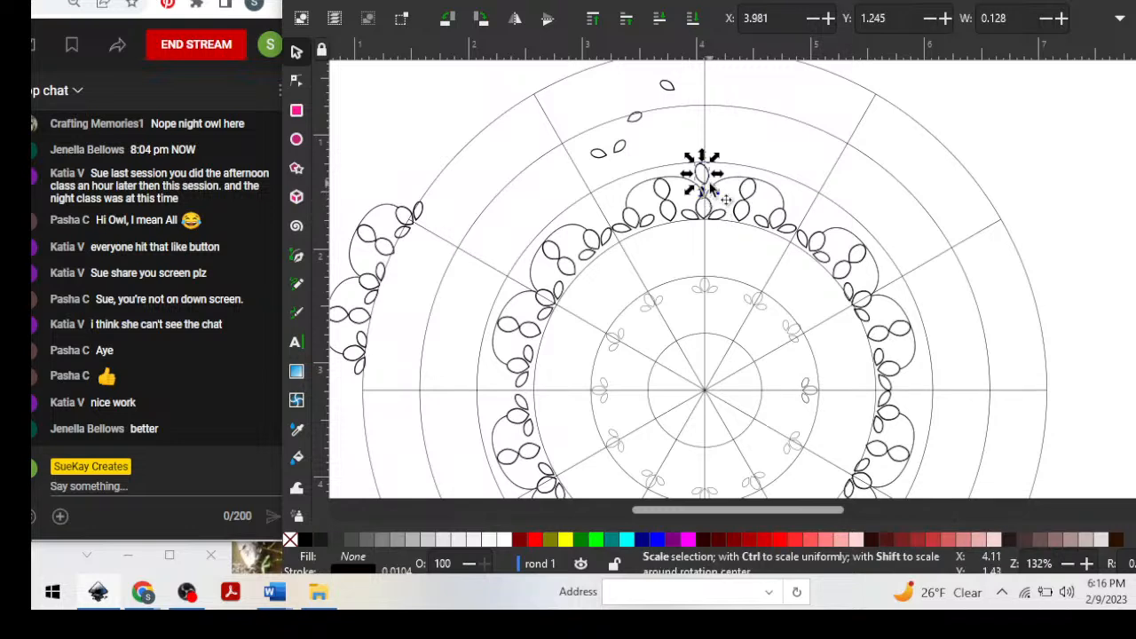
left_click_drag(705, 178, 732, 128)
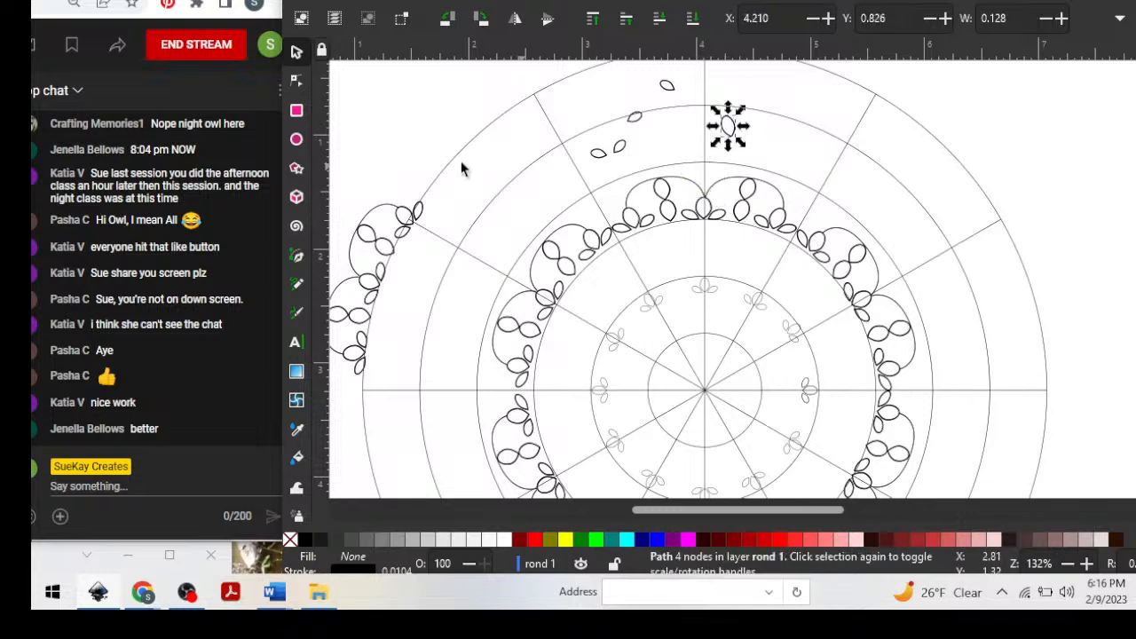
Draw a short curved path with the Pen tool from the junction of the two scallops to the next guide circle, without fill.
left_click(298, 256)
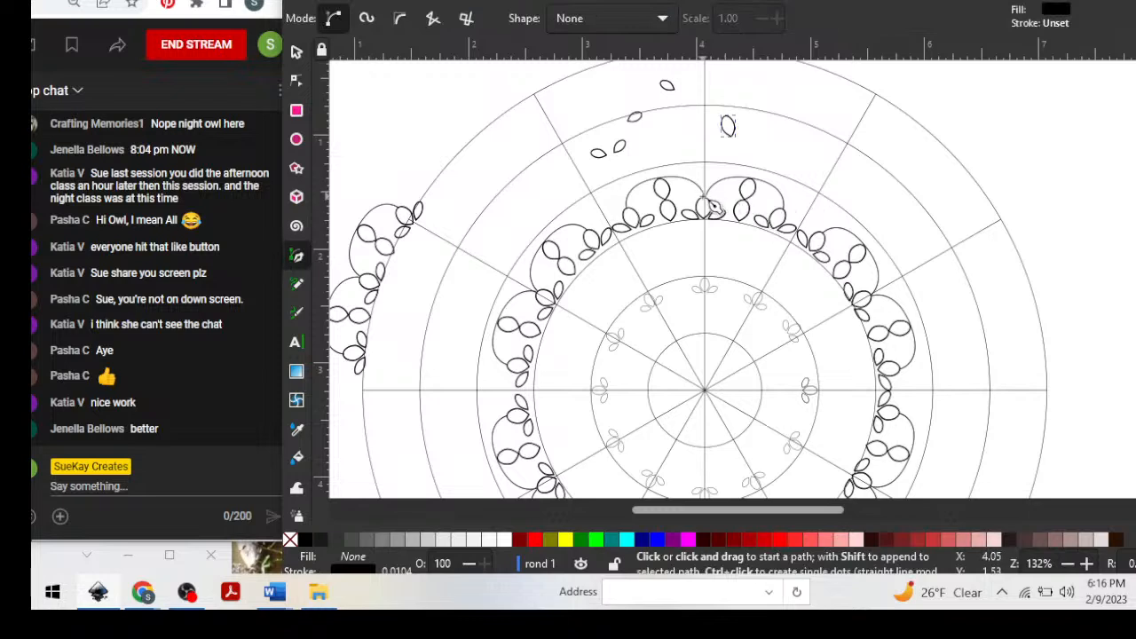
left_click_drag(705, 189, 711, 182)
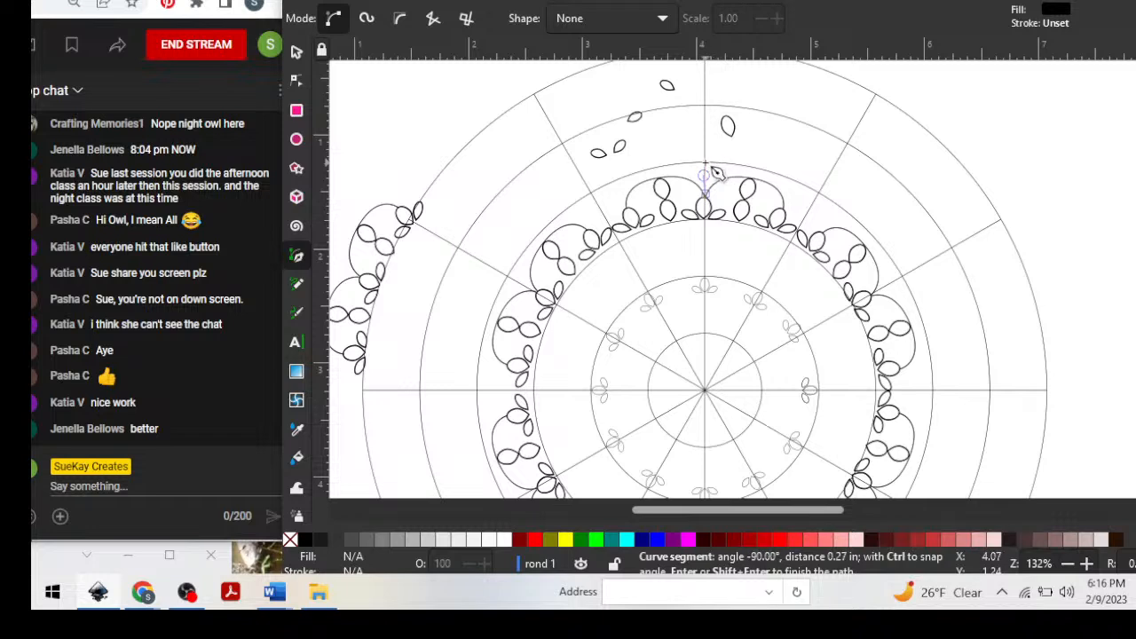
left_click_drag(705, 163, 726, 183)
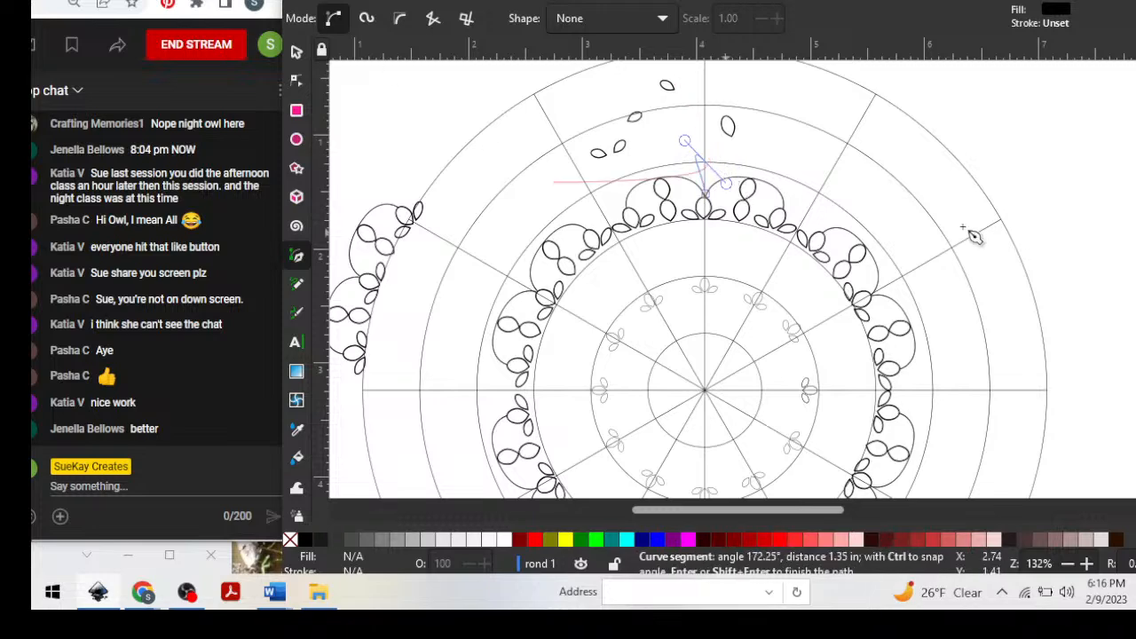
scroll(825, 266, "up", 2)
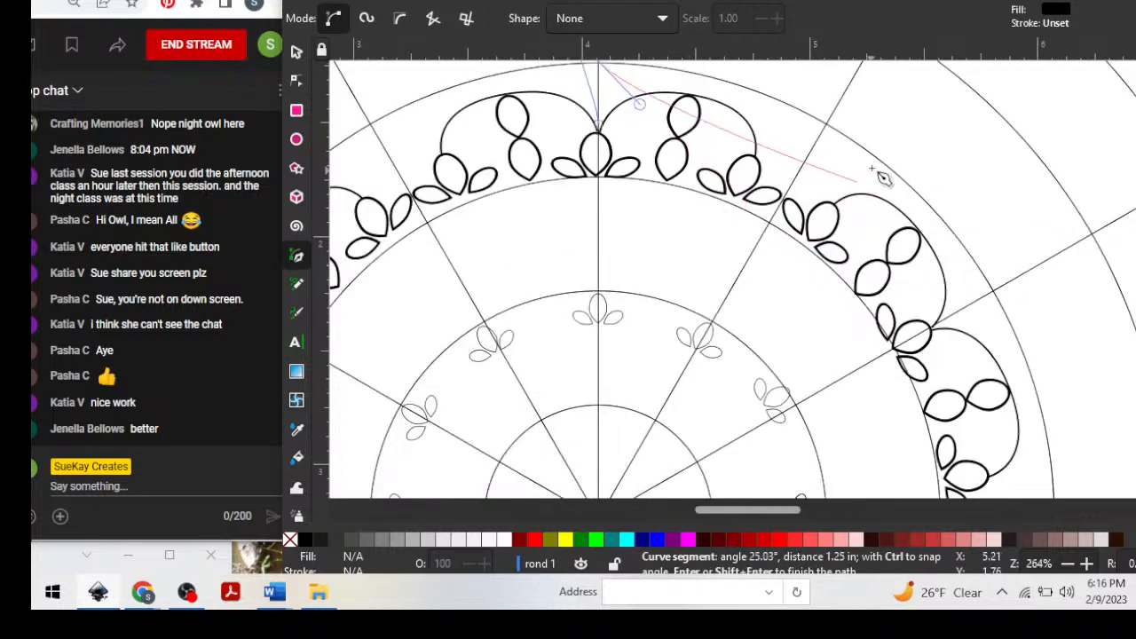
scroll(726, 93, "up", 3)
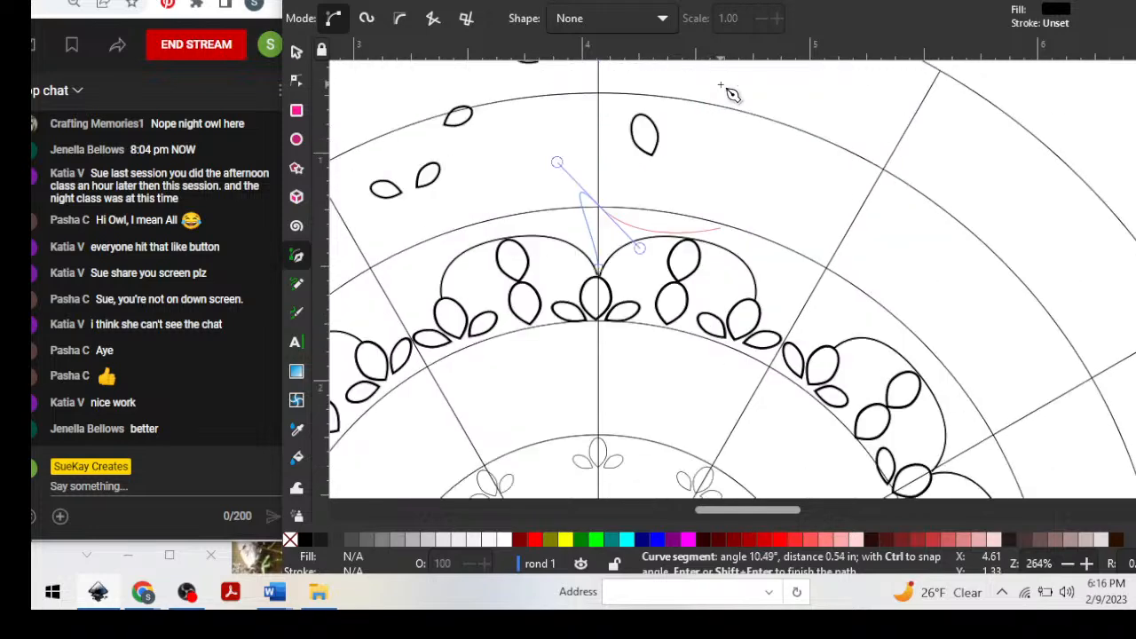
key("Return")
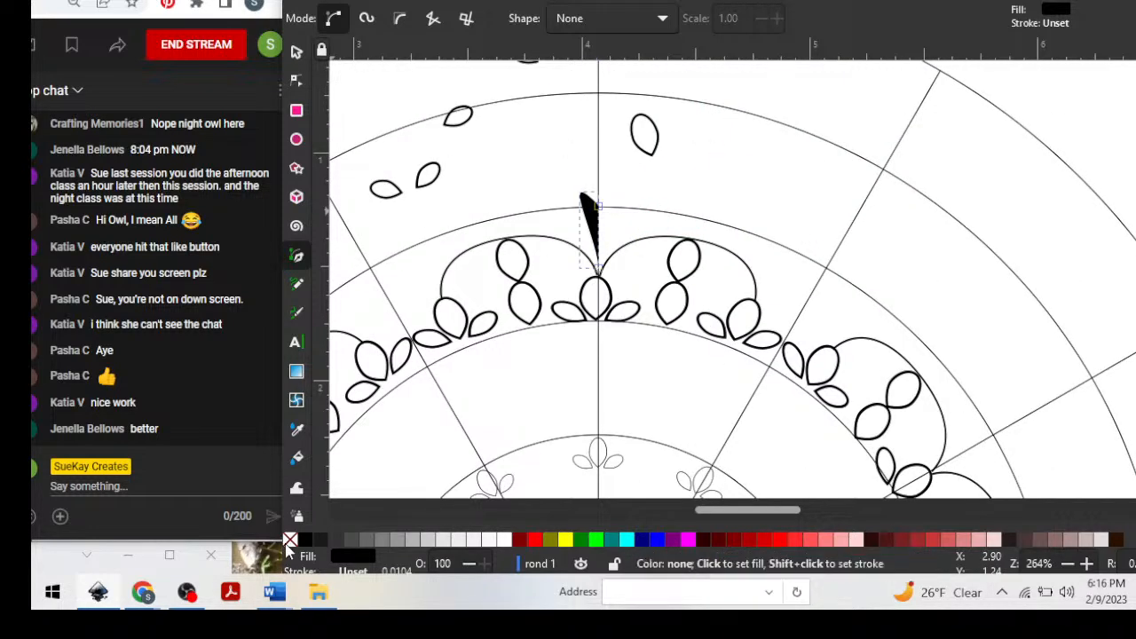
left_click(289, 539)
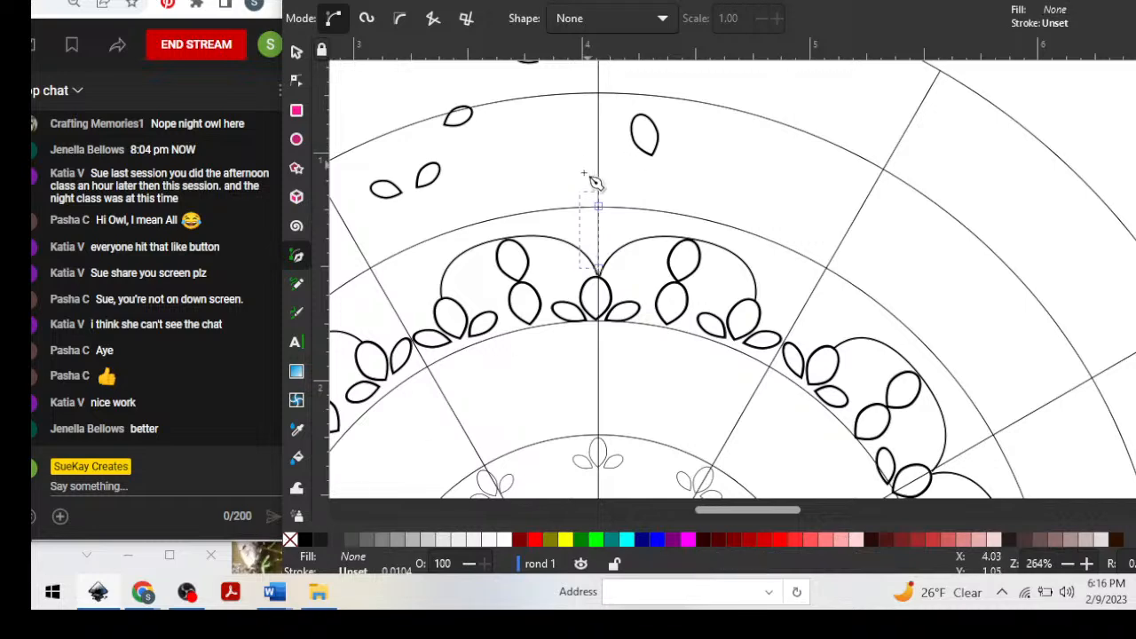
Open the new path's stroke style settings and switch the stroke width unit to pt.
left_click_drag(689, 2, 609, 0)
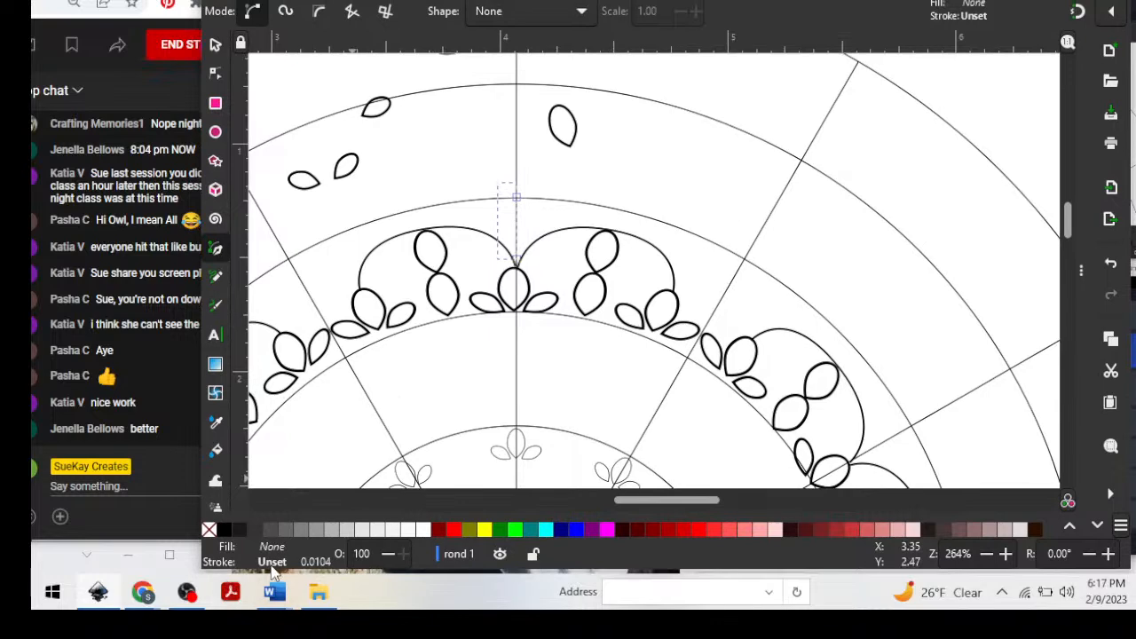
double_click(318, 561)
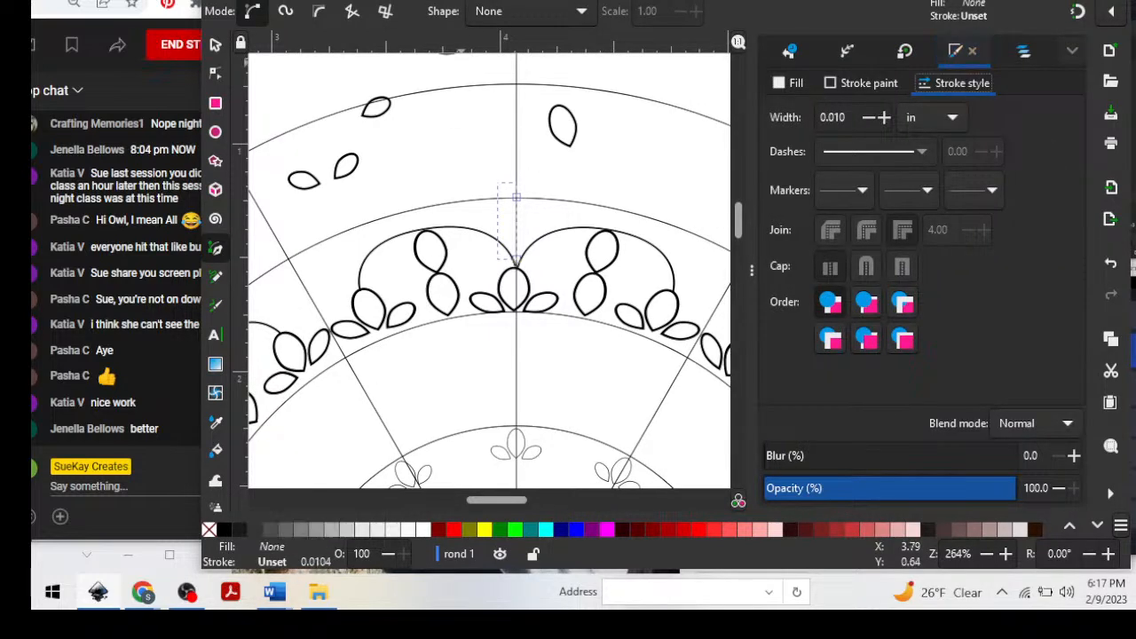
left_click_drag(634, 1, 634, 0)
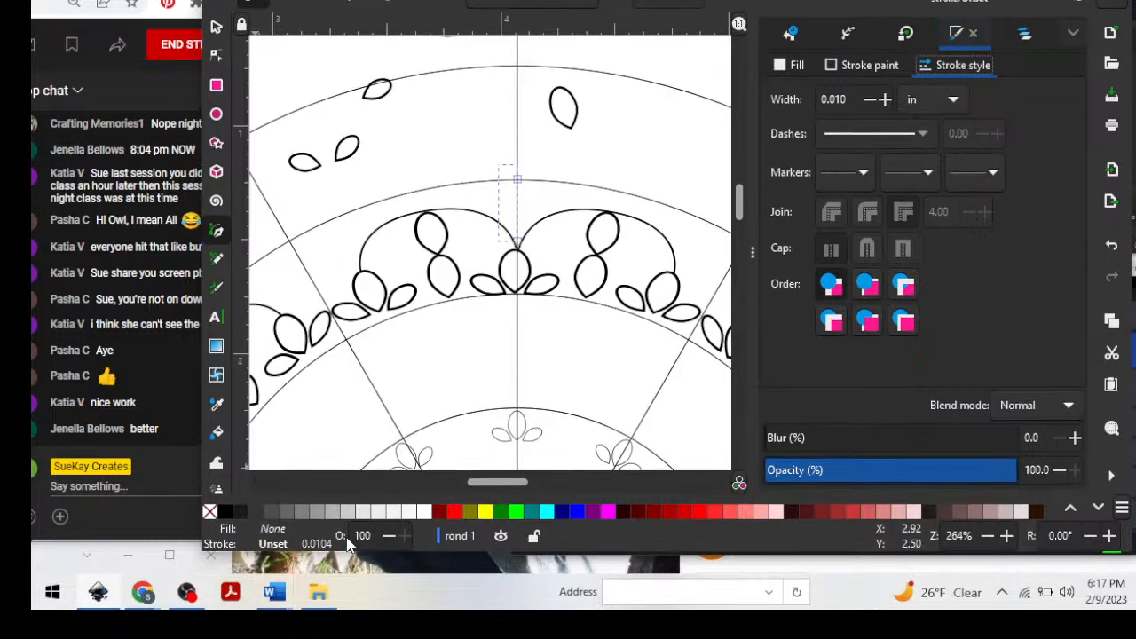
right_click(314, 547)
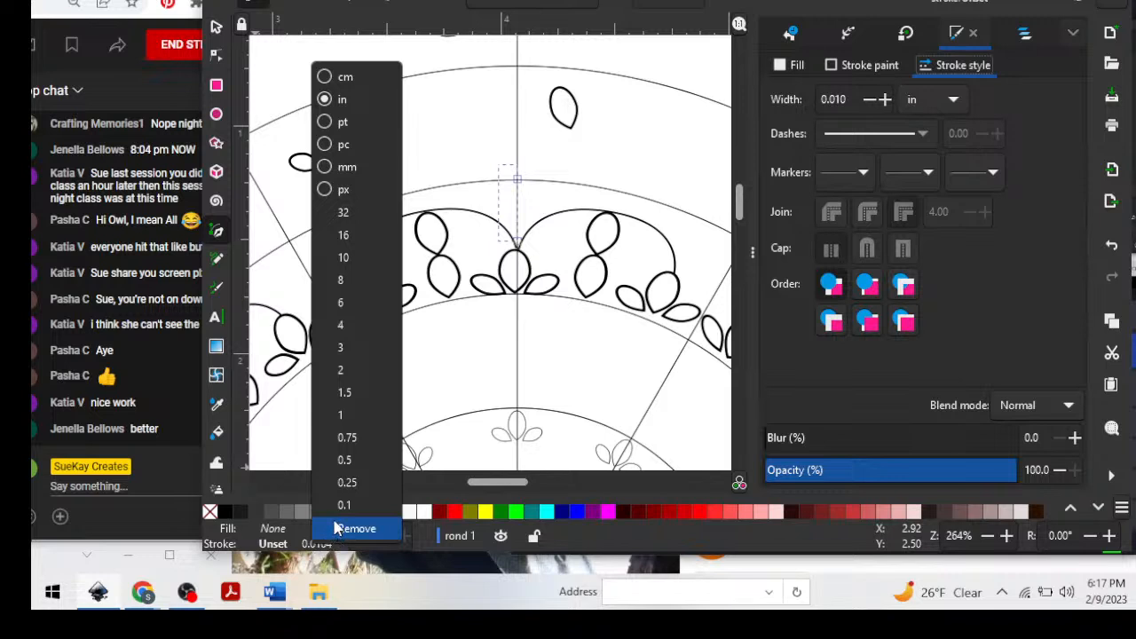
left_click(328, 125)
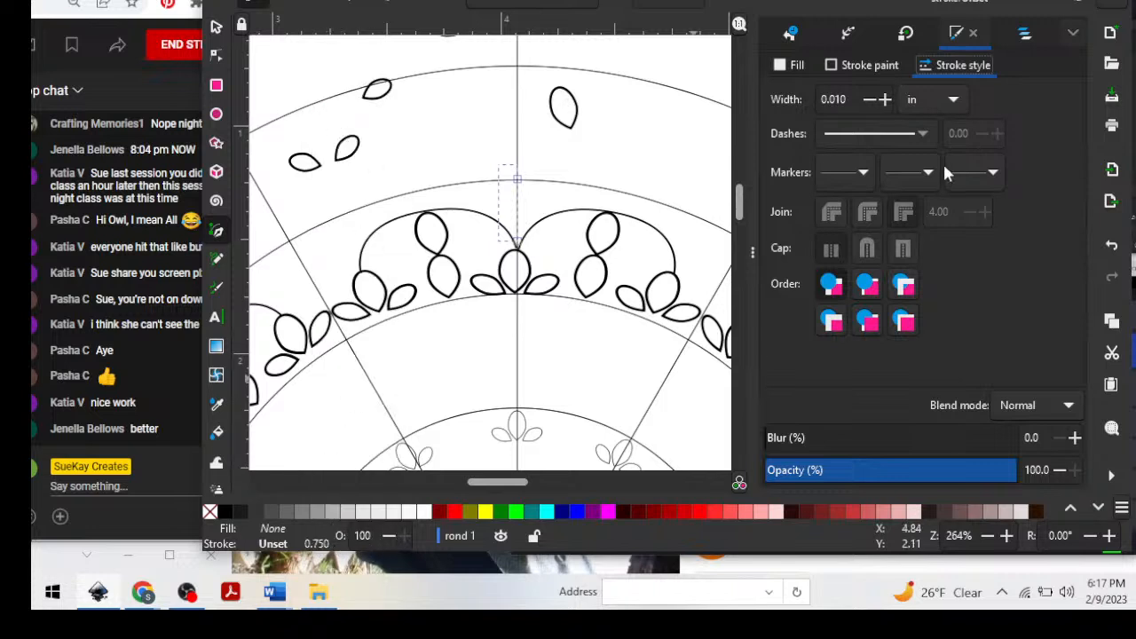
Give the new curved path a flat black stroke with RGBA 000000ff.
left_click(284, 548)
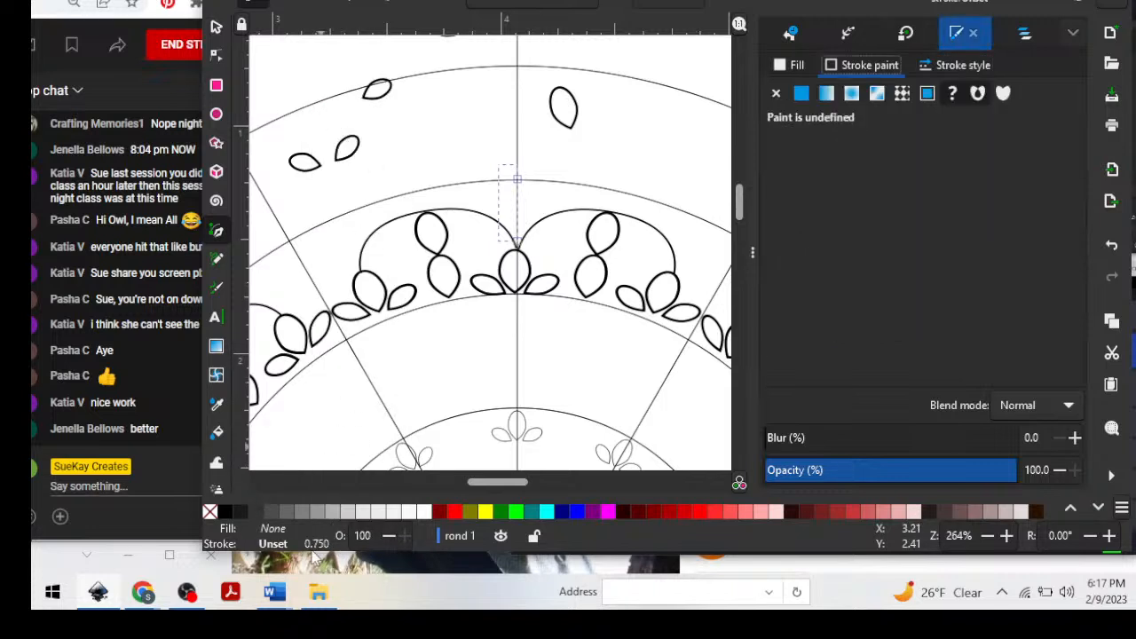
left_click(962, 65)
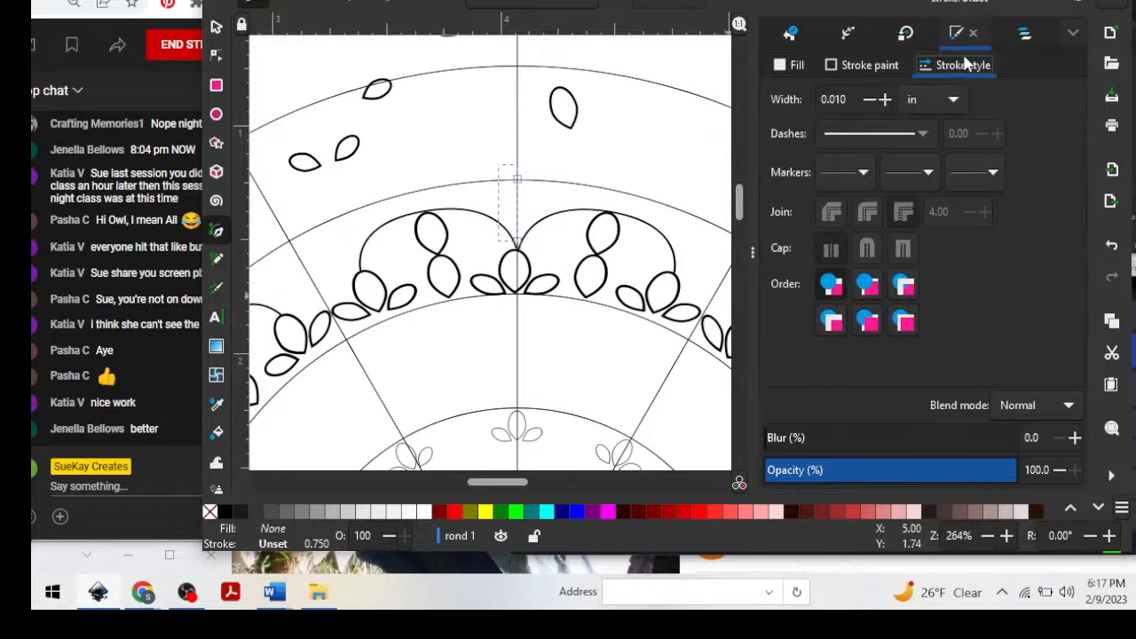
left_click(868, 66)
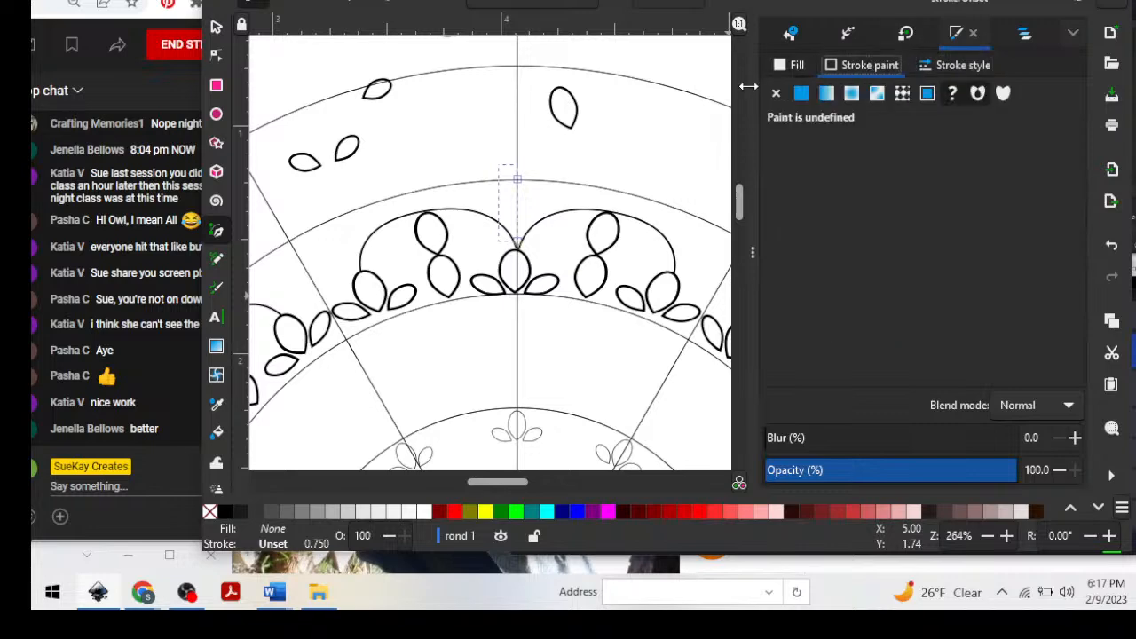
left_click(801, 94)
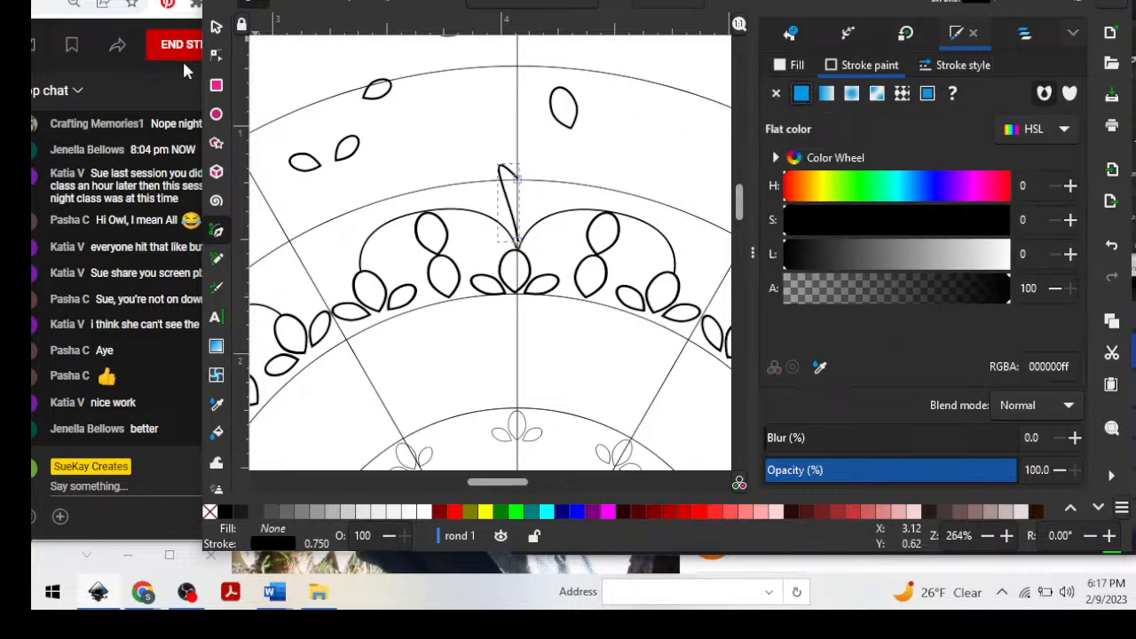
Try resizing the short curved path at the scallop junction and moving its end node outward, and delete the path.
left_click(218, 25)
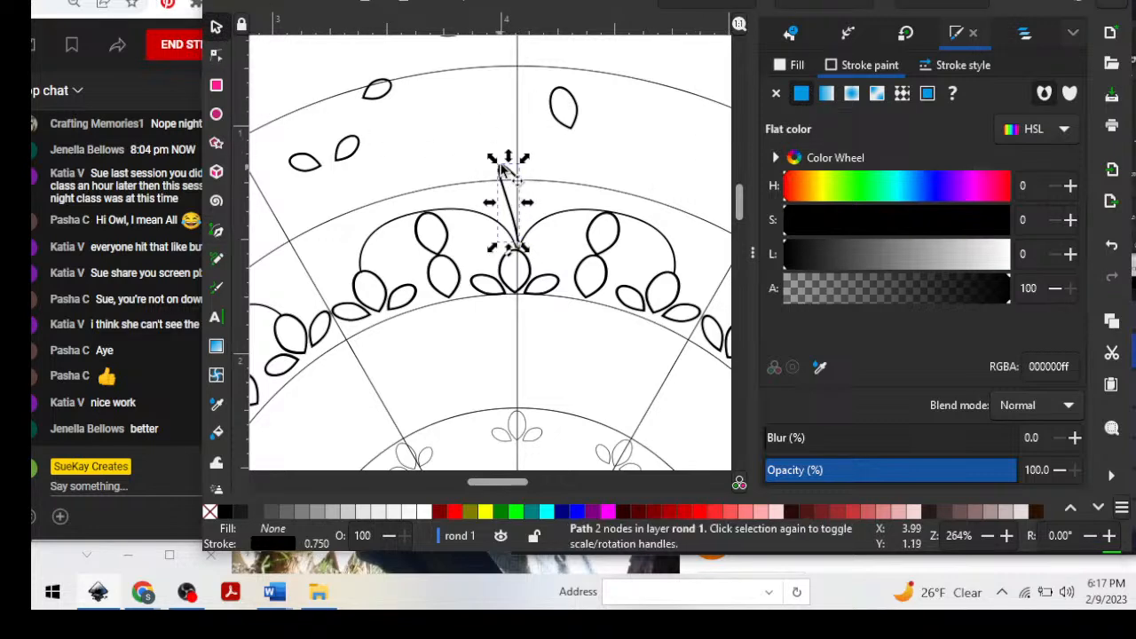
left_click_drag(495, 159, 479, 184)
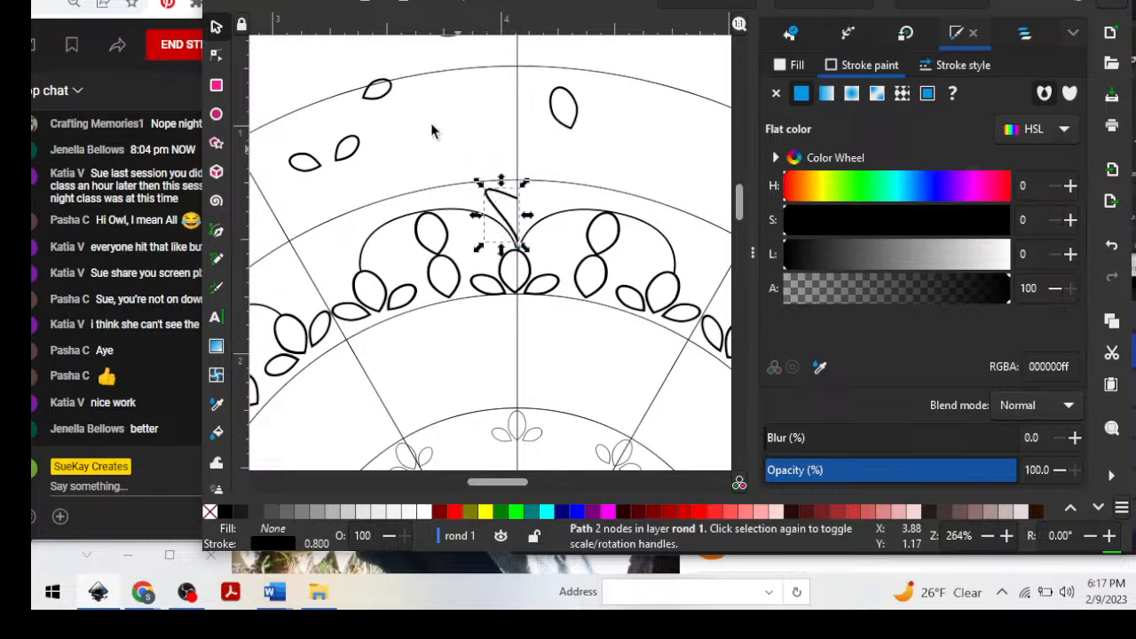
left_click(218, 55)
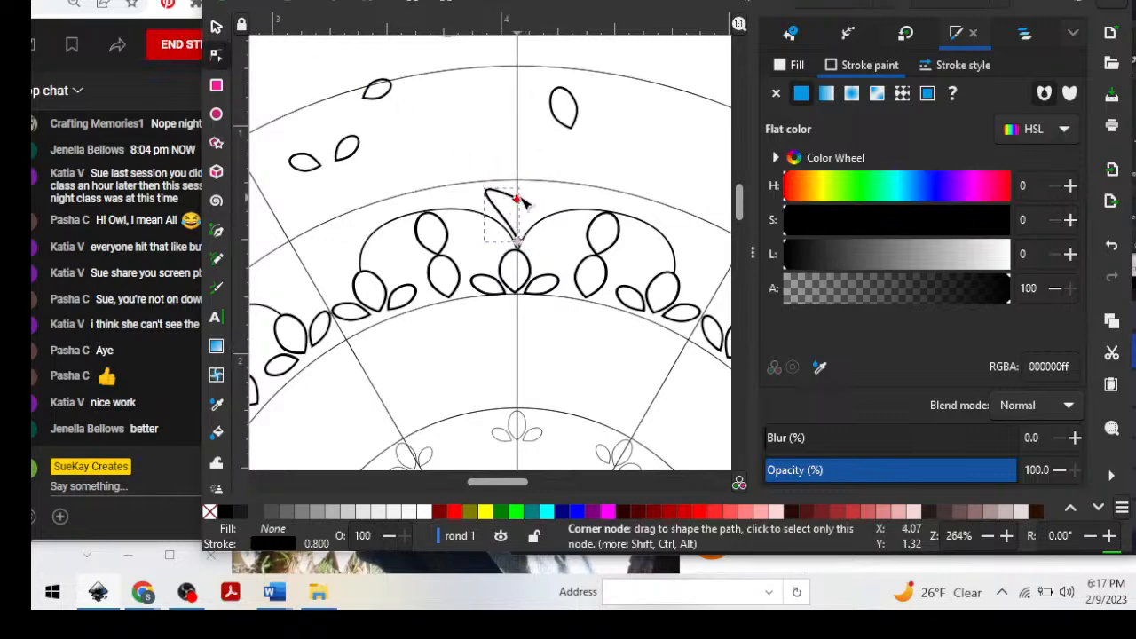
left_click_drag(521, 200, 568, 191)
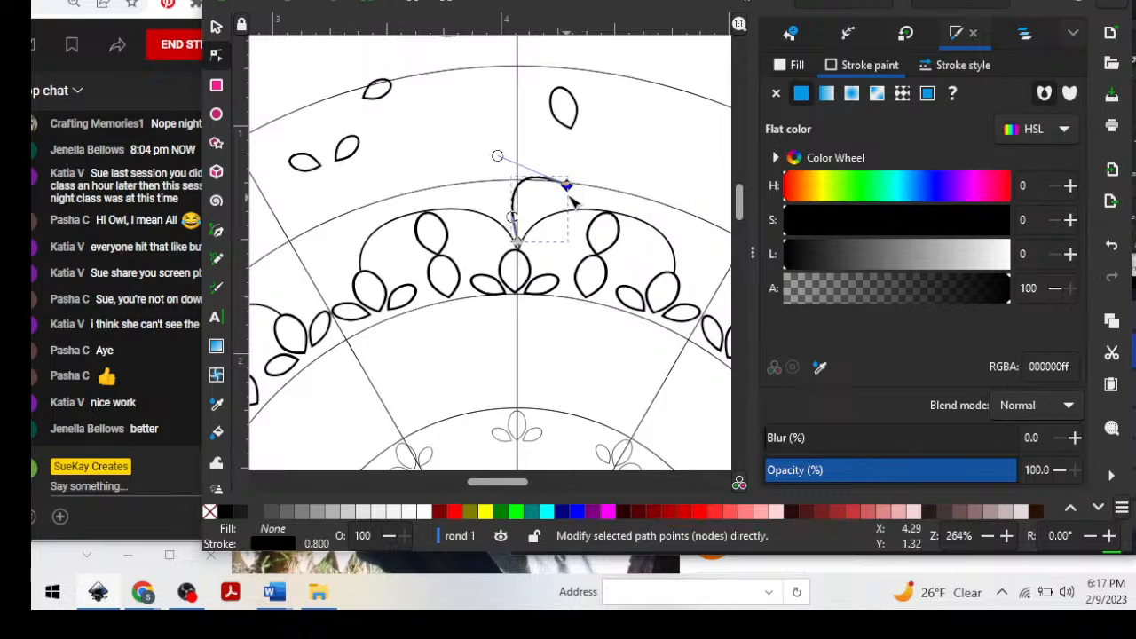
key("Delete")
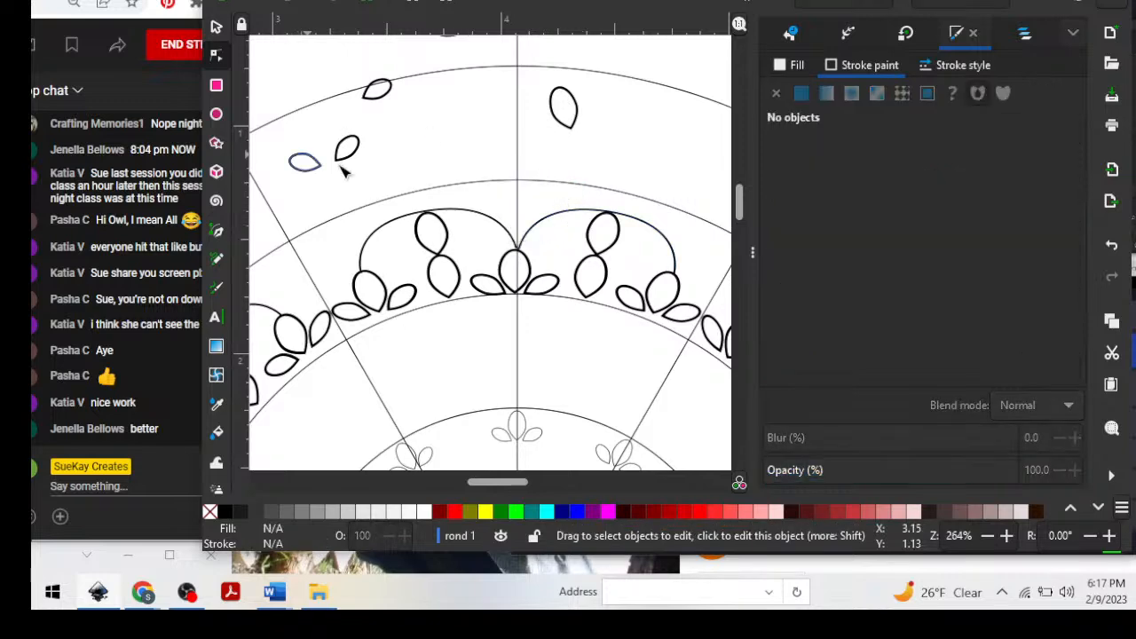
Move the small slanted petal from the outer ring to the junction of the two scallops and rotate it upright.
left_click(217, 30)
mouse_move(351, 160)
left_mouse_down()
mouse_move(431, 192)
mouse_move(535, 209)
left_mouse_up()
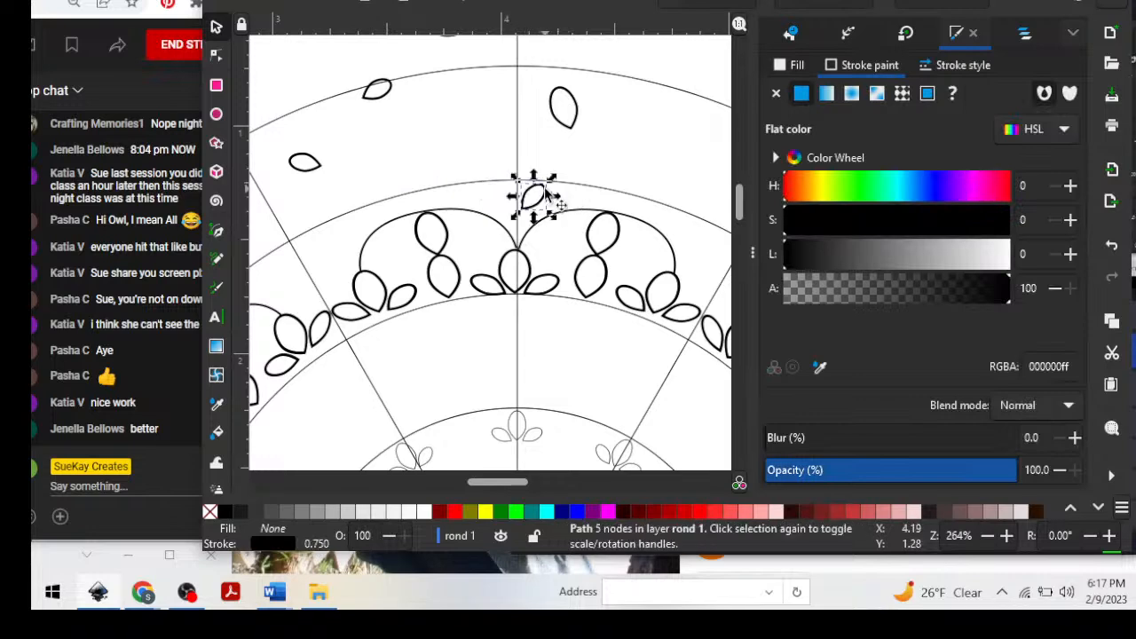
left_click(543, 193)
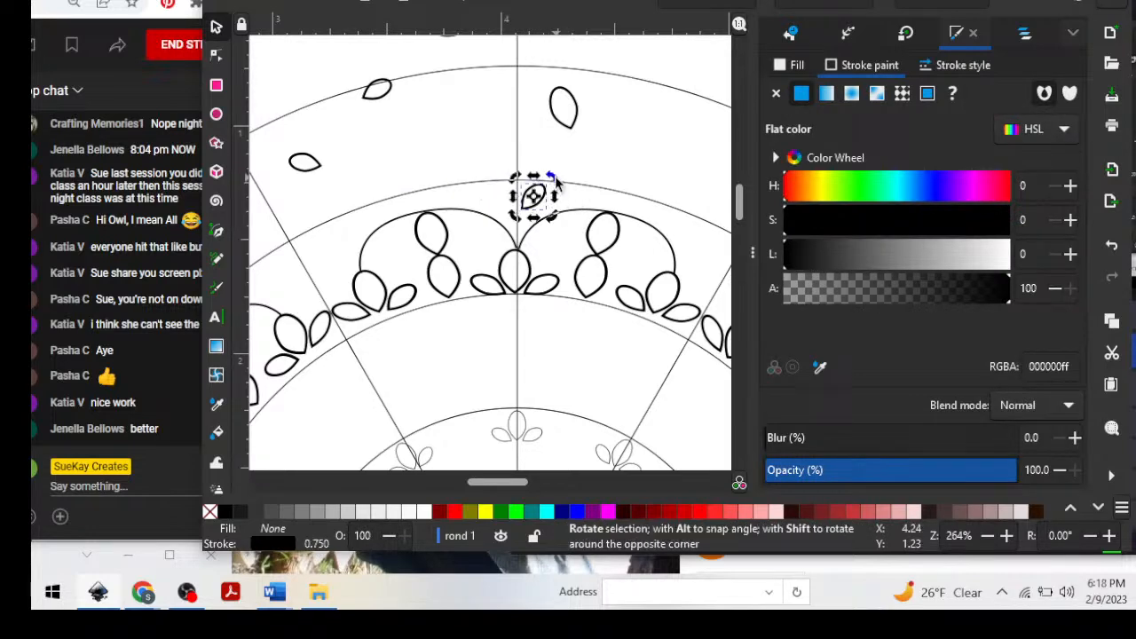
left_click_drag(557, 206, 537, 193)
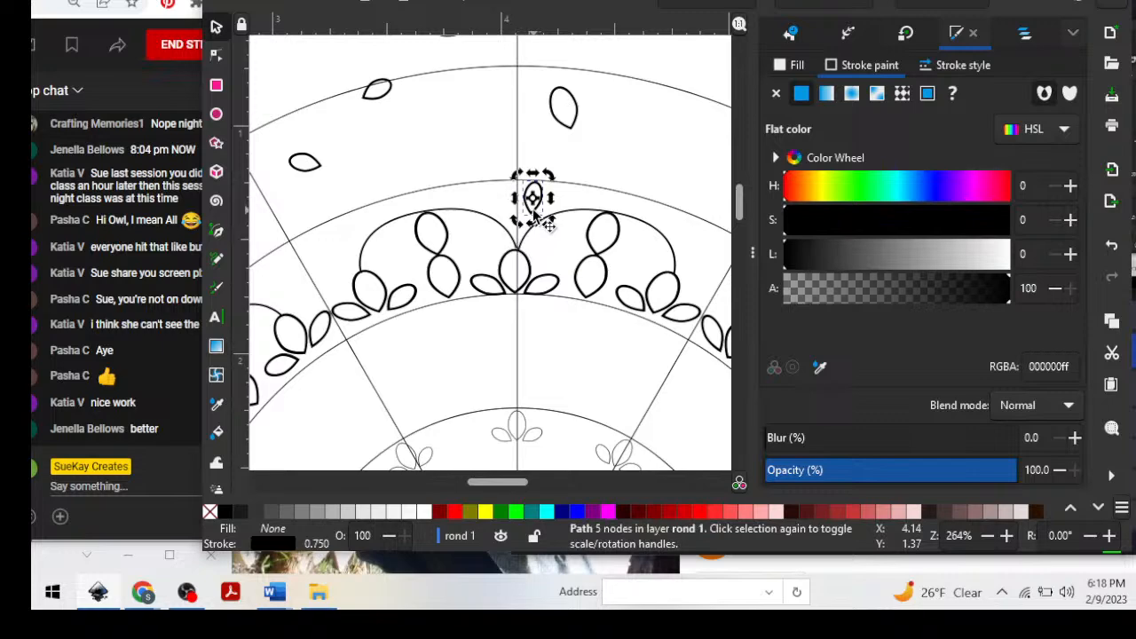
left_click_drag(537, 224, 516, 243)
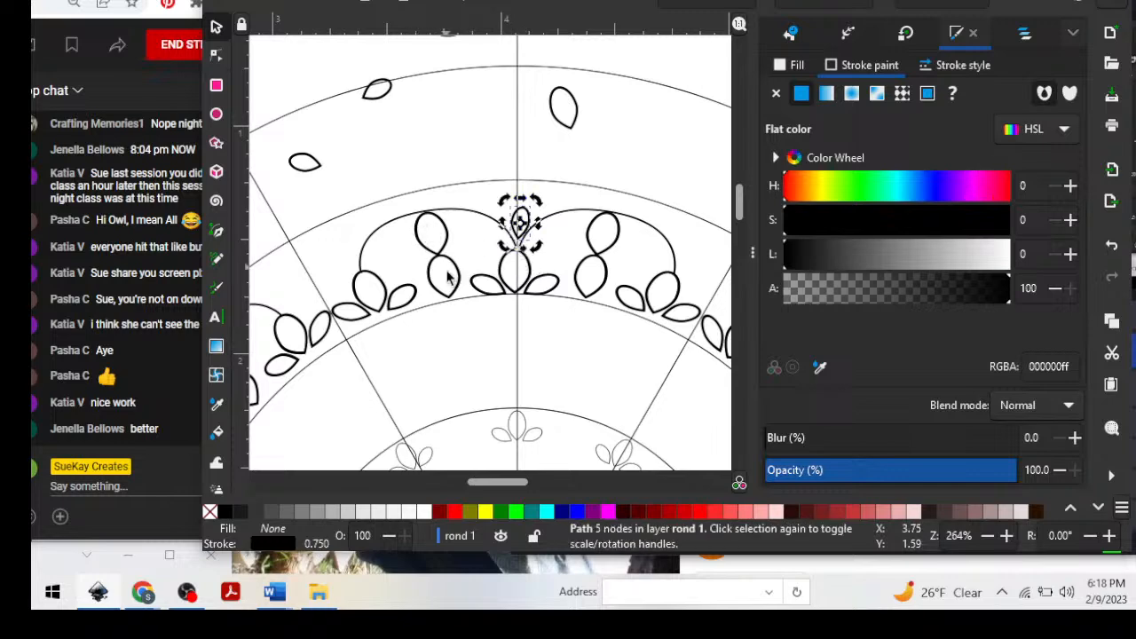
Enlarge the upright petal proportionally and set its point into the scallop junction on the vertical guide line.
left_click(528, 212)
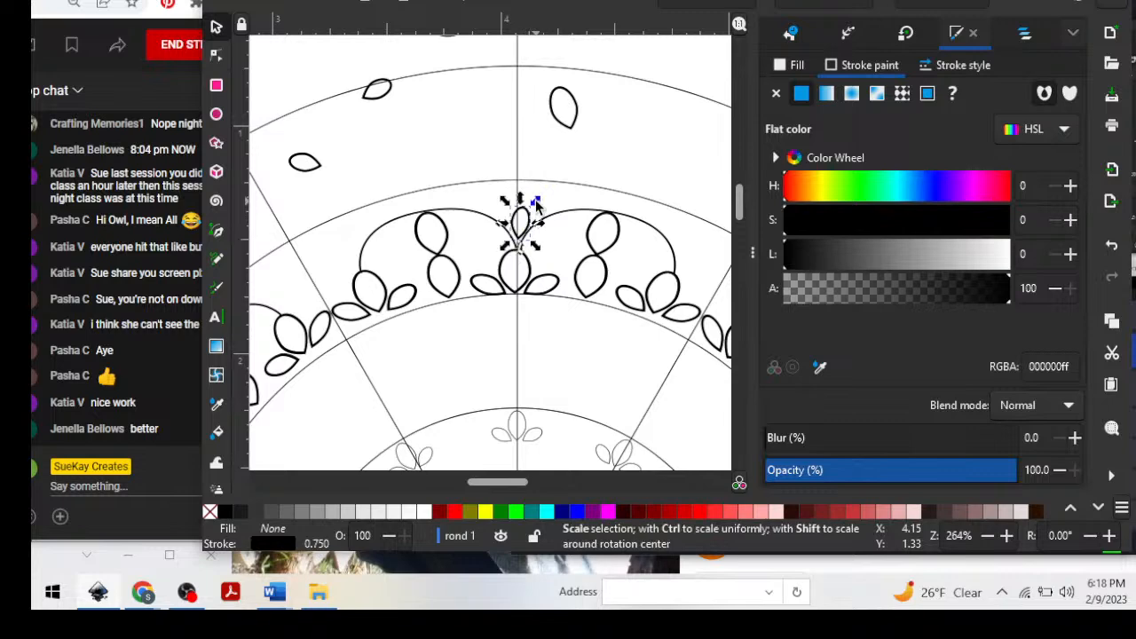
key("ctrl")
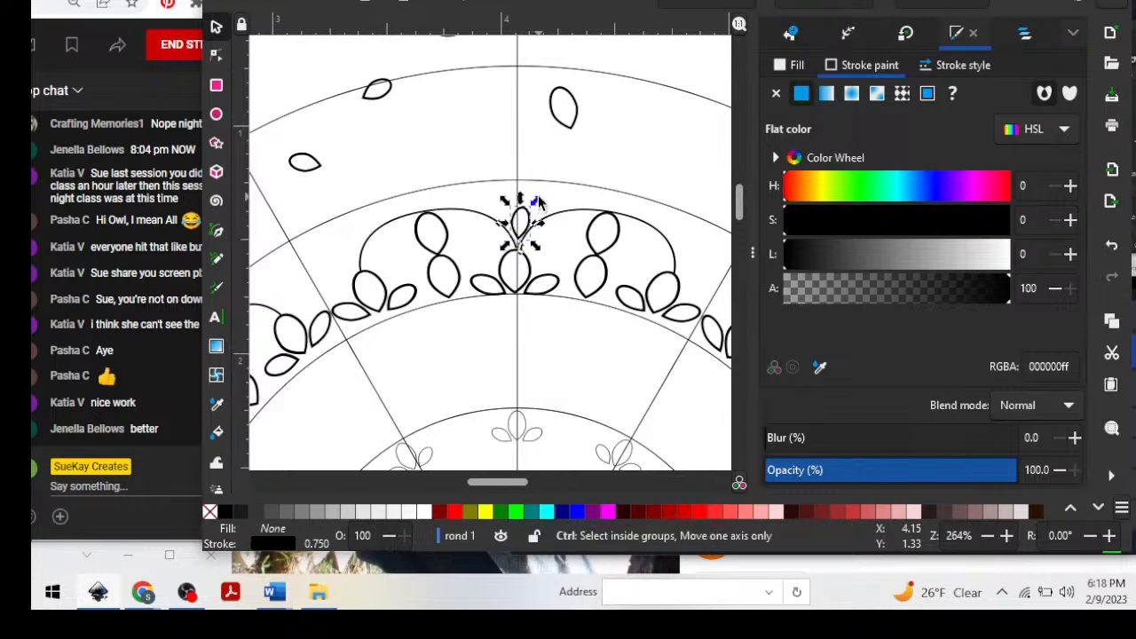
mouse_move(538, 203)
left_mouse_down()
mouse_move(541, 190)
mouse_move(548, 215)
mouse_move(539, 186)
mouse_move(542, 225)
left_mouse_up()
left_click(533, 203)
left_click(533, 214)
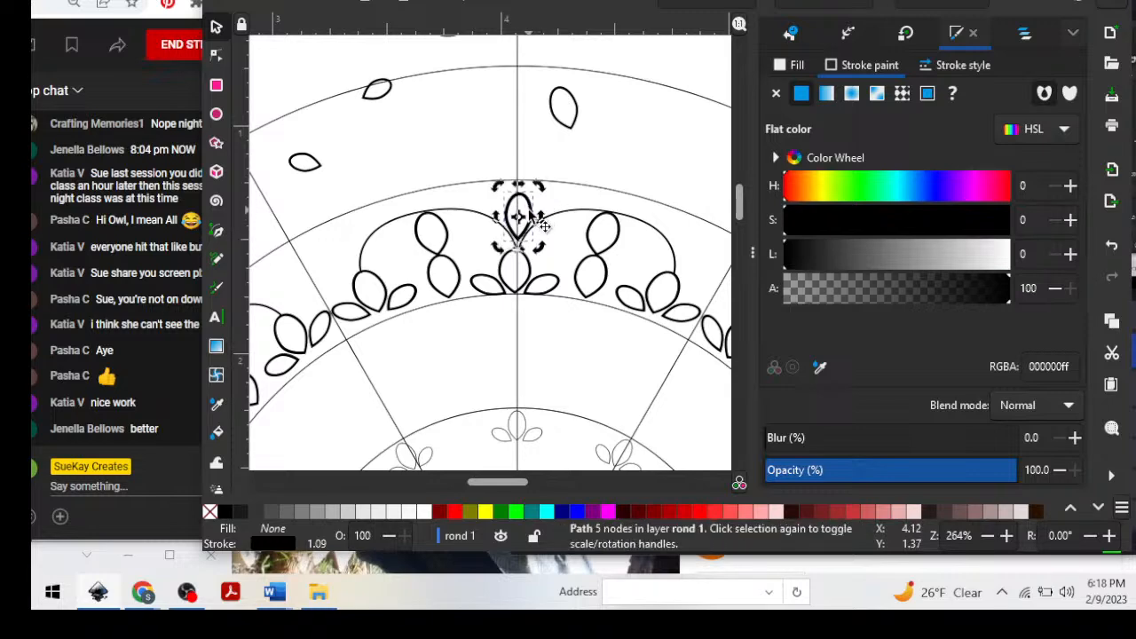
left_click(601, 157)
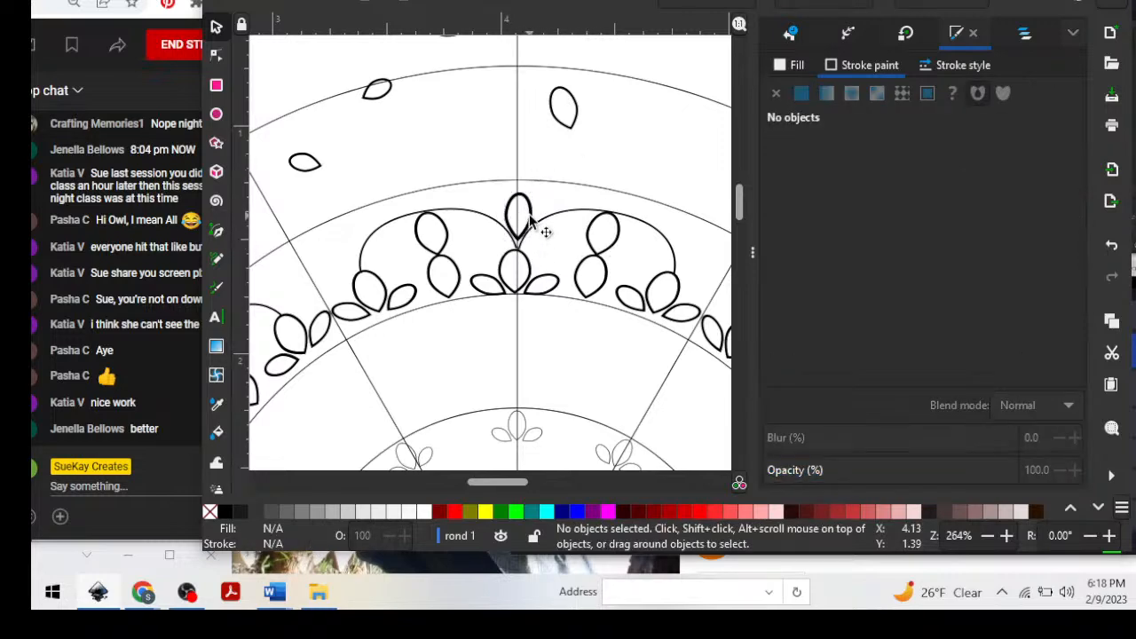
mouse_move(537, 245)
left_mouse_down()
mouse_move(534, 254)
mouse_move(520, 240)
left_mouse_up()
left_click(582, 172)
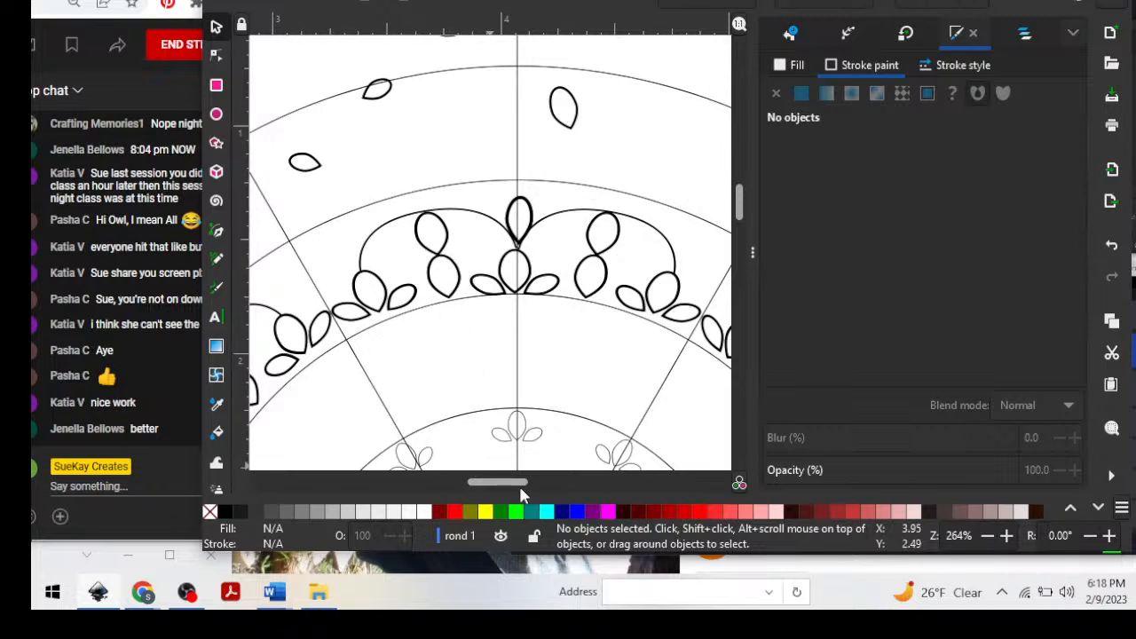
Draw a curved arc about 0.39 in long with the Pen tool from the upright petal's rounded tip across the right-hand scallop.
mouse_move(519, 485)
left_mouse_down()
mouse_move(495, 486)
mouse_move(527, 535)
left_mouse_up()
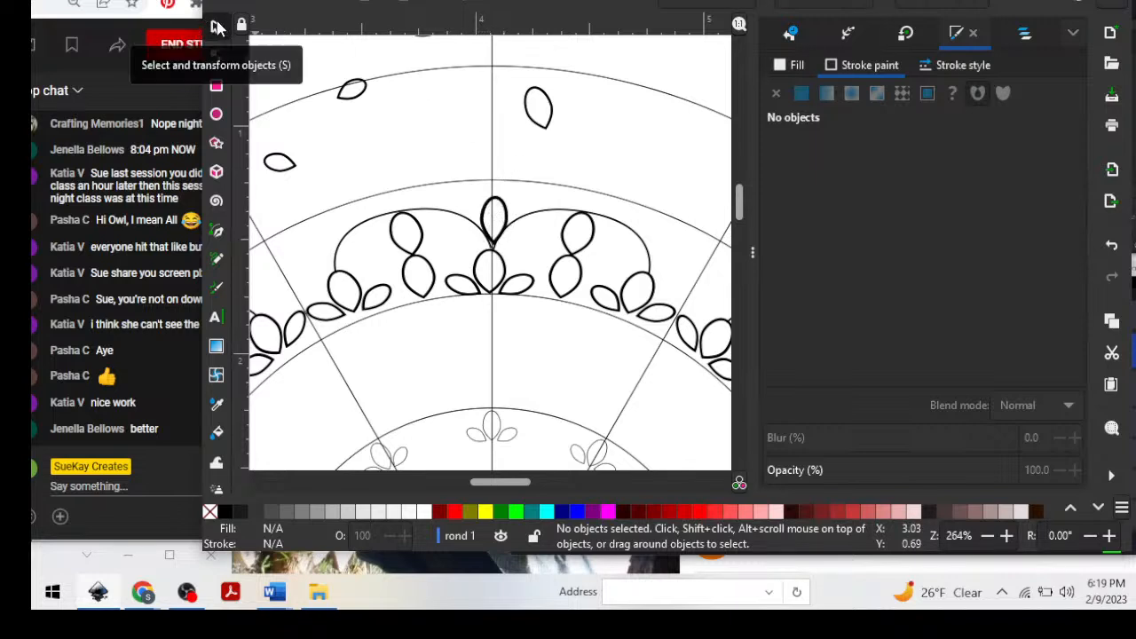
left_click(216, 55)
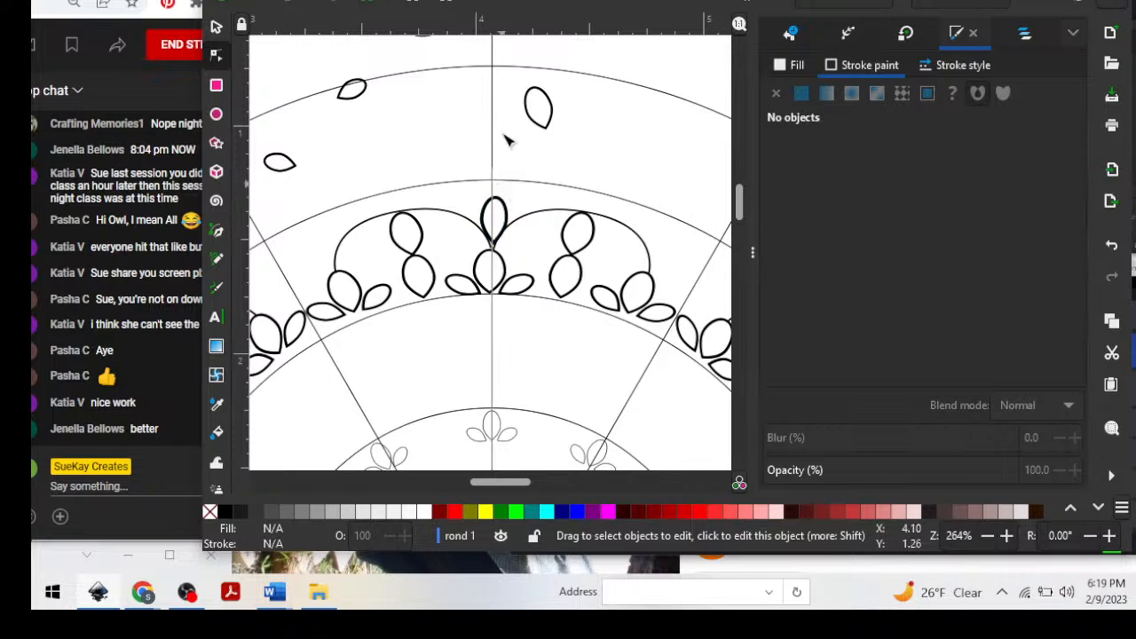
left_click(221, 235)
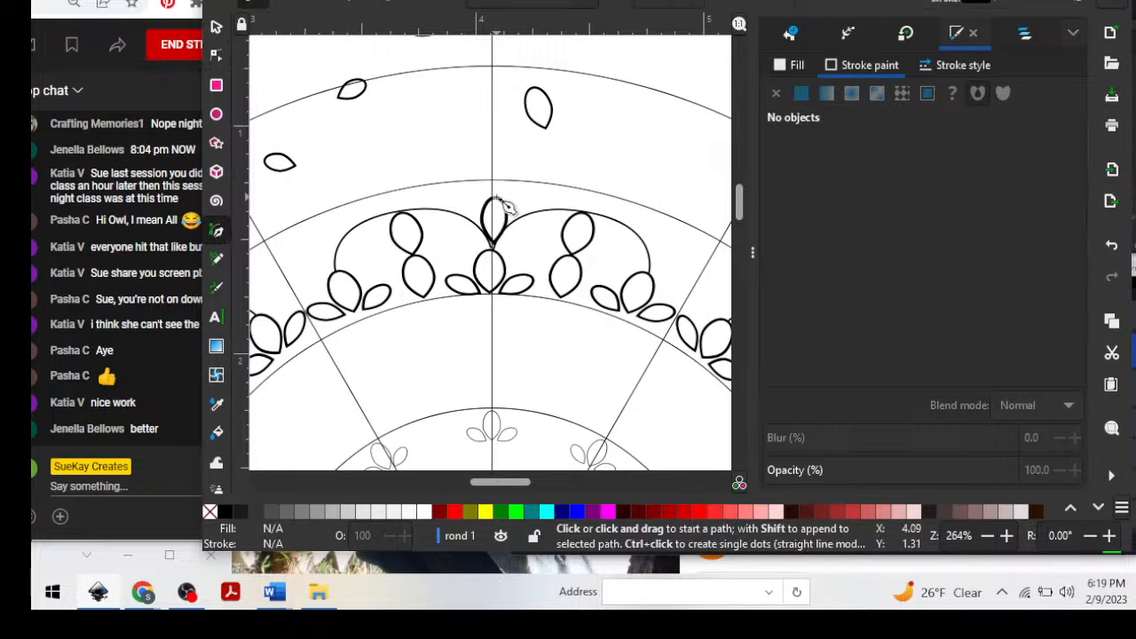
left_click_drag(498, 186, 508, 189)
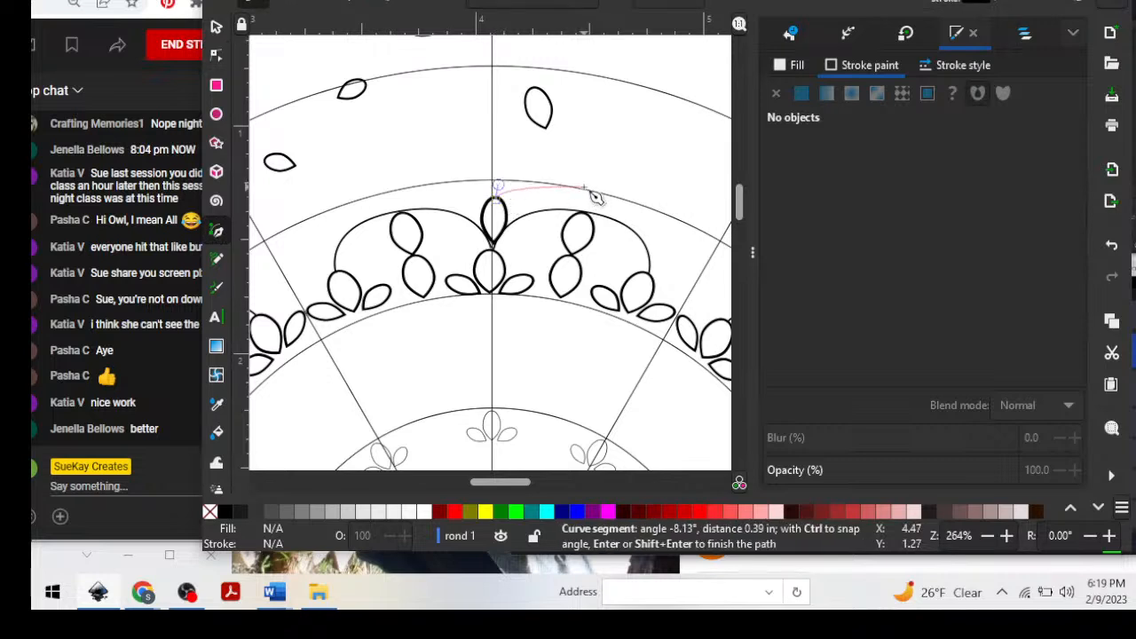
left_click_drag(584, 187, 629, 207)
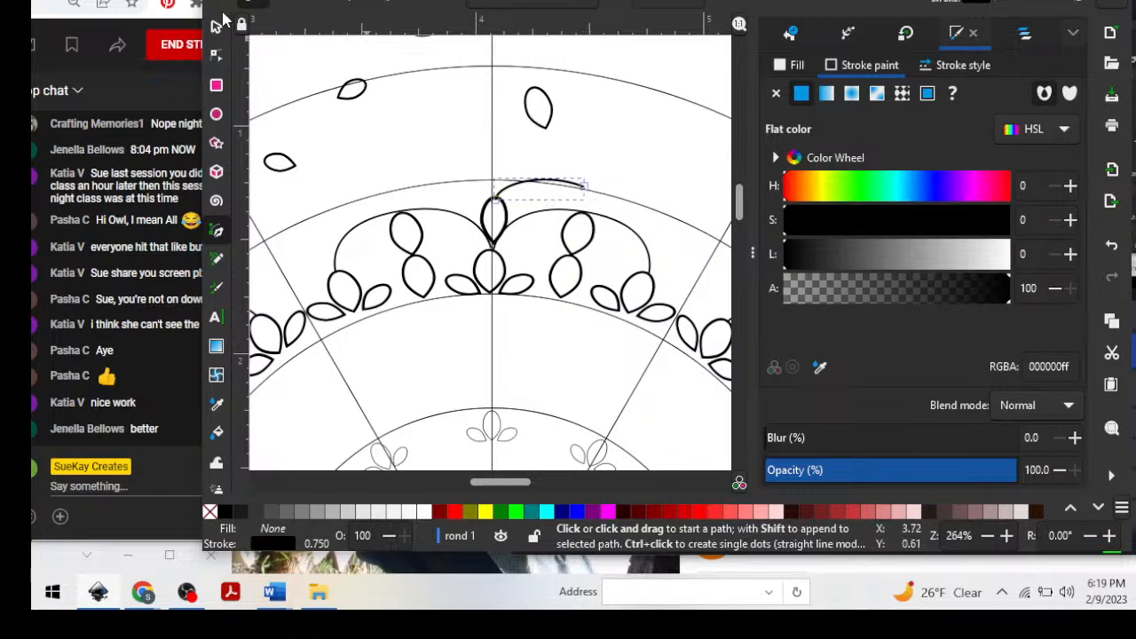
Move the arc's end node down onto the scallop above the stacked petals and adjust its handle for a rounder curve.
left_click(226, 57)
left_click(584, 187)
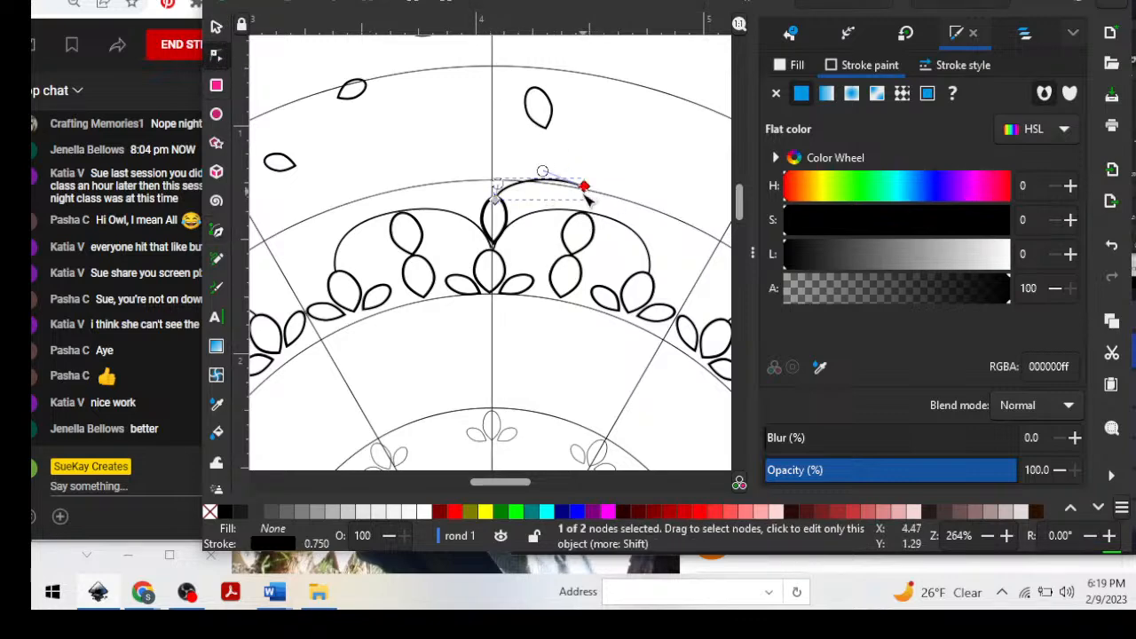
left_click_drag(584, 188, 563, 169)
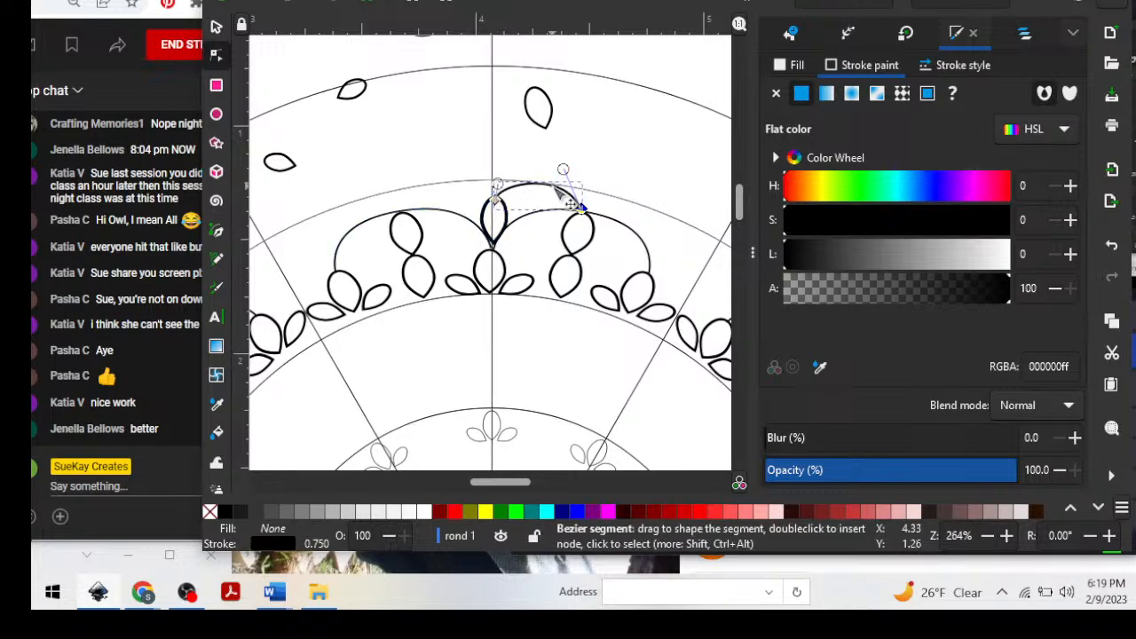
left_click(598, 118)
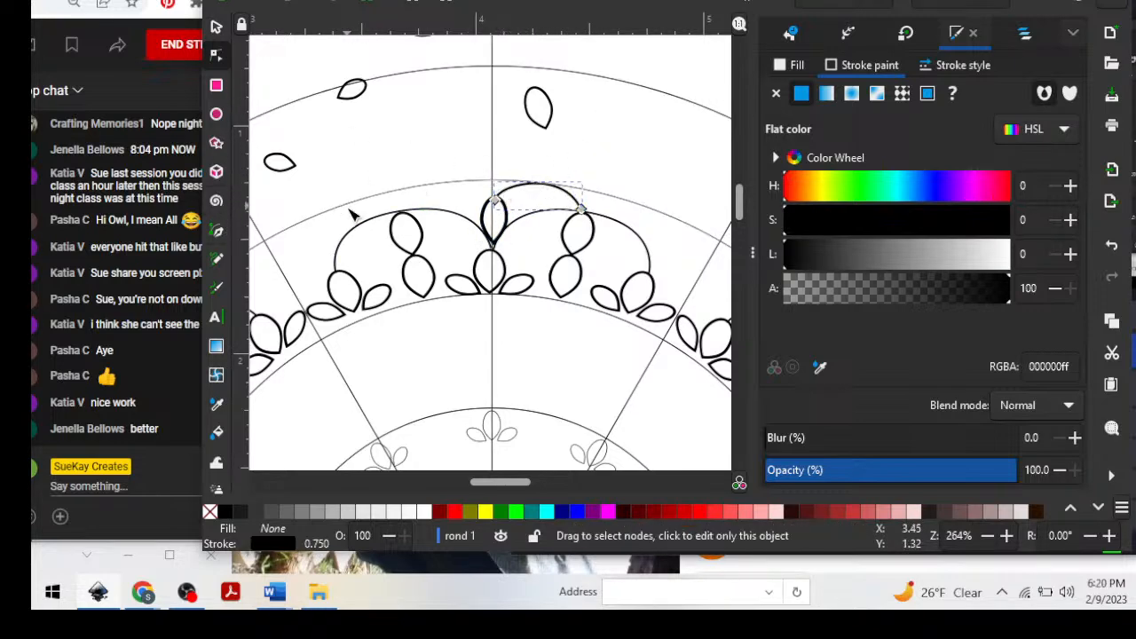
Draw five short radiating lines, mostly about 0.08 in long, with the Pen tool along the outer edge of the new arc.
left_click(217, 232)
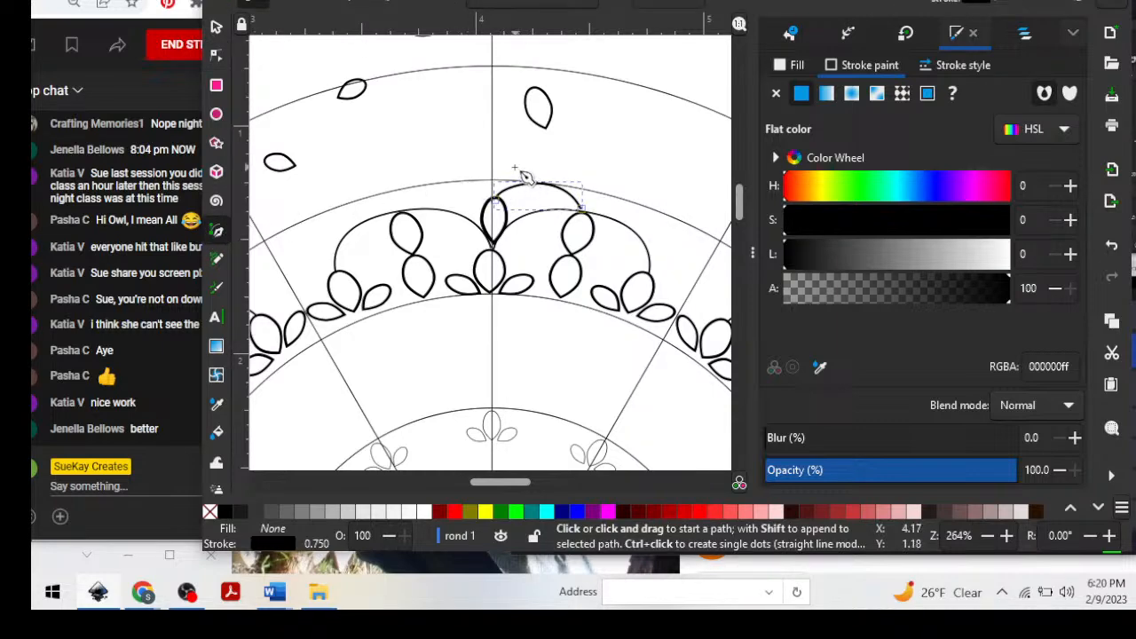
left_click(512, 178)
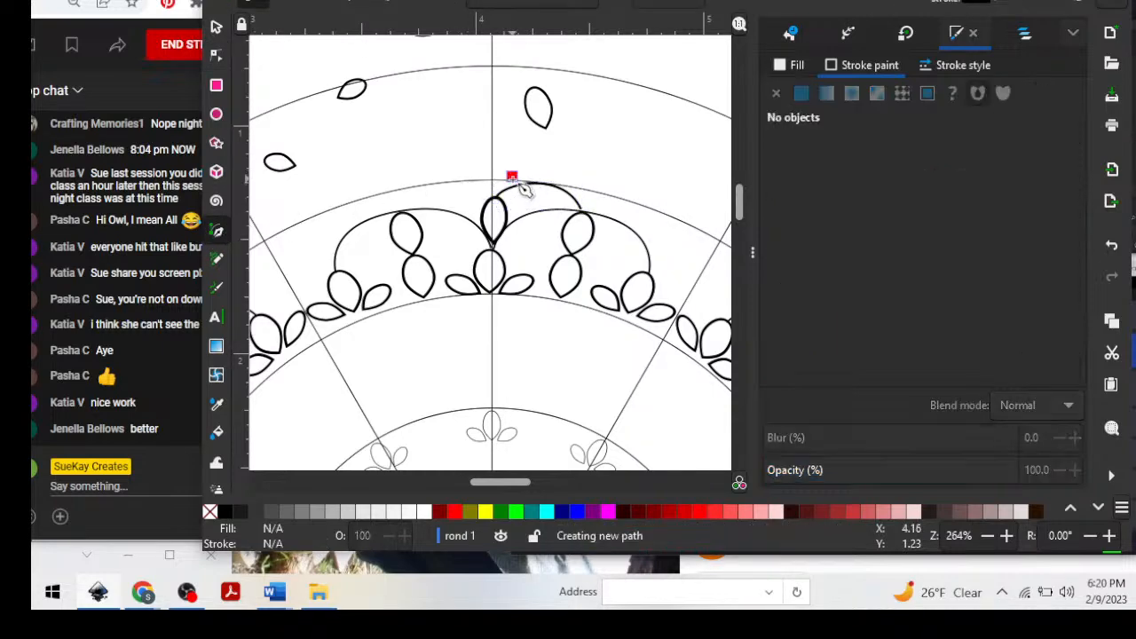
double_click(527, 188)
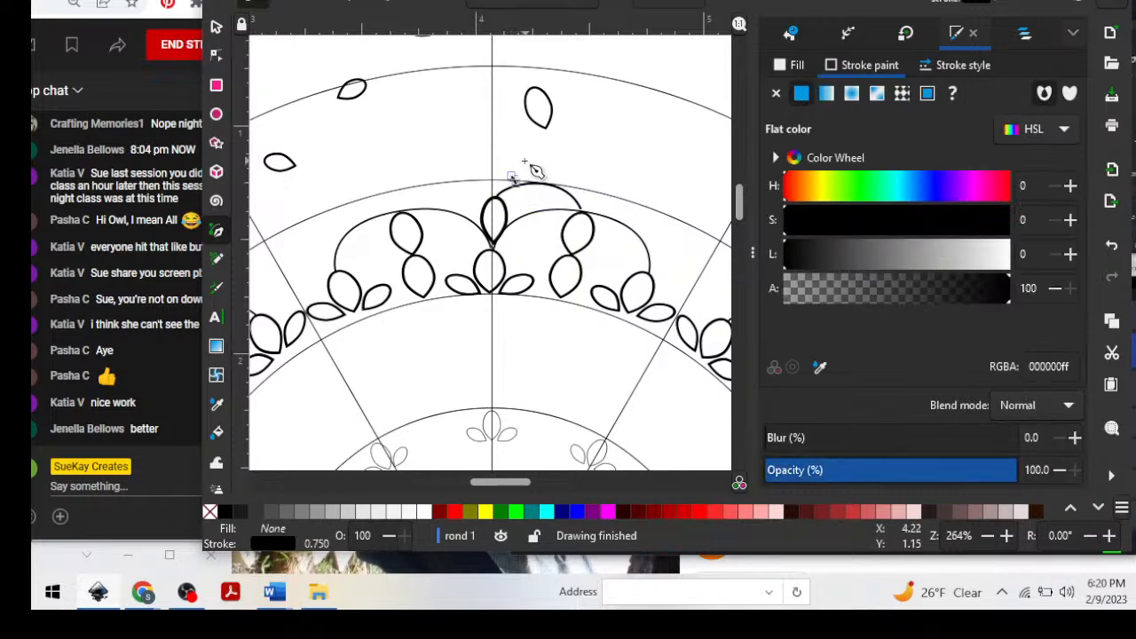
left_click(525, 162)
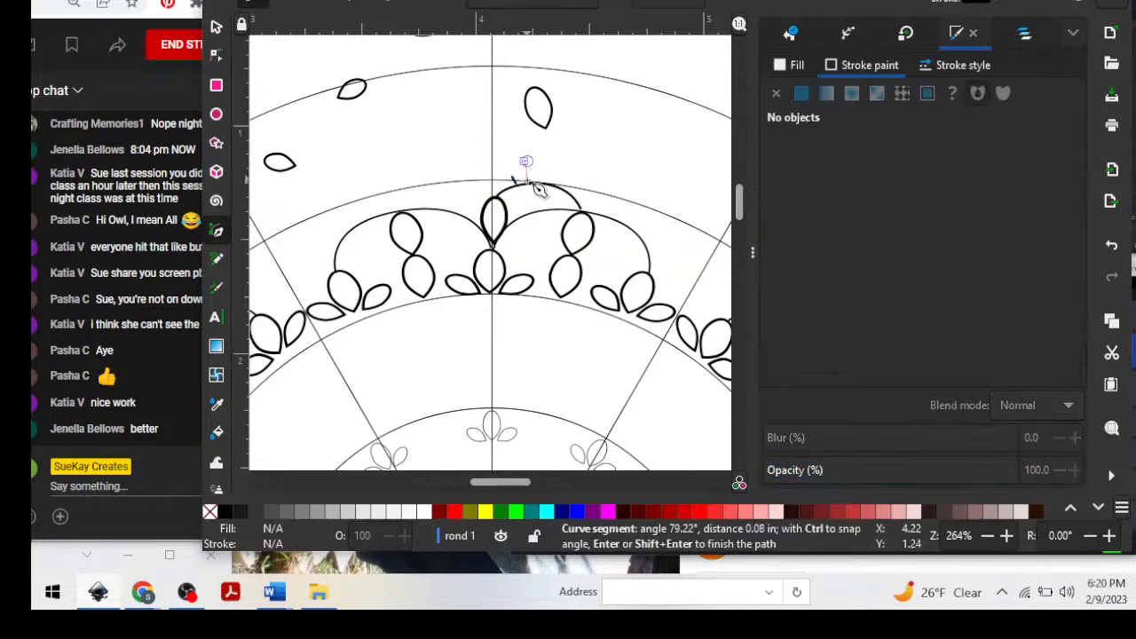
left_click(527, 181)
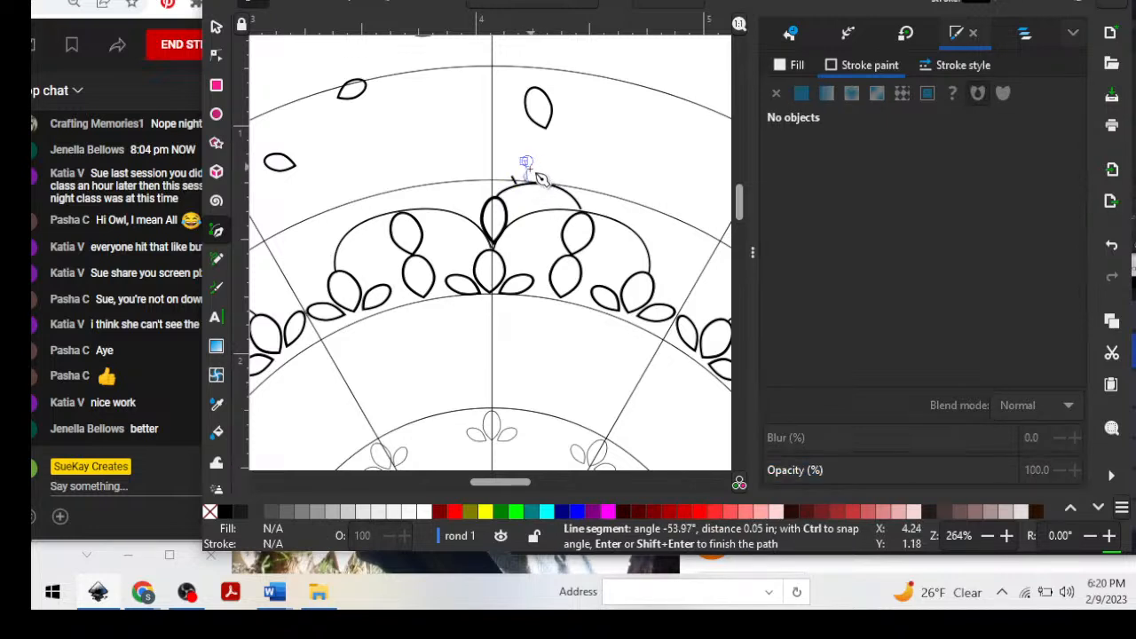
key("Return")
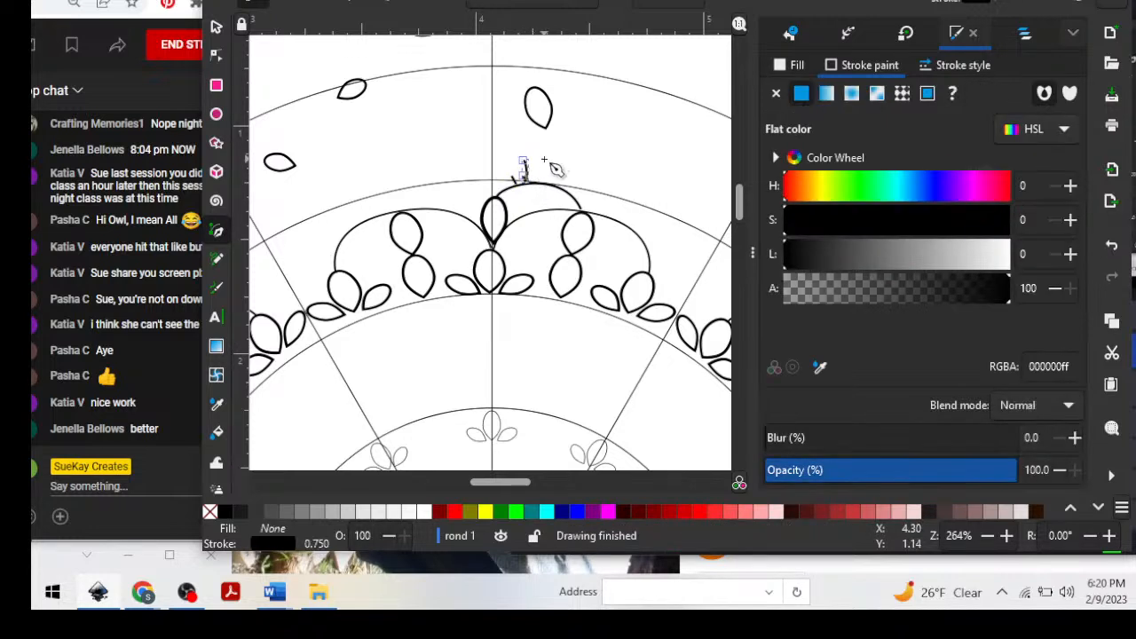
left_click(543, 161)
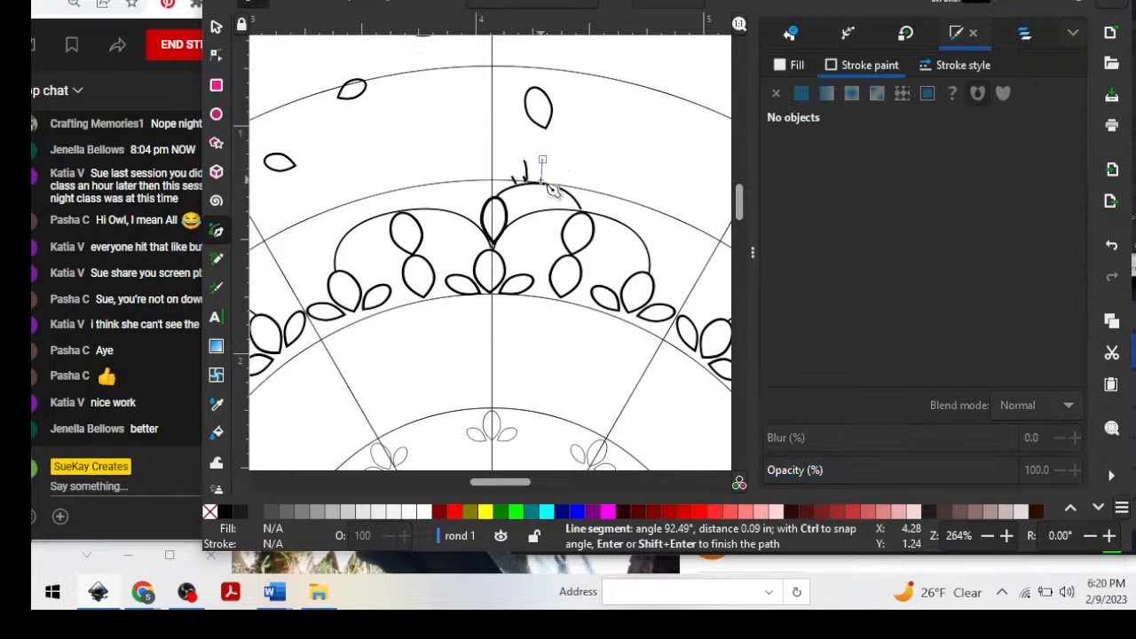
left_click(541, 181)
key("Return")
left_click(561, 167)
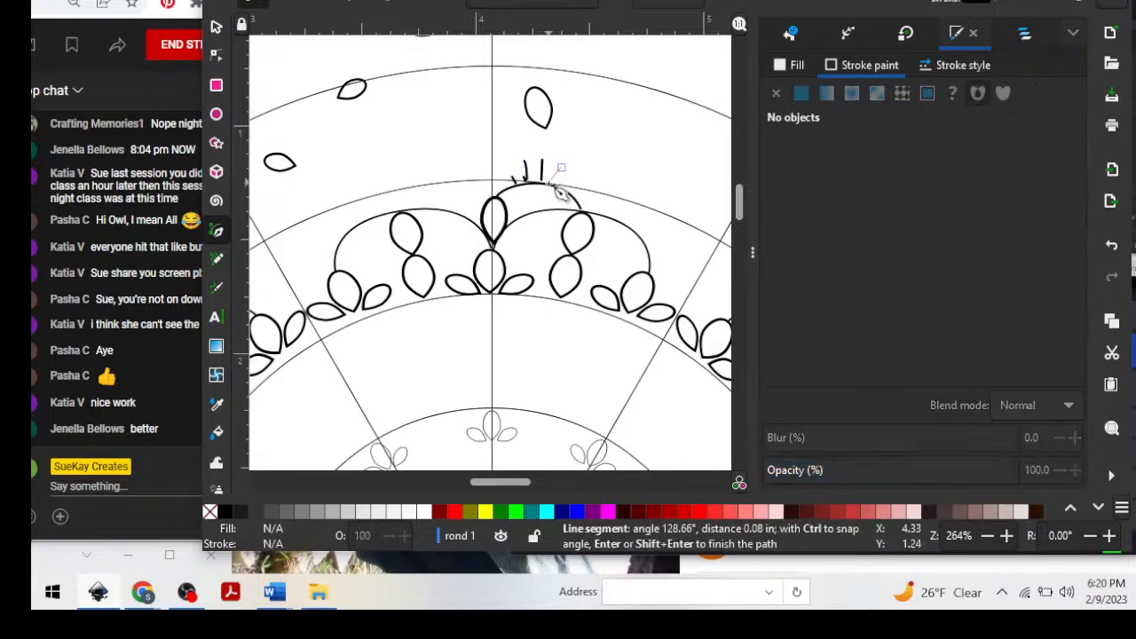
left_click(558, 186)
key("Return")
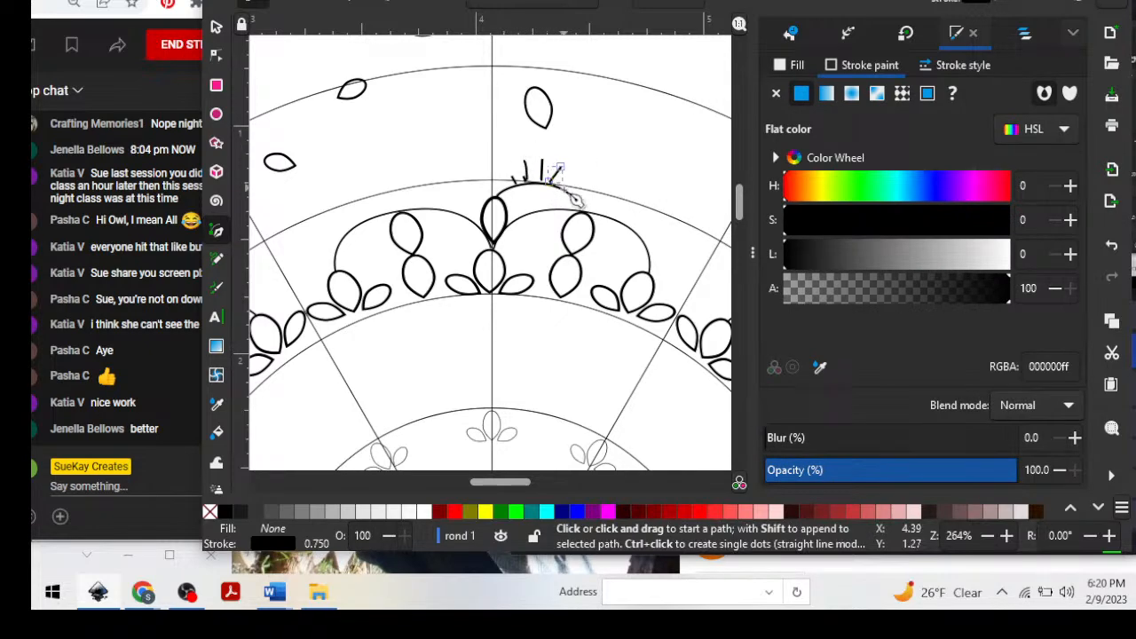
left_click(574, 176)
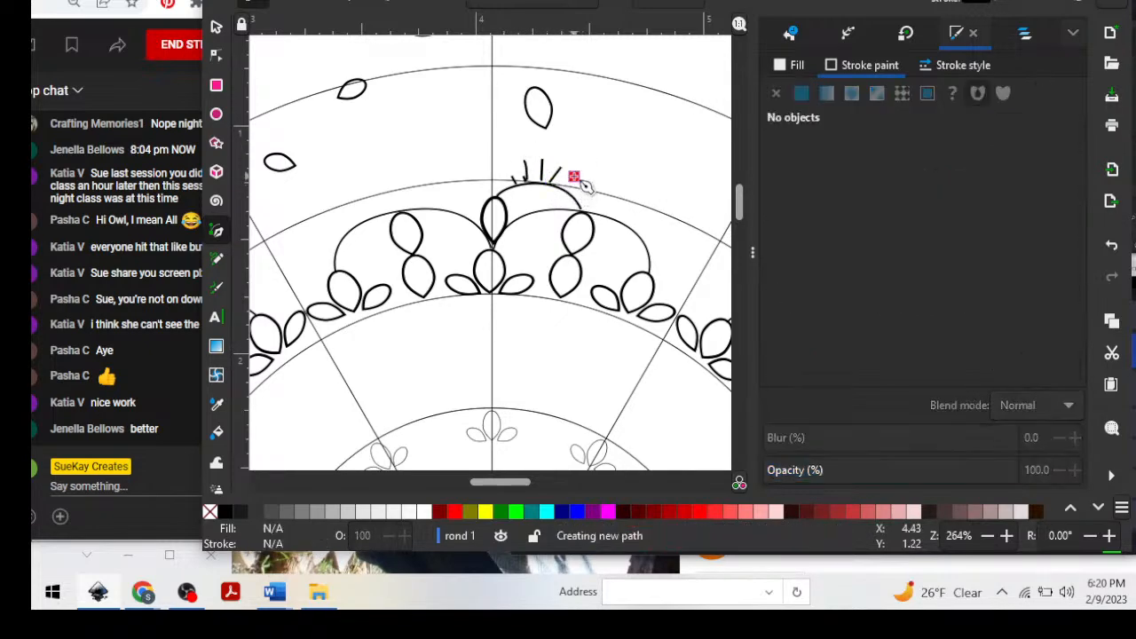
double_click(562, 188)
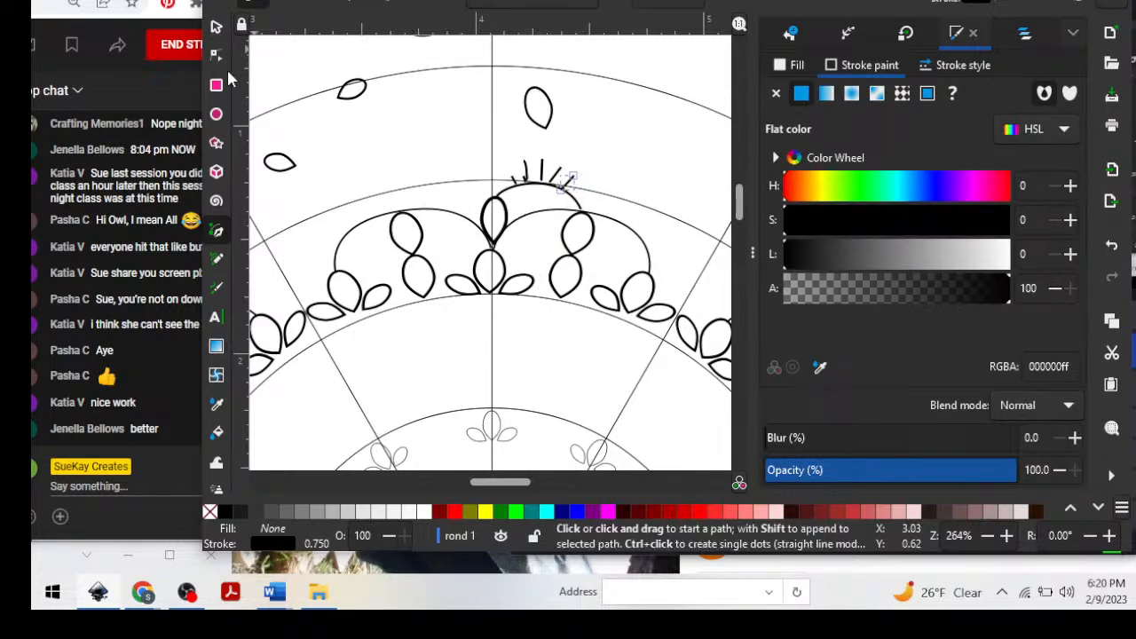
Move the small petal from the far side onto the new arc's outer end and rotate it to stand above the stacked petals.
left_click(216, 28)
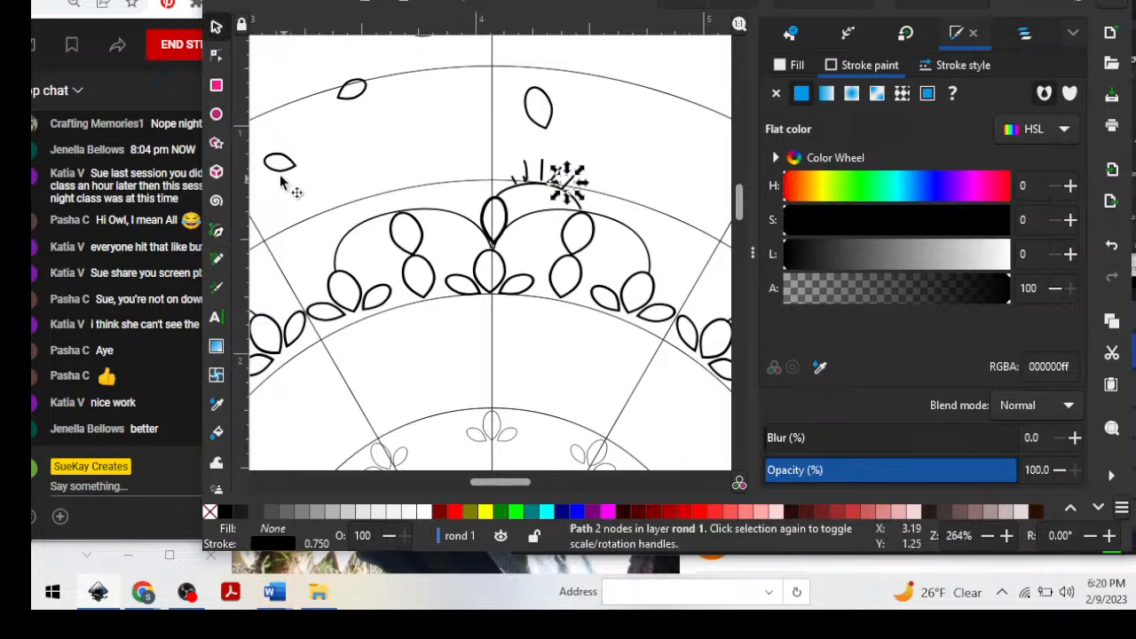
left_click_drag(283, 162, 585, 216)
left_click(626, 178)
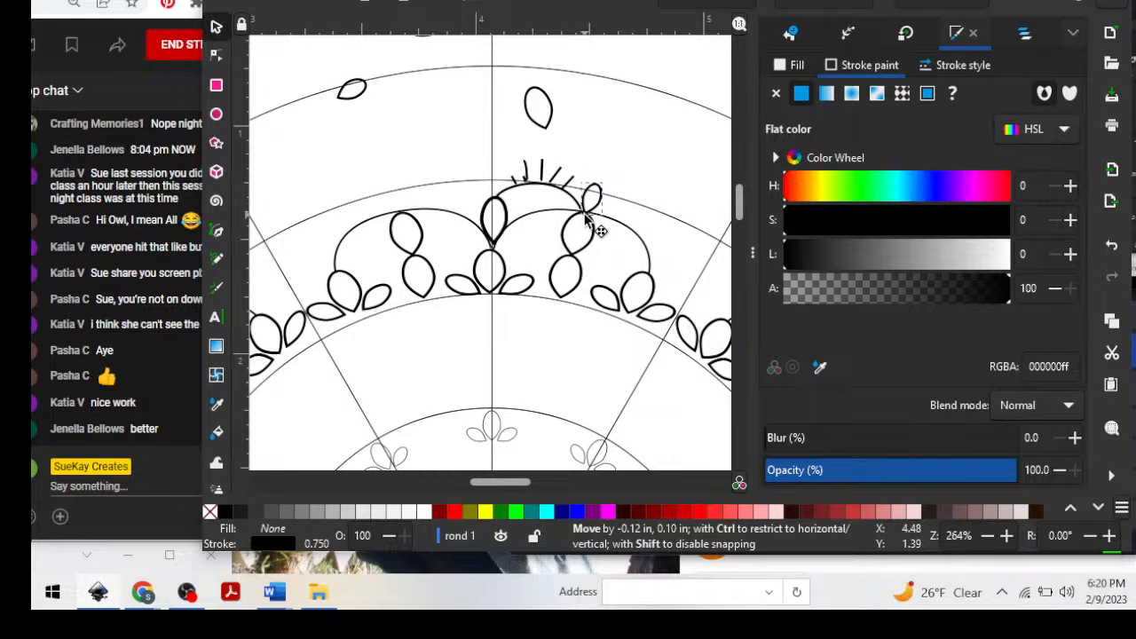
left_click_drag(585, 216, 585, 217)
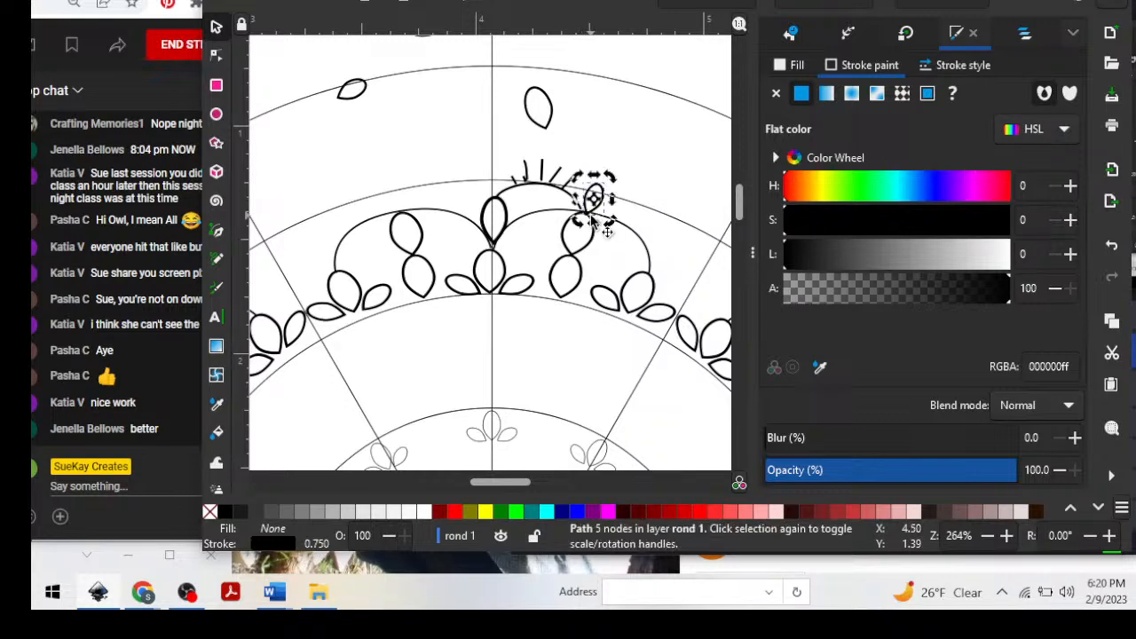
left_click(645, 153)
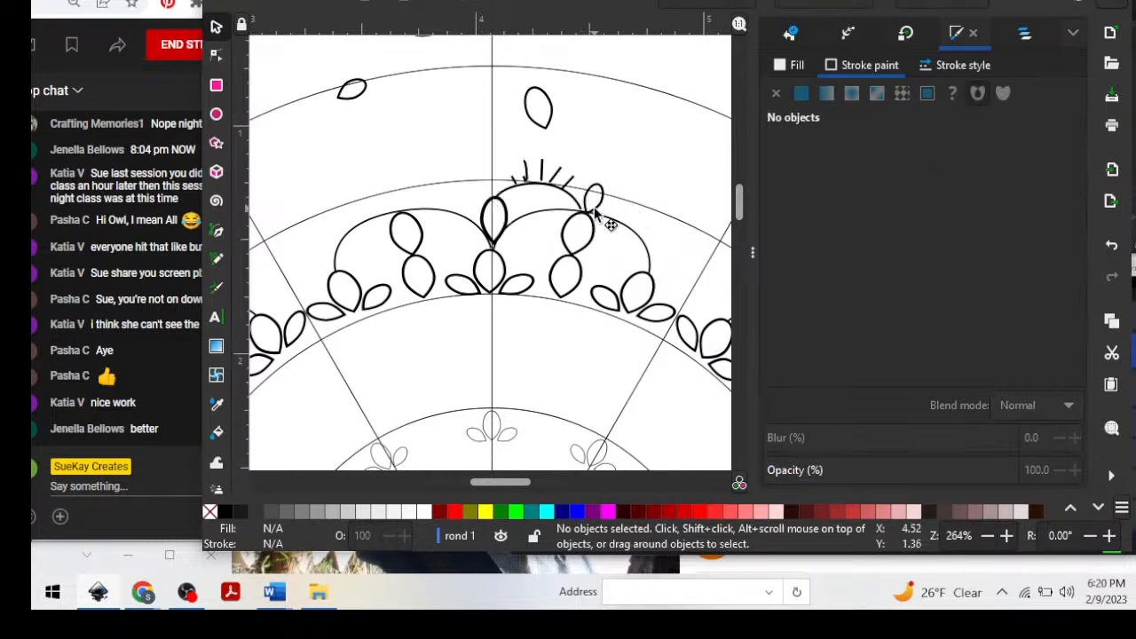
left_click_drag(589, 211, 589, 209)
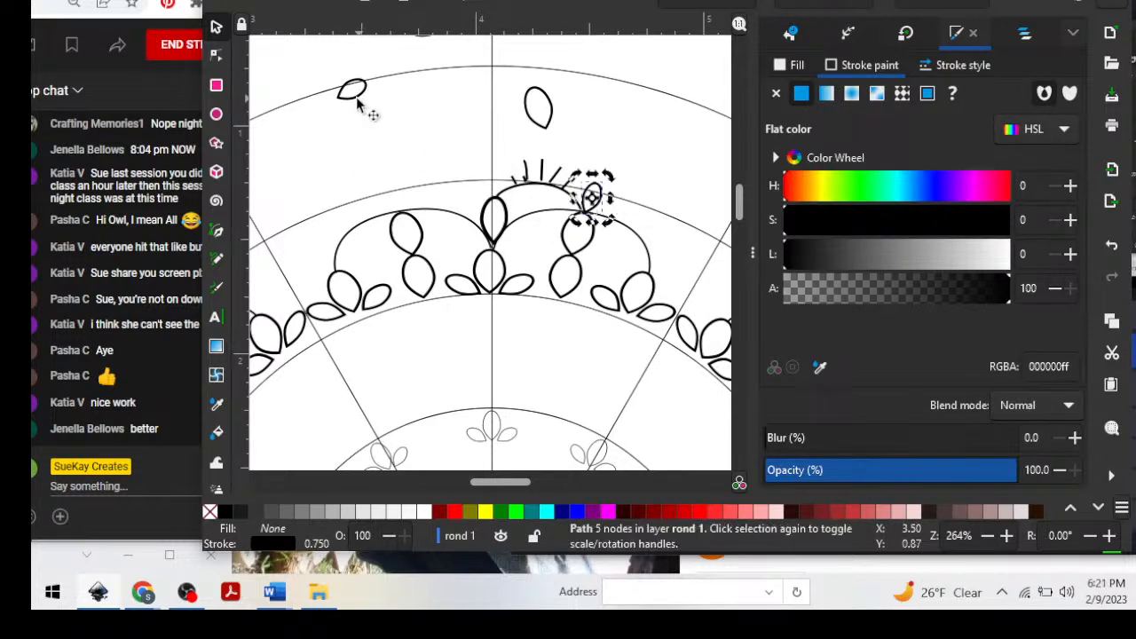
Place the other small petal on top of the upright petal at the vertical guide line and rotate it upright.
left_click_drag(365, 97, 473, 145)
left_click(509, 182)
left_click(497, 187)
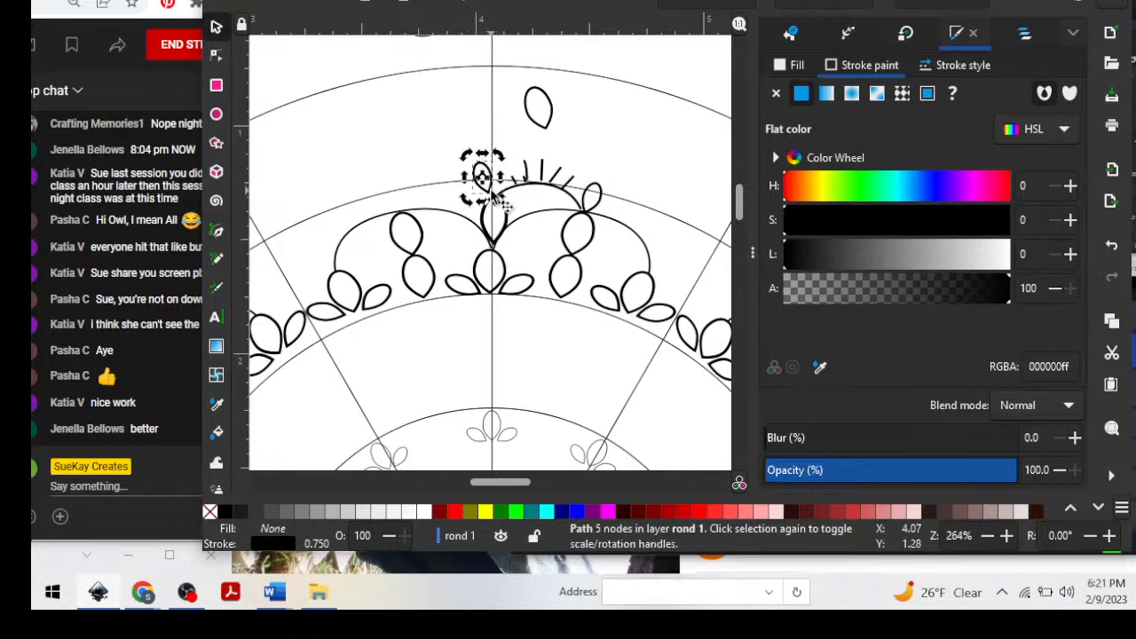
left_click_drag(498, 204, 506, 209)
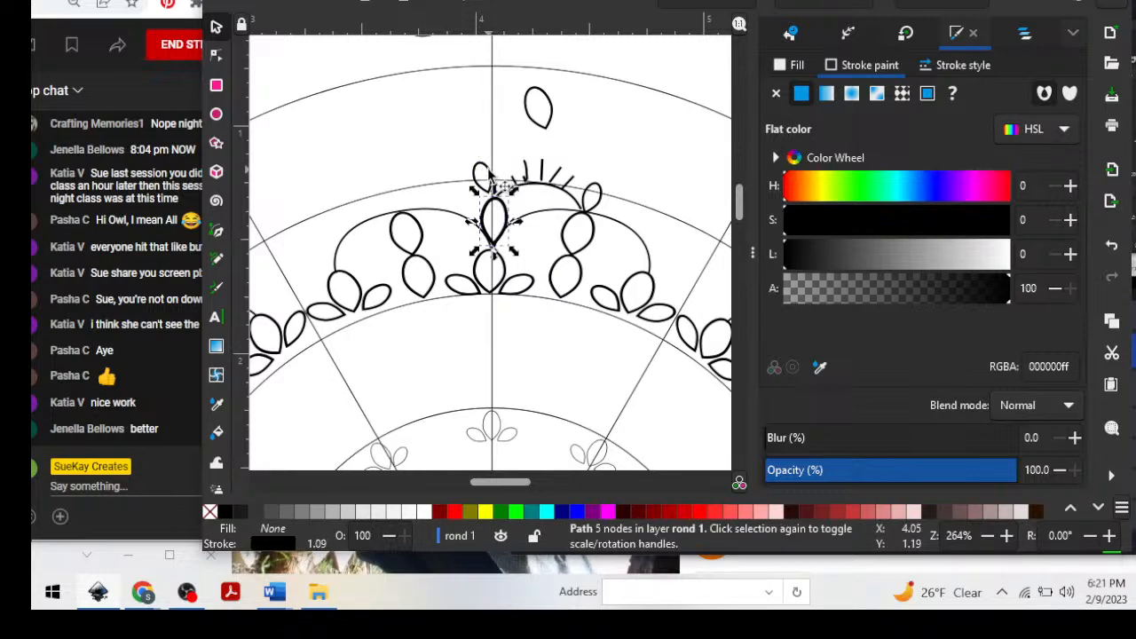
left_click(486, 173)
left_click(484, 175)
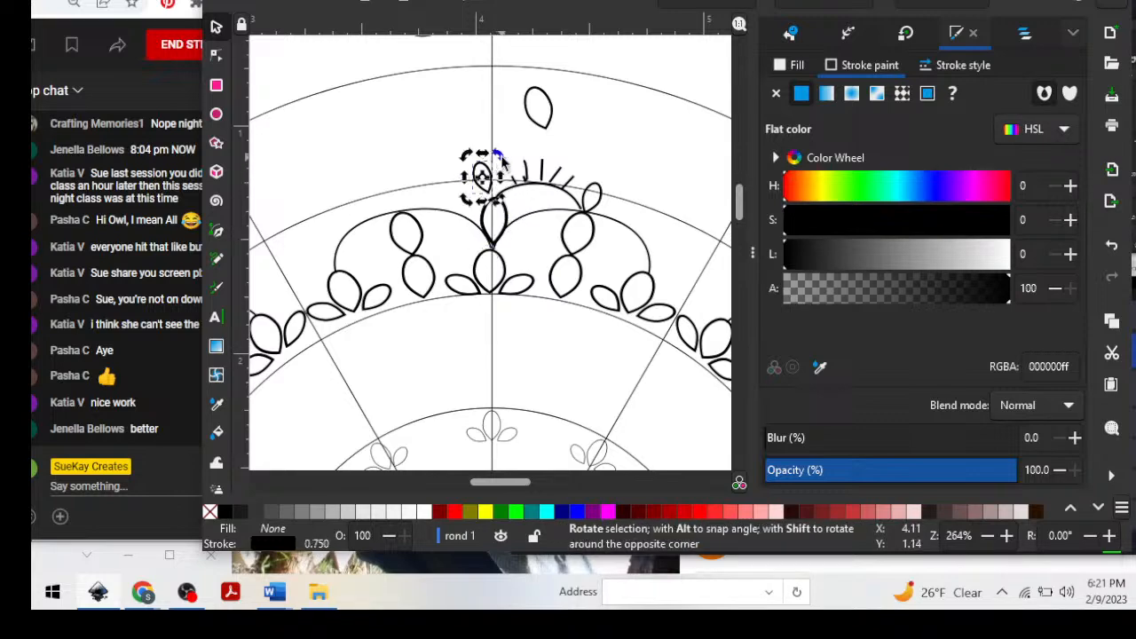
mouse_move(501, 157)
left_mouse_down()
mouse_move(496, 184)
mouse_move(489, 165)
mouse_move(499, 169)
left_mouse_up()
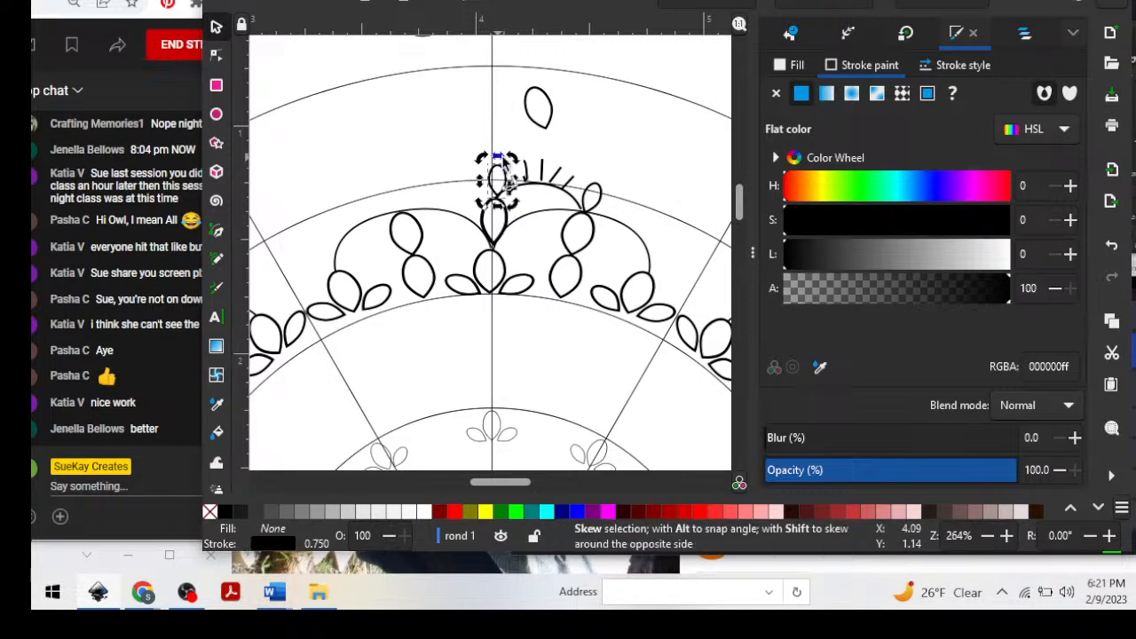
Rotate the loose larger petal into a slanted leaf and place it above the radiating lines beside the vertical guide line.
mouse_move(550, 124)
left_mouse_down()
mouse_move(559, 89)
mouse_move(557, 104)
left_mouse_up()
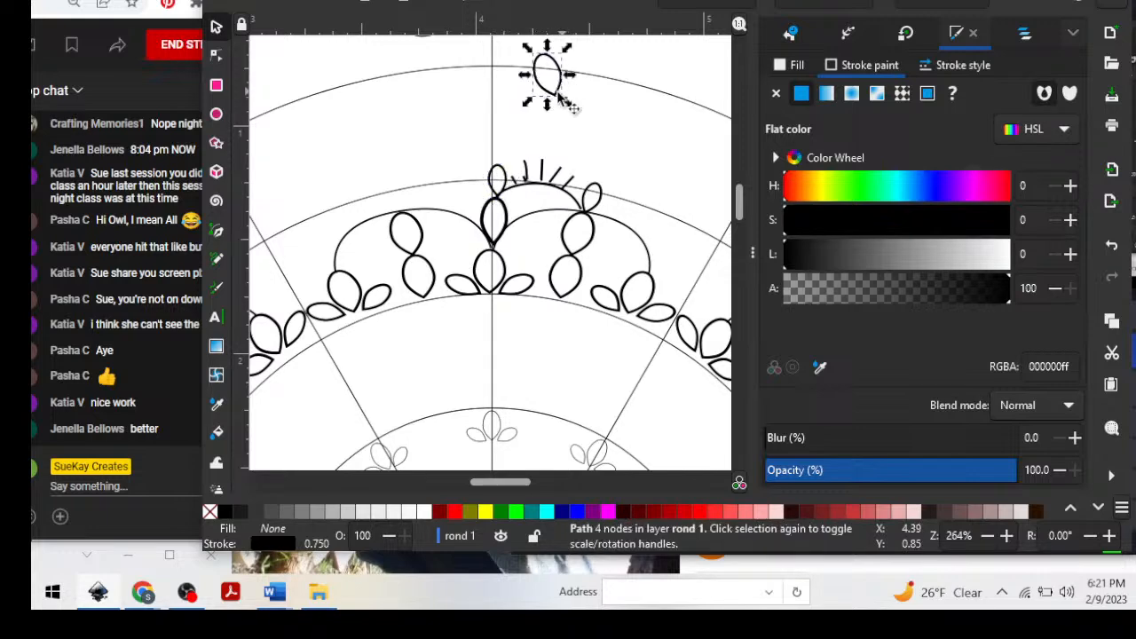
left_click(551, 94)
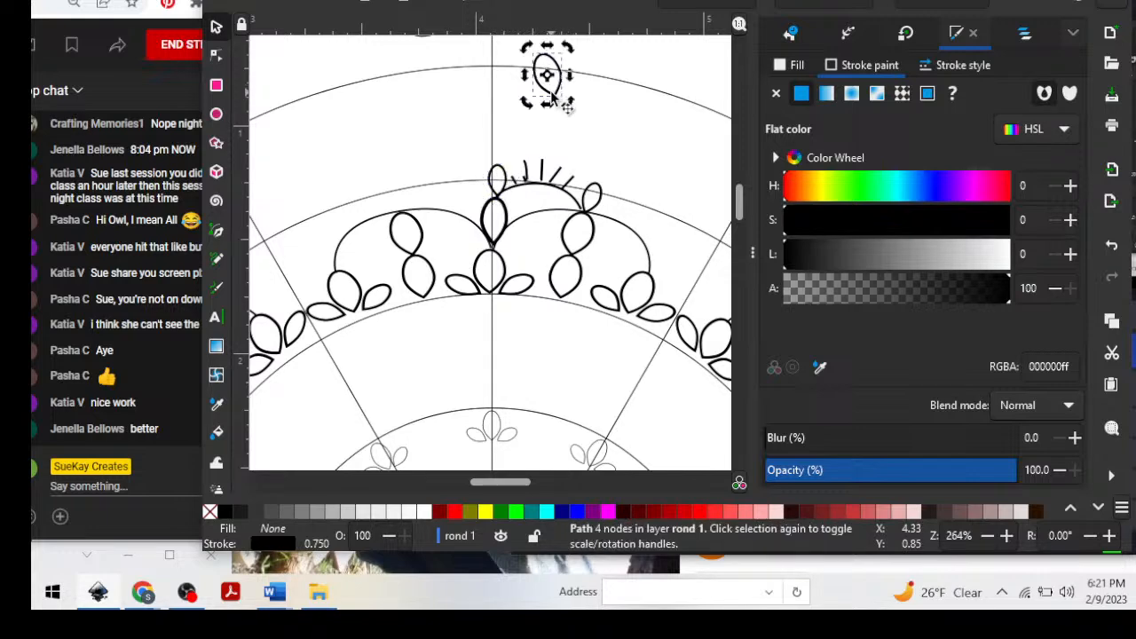
left_click(550, 92)
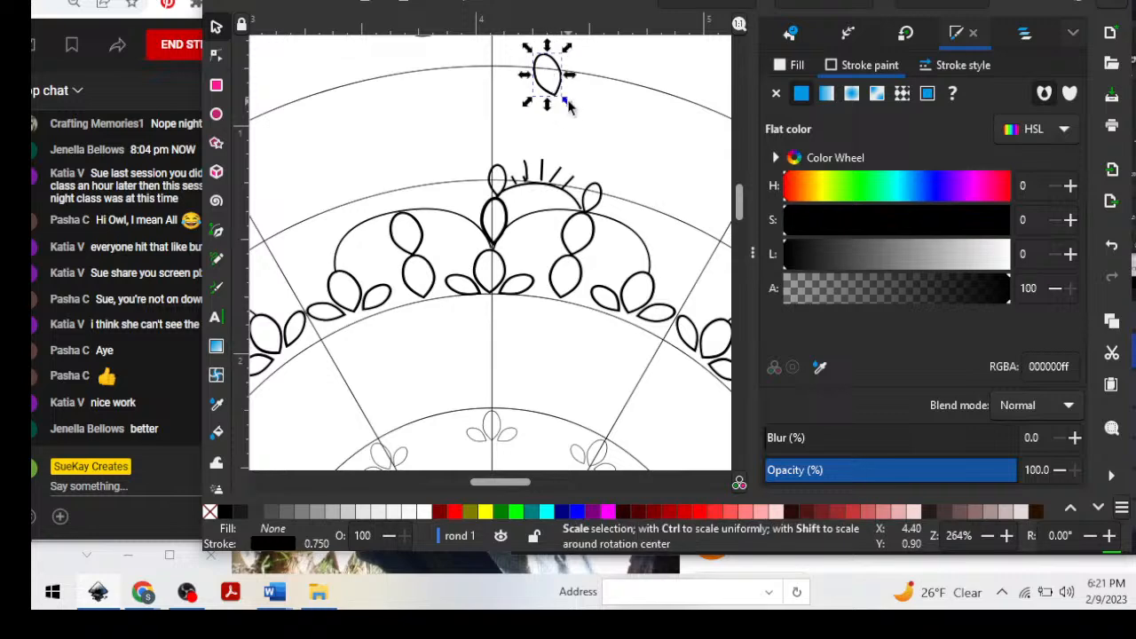
left_click_drag(568, 106, 534, 149)
key("ctrl+z")
left_click(566, 105)
left_click_drag(562, 114, 513, 153)
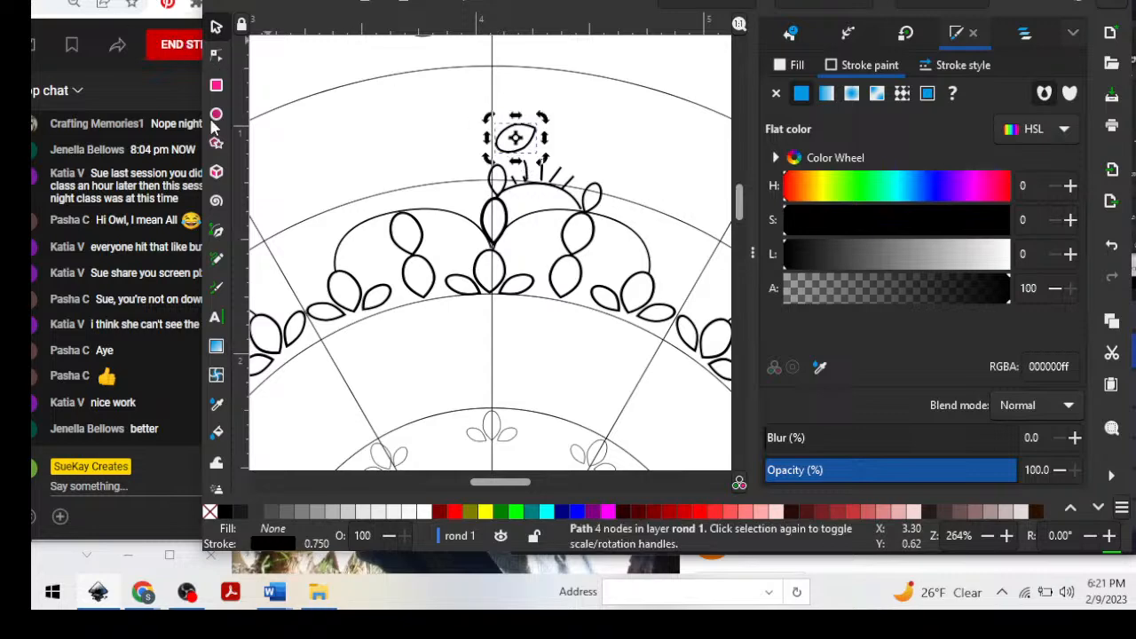
Draw a vertical line about 0.08 in long above the small upright petal with the Pen tool and move the slanted petal against it.
left_click(216, 230)
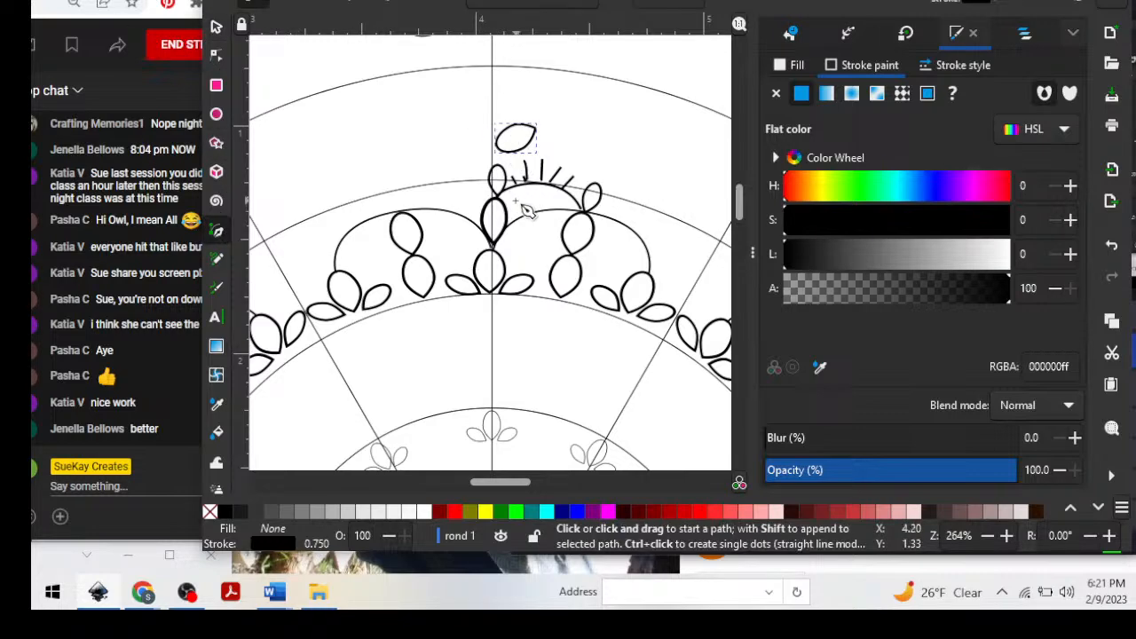
left_click(495, 150)
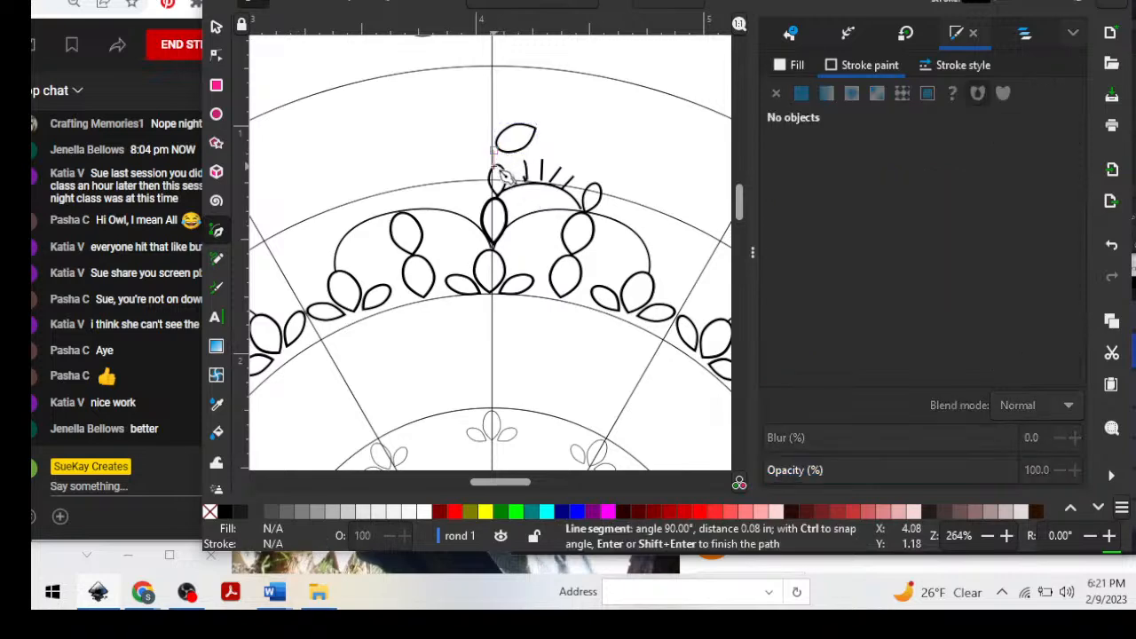
double_click(494, 169)
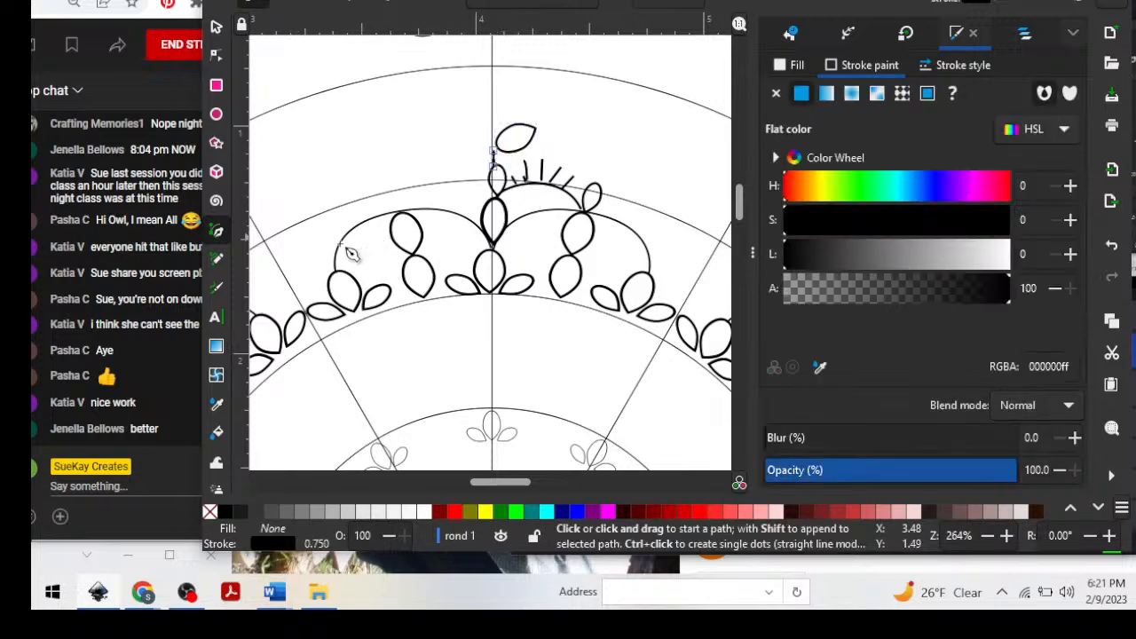
left_click(216, 25)
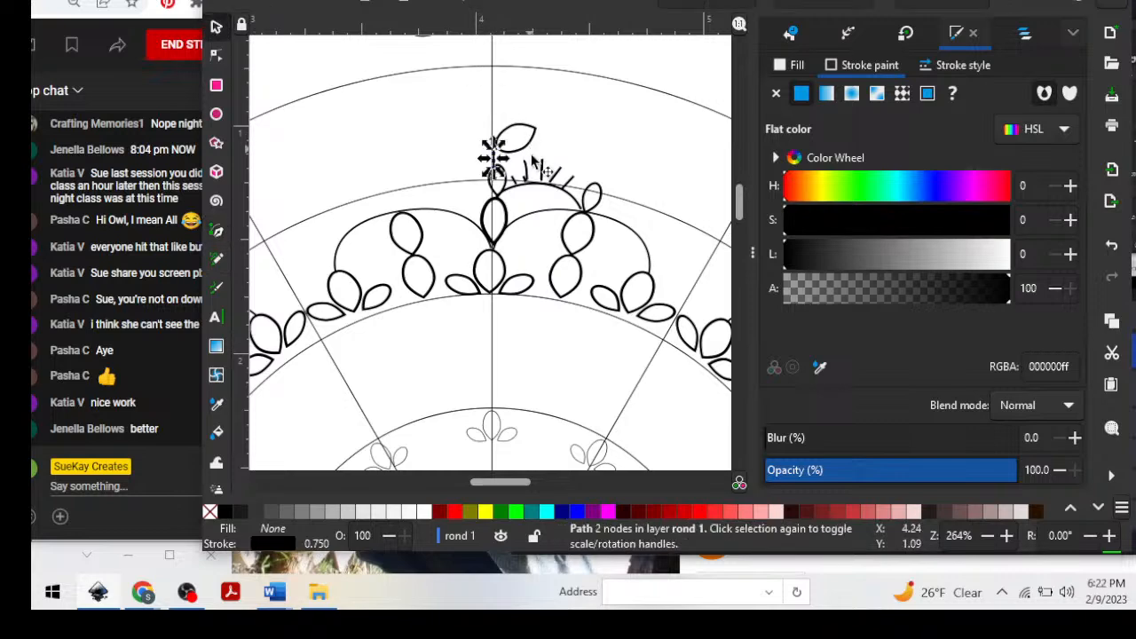
left_click_drag(536, 164, 518, 150)
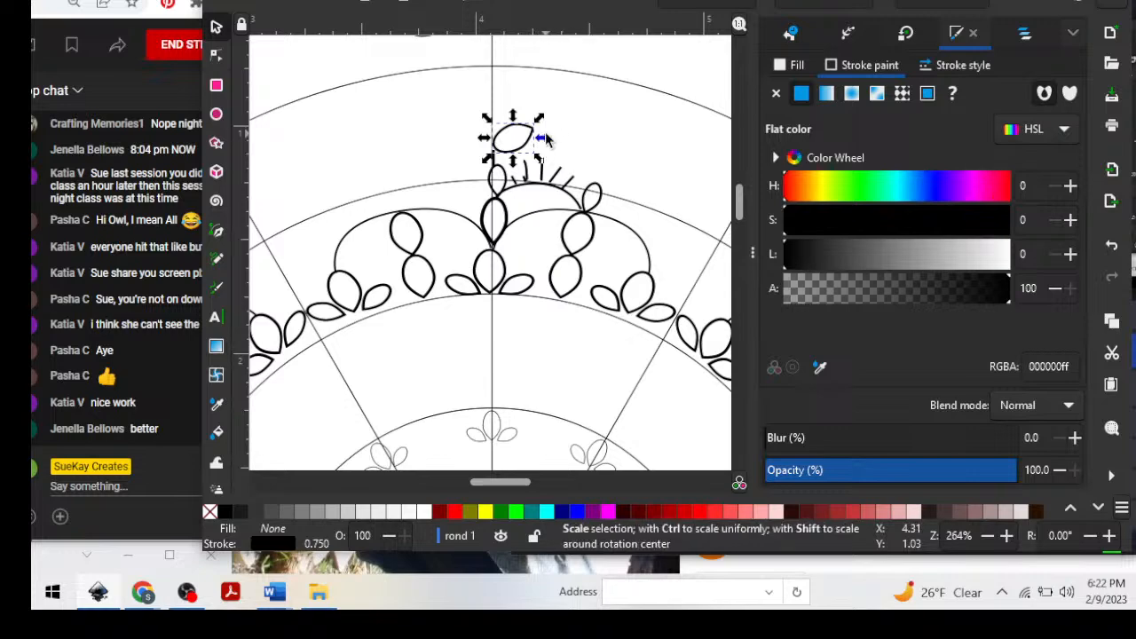
Paste two copies of the slanted petal, rotating and placing them end to end as the second and third petals of the chain.
left_click(562, 118)
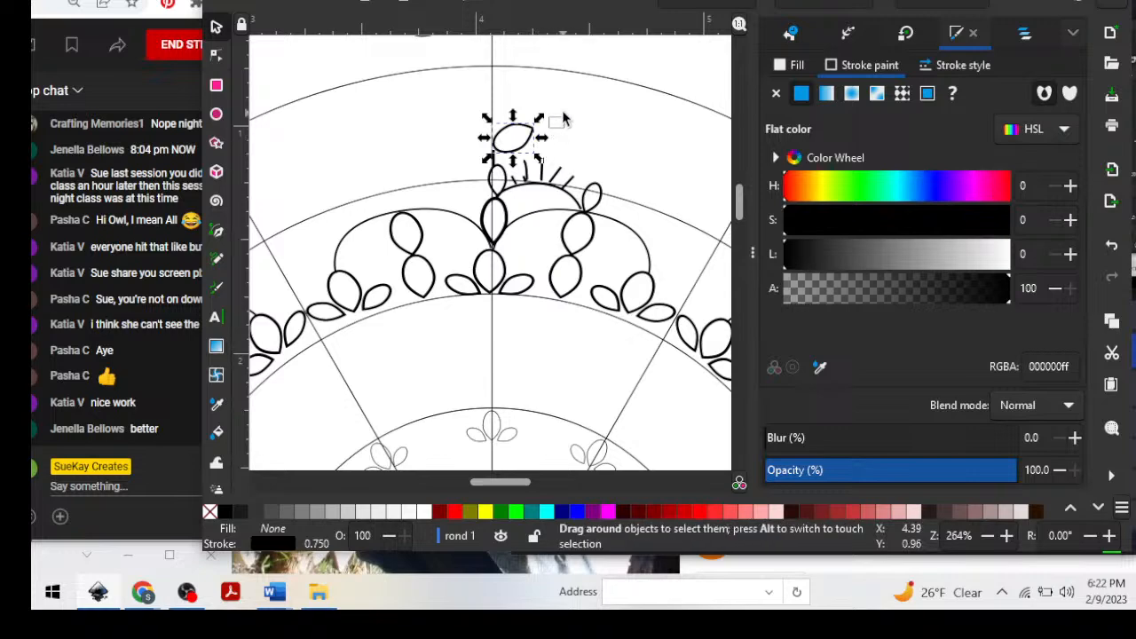
key("ctrl+v")
left_click(535, 130)
left_click_drag(552, 122, 553, 150)
left_click(583, 125)
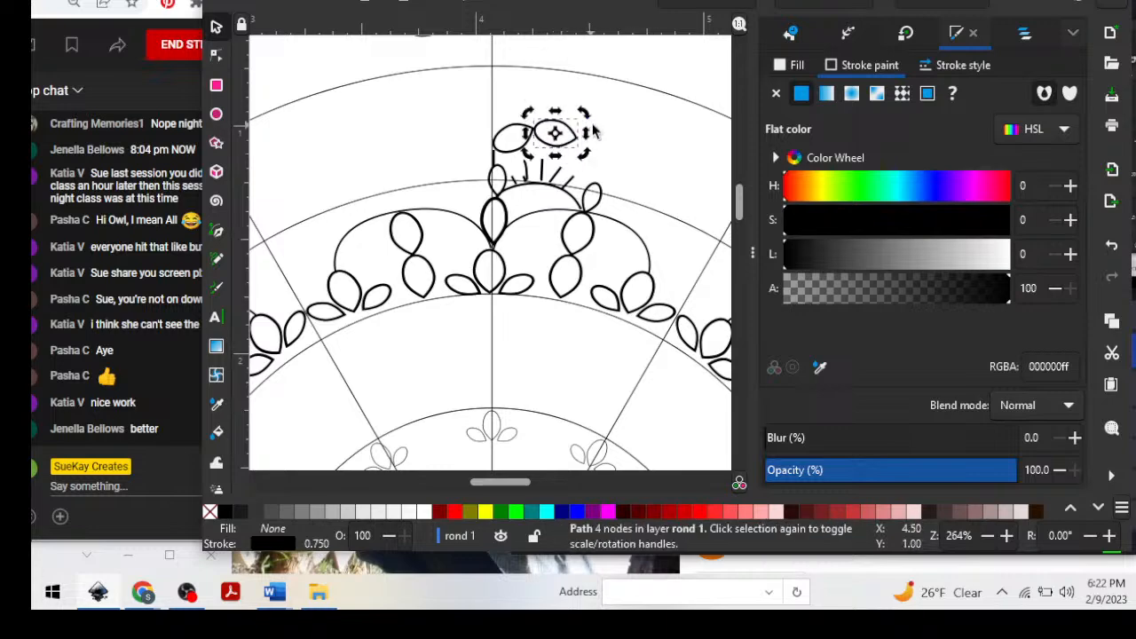
key("ctrl+v")
left_click_drag(670, 158, 599, 156)
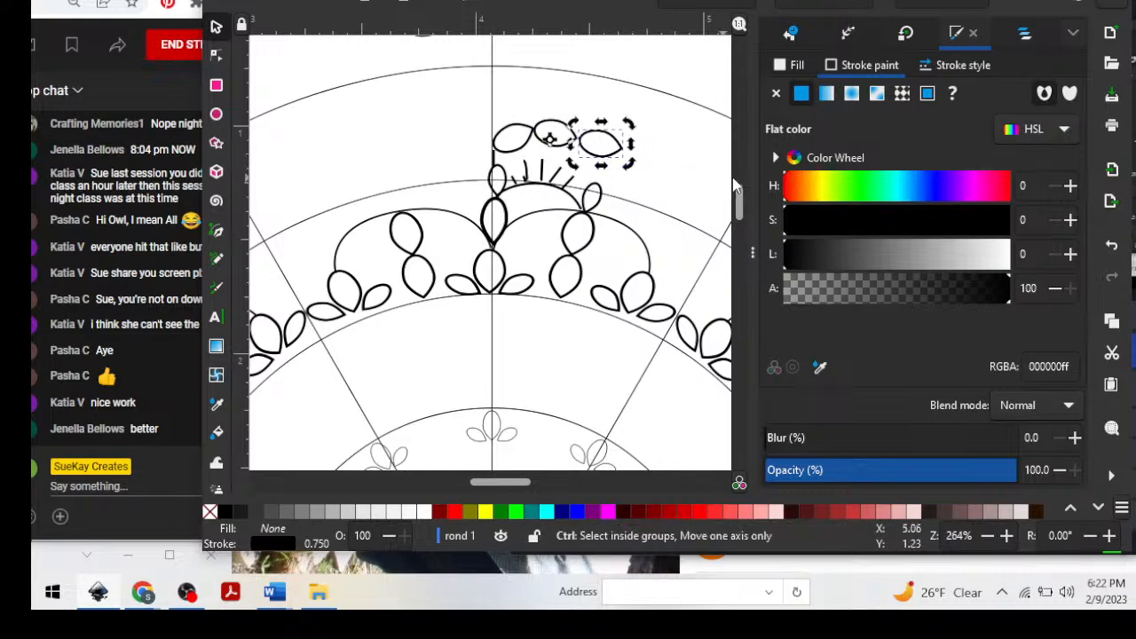
Paste more petal copies and place a fourth and fifth petal along the chain, angled to follow the ring's downward curve.
key("ctrl+v")
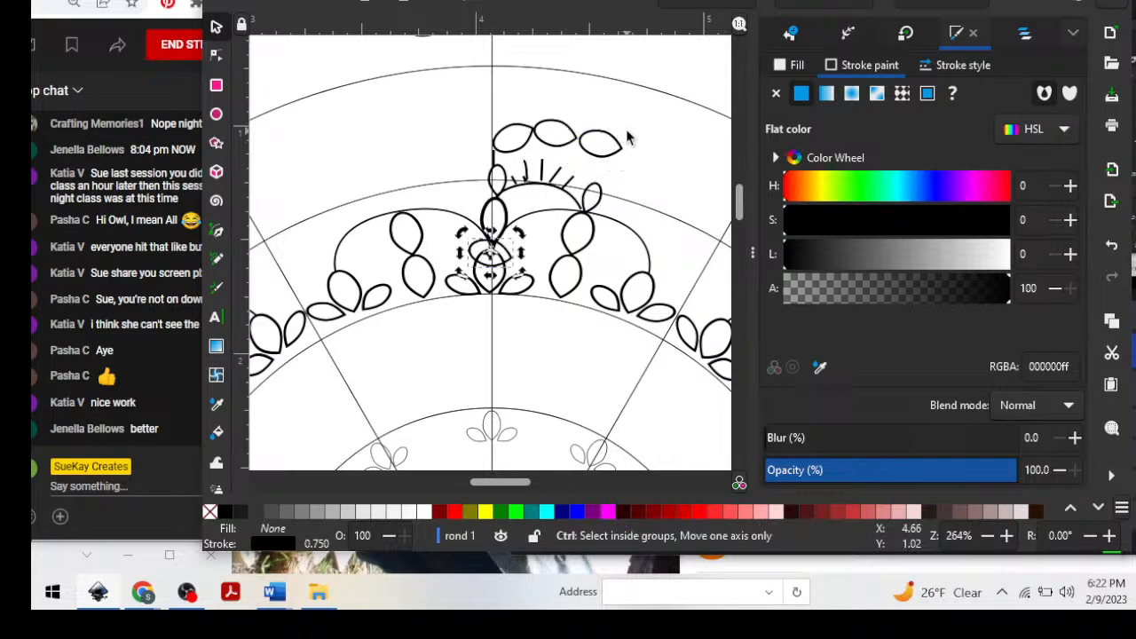
left_click(620, 151)
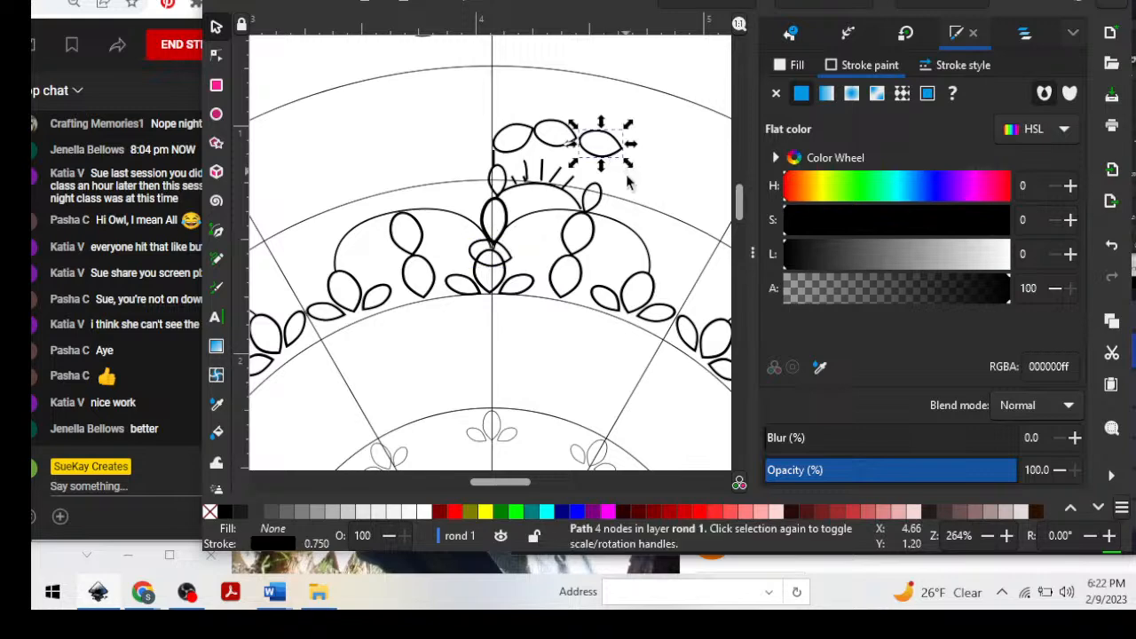
key("ctrl+v")
key("ctrl+v")
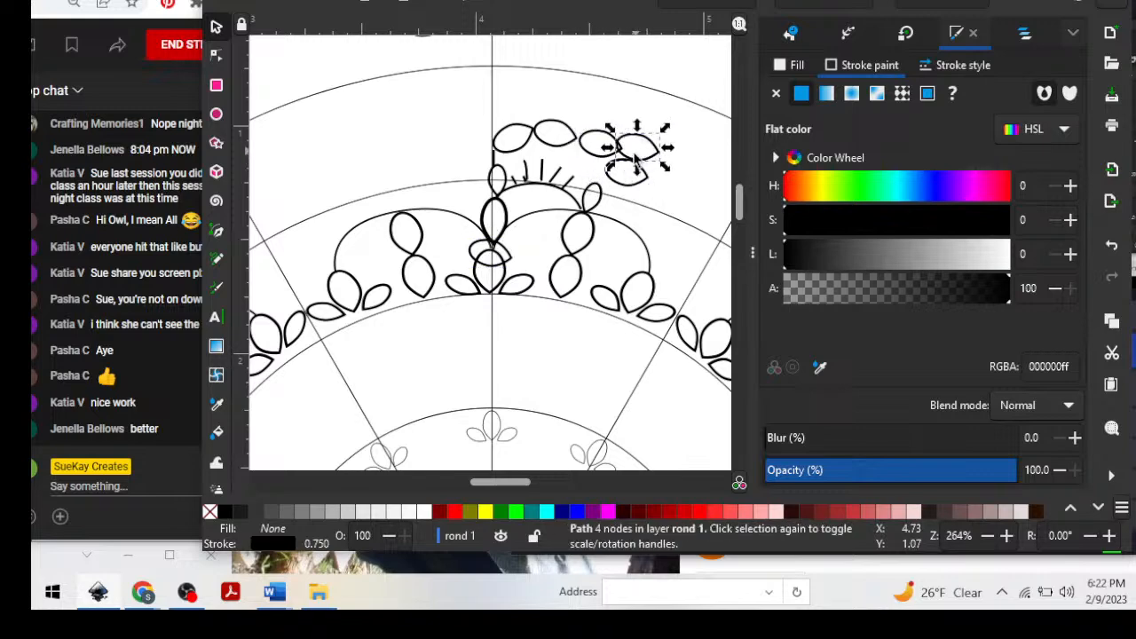
left_click_drag(632, 157, 698, 188)
left_click(709, 189)
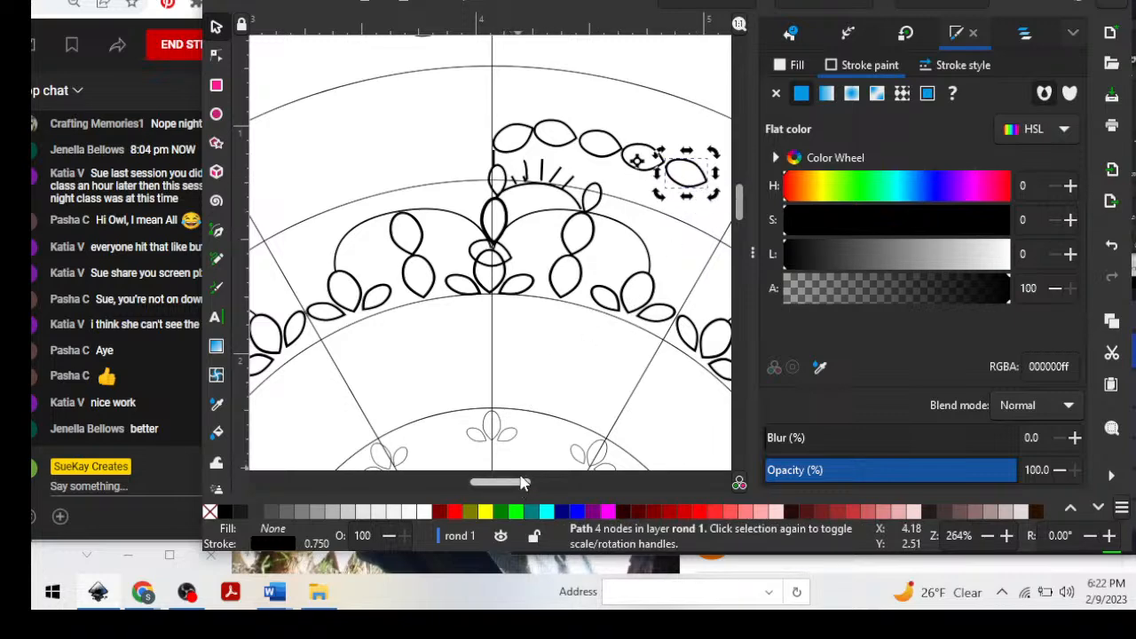
Extend the chain with a sixth petal across the slanted guide line and adjust the petals' positions to close the gaps.
left_click_drag(519, 481, 527, 483)
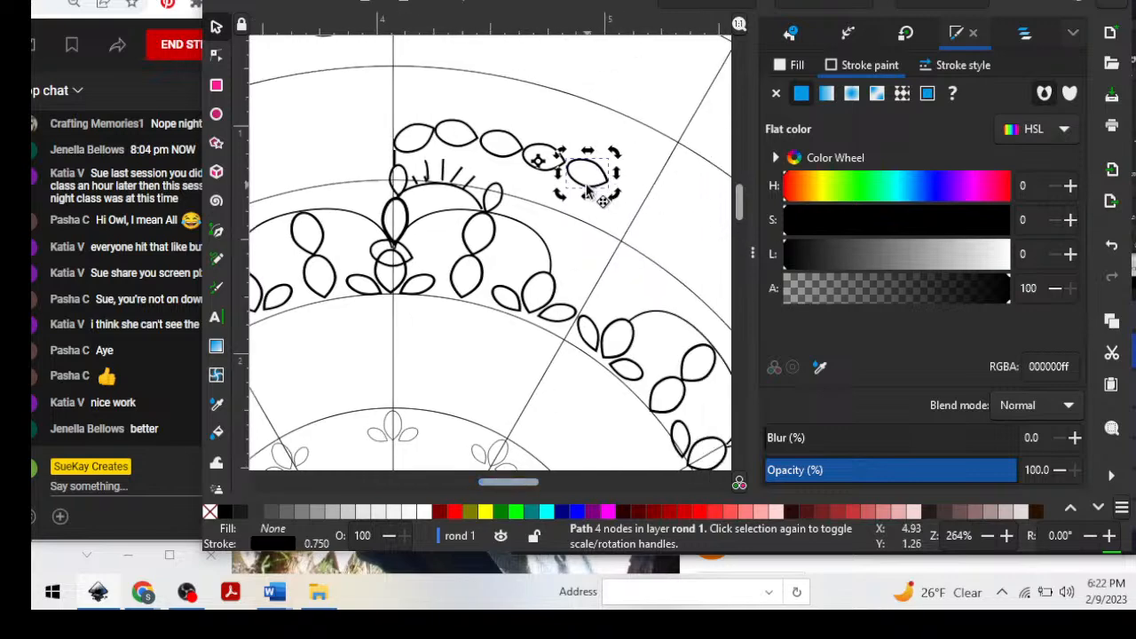
left_click_drag(601, 201, 657, 226)
left_click_drag(672, 215, 493, 150)
left_click(654, 187)
left_click(593, 190)
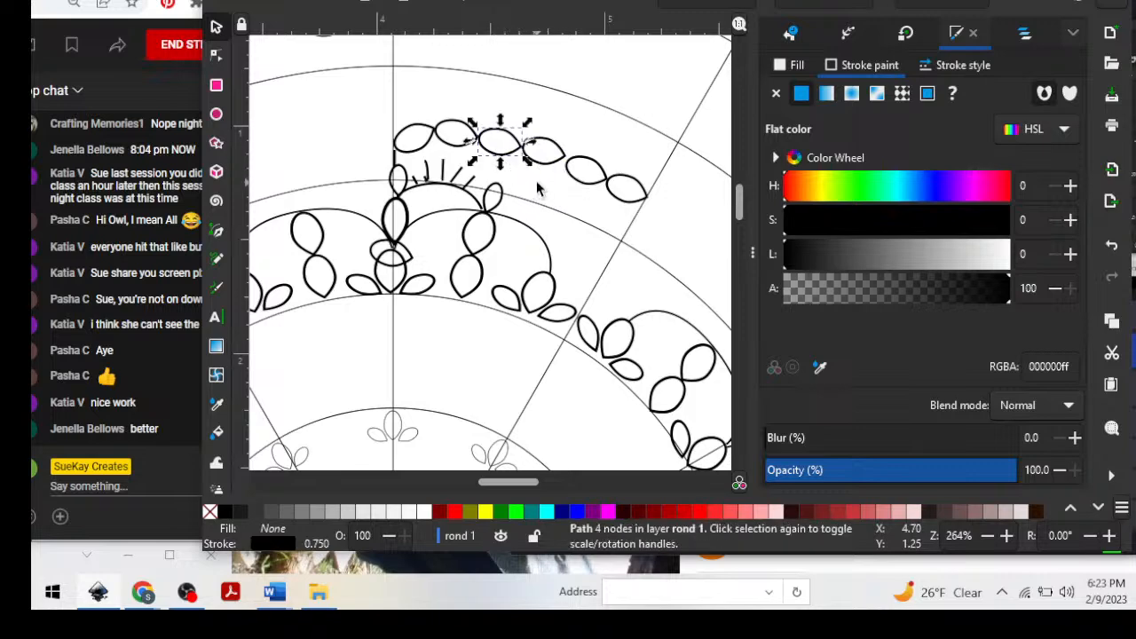
left_click_drag(595, 105, 690, 232)
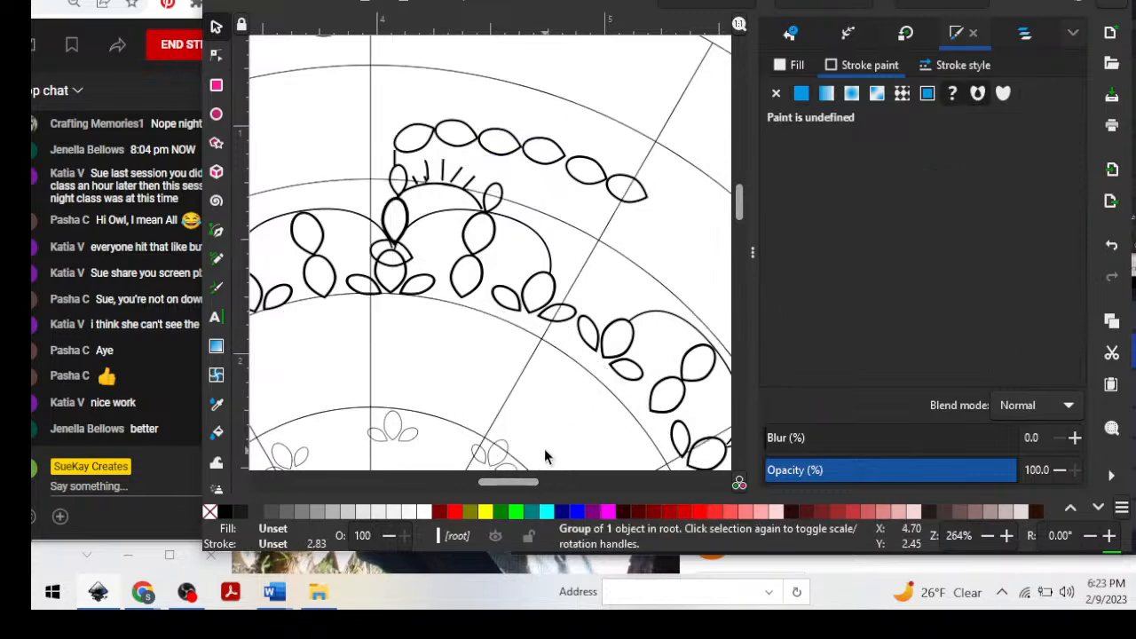
Move the stray petal copy from the scallop junction out to the empty outer ring.
key("minus")
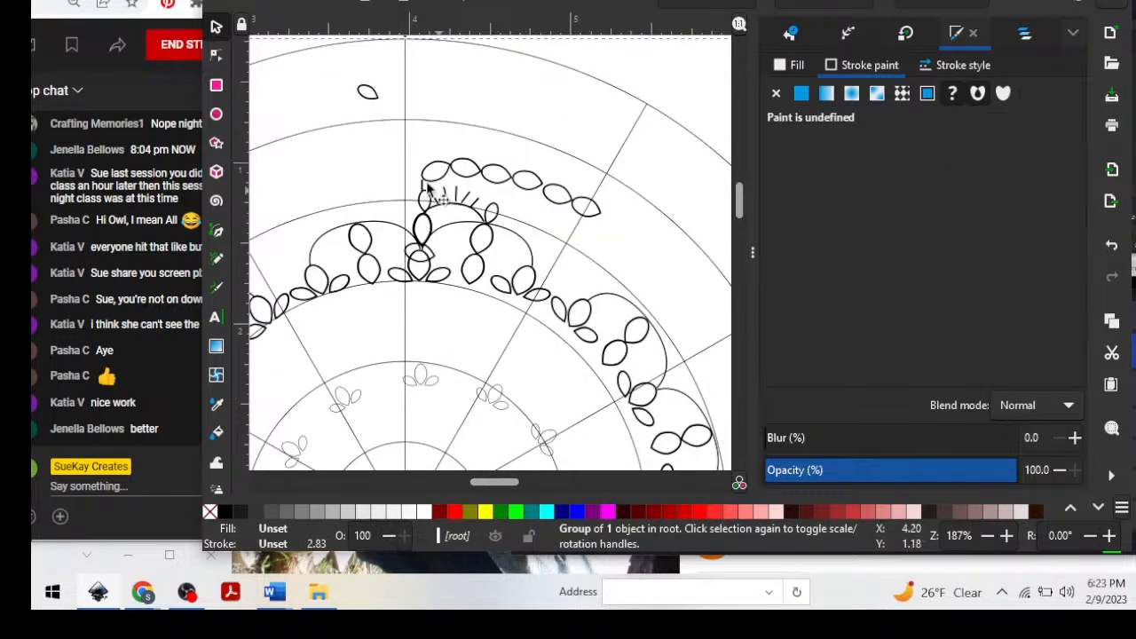
left_click(426, 235)
left_click(444, 266)
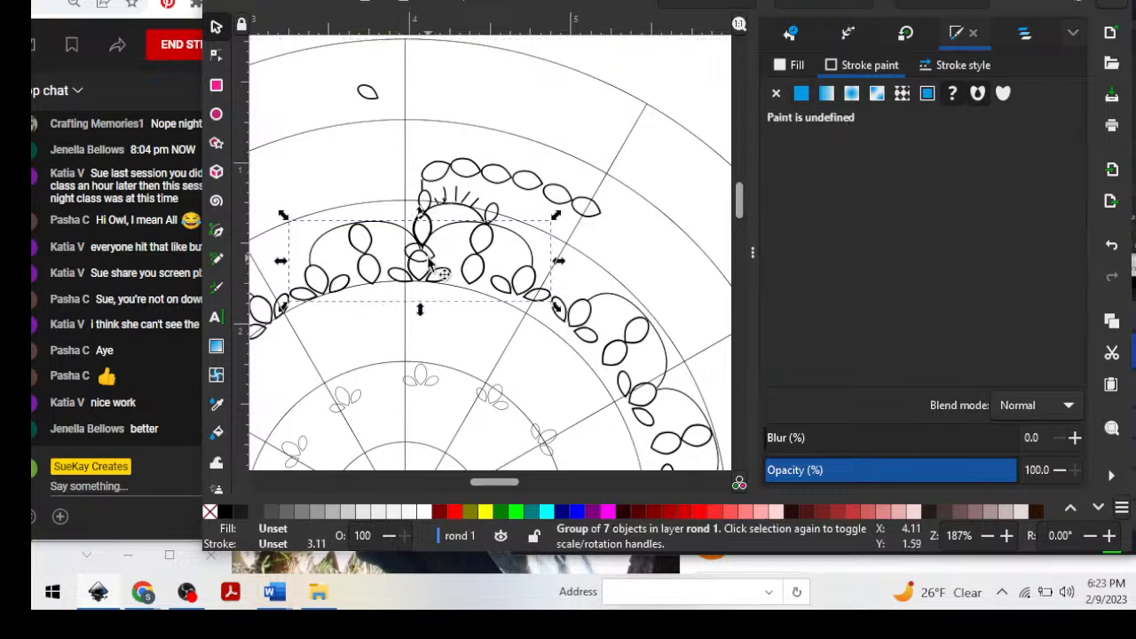
left_click(435, 257)
left_click_drag(435, 258, 662, 91)
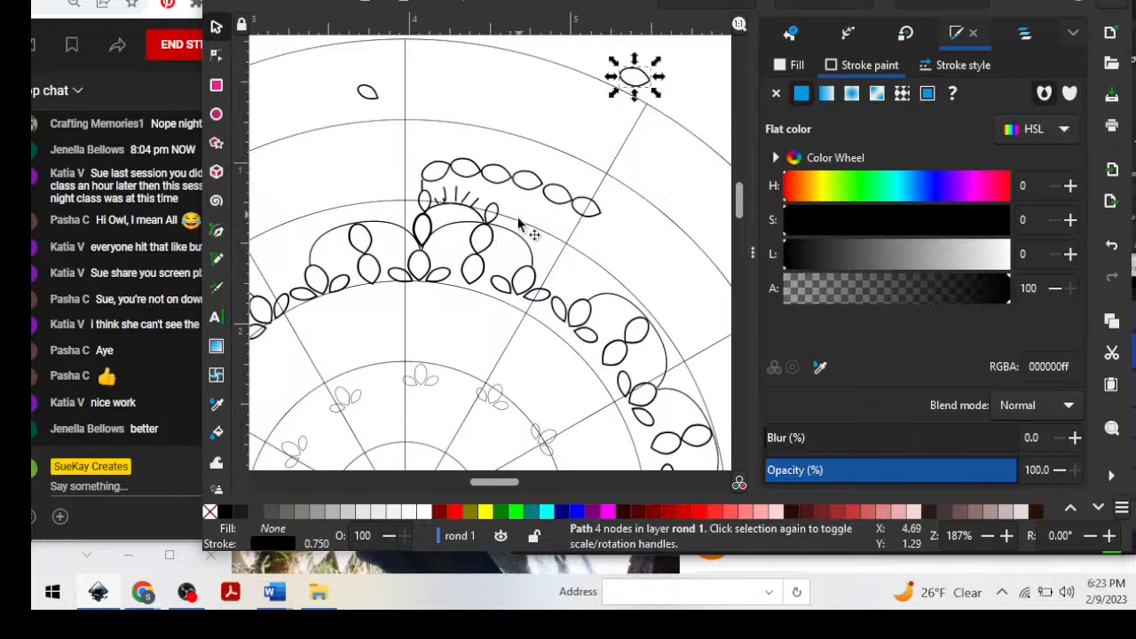
Undo the accidental shift of the polar grid and lock the GridPolar:R6:A12 group.
left_click_drag(404, 140, 427, 194)
key("ctrl+z")
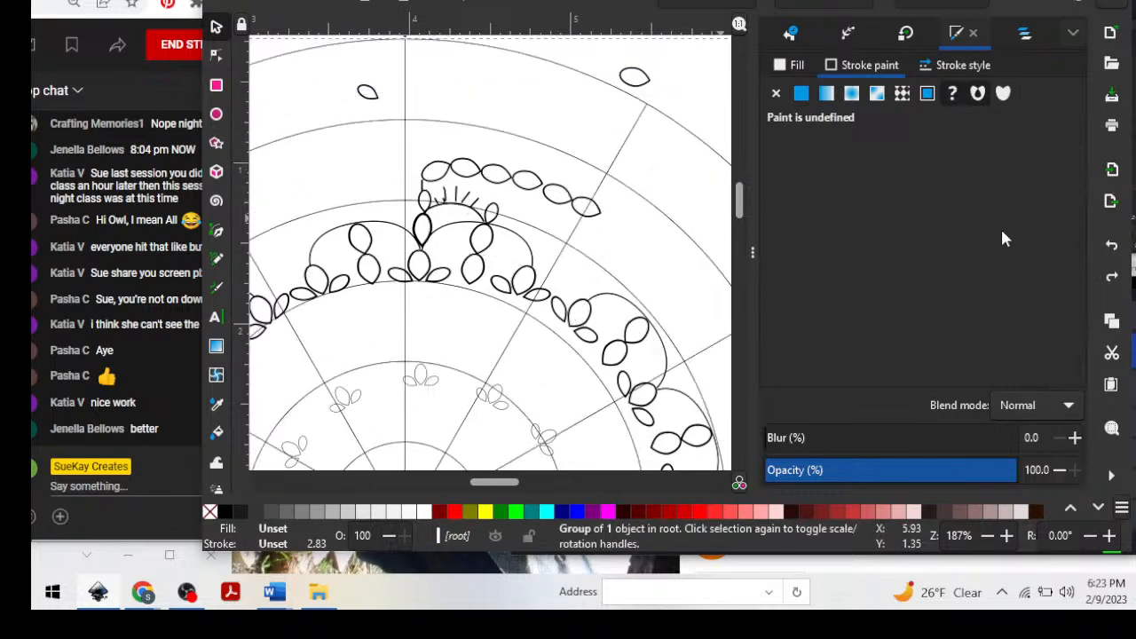
left_click(1023, 34)
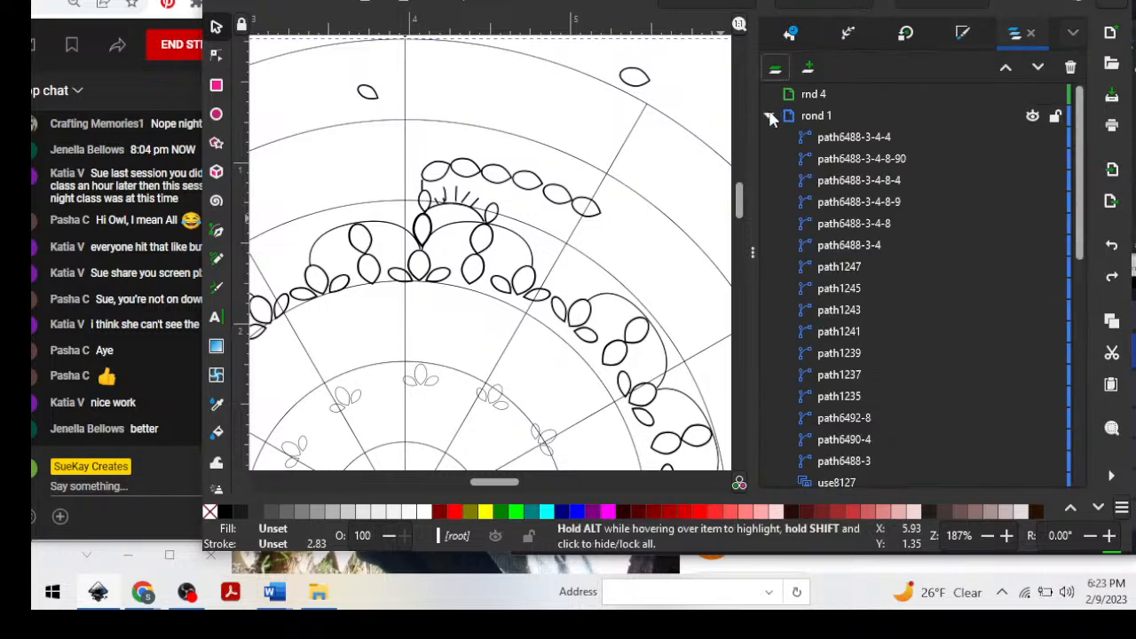
left_click(769, 116)
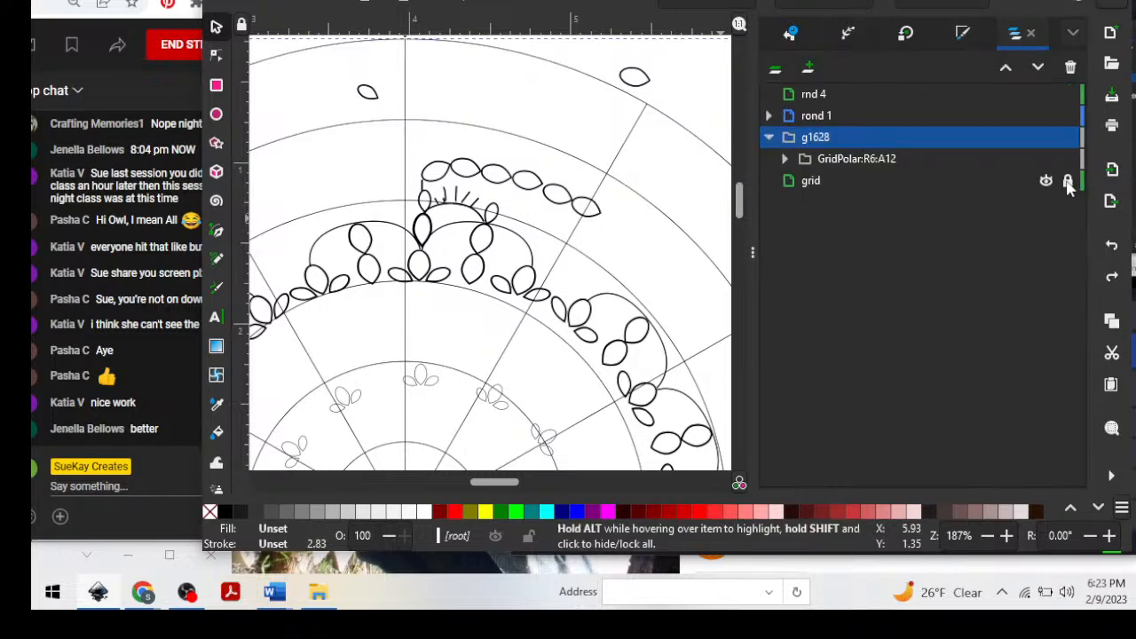
left_click(858, 160)
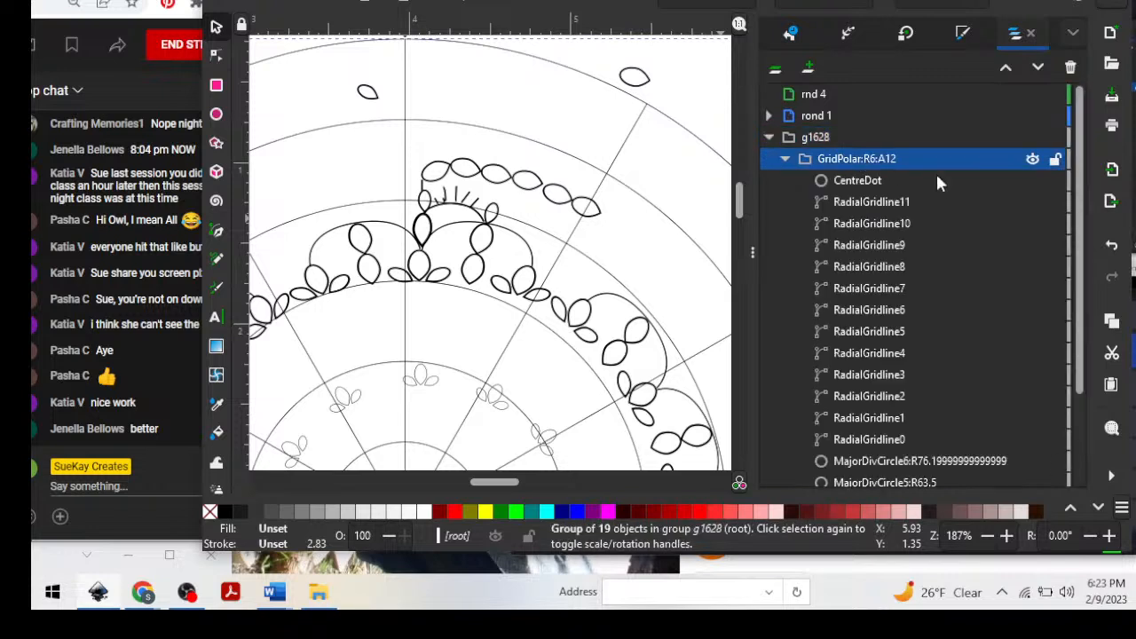
left_click(1054, 159)
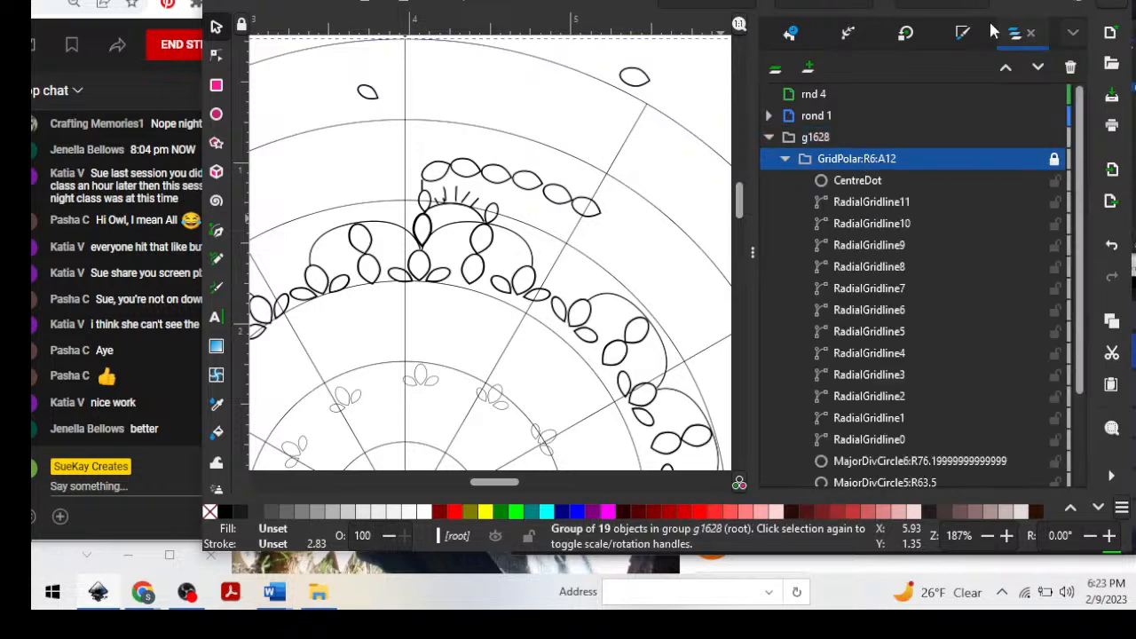
key("Escape")
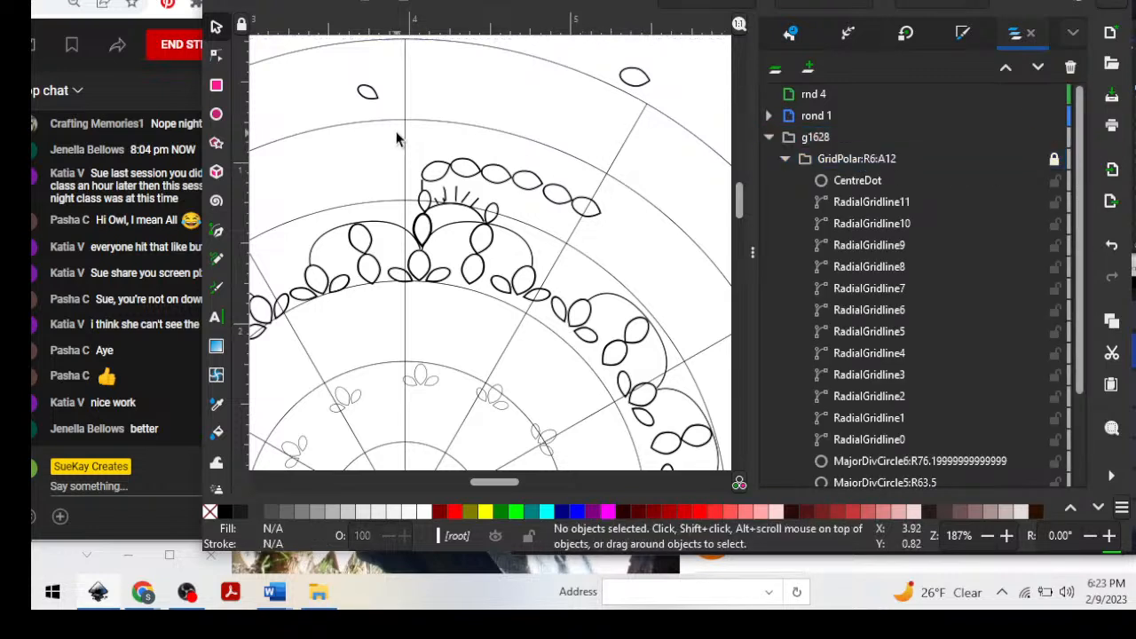
Group the petal chain, the arc with its radiating lines, its end petals and the bold petal at the scallop junction.
left_click_drag(394, 132, 622, 229)
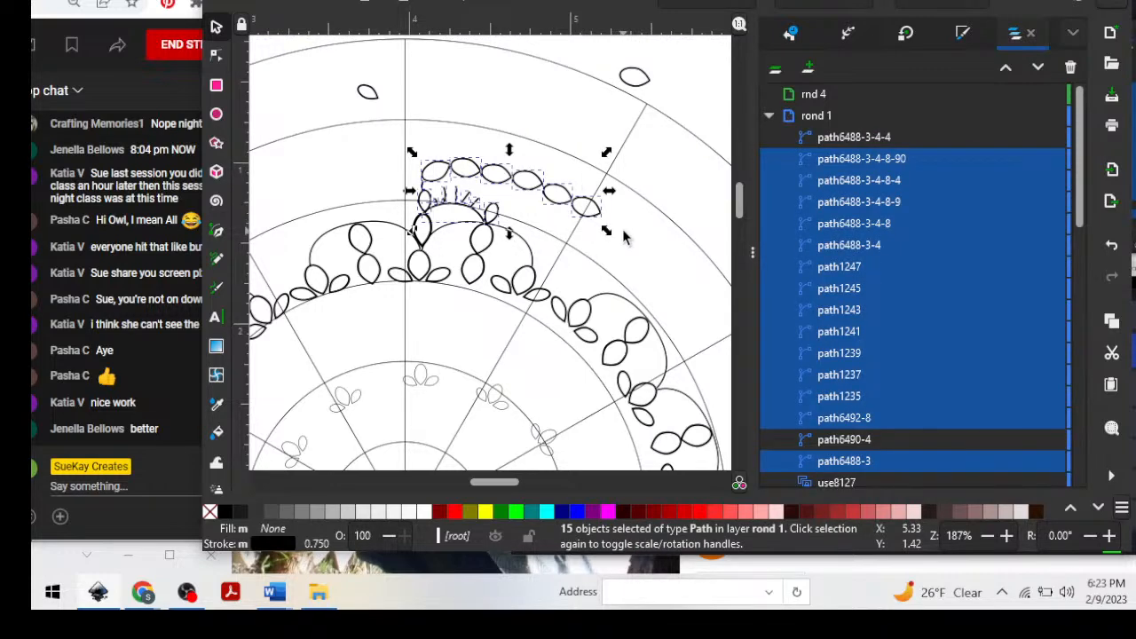
left_click(429, 234, "shift")
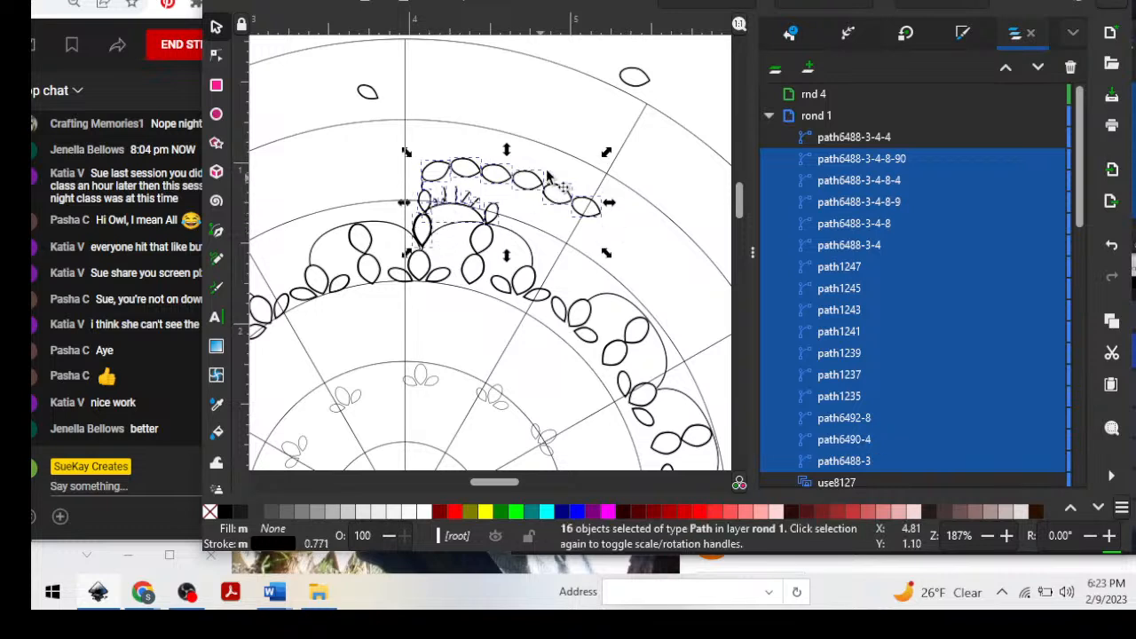
key("ctrl")
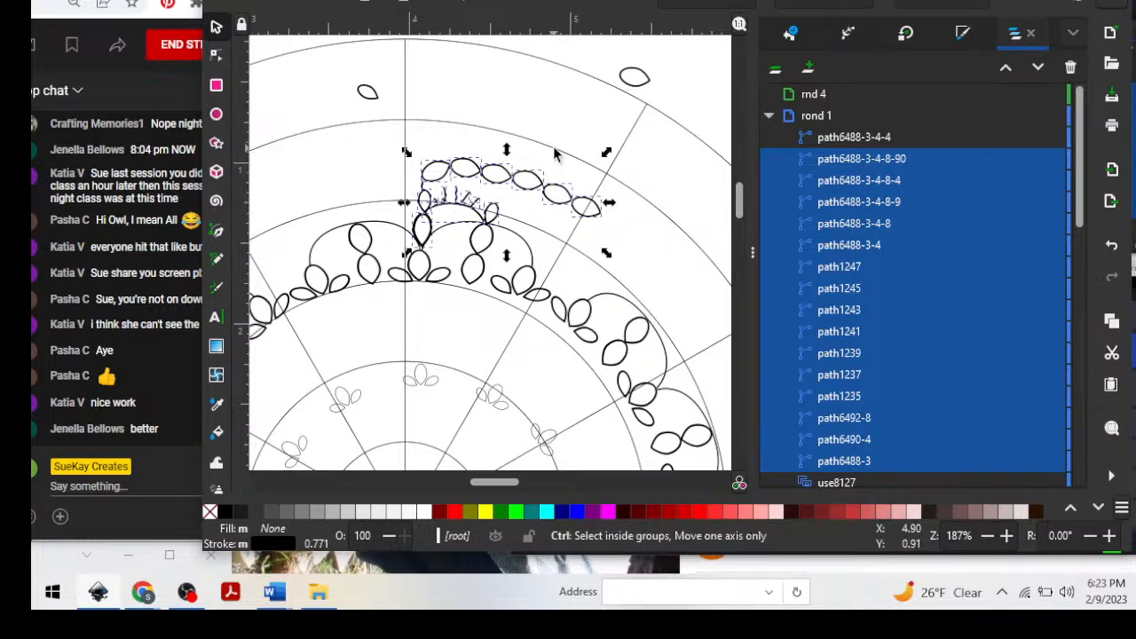
key("ctrl+g")
key("ctrl+g")
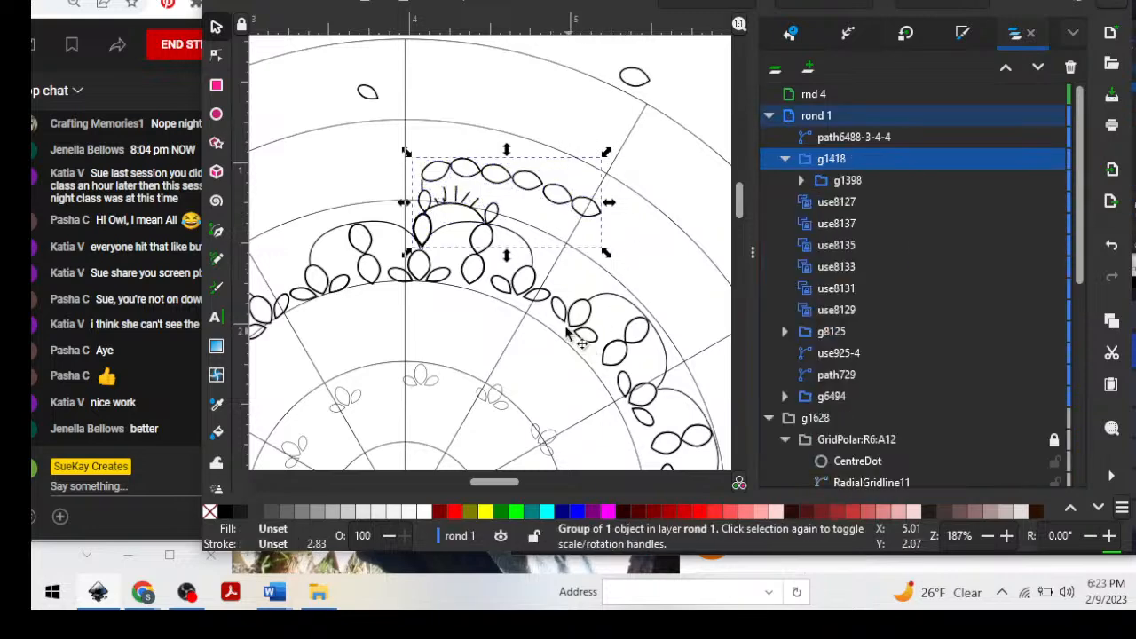
Ungroup the redundant outer levels of the petal motif, leaving a single group of its paths.
left_click(564, 135)
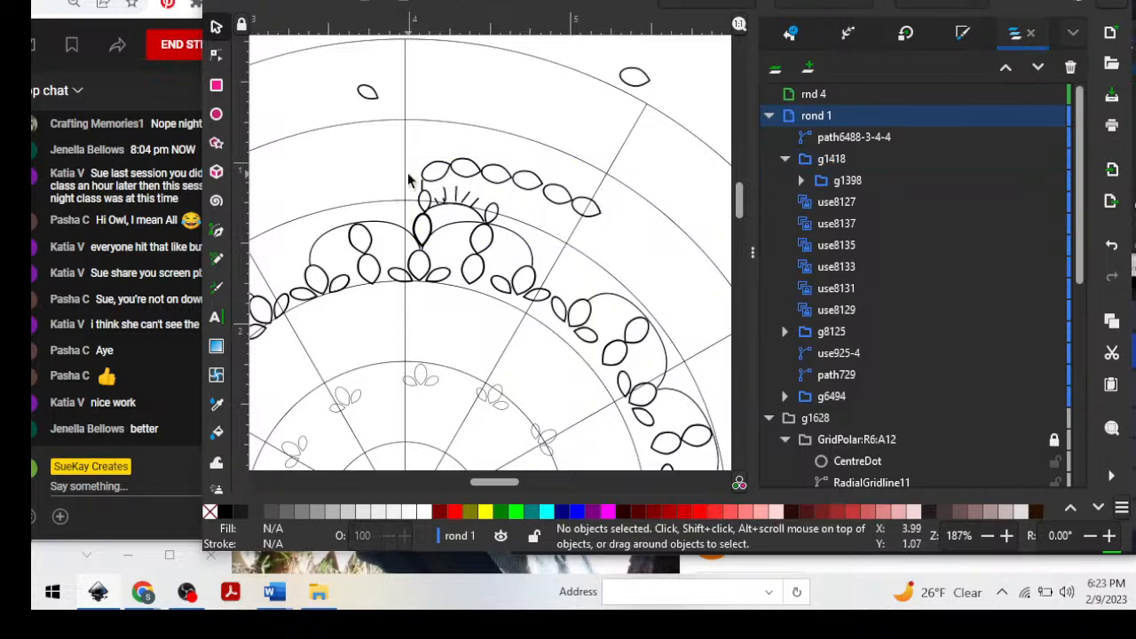
left_click(486, 180)
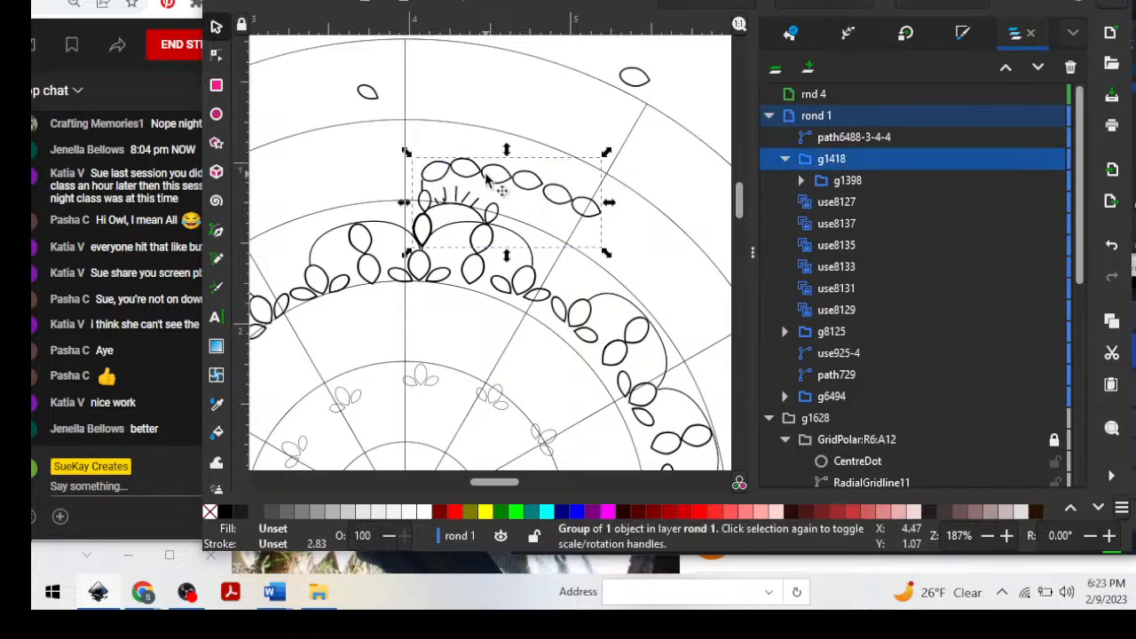
key("ctrl+shift+g")
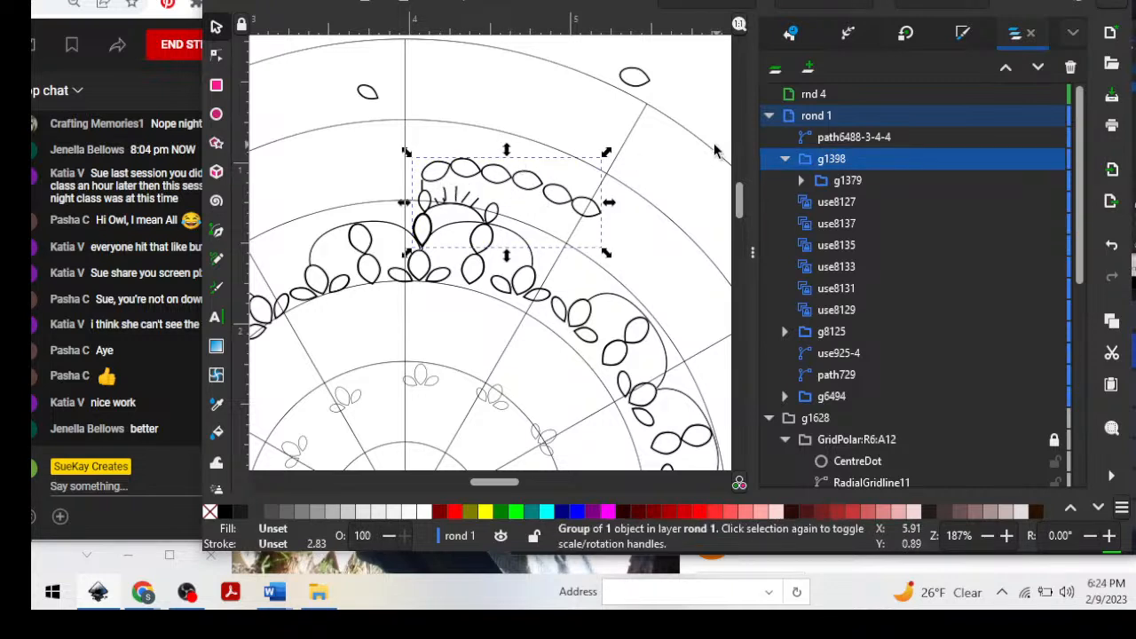
left_click(714, 151)
left_click(490, 180)
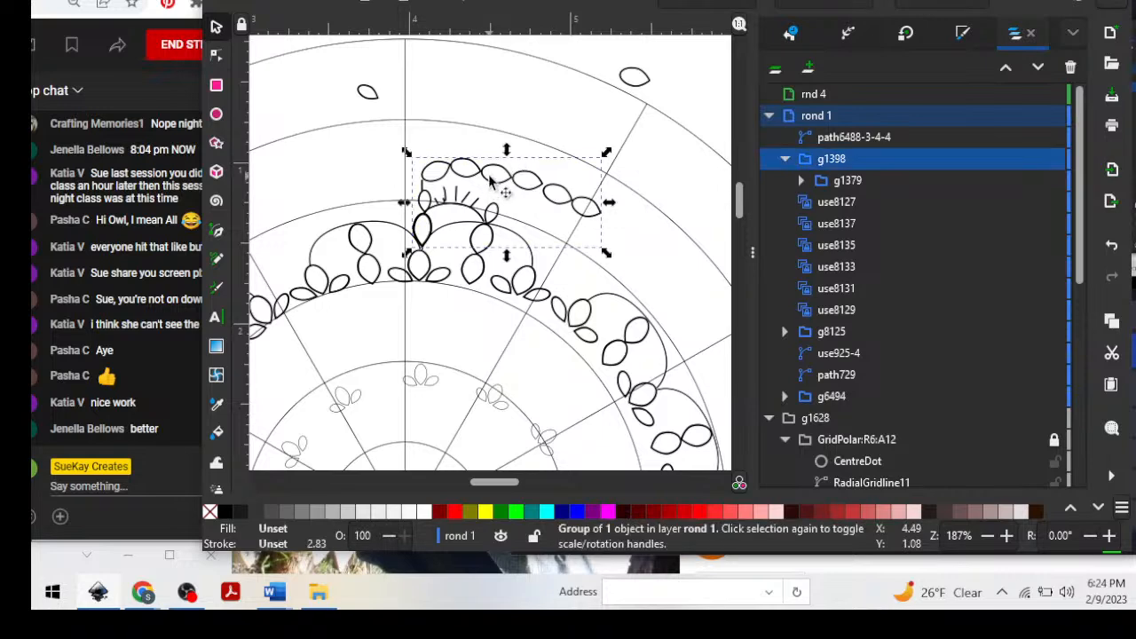
key("ctrl+shift+g")
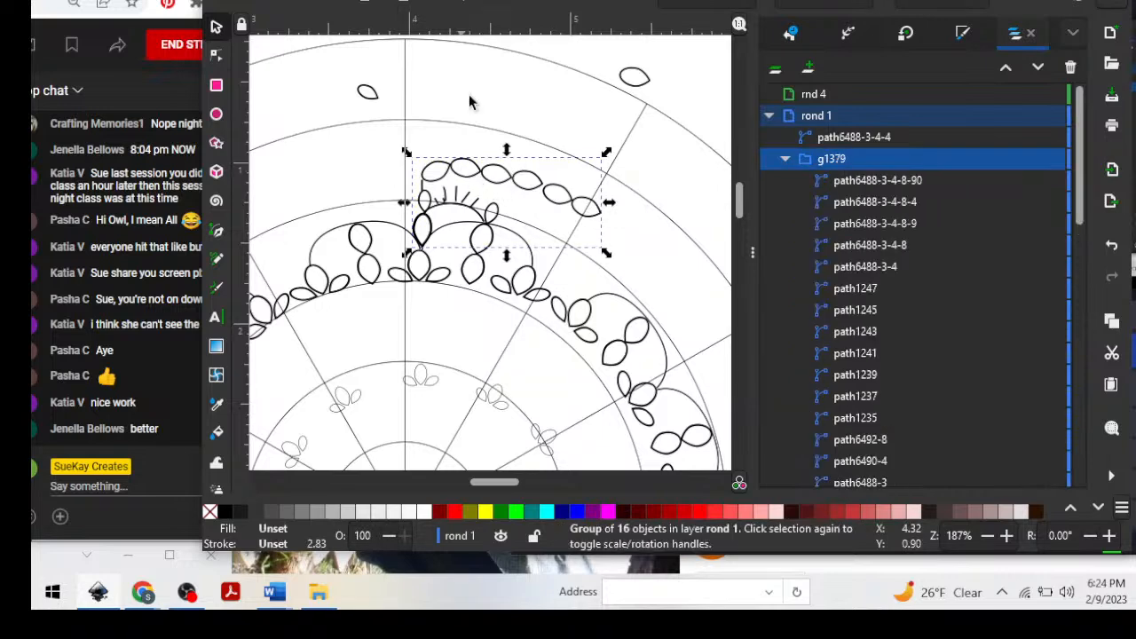
Nudge the grouped petal motif slightly upward and select the stray petal in the outer ring.
left_click(555, 125)
mouse_move(522, 188)
left_mouse_down()
mouse_move(497, 173)
mouse_move(519, 166)
mouse_move(529, 183)
left_mouse_up()
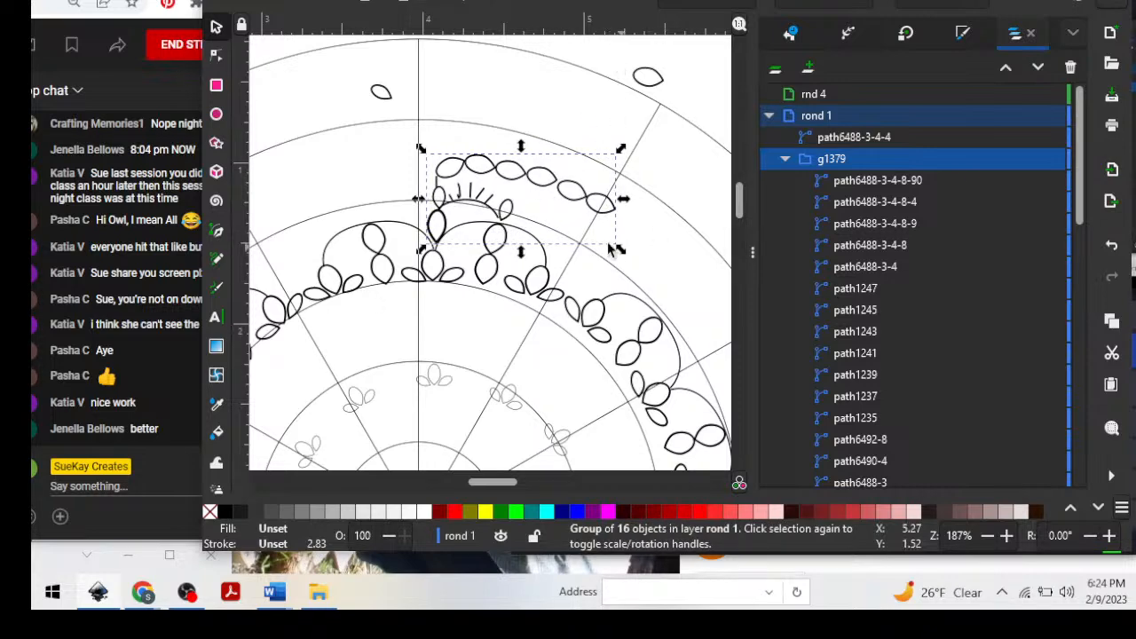
left_click(634, 82)
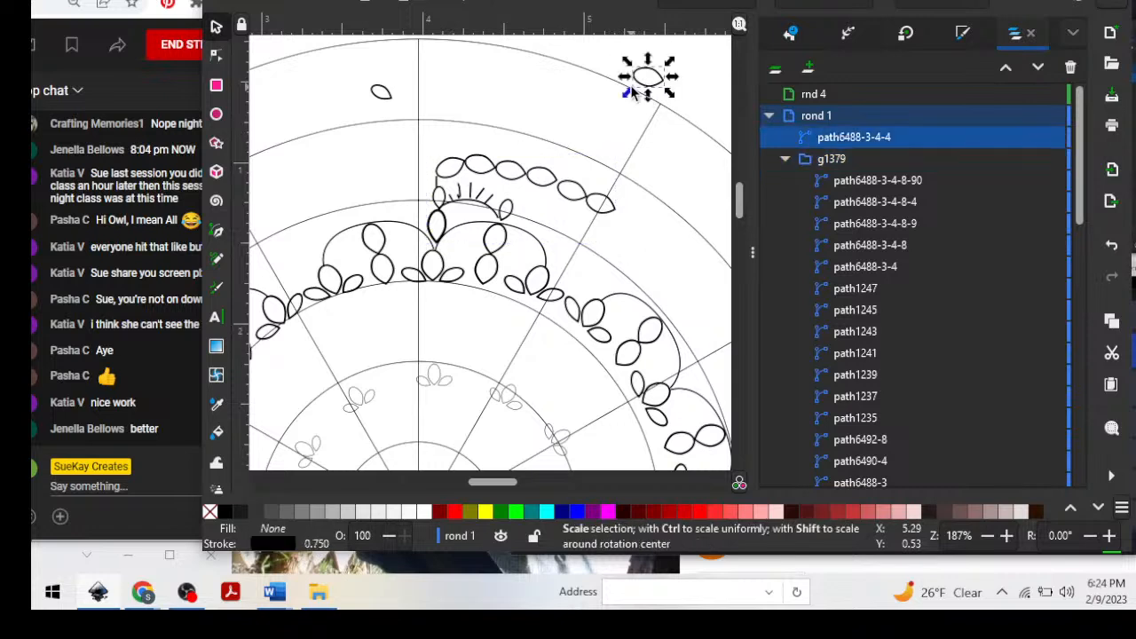
Unlock the polar grid, shift it right until its vertical line meets the scallop junction, and lock its parent group g1628.
left_click(784, 162)
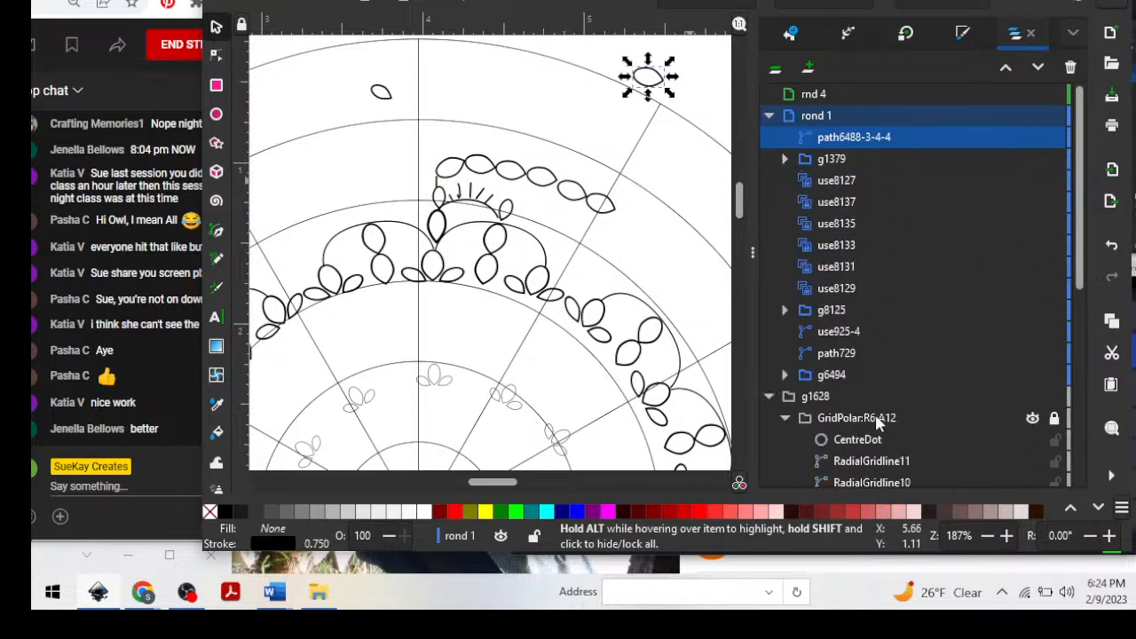
left_click(1008, 422)
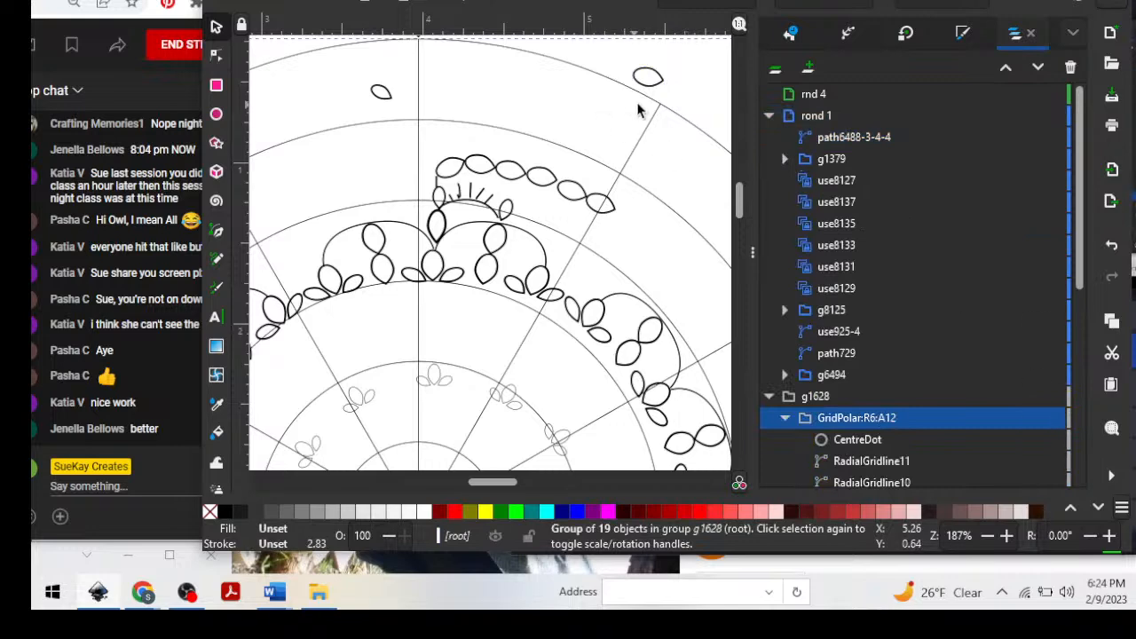
left_click_drag(662, 106, 680, 107)
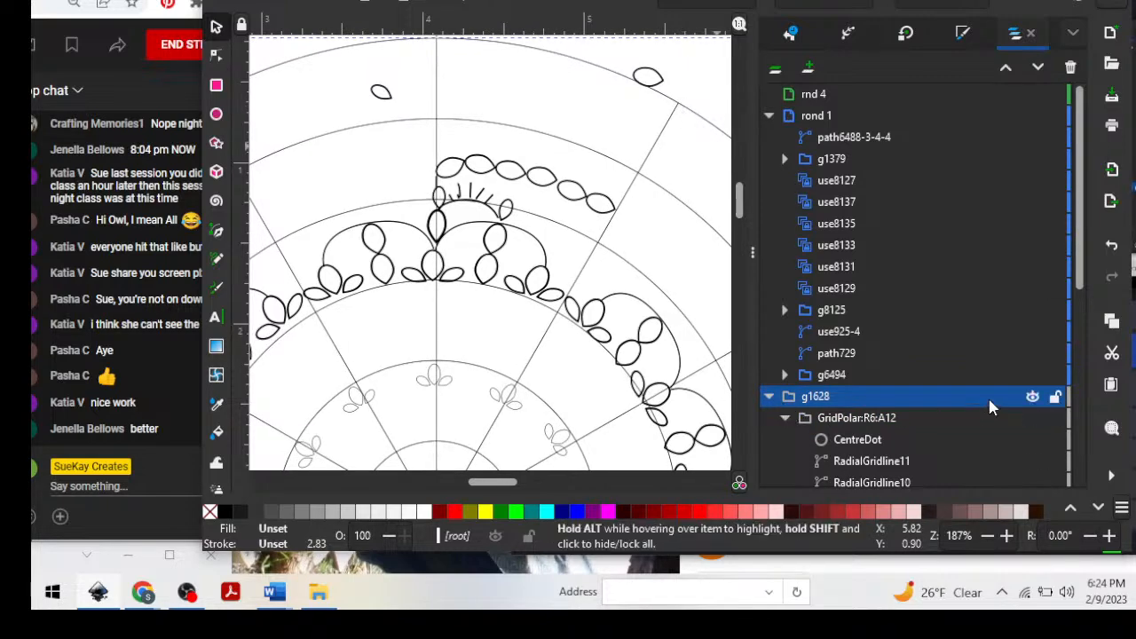
left_click(1054, 400)
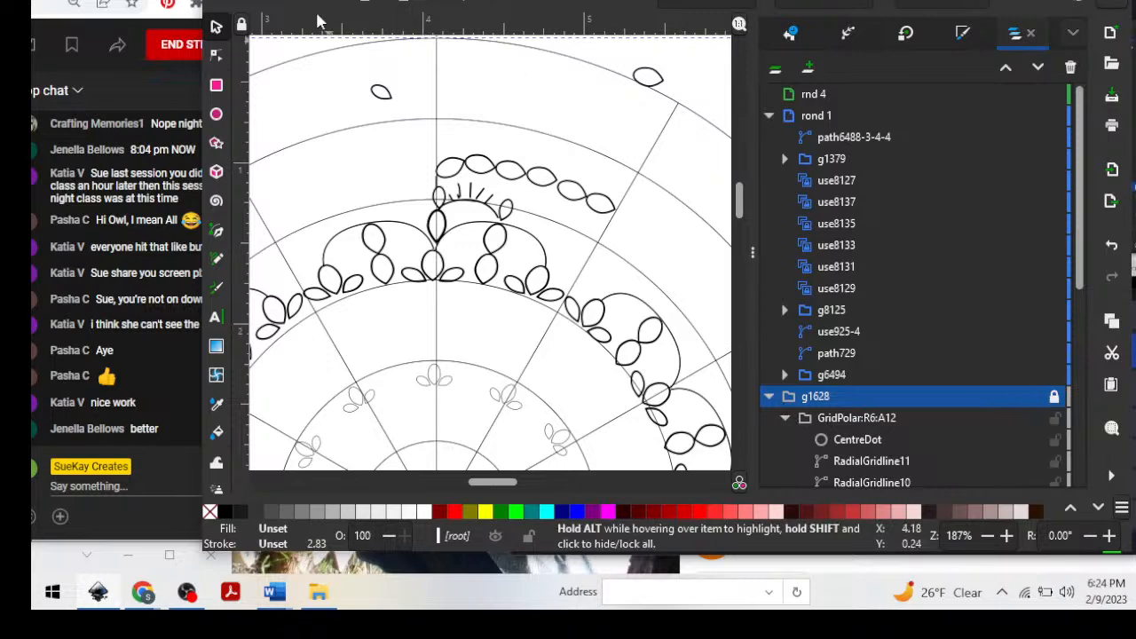
Move the grouped petal motif off the mandala to the empty canvas above the page.
left_click(550, 135)
left_click_drag(414, 142, 638, 256)
left_click(581, 209)
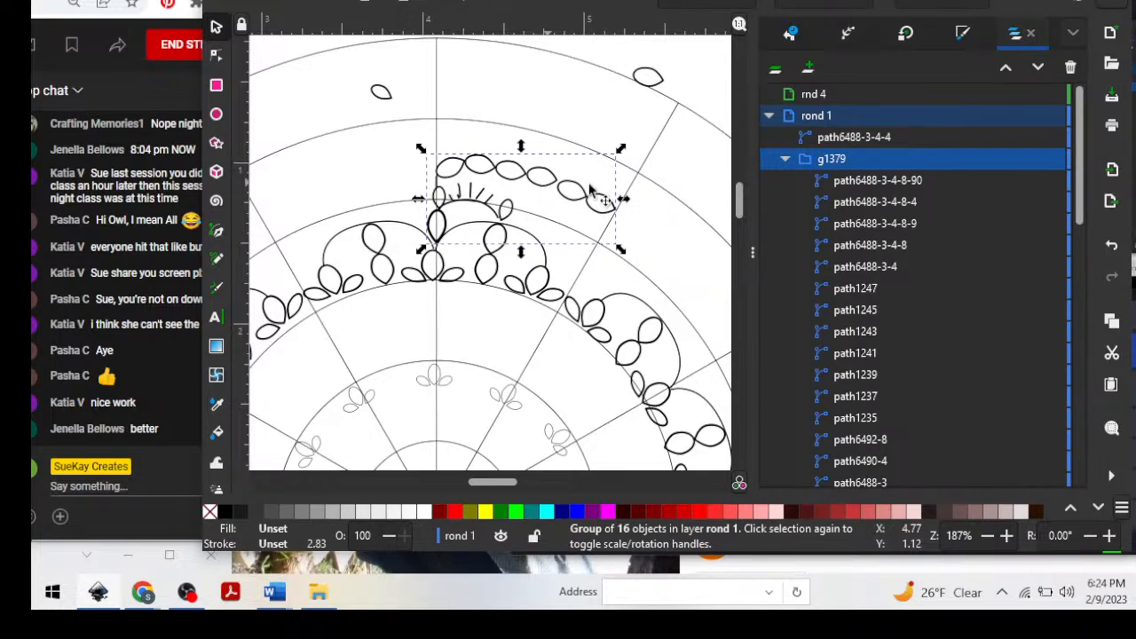
scroll(722, 258, "up", 5)
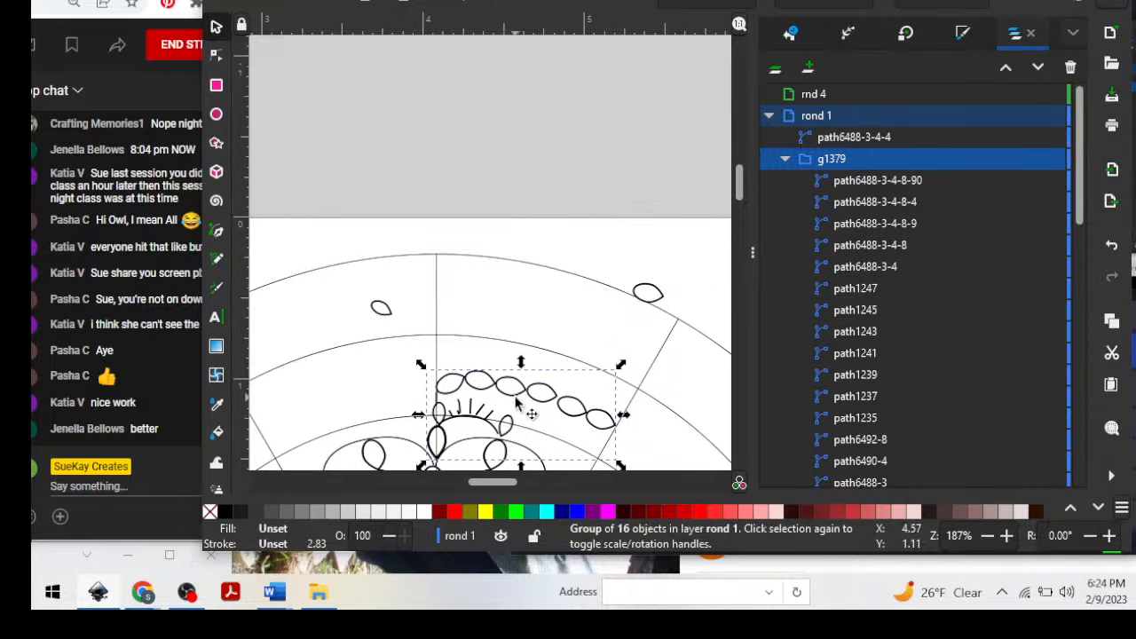
left_click_drag(520, 388, 512, 145)
scroll(610, 386, "down", 5)
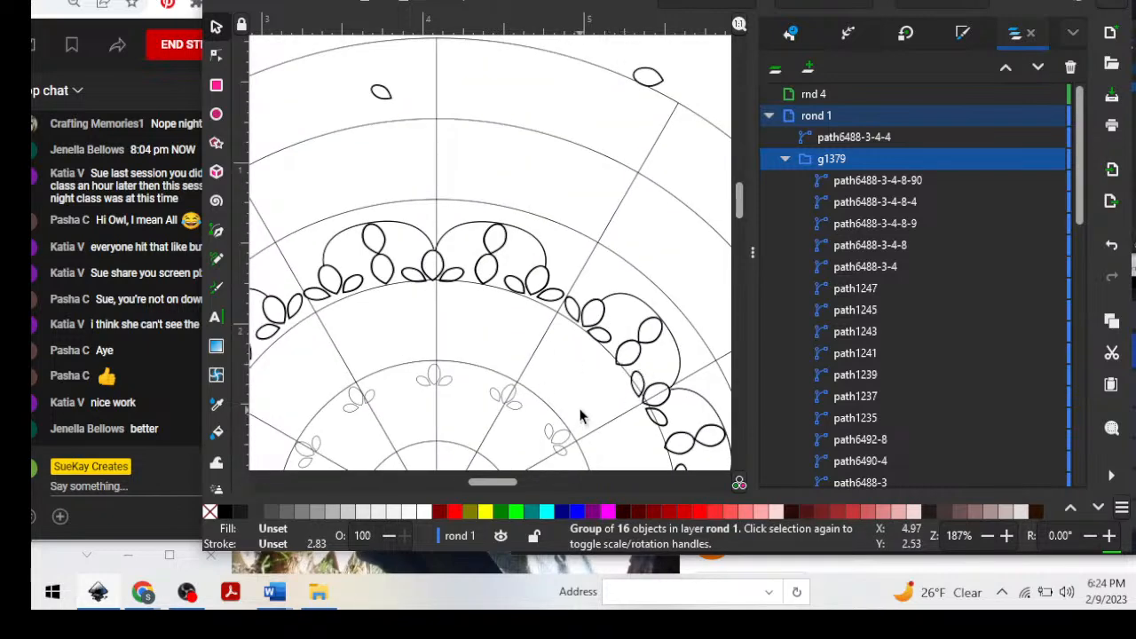
Draw a circle with a radius of about 1.91 in from the mandala's centre, enclosing the scallop ring.
scroll(580, 415, "down", 2)
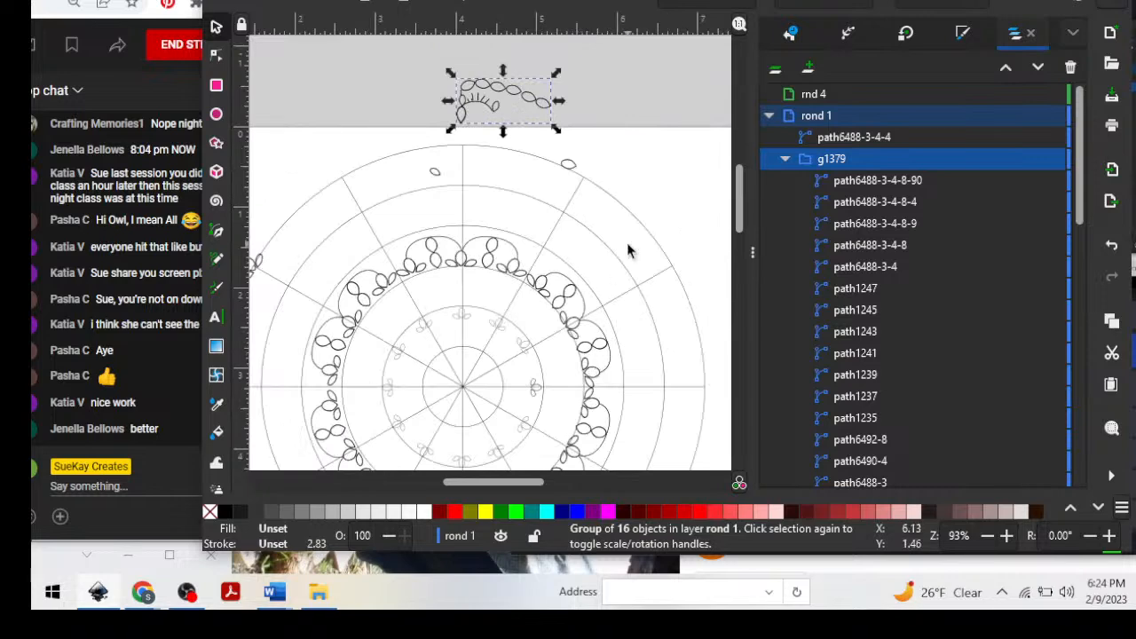
scroll(627, 250, "down", 2)
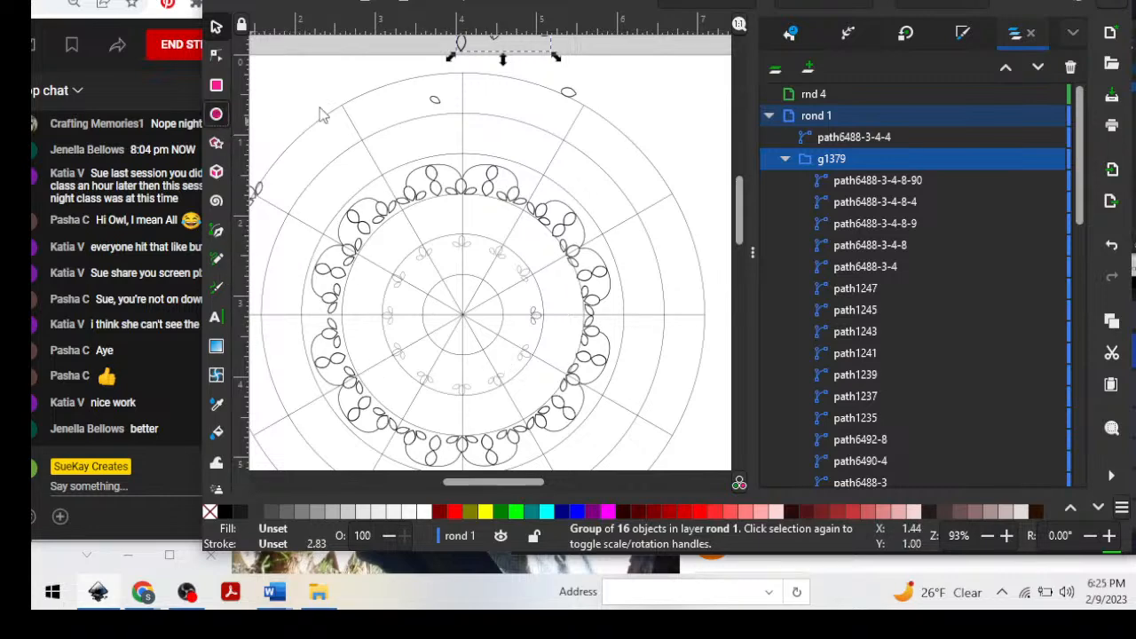
left_click(217, 115)
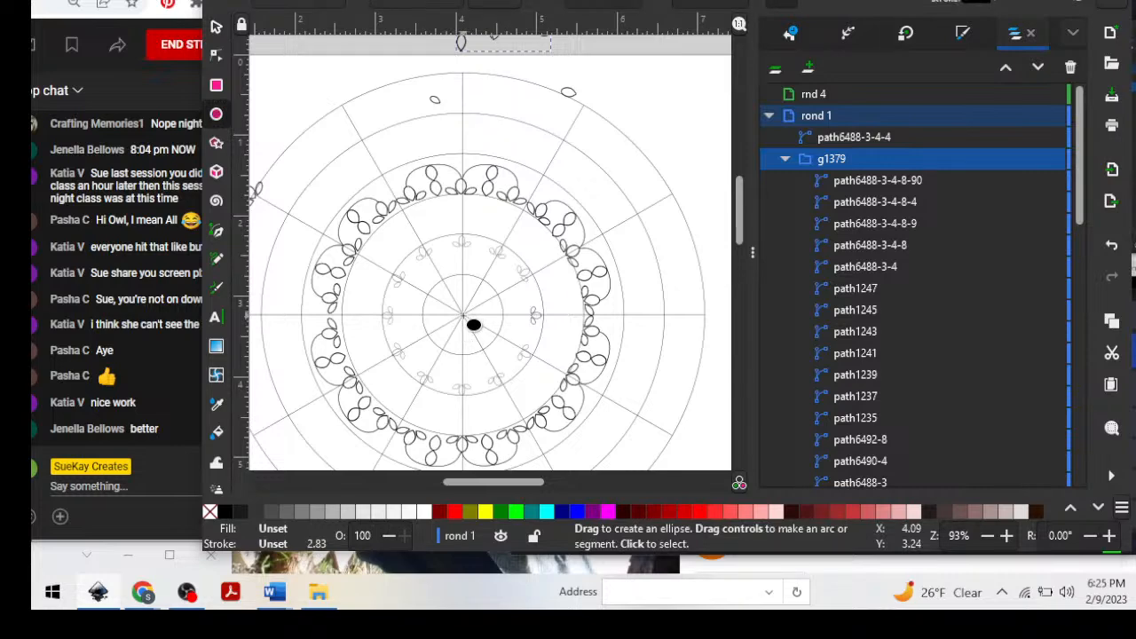
key("ctrl")
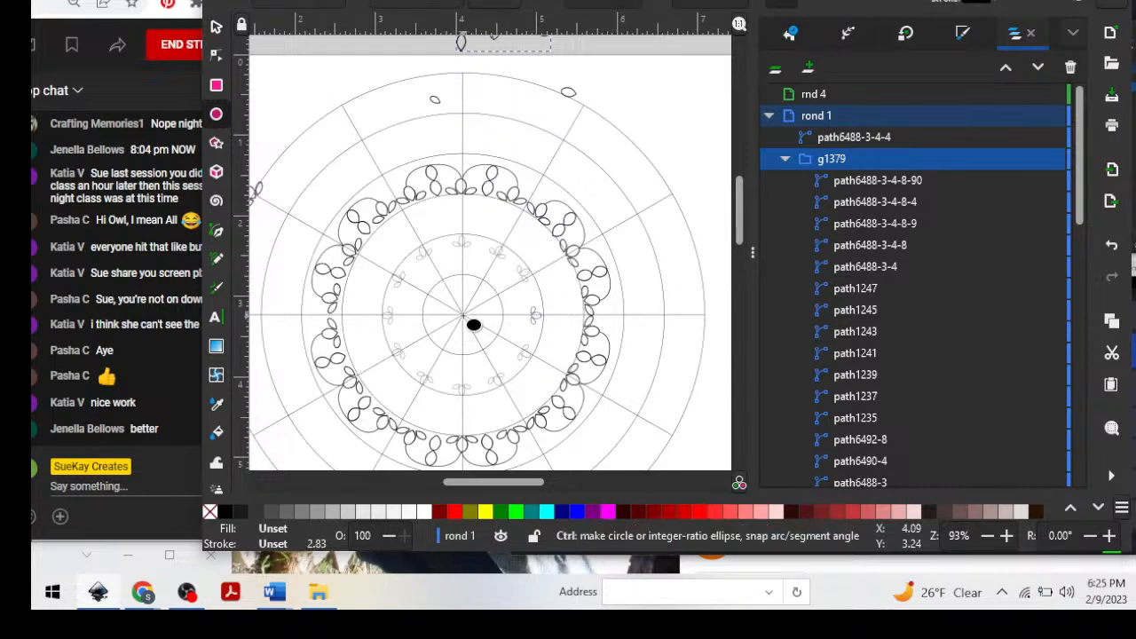
key("shift")
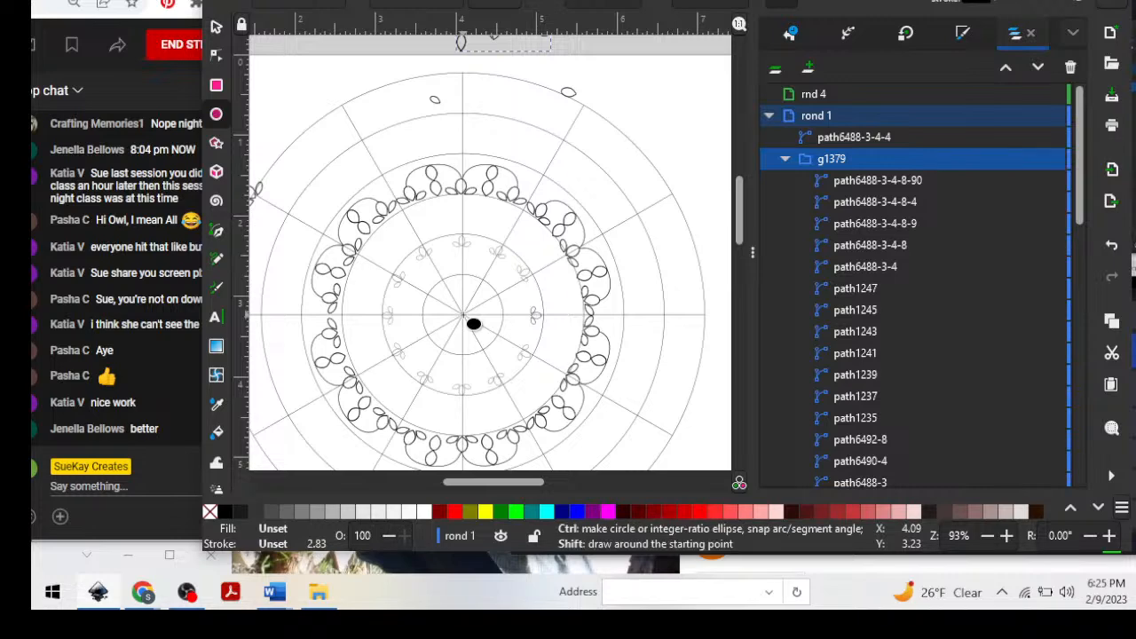
left_click_drag(463, 315, 627, 161)
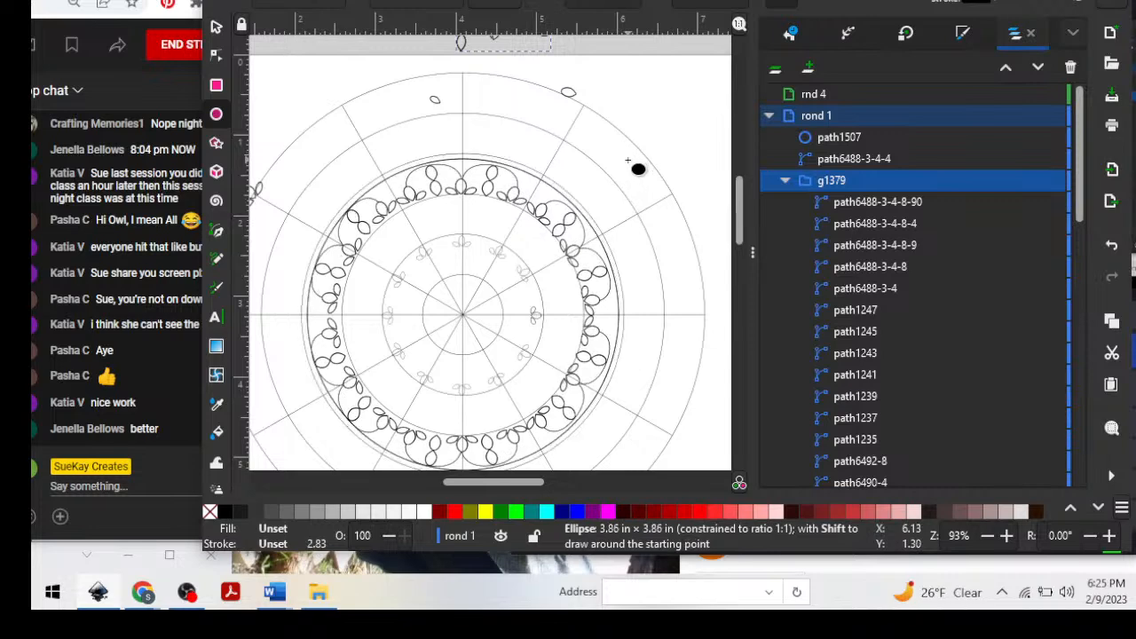
left_click_drag(628, 161, 626, 162)
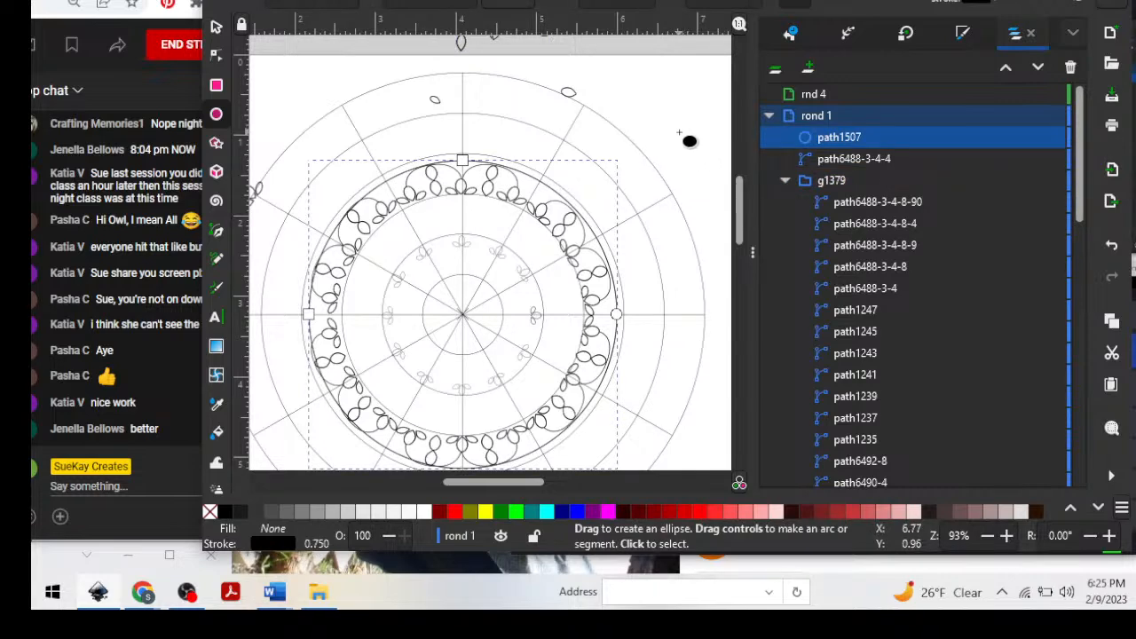
Convert the new circle around the scallop ring to a path.
scroll(690, 142, "up", 2)
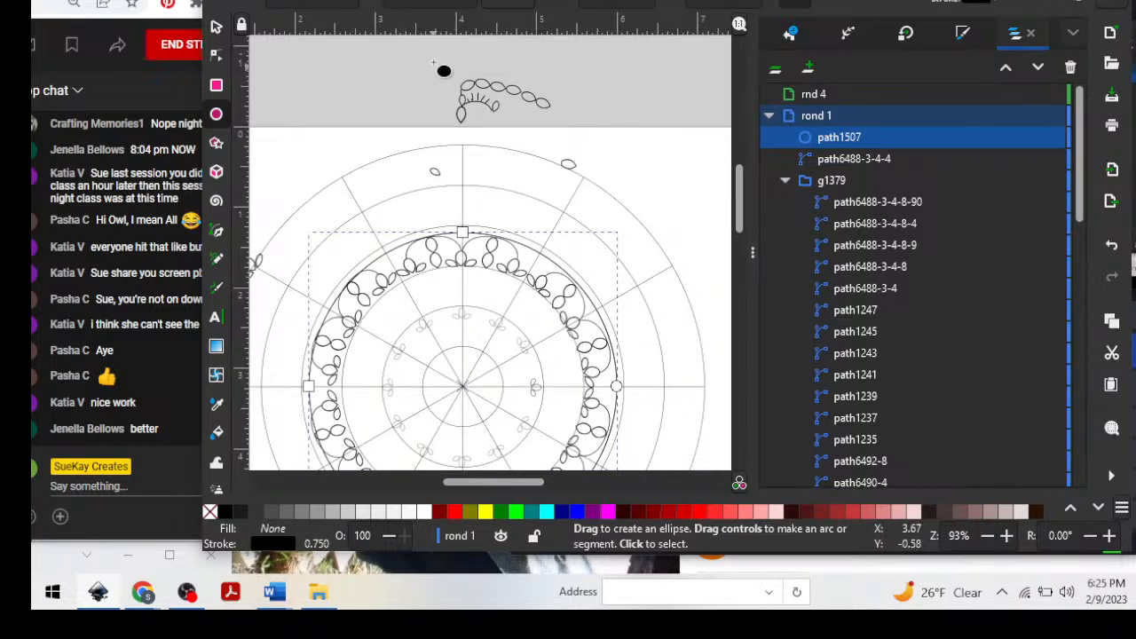
left_click(403, 0)
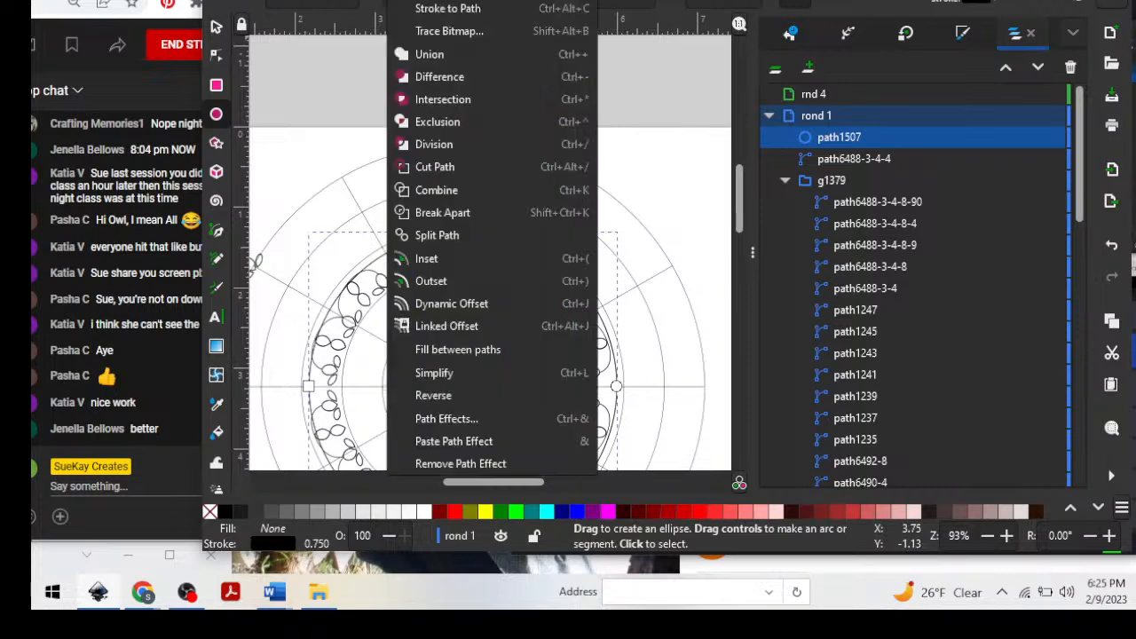
left_click(448, 0)
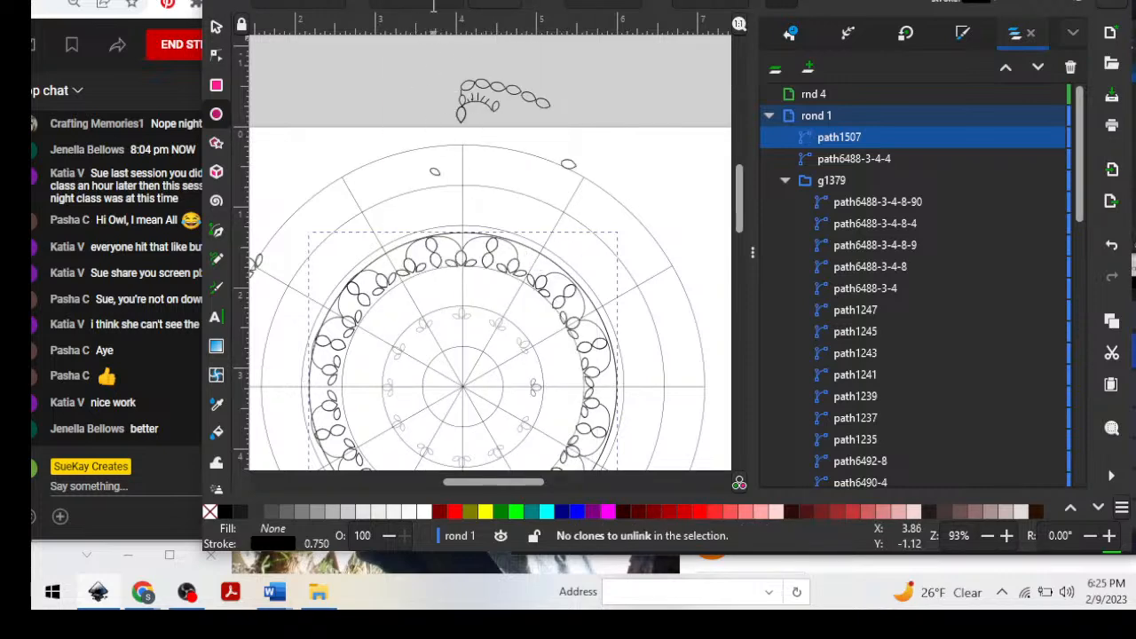
left_click_drag(435, 0, 428, 12)
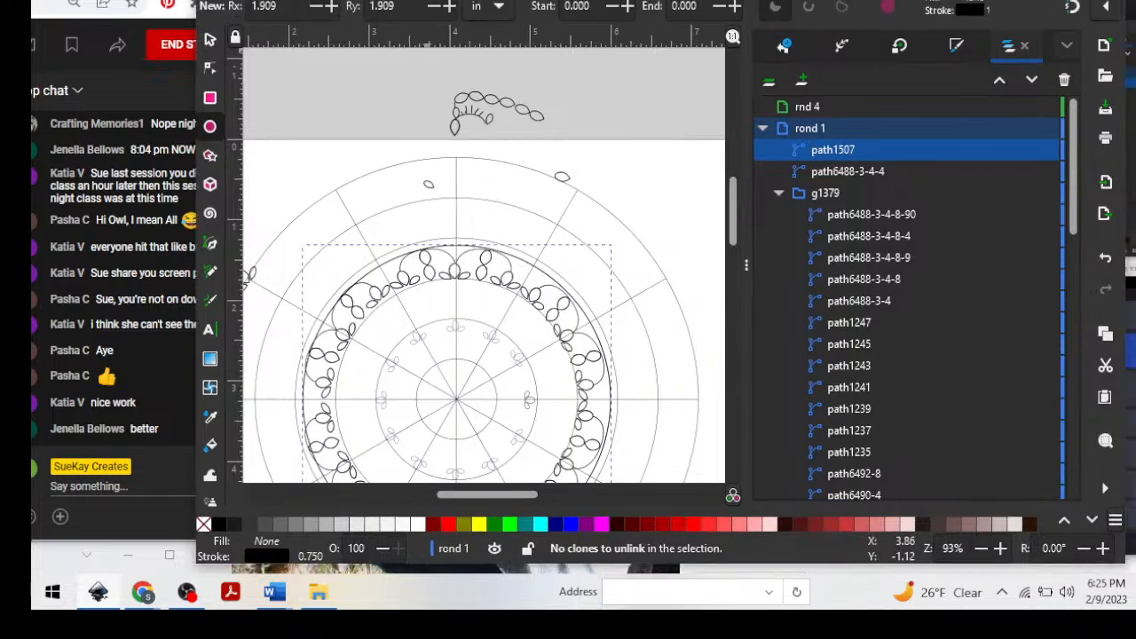
Convert the stroke of the circle around the scallop ring to a path.
left_click(401, 2)
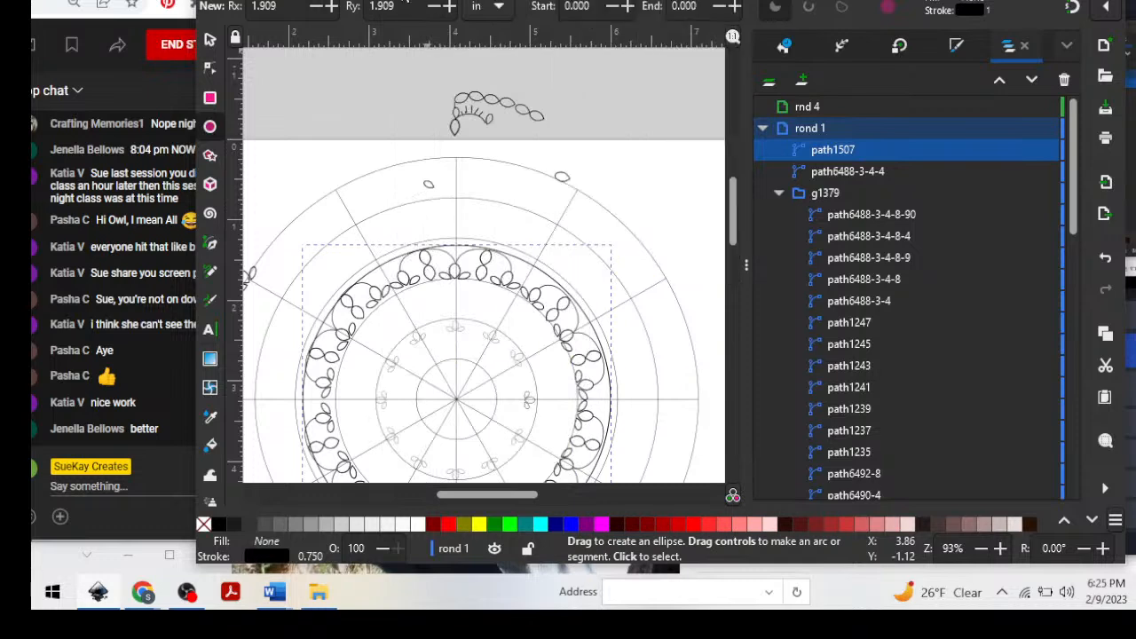
left_click(405, 1)
left_click(405, 1)
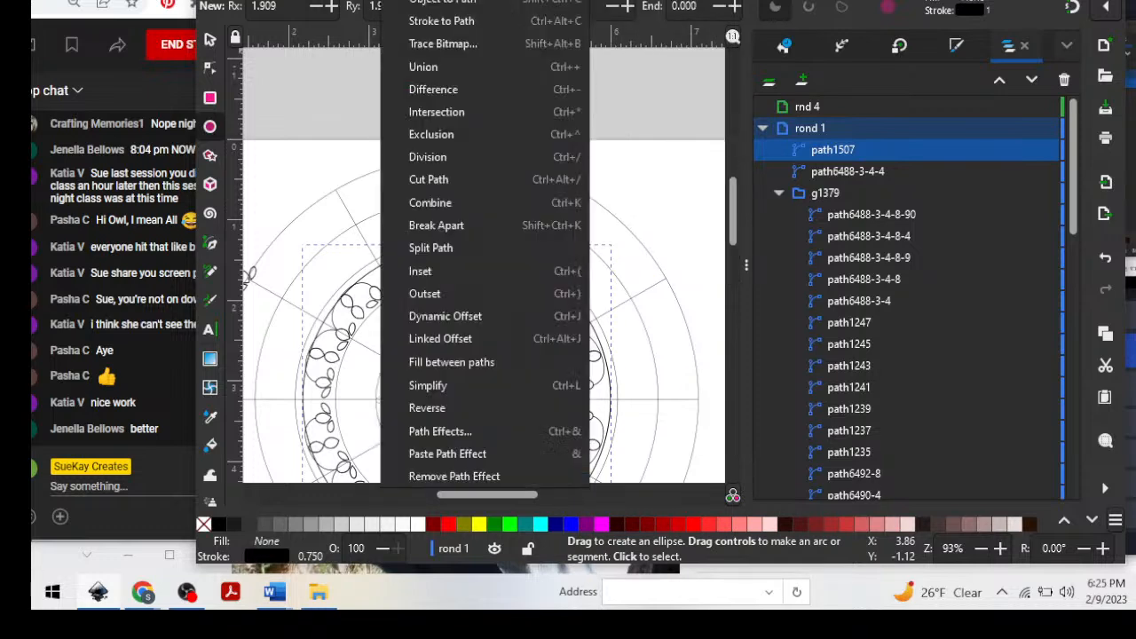
left_click(451, 21)
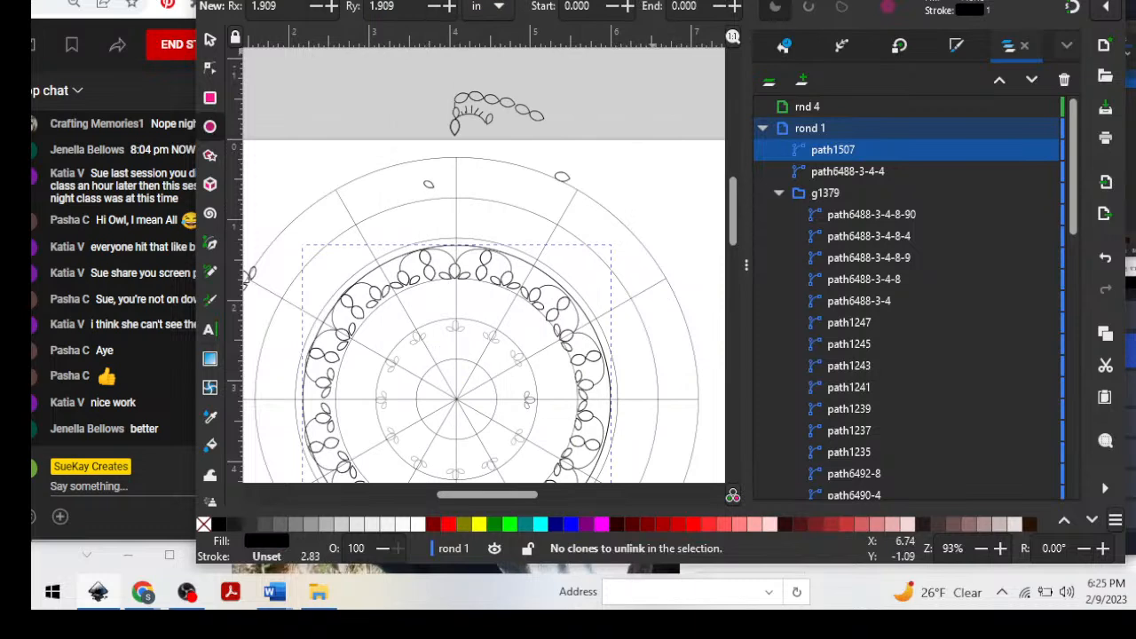
left_click(209, 41)
left_click(484, 104)
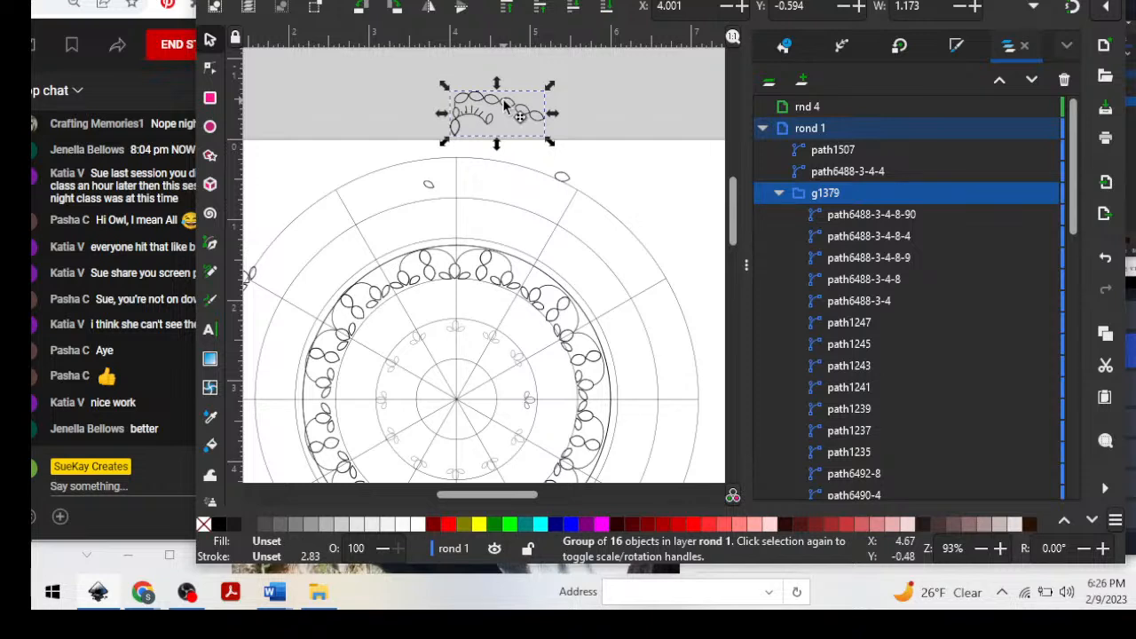
left_click(497, 110)
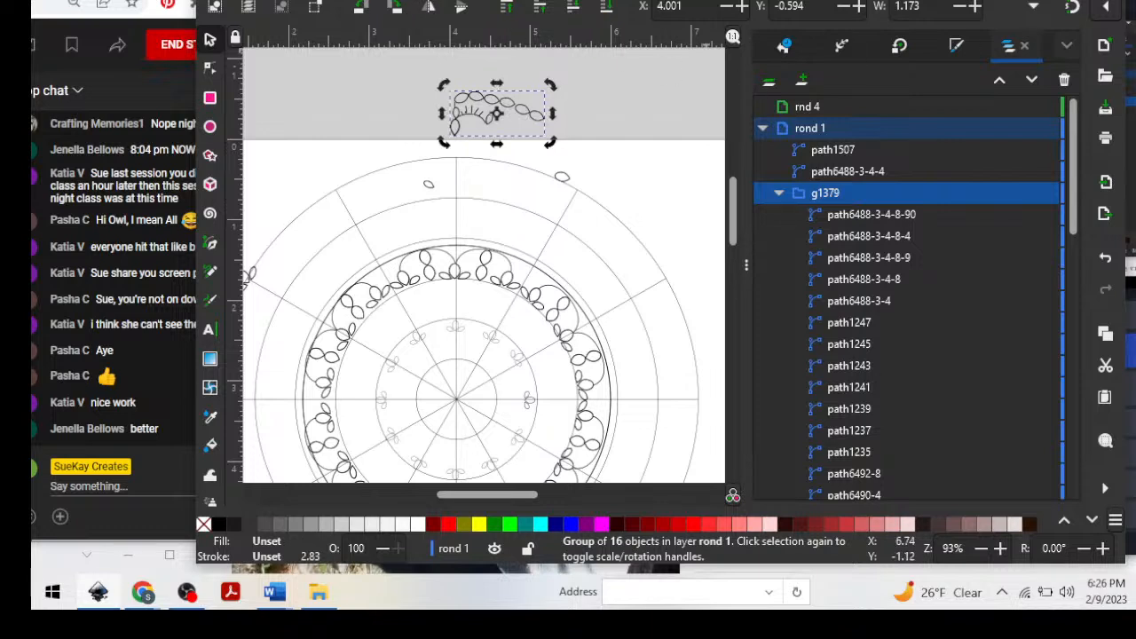
left_click(843, 46)
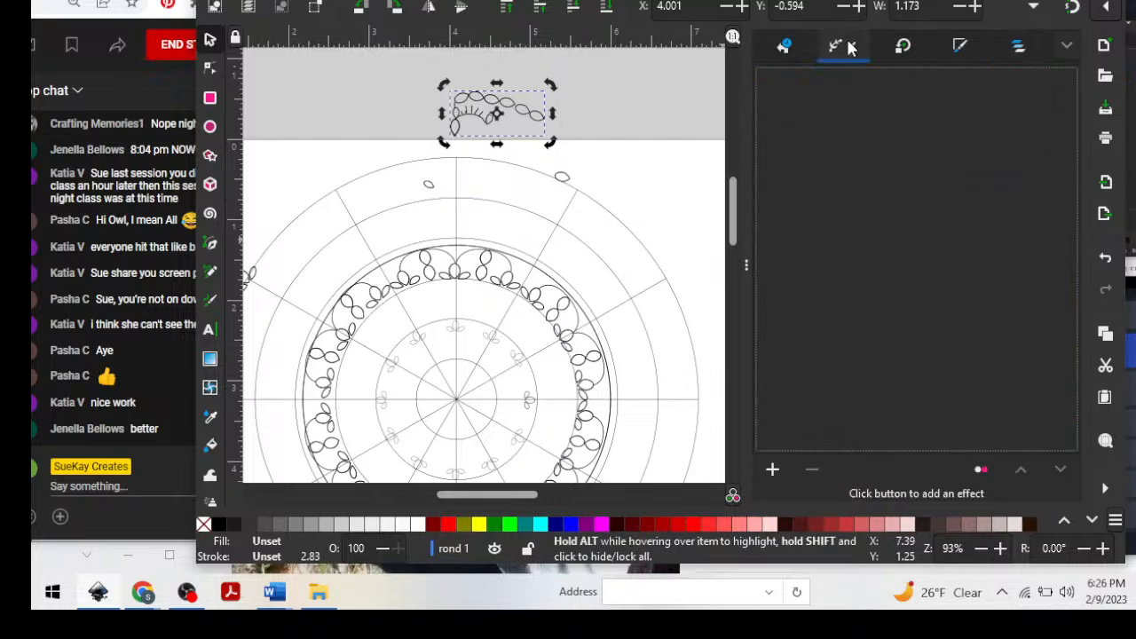
left_click(773, 470)
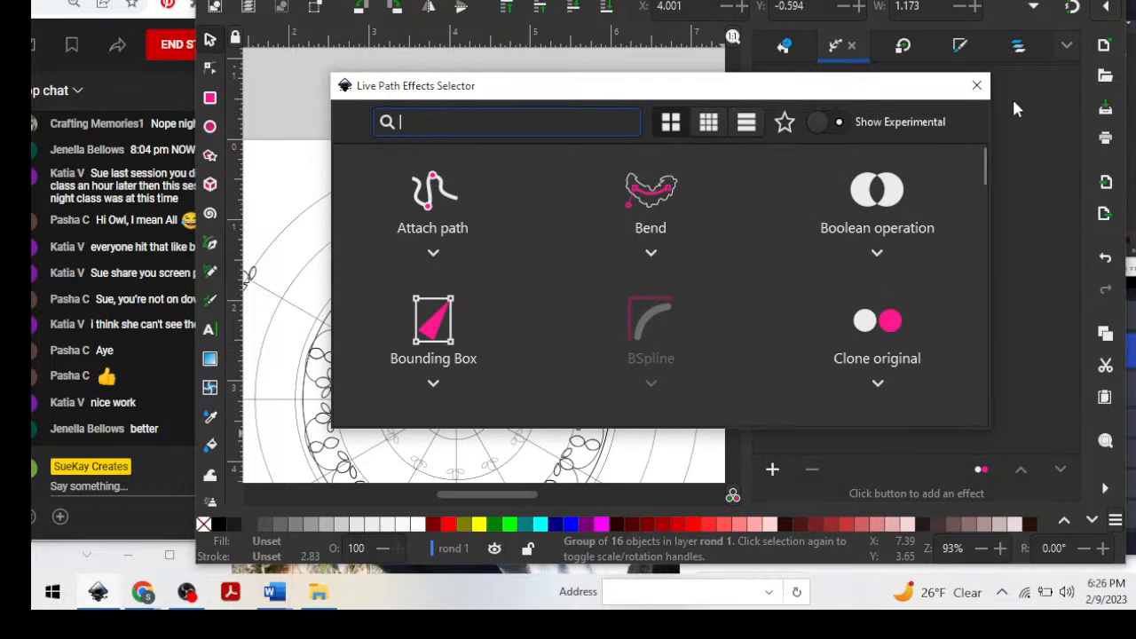
scroll(834, 257, "down", 4)
scroll(834, 279, "down", 1)
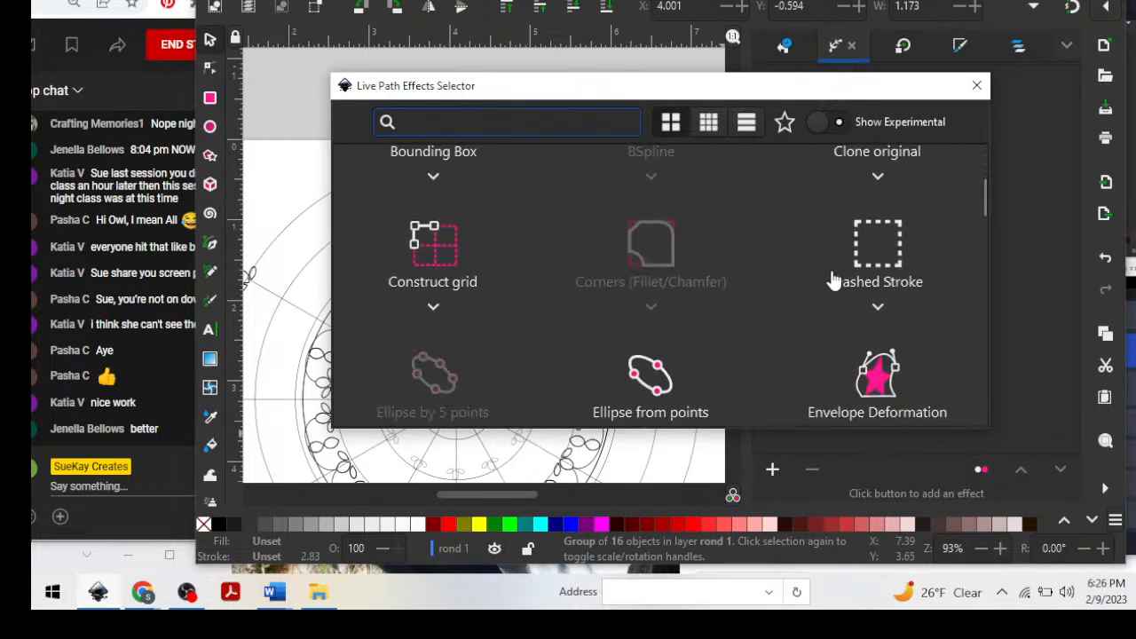
scroll(834, 281, "down", 1)
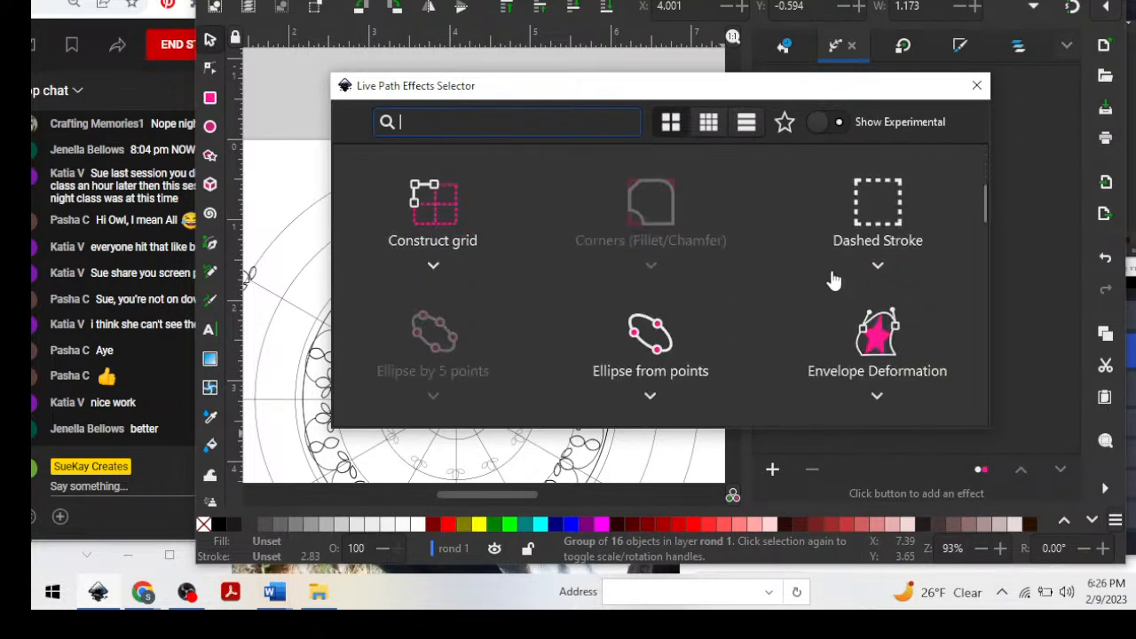
scroll(834, 280, "down", 1)
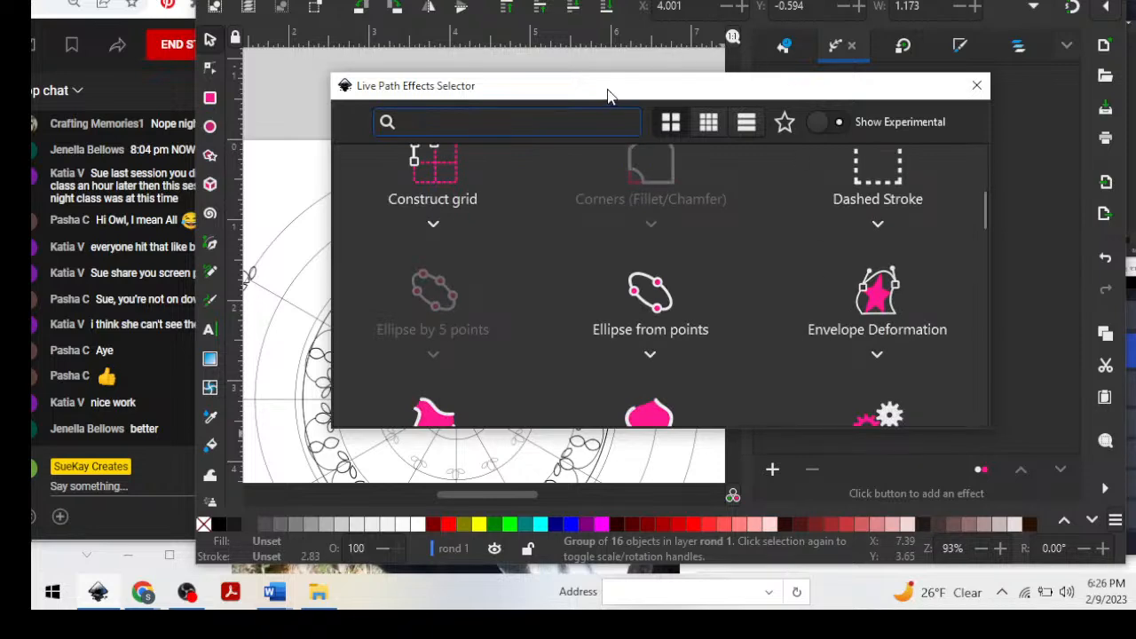
left_click_drag(607, 95, 912, 96)
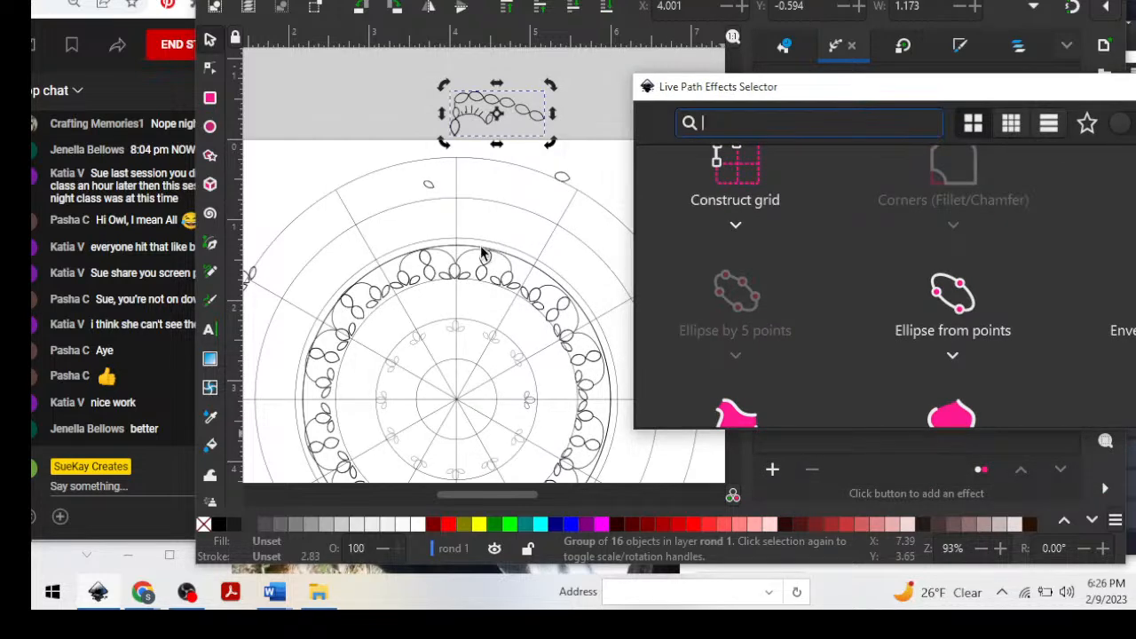
left_click_drag(953, 96, 843, 142)
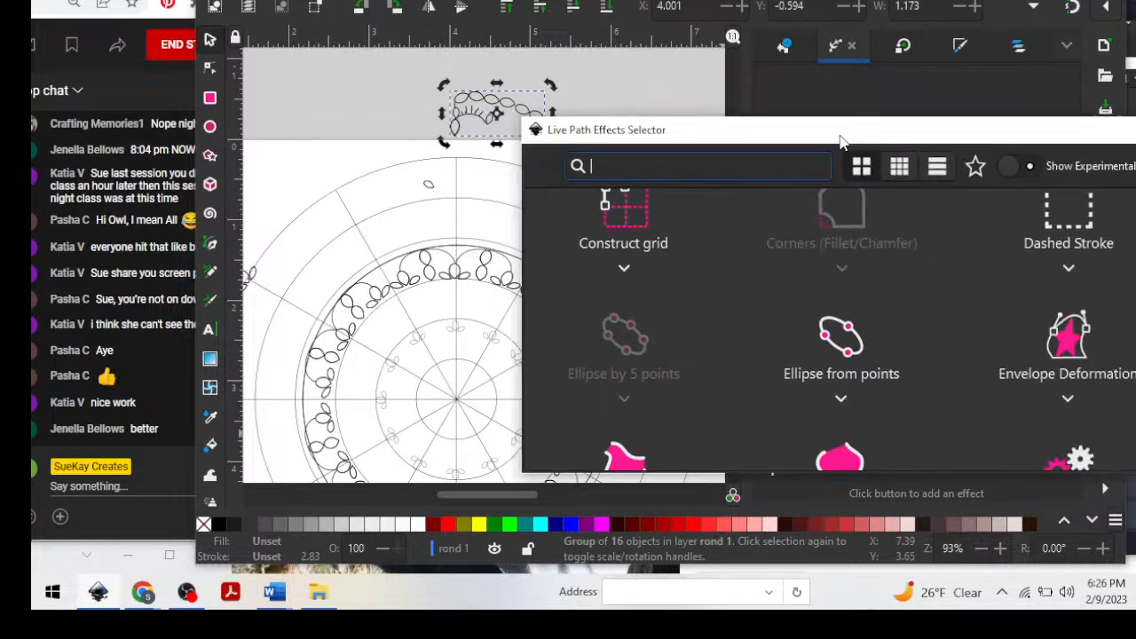
key("Escape")
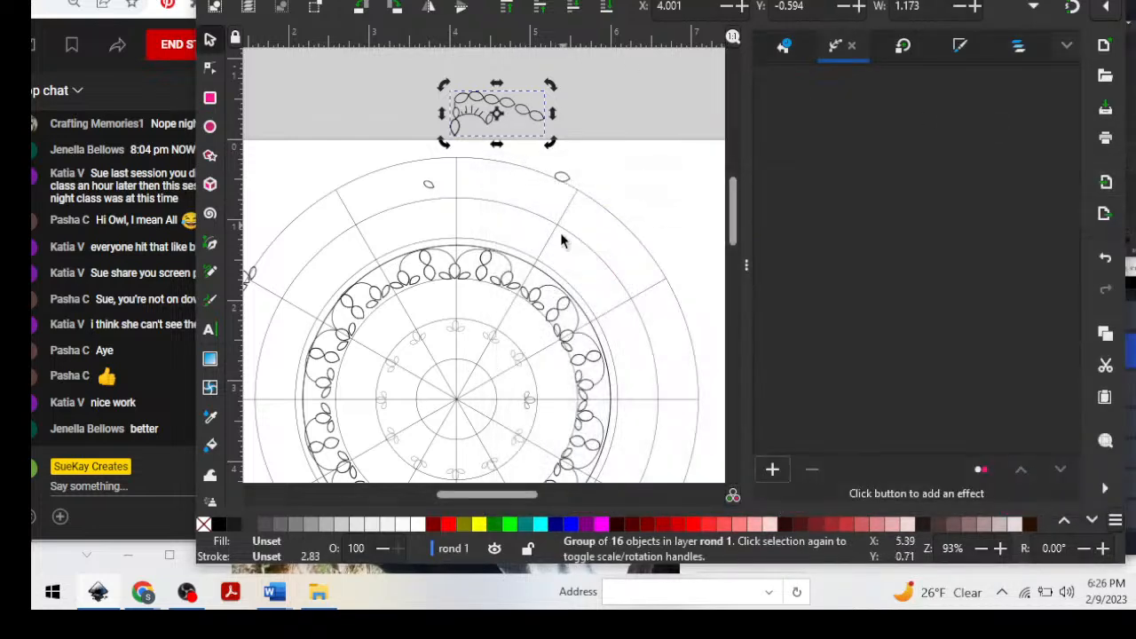
left_click(493, 102)
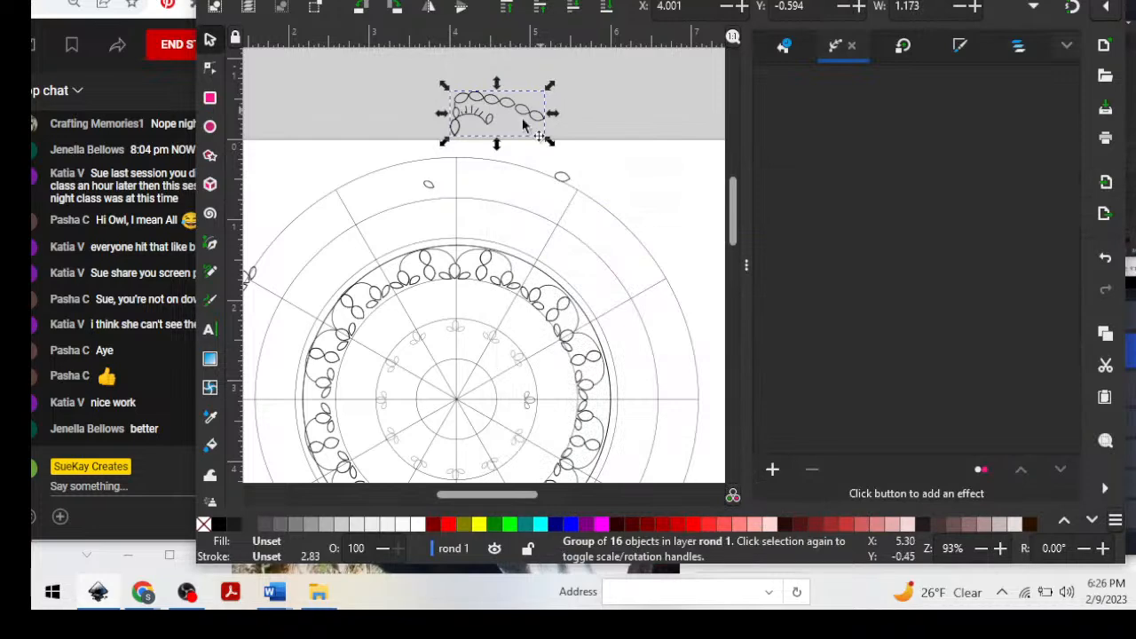
left_click(458, 246)
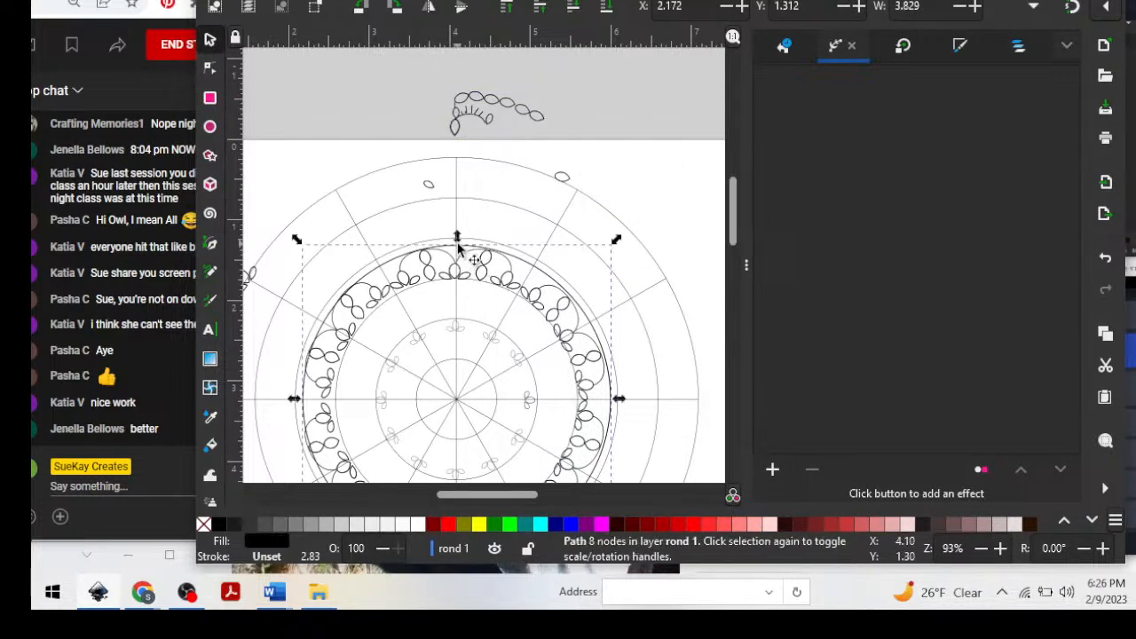
key("shift")
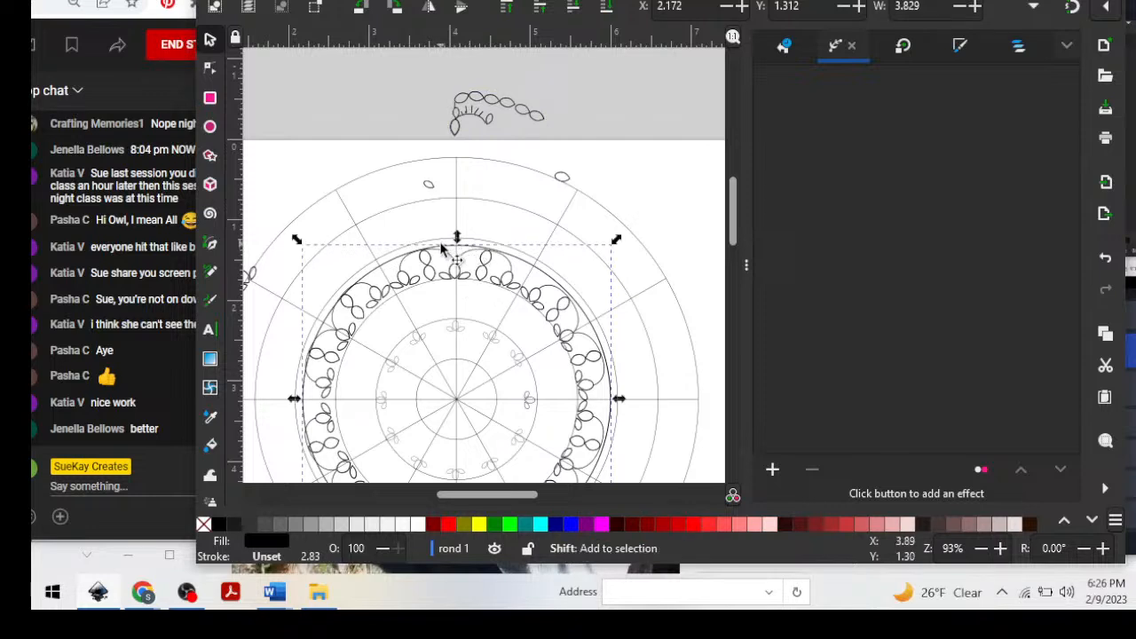
left_click_drag(451, 253, 454, 228)
key("ctrl+z")
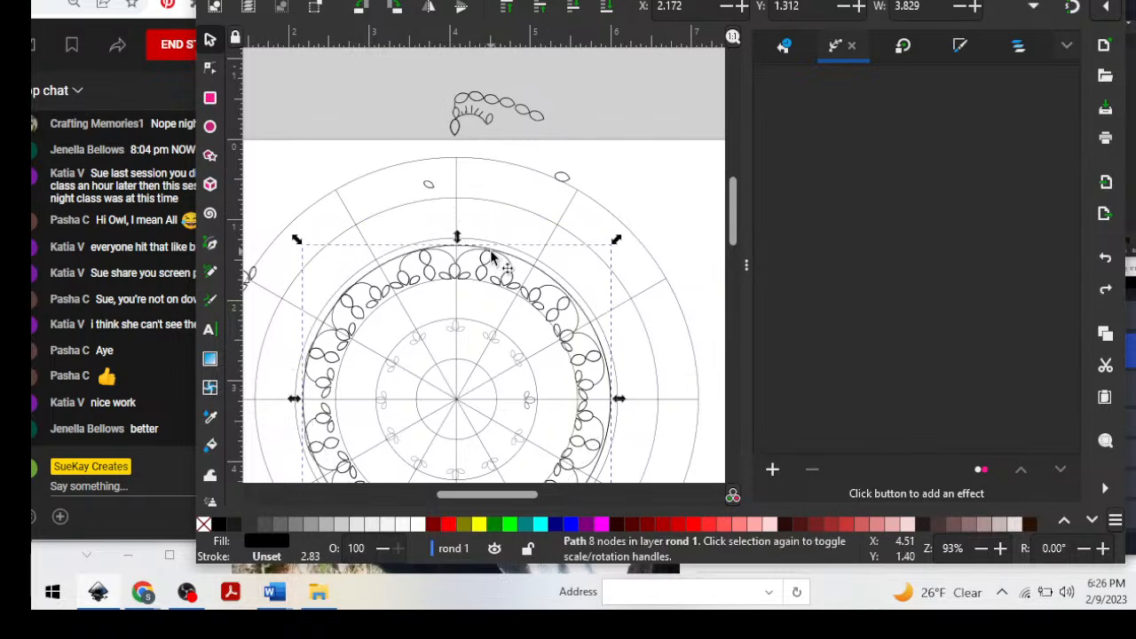
Try to set up a path effect with the petal motif group and the circle path selected together.
left_click(465, 106)
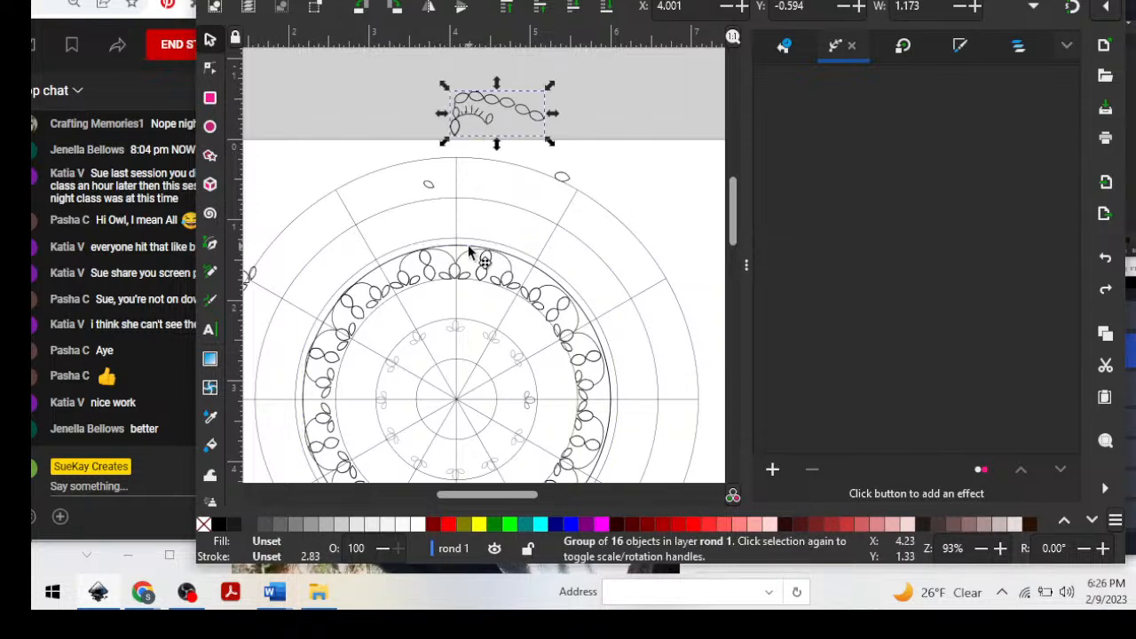
left_click(468, 244)
left_click(498, 109, "shift")
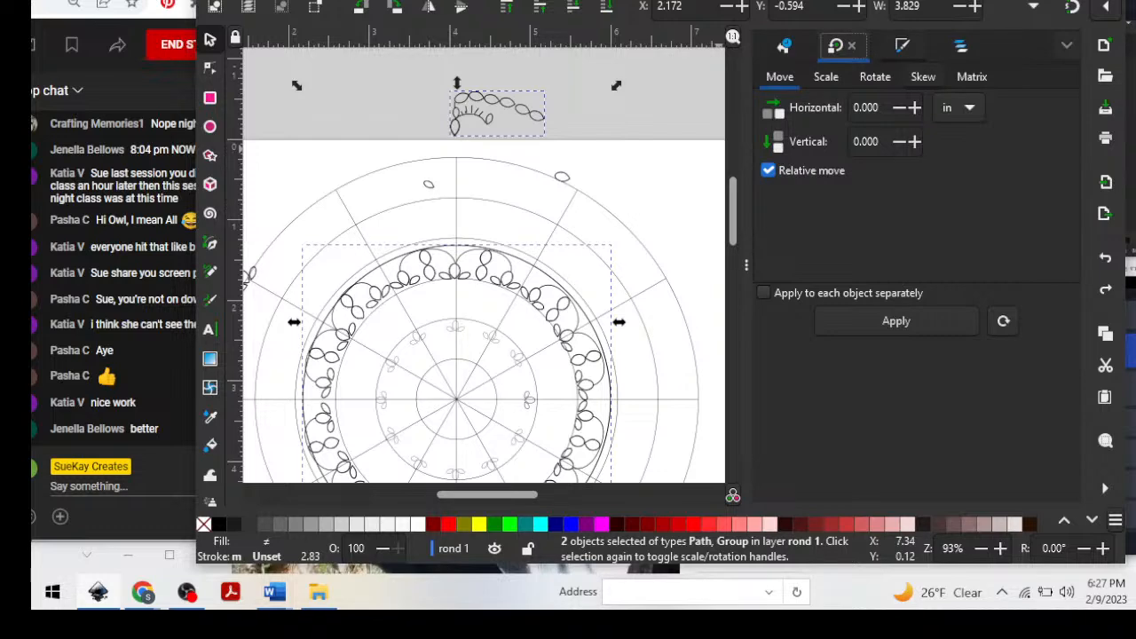
left_click(397, 1)
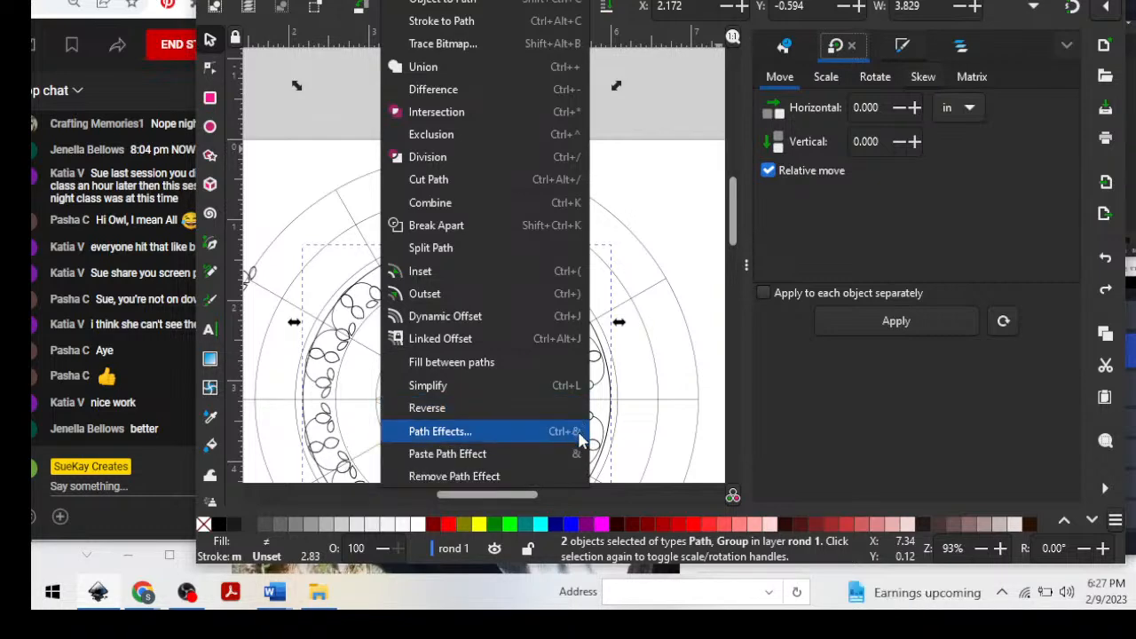
left_click(564, 434)
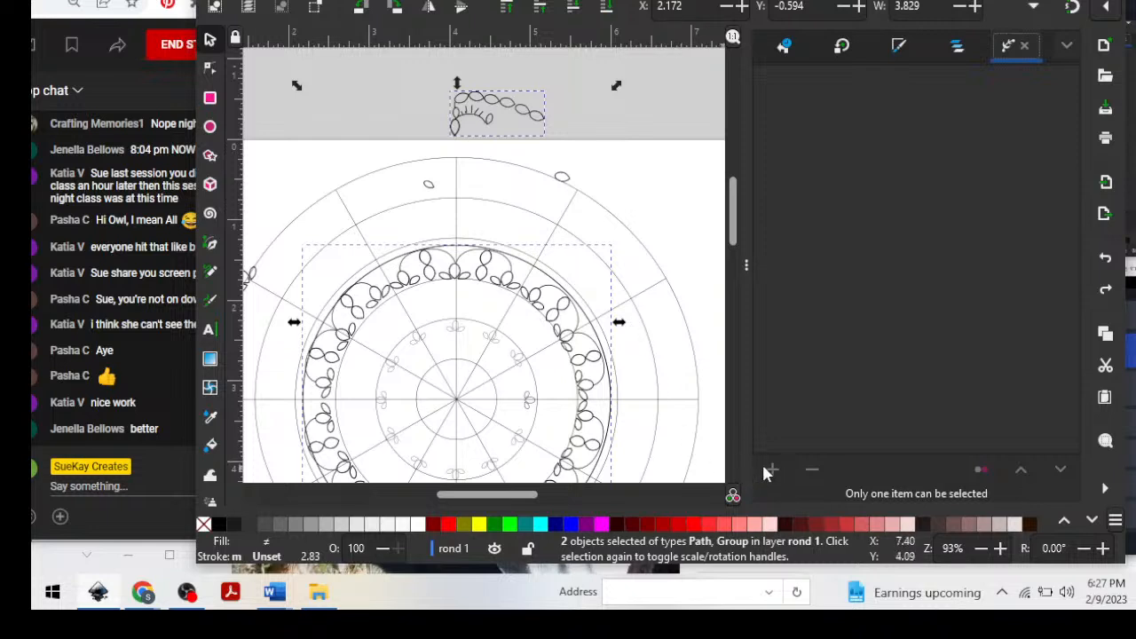
left_click(523, 264)
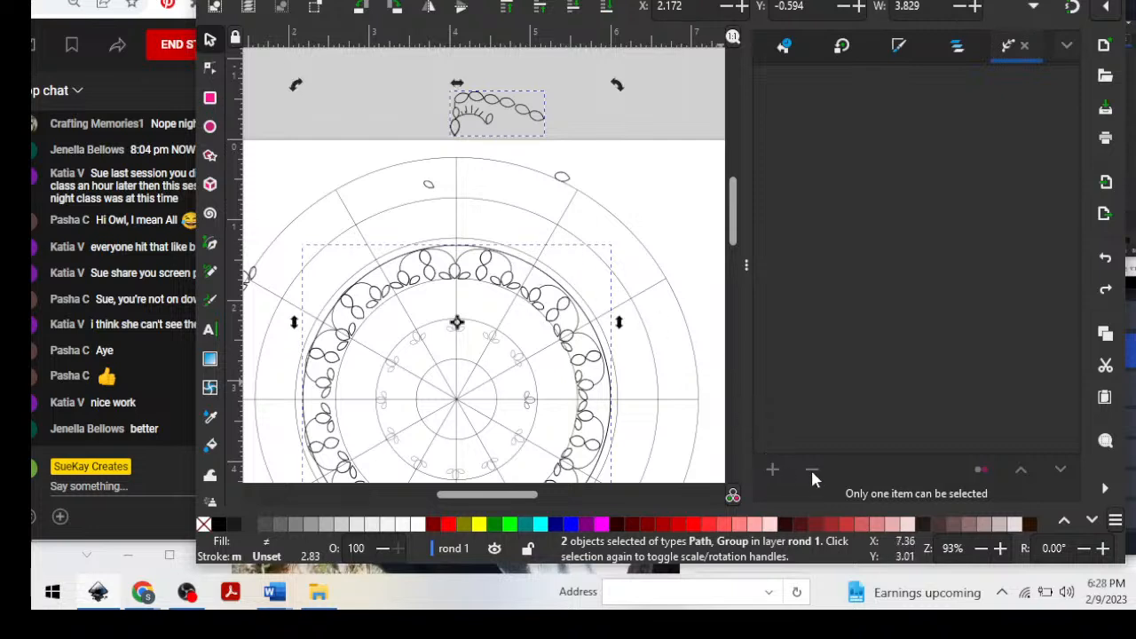
left_click(635, 127)
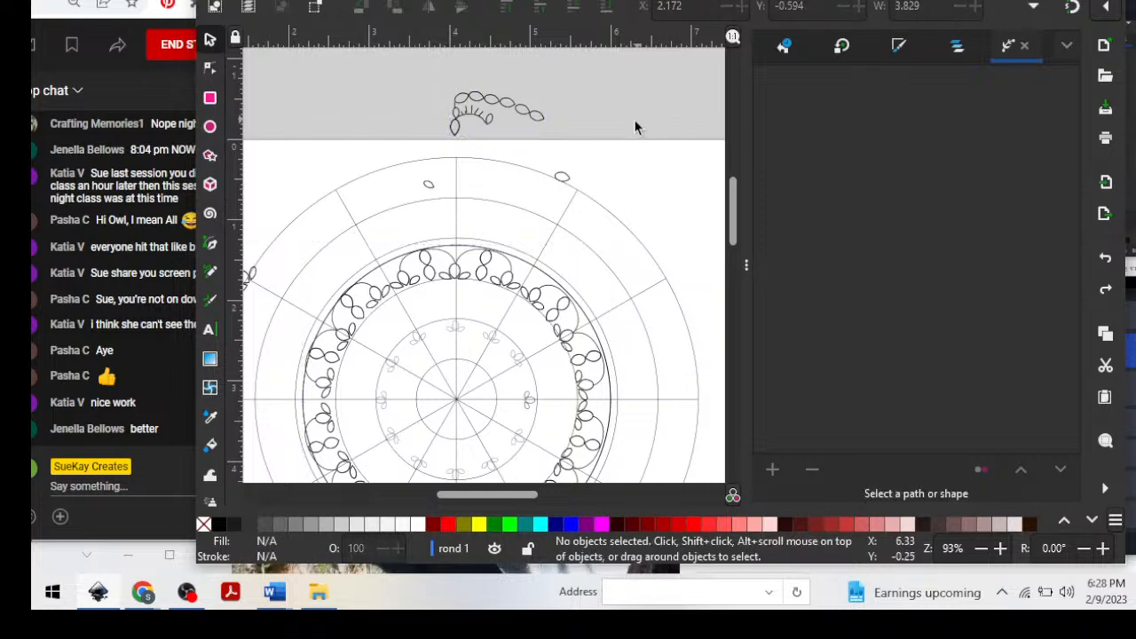
Add the Pattern Along Path effect to the circle path around the scallop ring.
left_click(518, 264)
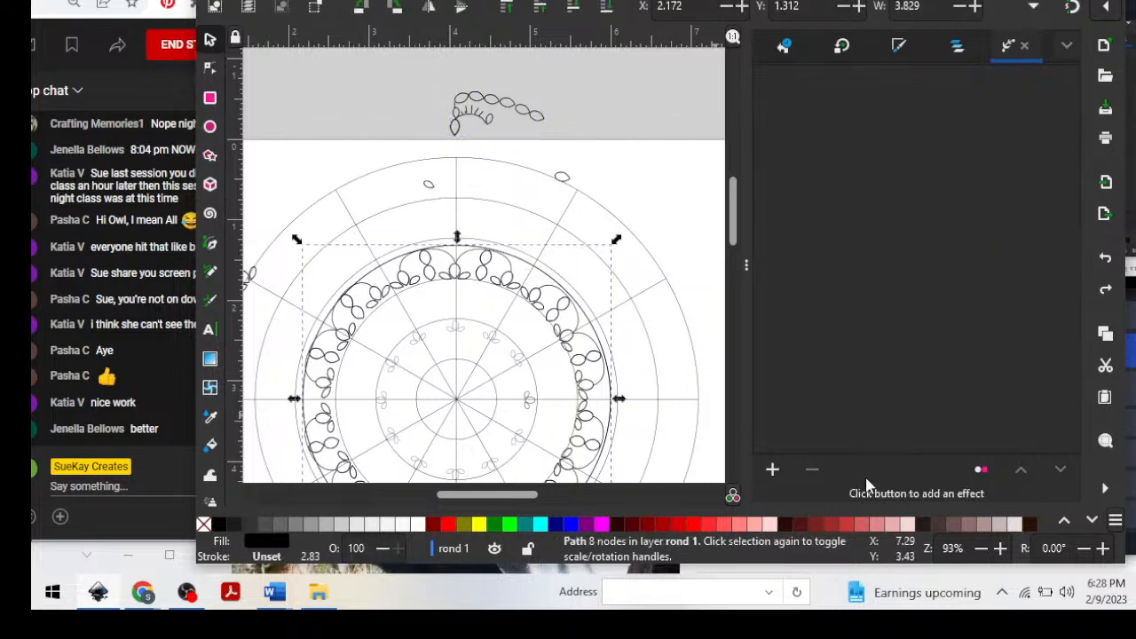
left_click(770, 469)
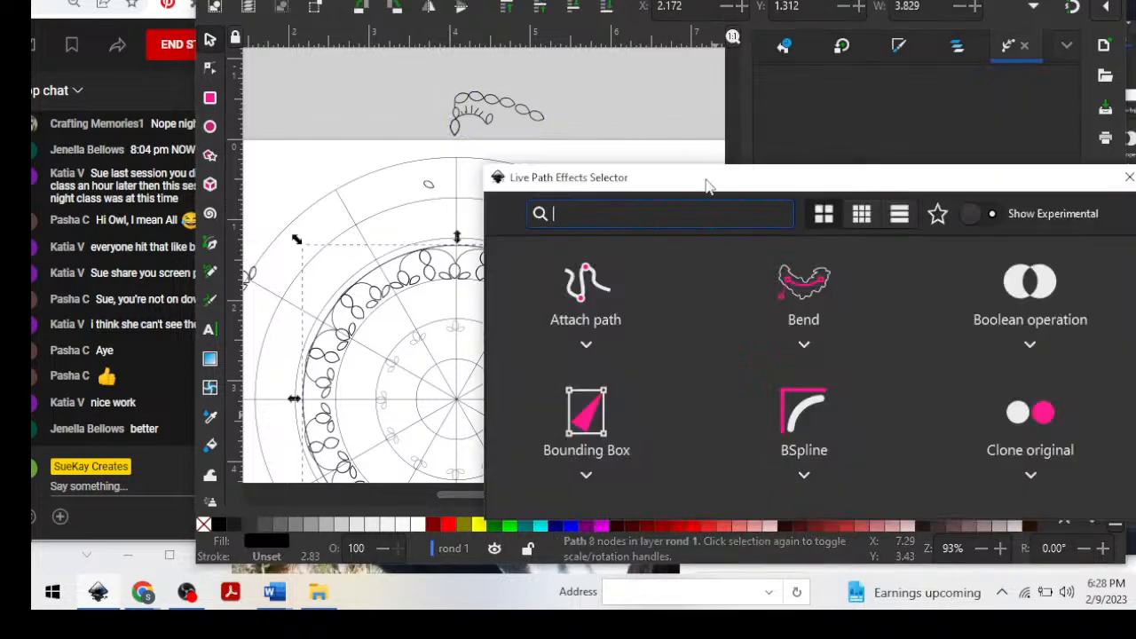
left_click_drag(707, 185, 666, 95)
scroll(698, 270, "down", 2)
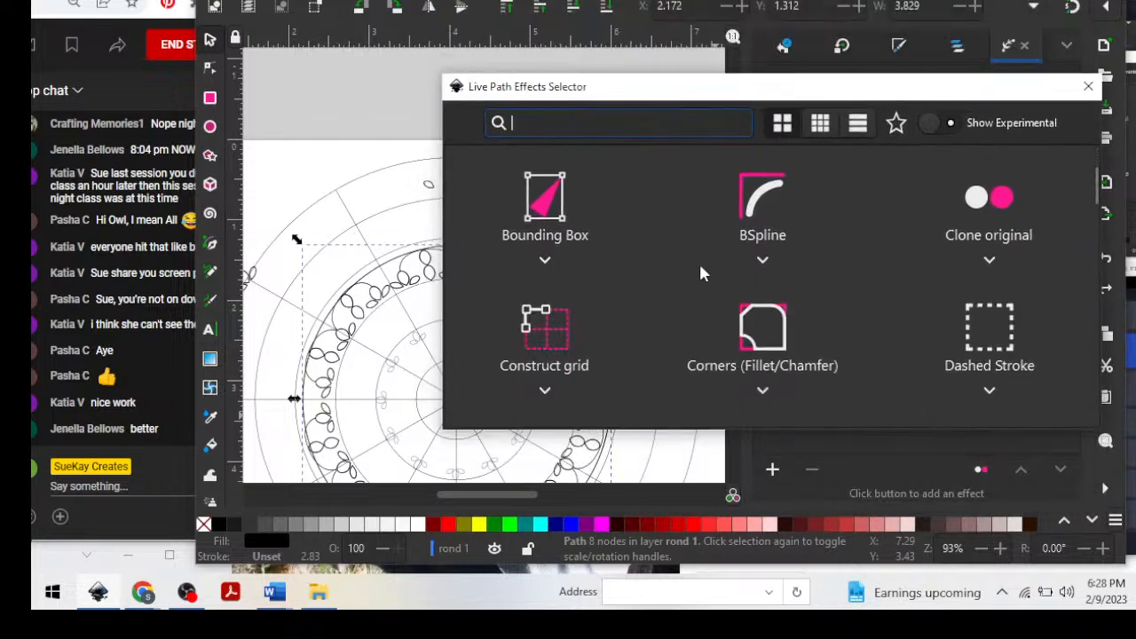
scroll(700, 273, "down", 5)
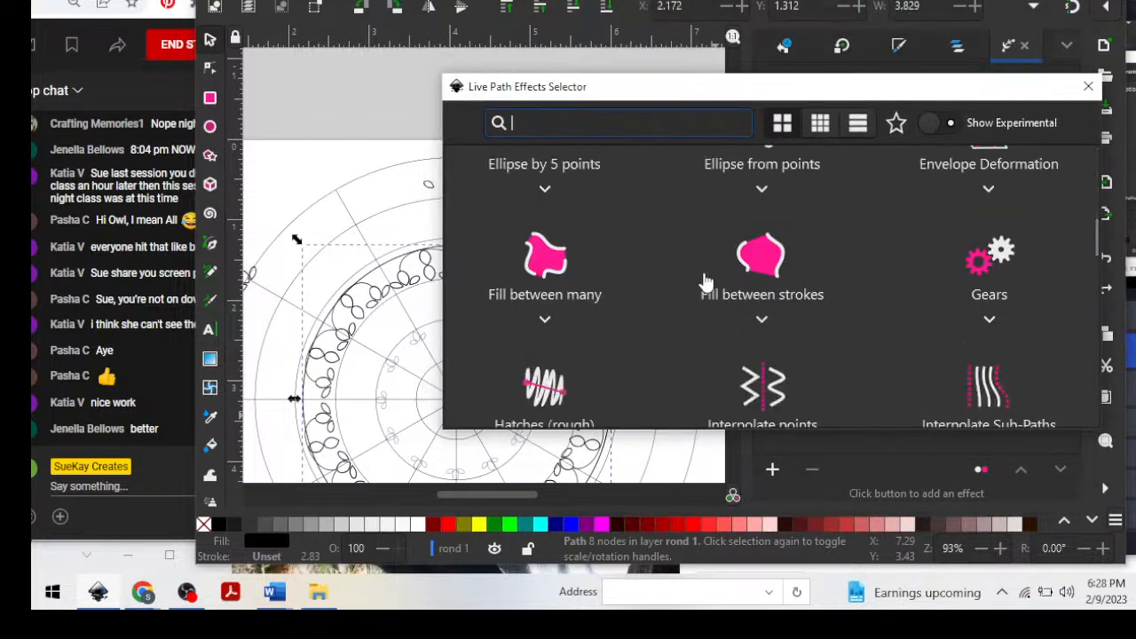
scroll(705, 283, "down", 6)
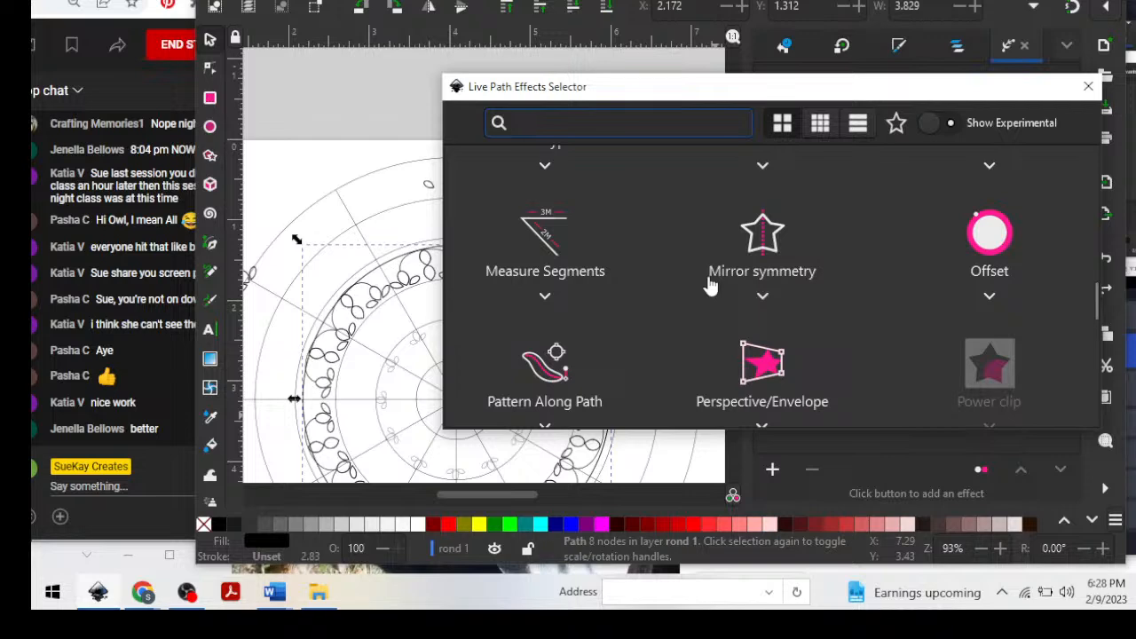
scroll(710, 284, "down", 1)
left_click(544, 280)
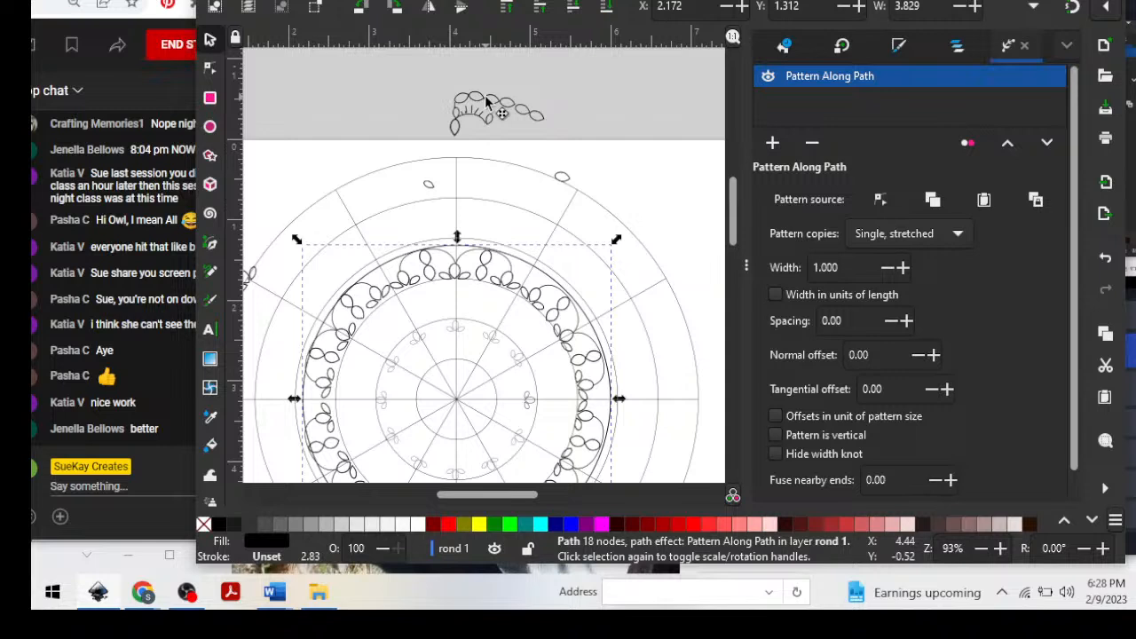
Move the grouped petal motif back onto the mandala, with its base petal on the vertical grid line at the scallop junction.
left_click_drag(486, 104, 488, 233)
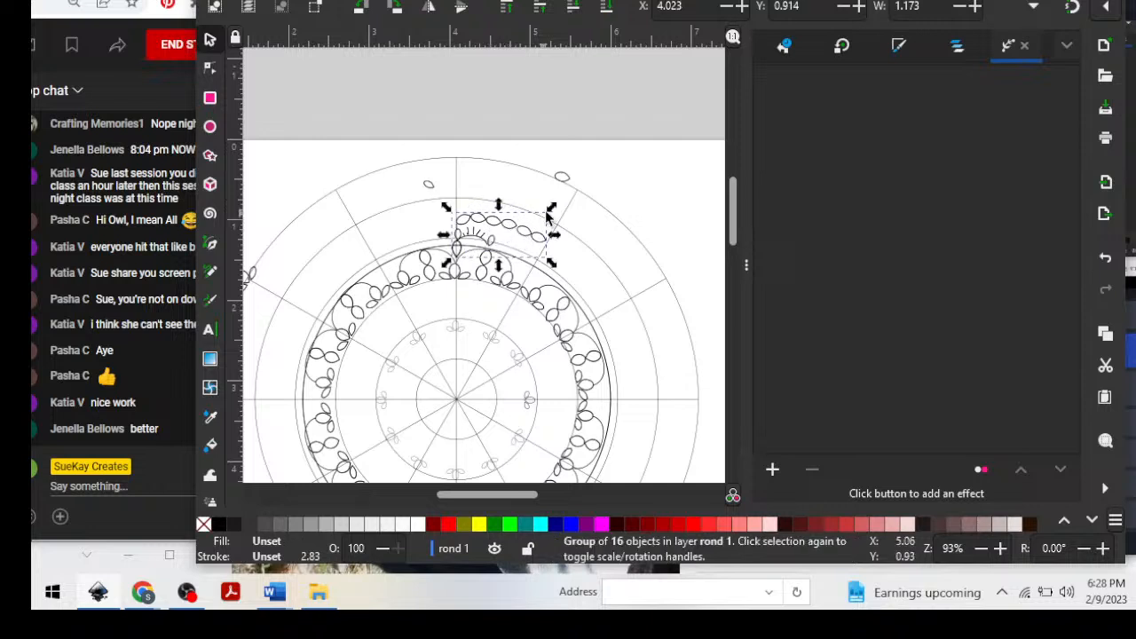
left_click(553, 133)
left_click(518, 231)
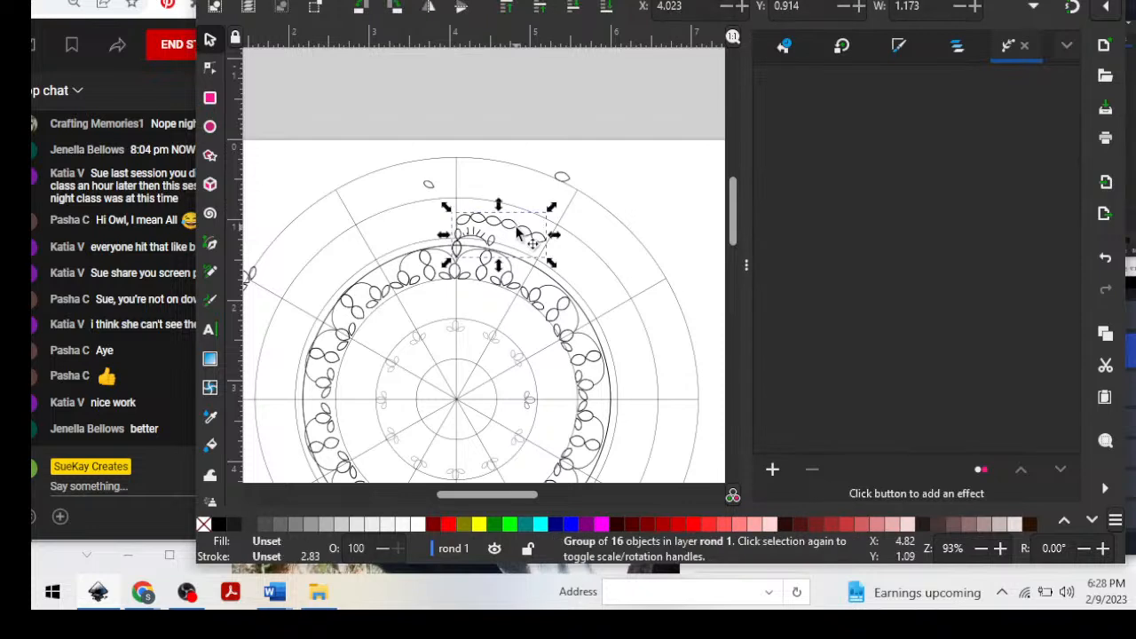
Clone the grouped petal motif, flip the clone horizontally and move it to the left of the vertical grid line.
key("ctrl")
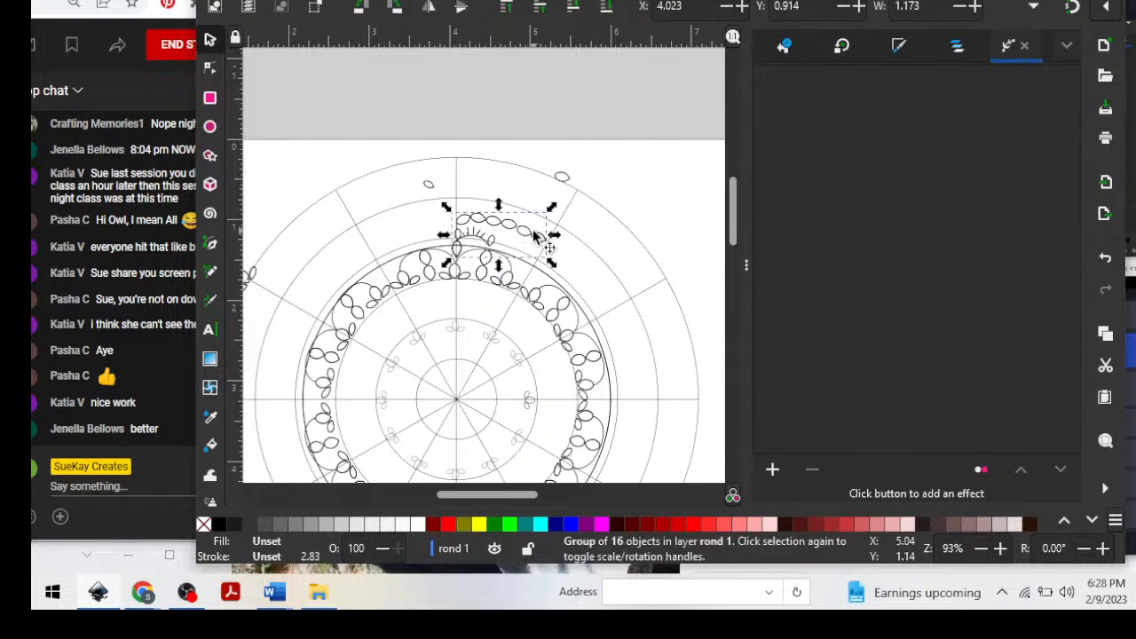
key("alt+d")
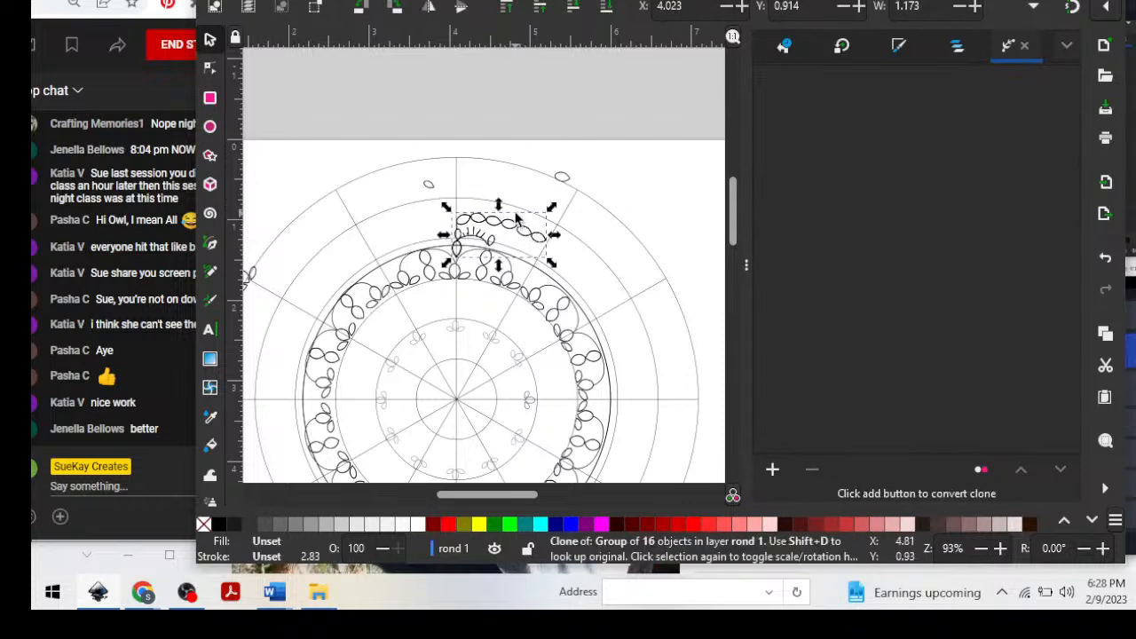
left_click(428, 9)
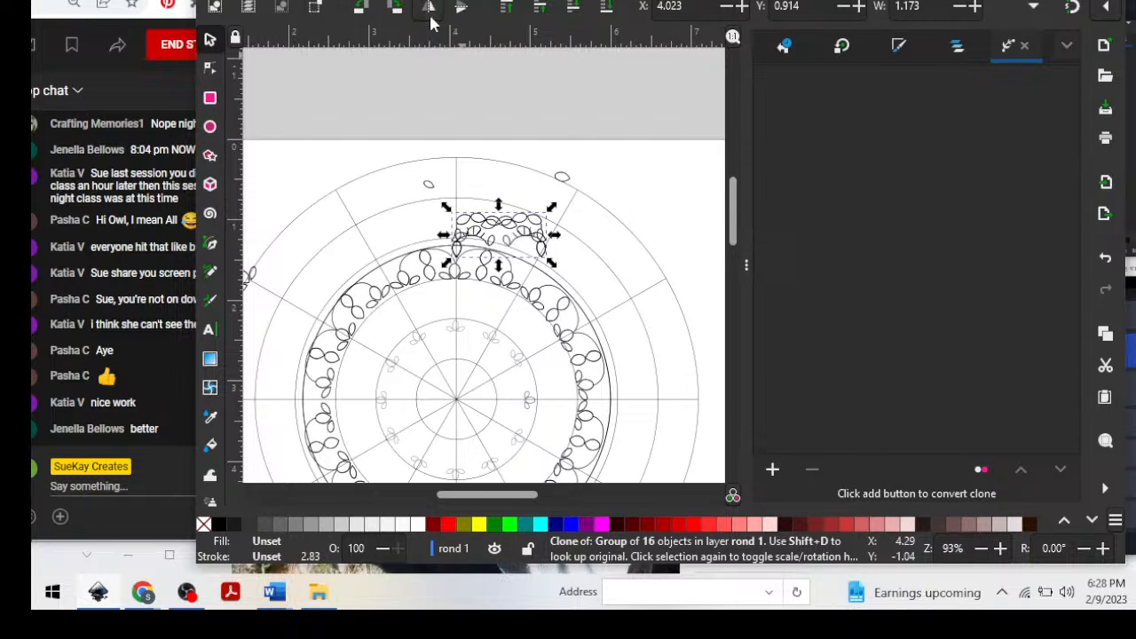
left_click_drag(488, 229, 379, 210)
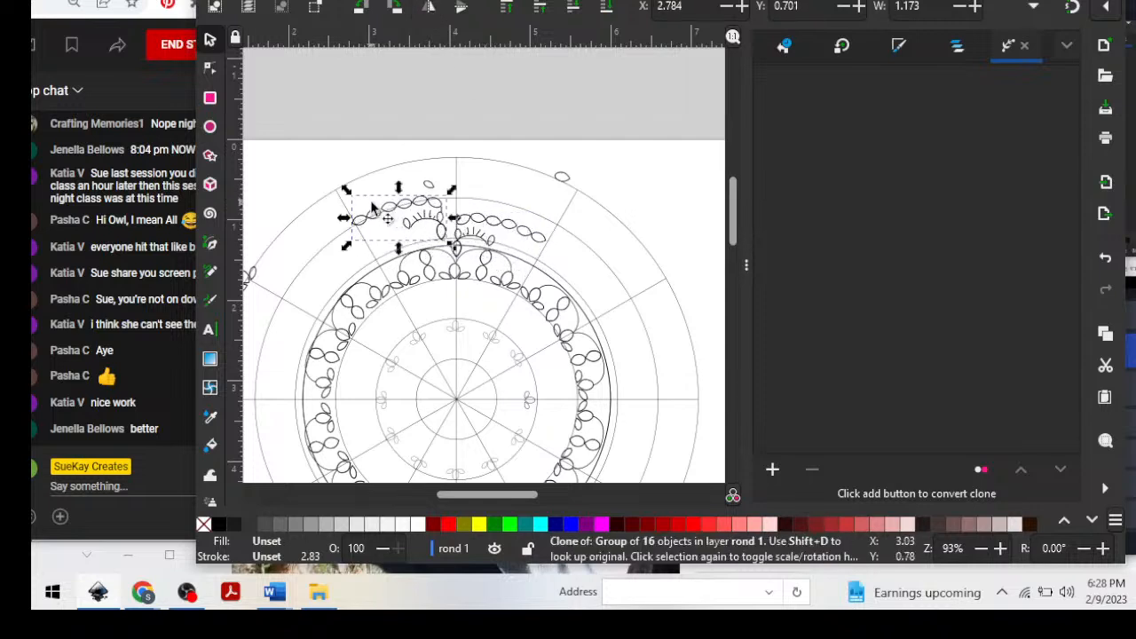
Rotate and nudge the flipped clone so its base petal lies exactly over the original motif's base petal on the vertical grid line.
left_click(380, 214)
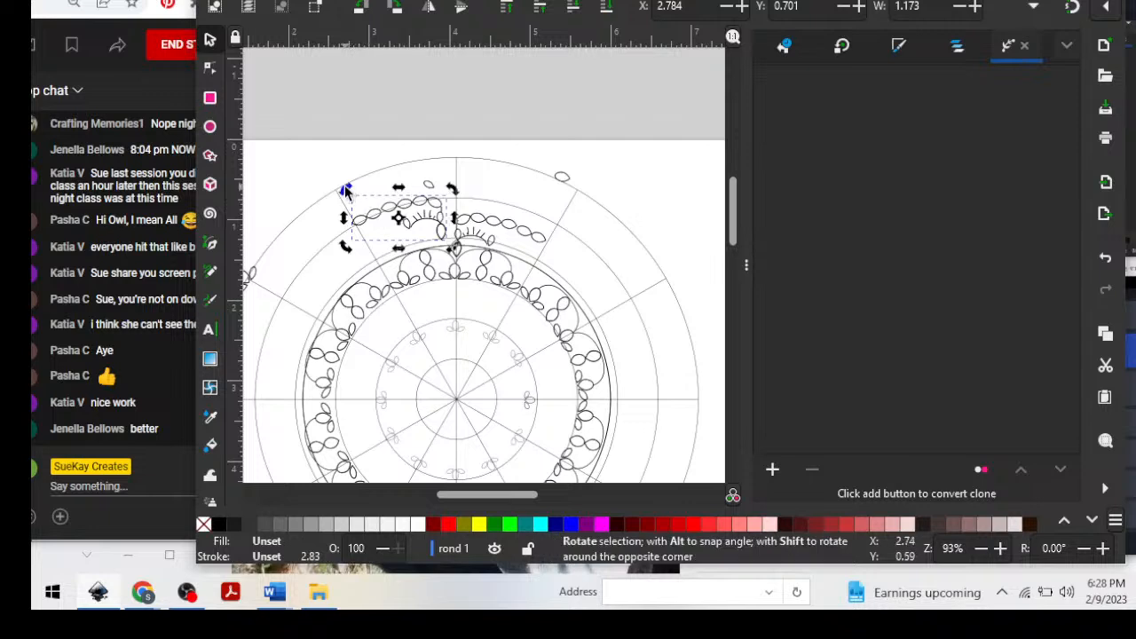
mouse_move(346, 191)
left_mouse_down()
mouse_move(336, 221)
mouse_move(331, 200)
mouse_move(337, 209)
left_mouse_up()
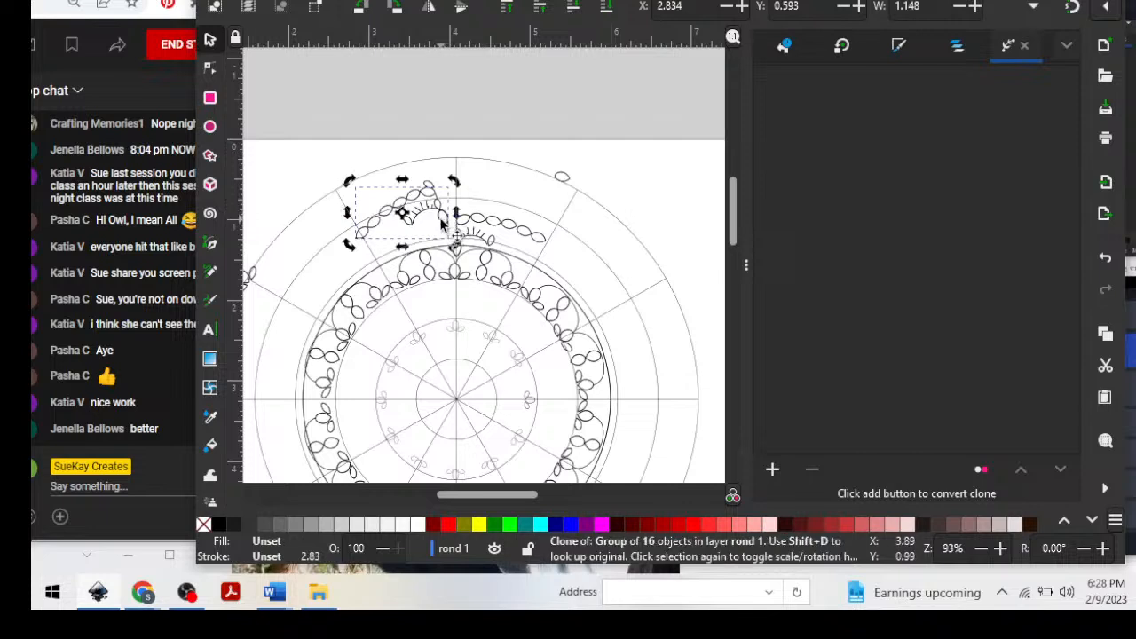
mouse_move(436, 213)
left_mouse_down()
mouse_move(439, 231)
mouse_move(453, 229)
mouse_move(427, 235)
mouse_move(455, 245)
left_mouse_up()
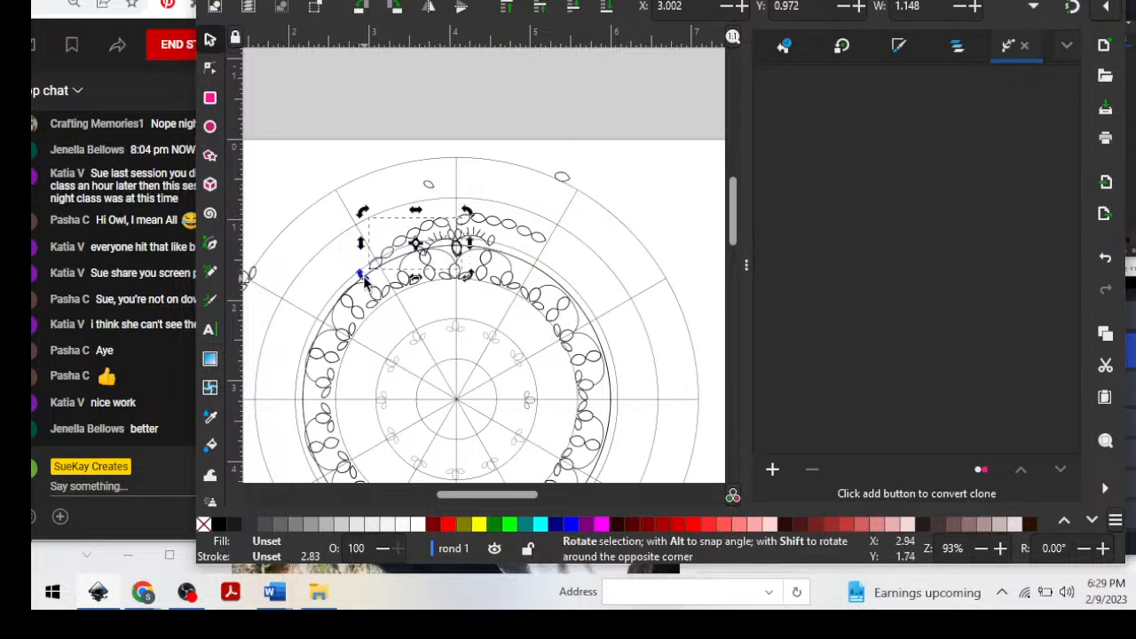
left_click_drag(363, 274, 364, 272)
mouse_move(441, 231)
left_mouse_down()
mouse_move(445, 211)
mouse_move(479, 205)
left_mouse_up()
left_click_drag(459, 250, 459, 252)
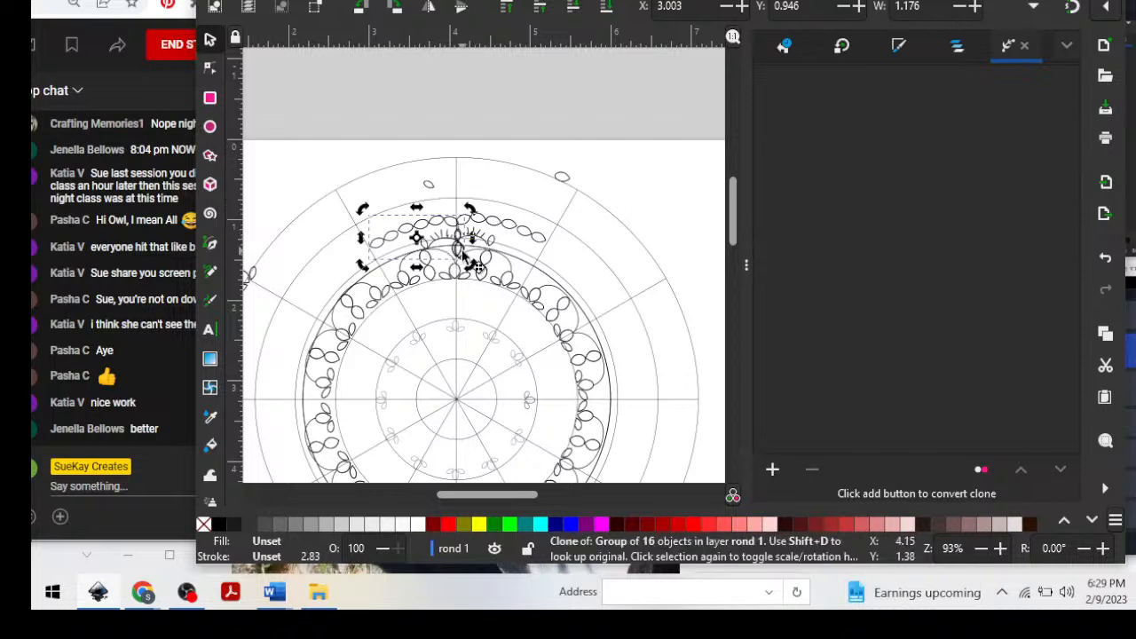
left_click_drag(463, 255, 448, 220)
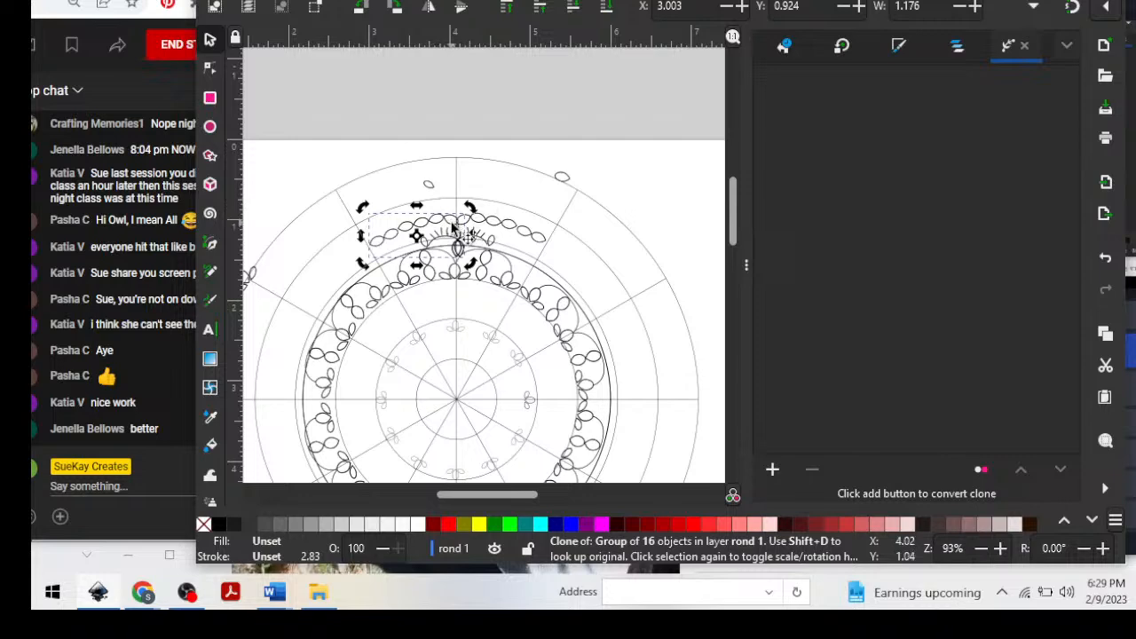
key("plus")
key("plus")
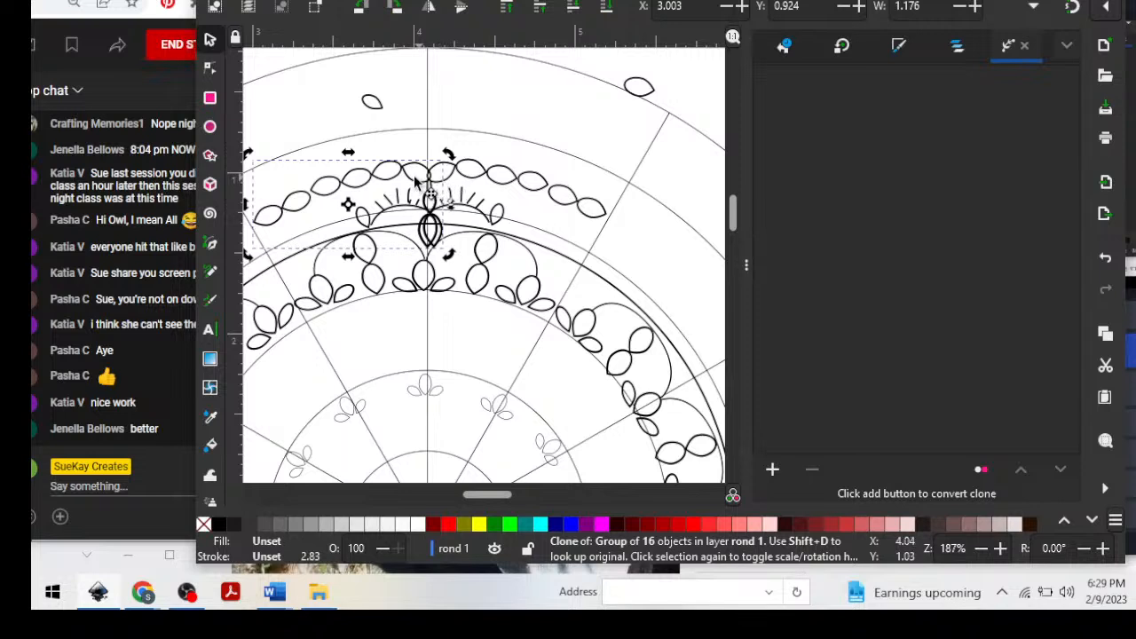
left_click_drag(415, 181, 407, 181)
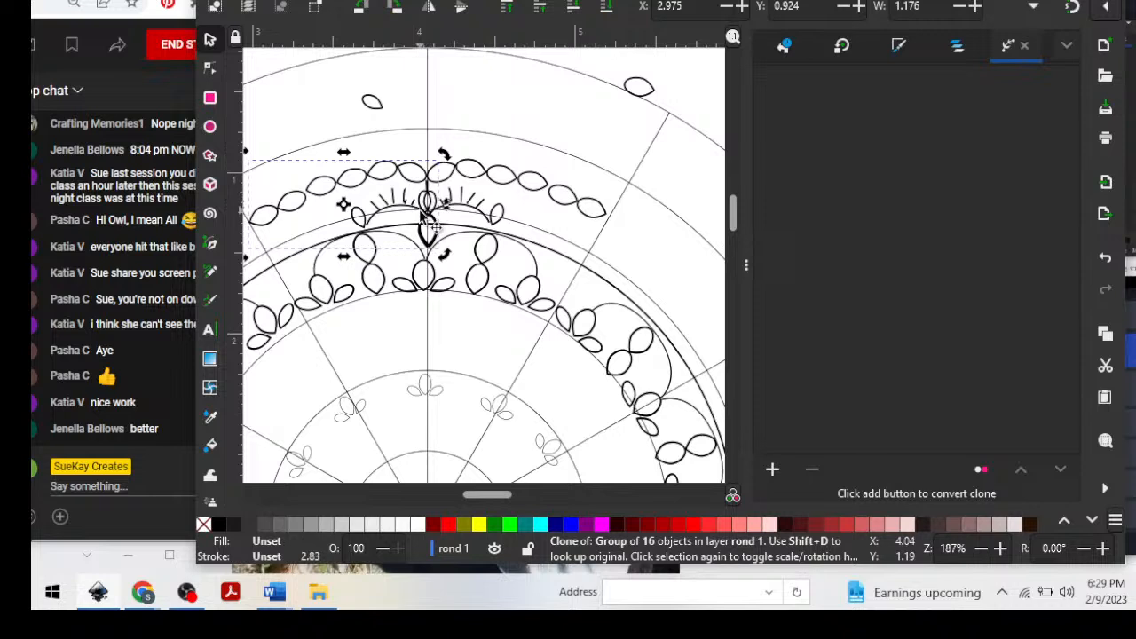
left_click(493, 176, "shift")
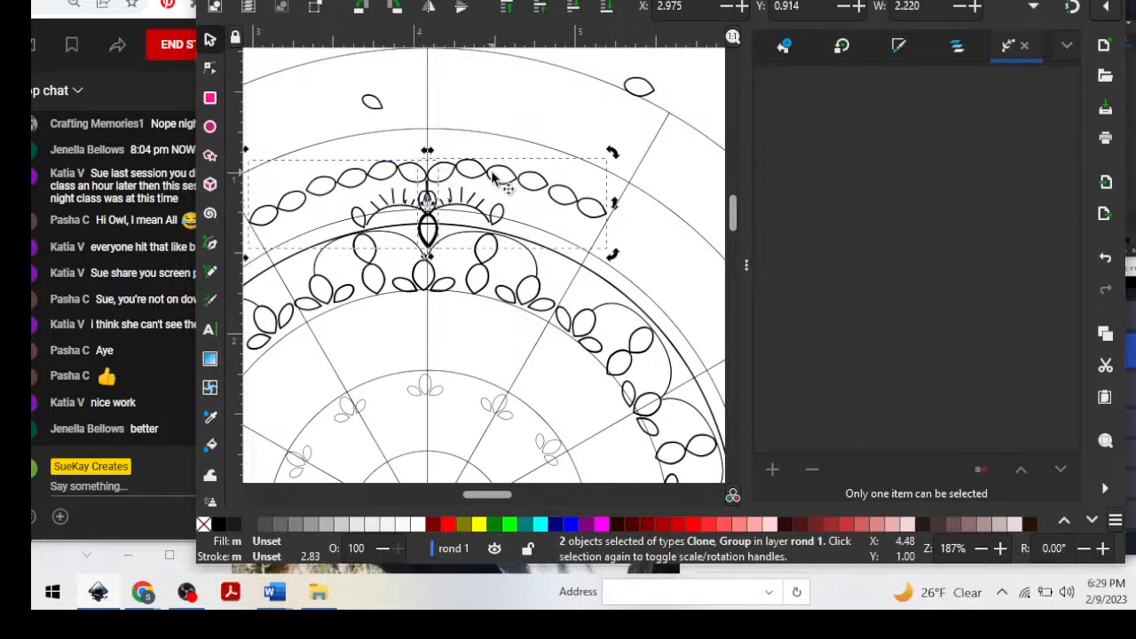
left_click(611, 284, "shift")
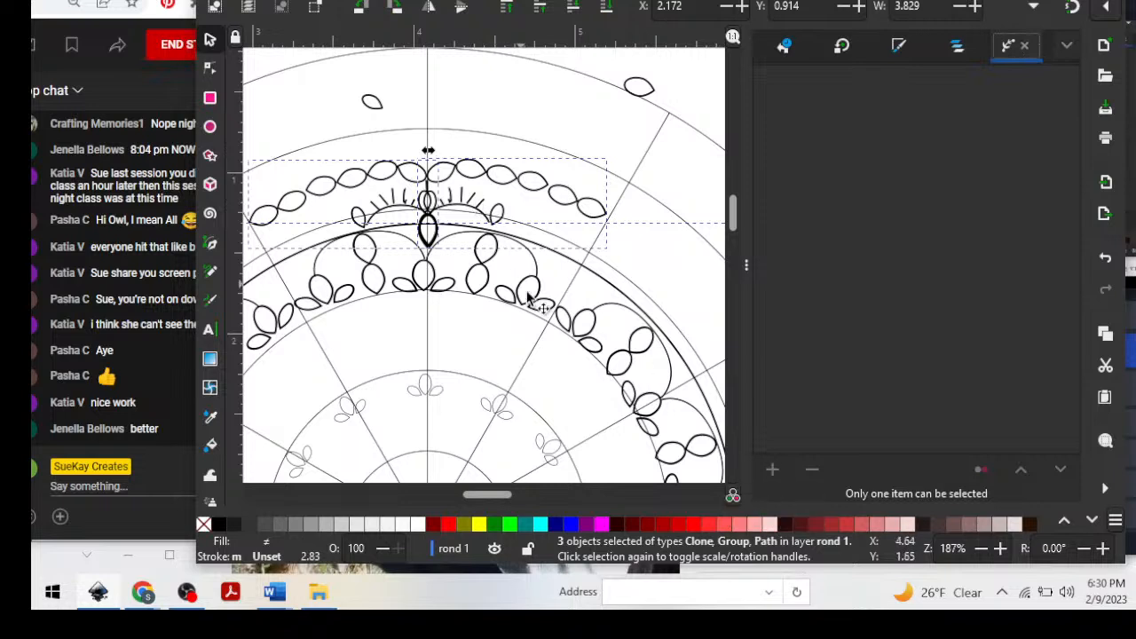
left_click(551, 199)
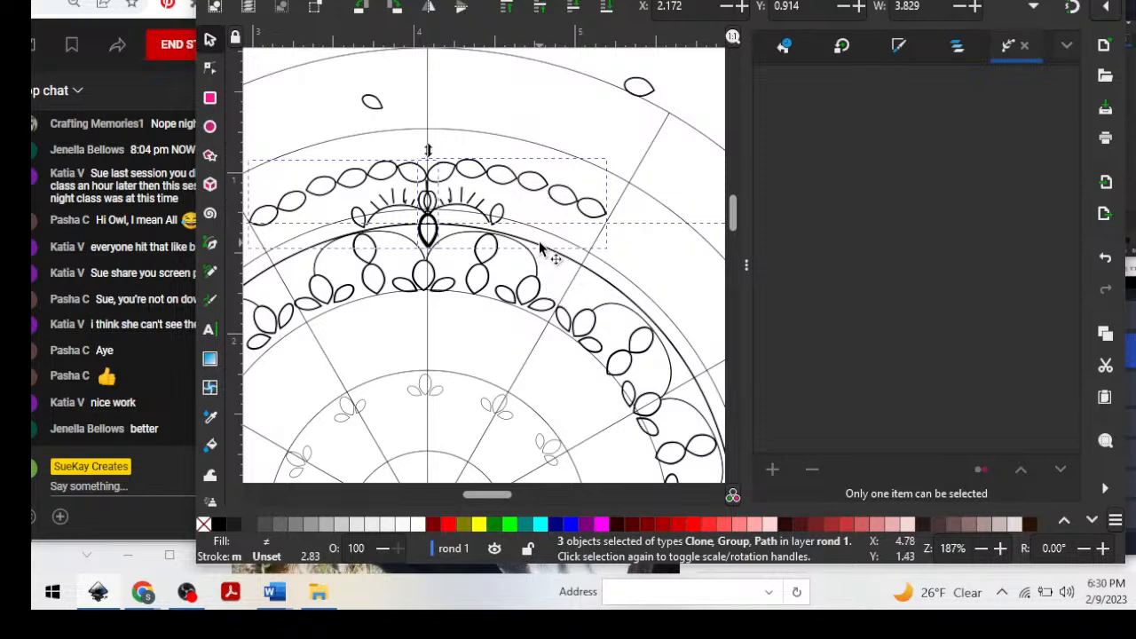
left_click(604, 284)
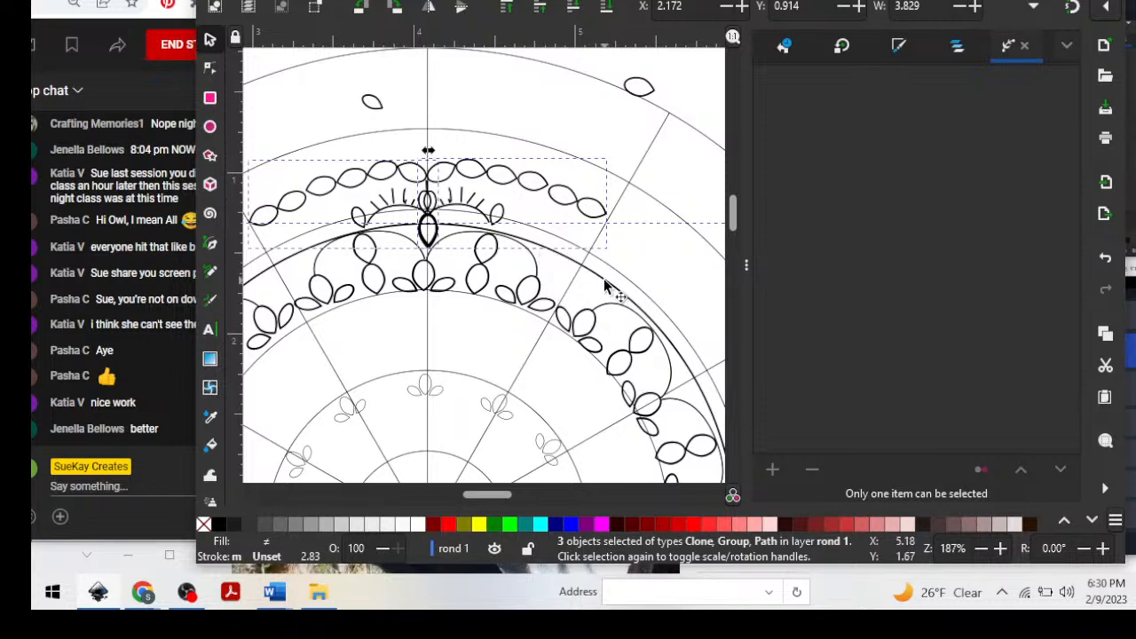
left_click(625, 246)
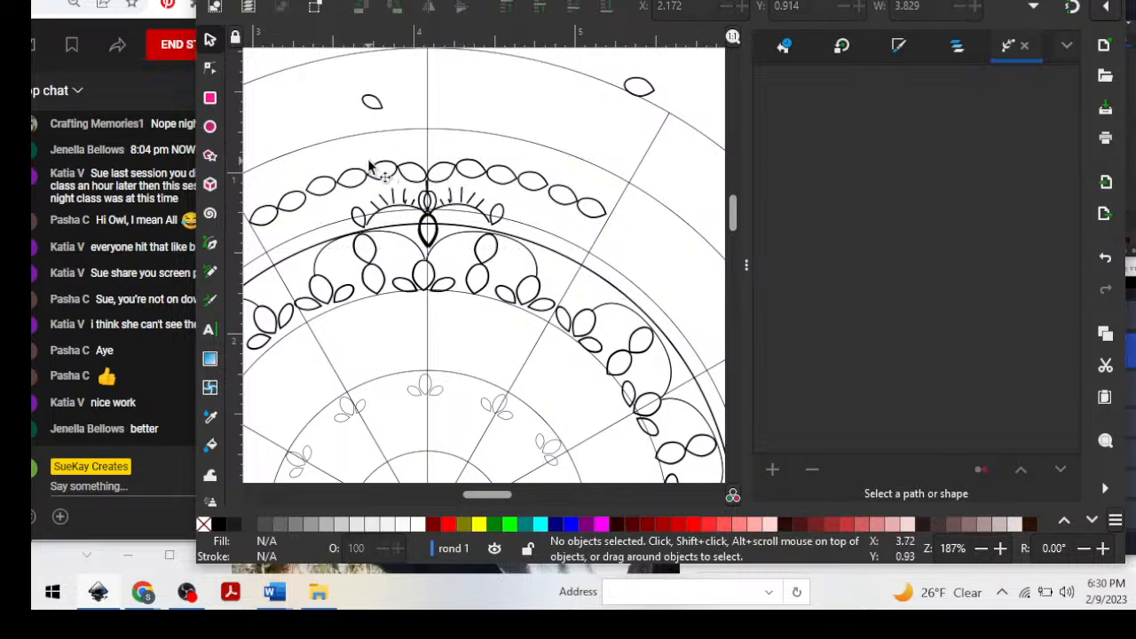
Group the flipped clone with the original petal motif.
left_click(353, 188)
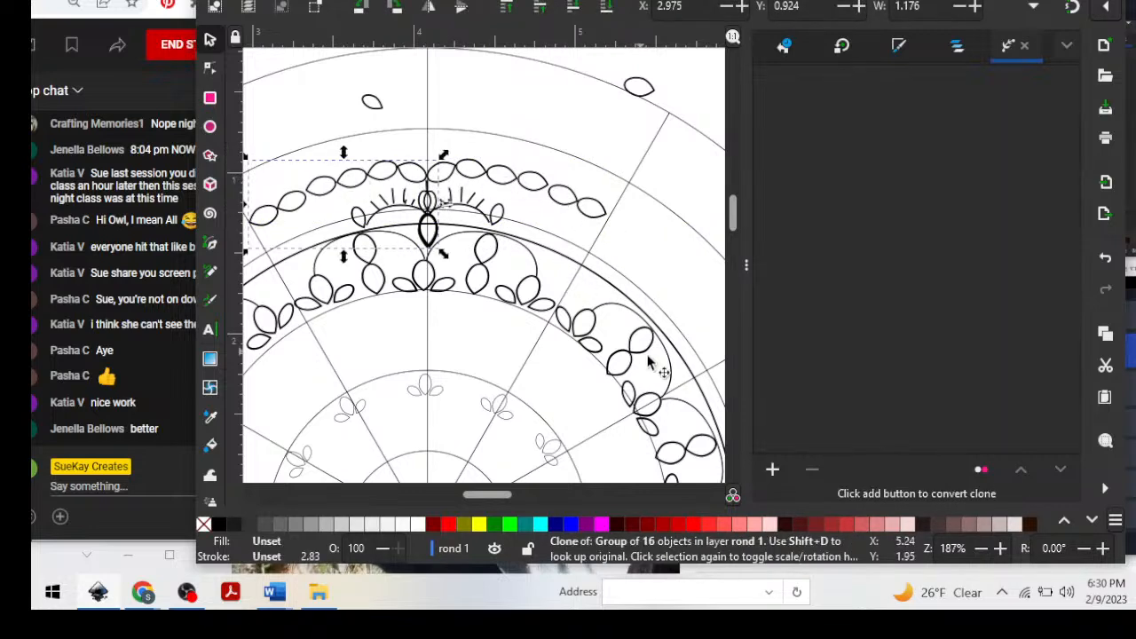
left_click(493, 179, "shift")
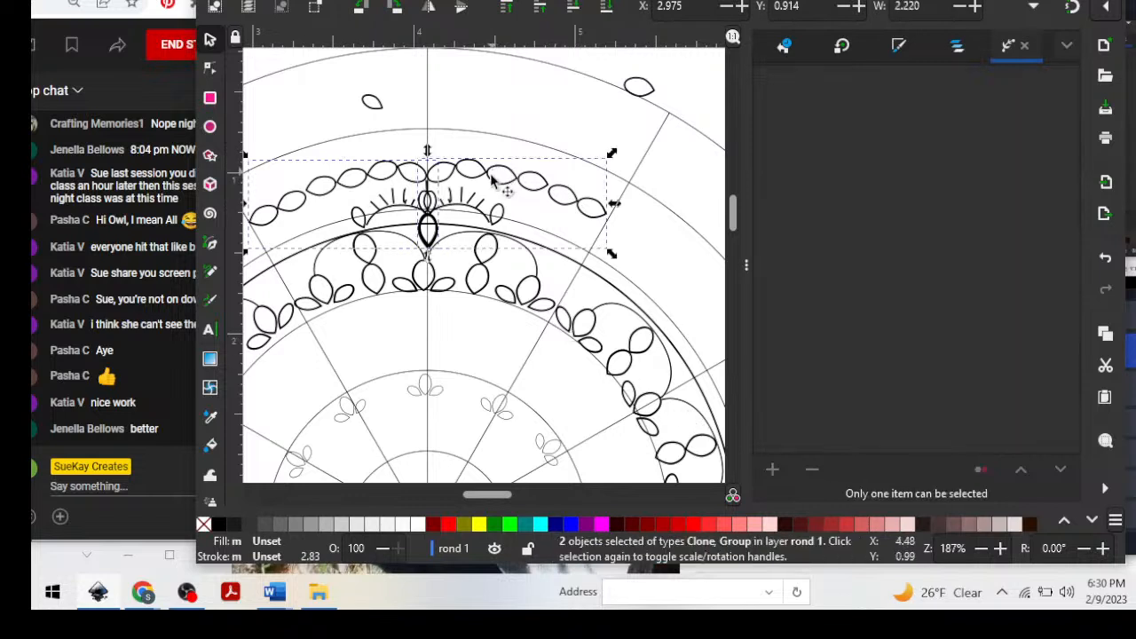
key("ctrl")
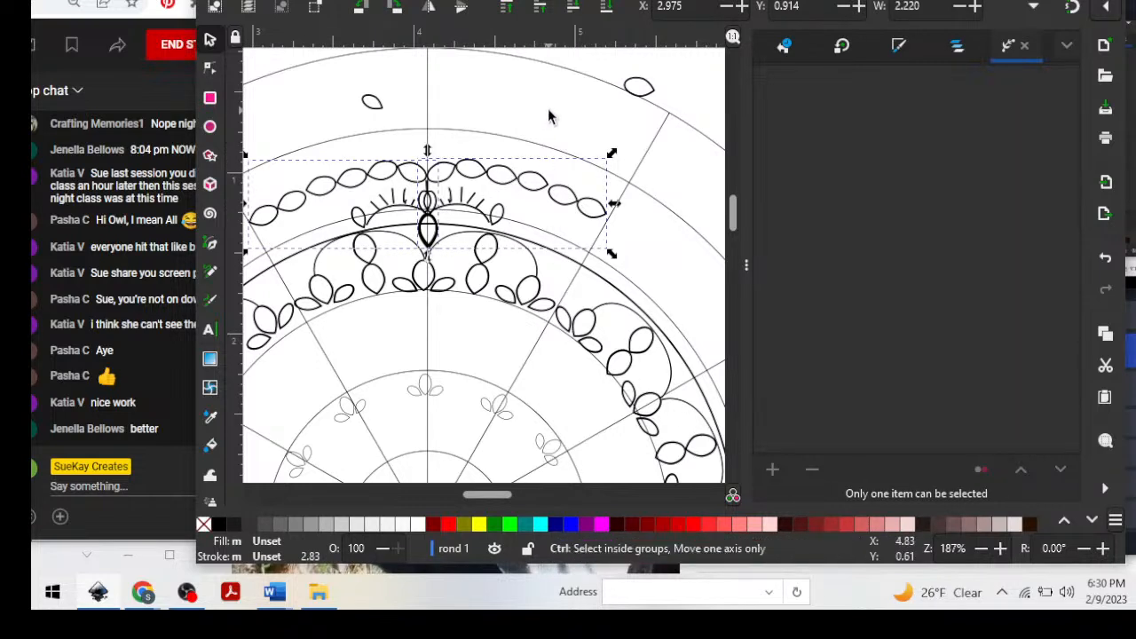
key("ctrl+g")
key("ctrl")
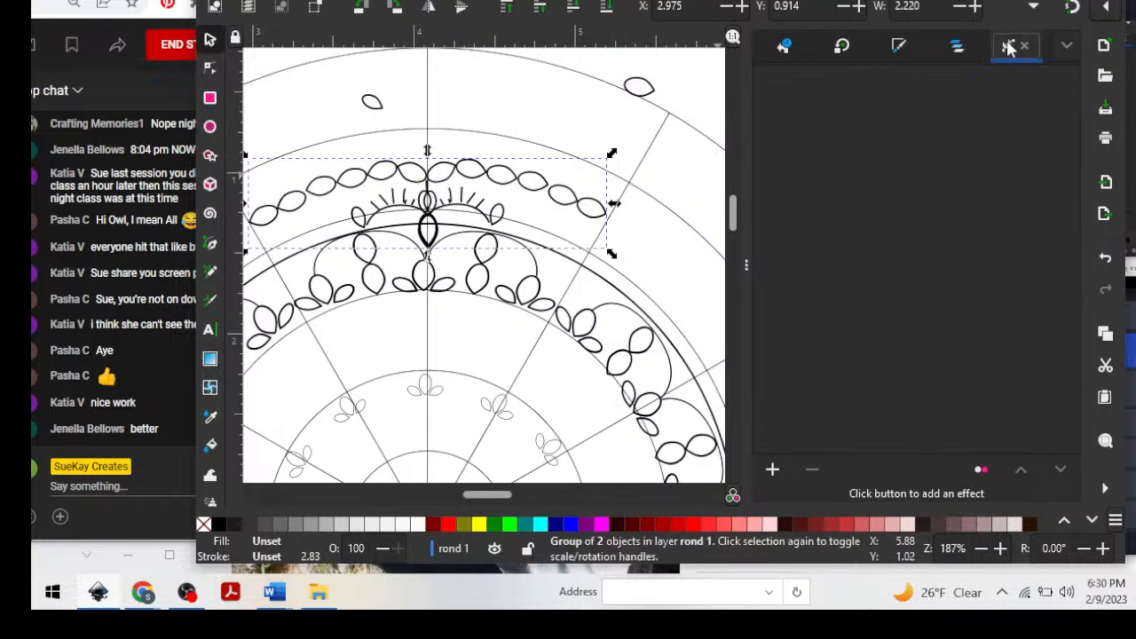
Try to apply the Pattern Along Path effect to the grouped mirrored petal motif.
left_click(771, 469)
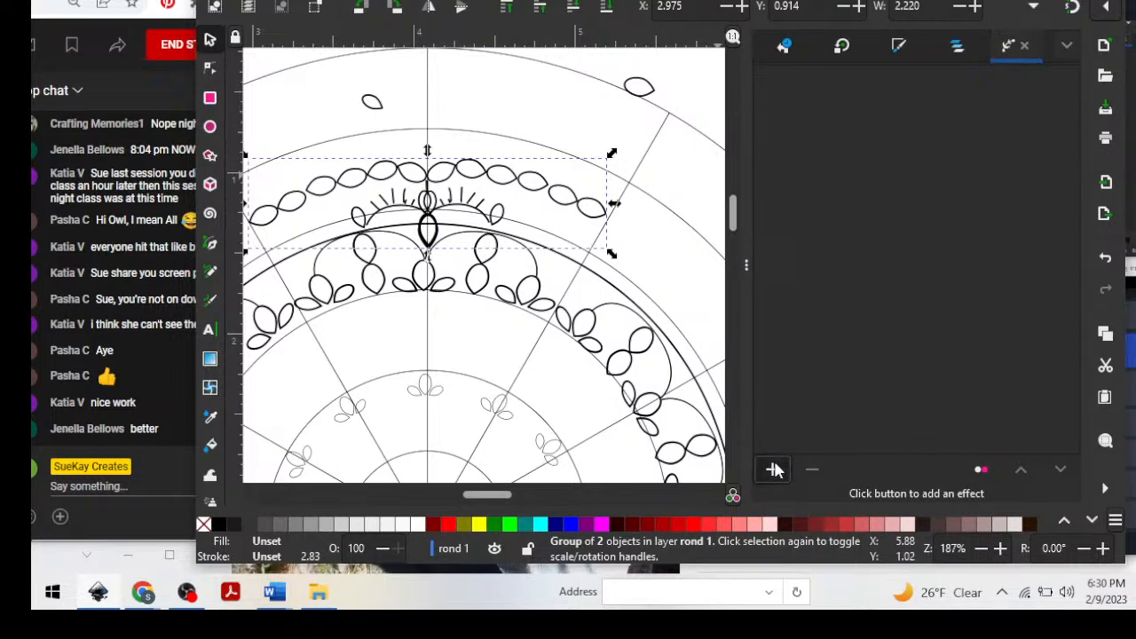
left_click(552, 373)
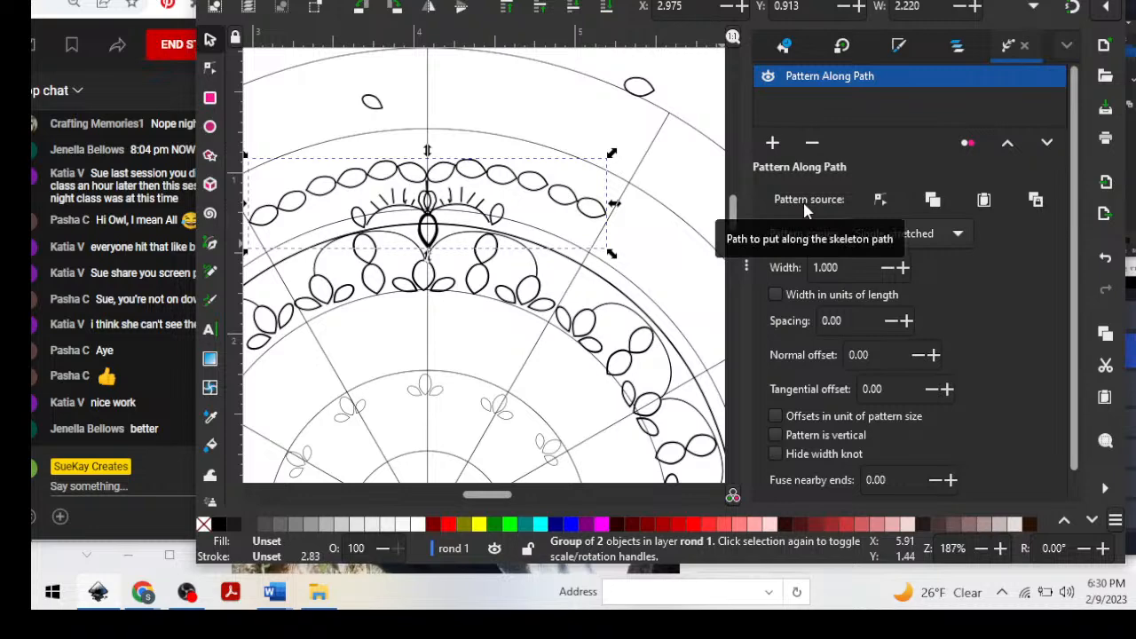
left_click(543, 191)
key("ctrl")
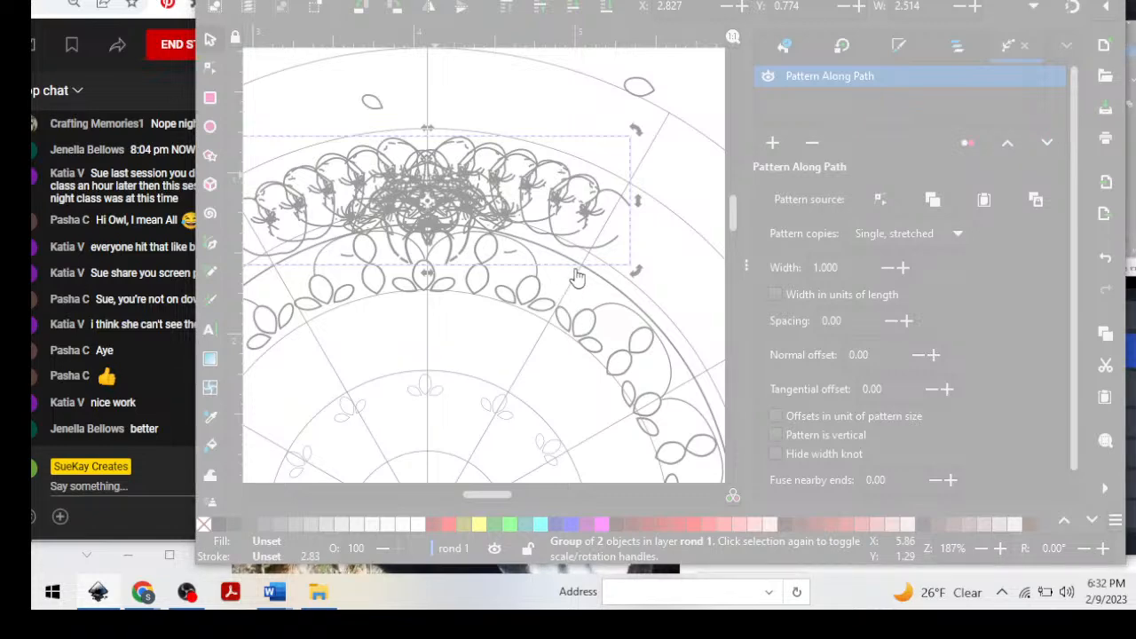
Switch to Task Manager to end the frozen Inkscape task, and dismiss the remaining error dialogs.
key("ctrl+shift+Escape")
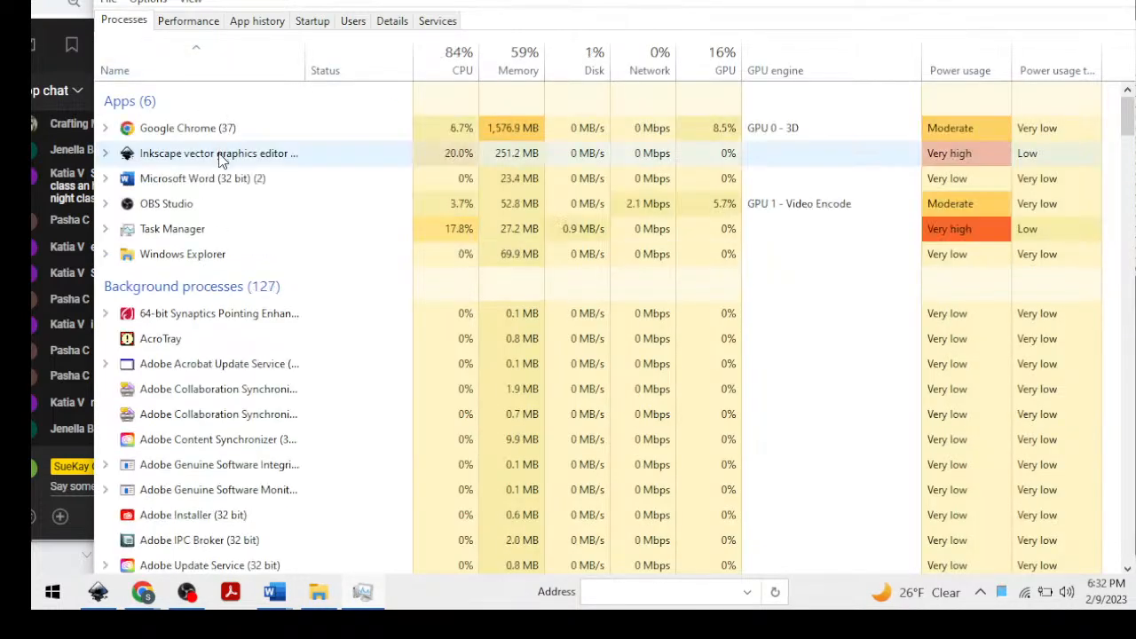
right_click(220, 156)
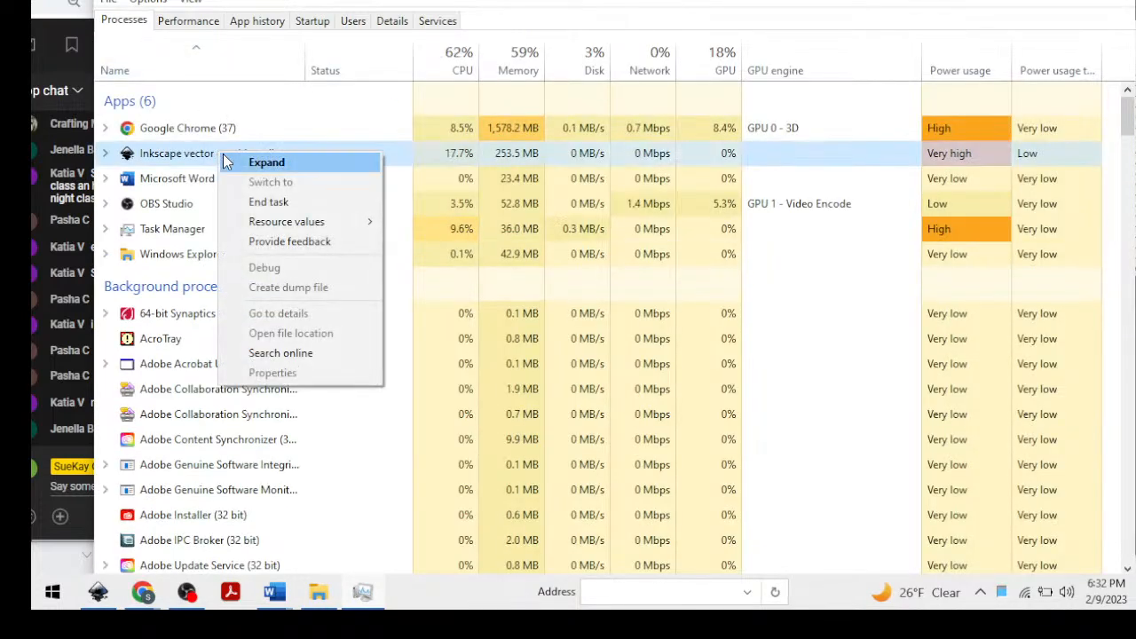
left_click(277, 204)
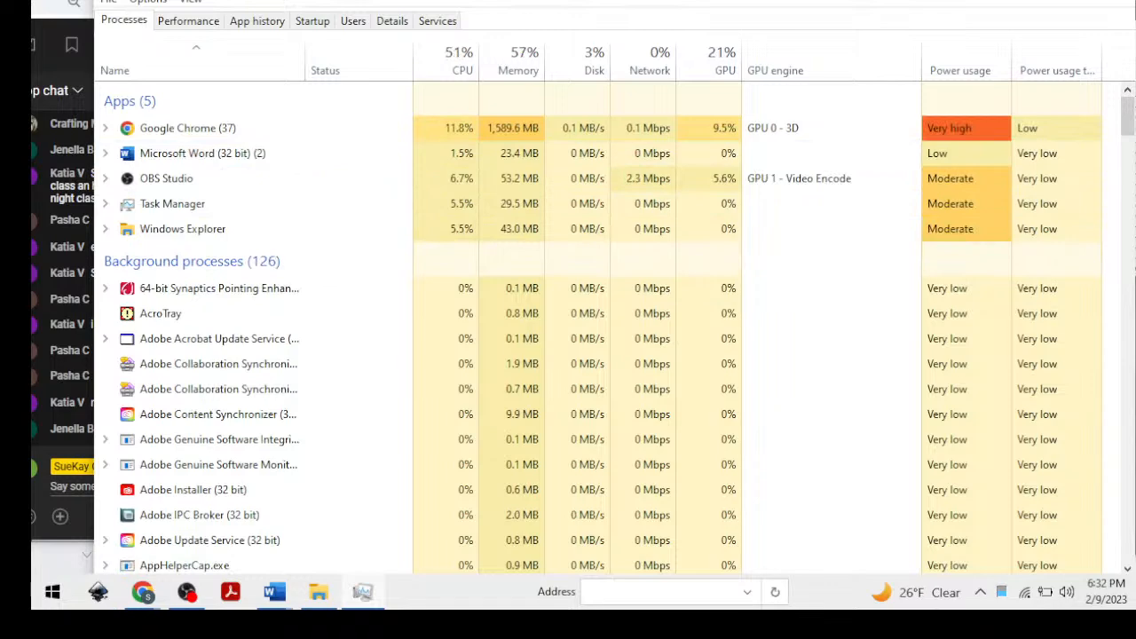
key("alt+F4")
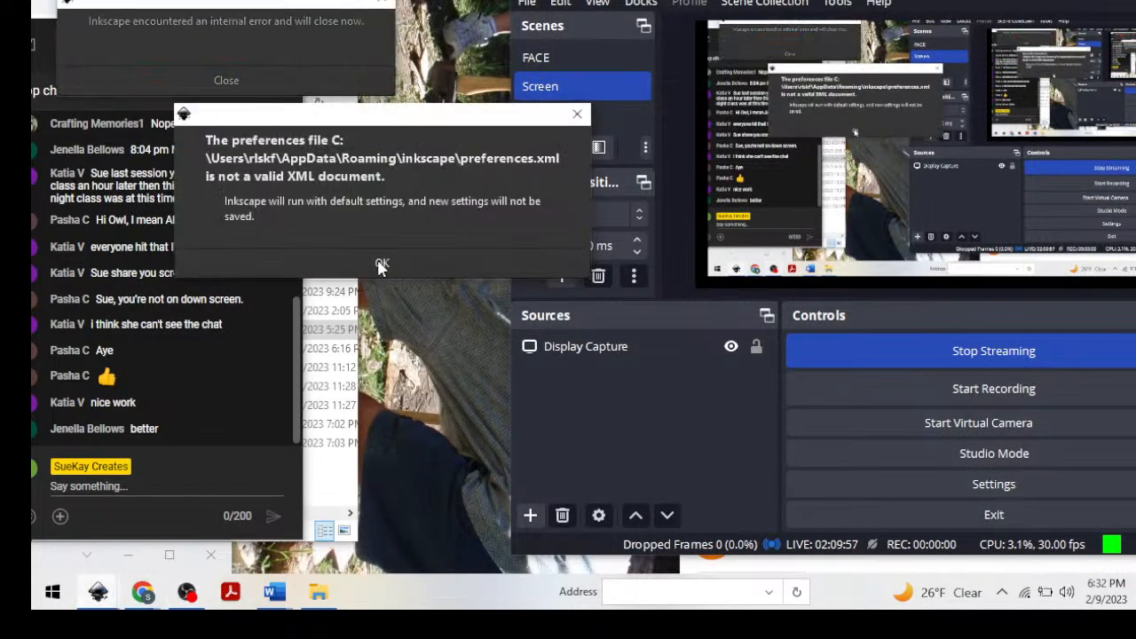
left_click(352, 3)
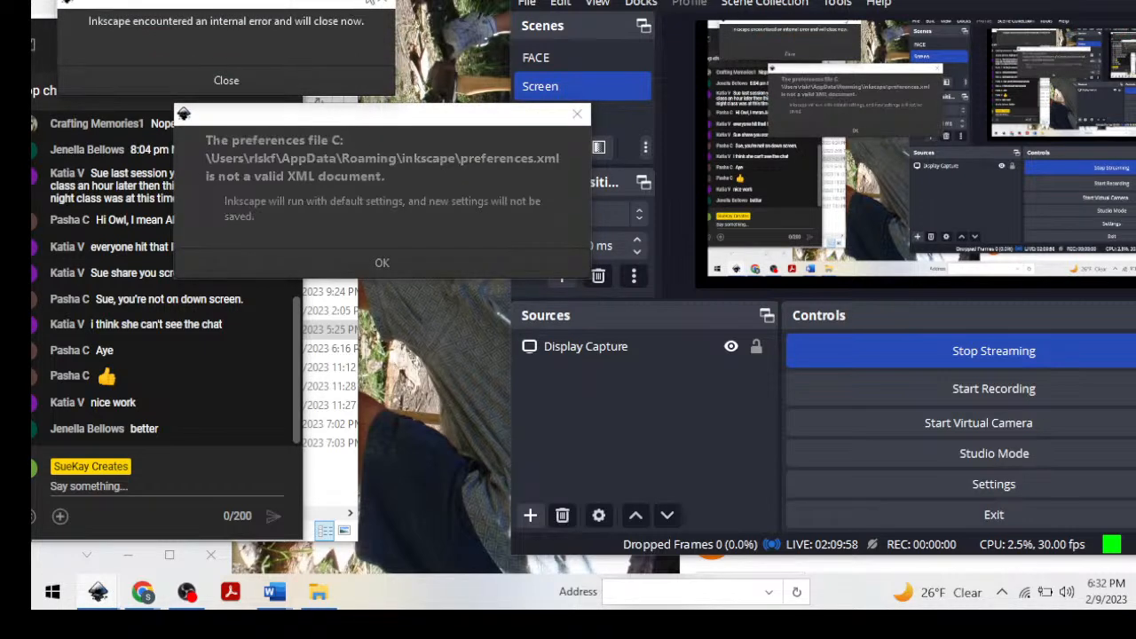
left_click(383, 3)
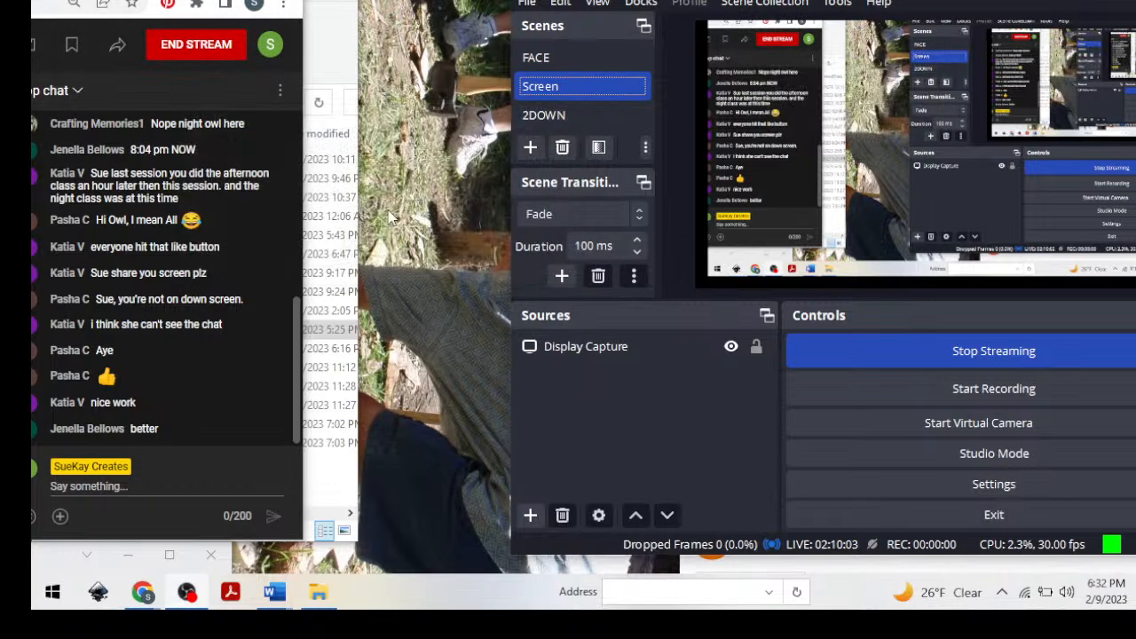
Restart Inkscape and open the recent file path.svg.2023_01_29_01_25_14.0.svg from the welcome screen.
left_click(99, 592)
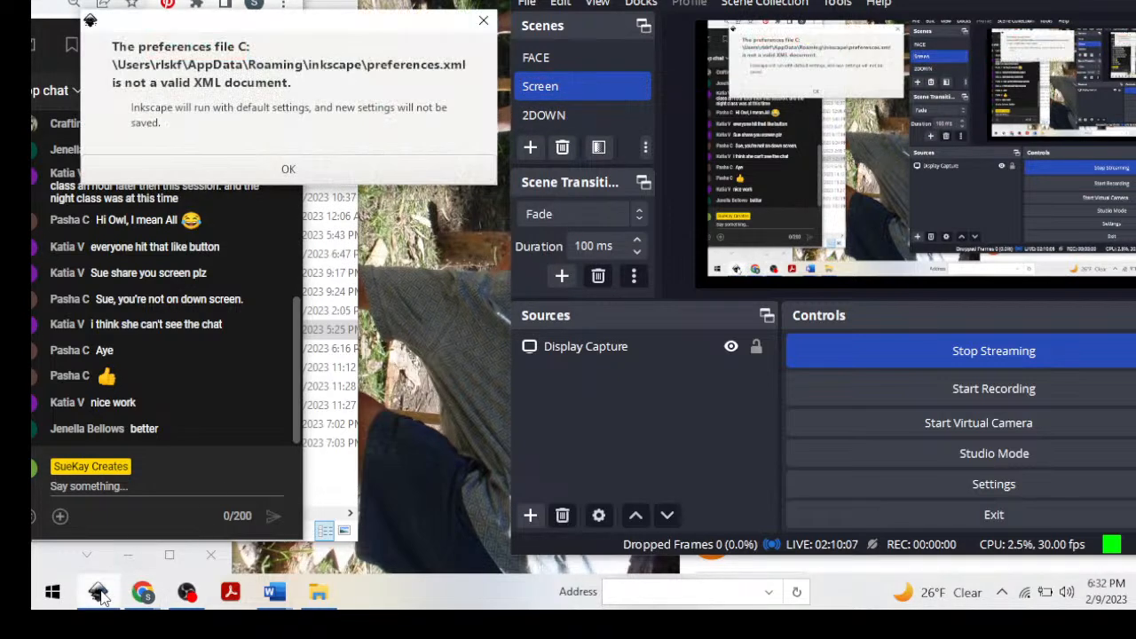
left_click(287, 169)
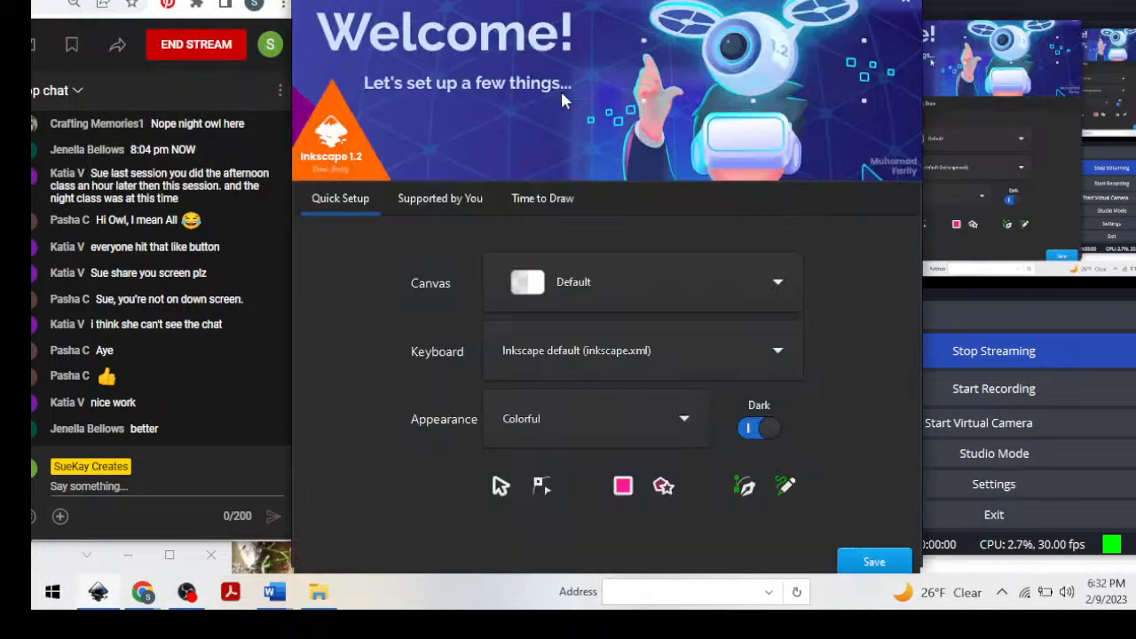
left_click(550, 199)
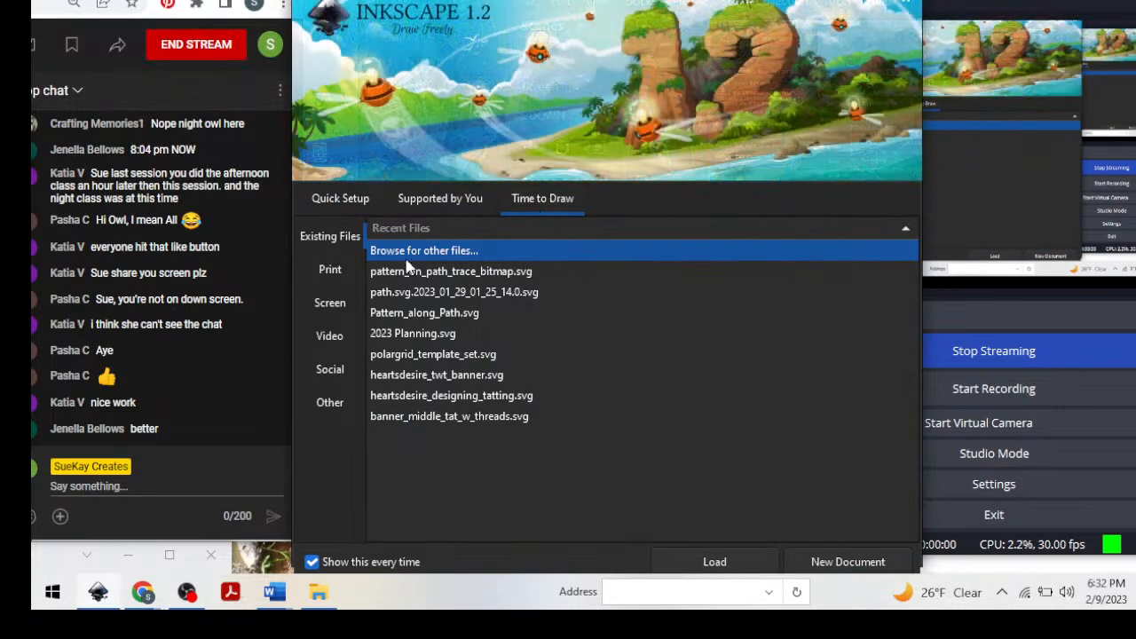
left_click(414, 296)
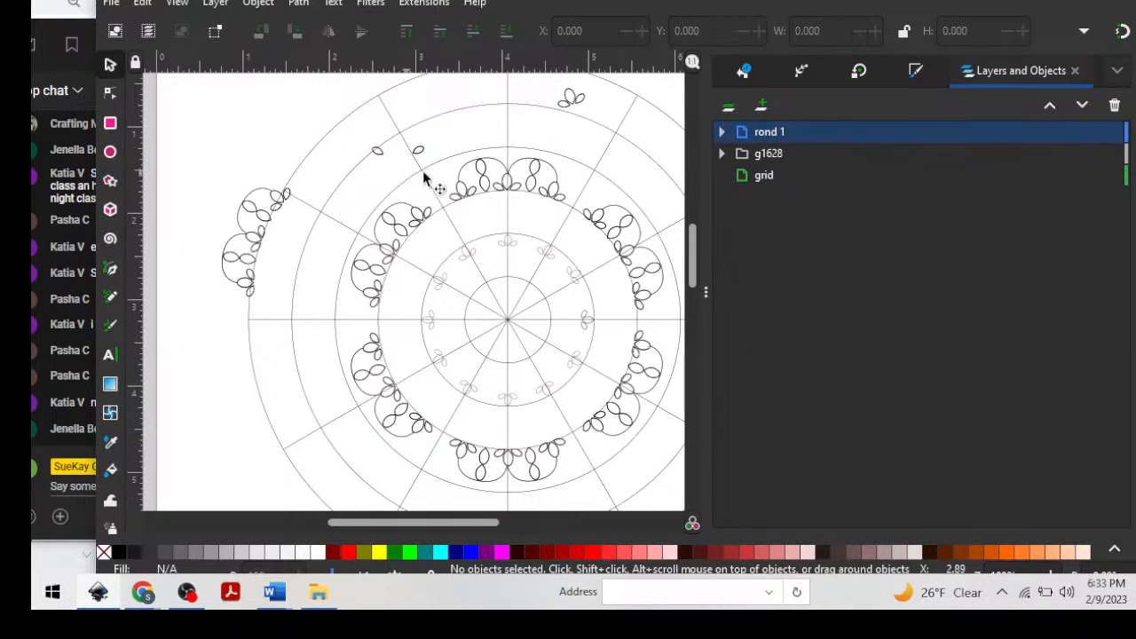
Rotate the detached double-scallop motif from the mandala's outer left side to horizontal and move it above the inner ring's top scallops.
mouse_move(185, 165)
left_mouse_down()
mouse_move(251, 275)
mouse_move(327, 331)
left_mouse_up()
mouse_move(262, 238)
left_mouse_down()
mouse_move(355, 152)
mouse_move(310, 132)
mouse_move(297, 168)
mouse_move(236, 160)
mouse_move(242, 169)
left_mouse_up()
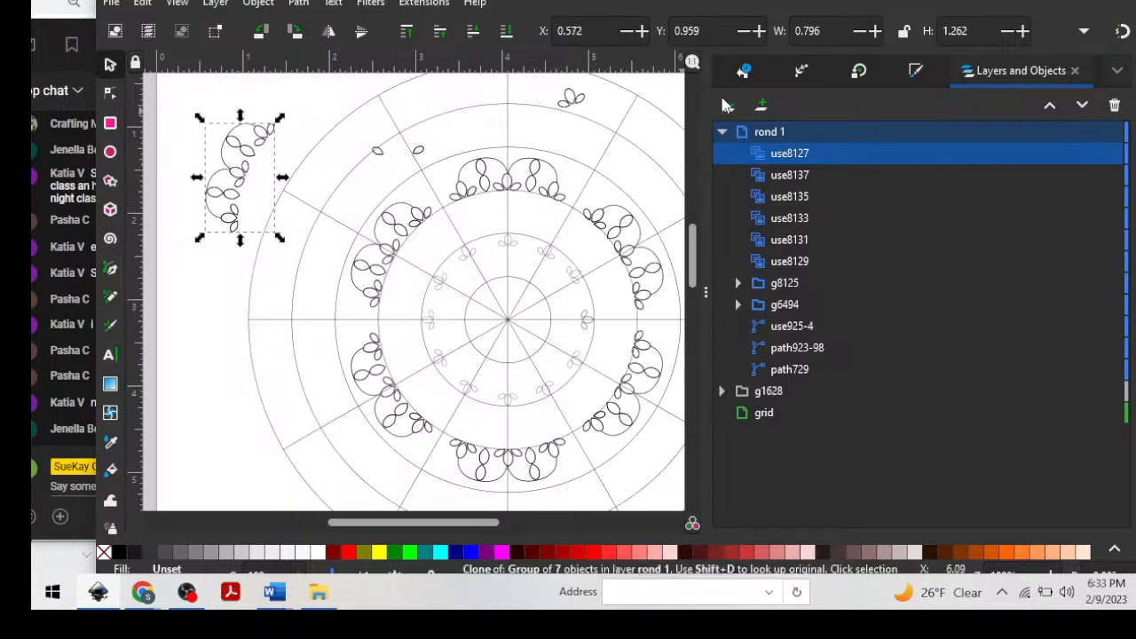
left_click(244, 142)
mouse_move(282, 120)
left_mouse_down()
mouse_move(304, 165)
mouse_move(402, 120)
left_mouse_up()
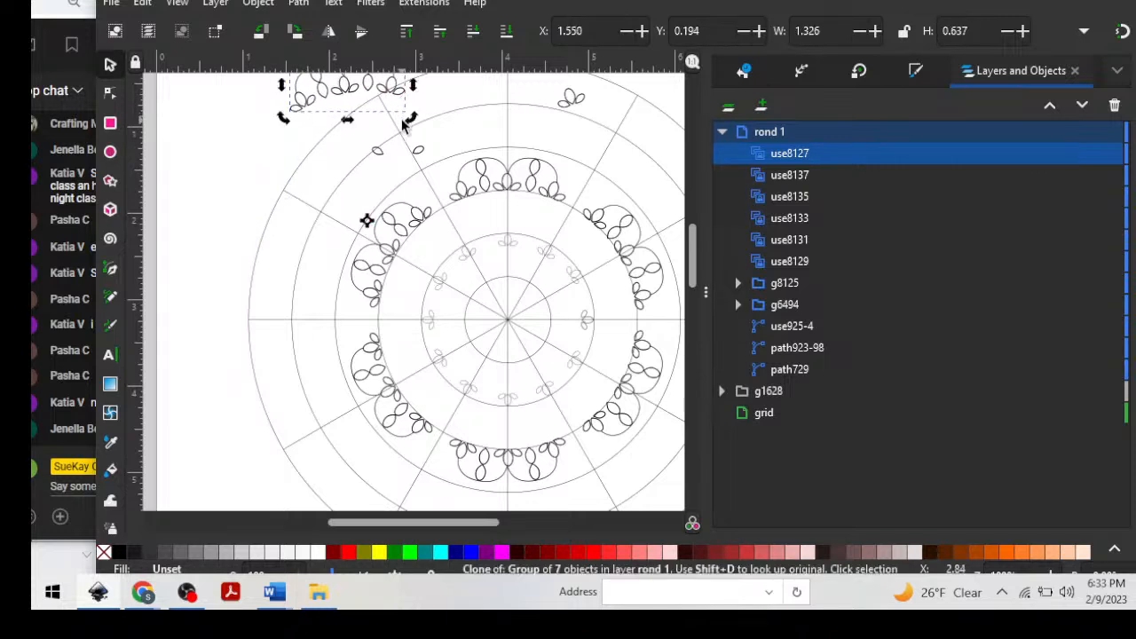
mouse_move(352, 86)
left_mouse_down()
mouse_move(513, 135)
mouse_move(500, 139)
mouse_move(508, 147)
left_mouse_up()
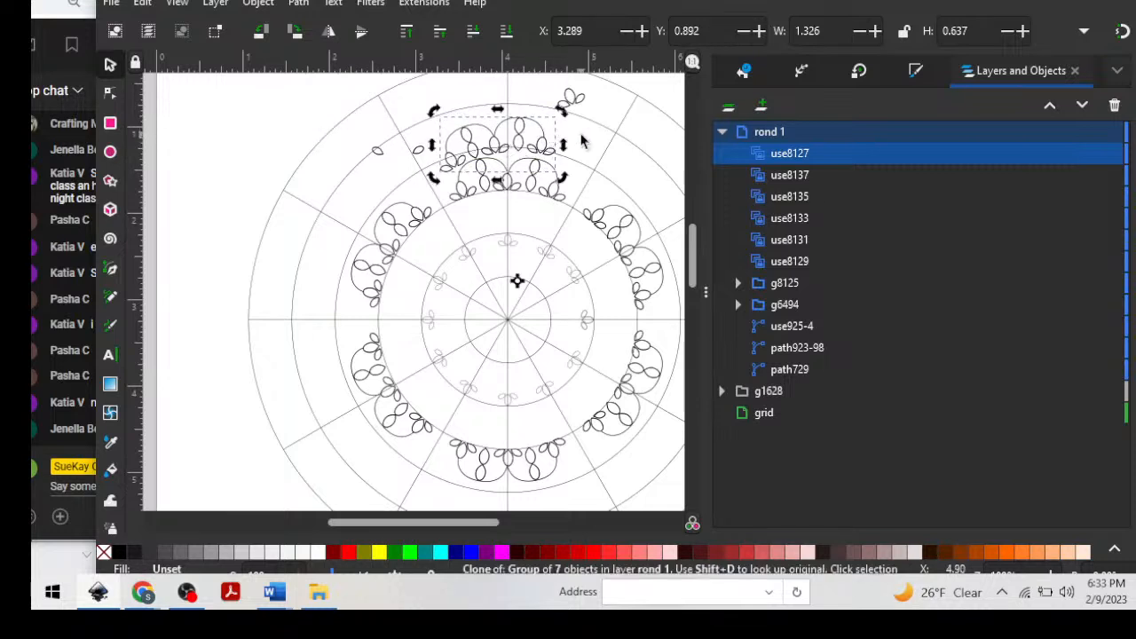
Enlarge the double-scallop motif to about 1.896 by 1.328 and move it up into the outer rings above the top scallops.
left_click(544, 151)
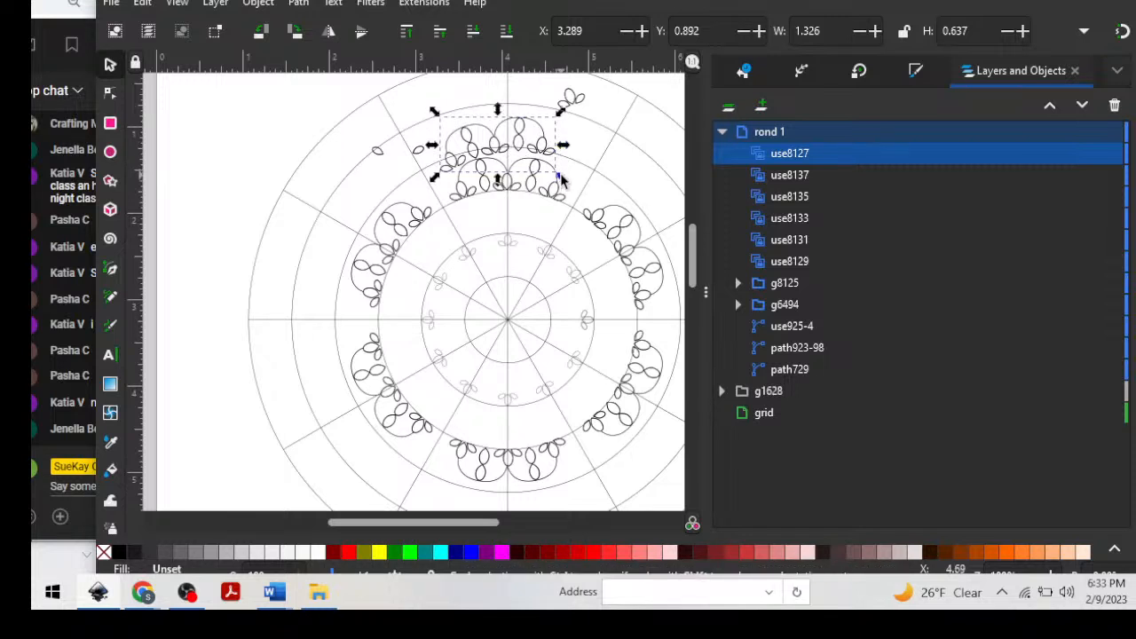
mouse_move(559, 179)
left_mouse_down()
mouse_move(598, 183)
mouse_move(559, 184)
mouse_move(583, 190)
mouse_move(603, 281)
mouse_move(547, 145)
mouse_move(614, 242)
mouse_move(607, 233)
left_mouse_up()
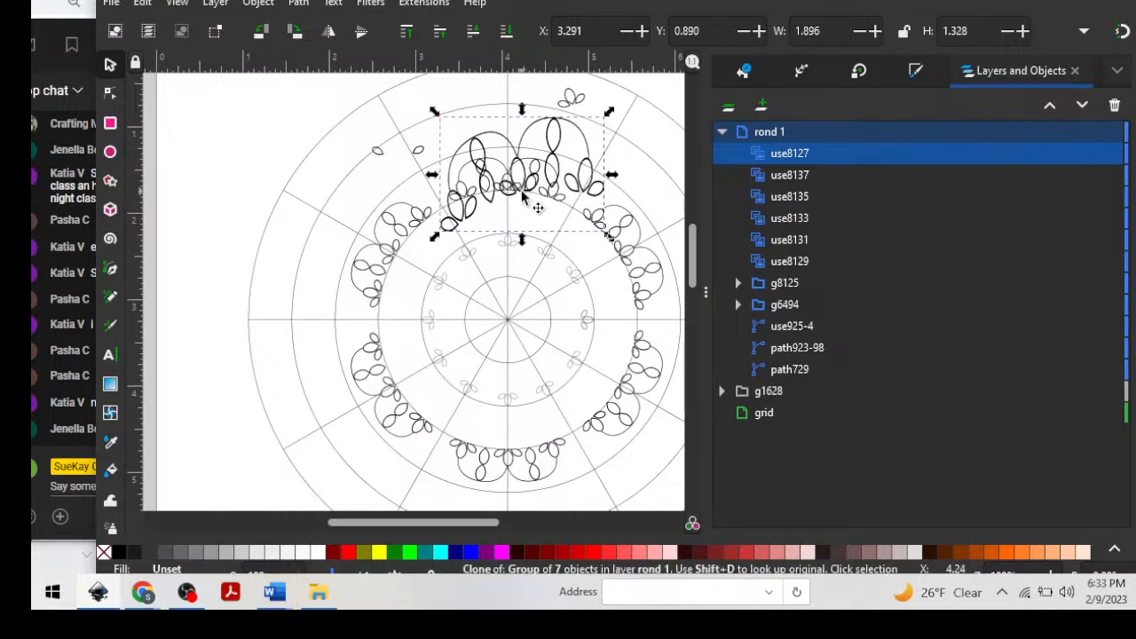
left_click_drag(598, 179, 577, 138)
left_click(577, 138)
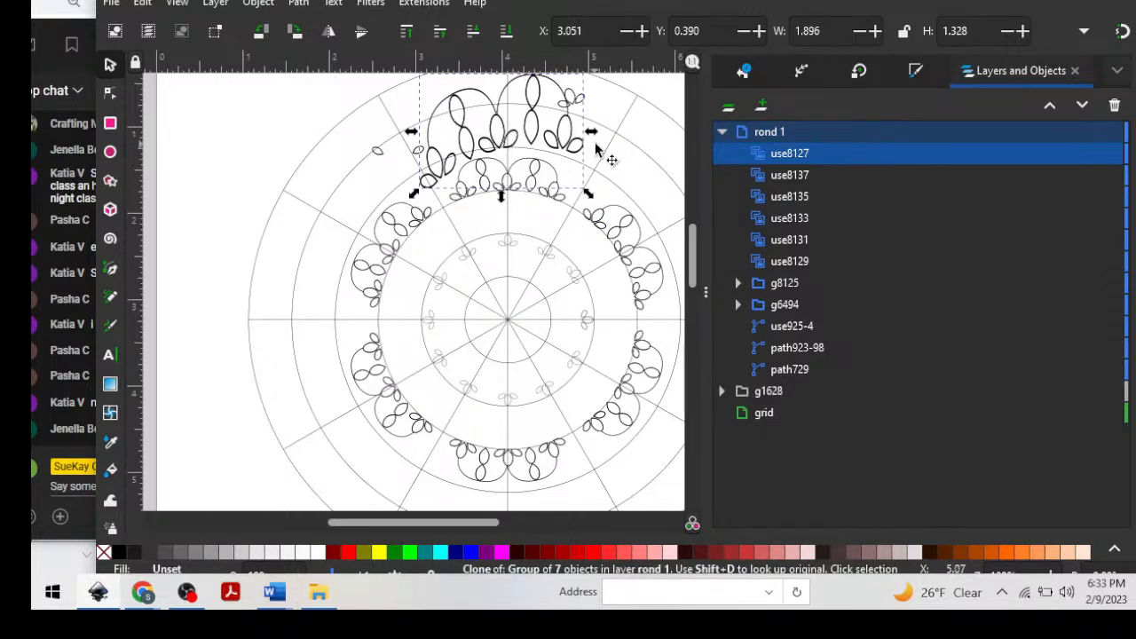
Rotate the enlarged scallop motif level along the ring and center it over the mandala's vertical axis.
scroll(589, 147, "up", 2)
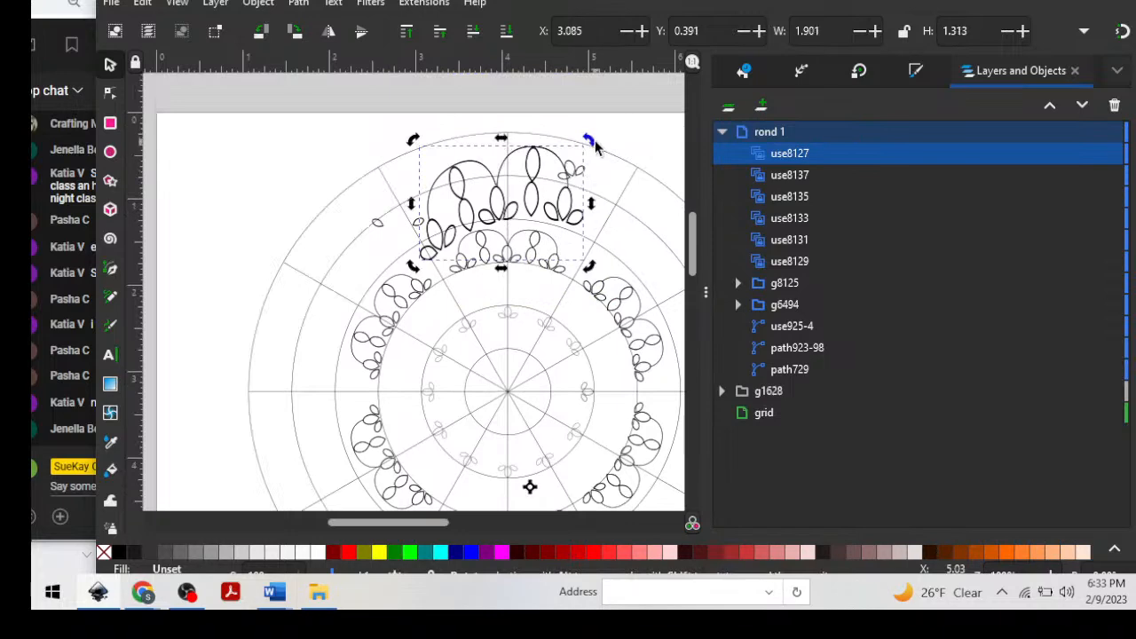
mouse_move(591, 142)
left_mouse_down()
mouse_move(631, 175)
mouse_move(661, 238)
left_mouse_up()
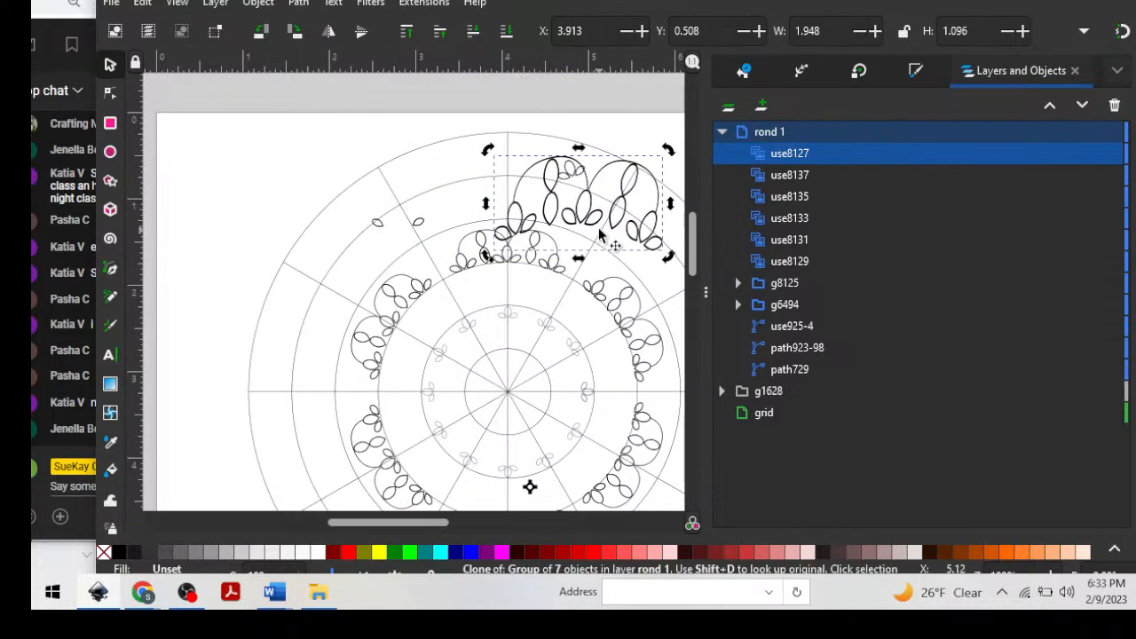
left_click_drag(593, 228, 527, 218)
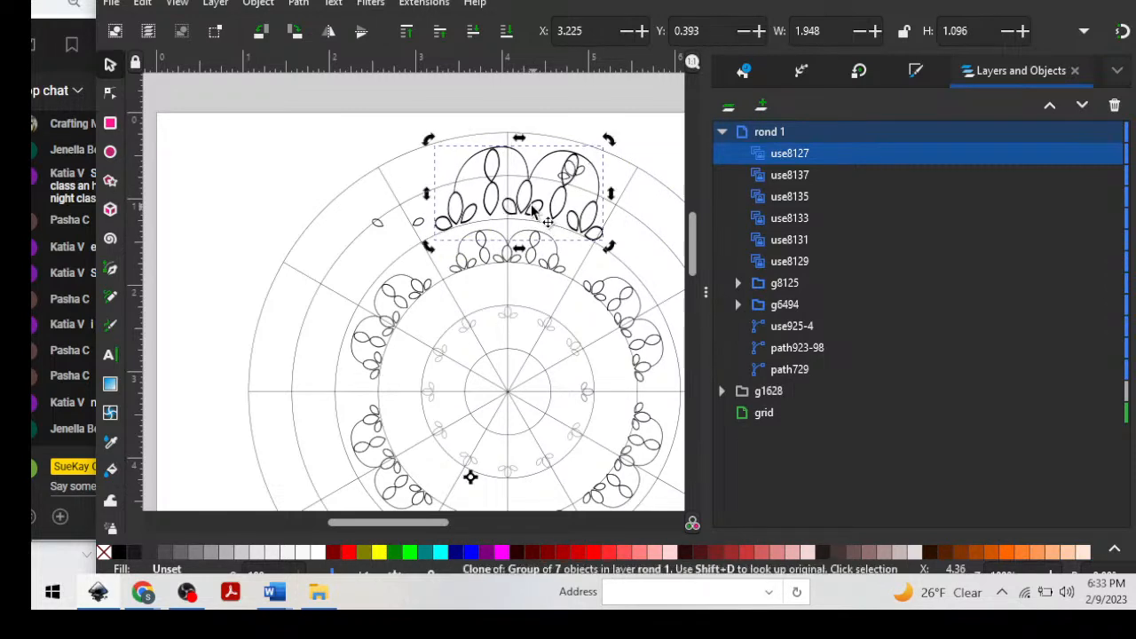
left_click_drag(432, 140, 418, 144)
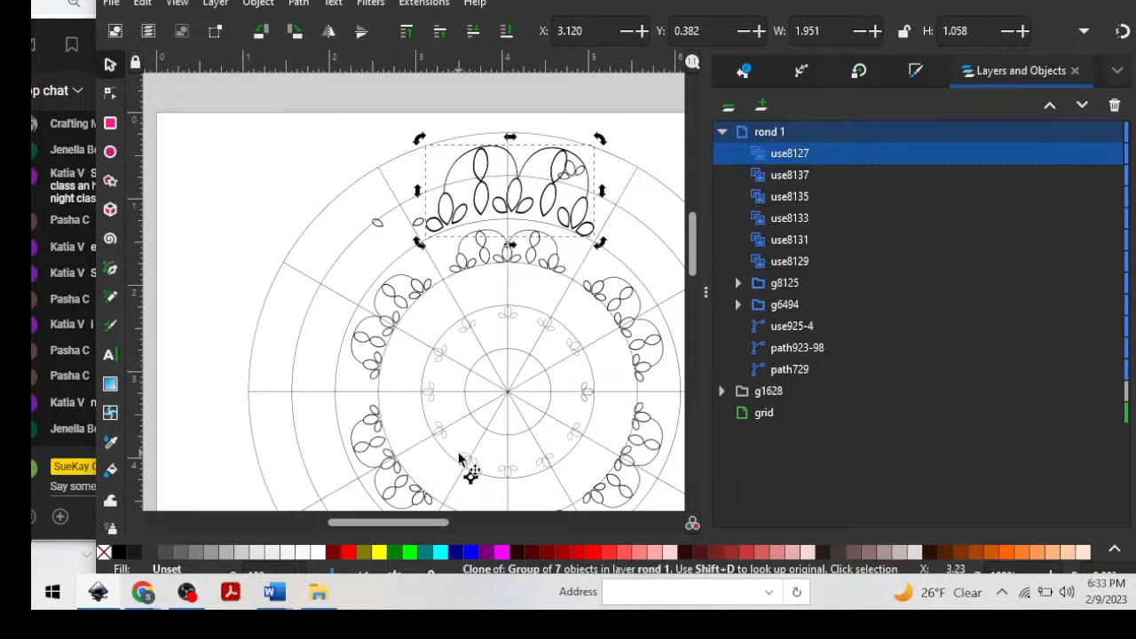
Place the enlarged motif's rotation center on the mandala's center, and fine-tune its position and tilt along the ring.
left_click_drag(471, 476, 472, 456)
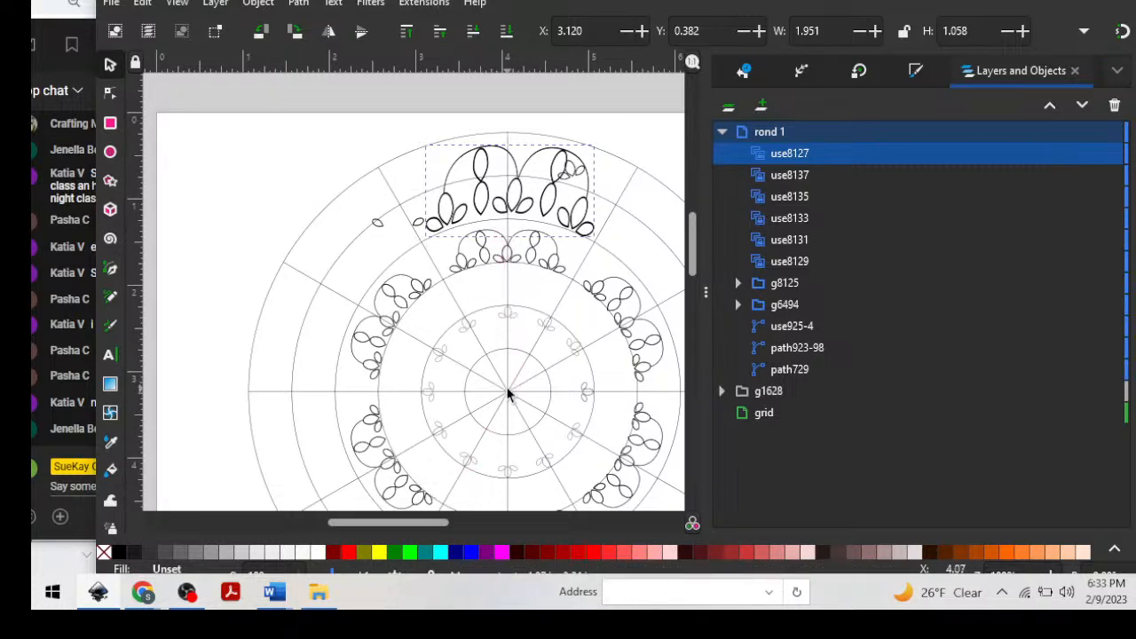
left_click(490, 190)
left_click_drag(489, 195, 507, 306)
mouse_move(517, 162)
left_mouse_down()
mouse_move(501, 159)
mouse_move(519, 167)
left_mouse_up()
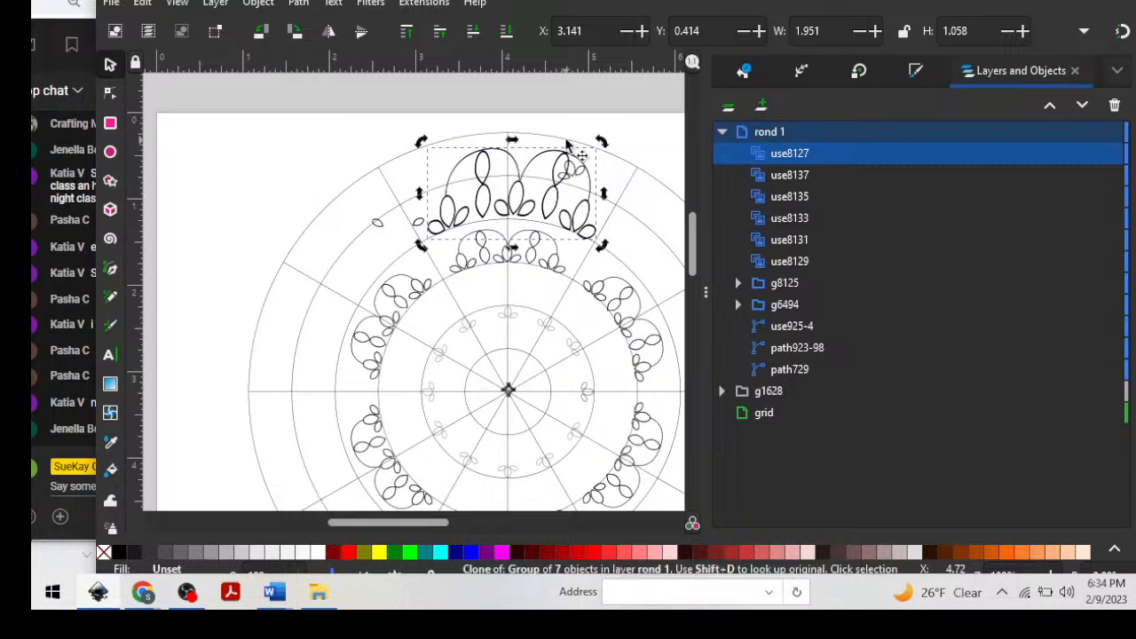
left_click_drag(602, 145, 597, 137)
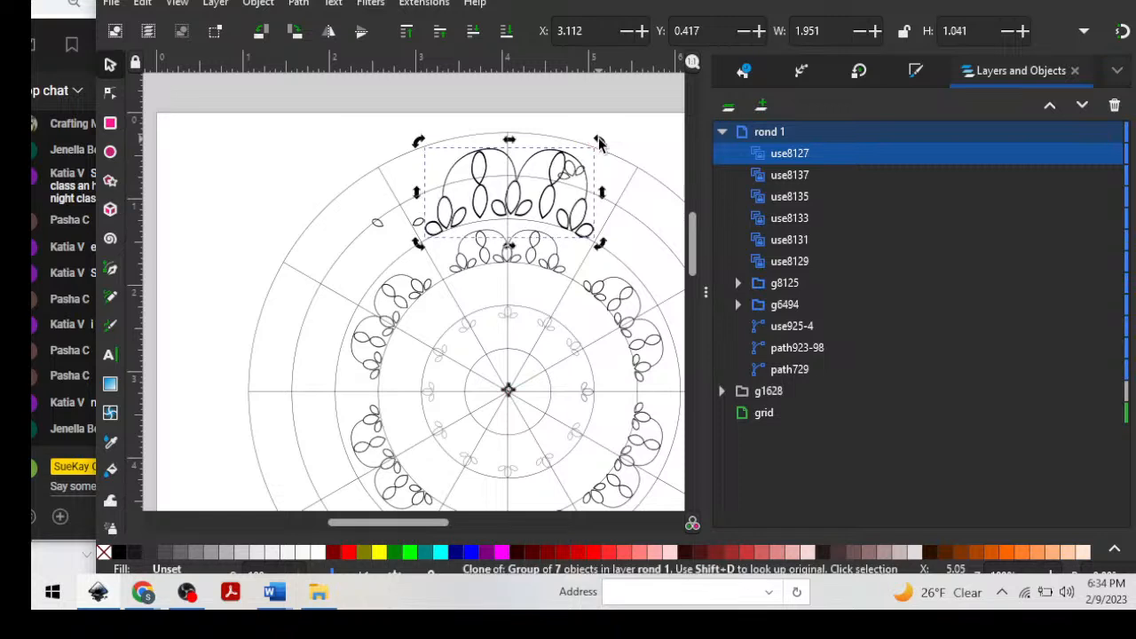
left_click(621, 140)
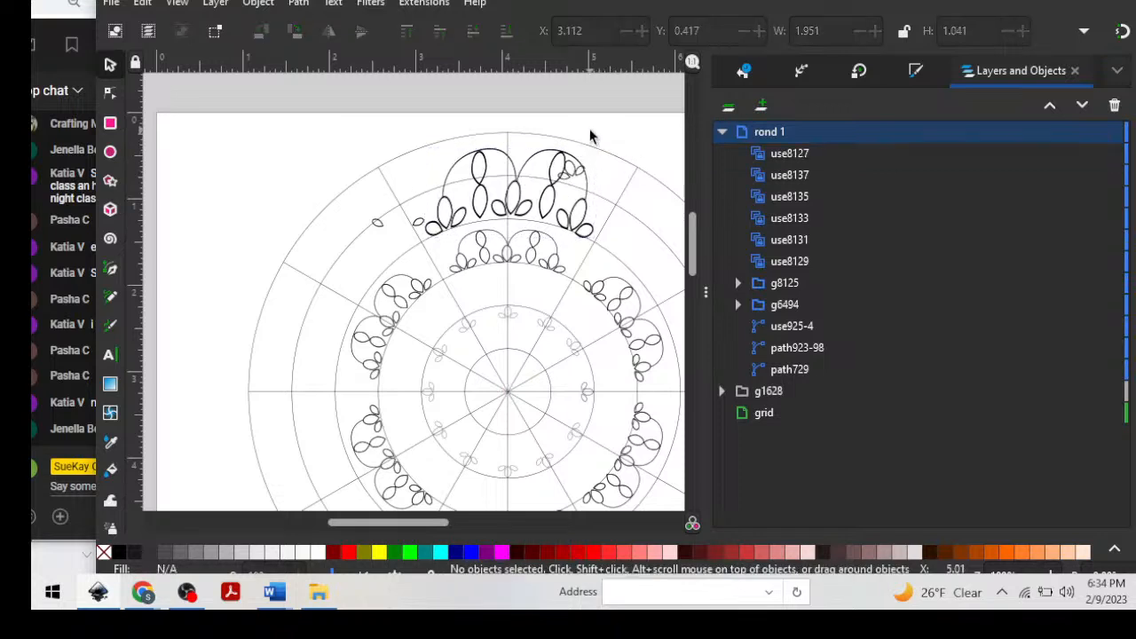
left_click(568, 167)
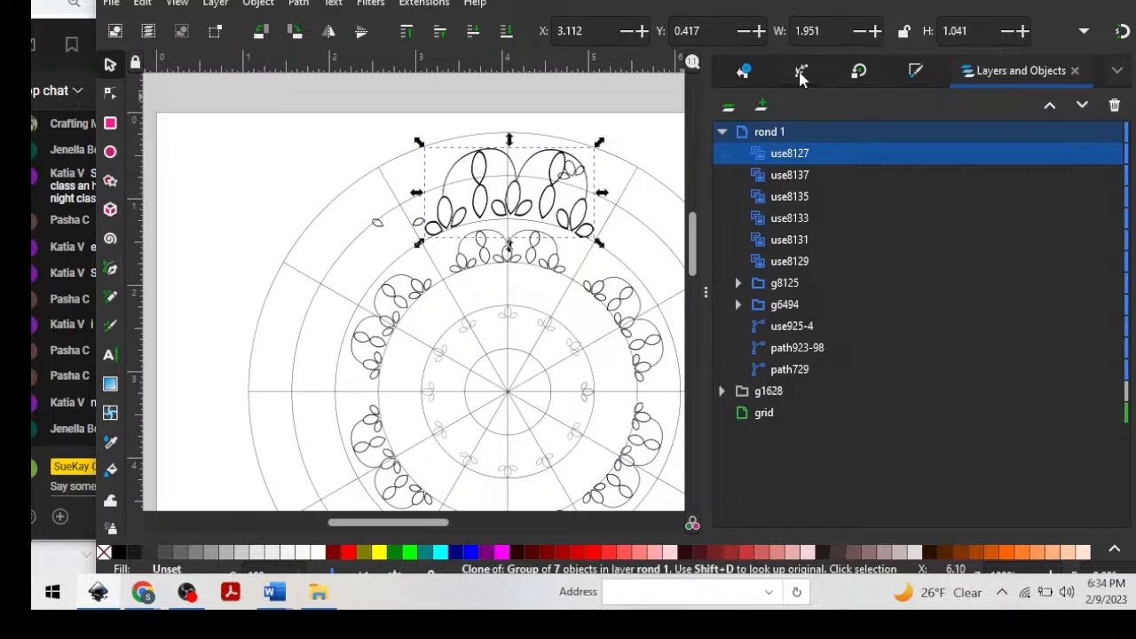
left_click(570, 282, "shift")
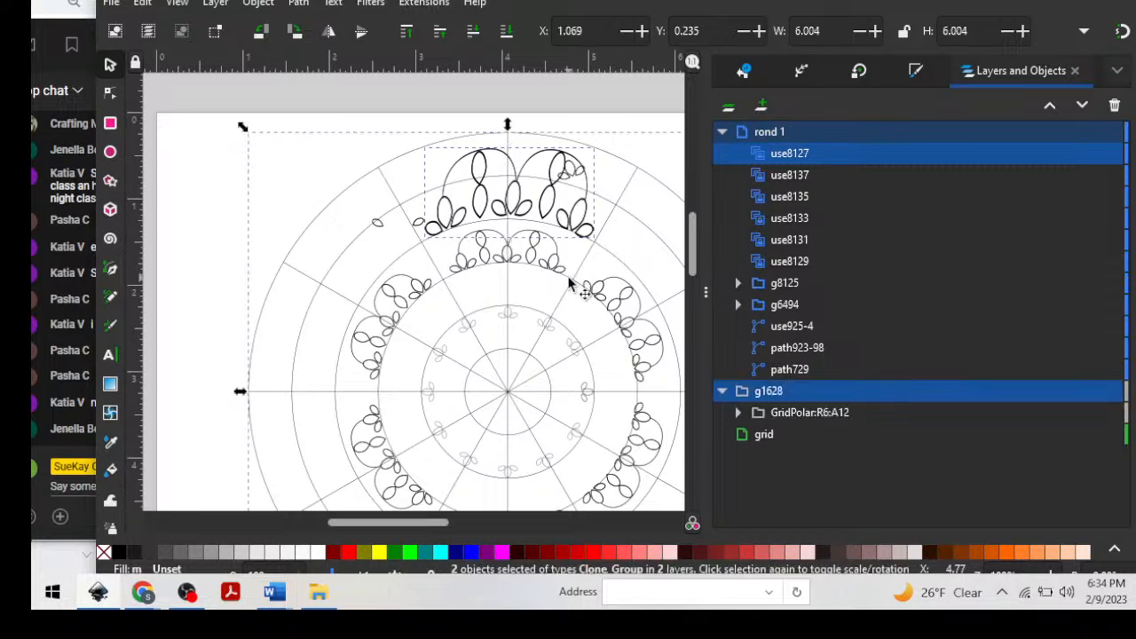
left_click(194, 288)
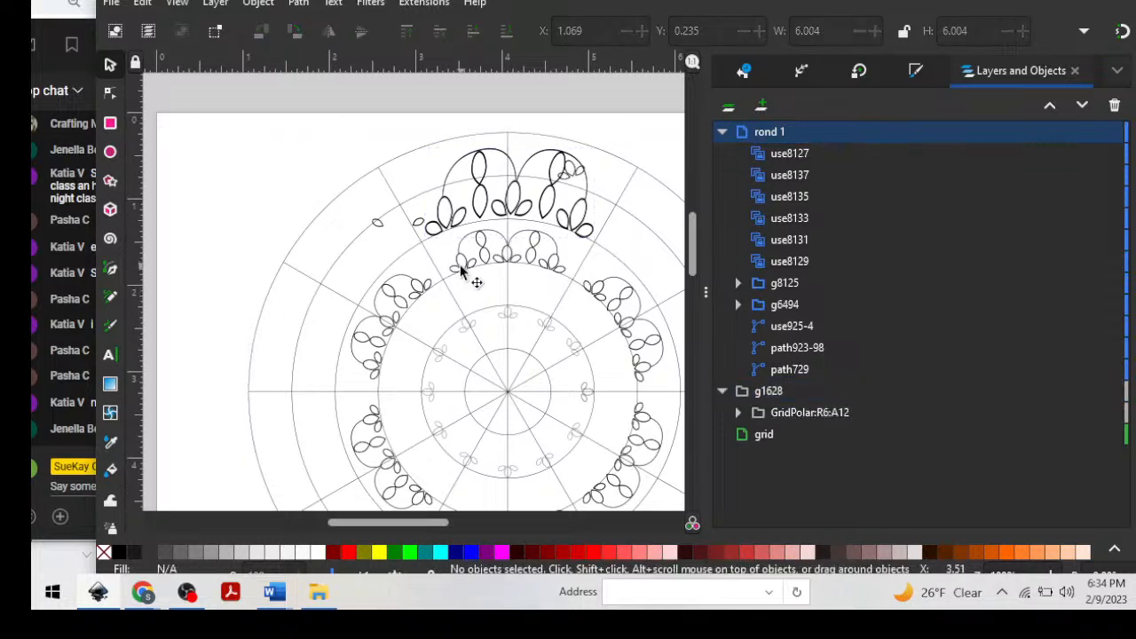
Convert the enlarged scallop clone by adding a path effect to it, giving it the Clone original effect.
left_click(448, 221)
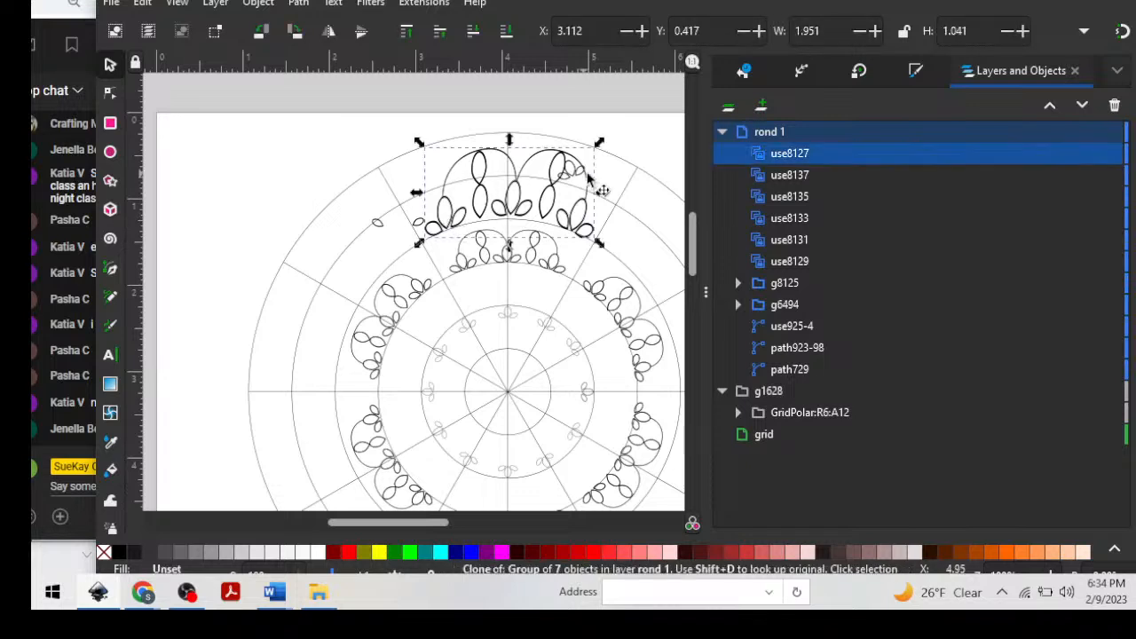
left_click(805, 71)
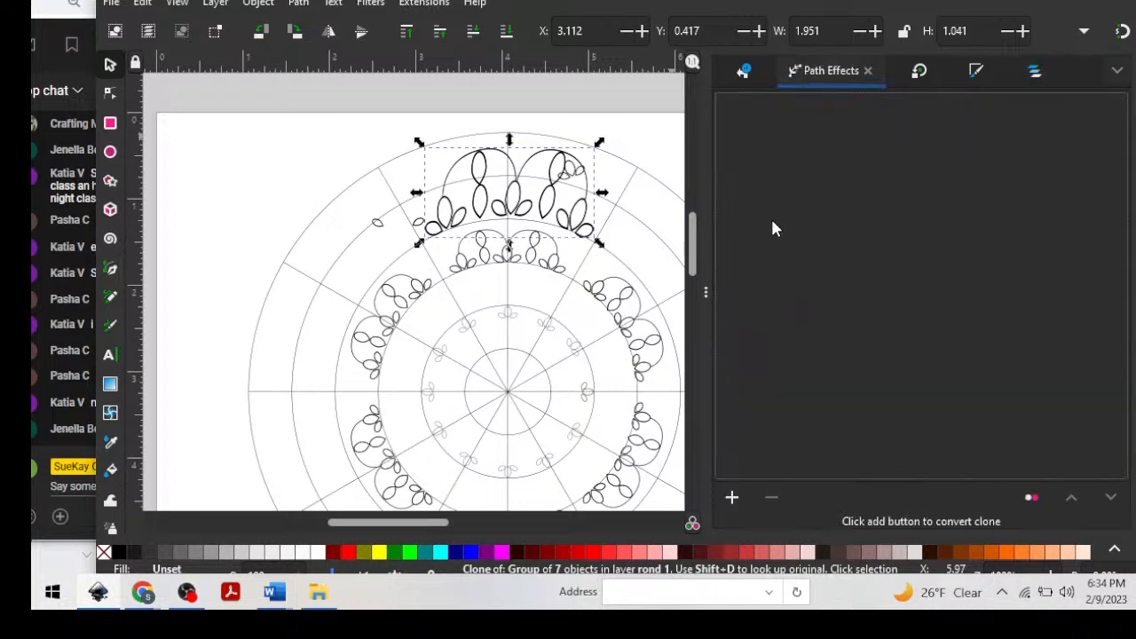
left_click(732, 497)
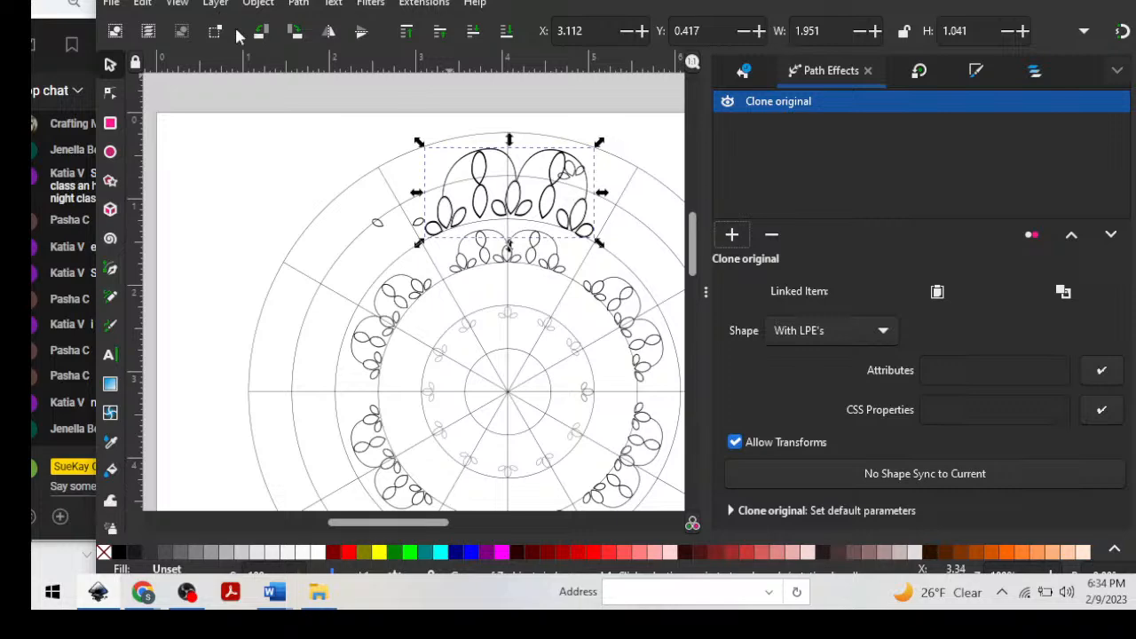
Try to paste a path effect onto the enlarged scallop motif.
left_click_drag(381, 0, 501, 0)
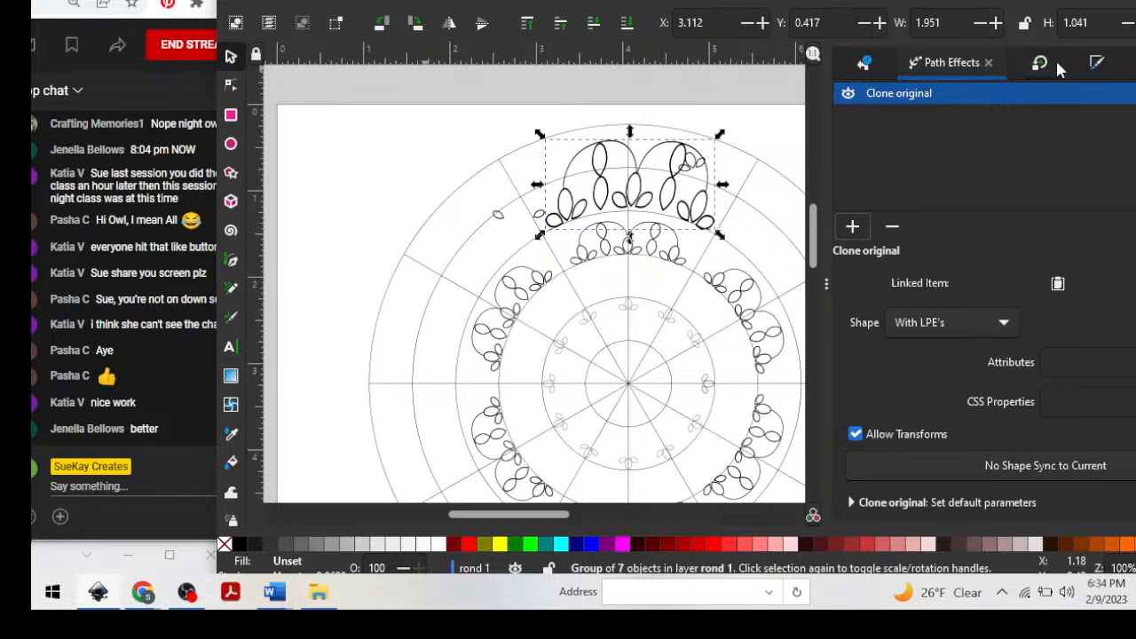
left_click(427, 7)
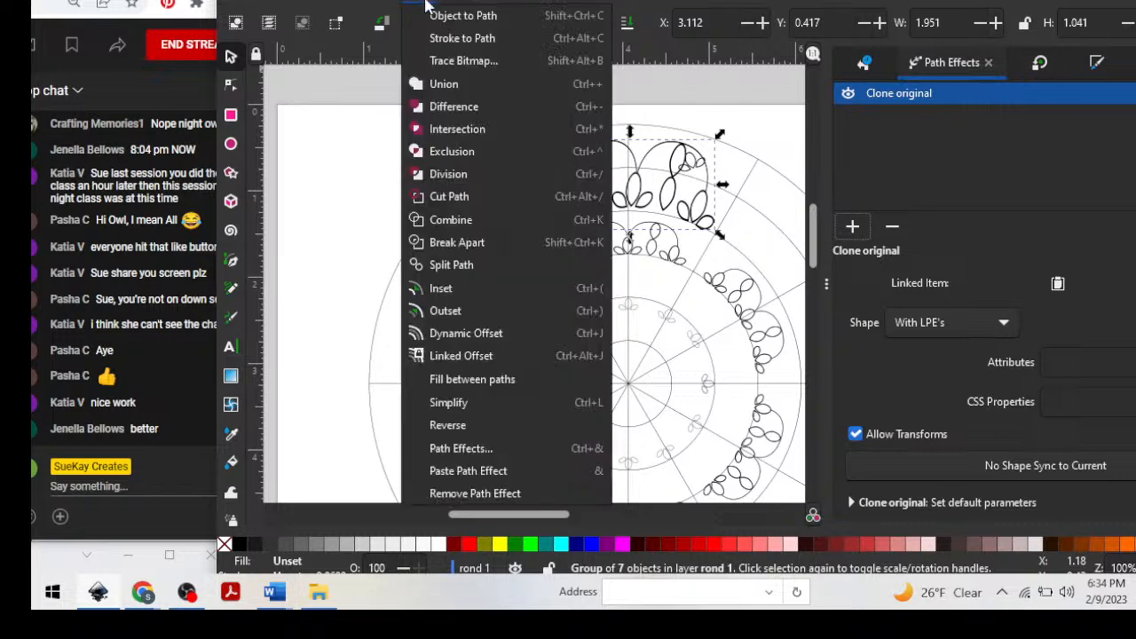
left_click(488, 473)
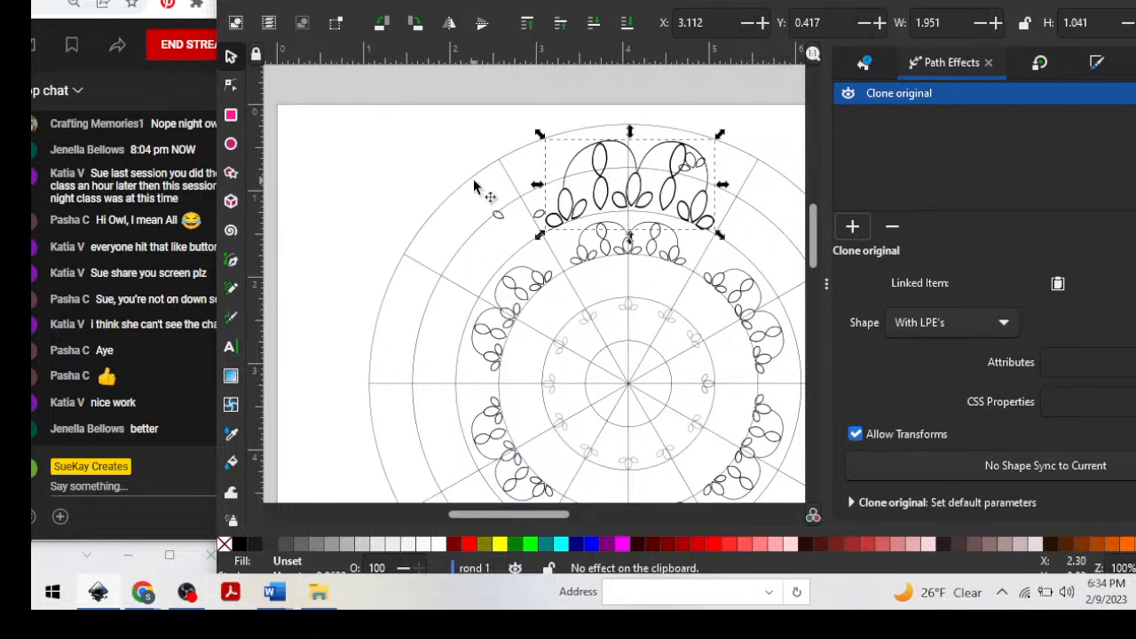
scroll(501, 182, "down", 3)
scroll(502, 186, "up", 5)
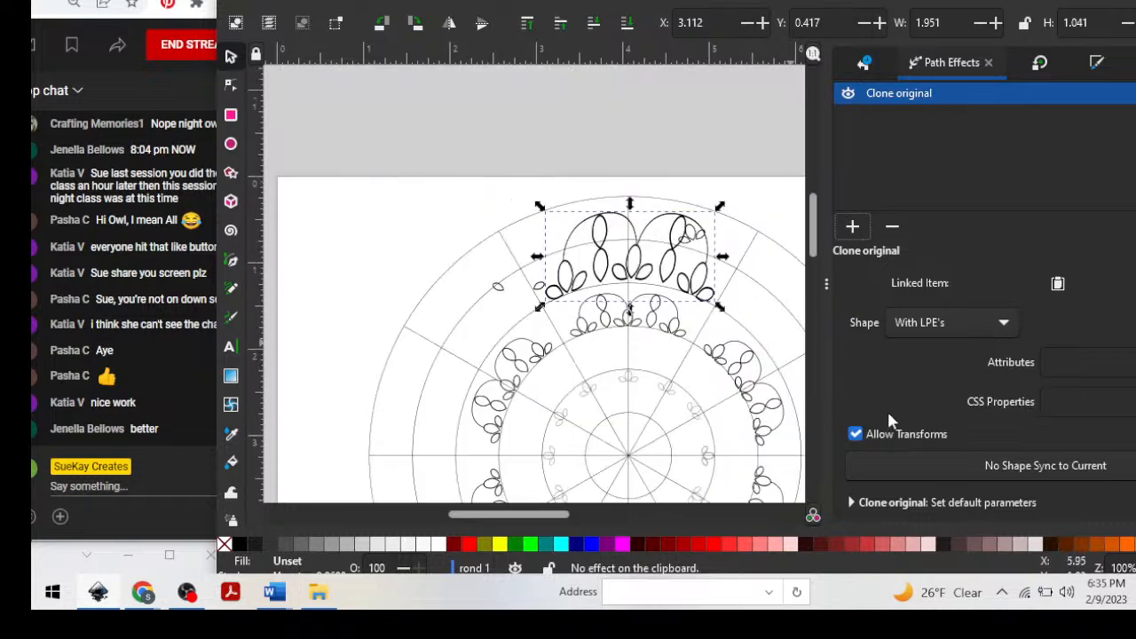
left_click(947, 62)
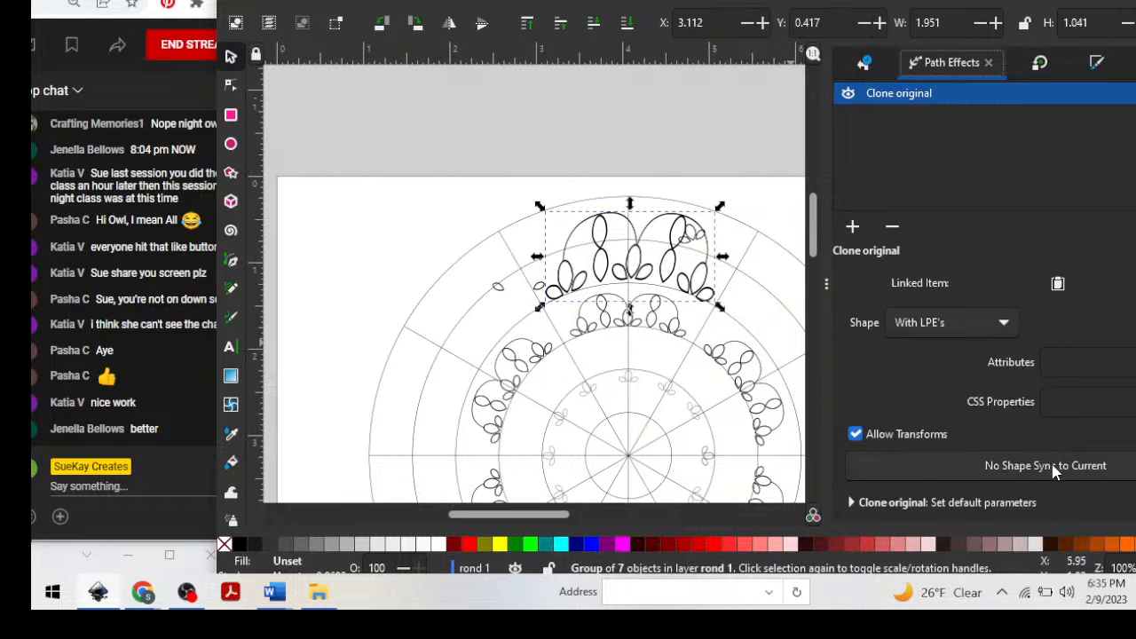
left_click_drag(798, 14, 726, 0)
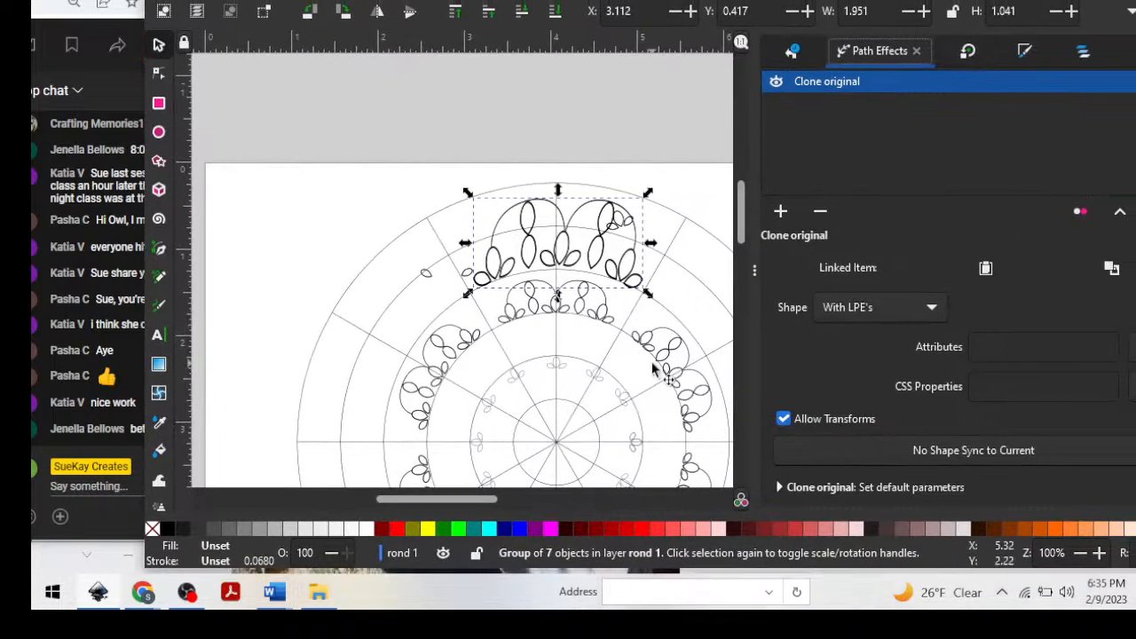
Apply the Pattern Along Path effect to the polar grid group.
left_click(657, 306)
left_click(657, 305)
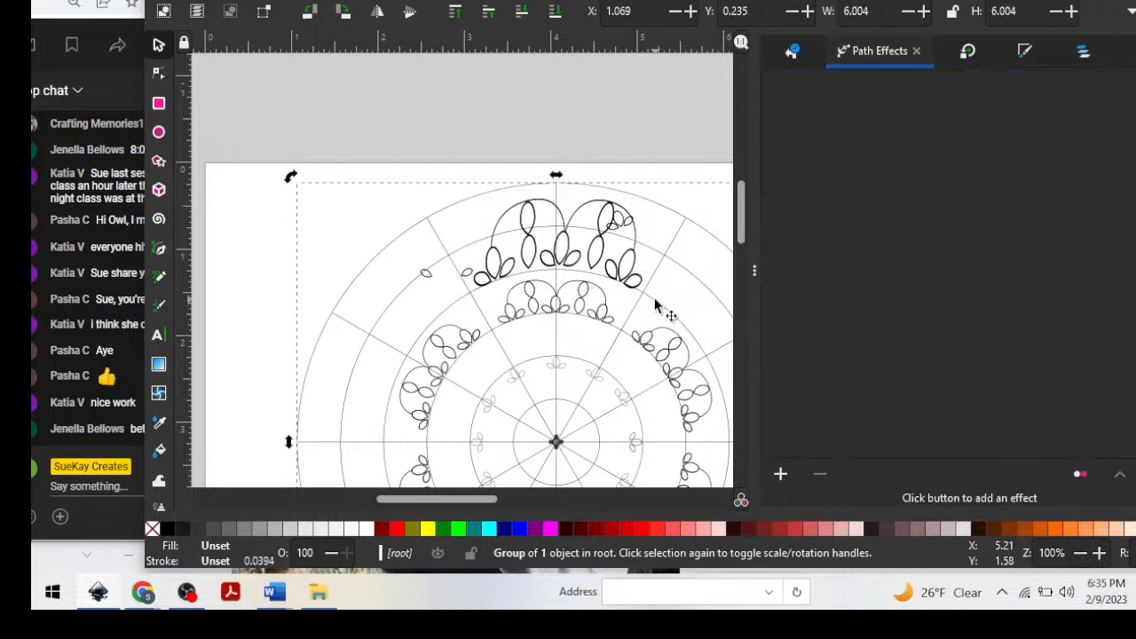
left_click(656, 305)
left_click(789, 479)
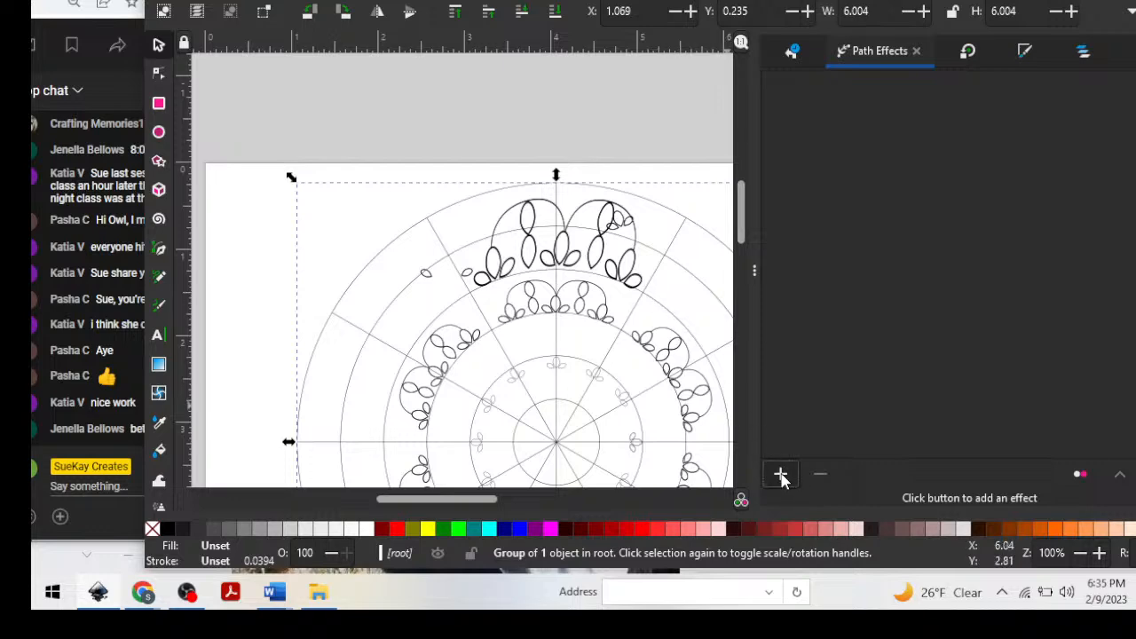
scroll(524, 301, "down", 15)
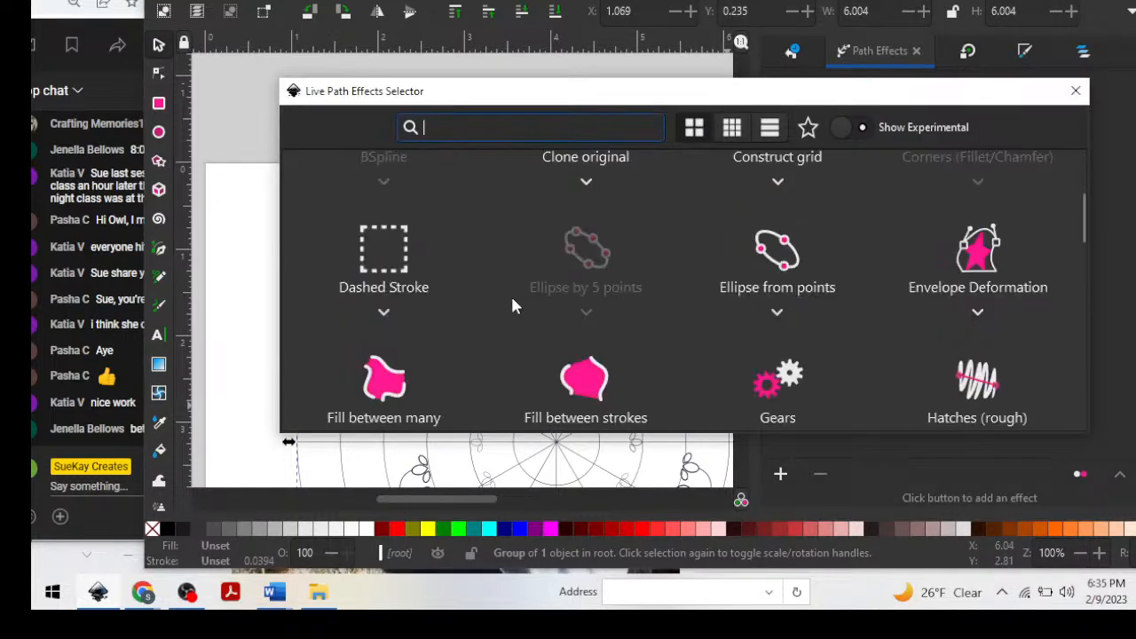
scroll(508, 307, "down", 3)
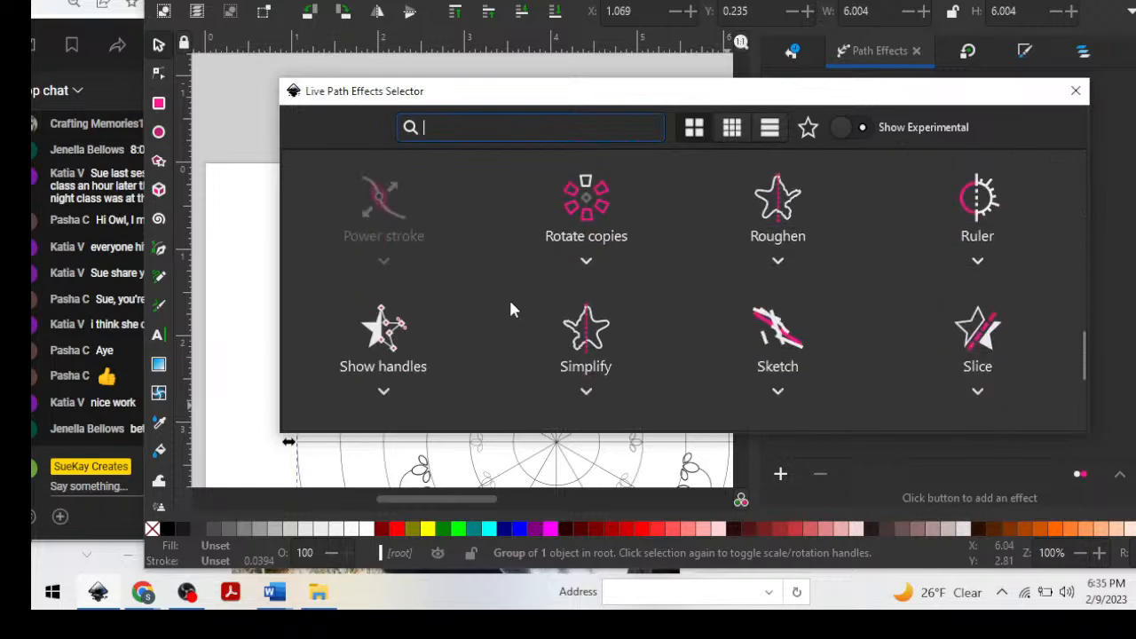
scroll(459, 314, "down", 3)
scroll(459, 314, "down", 3)
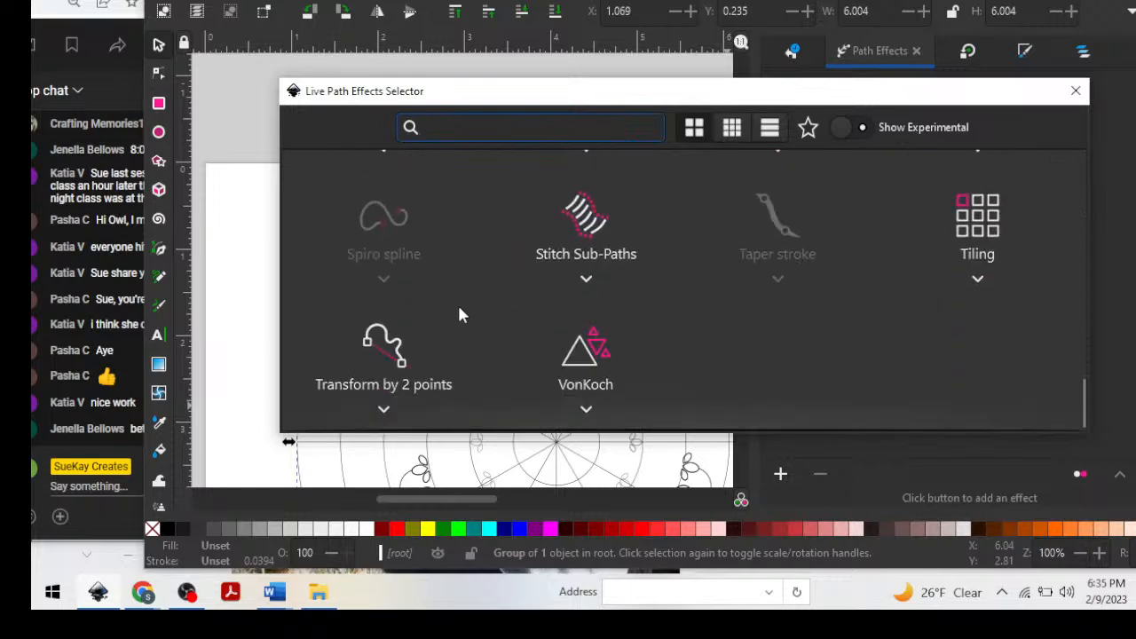
scroll(459, 314, "up", 4)
scroll(466, 311, "up", 6)
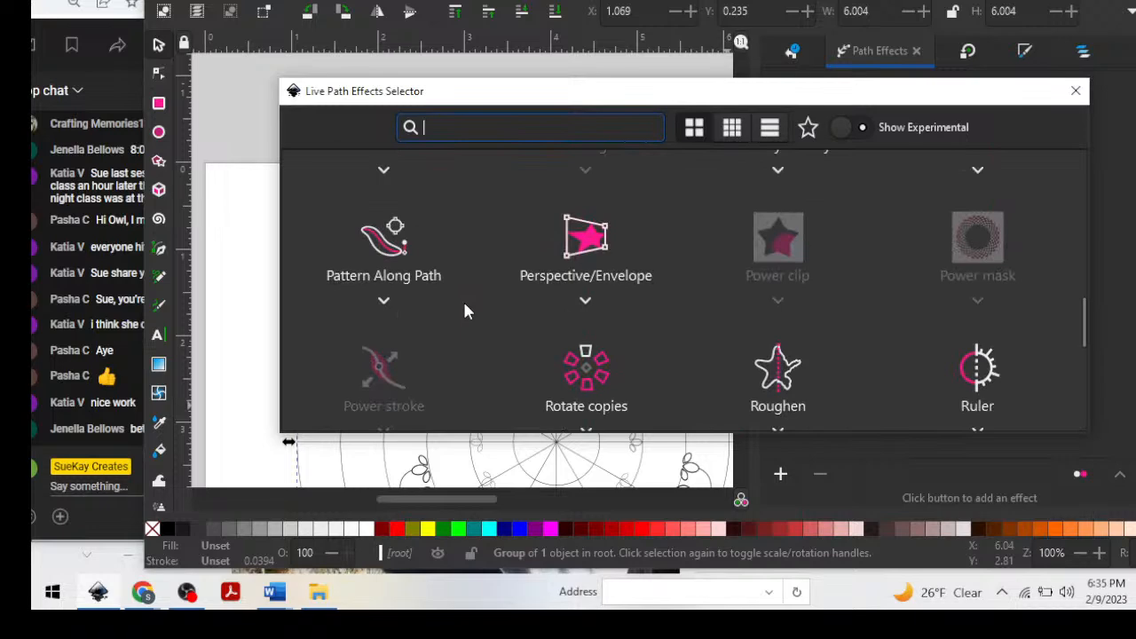
left_click(420, 251)
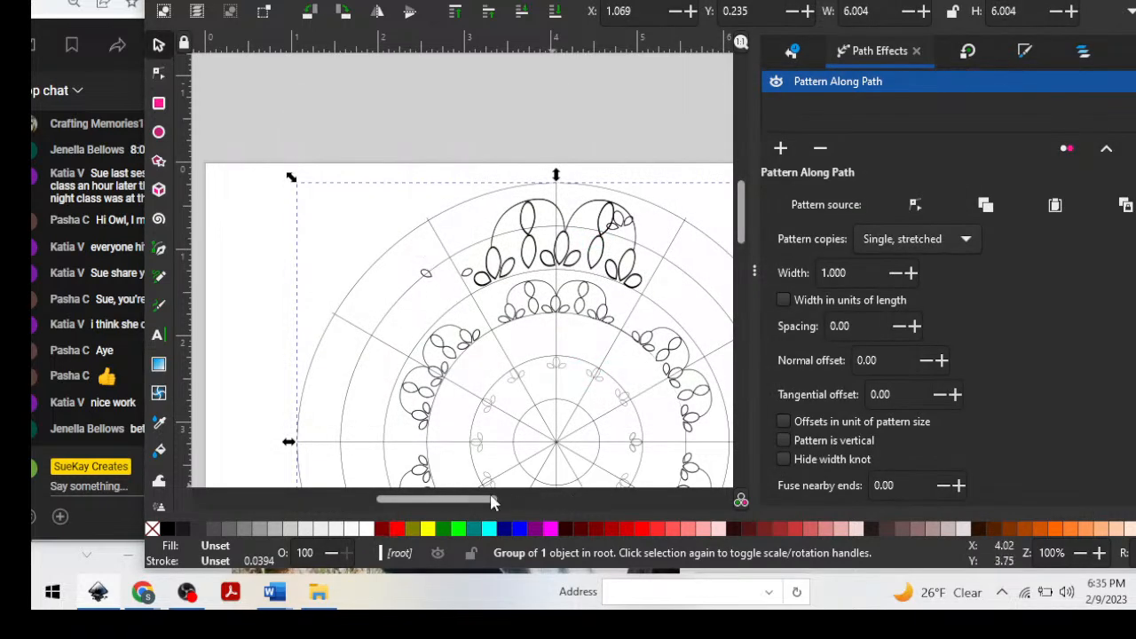
Try to link the clipboard item as the pattern source of the grid's Pattern Along Path effect.
left_click_drag(493, 503, 524, 502)
scroll(1042, 408, "down", 1)
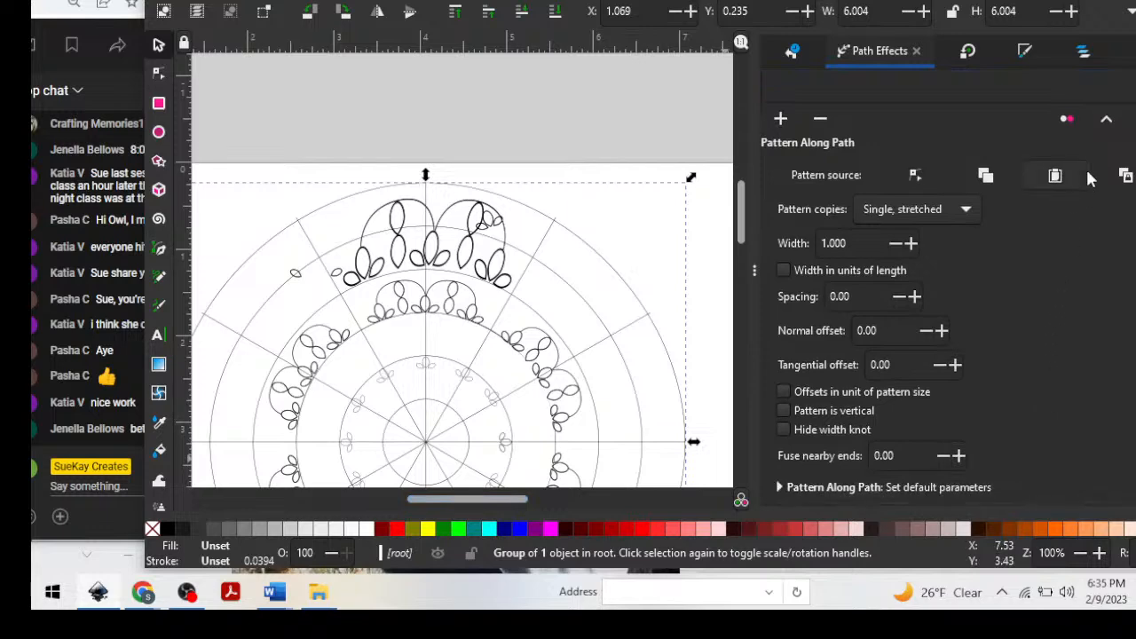
left_click(1124, 175)
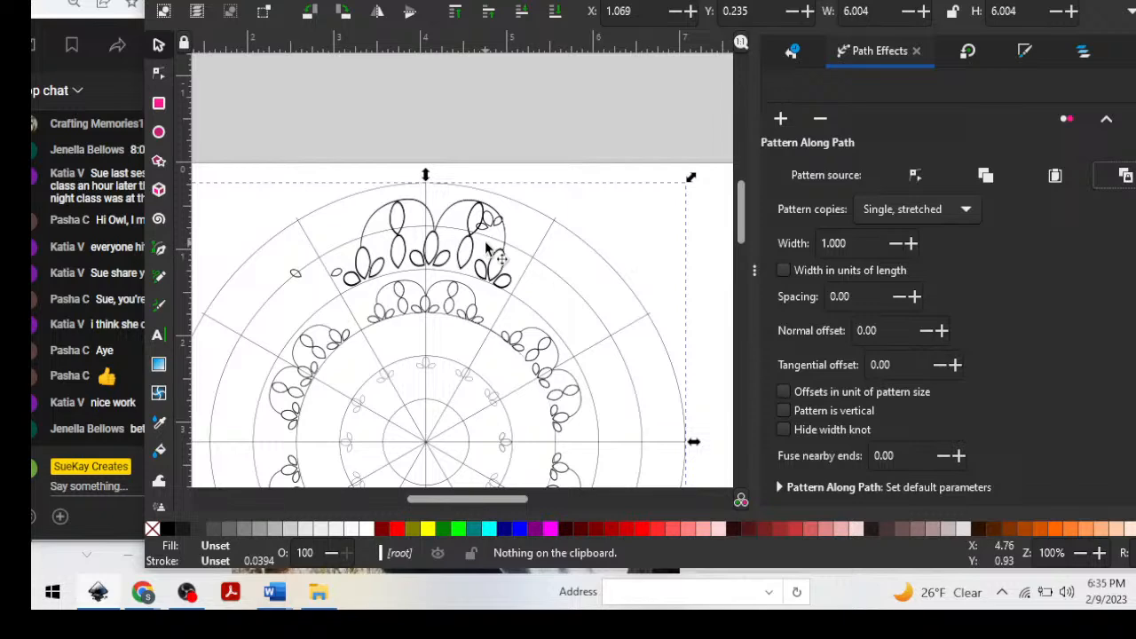
Reposition the polar grid group on the page beneath the motifs, at about X 0.986 and Y 0.475.
left_click_drag(485, 246, 594, 175)
key("minus")
key("minus")
key("minus")
key("minus")
key("minus")
key("minus")
key("minus")
key("minus")
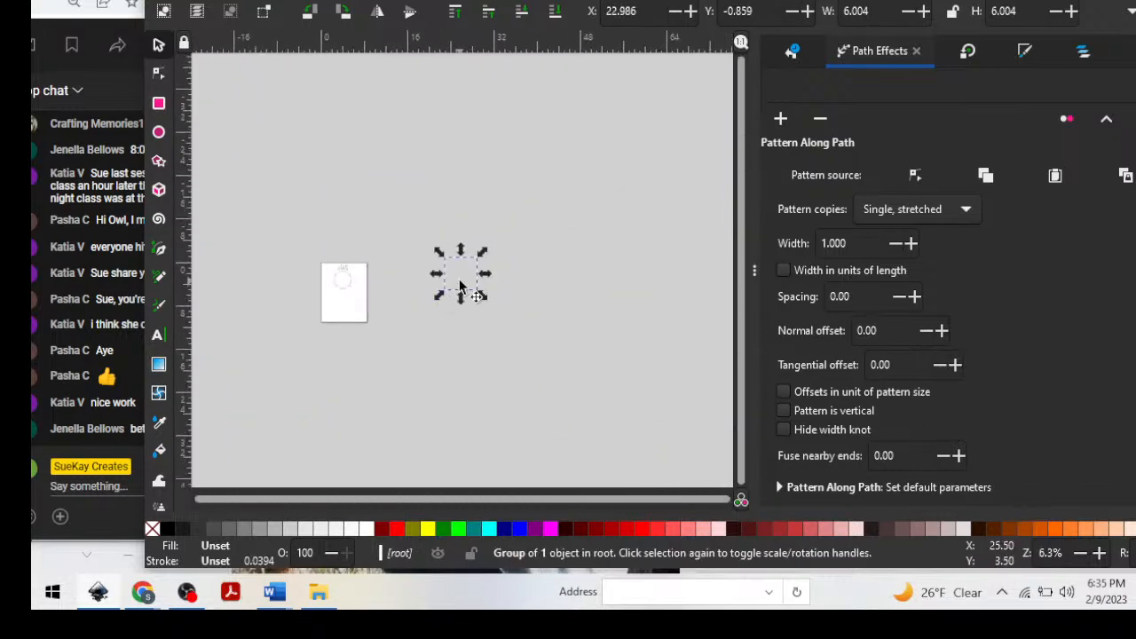
left_click_drag(462, 285, 335, 295)
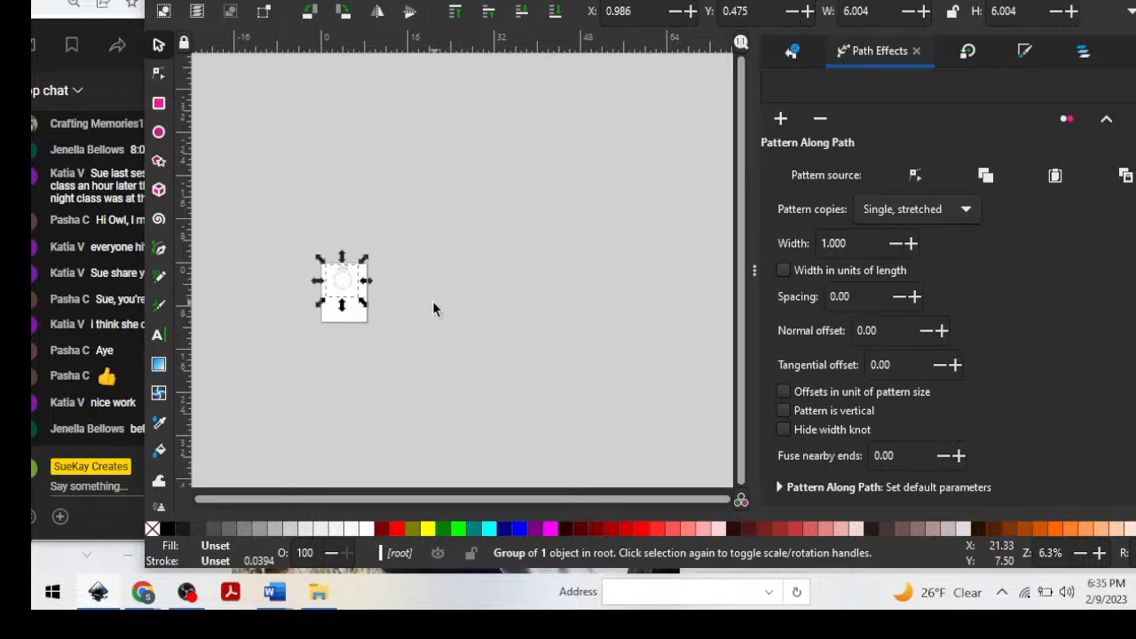
key("plus")
key("plus")
key("plus")
left_click_drag(485, 501, 290, 489)
key("plus")
key("plus")
key("plus")
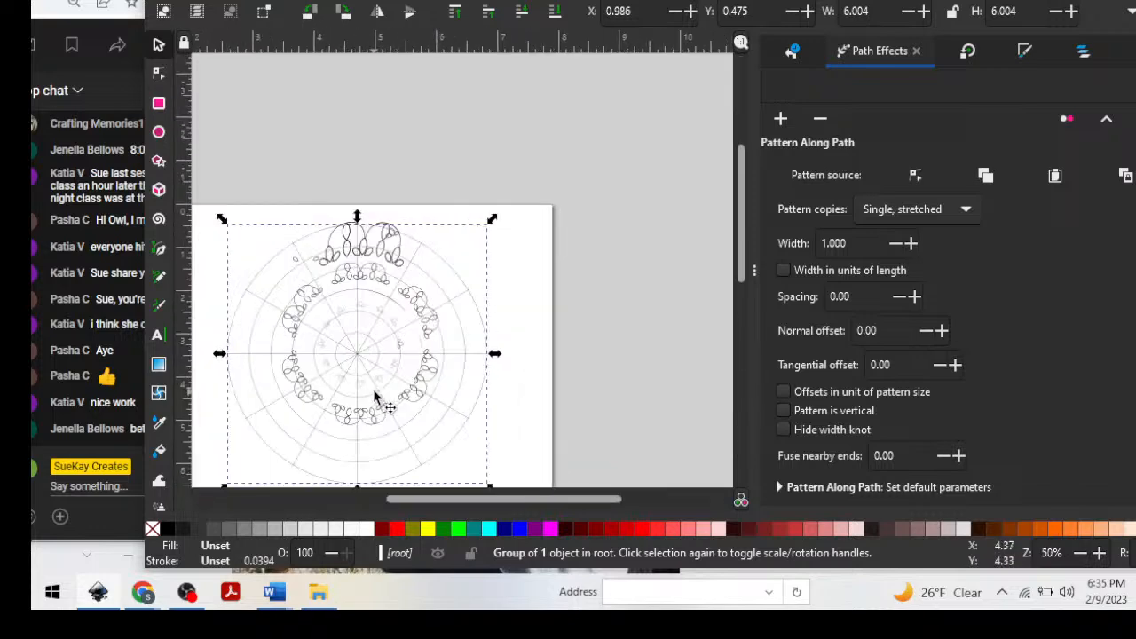
key("plus")
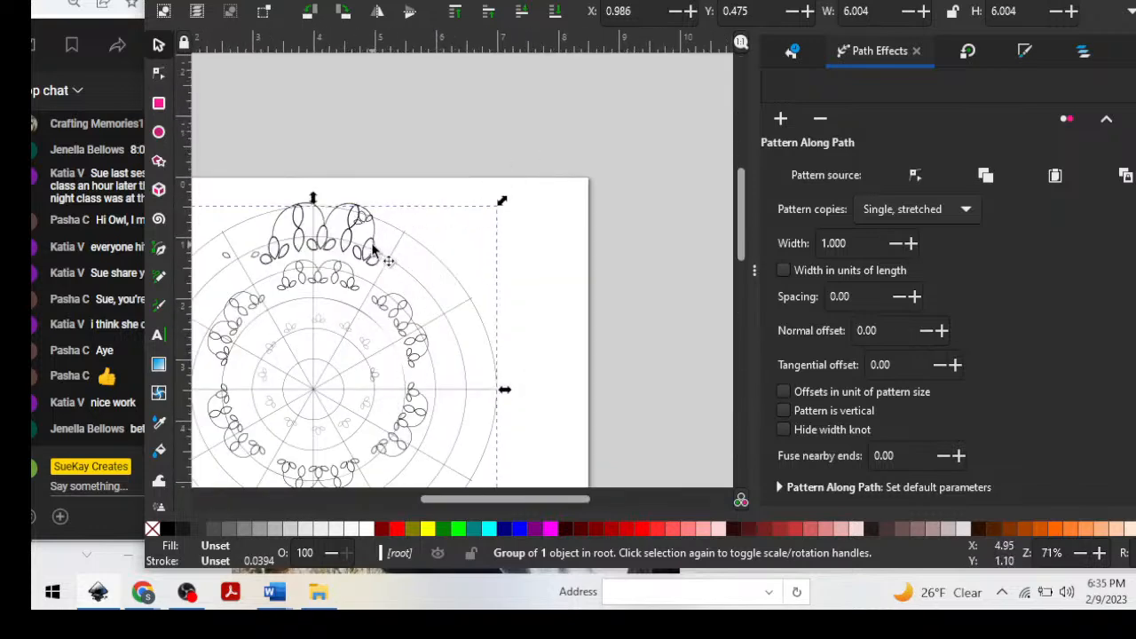
Move the stray small petal cluster off the page and place the enlarged double-scallop motif at the top of the outer ring.
mouse_move(373, 252)
left_mouse_down()
mouse_move(469, 200)
mouse_move(588, 207)
mouse_move(569, 180)
mouse_move(471, 135)
left_mouse_up()
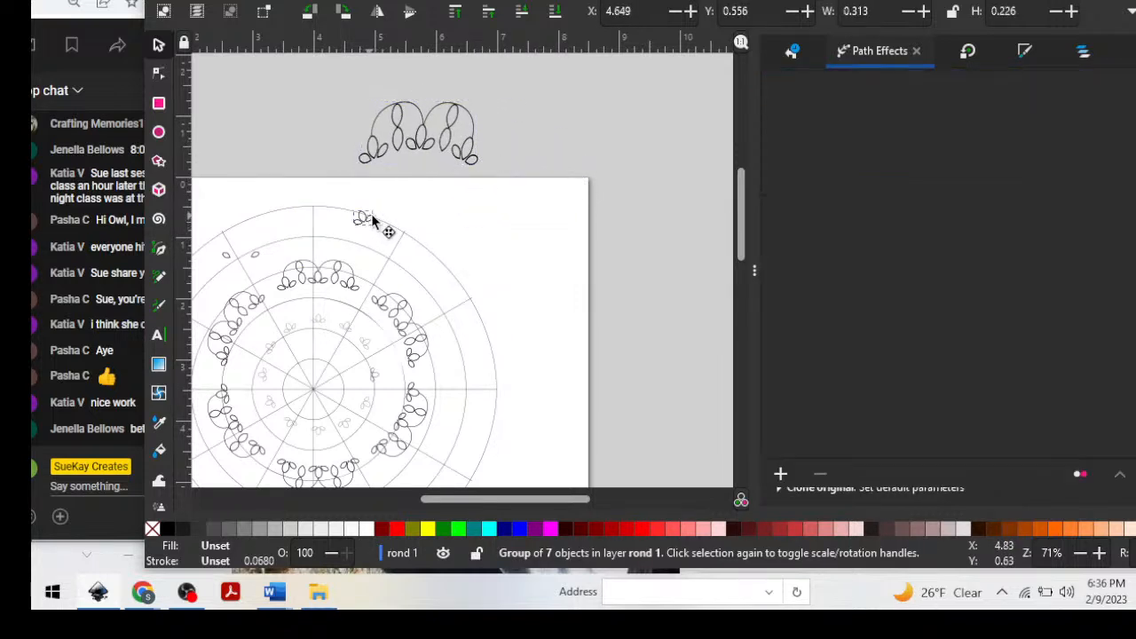
left_click_drag(373, 222, 684, 192)
mouse_move(417, 163)
left_mouse_down()
mouse_move(306, 235)
mouse_move(329, 256)
mouse_move(321, 264)
left_mouse_up()
mouse_move(322, 264)
left_mouse_down()
mouse_move(312, 253)
mouse_move(325, 254)
mouse_move(321, 264)
left_mouse_up()
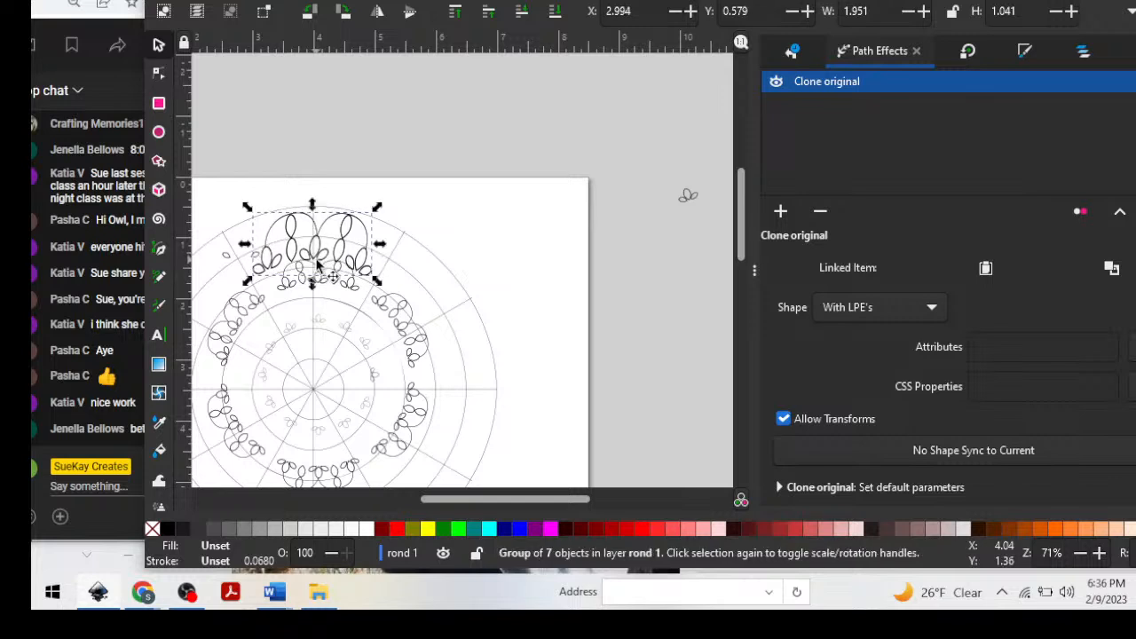
Clone the enlarged double-scallop motif in place and rotate the clone slightly to follow the outer ring.
left_click(401, 254, "alt")
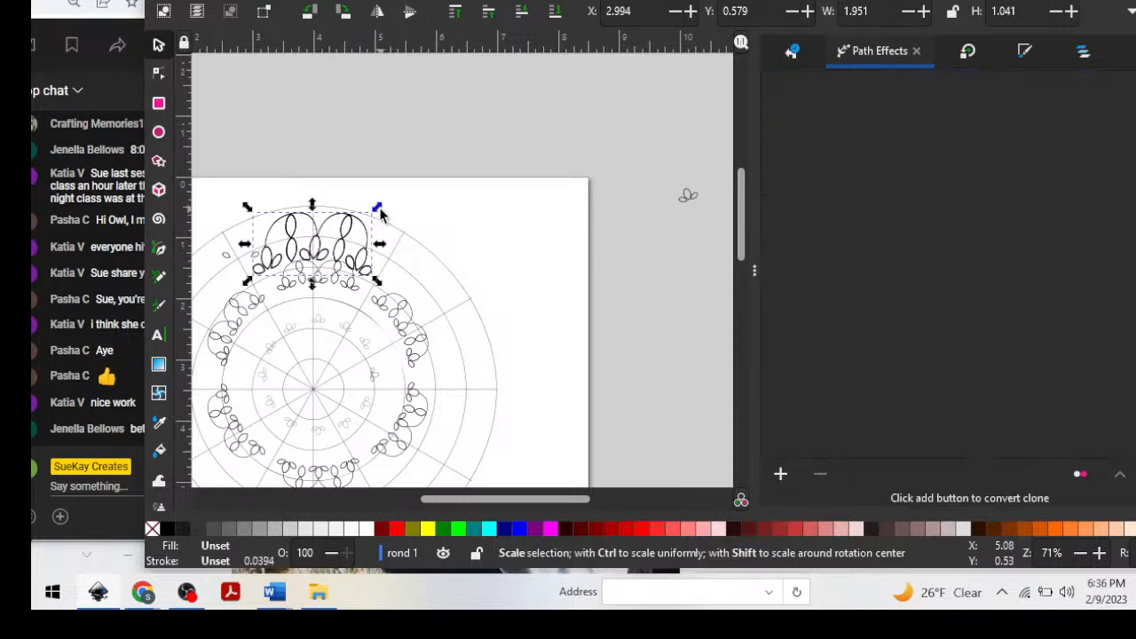
left_click(364, 231)
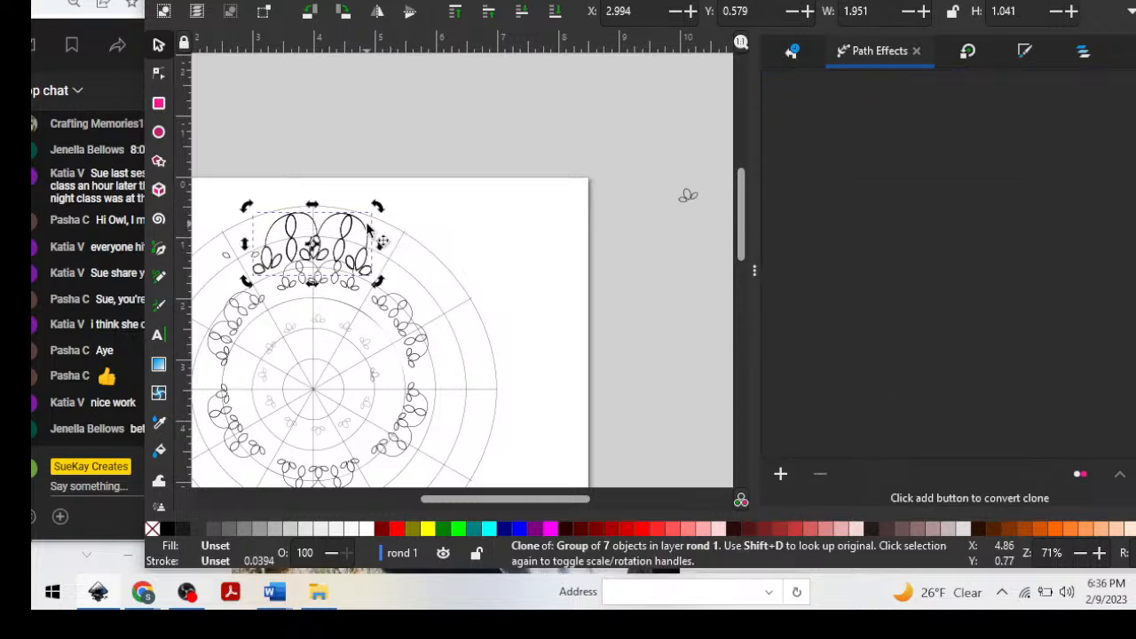
key("space")
left_click_drag(393, 223, 379, 223)
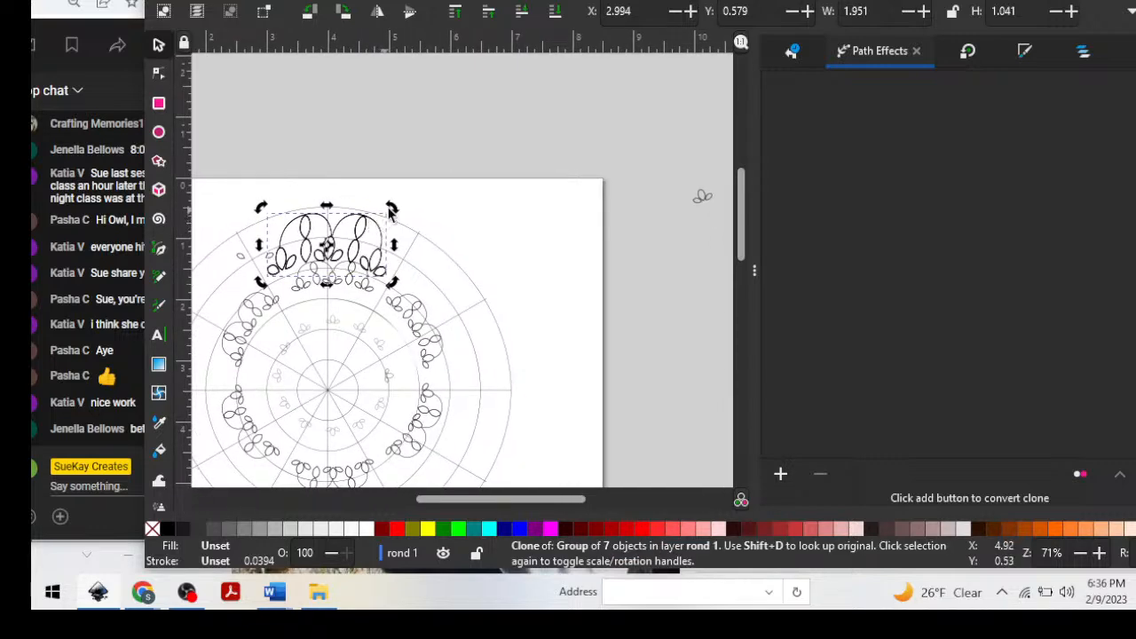
mouse_move(390, 211)
left_mouse_down()
mouse_move(399, 227)
mouse_move(396, 203)
left_mouse_up()
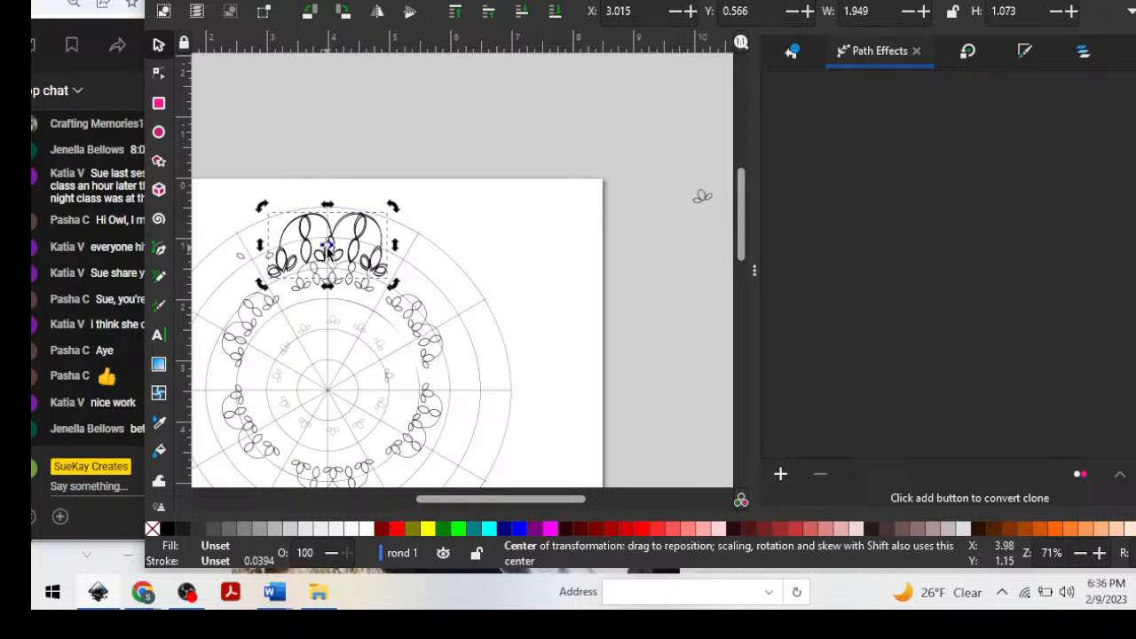
Move the clone's rotation centre to the grid's centre and repeat rotated clones clockwise around the outer ring.
mouse_move(328, 253)
left_mouse_down()
mouse_move(328, 401)
mouse_move(330, 390)
left_mouse_up()
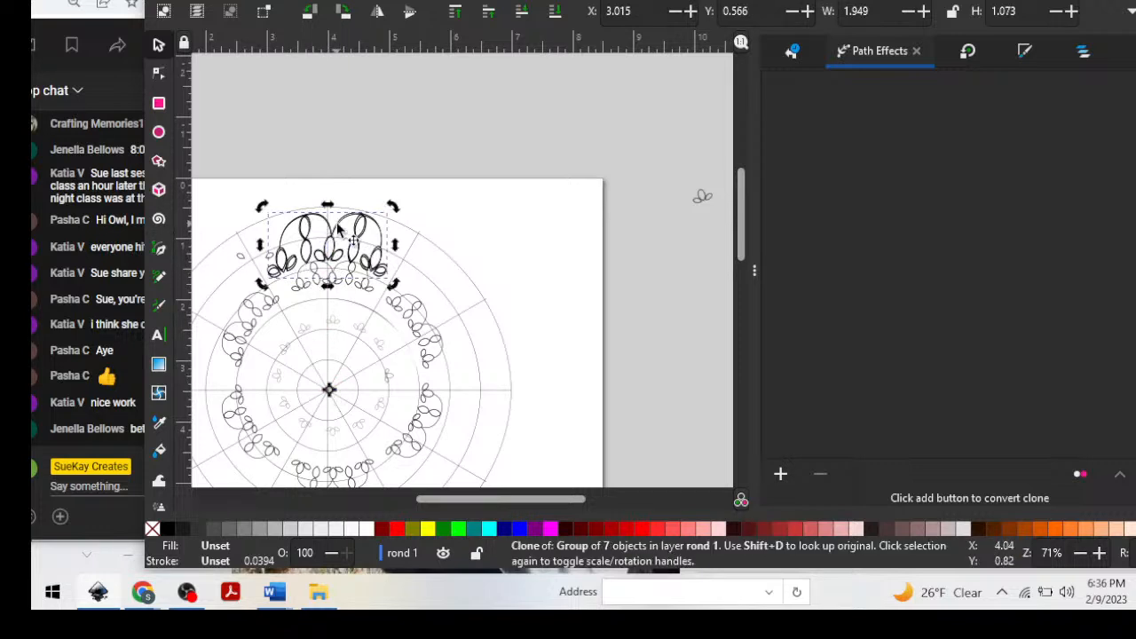
mouse_move(361, 232)
left_mouse_down()
mouse_move(446, 233)
mouse_move(421, 244)
mouse_move(384, 229)
left_mouse_up()
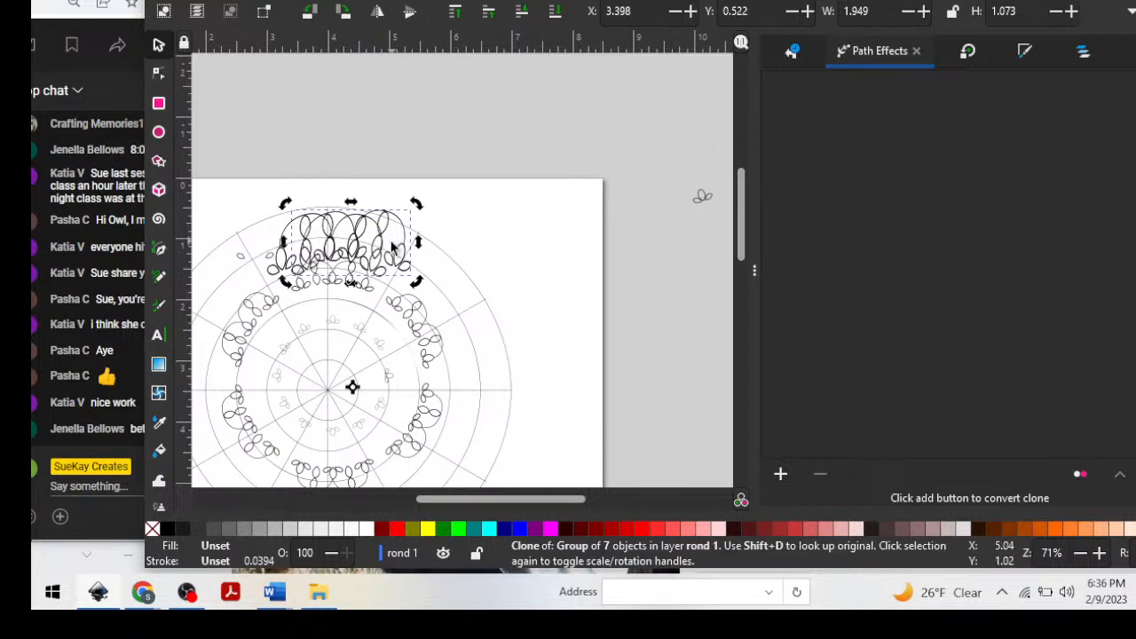
key("ctrl+z")
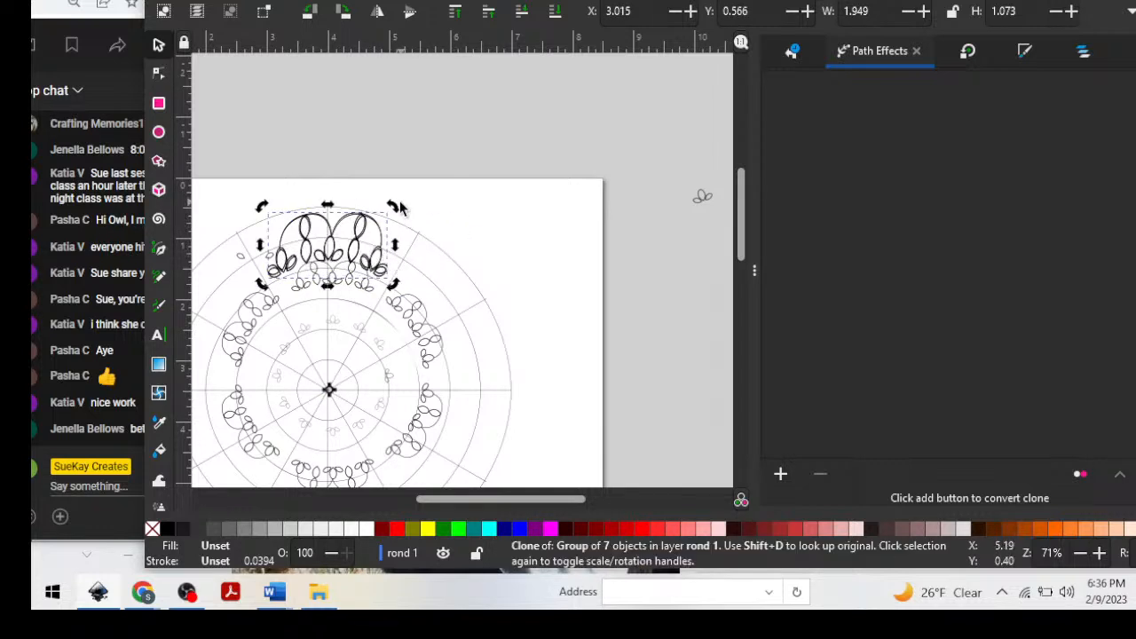
mouse_move(397, 213)
left_mouse_down()
mouse_move(527, 289)
mouse_move(550, 330)
mouse_move(573, 452)
mouse_move(530, 304)
mouse_move(543, 327)
mouse_move(538, 317)
mouse_move(545, 520)
mouse_move(556, 454)
mouse_move(532, 504)
mouse_move(393, 491)
mouse_move(458, 334)
mouse_move(440, 325)
left_mouse_up()
scroll(616, 271, "up", 5)
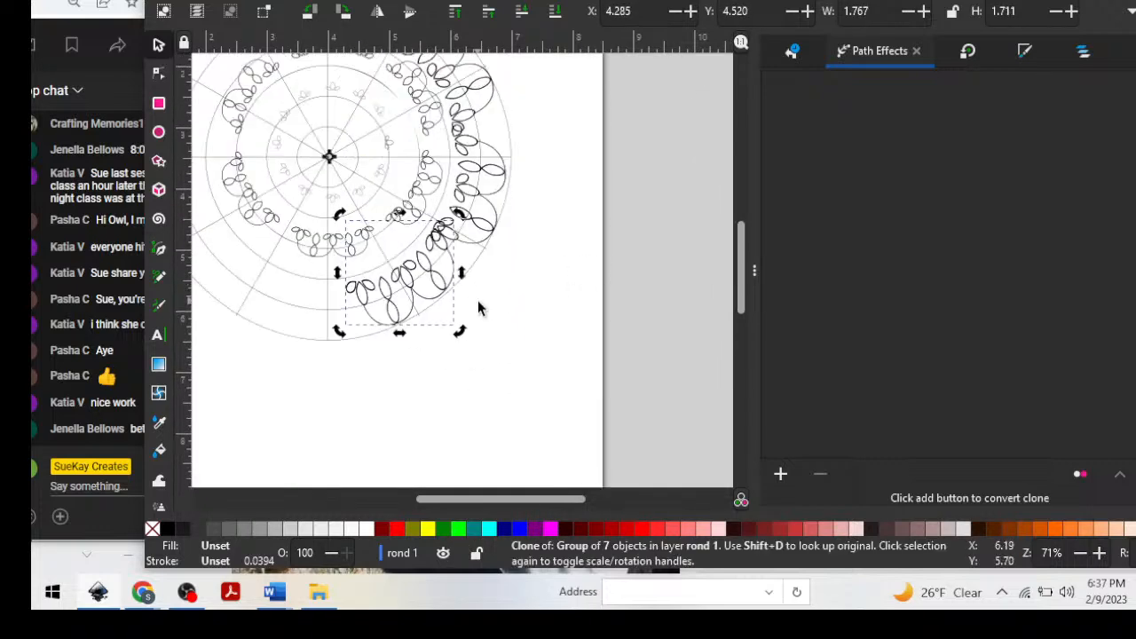
Shift and rotate the last double-scallop clone so it fits the lower-right part of the outer ring, at about X 3.857 and Y 4.820.
left_click_drag(416, 271, 404, 282)
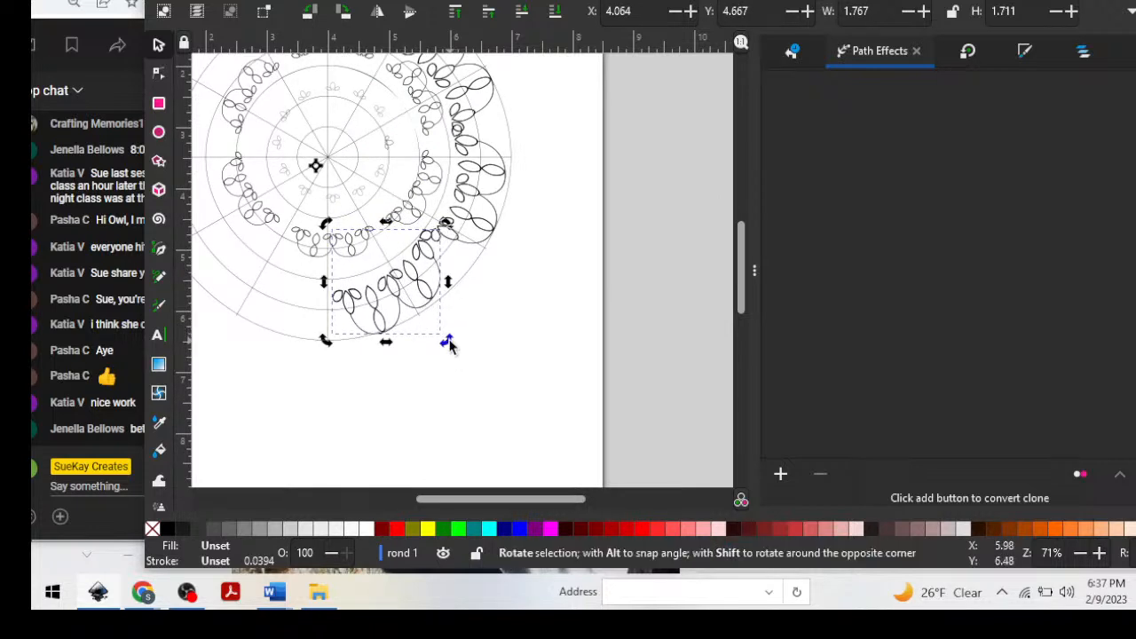
left_click_drag(449, 346, 437, 352)
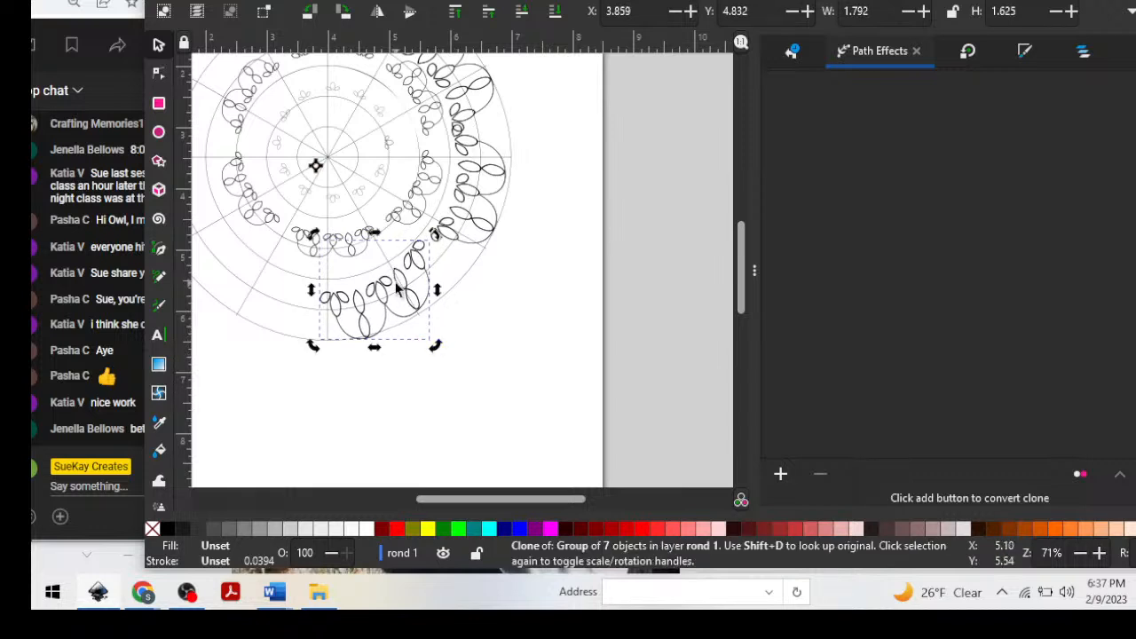
left_click_drag(422, 268, 421, 269)
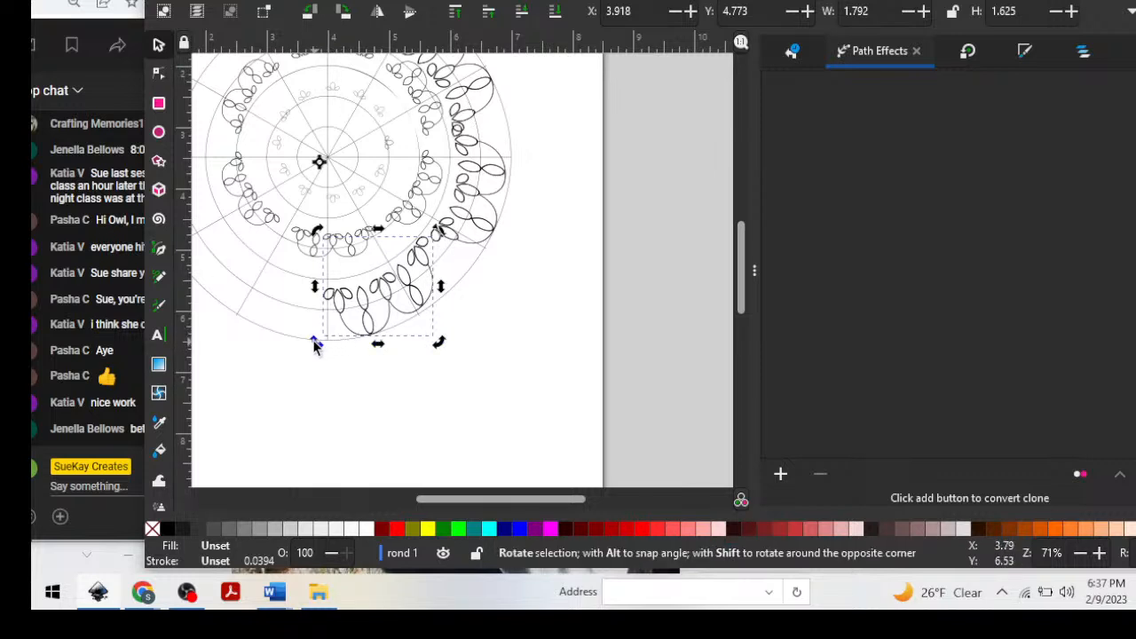
mouse_move(313, 346)
left_mouse_down()
mouse_move(294, 325)
mouse_move(225, 301)
mouse_move(322, 286)
mouse_move(312, 293)
left_mouse_up()
left_click(571, 257)
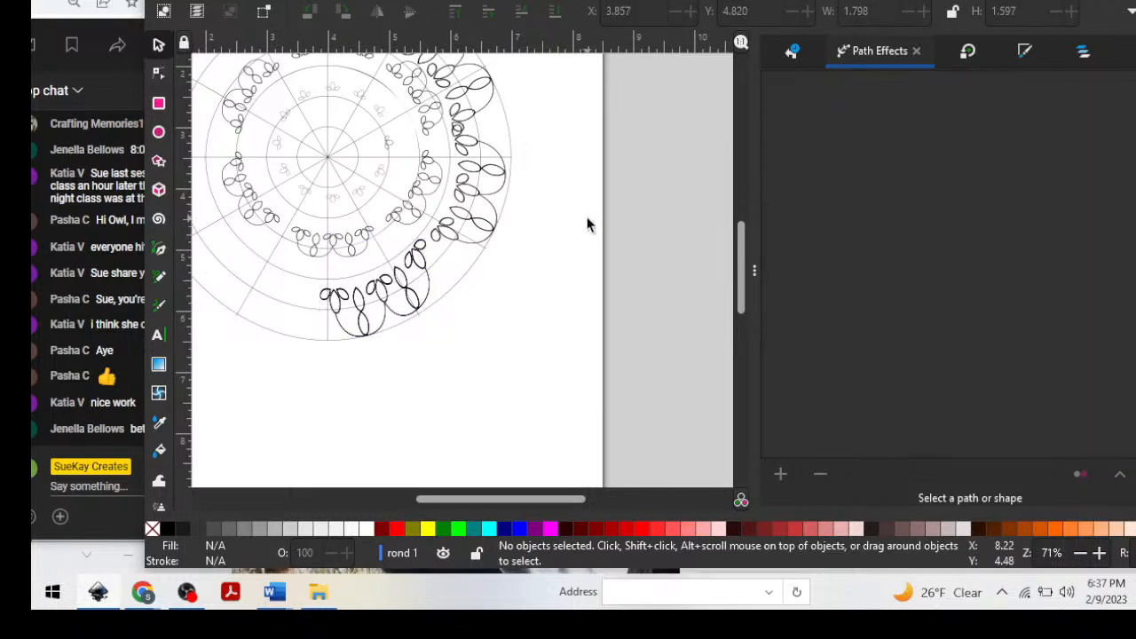
Try to delete the original double-scallop motif at the top of the outer ring.
scroll(586, 224, "up", 5)
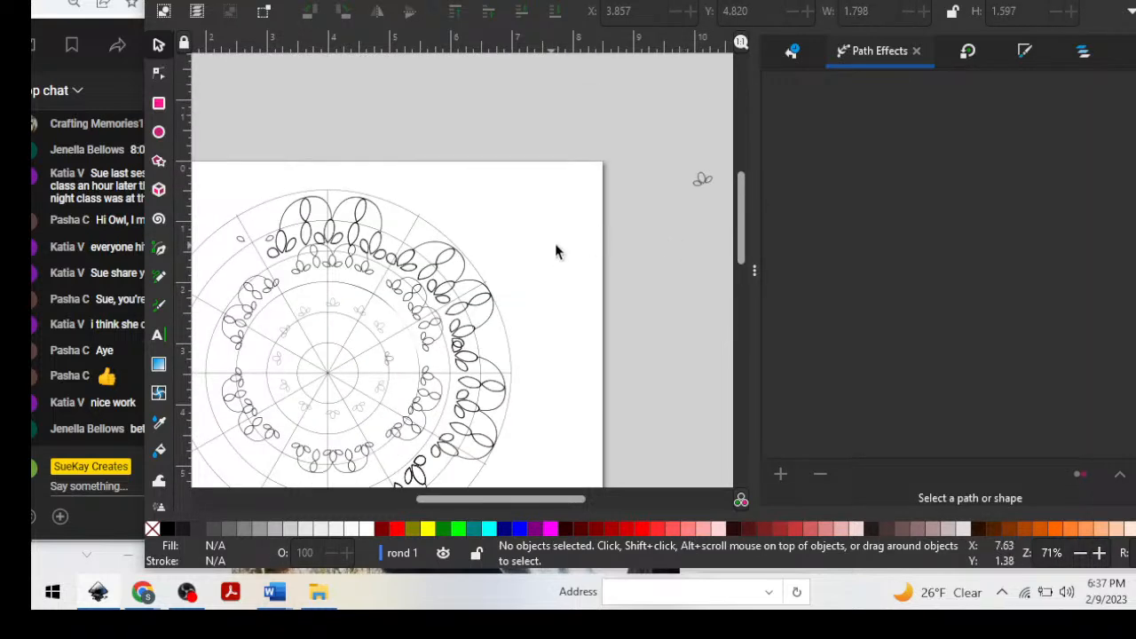
scroll(545, 252, "up", 2)
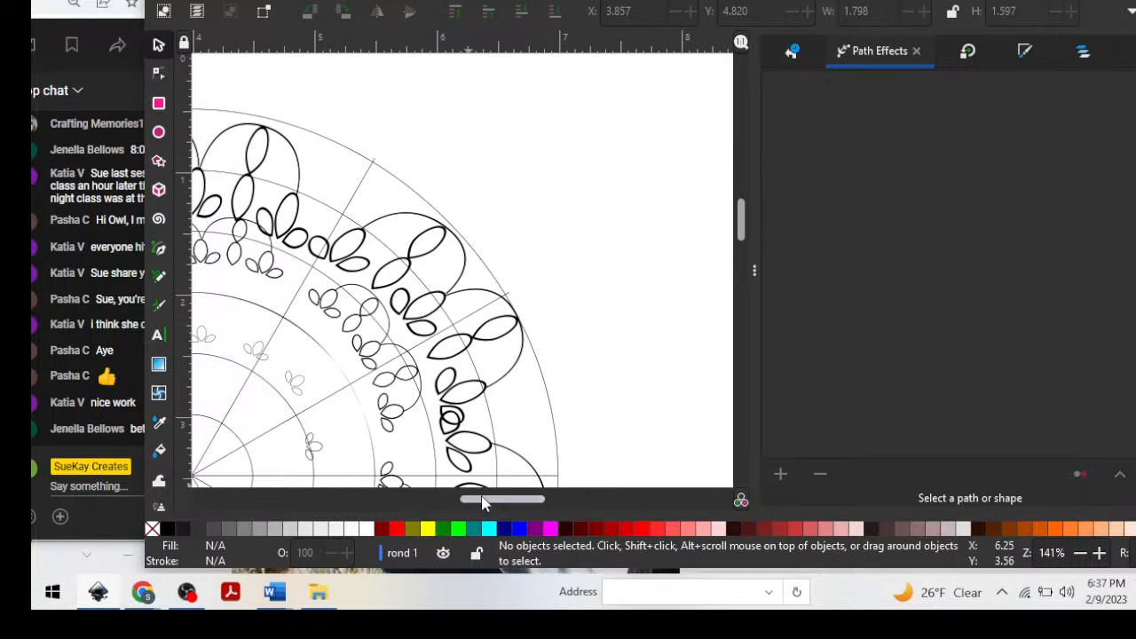
left_click_drag(482, 503, 441, 498)
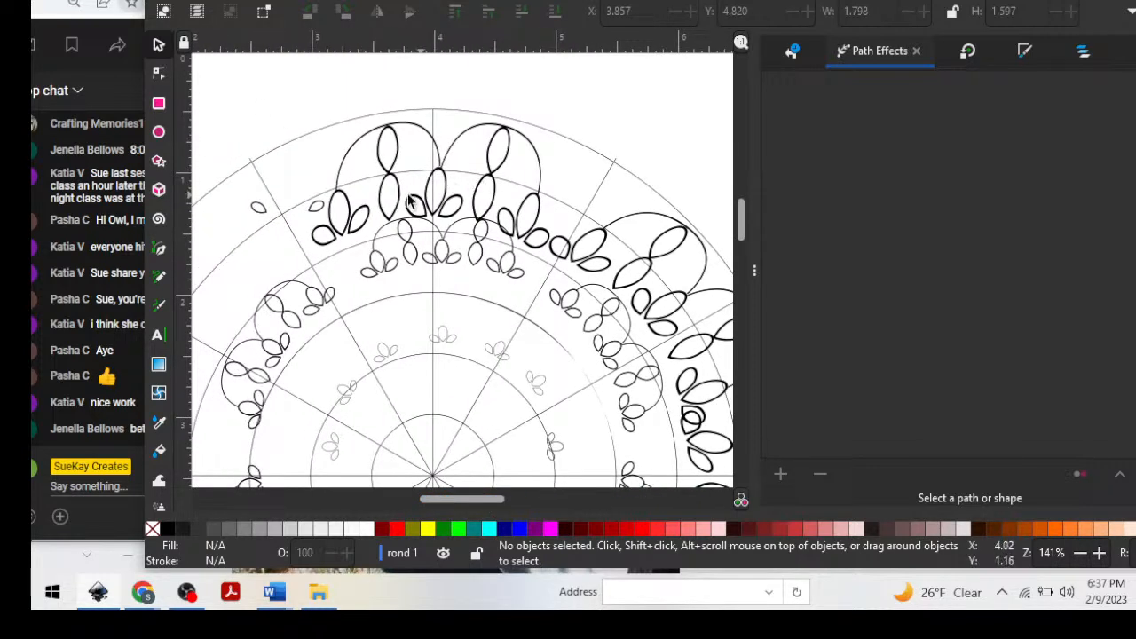
left_click(441, 184)
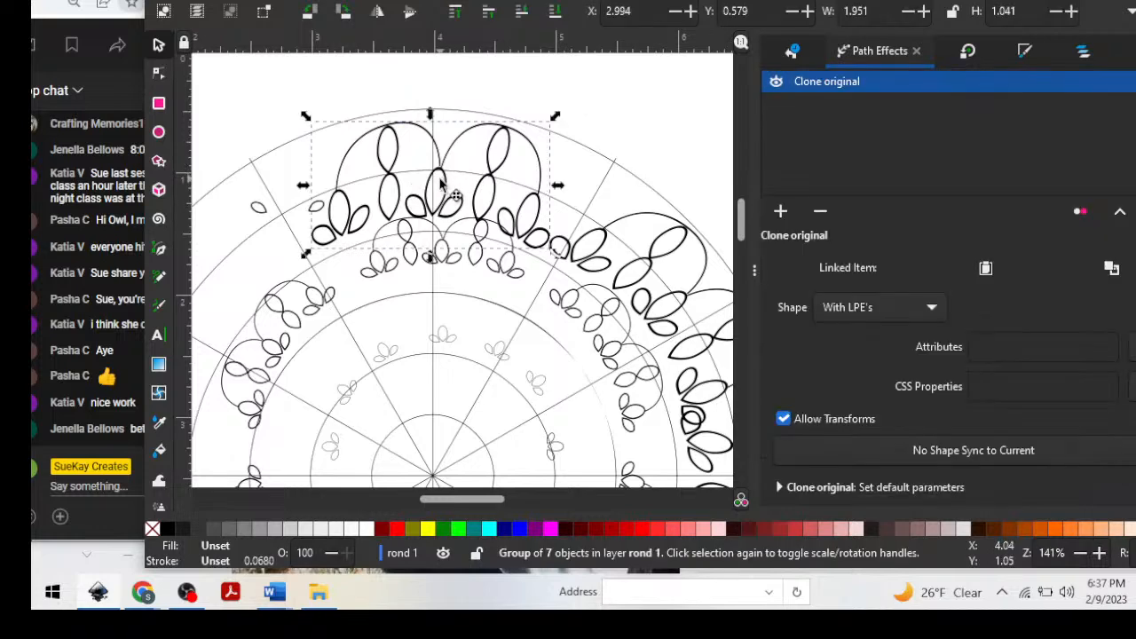
left_click(554, 102)
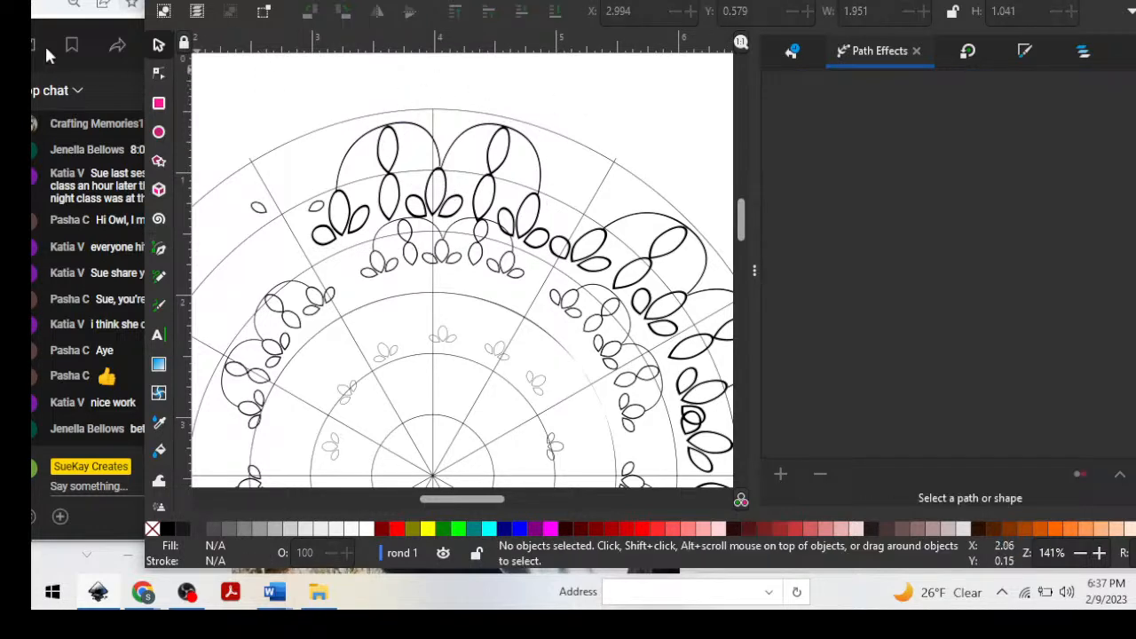
left_click(395, 147)
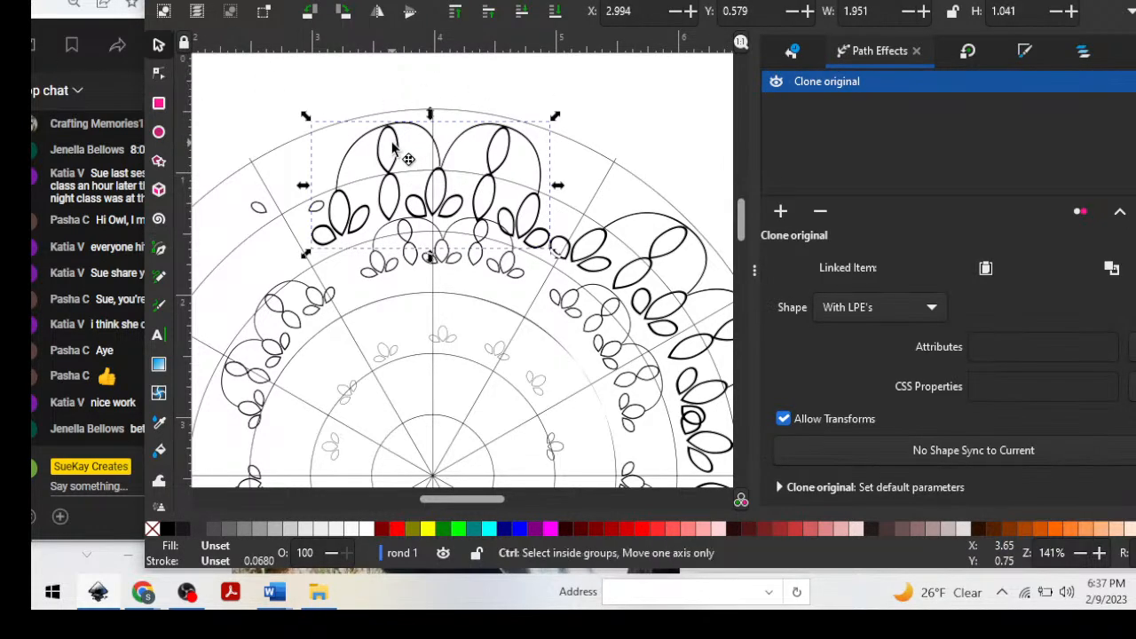
key("Delete")
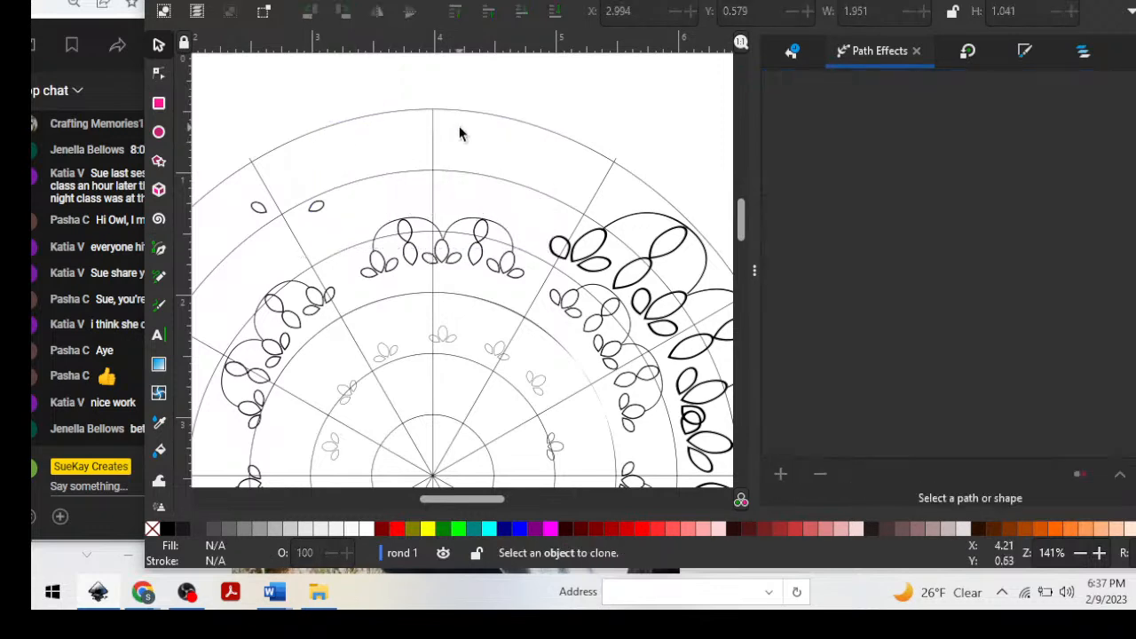
key("ctrl")
key("ctrl+z")
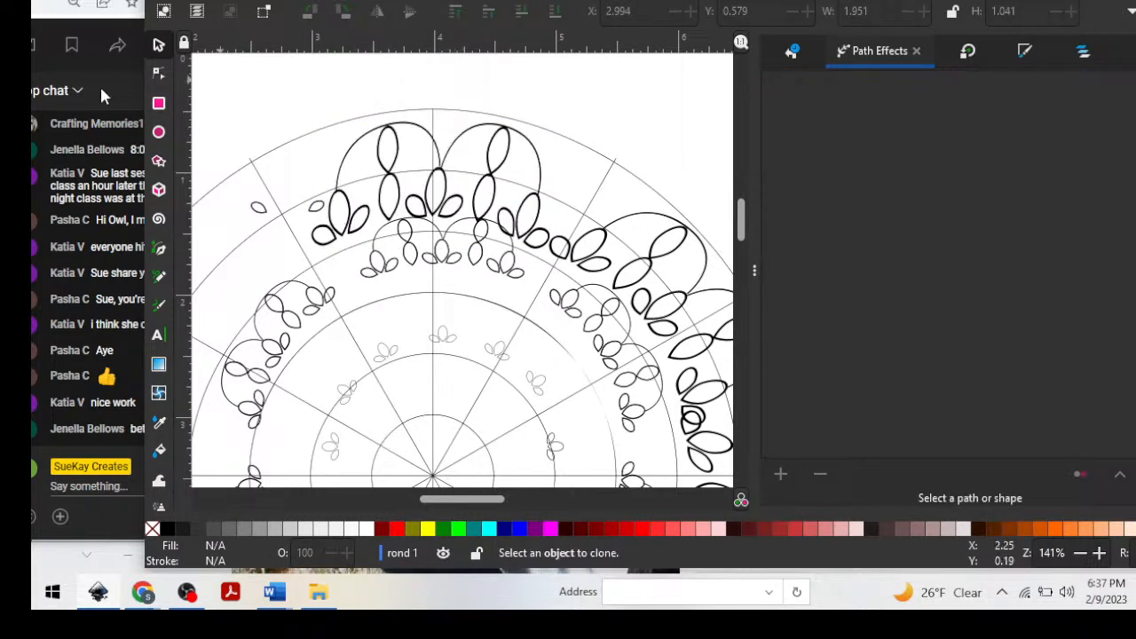
Inspect the nodes of the right-hand scallop arc and the left upper petal in the top motif.
left_click(158, 73)
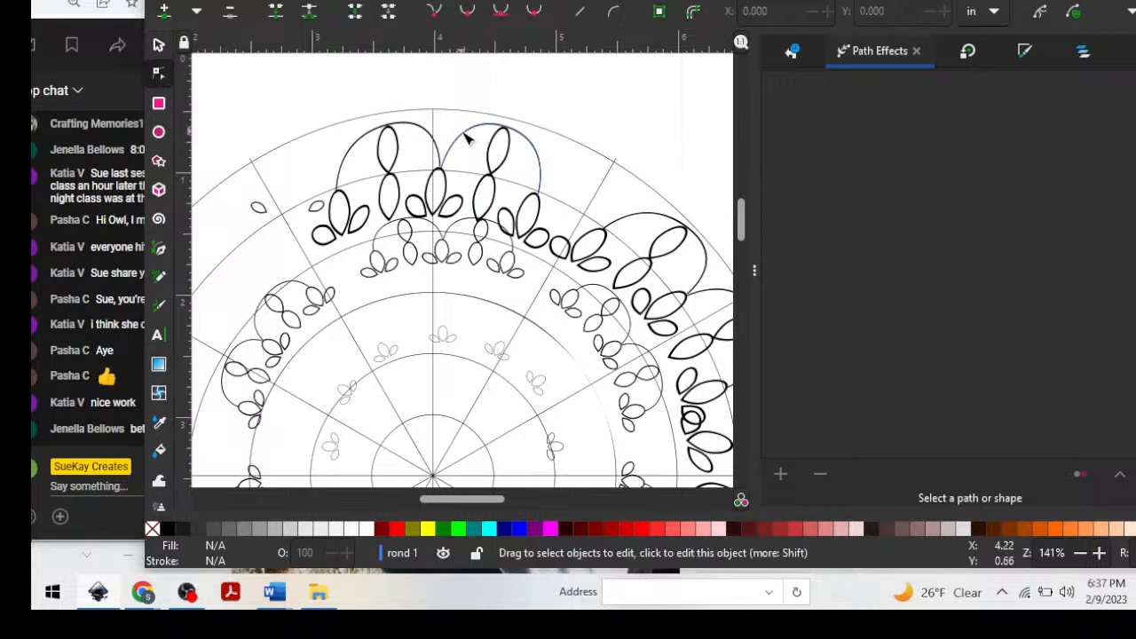
left_click(467, 135)
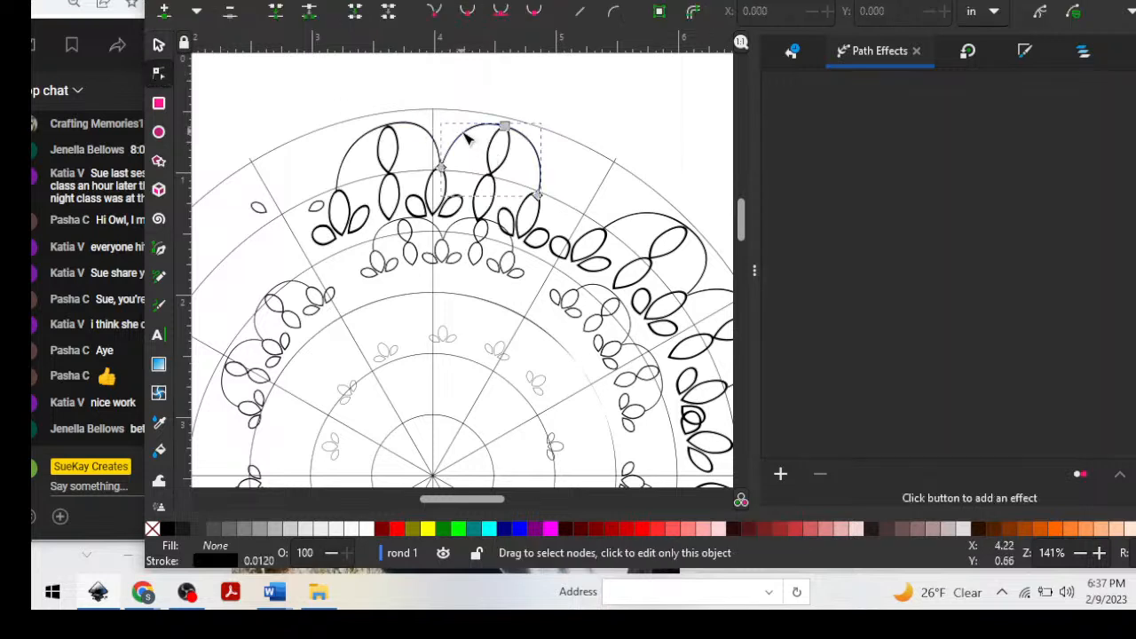
left_click(397, 161)
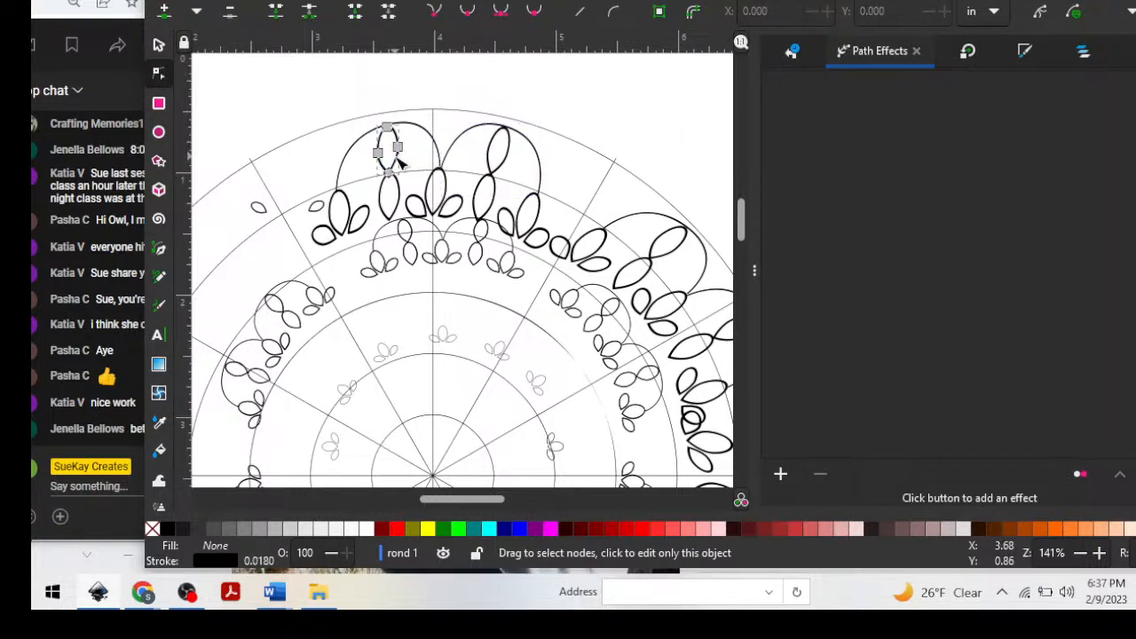
left_click_drag(396, 160, 323, 77)
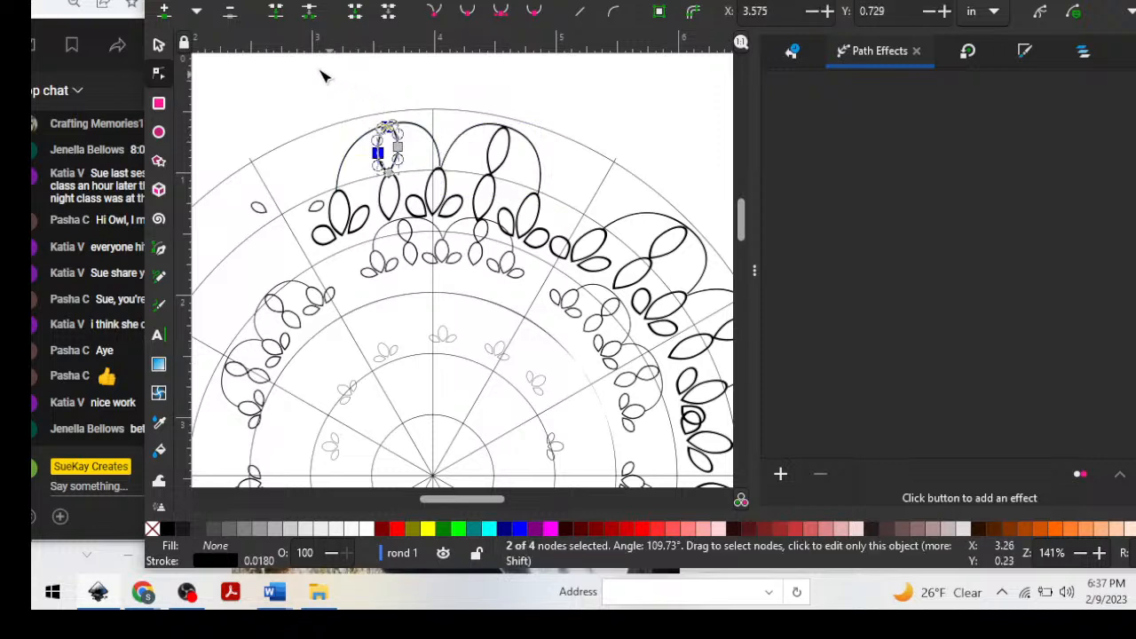
left_click(159, 46)
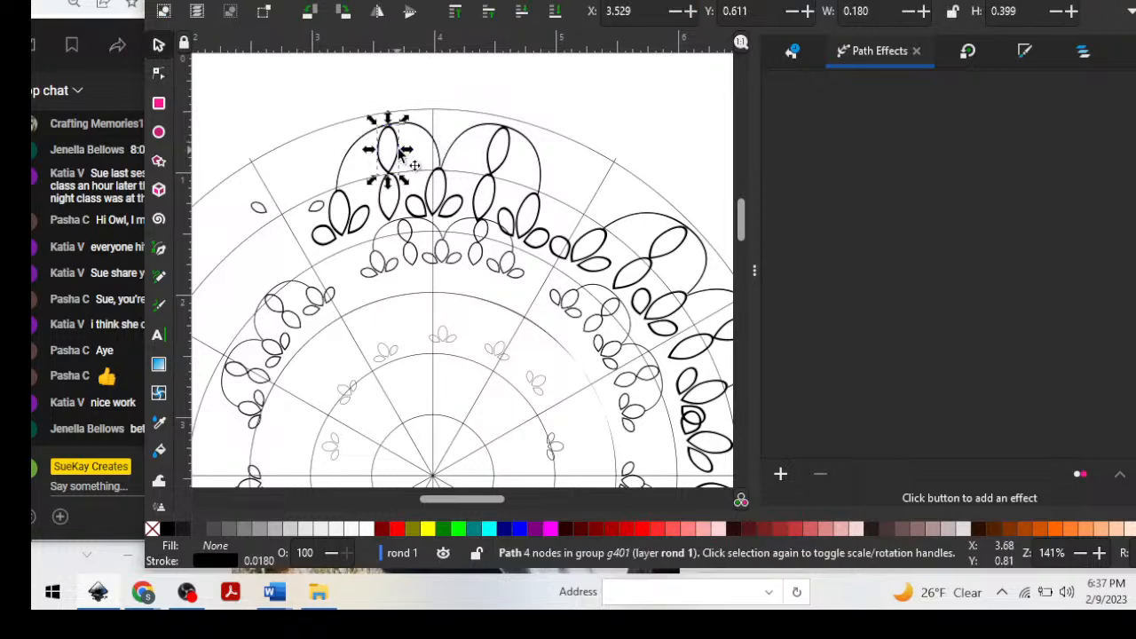
Ungroup the double-scallop motif at the top of the outer ring into its separate parts.
left_click(401, 153)
left_click(398, 155)
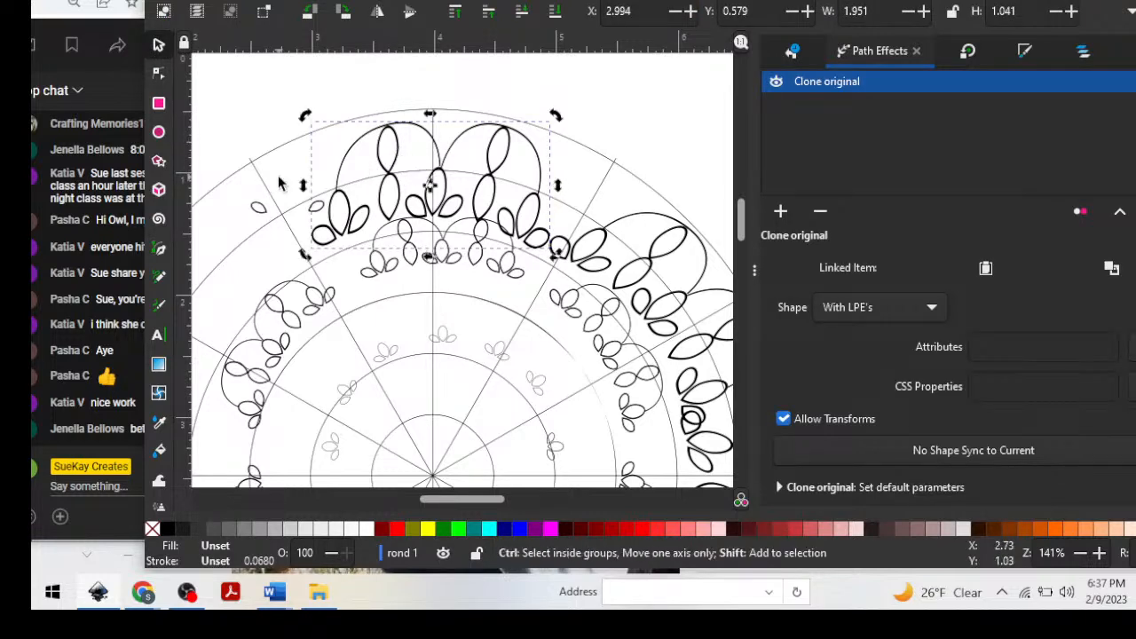
key("ctrl+shift+g")
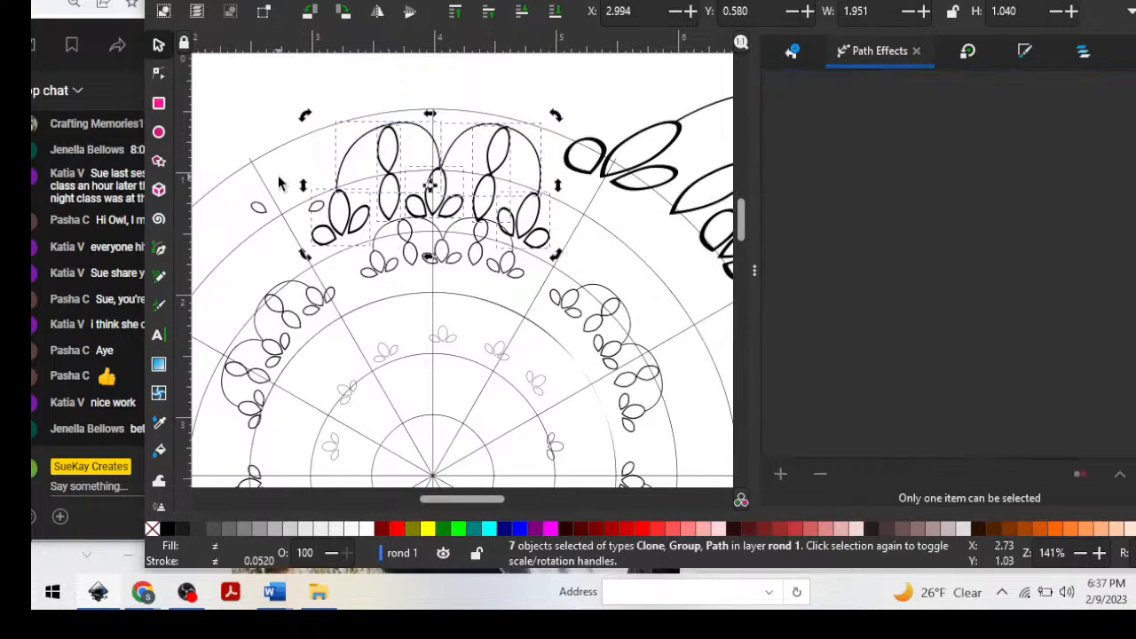
Move the oversized scallop group beside the mandala farther away, to about X 5.993 and Y -0.108.
left_click(650, 100)
left_click_drag(612, 184, 739, 122)
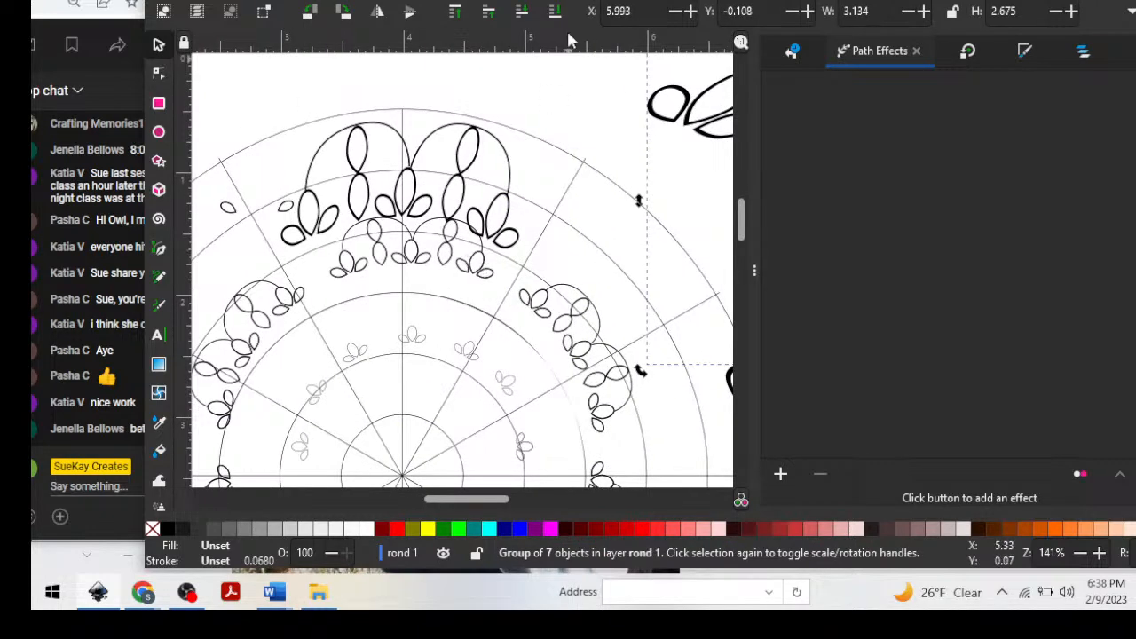
left_click_drag(567, 0, 610, 0)
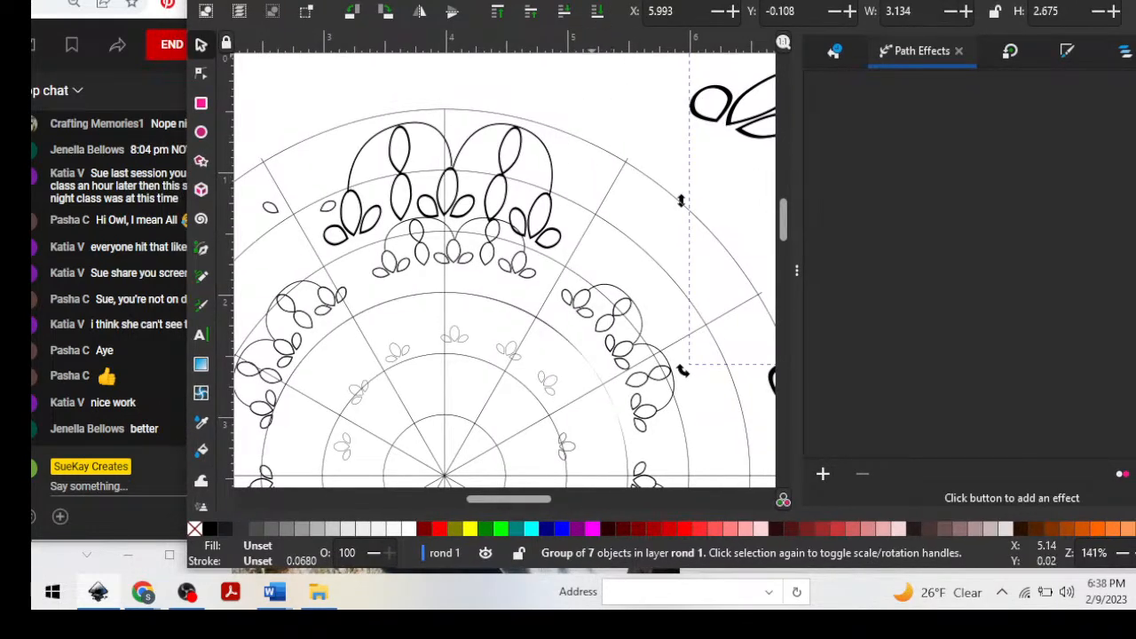
left_click_drag(592, 0, 590, 9)
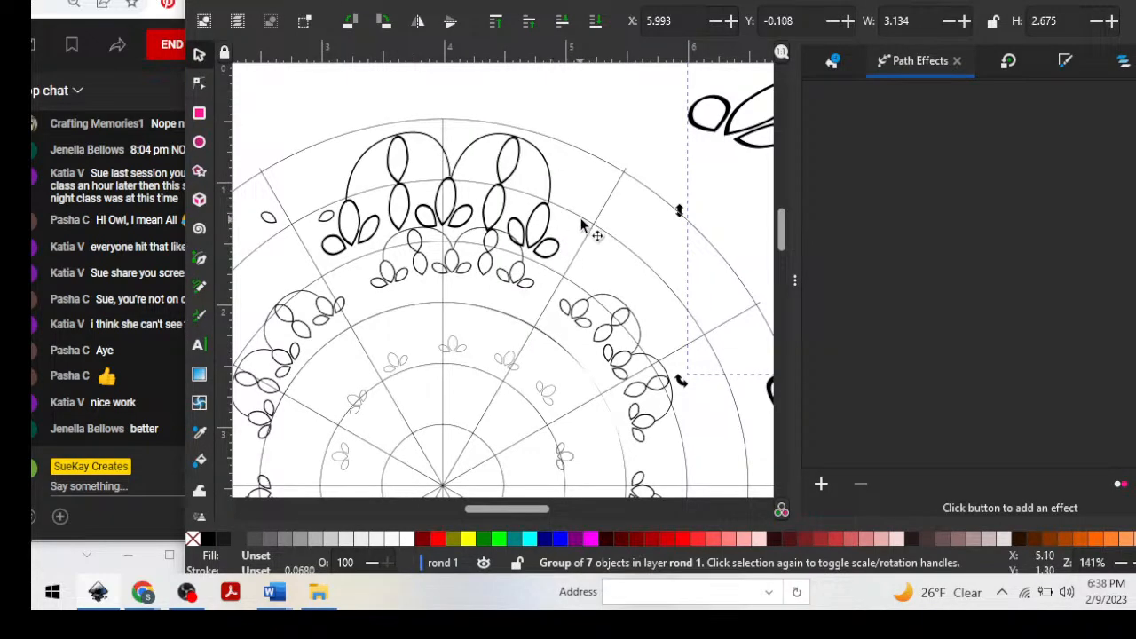
scroll(611, 219, "up", 8)
scroll(612, 210, "down", 20)
scroll(612, 211, "down", 6)
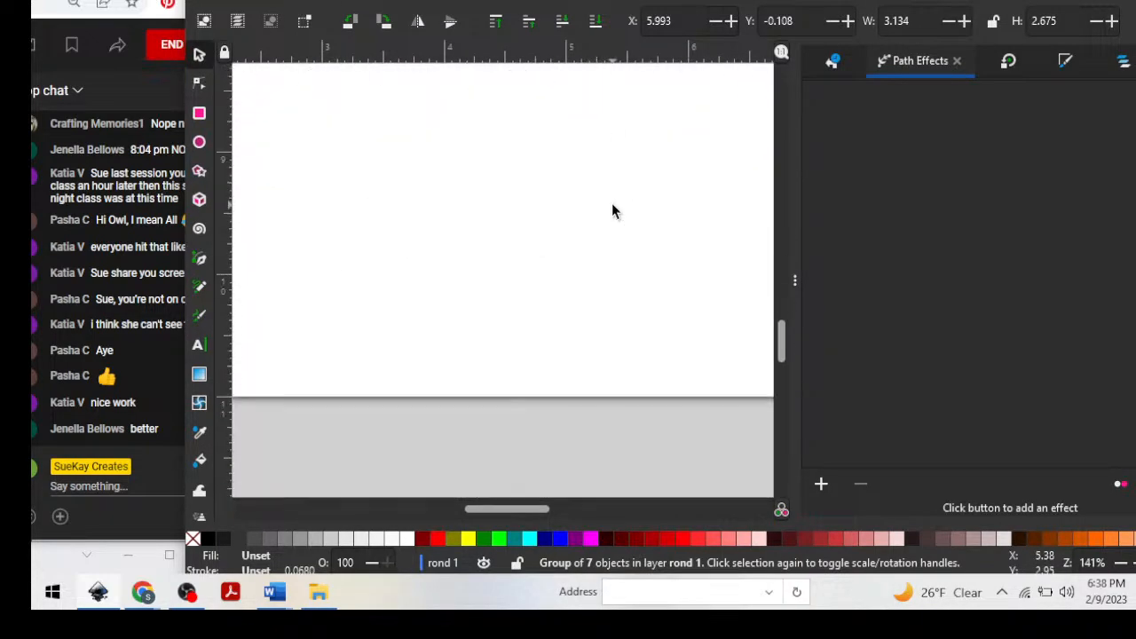
scroll(613, 213, "up", 3)
scroll(612, 212, "up", 10)
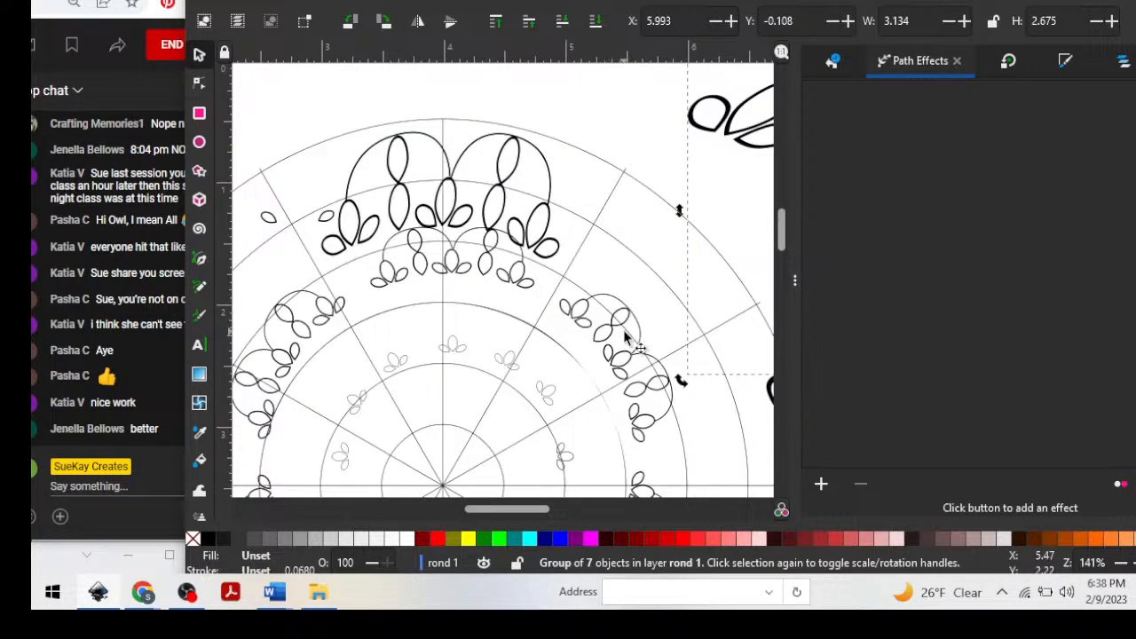
Move the cloned double-scallop motif on the mandala's upper right out beyond the rings, to about X 5.482 and Y 0.124.
left_click(626, 334)
left_click(615, 314)
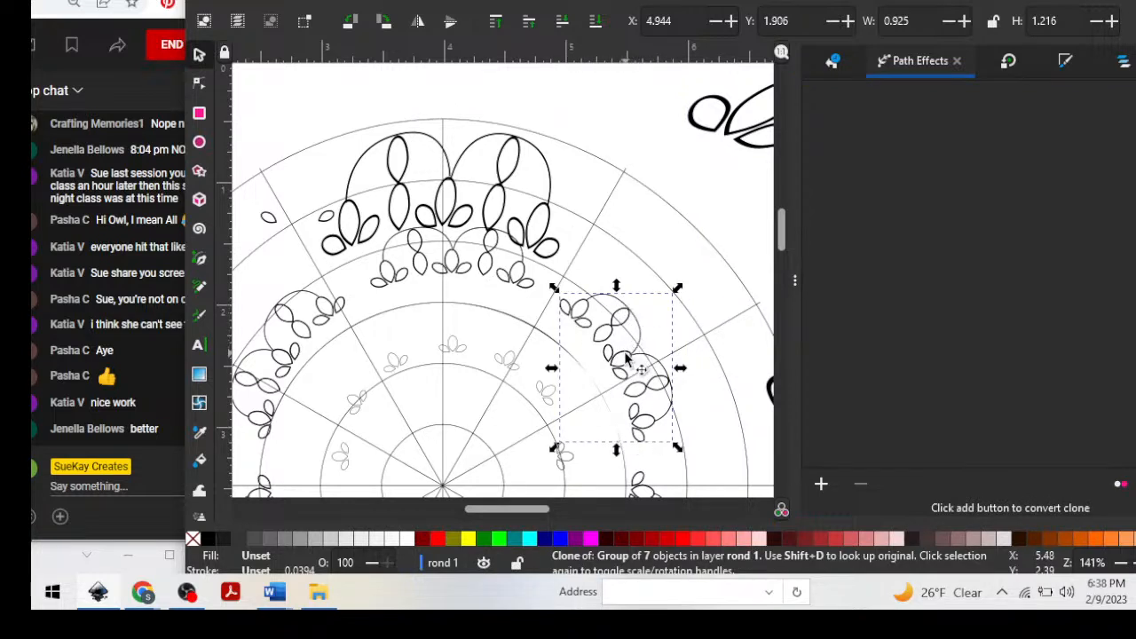
mouse_move(626, 358)
left_mouse_down()
mouse_move(657, 328)
mouse_move(669, 222)
mouse_move(645, 144)
mouse_move(678, 214)
left_mouse_up()
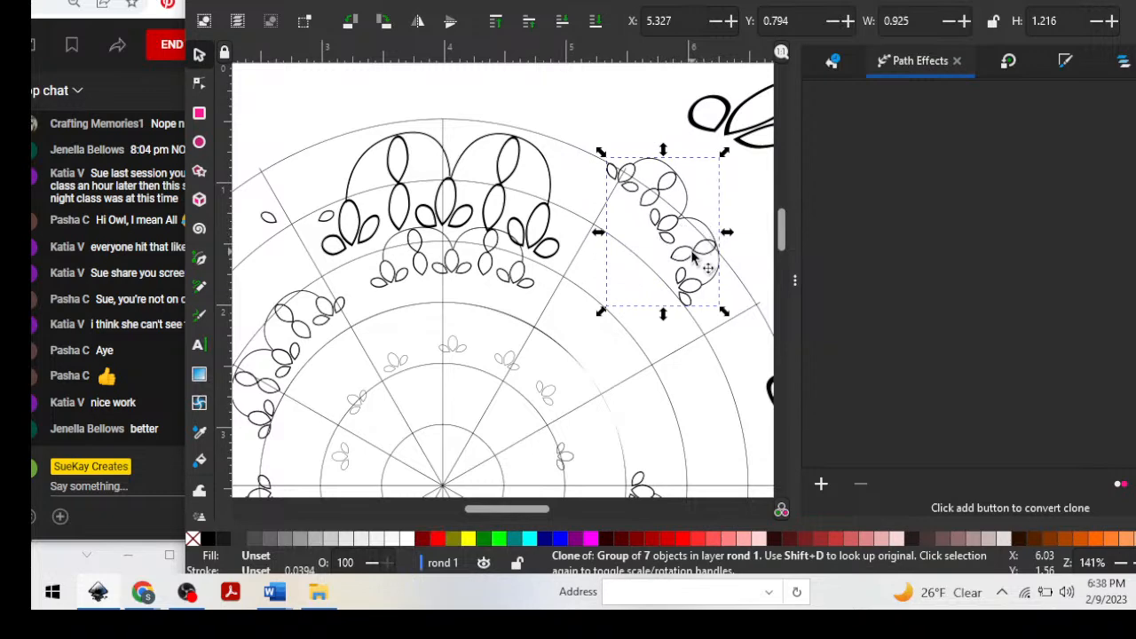
key("ctrl")
left_click_drag(694, 257, 696, 169)
Draw a black-filled circle with a radius of about 0.324 in in the empty area below the mandala.
scroll(619, 282, "down", 5)
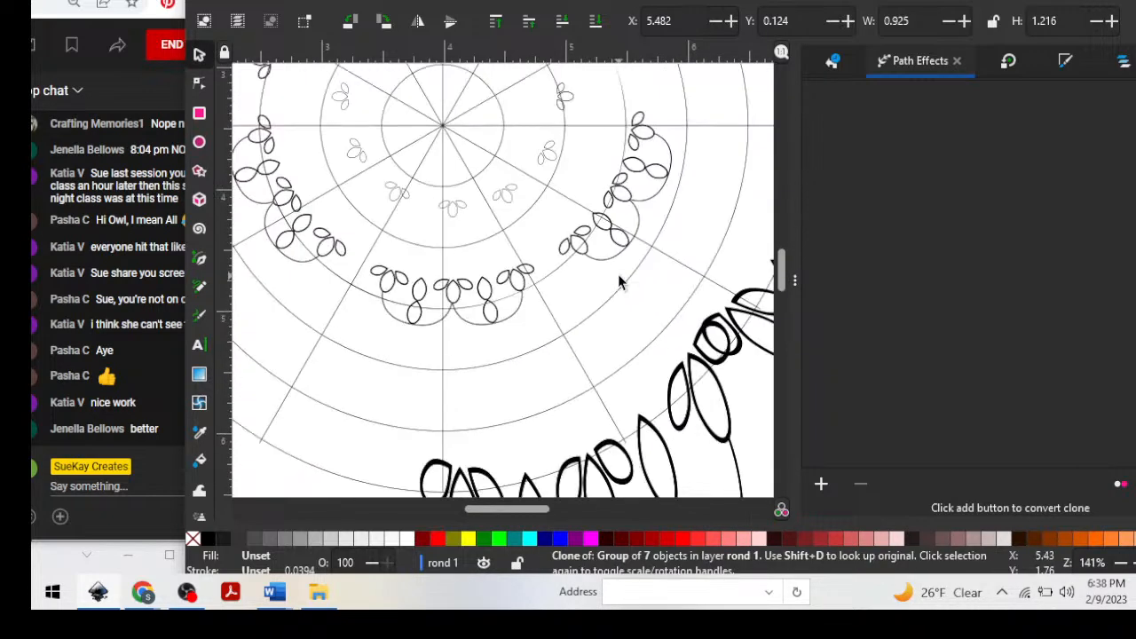
scroll(619, 282, "down", 10)
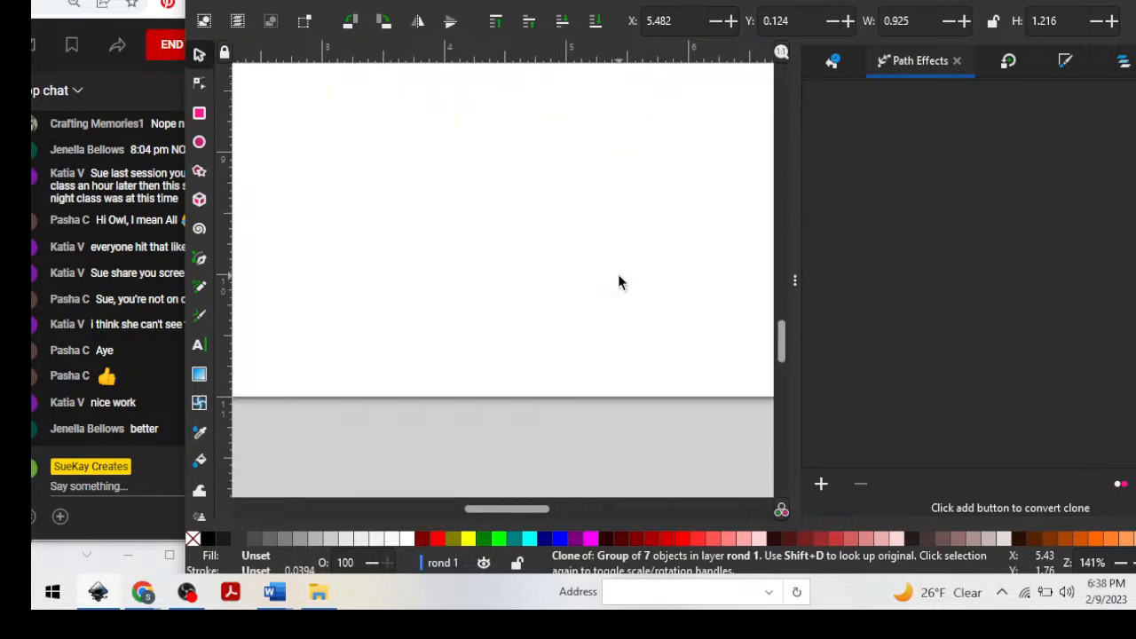
scroll(619, 283, "up", 4)
scroll(540, 324, "down", 1)
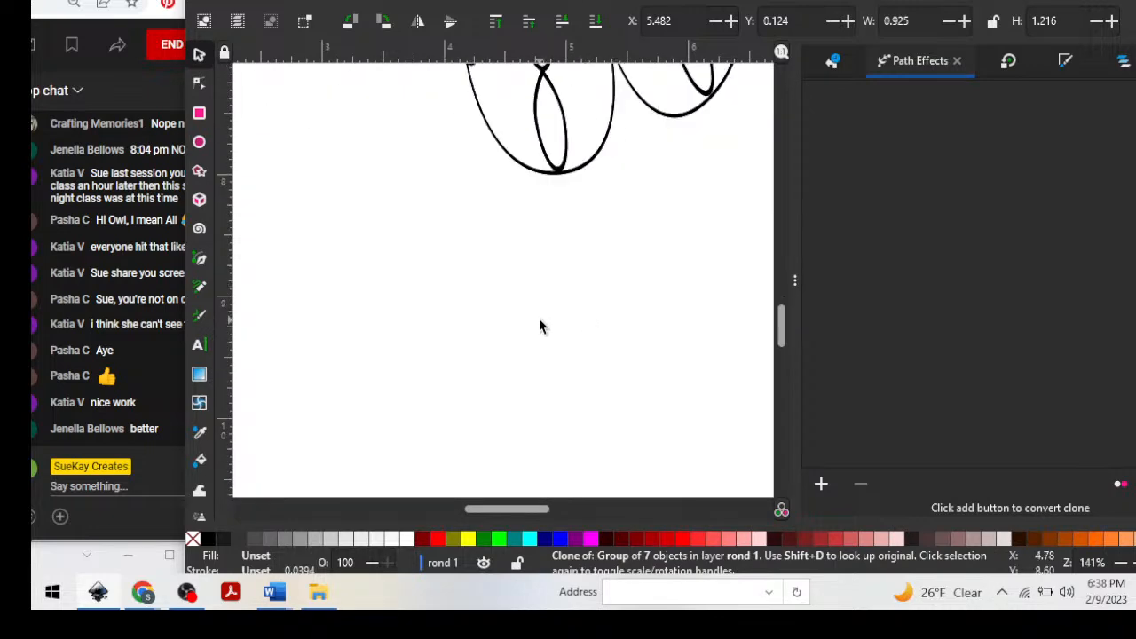
left_click(199, 142)
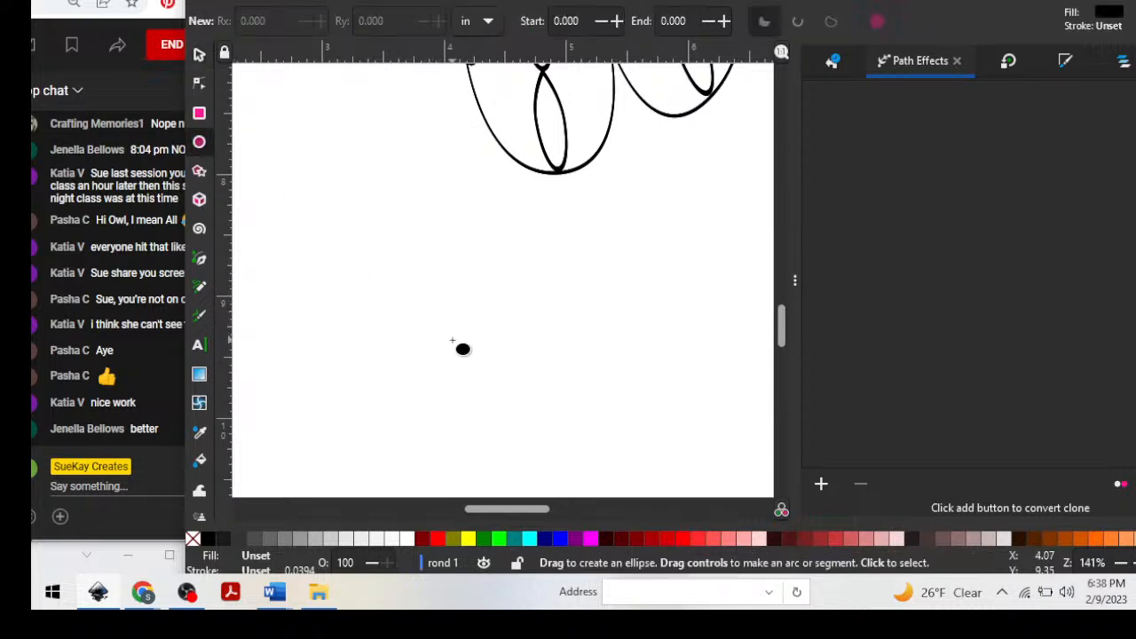
left_click_drag(451, 341, 498, 380)
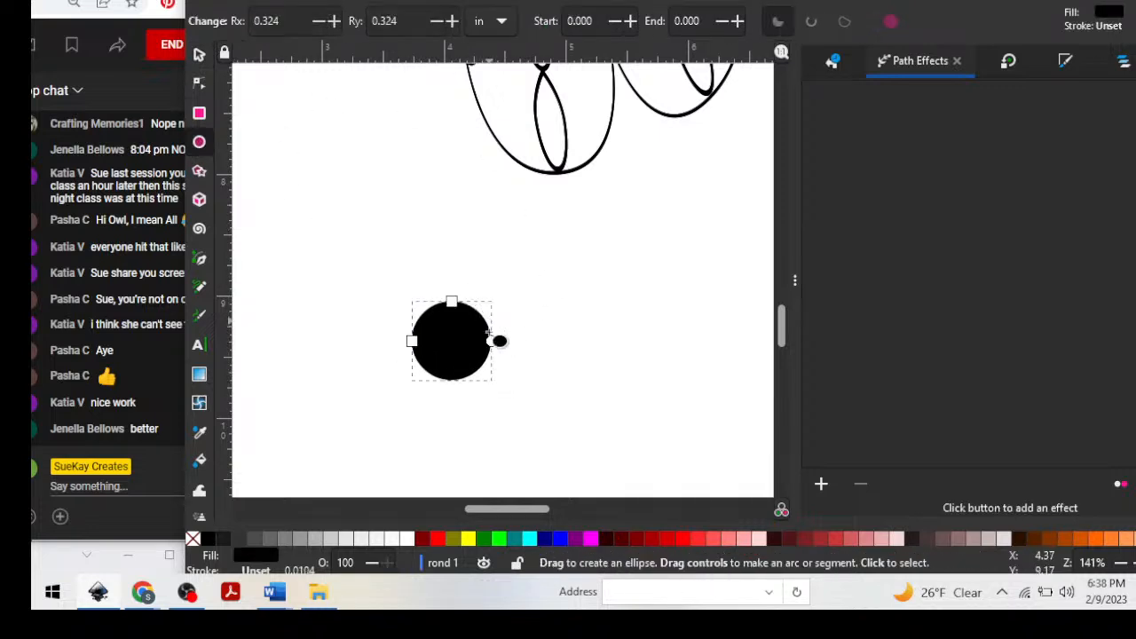
Try Stroke to Path on the black circle, and convert it to an editable path with Object to Path.
left_click(389, 2)
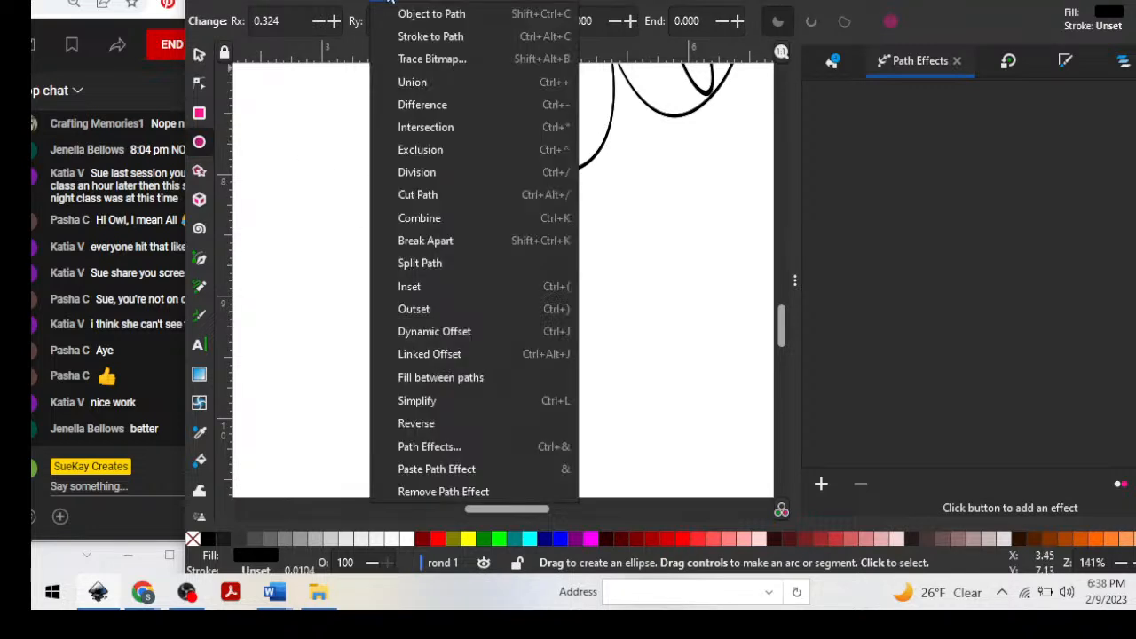
left_click(417, 36)
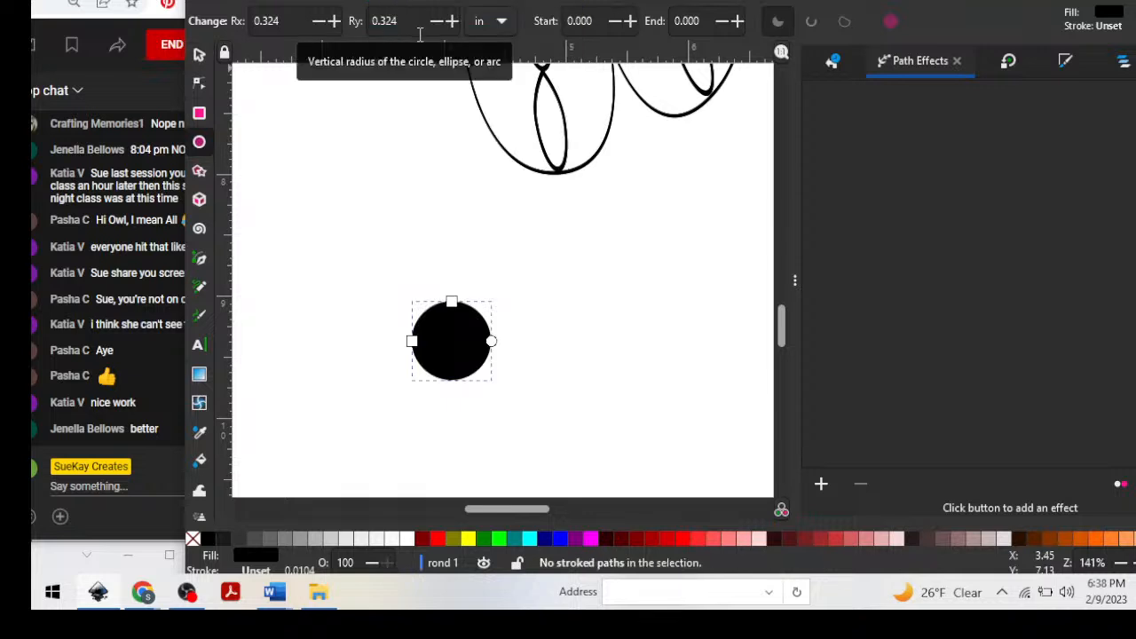
left_click(201, 83)
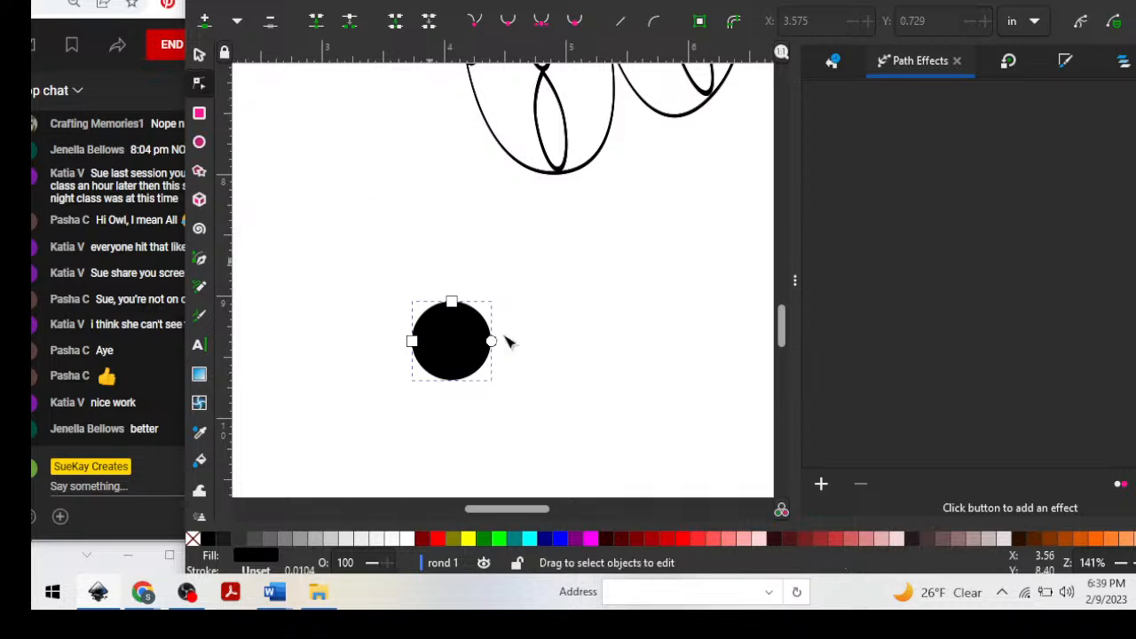
left_click(358, 0)
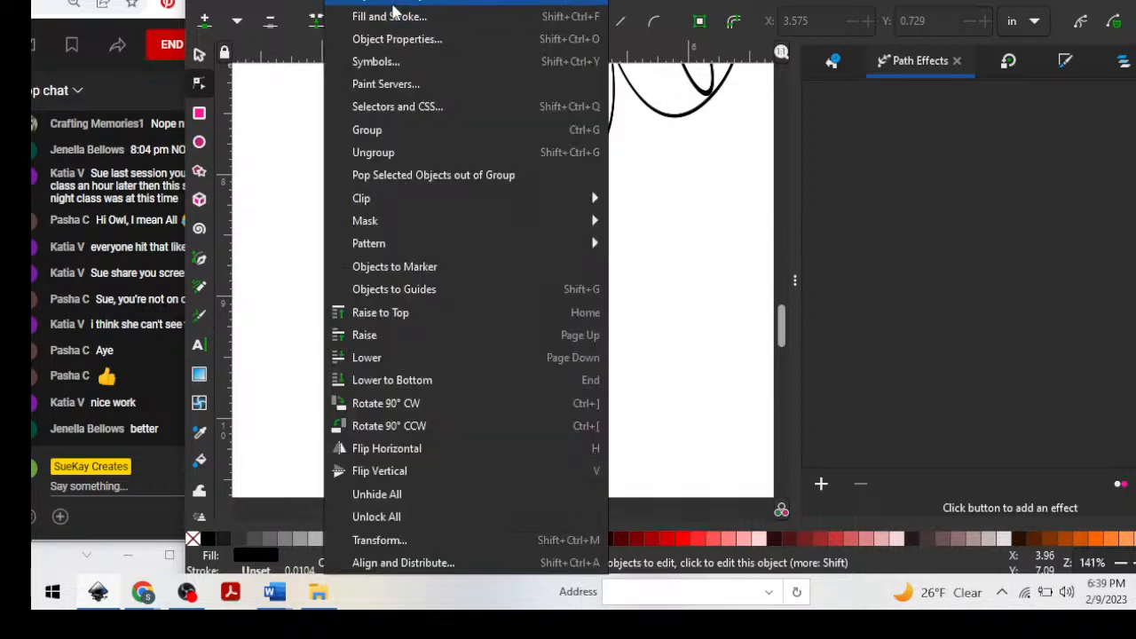
mouse_move(399, 1)
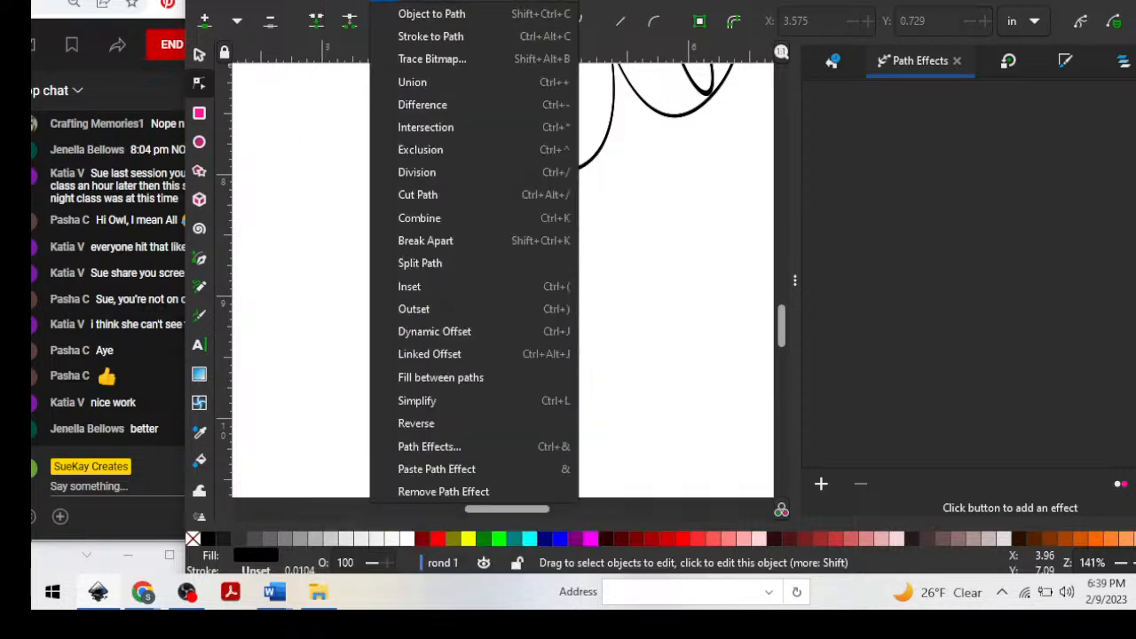
left_click(407, 13)
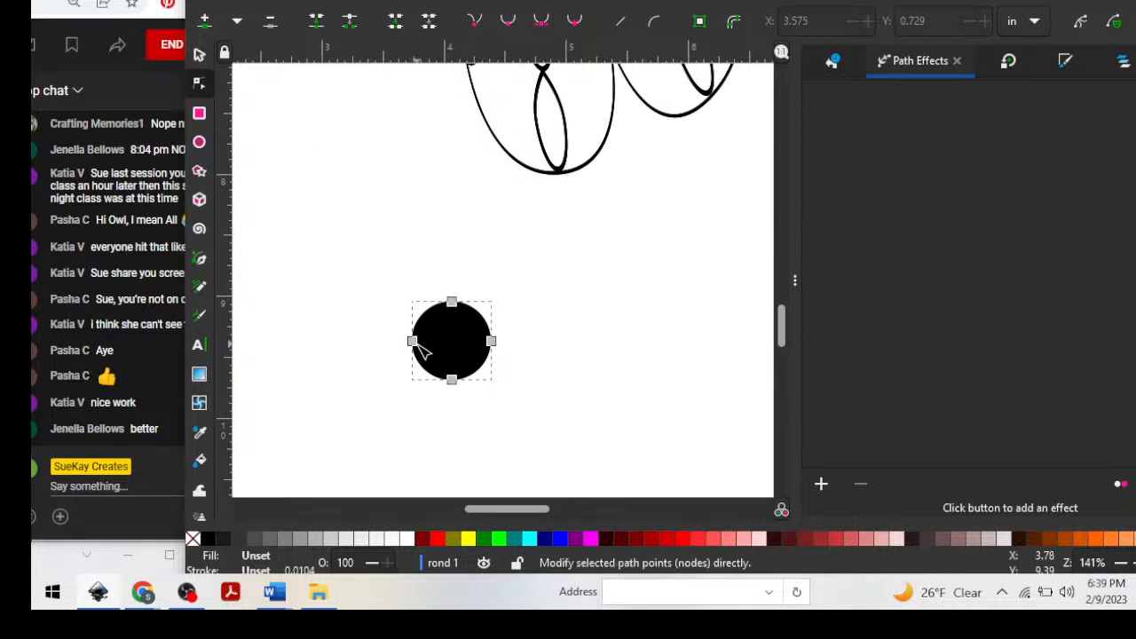
Select the black circle's top and left nodes together and shift them slightly, to about X 3.904 and Y 9.185.
left_click(452, 303)
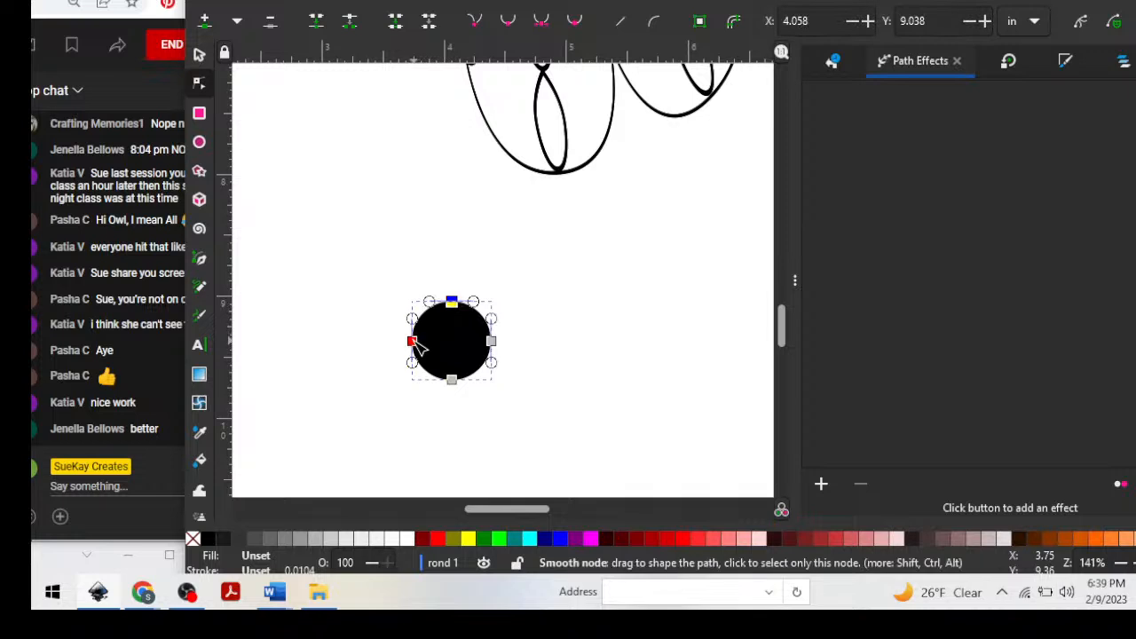
left_click(414, 343, "shift")
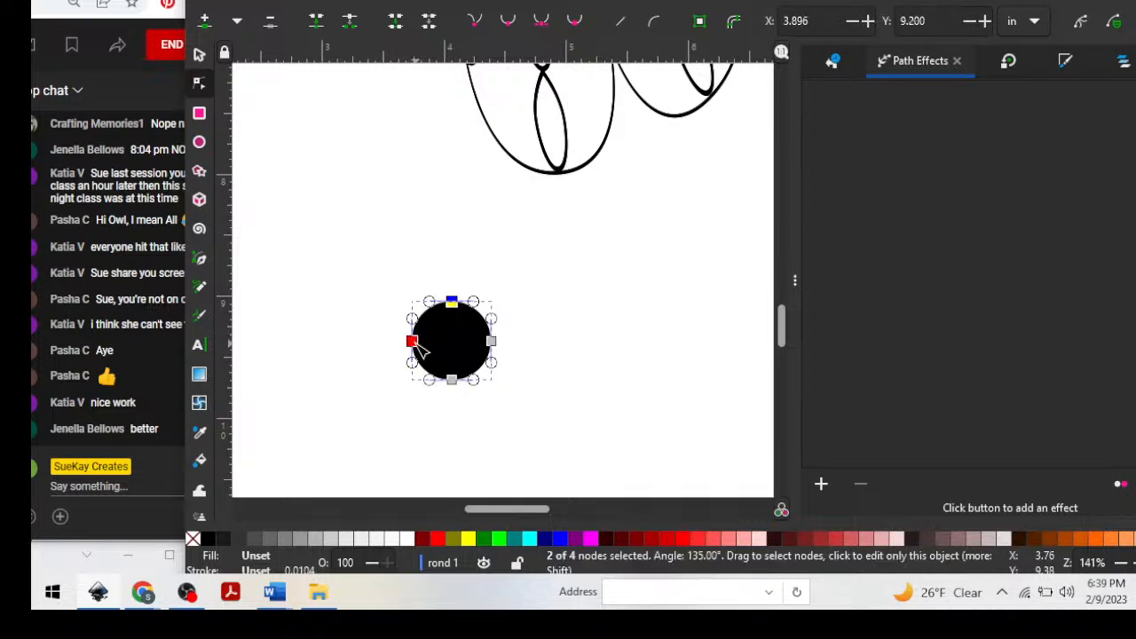
left_click_drag(421, 349, 422, 346)
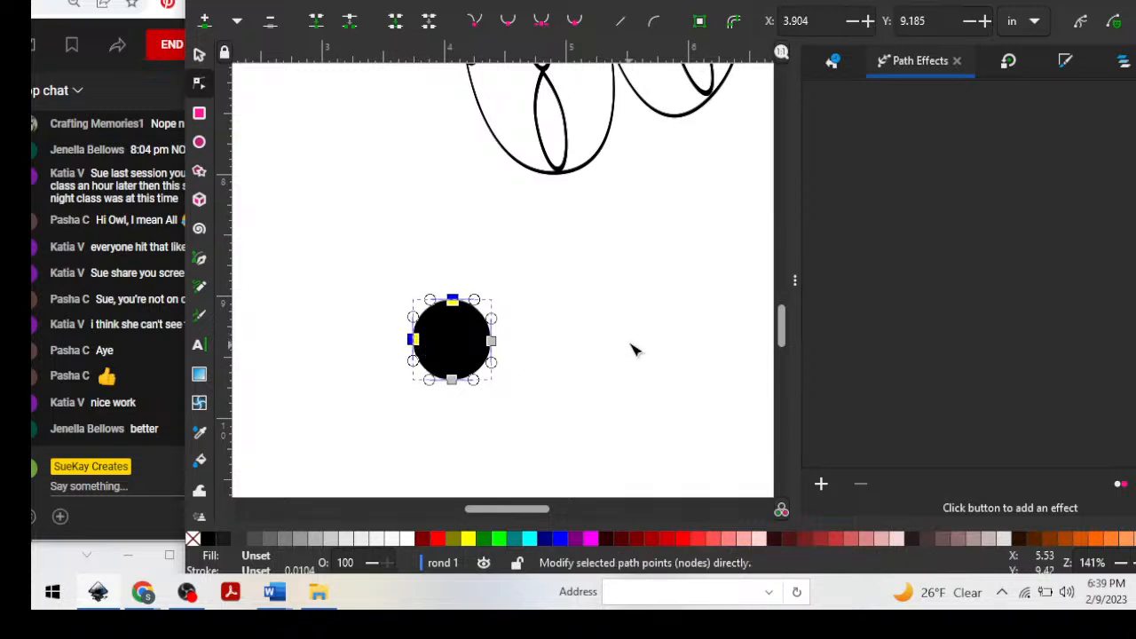
key("plus")
key("plus")
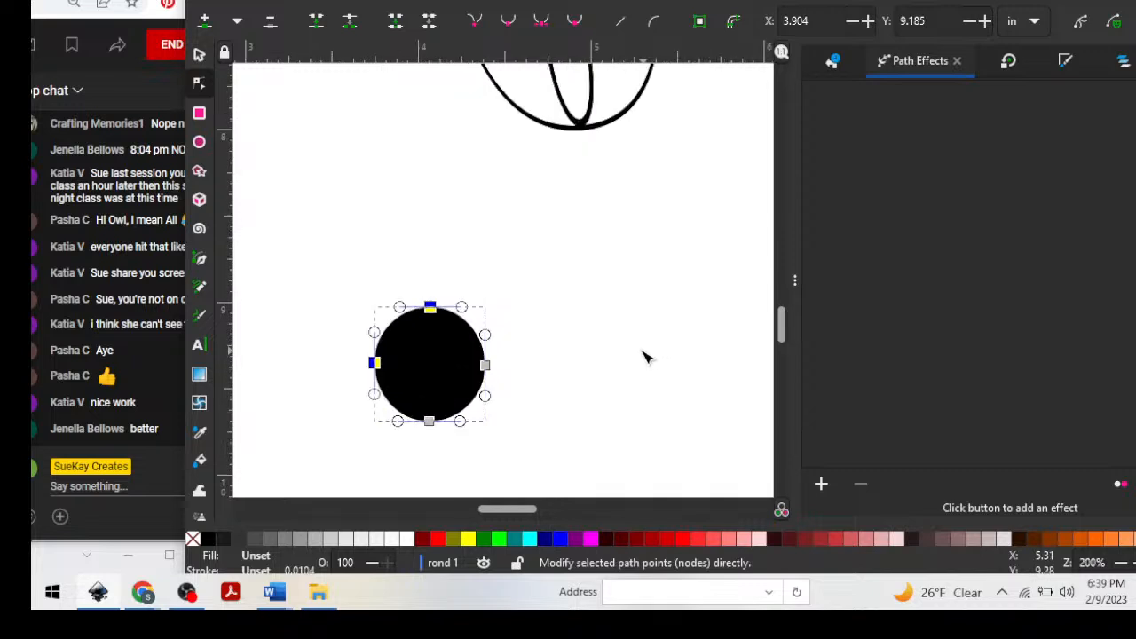
scroll(549, 337, "down", 4)
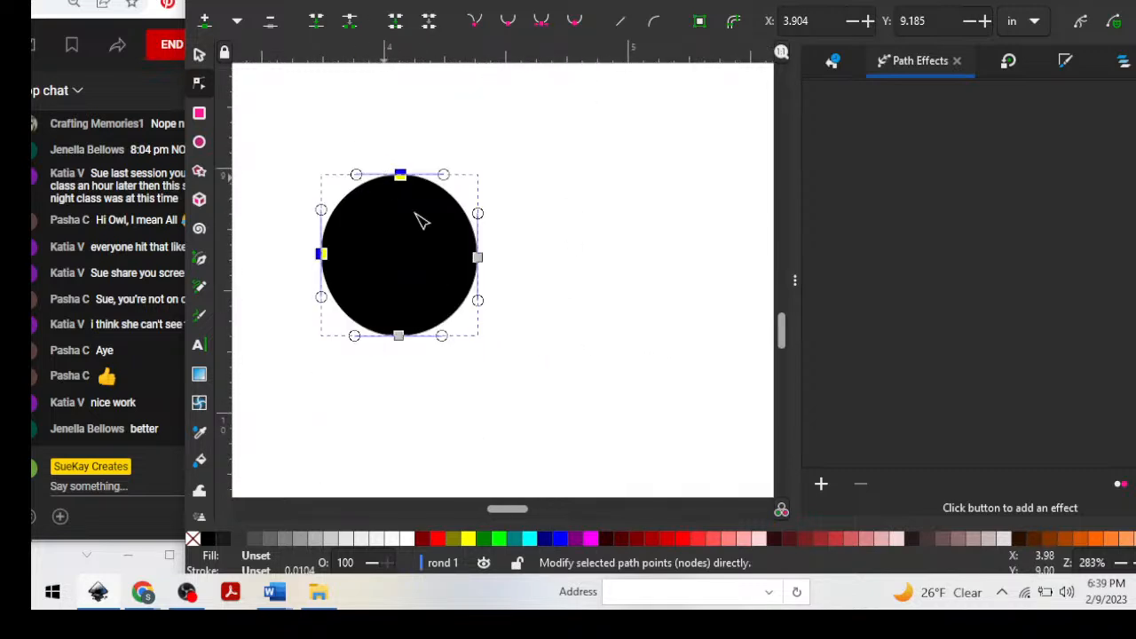
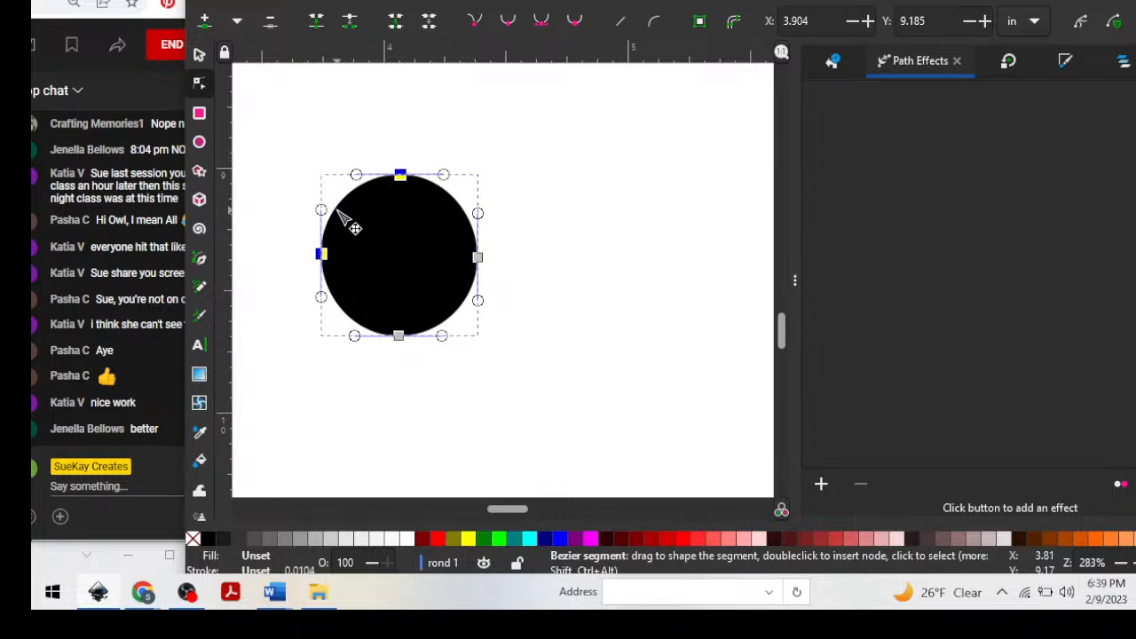
Add nodes on the black circle's upper-left and lower-left arcs, and delete the original left node between them.
left_click(199, 82)
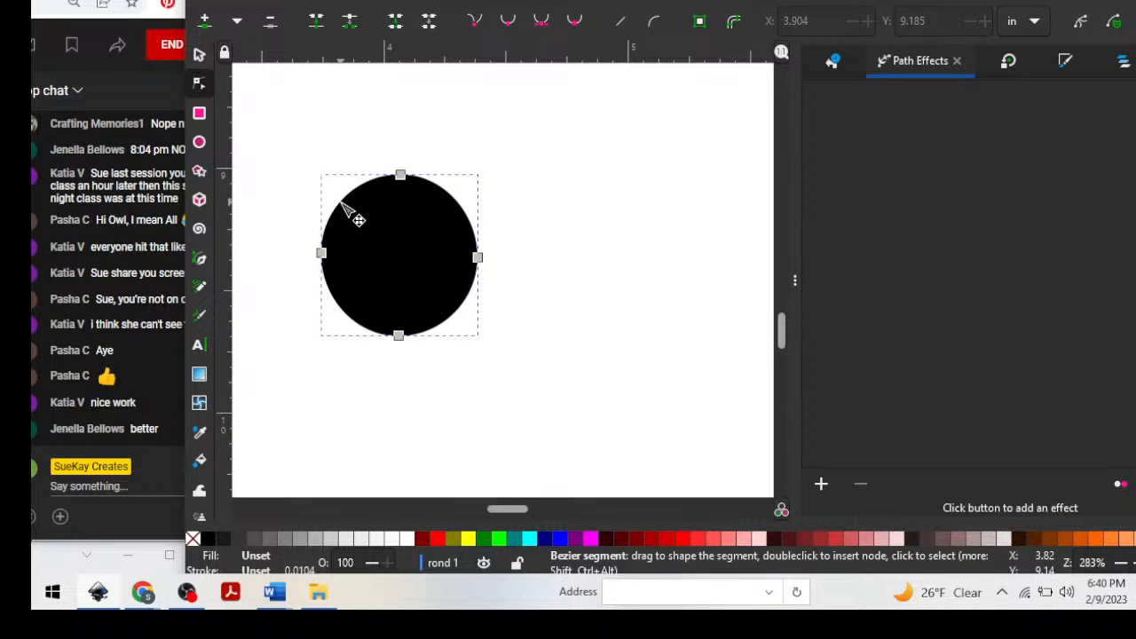
double_click(342, 204)
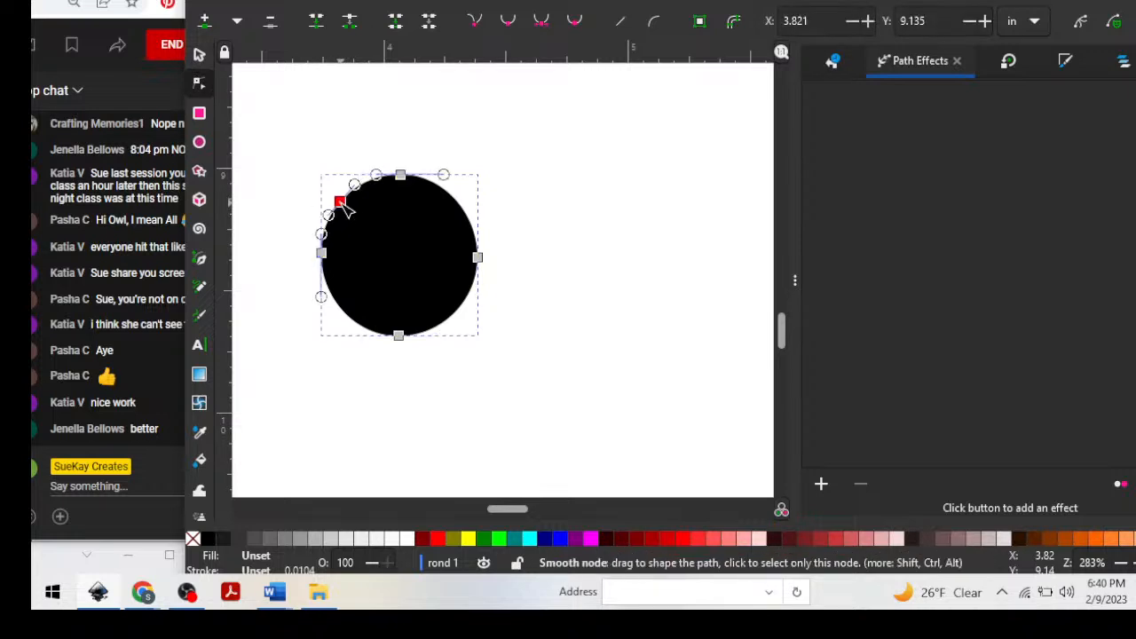
double_click(338, 305)
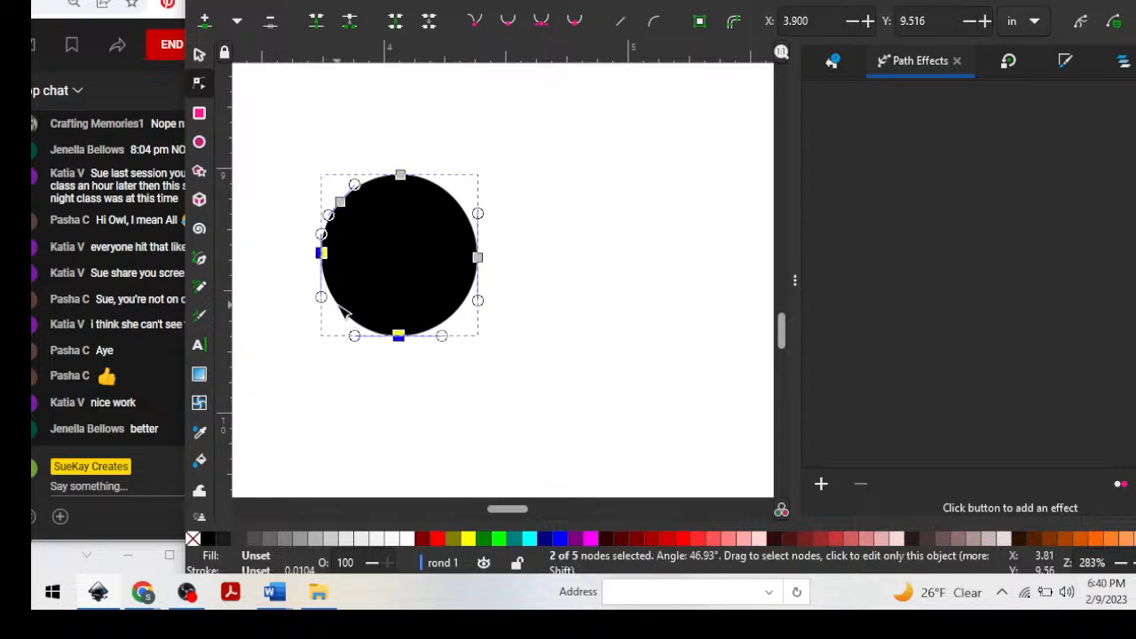
left_click(322, 253)
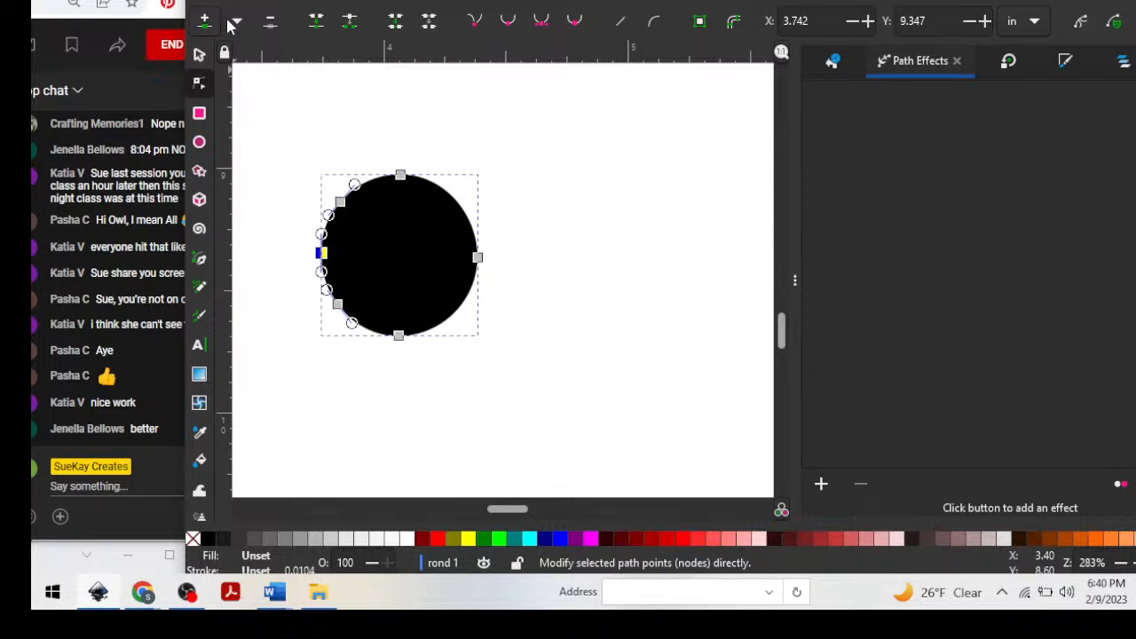
left_click(270, 22)
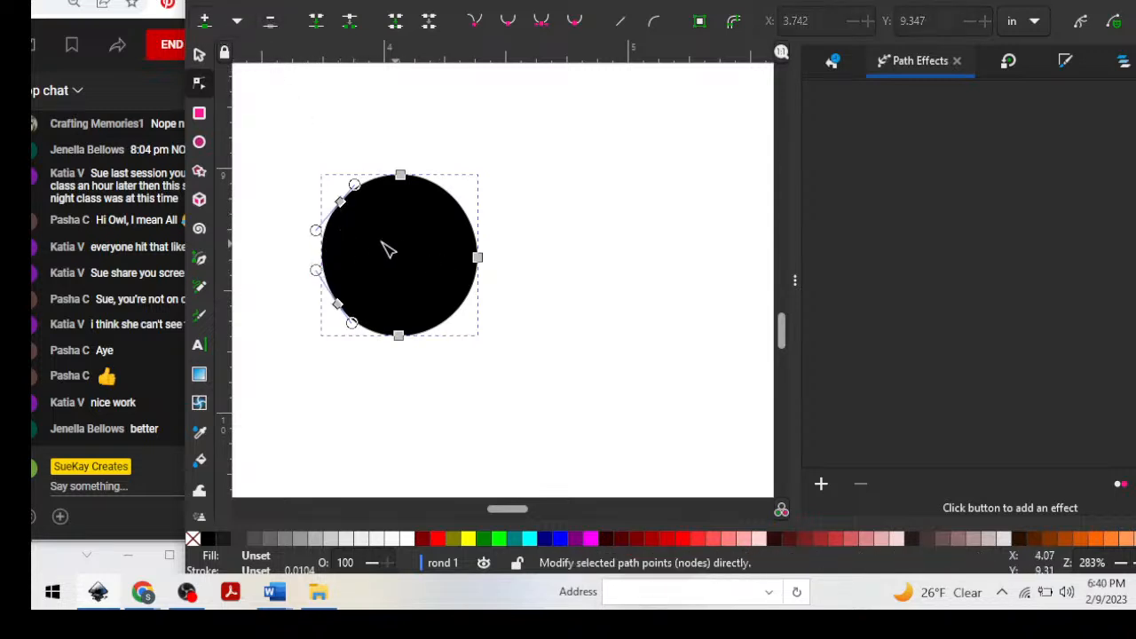
Add nodes on the black circle's upper-right and lower-right arcs, and delete the original right node between them.
left_click(472, 219)
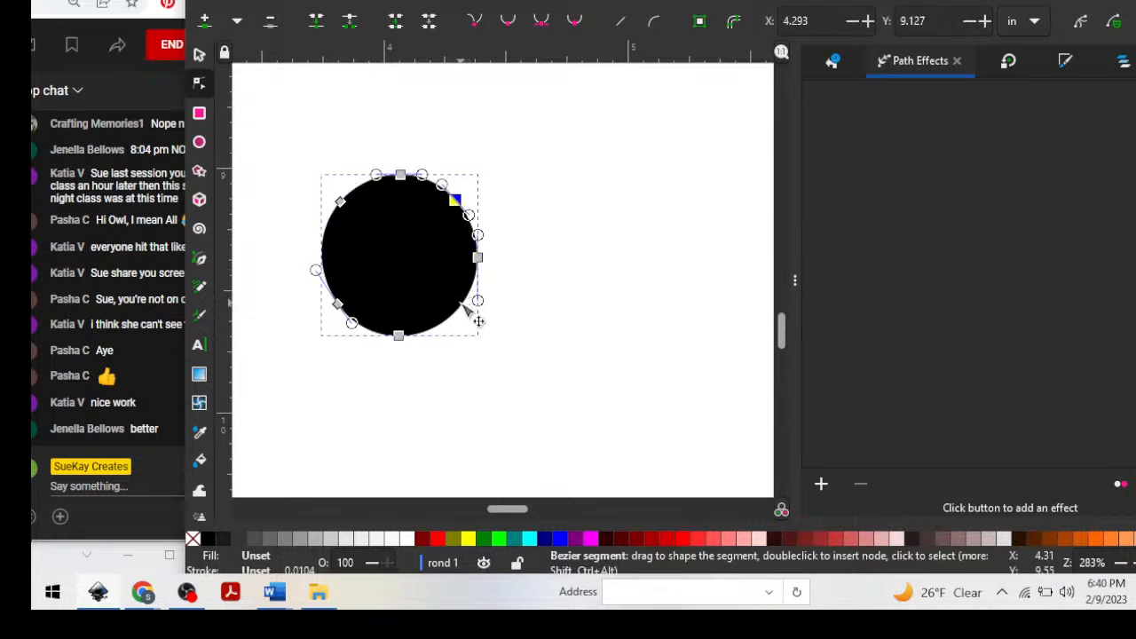
double_click(461, 303)
left_click(476, 256)
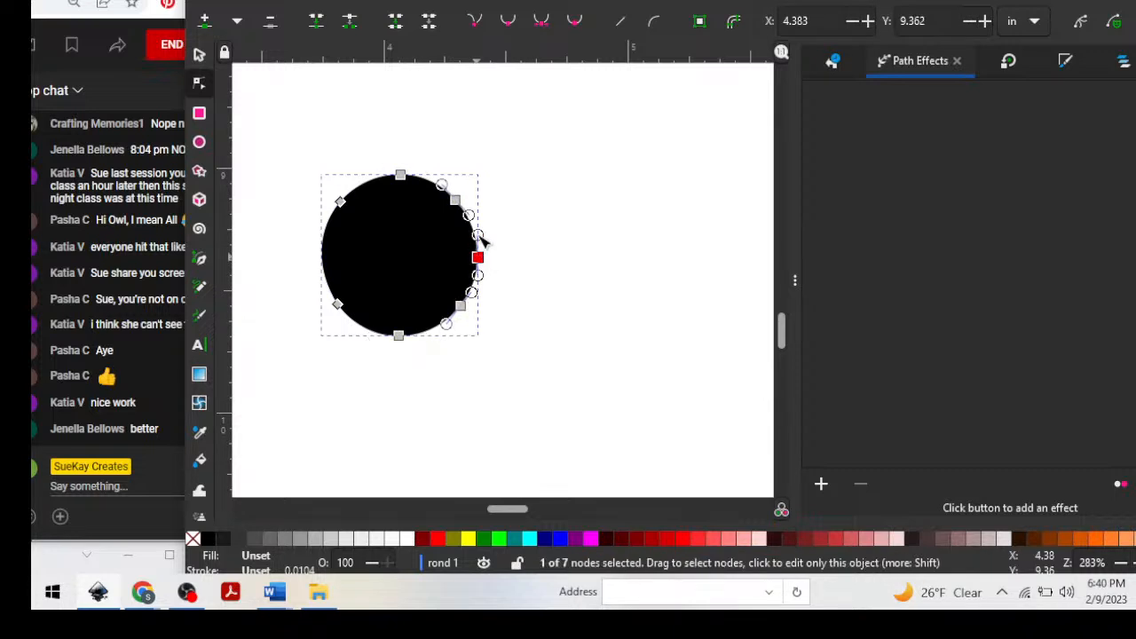
left_click(271, 22)
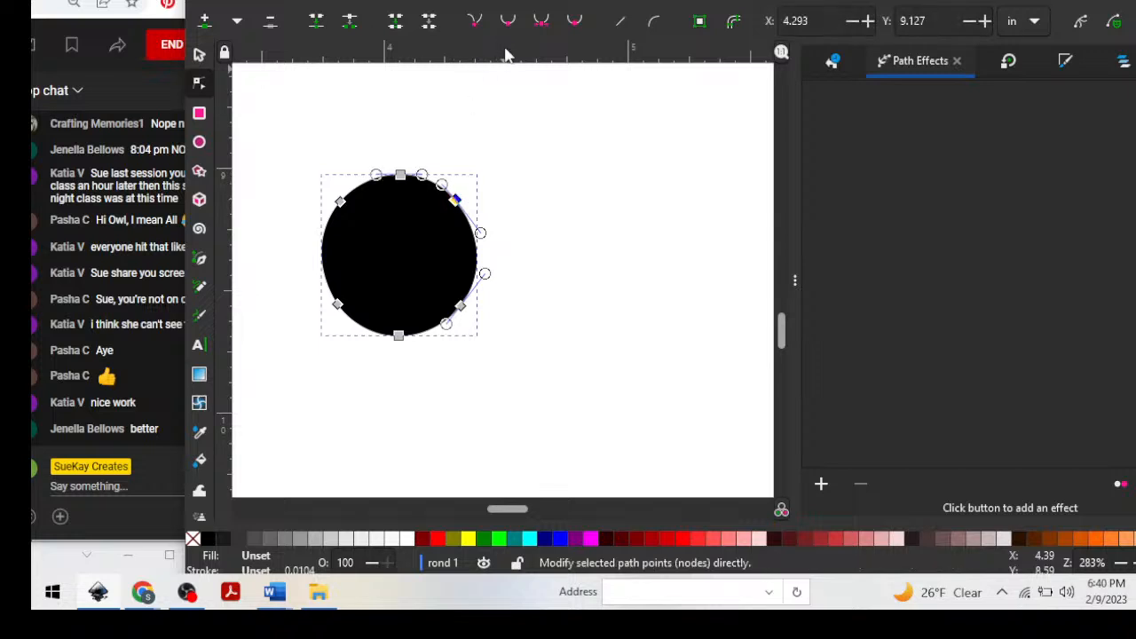
left_click_drag(506, 55, 489, 264)
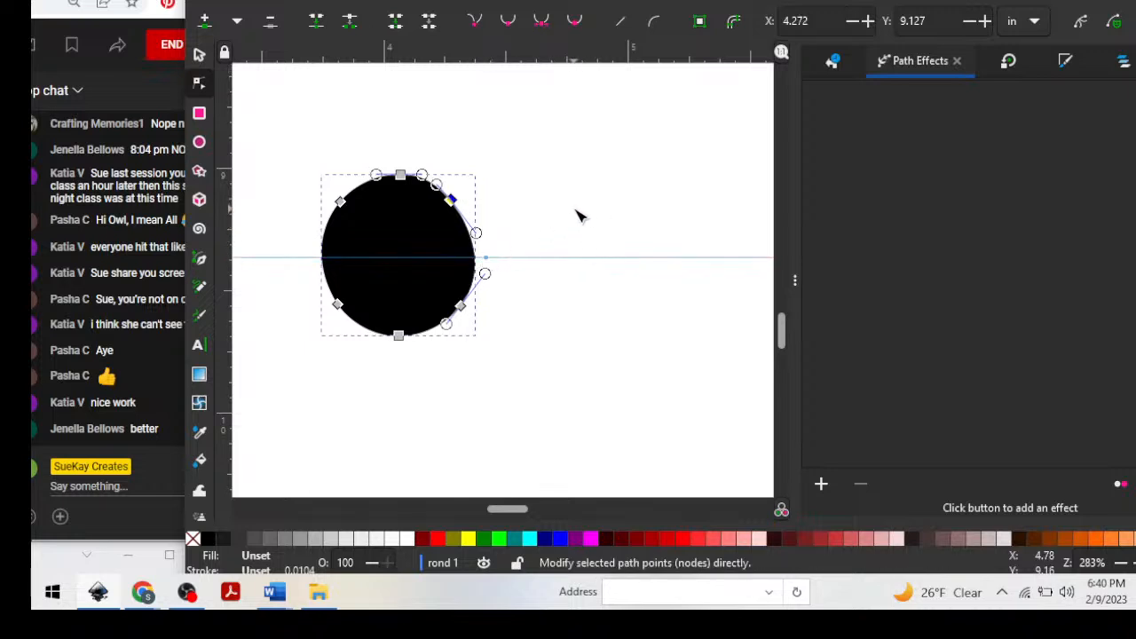
key("ctrl+z")
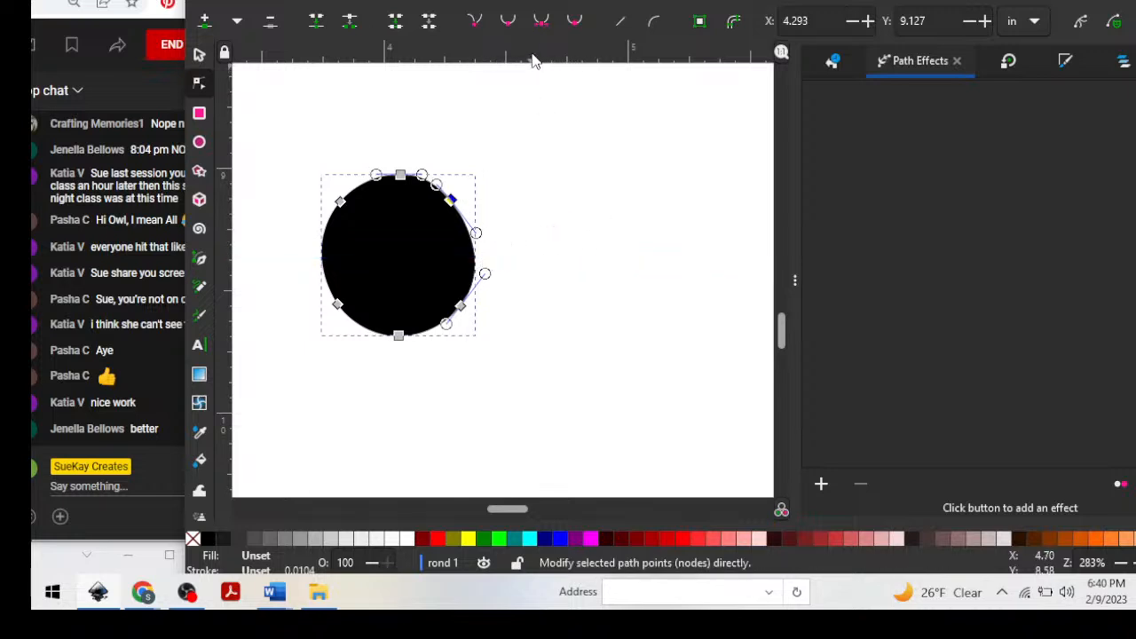
key("ctrl+z")
left_click_drag(533, 55, 537, 247)
key("Left")
key("Left")
key("Left")
key("Left")
key("Left")
key("Left")
key("Left")
key("Left")
key("ctrl+z")
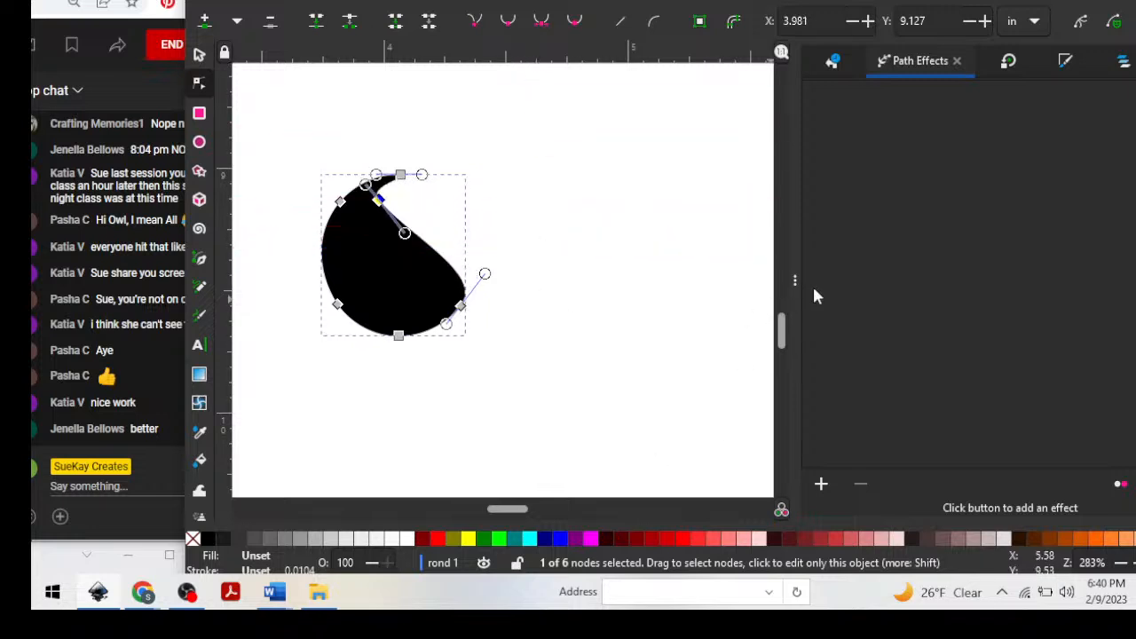
key("ctrl+z")
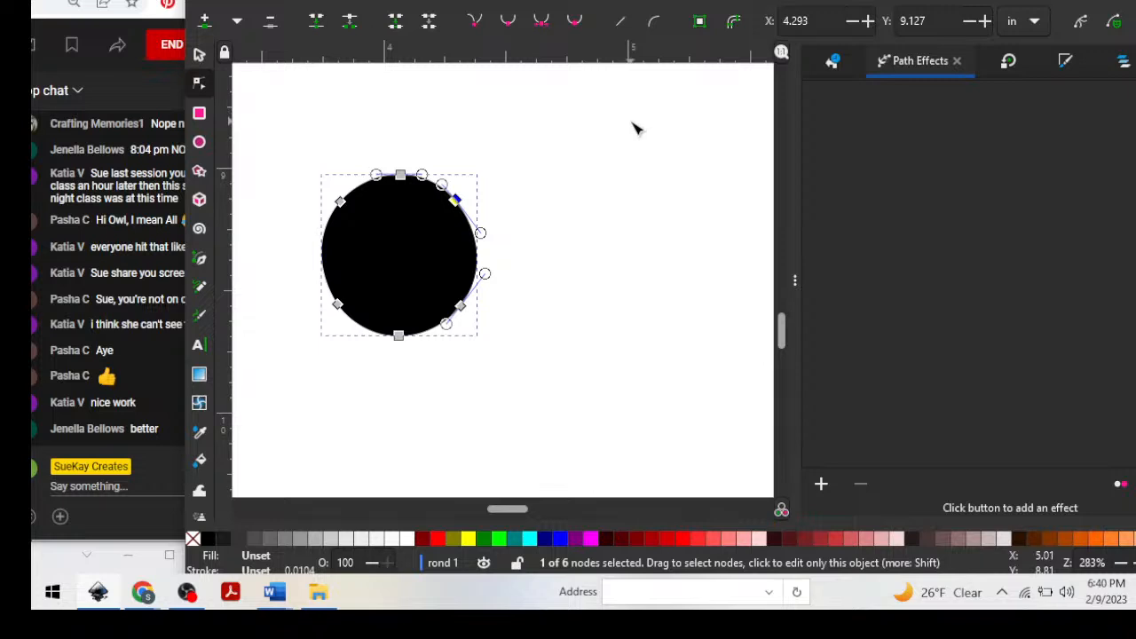
Place a horizontal guide through the black circle's center at about Y 9.35 in.
left_click(201, 57)
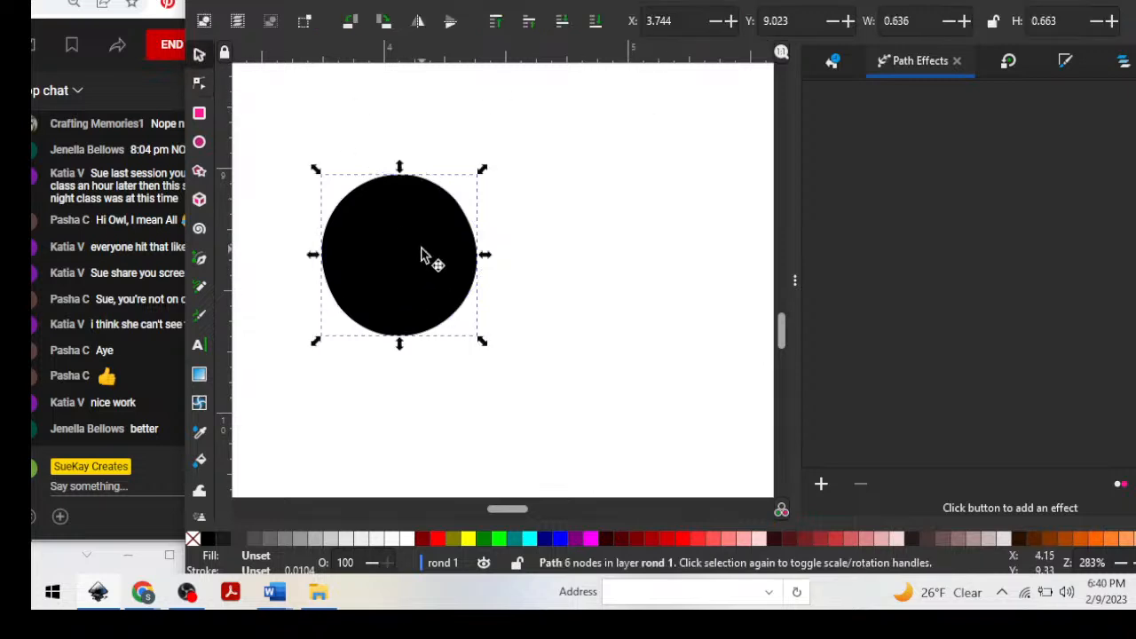
left_click(423, 255)
left_click_drag(479, 58, 479, 259)
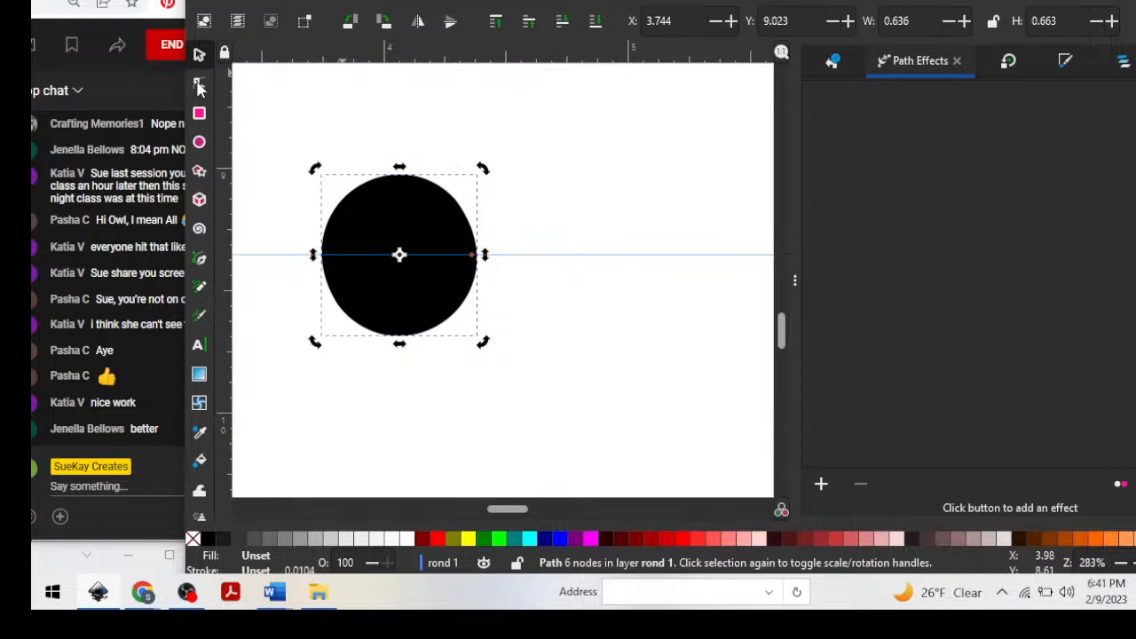
Remove the circle's fill and give it a flat black stroke, with its lower-left node selected.
left_click(200, 84)
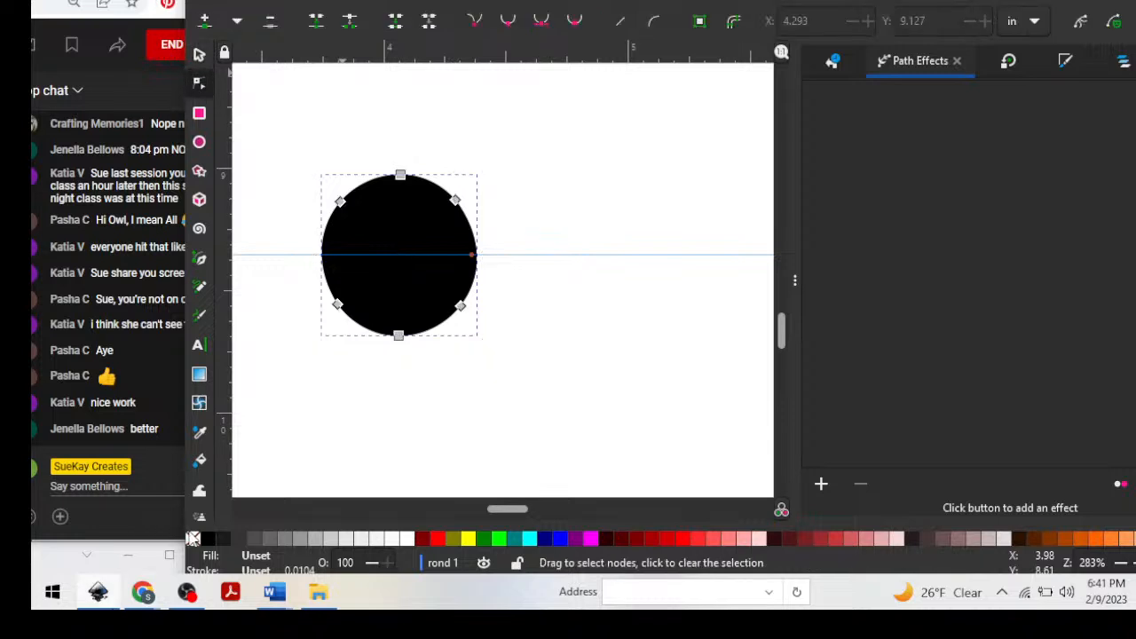
left_click(192, 541)
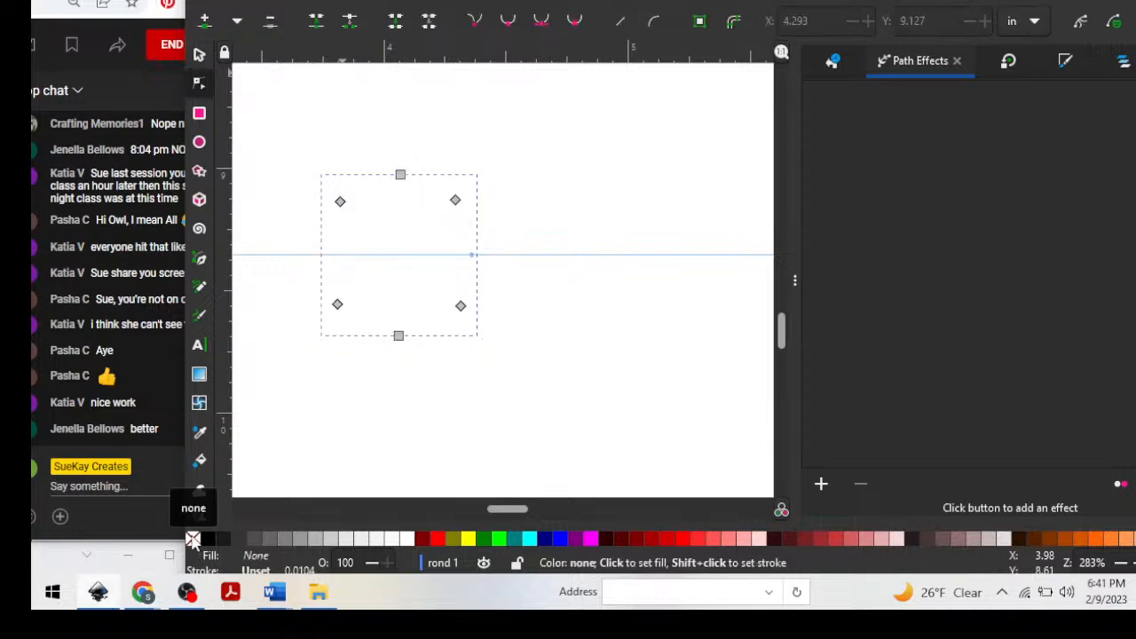
left_click(258, 571)
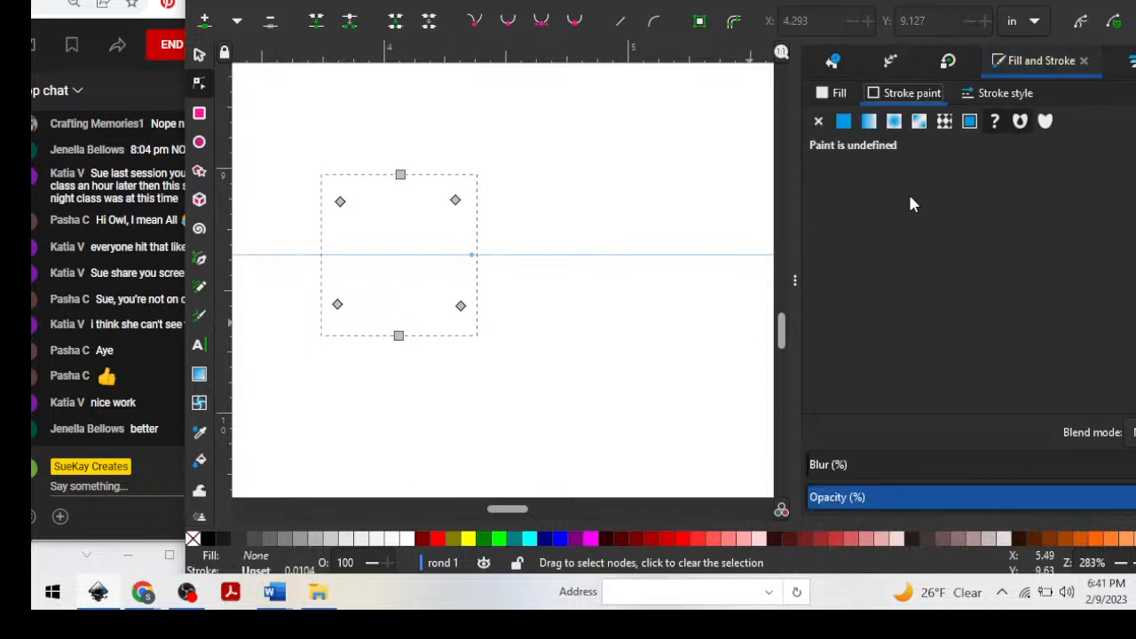
left_click(841, 122)
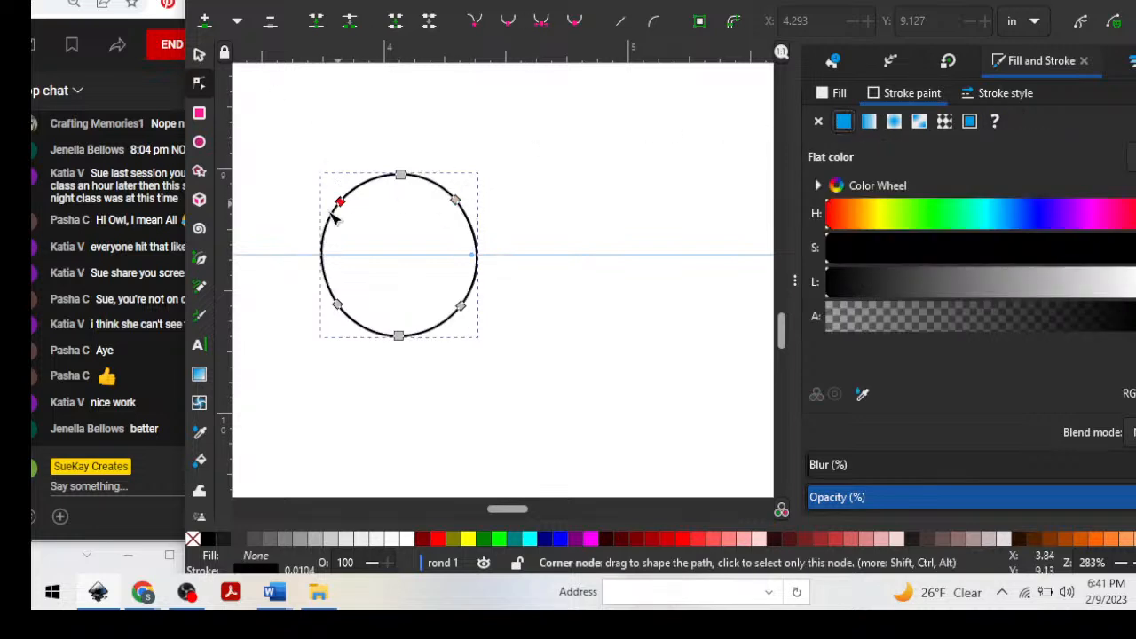
left_click(337, 305)
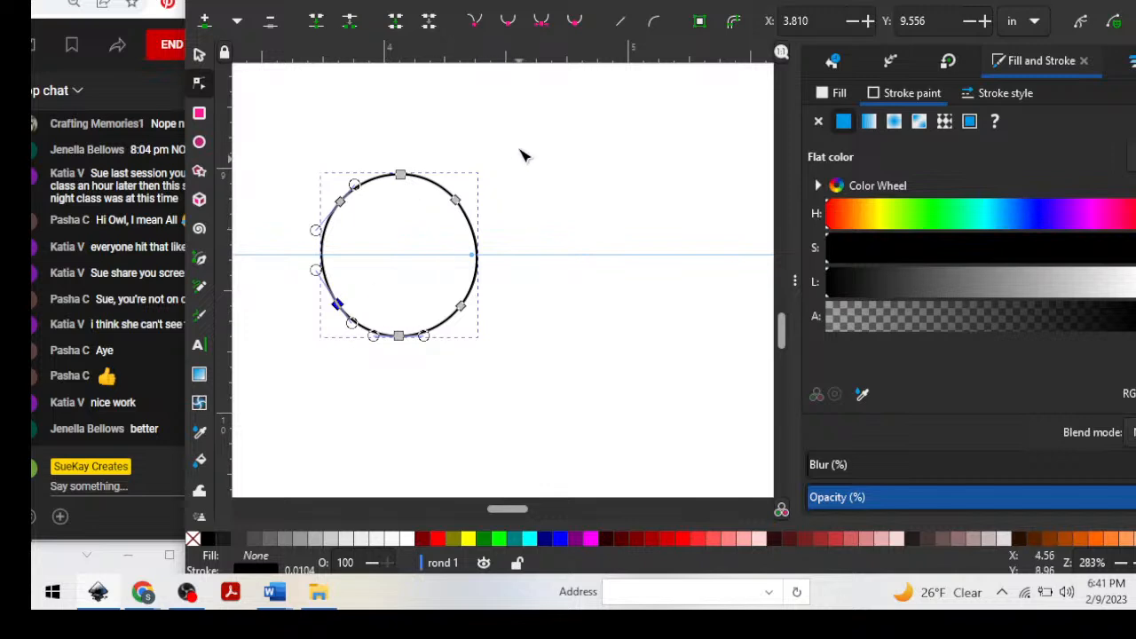
Set the angle of the horizontal guide through the circle to 0.6 degrees.
double_click(557, 255)
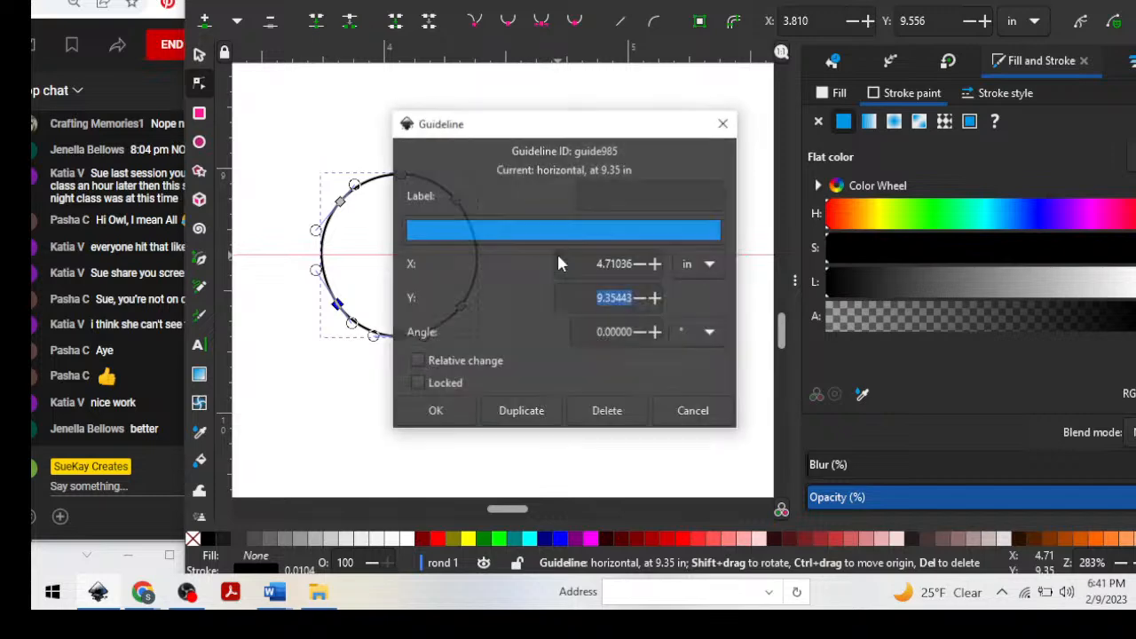
left_click_drag(512, 133, 631, 52)
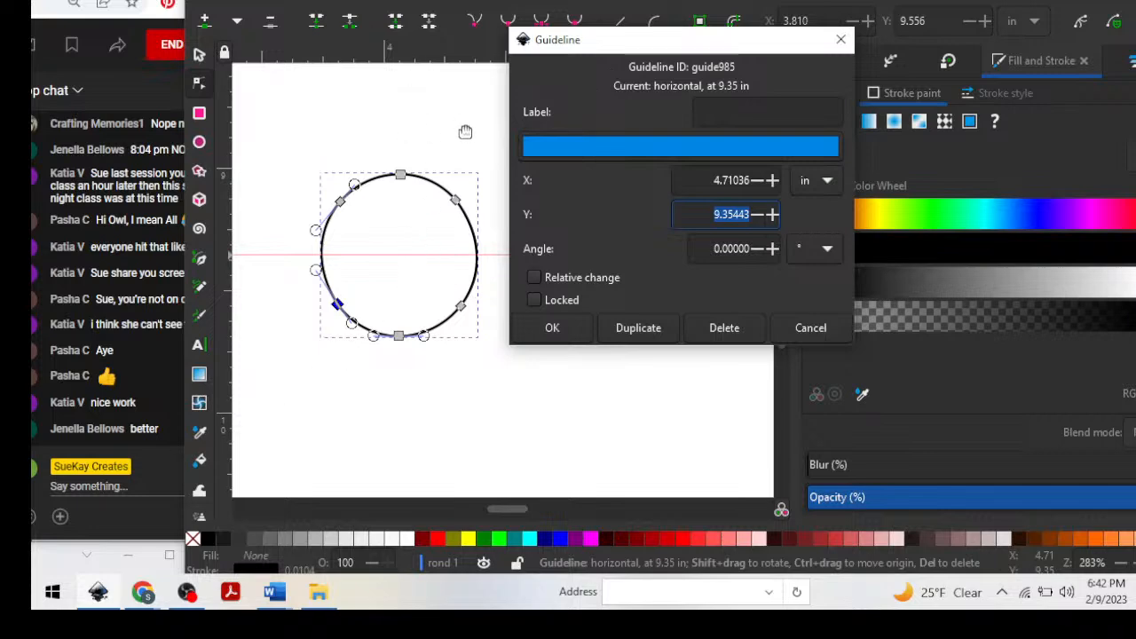
left_click(732, 249)
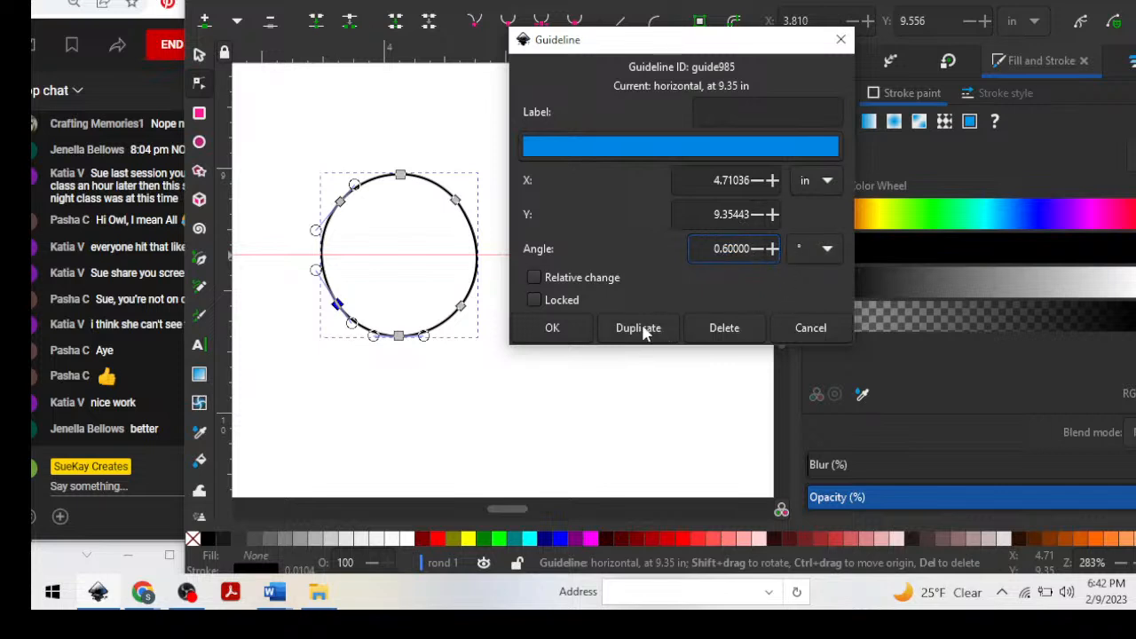
left_click(553, 328)
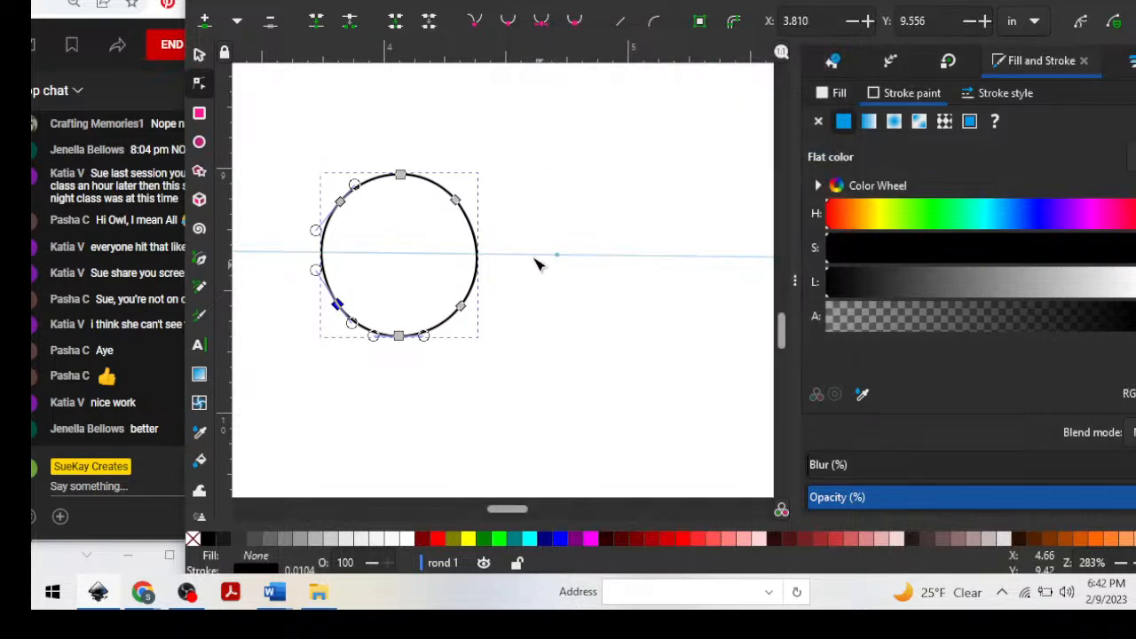
Deselect the circle, duplicate the tilted guide and place the copy just above the circle, at about X 4.394 and Y 8.960.
left_click(199, 54)
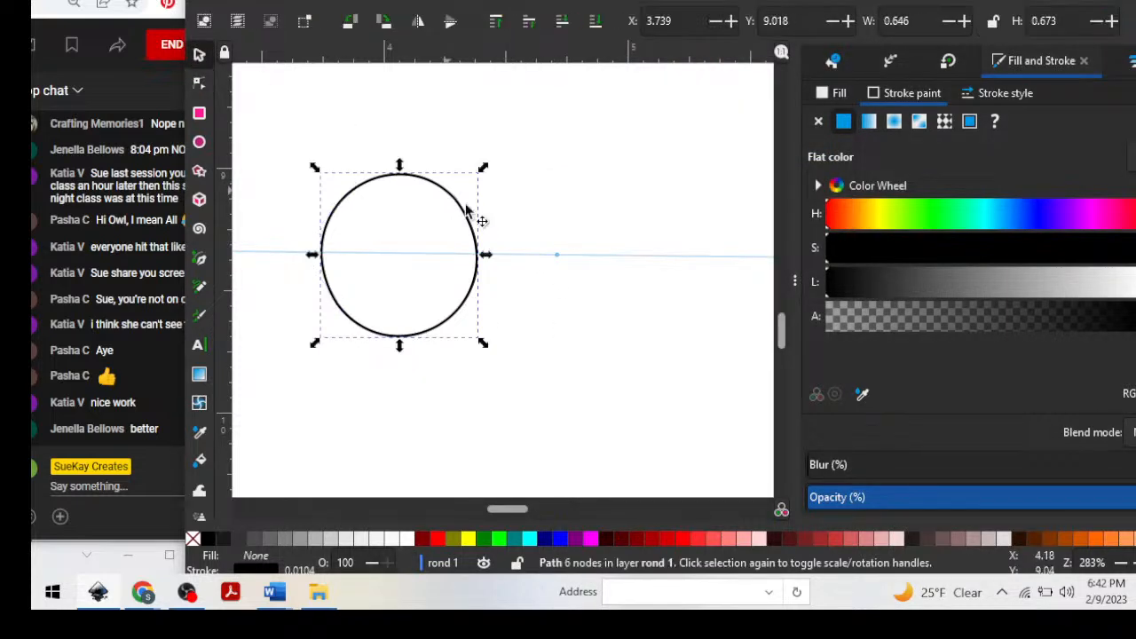
left_click(533, 258)
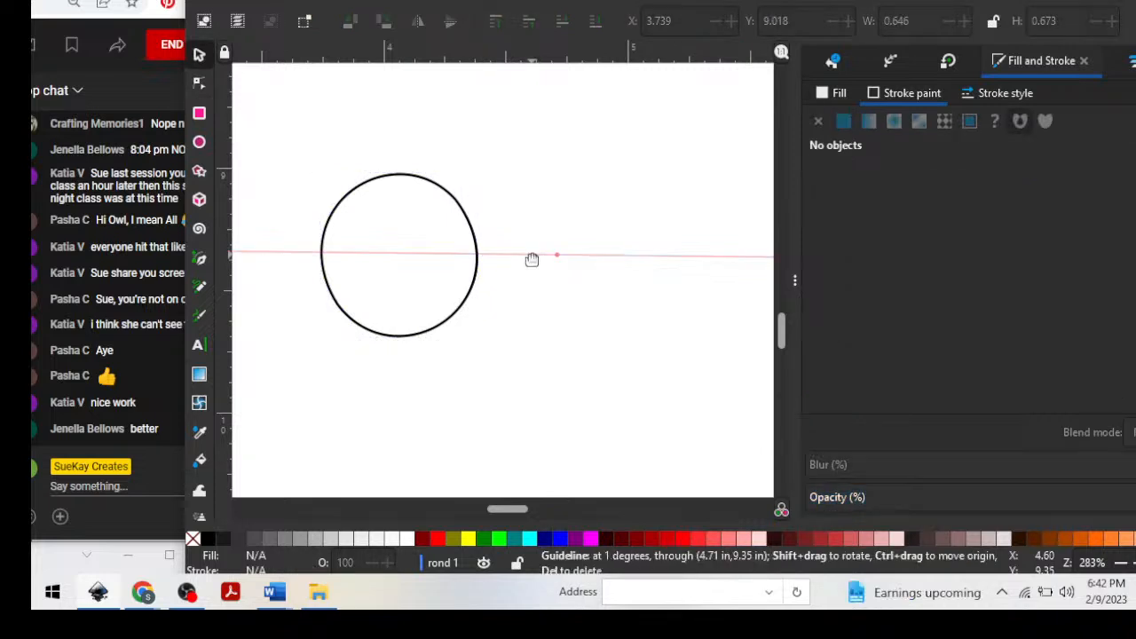
double_click(532, 260)
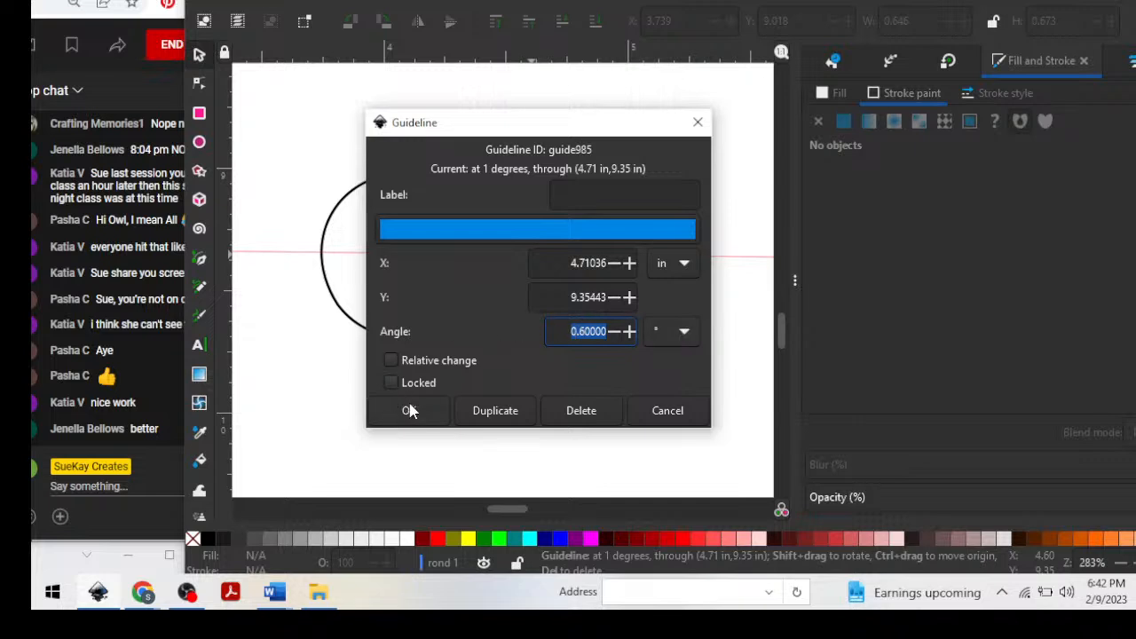
left_click(496, 411)
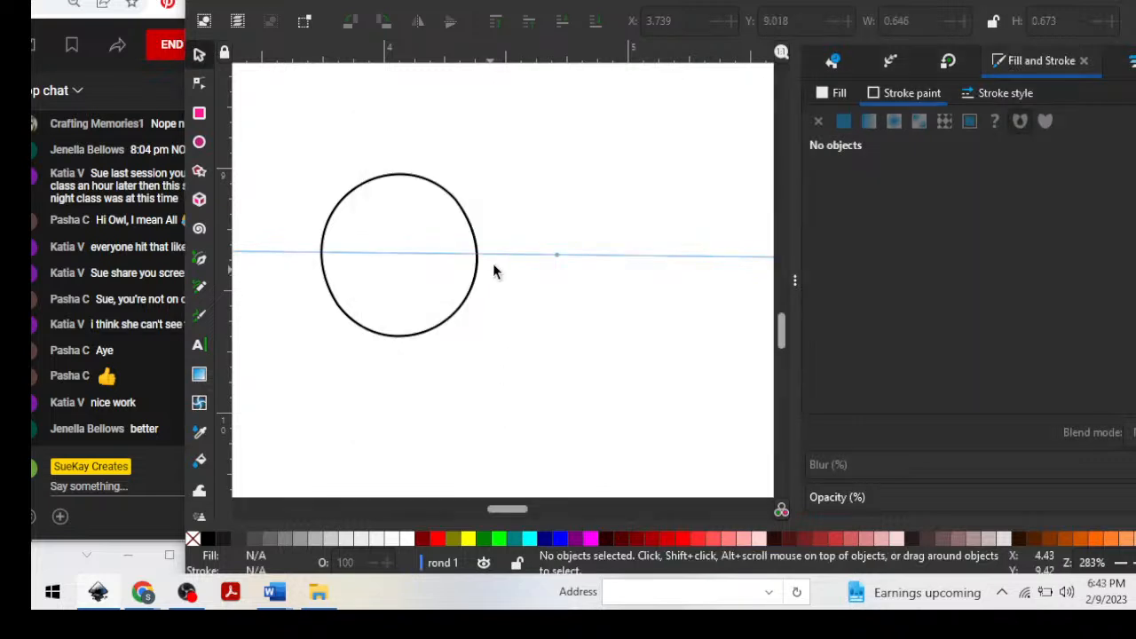
left_click_drag(499, 260, 480, 164)
Look at the angle unit options of the guide above the circle, and remove that guide from the canvas.
double_click(480, 164)
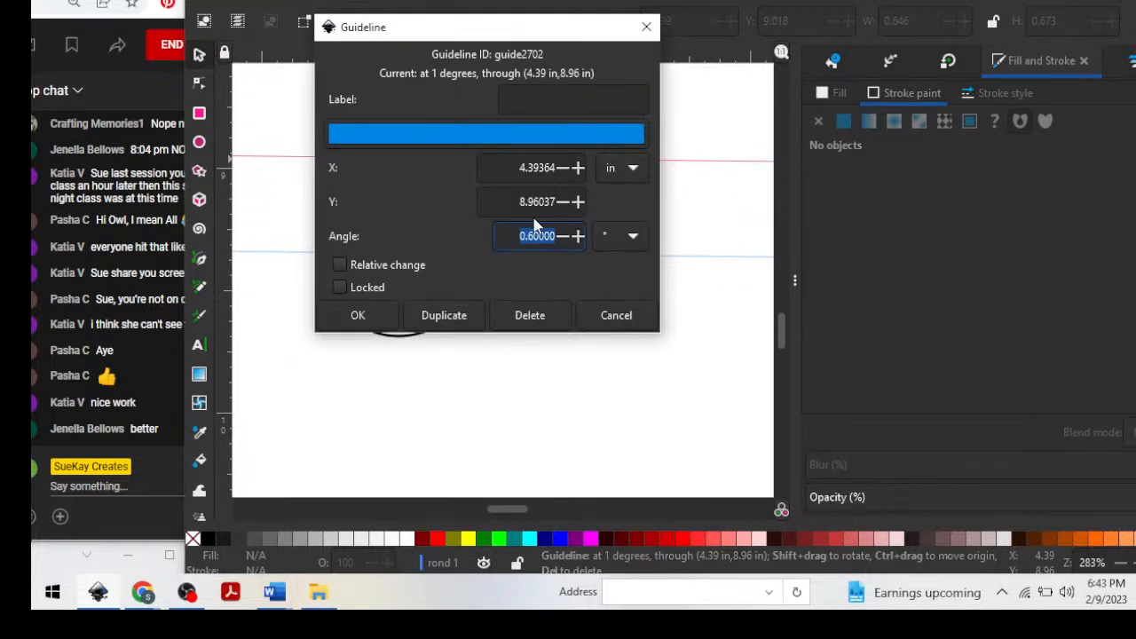
left_click(626, 239)
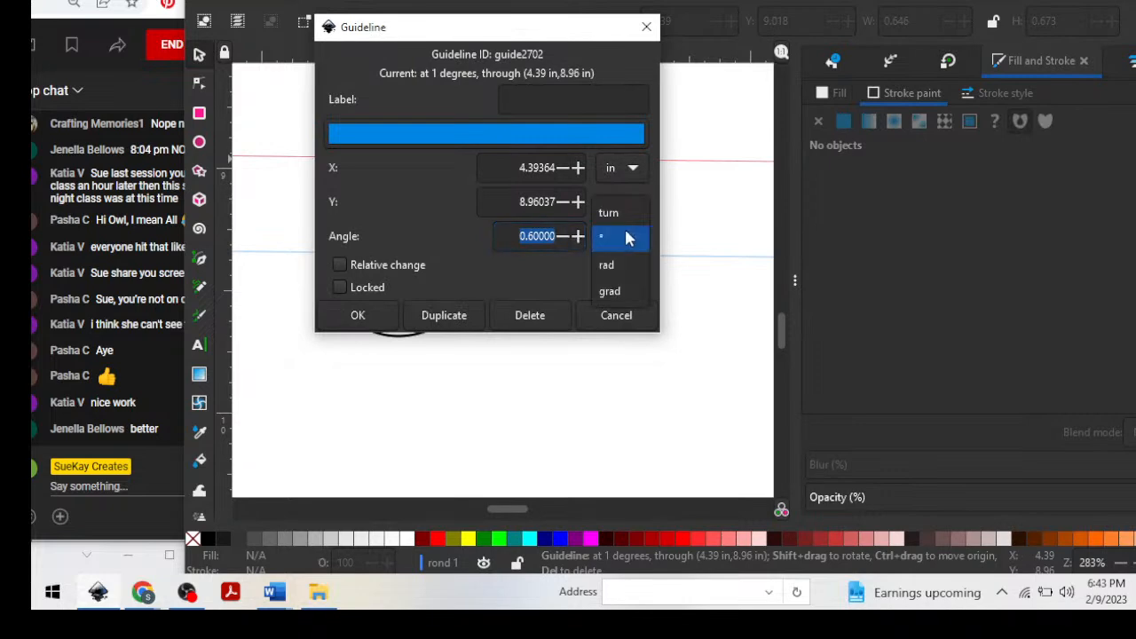
left_click(414, 179)
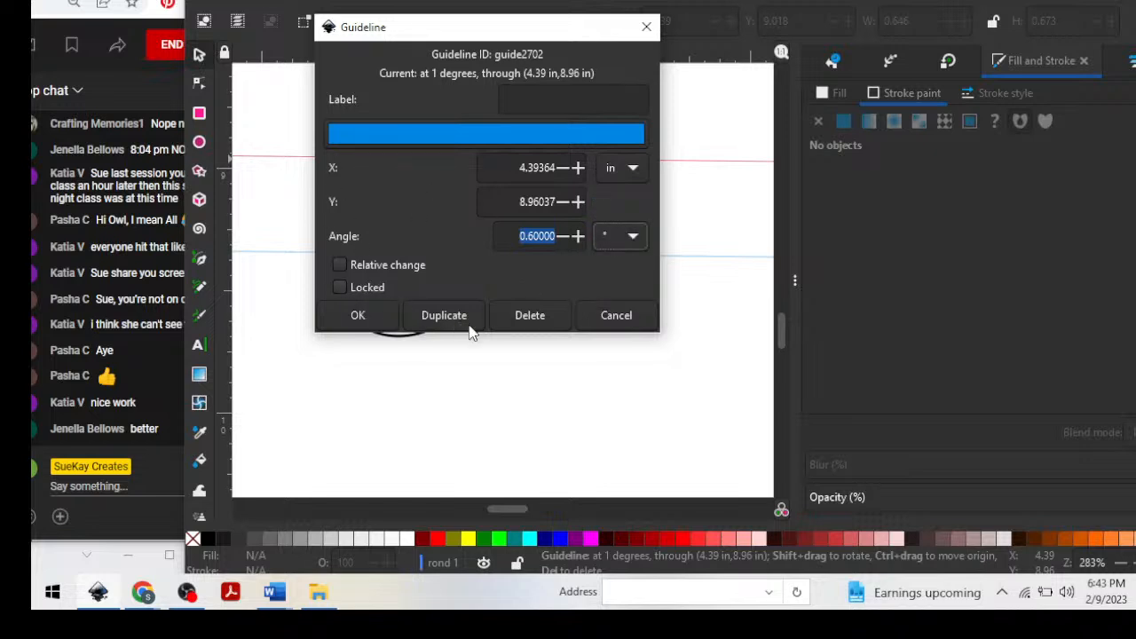
left_click(357, 318)
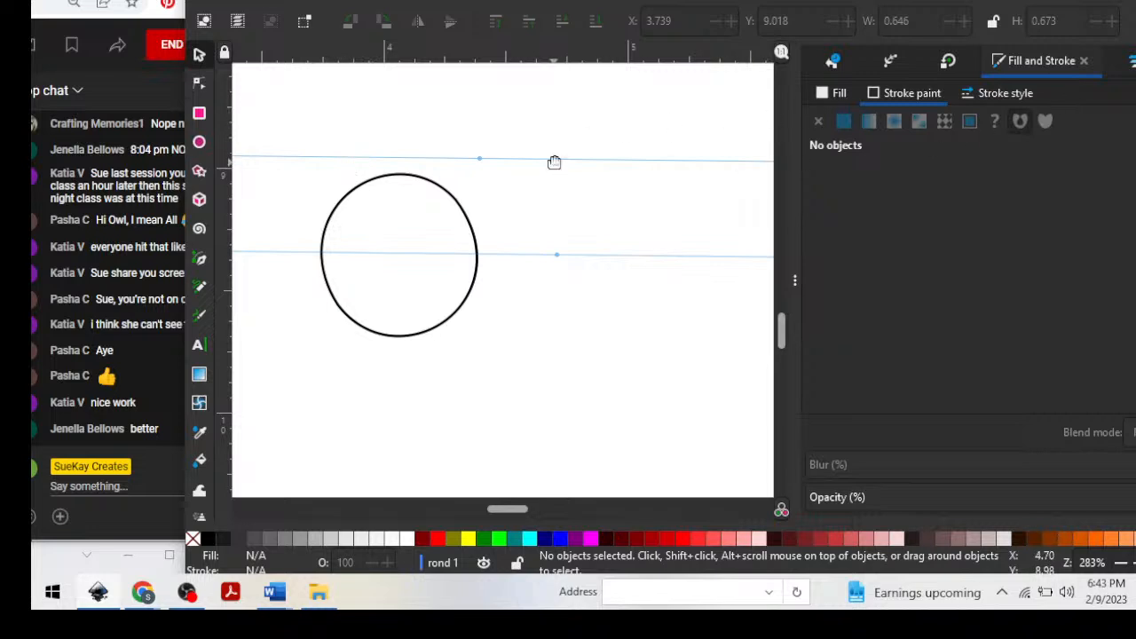
left_click_drag(549, 165, 551, 38)
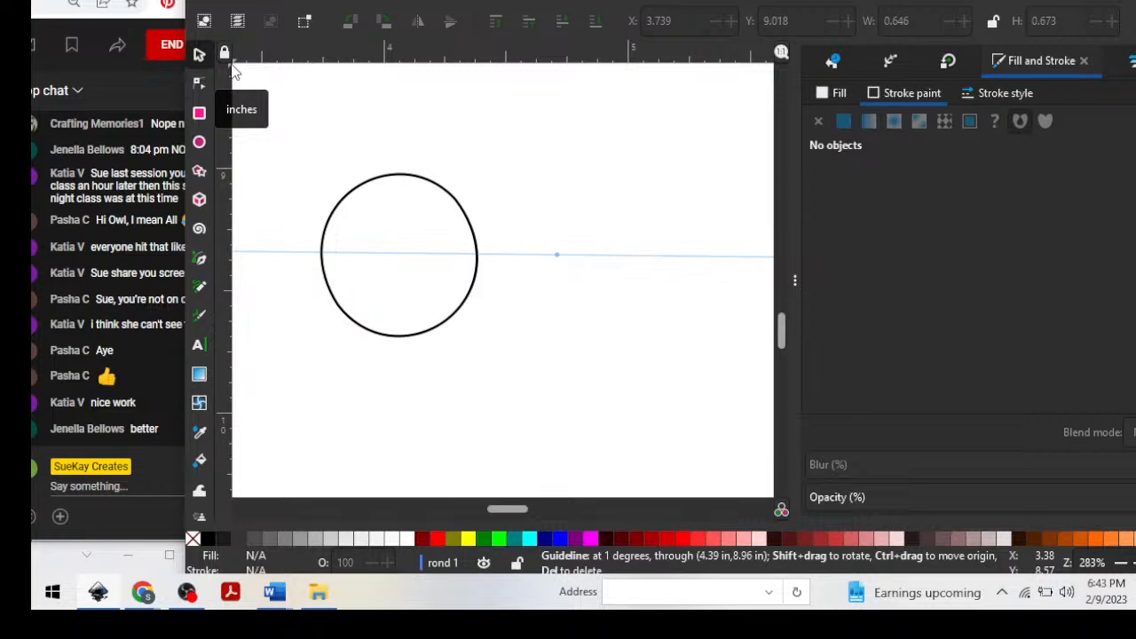
Place a diagonal guide through the circle's centre, at about X 4.055 and Y 9.343 in, and a vertical guide through the same point.
left_click_drag(233, 69, 400, 260)
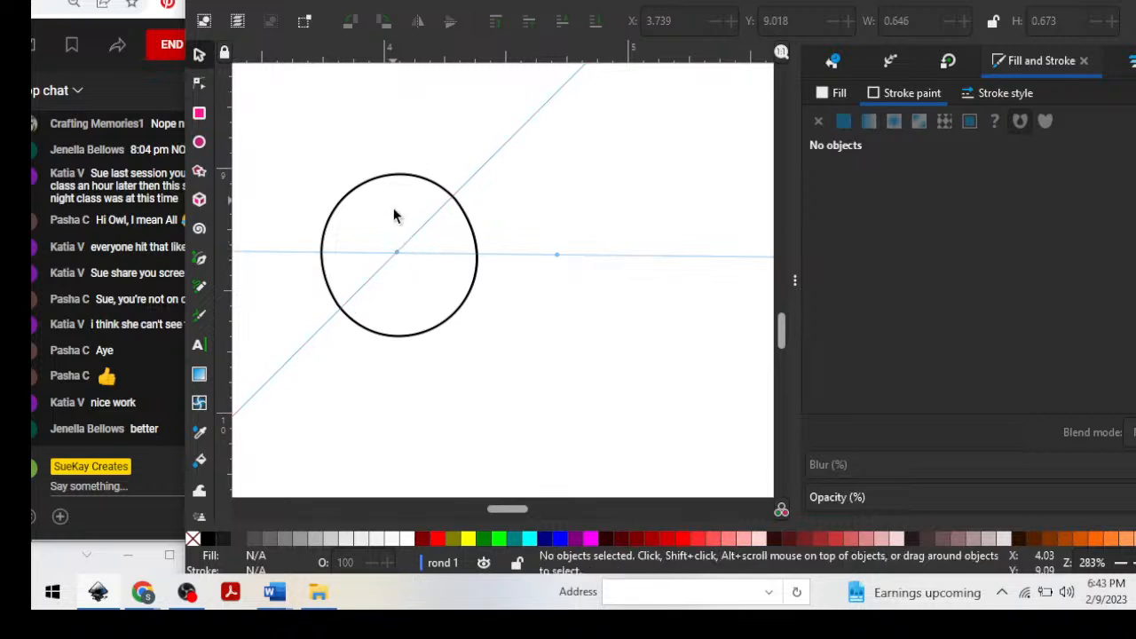
left_click_drag(230, 238, 398, 285)
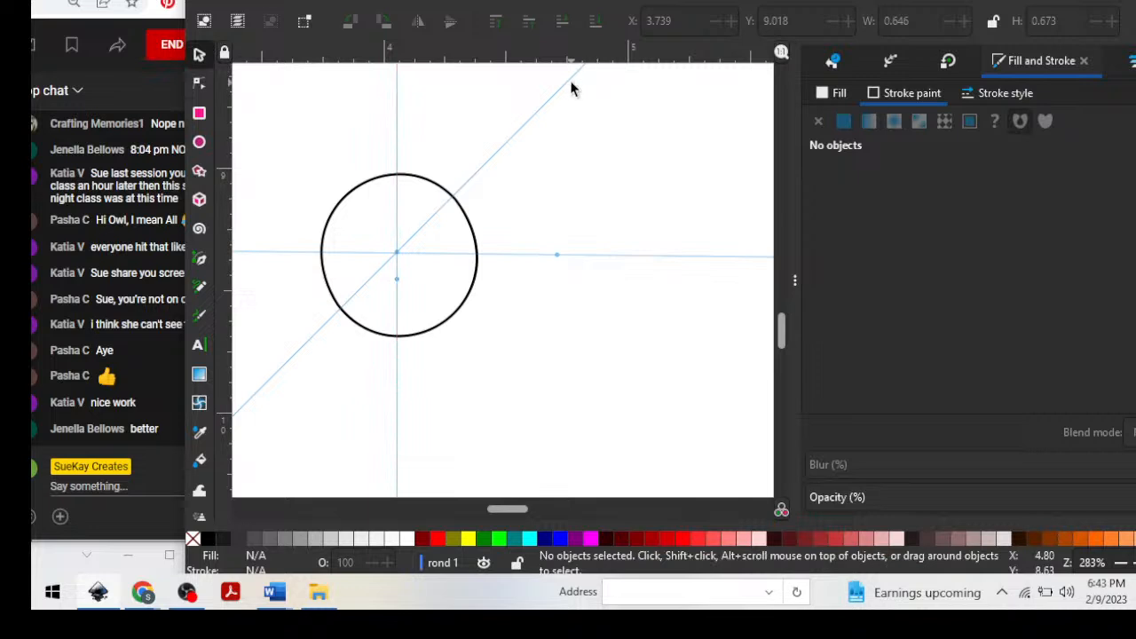
Set the angle of the diagonal guide through the circle to 60 degrees.
double_click(505, 149)
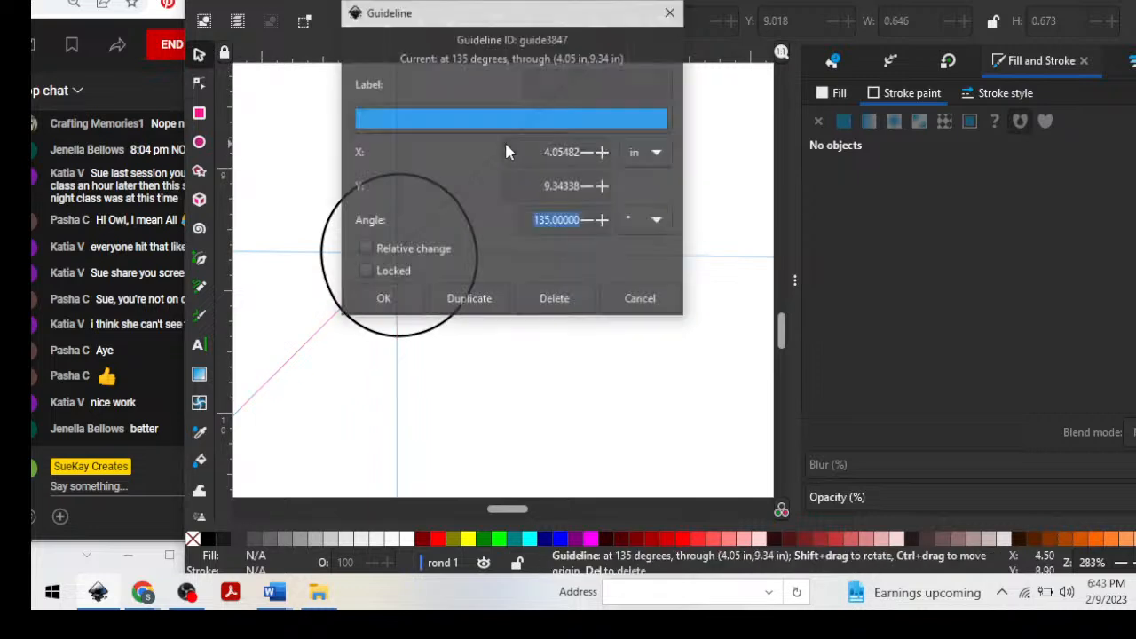
left_click_drag(551, 220, 547, 221)
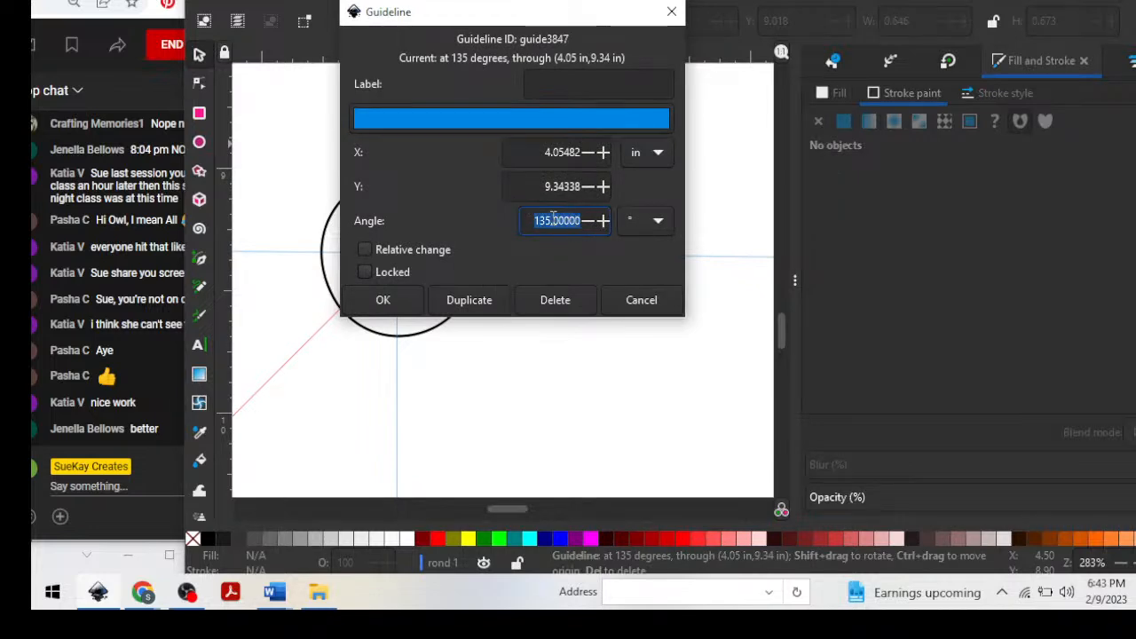
left_click(550, 221)
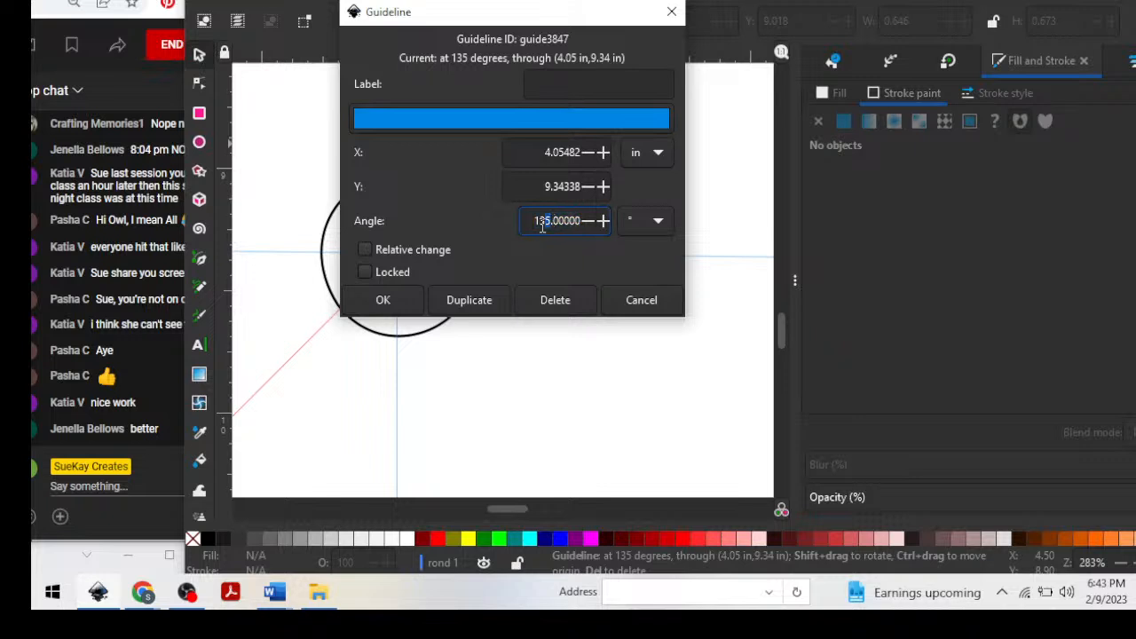
key("BackSpace")
left_click(373, 299)
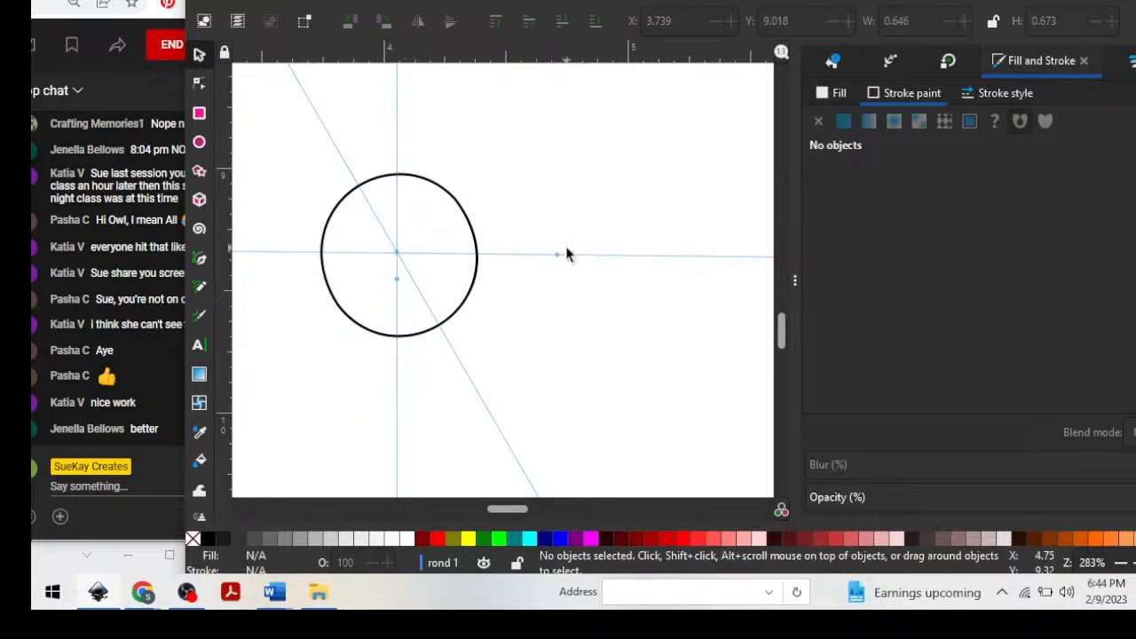
Shift the nearly horizontal guide slightly up to the circle's centre and remove the vertical guide from the canvas.
mouse_move(562, 254)
left_mouse_down()
mouse_move(547, 179)
mouse_move(542, 258)
left_mouse_up()
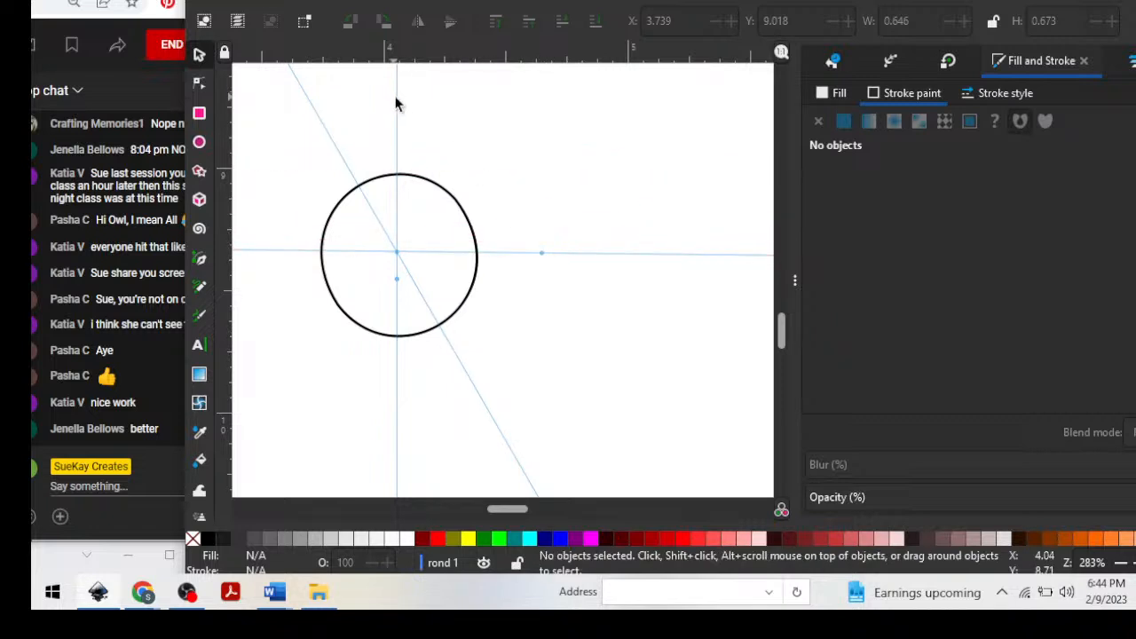
left_click_drag(395, 100, 202, 111)
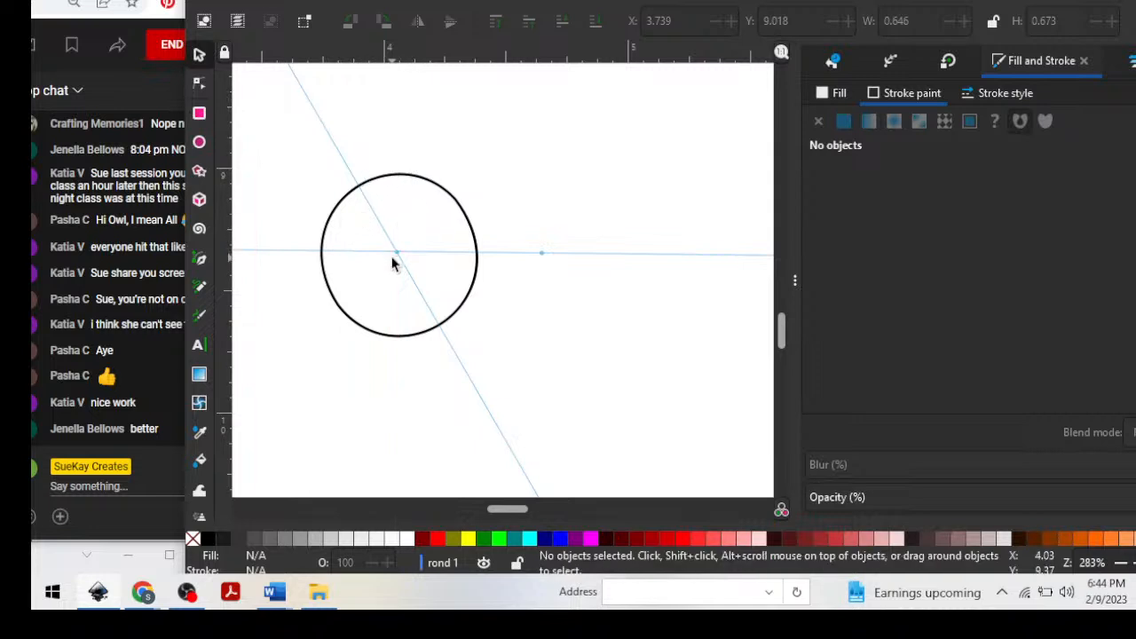
Set the angle of the slanted guide through the circle's centre to 120 degrees.
double_click(344, 164)
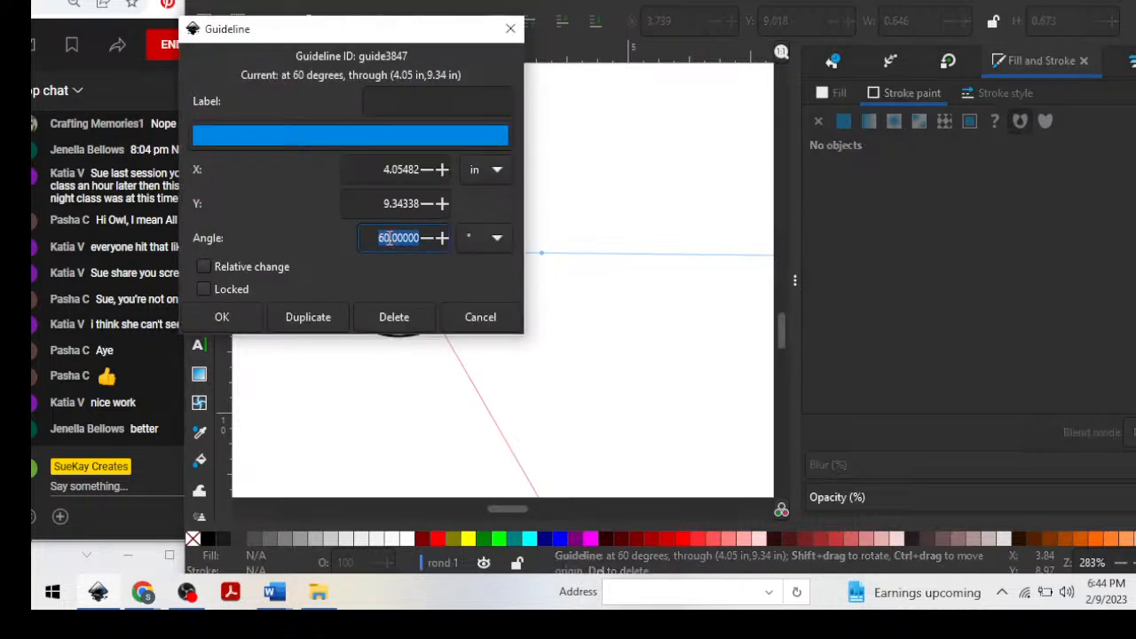
mouse_move(389, 238)
left_mouse_down()
mouse_move(376, 237)
mouse_move(389, 238)
left_mouse_up()
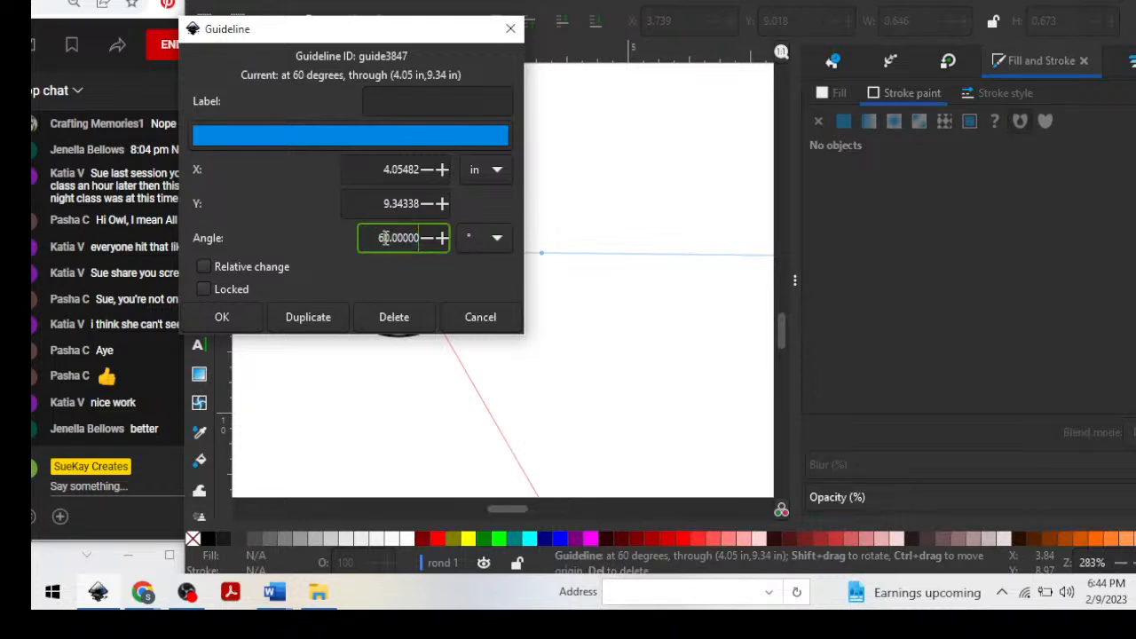
left_click(386, 238)
key("BackSpace")
type("12")
left_click(222, 317)
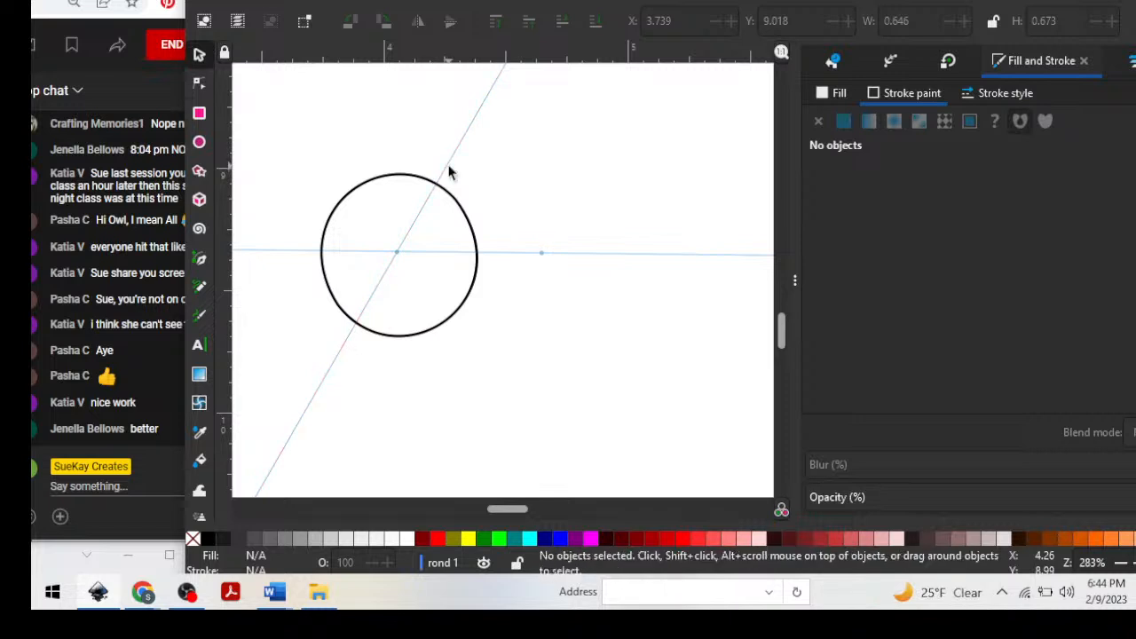
Duplicate the 120-degree guide and place the copy to its upper left, through about X 4.051 and Y 8.912 in.
double_click(445, 168)
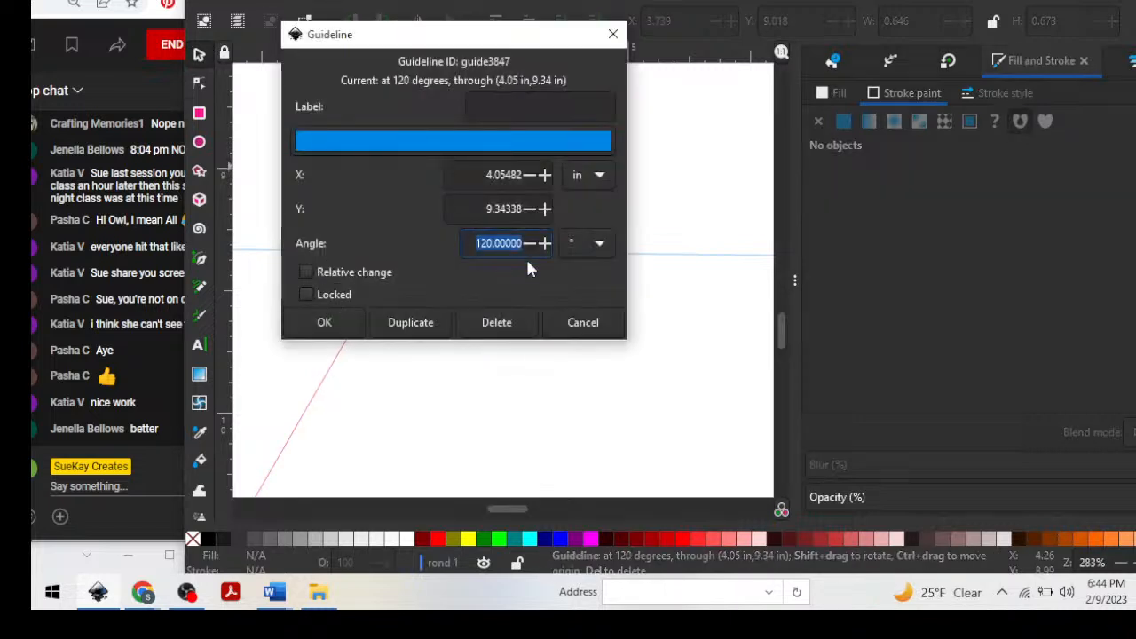
left_click(415, 322)
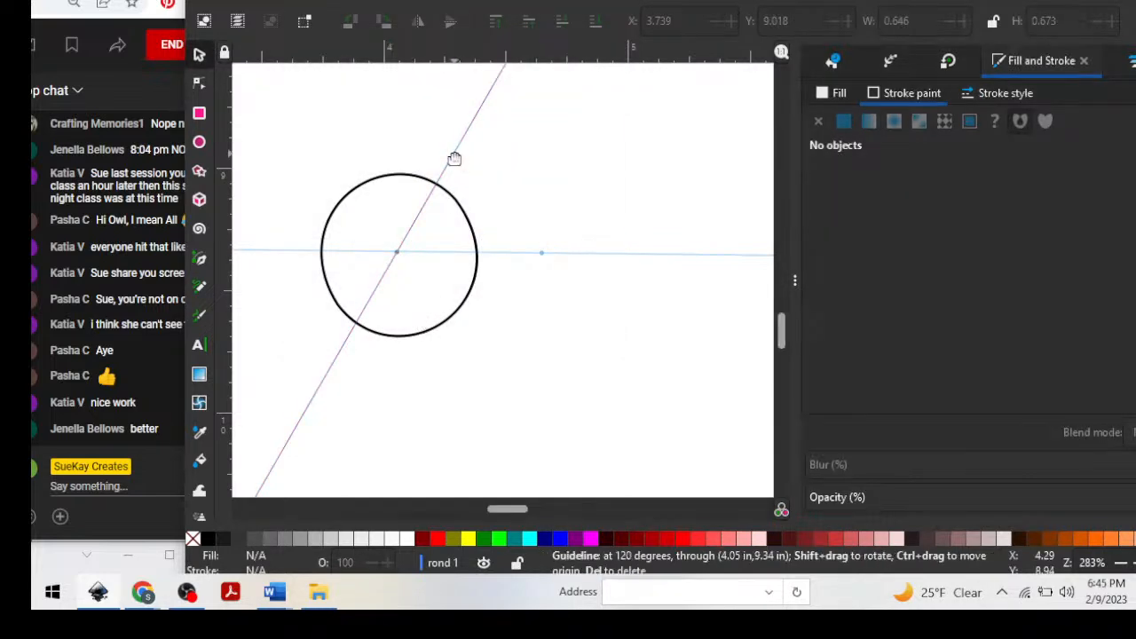
left_click_drag(450, 159, 397, 153)
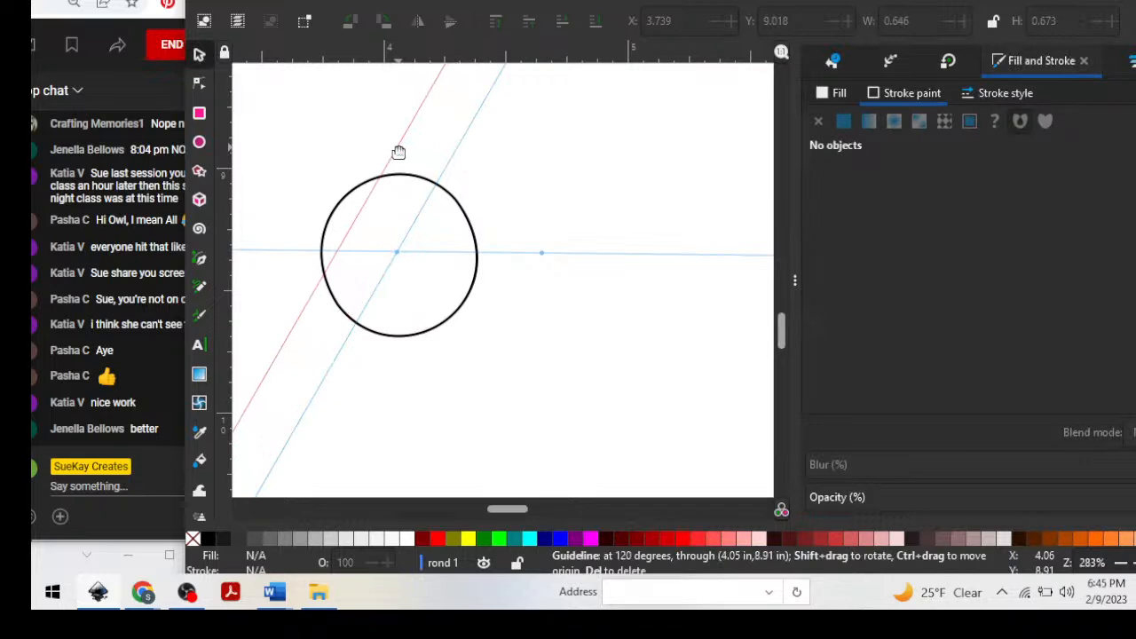
double_click(398, 153)
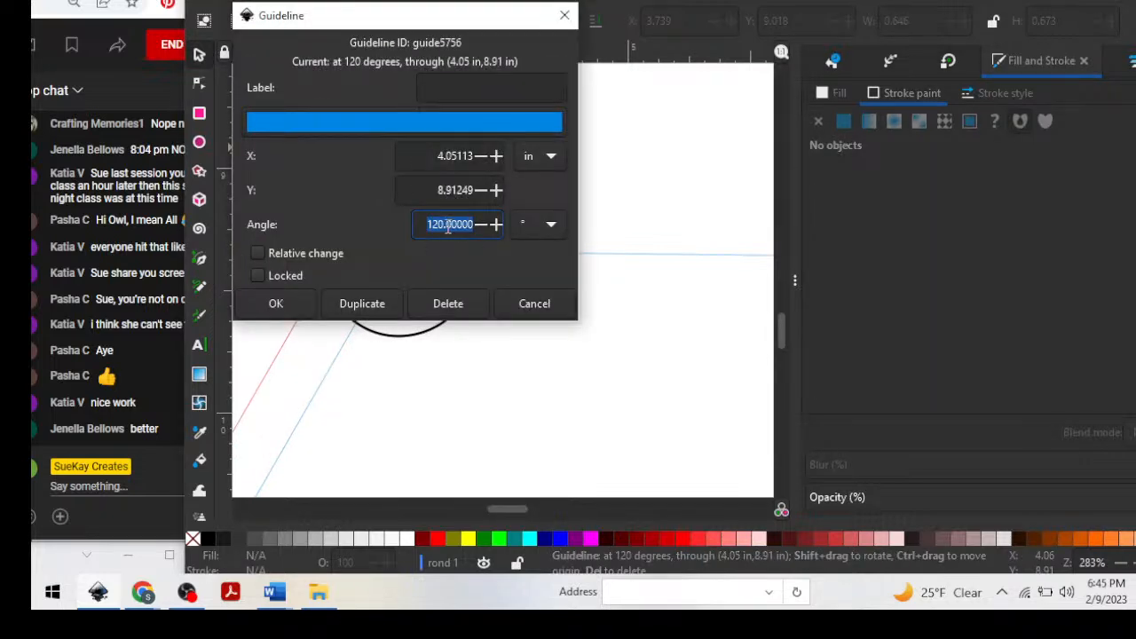
left_click(275, 306)
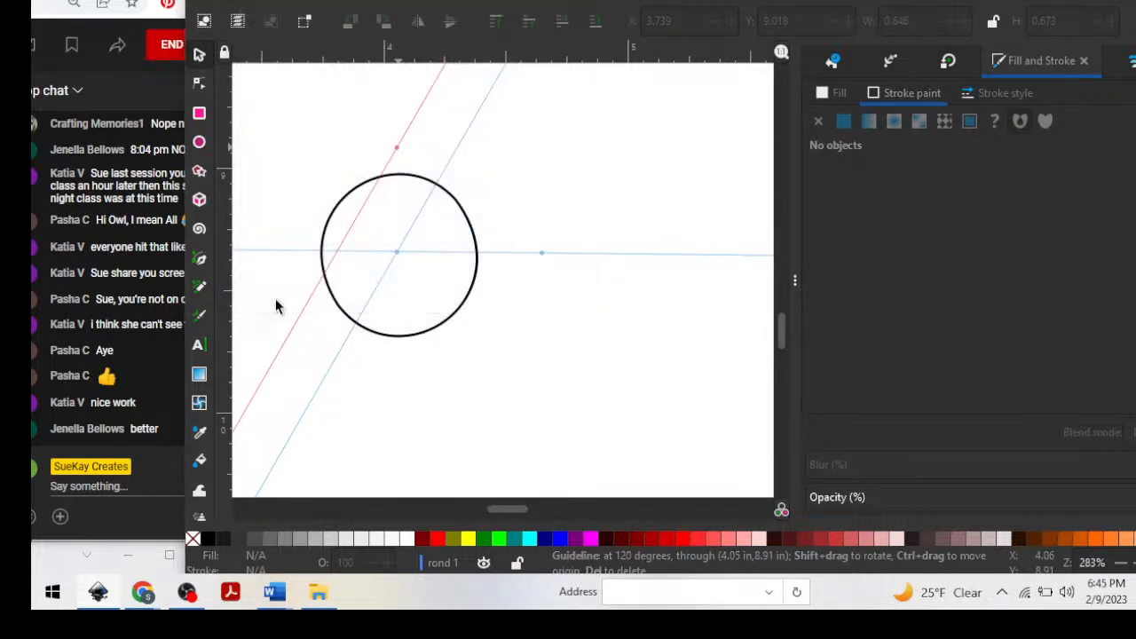
Set the angle of the duplicated guide to 60 degrees.
double_click(398, 146)
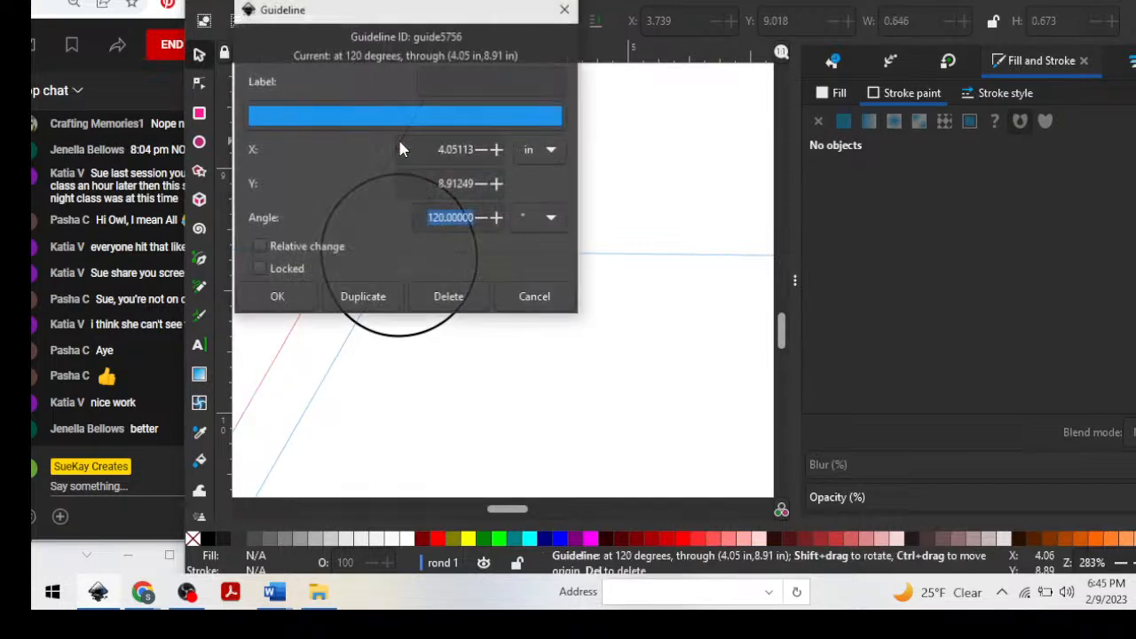
mouse_move(446, 216)
left_mouse_down()
mouse_move(436, 218)
mouse_move(454, 221)
left_mouse_up()
left_click(445, 217)
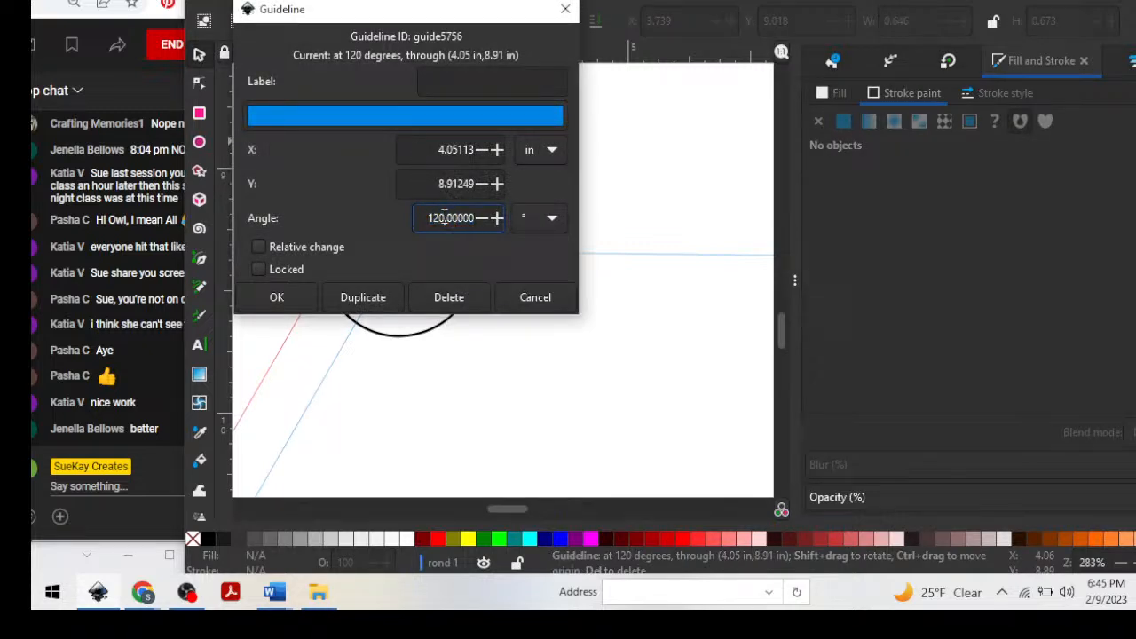
key("BackSpace")
key("BackSpace")
key("BackSpace")
left_click(273, 297)
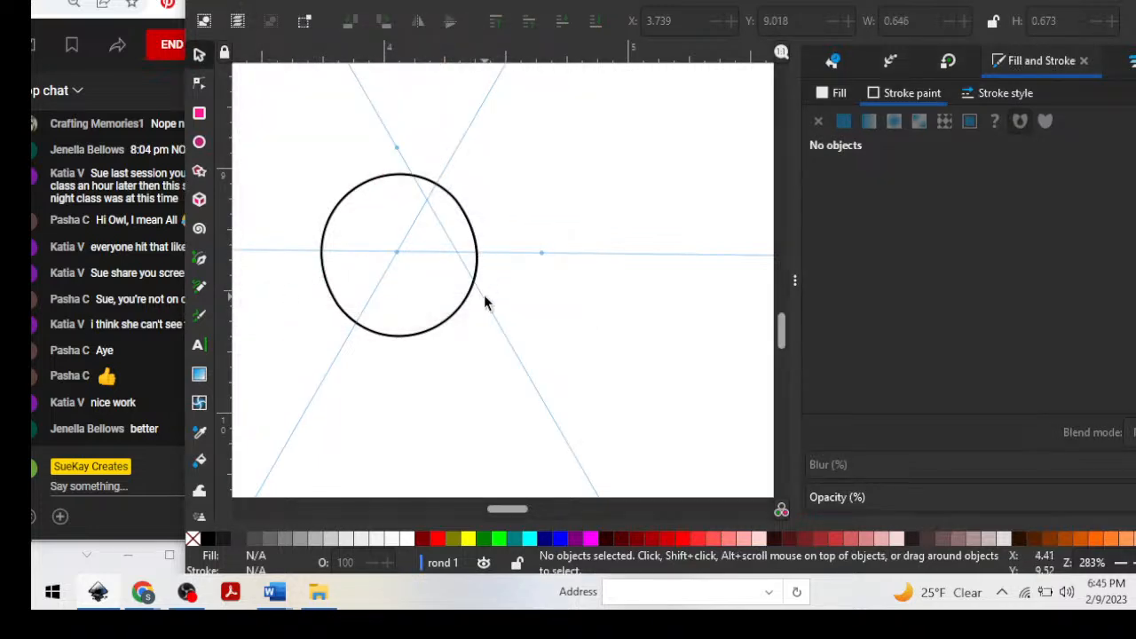
Move the 60-degree guide onto the circle's centre and realign the nearly horizontal guide so all three cross there.
left_click_drag(484, 305, 440, 330)
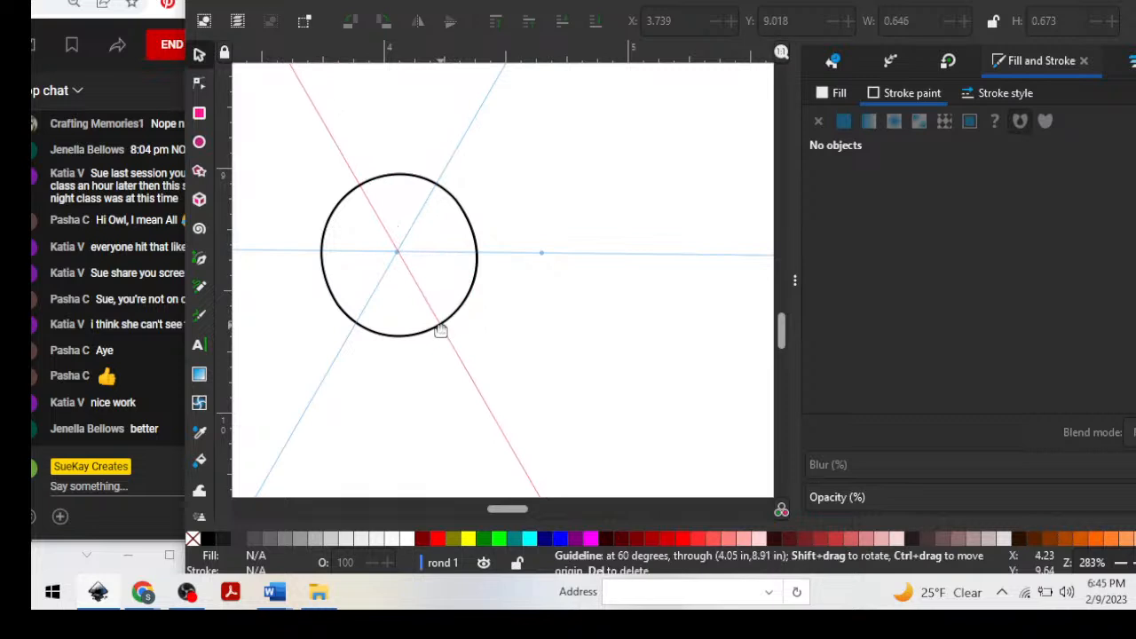
left_click_drag(441, 329, 440, 331)
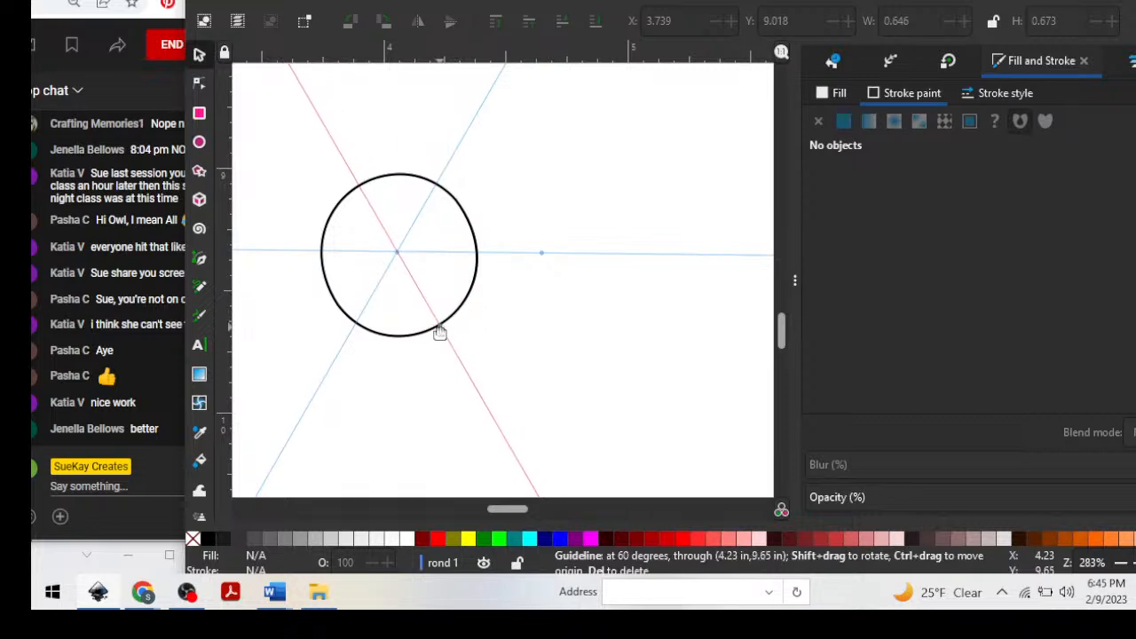
left_click(477, 268)
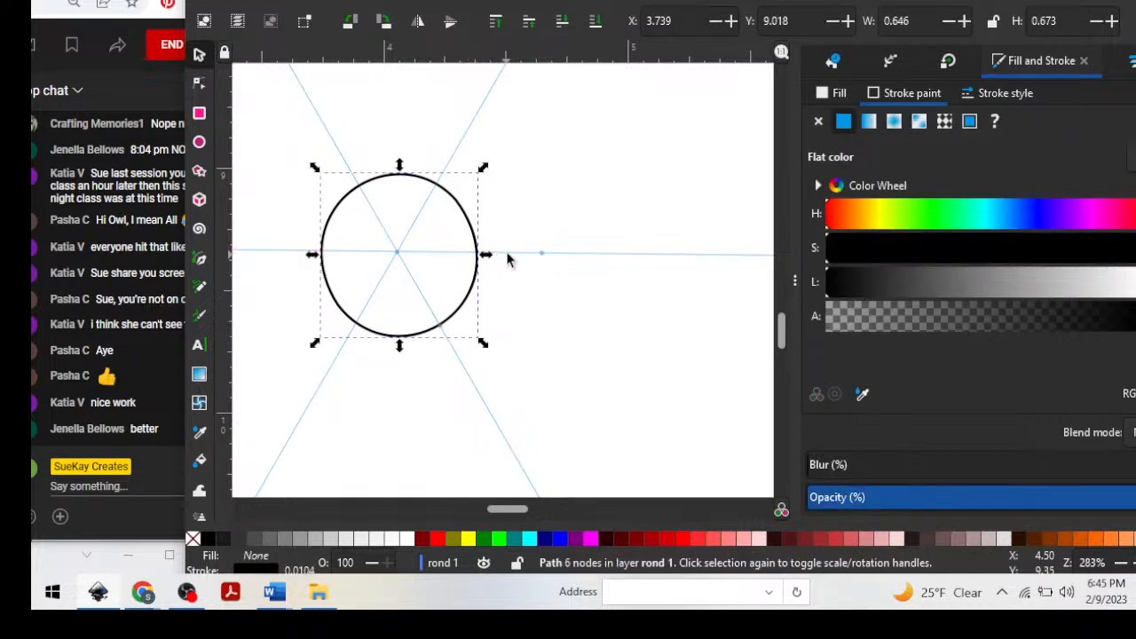
left_click_drag(508, 255, 507, 258)
left_click(539, 203)
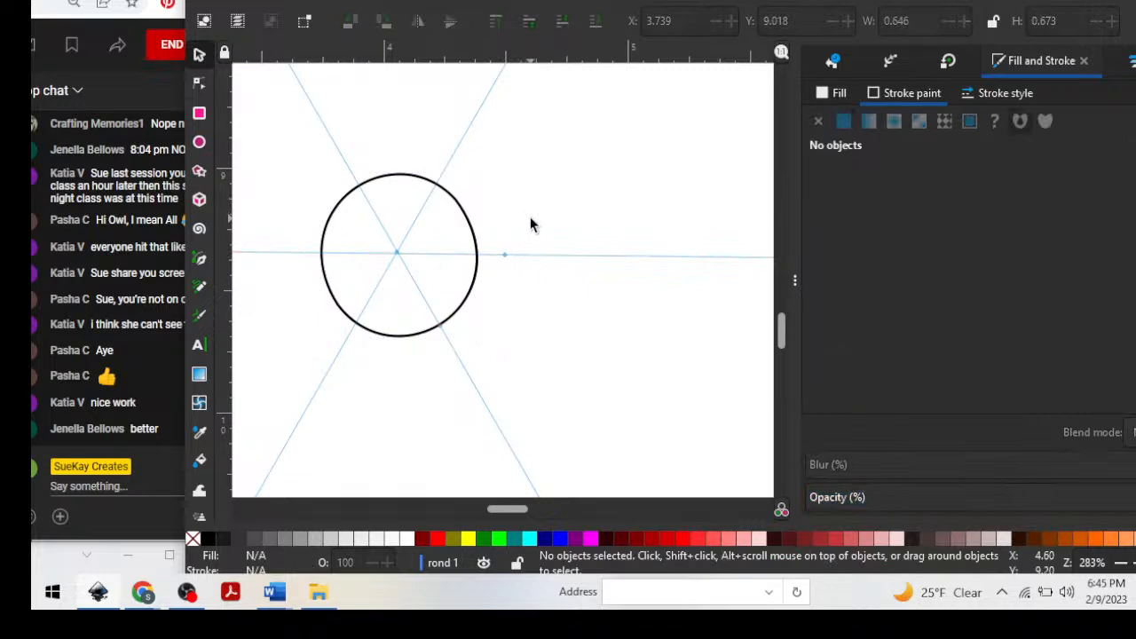
Examine up close where the three guides cross the circle's outline, and shift the drawing window aside to uncover the chat.
key("plus")
key("plus")
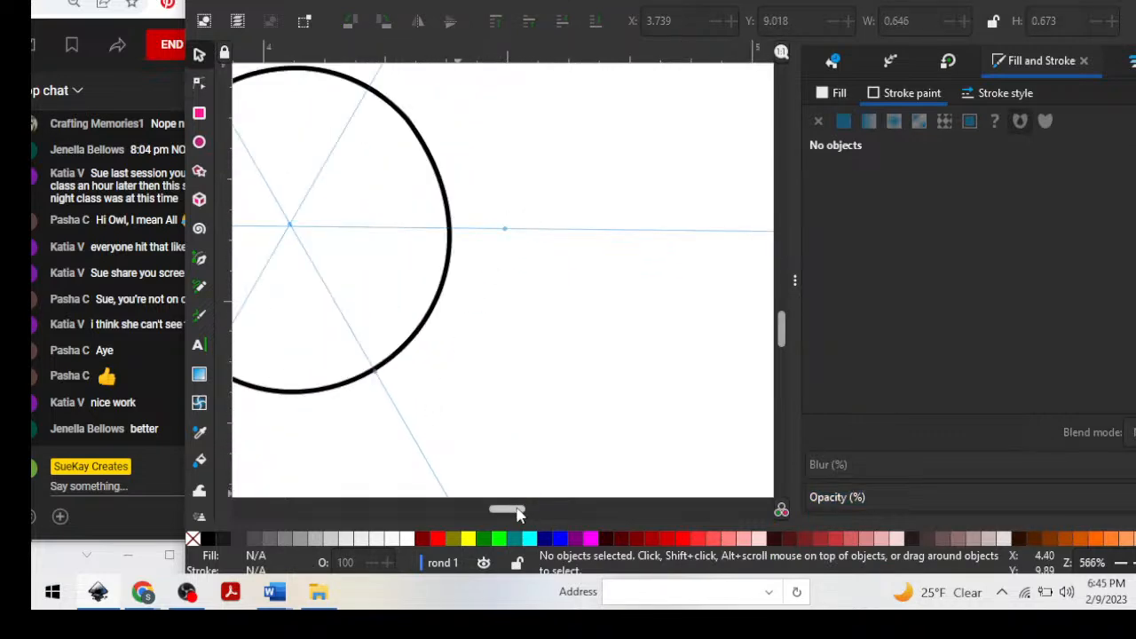
left_click_drag(517, 513, 489, 497)
scroll(728, 197, "up", 2)
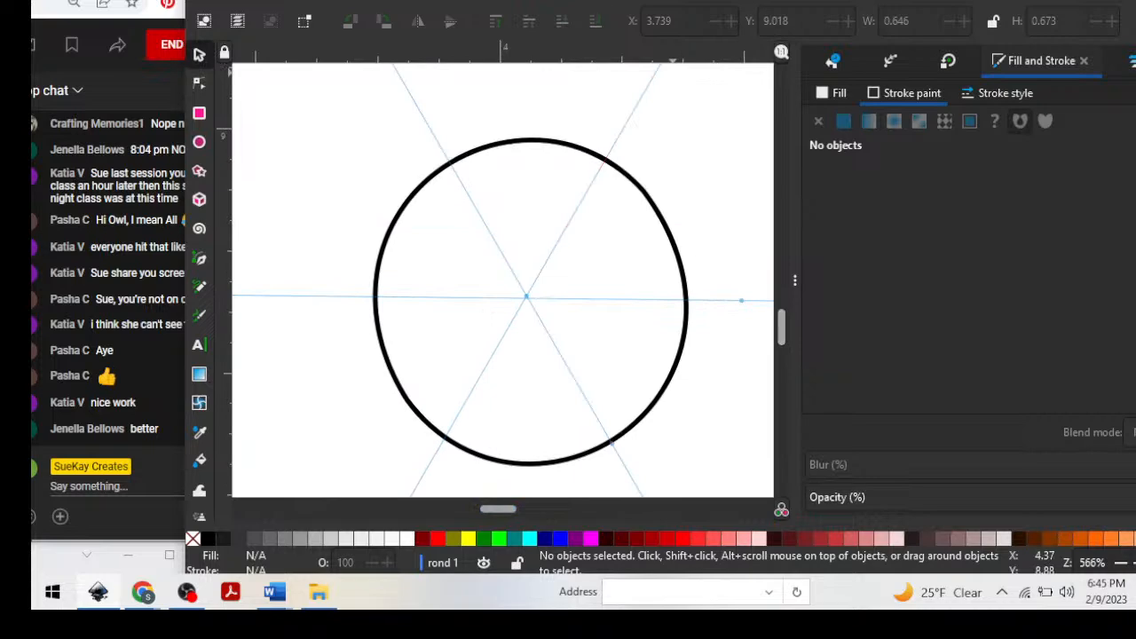
left_click_drag(673, 7, 716, 0)
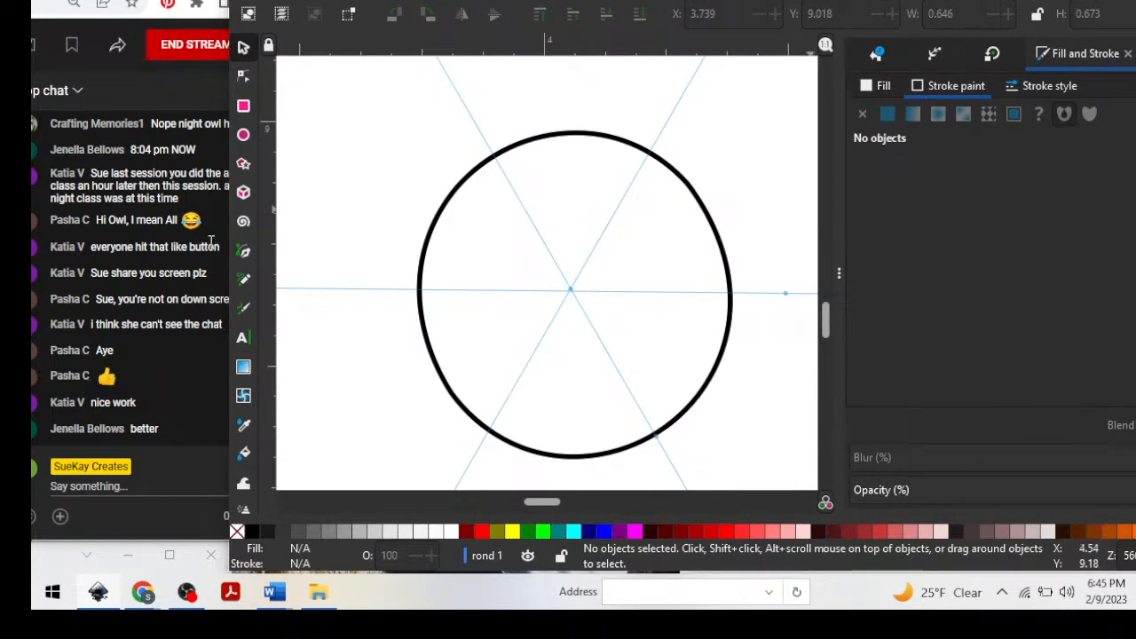
left_click_drag(711, 0, 715, 5)
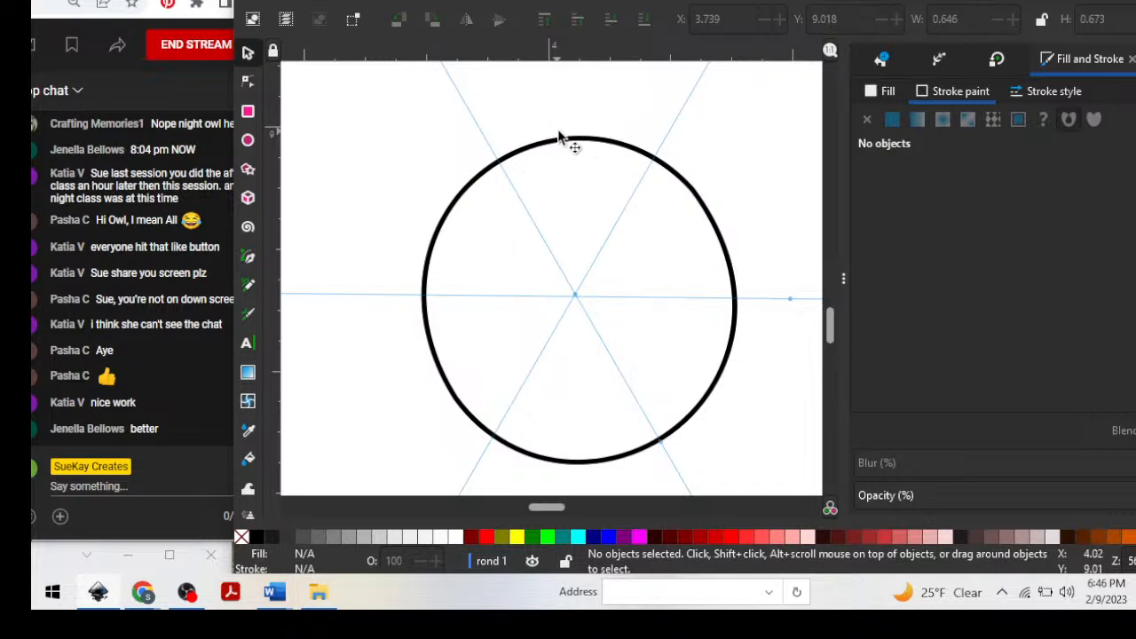
Move a small motif clone off the mandala, rotate it level and place it just below the large looped motifs, right of the circle.
key("minus")
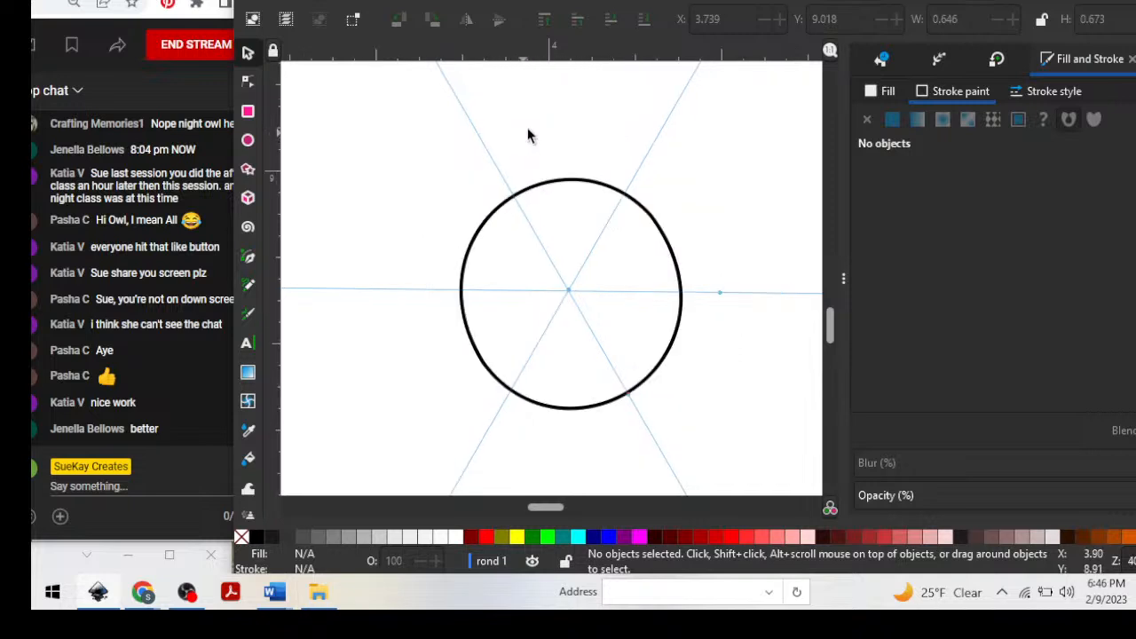
key("minus")
key("minus")
key("minus")
key("minus")
key("minus")
key("minus")
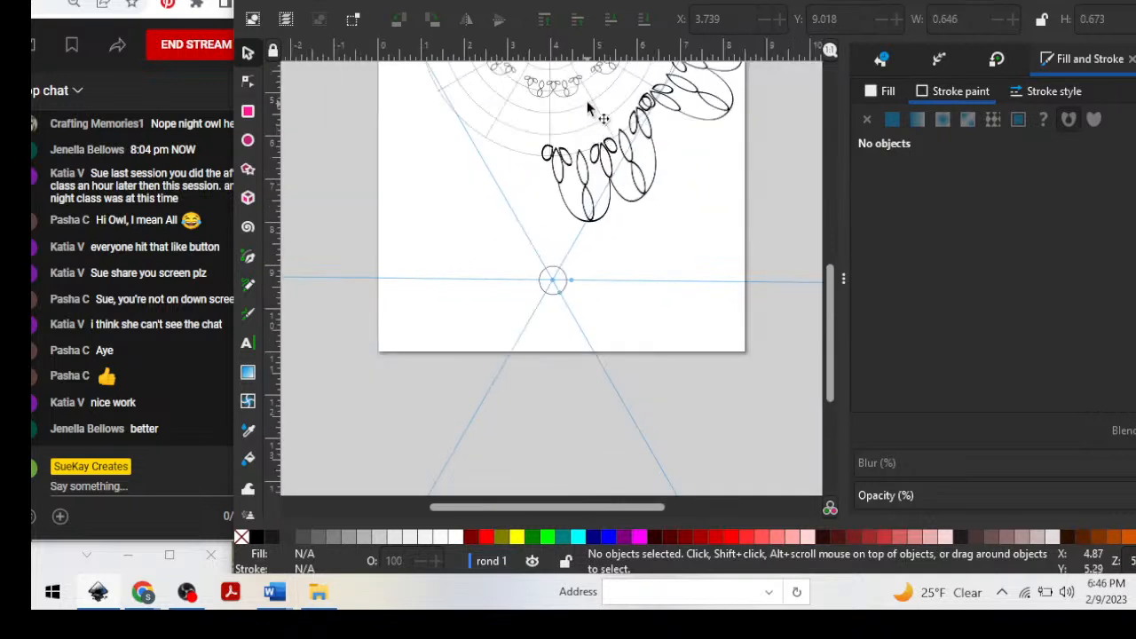
key("minus")
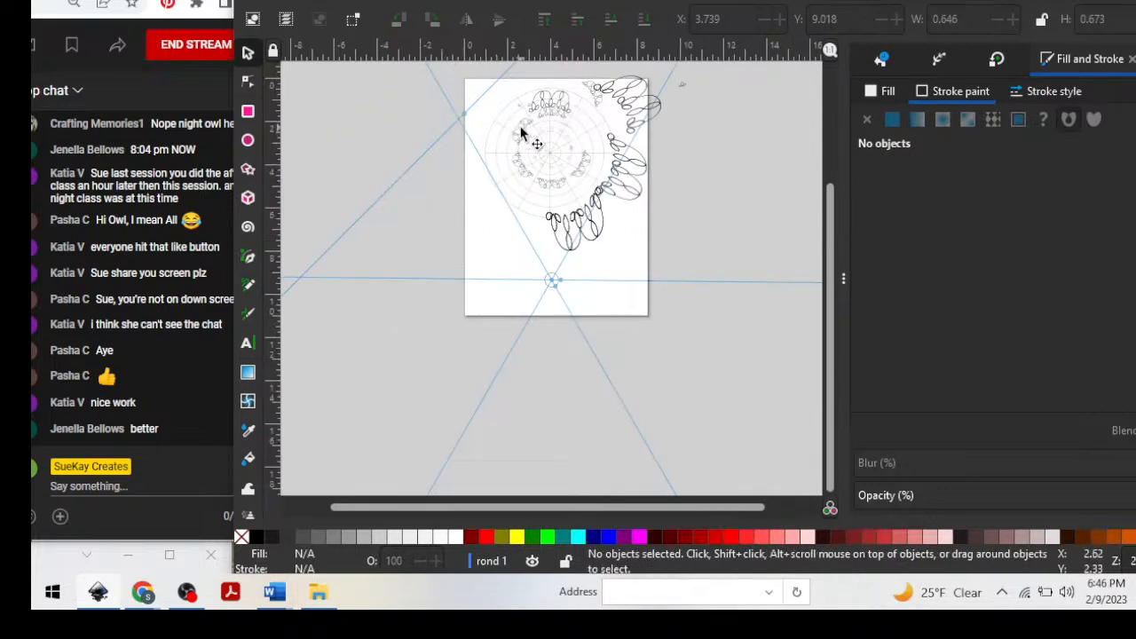
left_click_drag(514, 140, 479, 275)
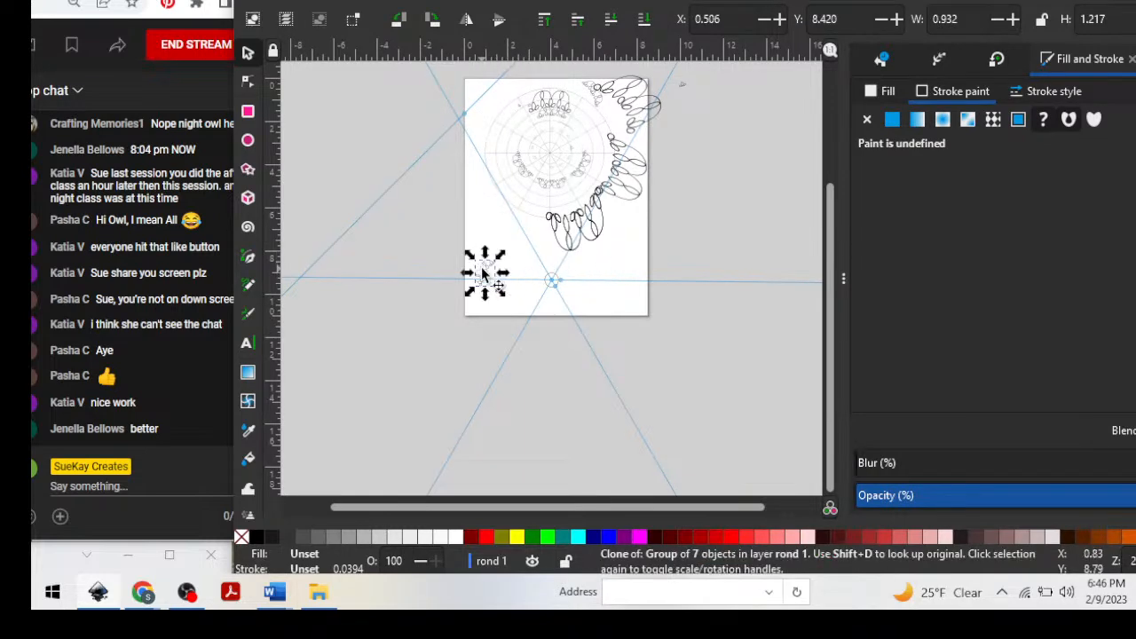
key("plus")
key("plus")
key("plus")
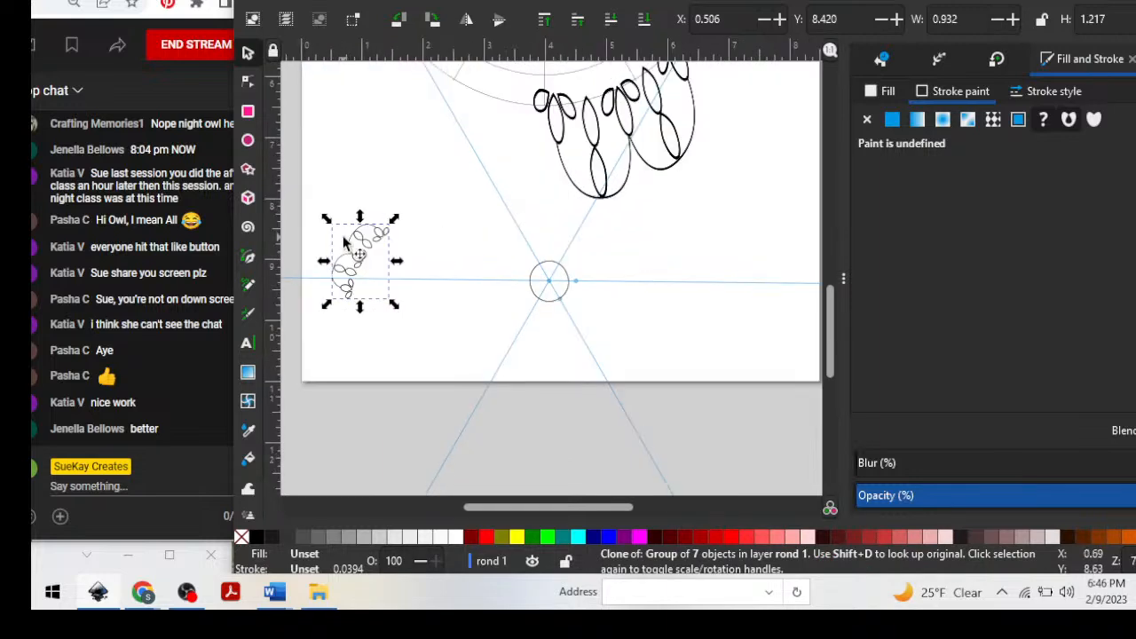
mouse_move(395, 218)
left_mouse_down()
mouse_move(470, 233)
mouse_move(488, 217)
mouse_move(561, 209)
mouse_move(726, 207)
left_mouse_up()
Try moving the large looped motif group beside the circle to the page's left edge, and undo the move.
mouse_move(531, 133)
left_mouse_down()
mouse_move(326, 194)
mouse_move(322, 263)
left_mouse_up()
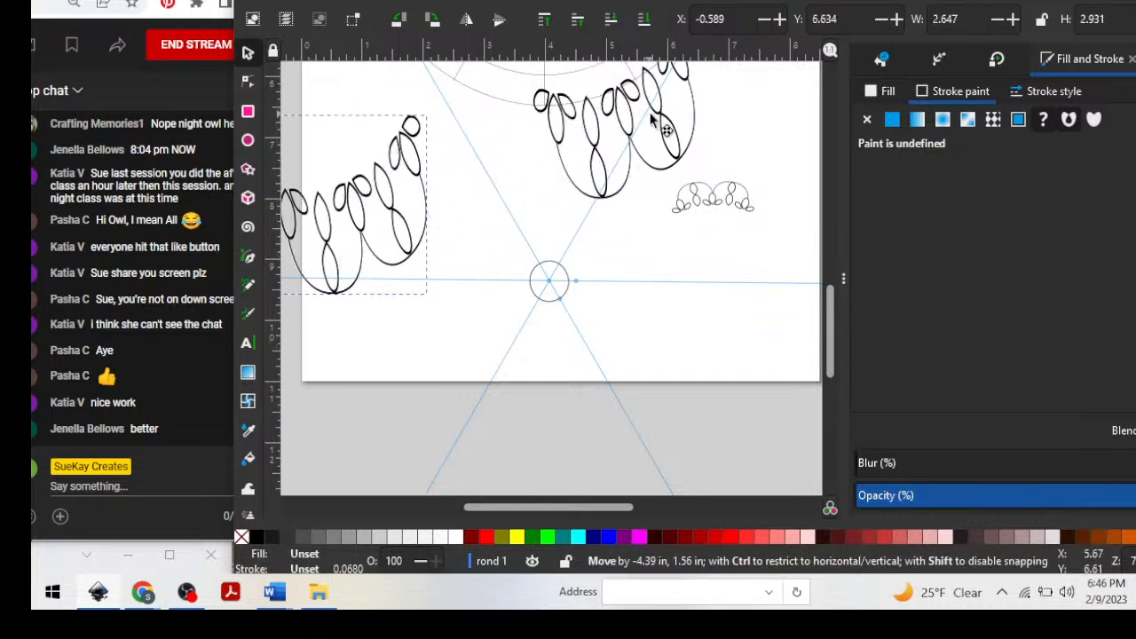
key("ctrl+z")
left_click_drag(642, 115, 282, 250)
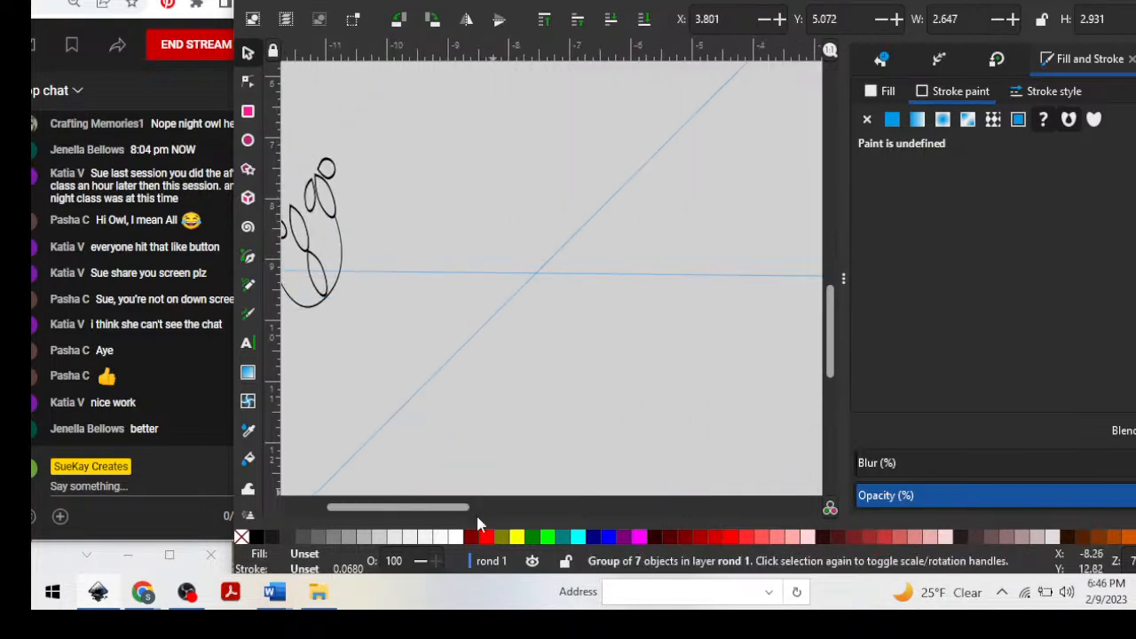
left_click_drag(415, 508, 637, 503)
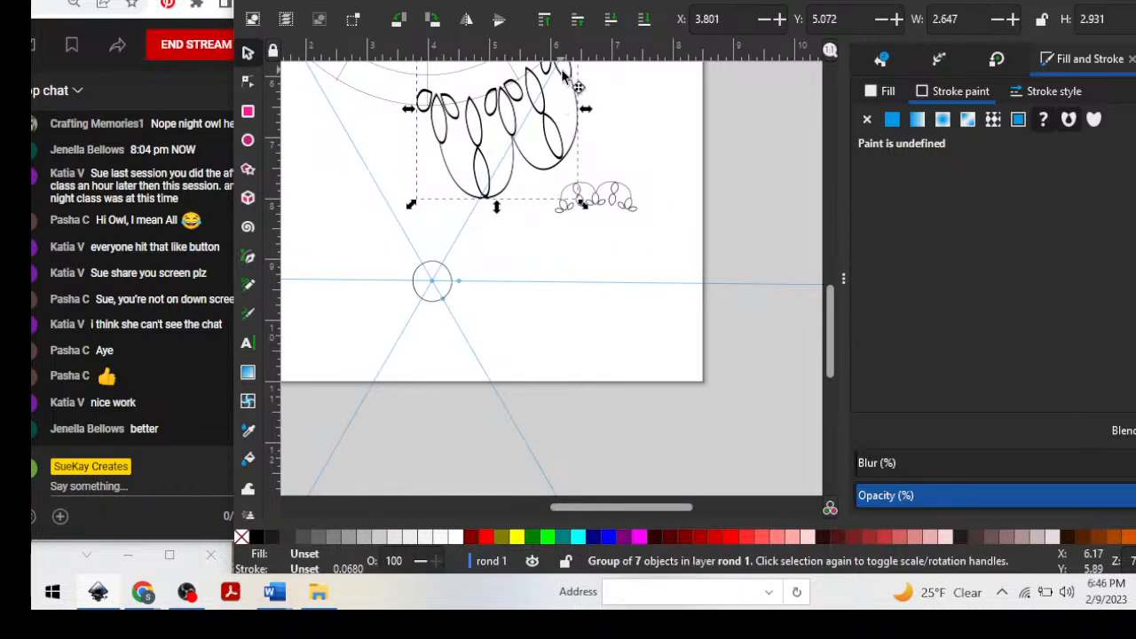
Move the large looped motif group off the page's lower edge and place the small motif clone centred above the circle.
left_click_drag(564, 78, 778, 478)
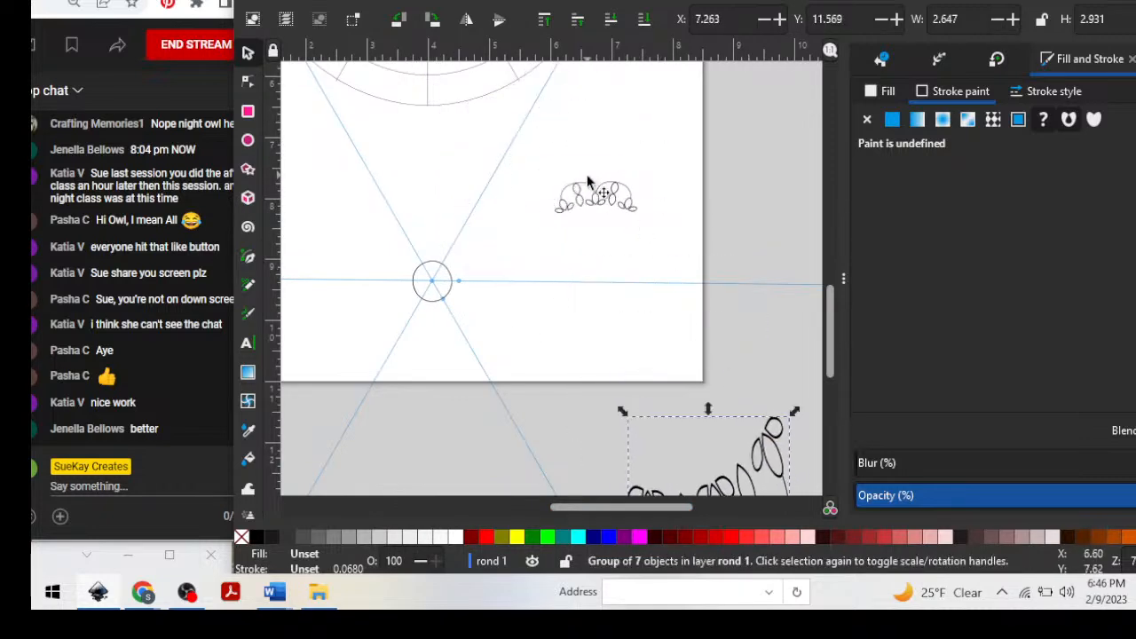
mouse_move(587, 182)
left_mouse_down()
mouse_move(422, 184)
mouse_move(421, 198)
left_mouse_up()
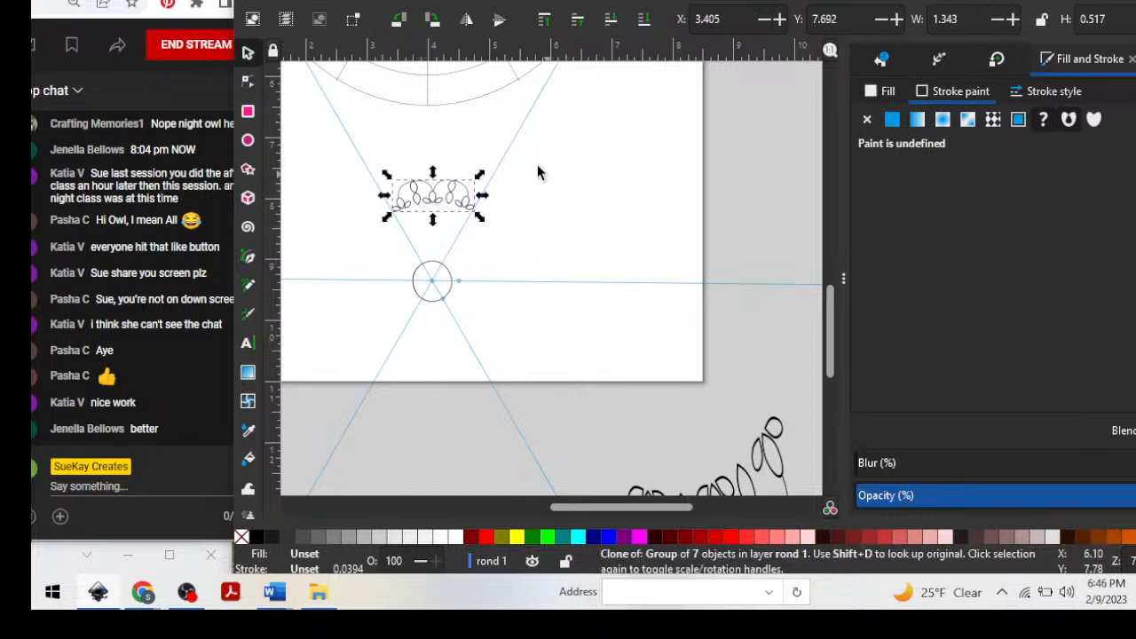
Enlarge the circle around its centre to about 2.39 by 2.48 in and nudge it up against the small motif.
left_click(447, 272)
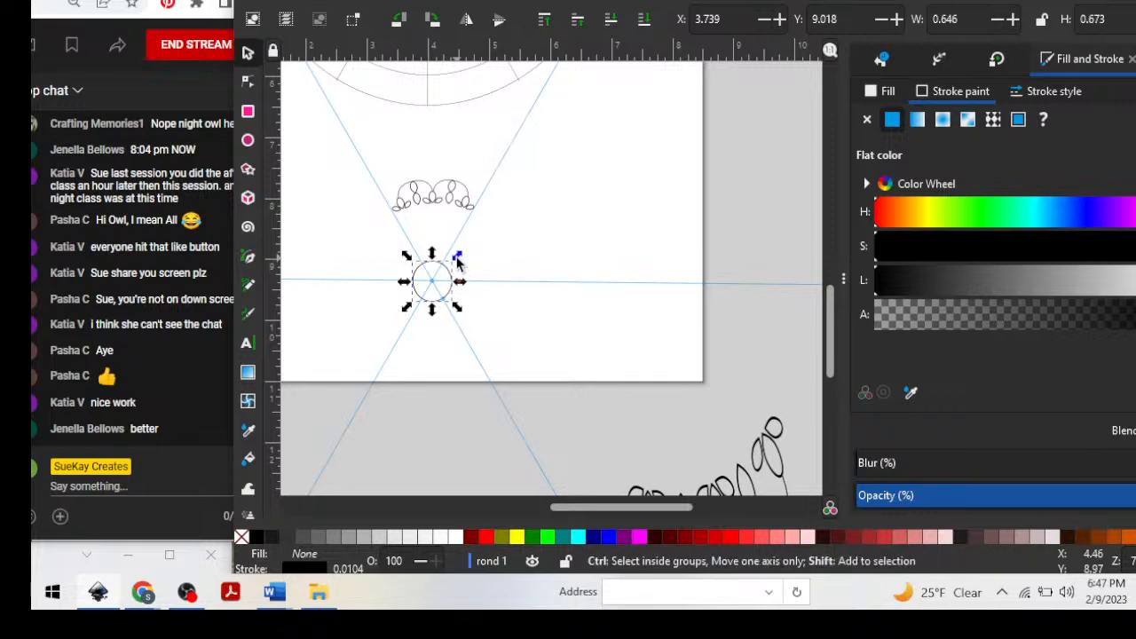
left_click_drag(456, 257, 513, 204)
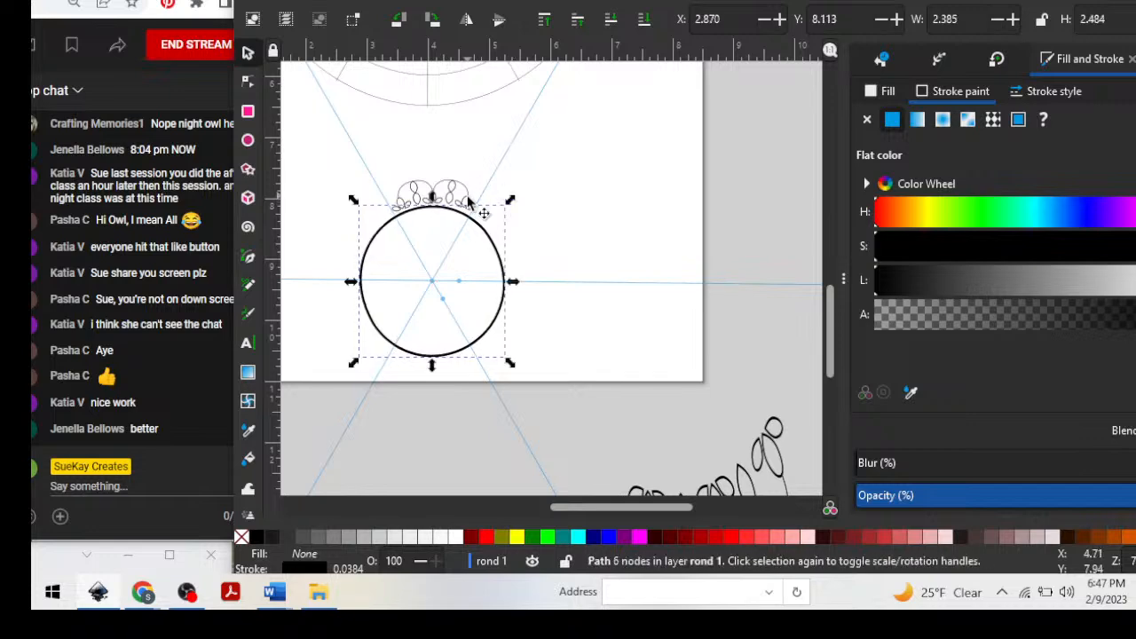
scroll(468, 204, "left", 1)
left_click(475, 206)
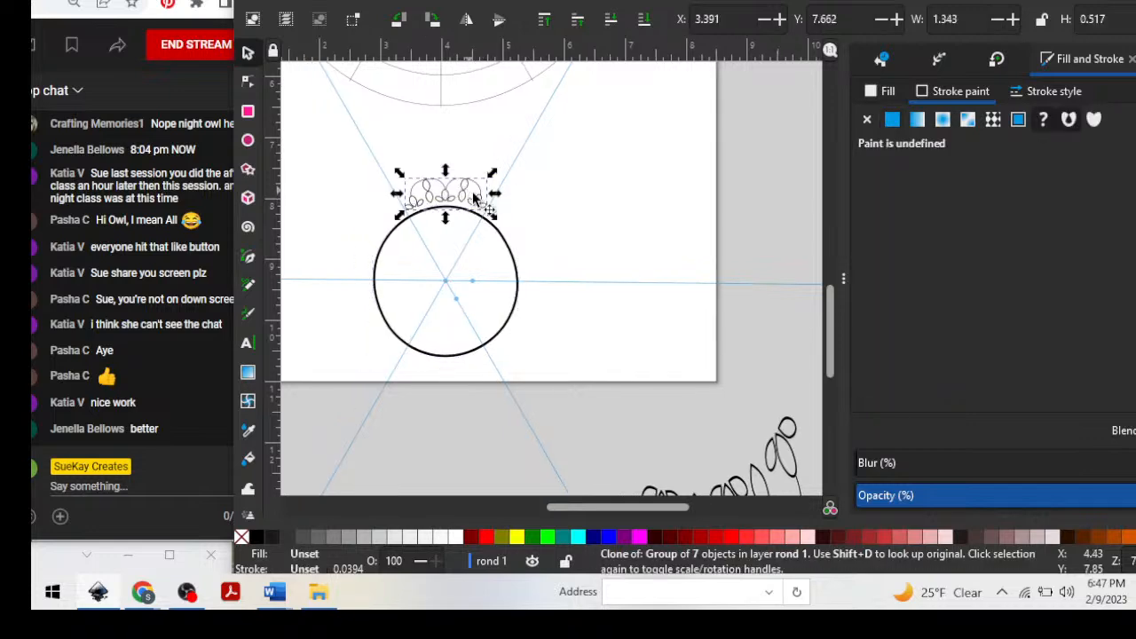
left_click_drag(483, 220, 550, 211)
scroll(492, 222, "left", 3)
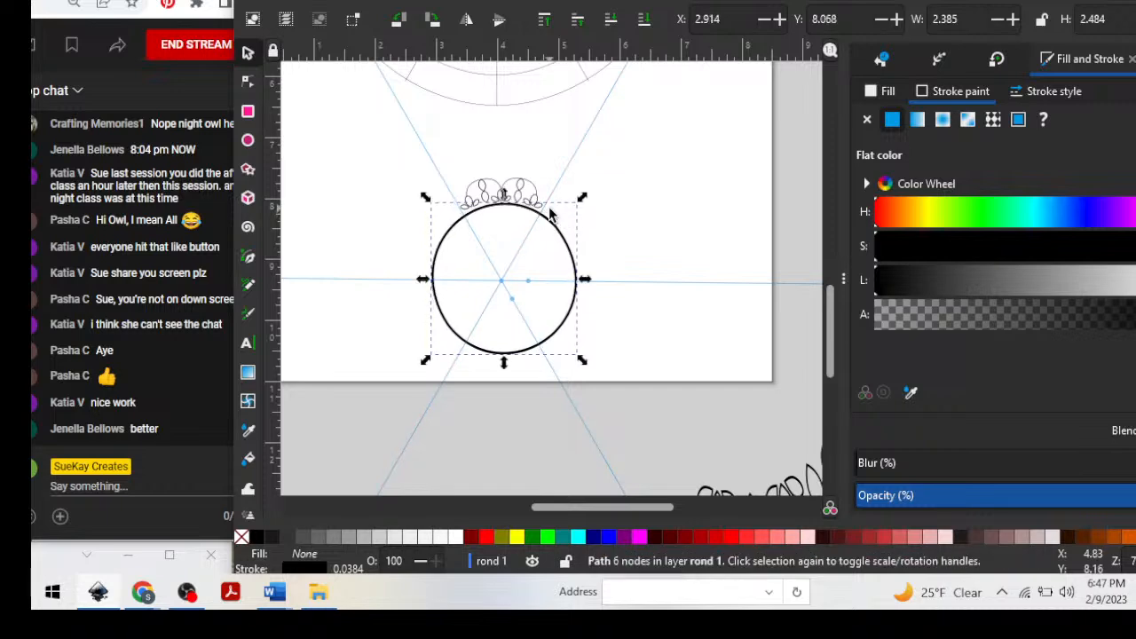
Lower the small motif clone onto the circle's upper edge and convert it to a marker with Objects to Marker.
key("plus")
key("plus")
left_click(675, 135)
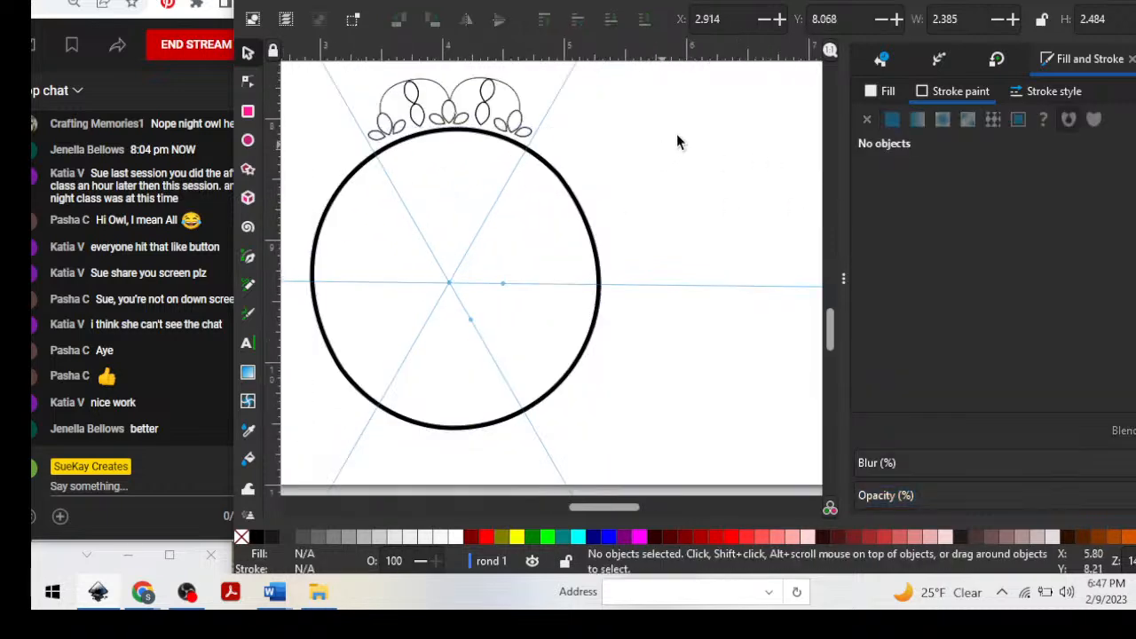
left_click(435, 99)
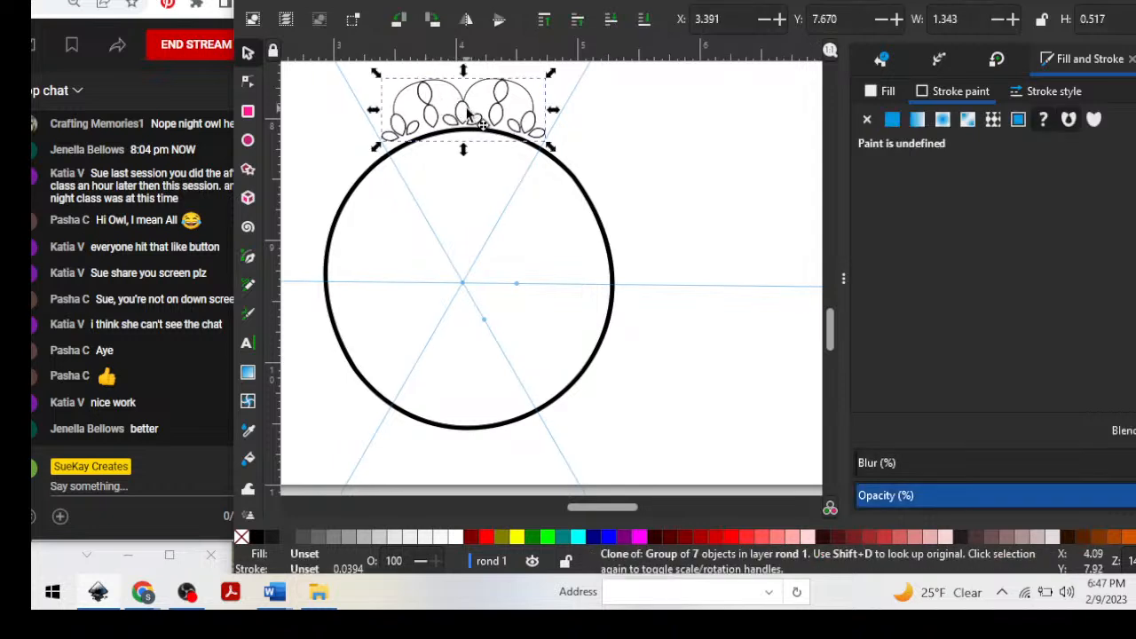
left_click_drag(468, 110, 470, 118)
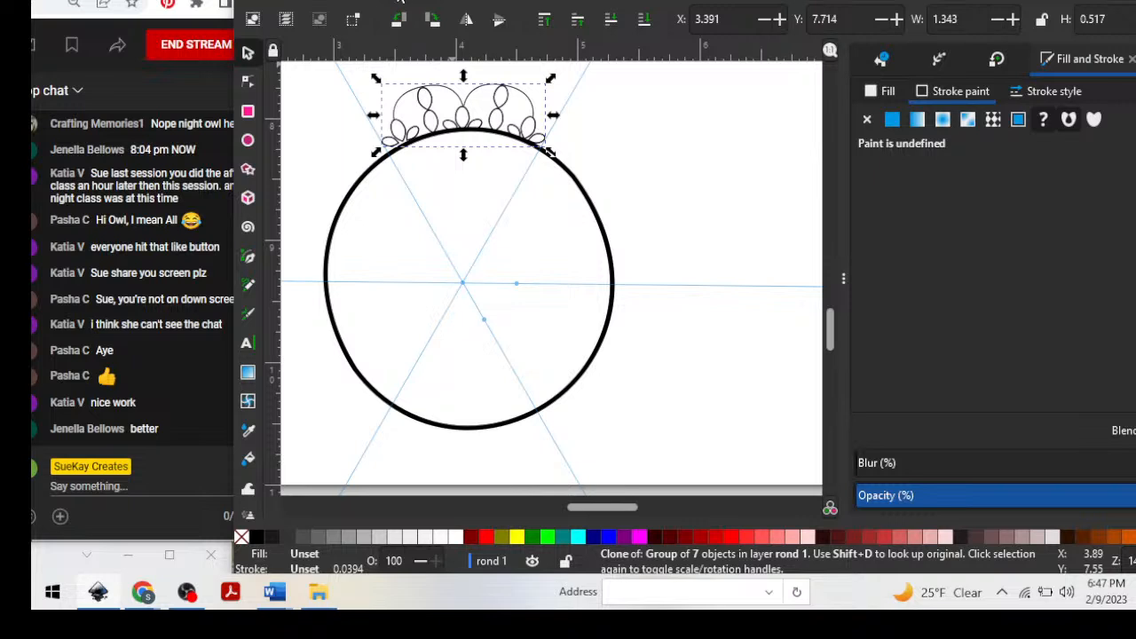
left_click(399, 1)
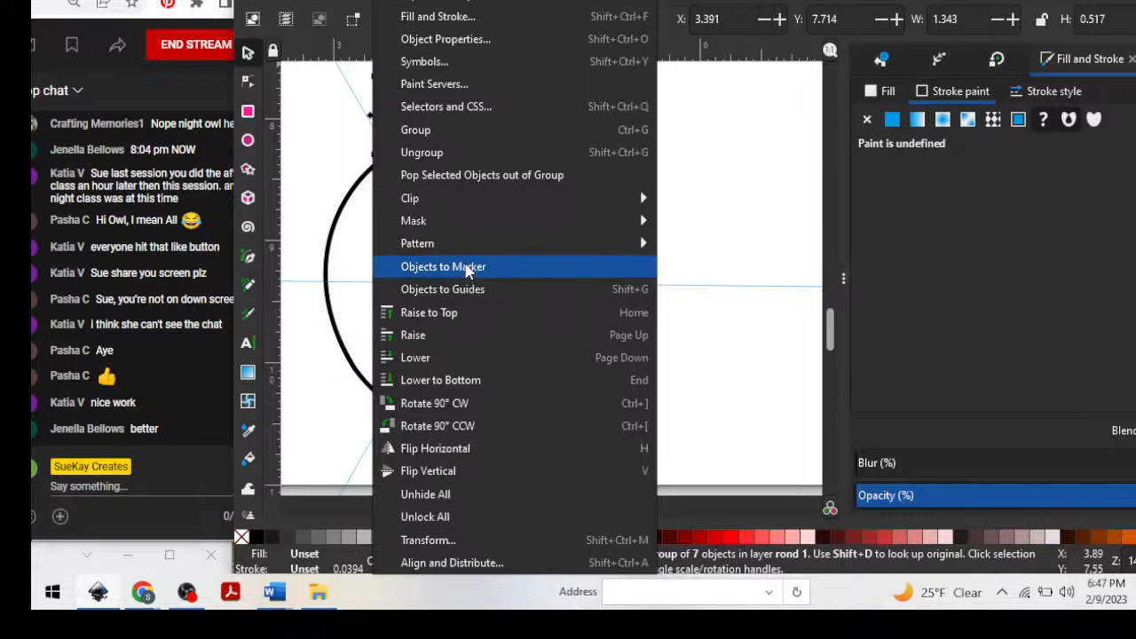
left_click(466, 268)
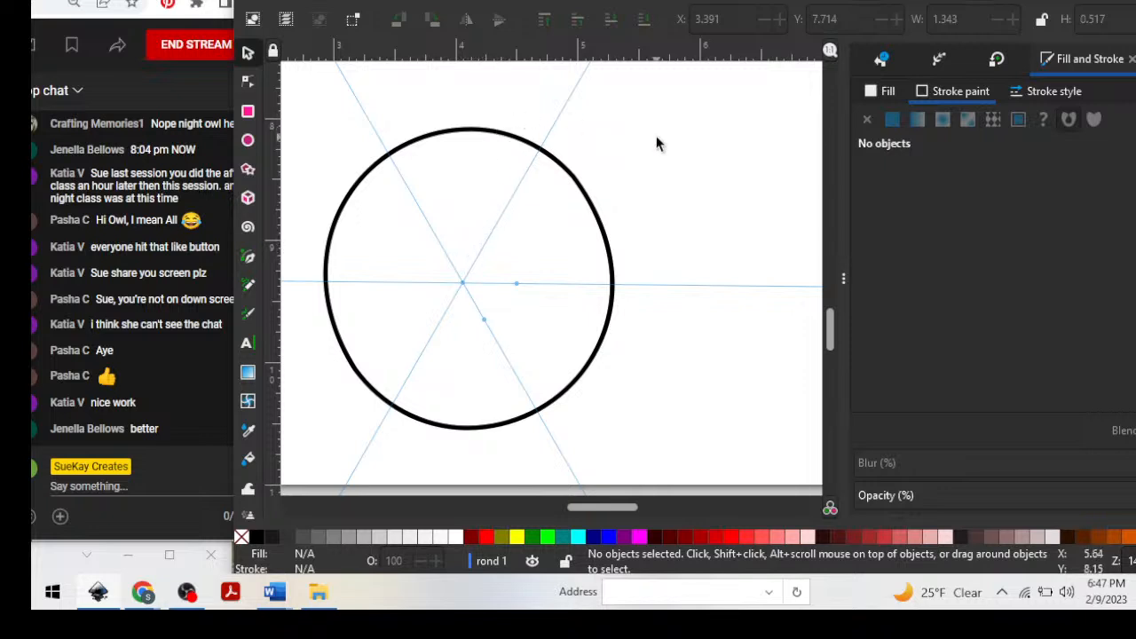
Select the circle path for node editing and apply the custom motif marker as its start marker.
scroll(657, 144, "up", 2)
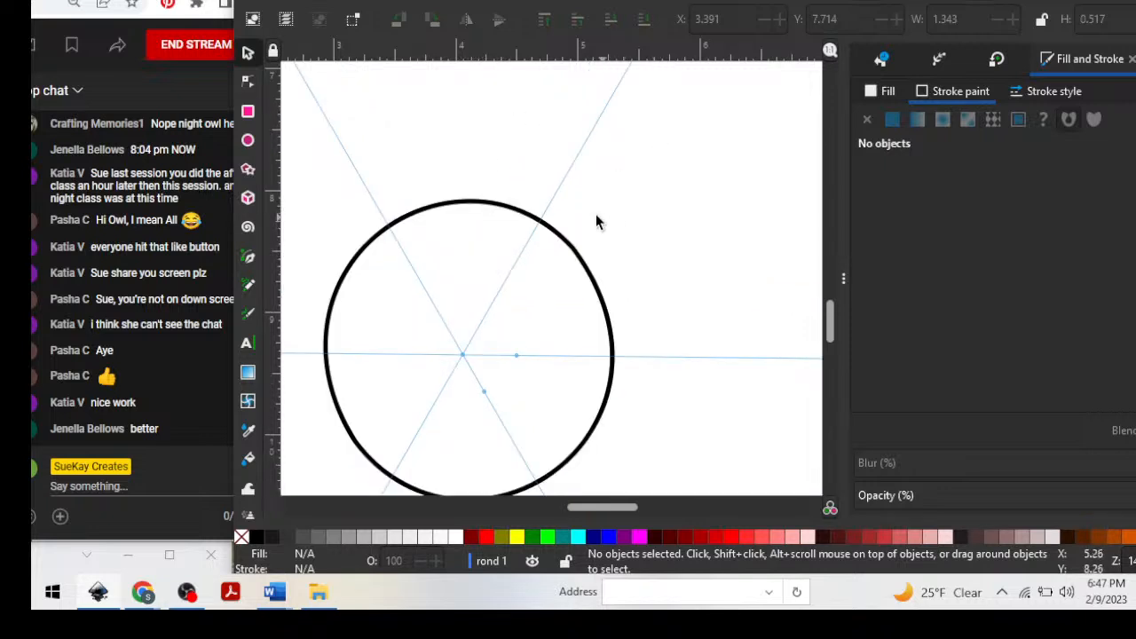
left_click(246, 83)
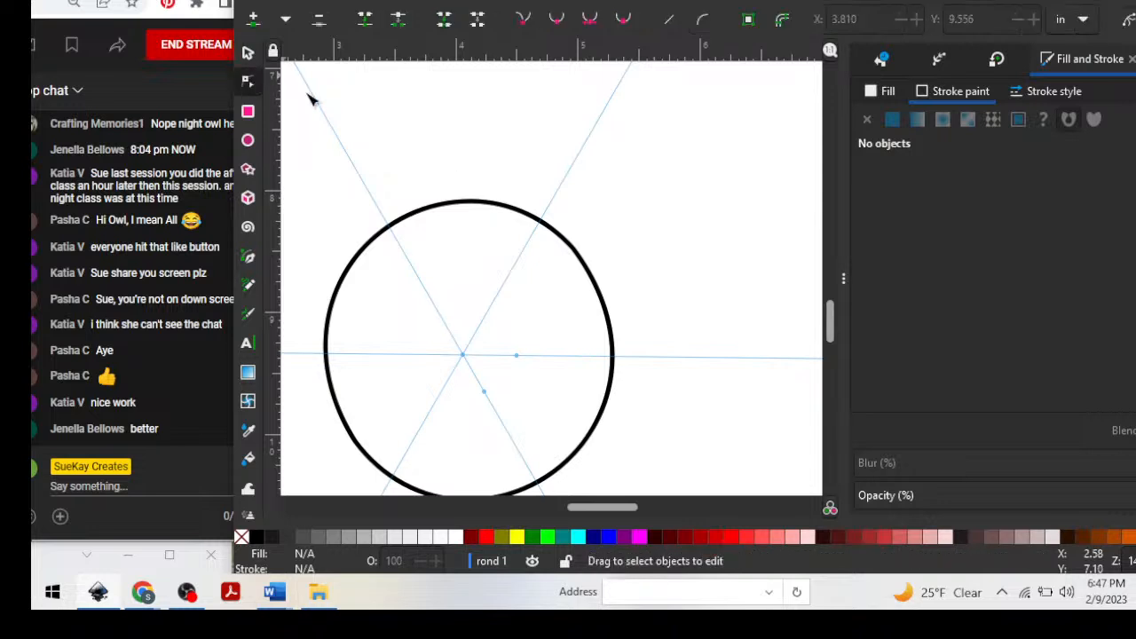
left_click(577, 254)
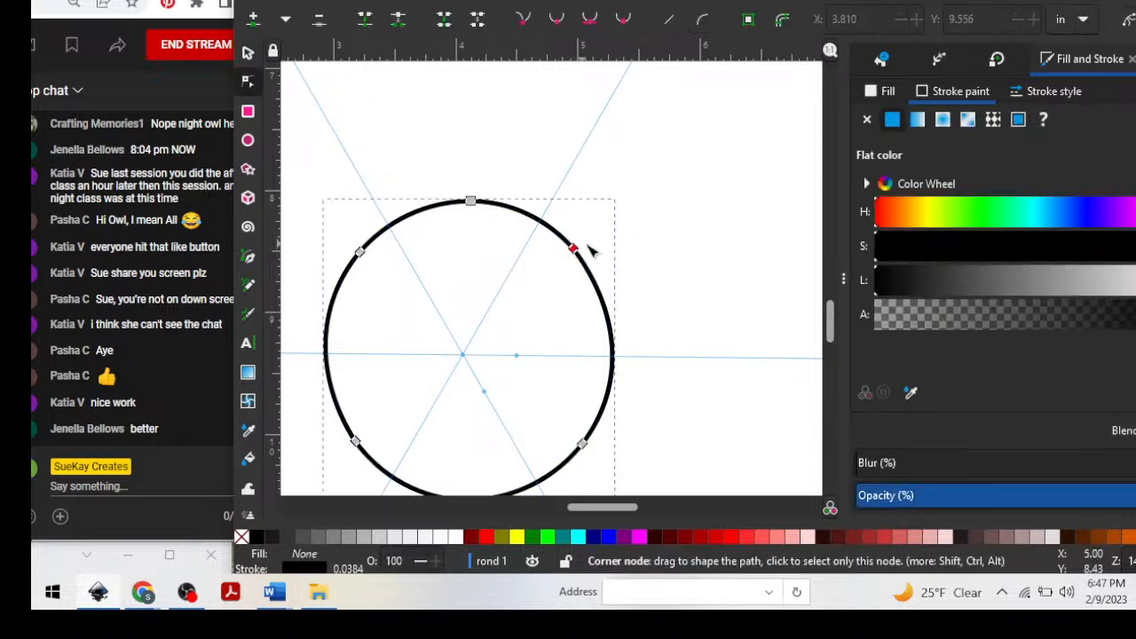
scroll(637, 250, "down", 2)
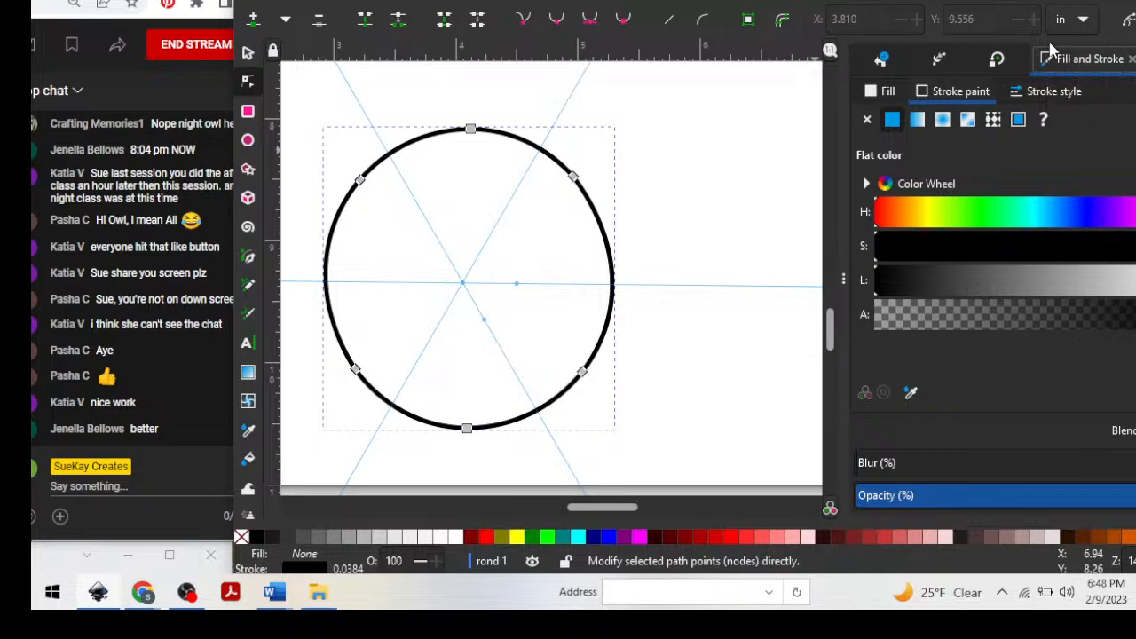
left_click(1050, 94)
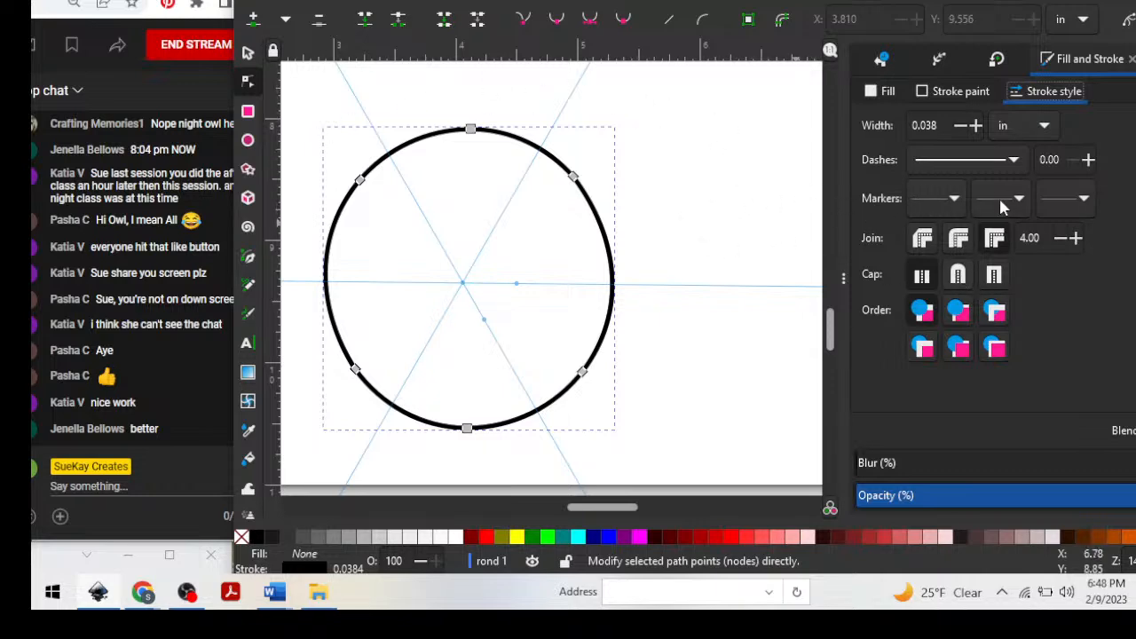
left_click(952, 203)
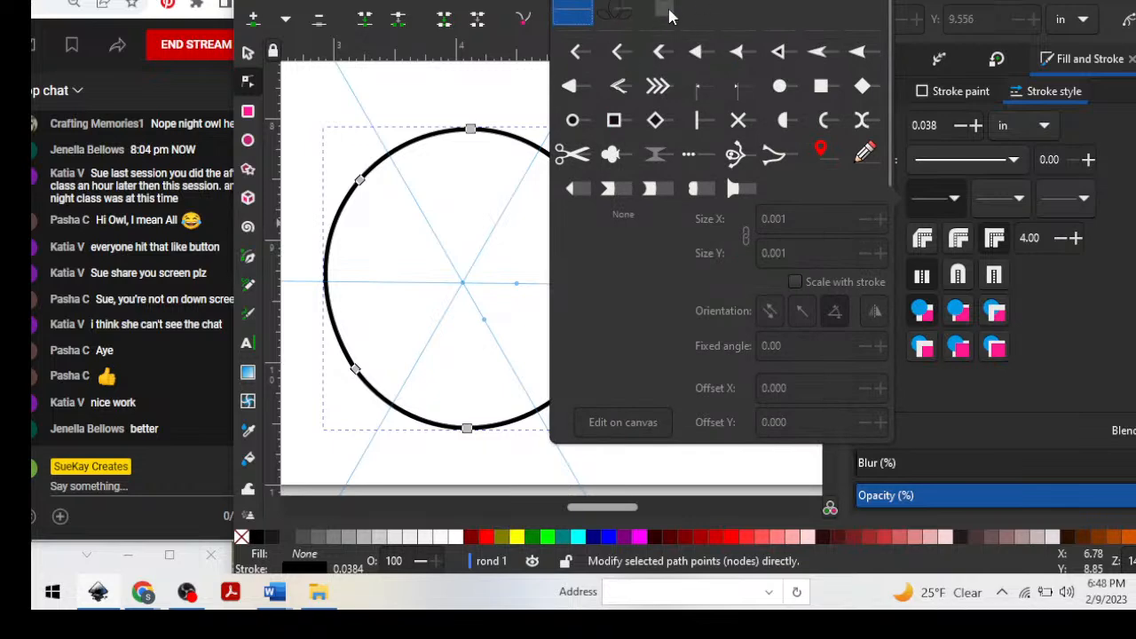
left_click(665, 11)
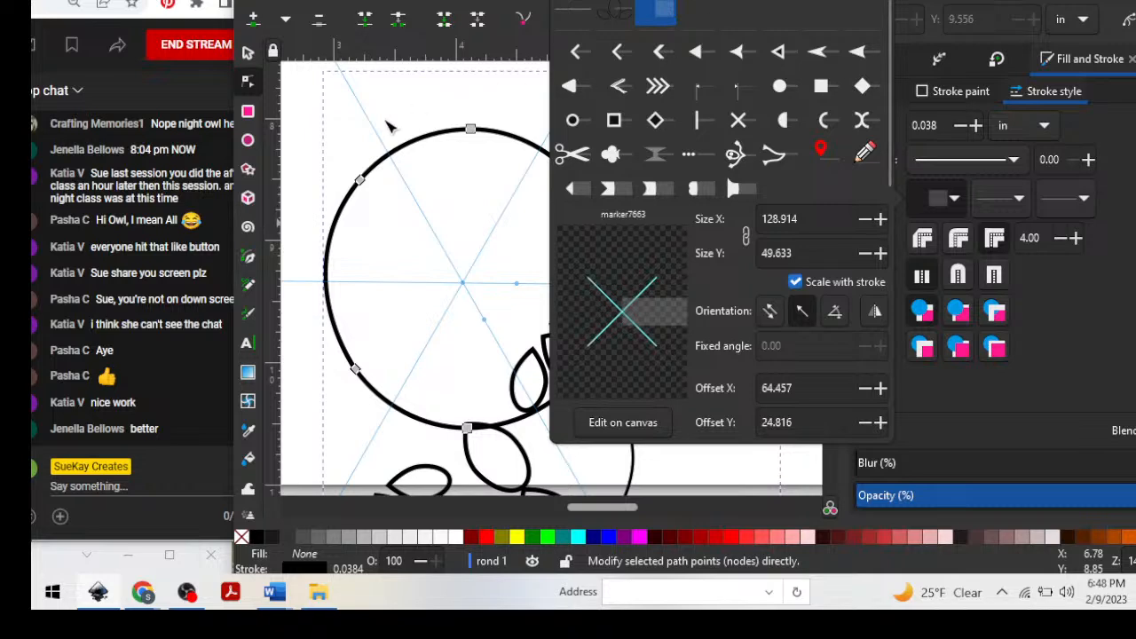
left_click(311, 124)
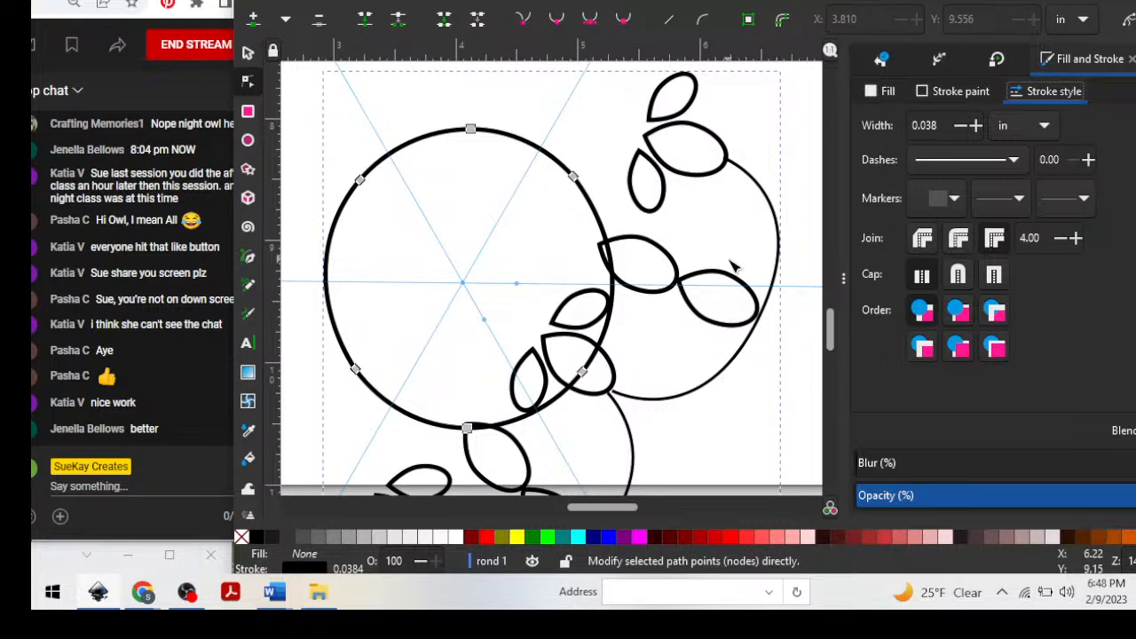
Move the circle with its markers up beneath the mandala and scale it to about 4.08 by 4.47 in.
key("minus")
key("minus")
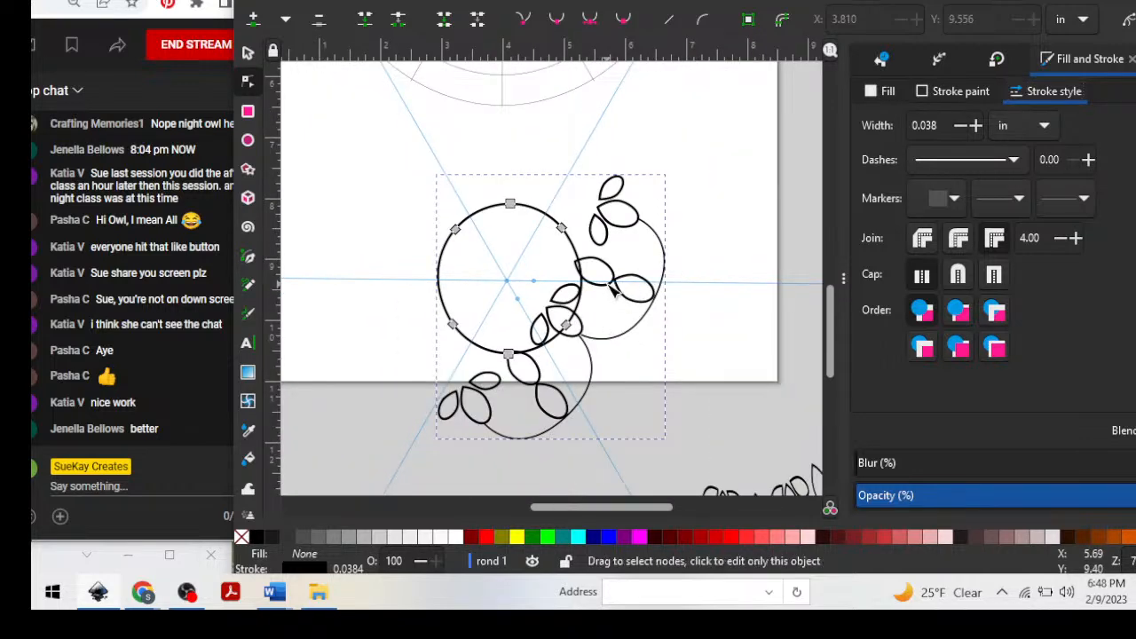
left_click(248, 52)
left_click_drag(624, 293, 670, 199)
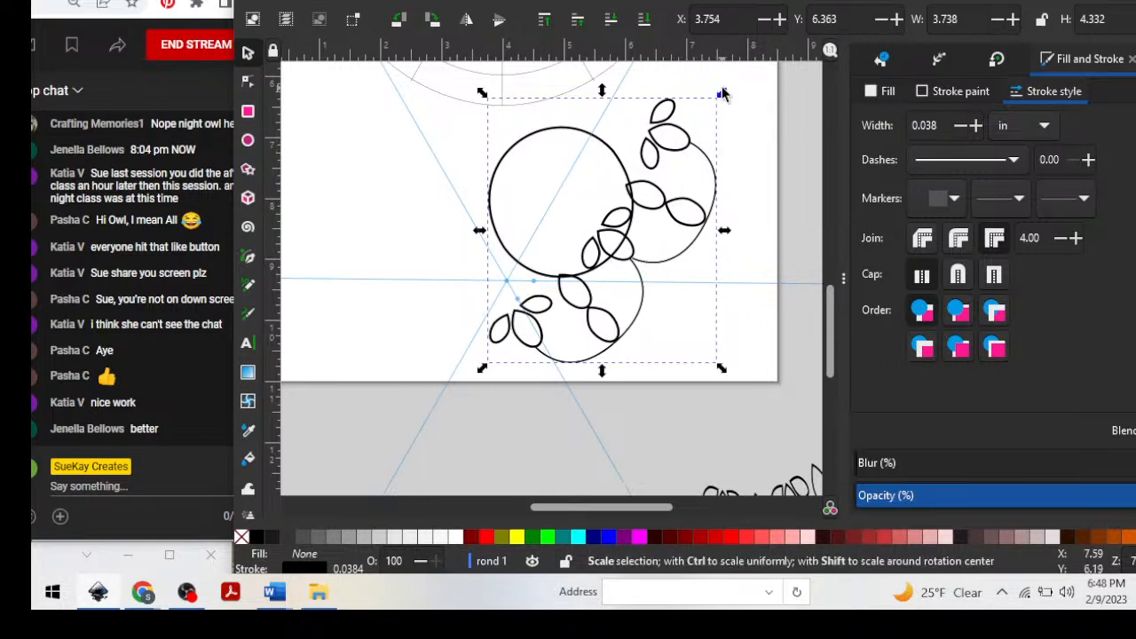
mouse_move(722, 92)
left_mouse_down()
mouse_move(693, 124)
mouse_move(730, 83)
left_mouse_up()
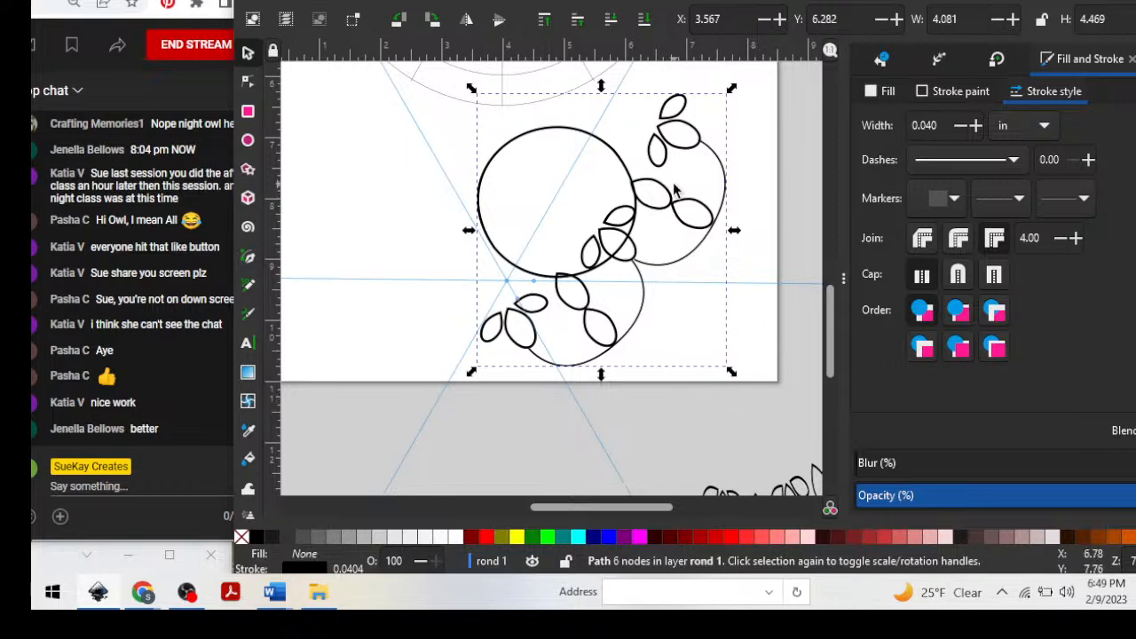
Shift the marked circle across beneath the mandala to about X 2.403, Y 6.327.
scroll(670, 188, "up", 5)
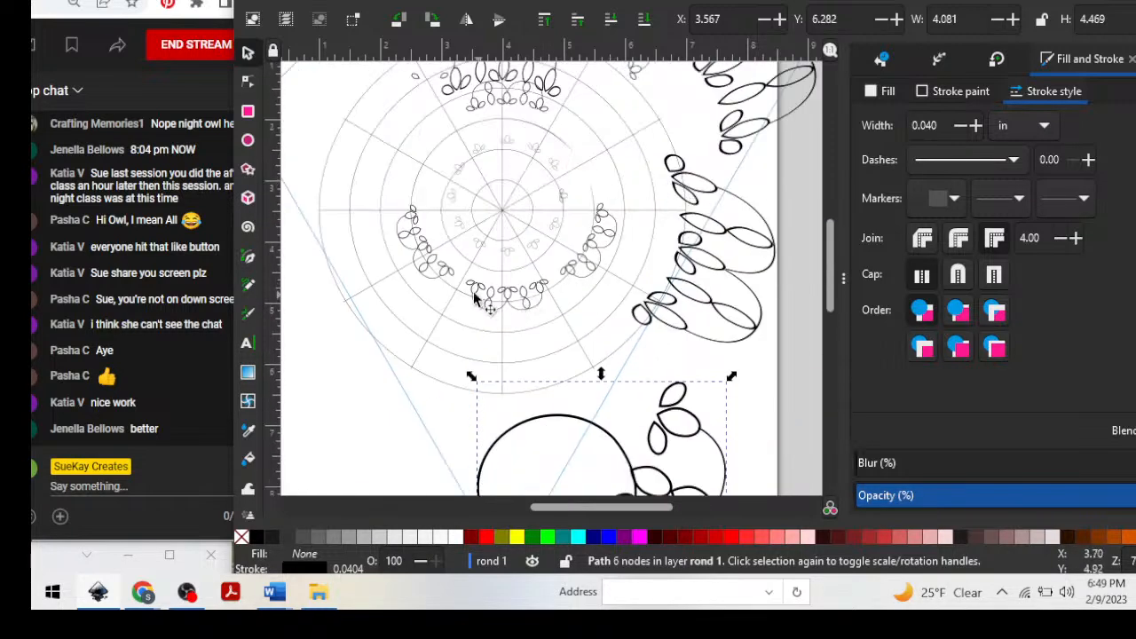
scroll(700, 350, "down", 2)
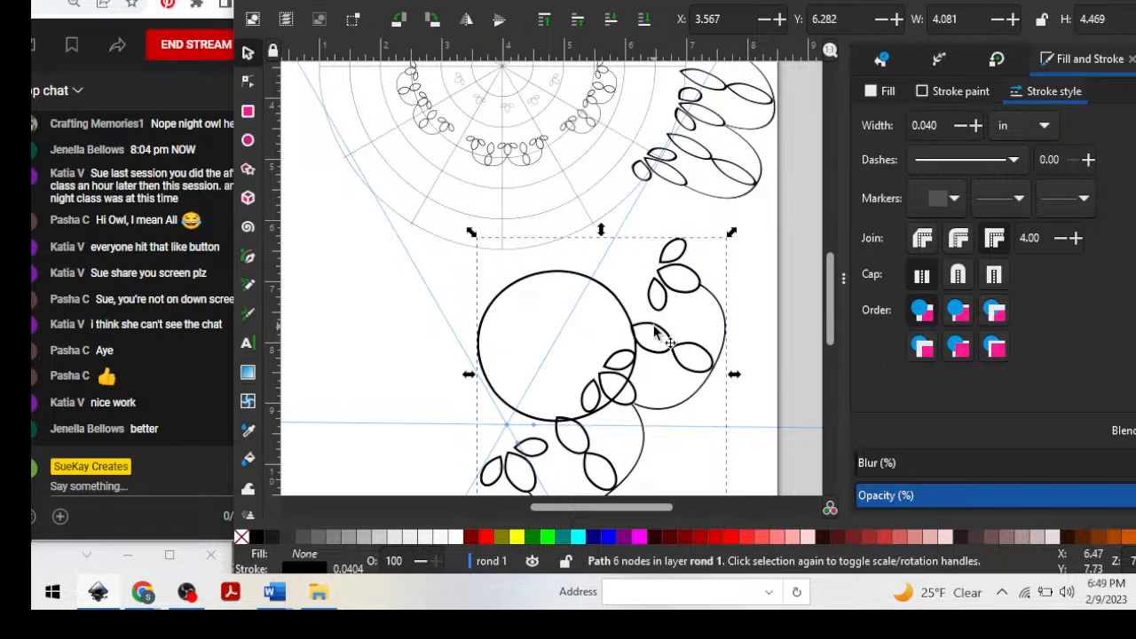
left_click_drag(654, 330, 590, 336)
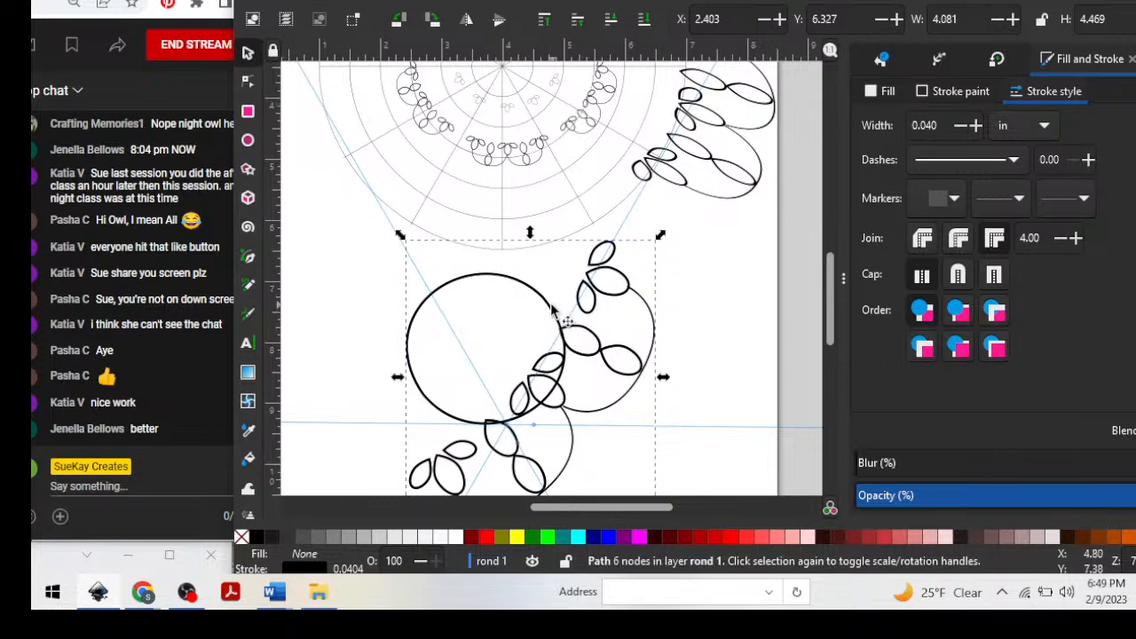
left_click(552, 313)
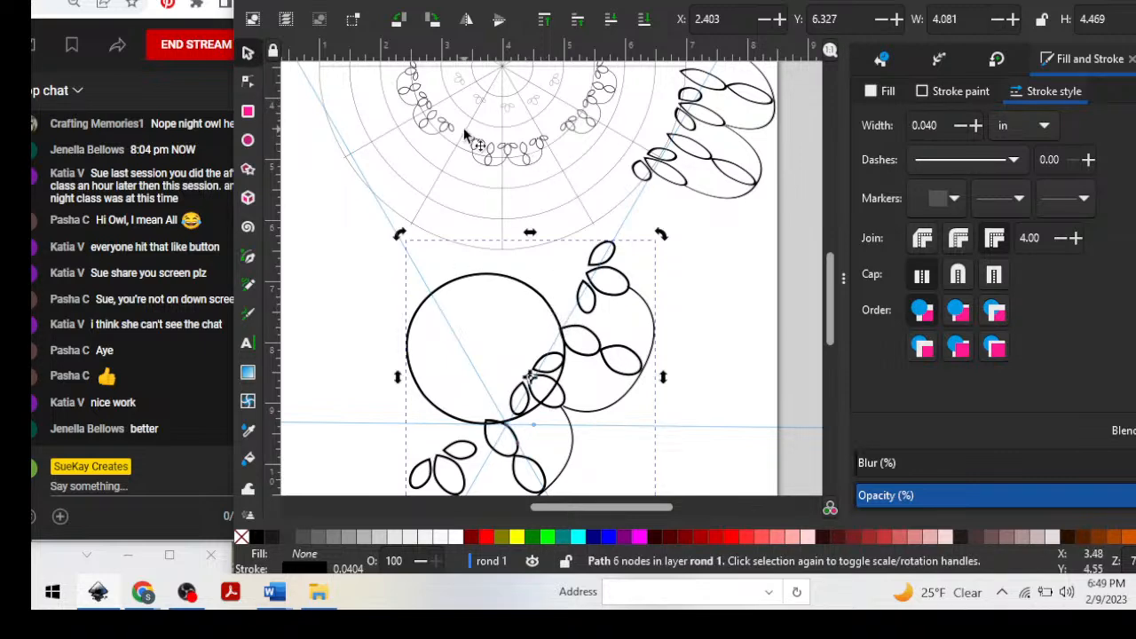
Examine up close how the small motif clones follow the mandala's rings, and shift the drawing window aside to uncover the chat.
scroll(640, 217, "up", 4)
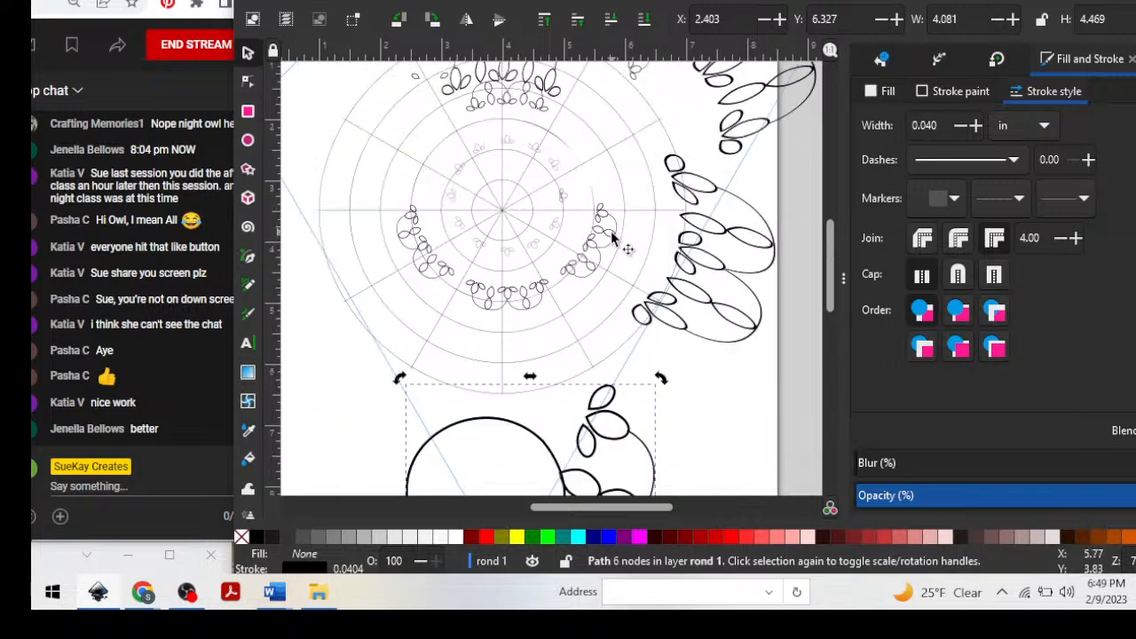
scroll(609, 244, "up", 3, "ctrl")
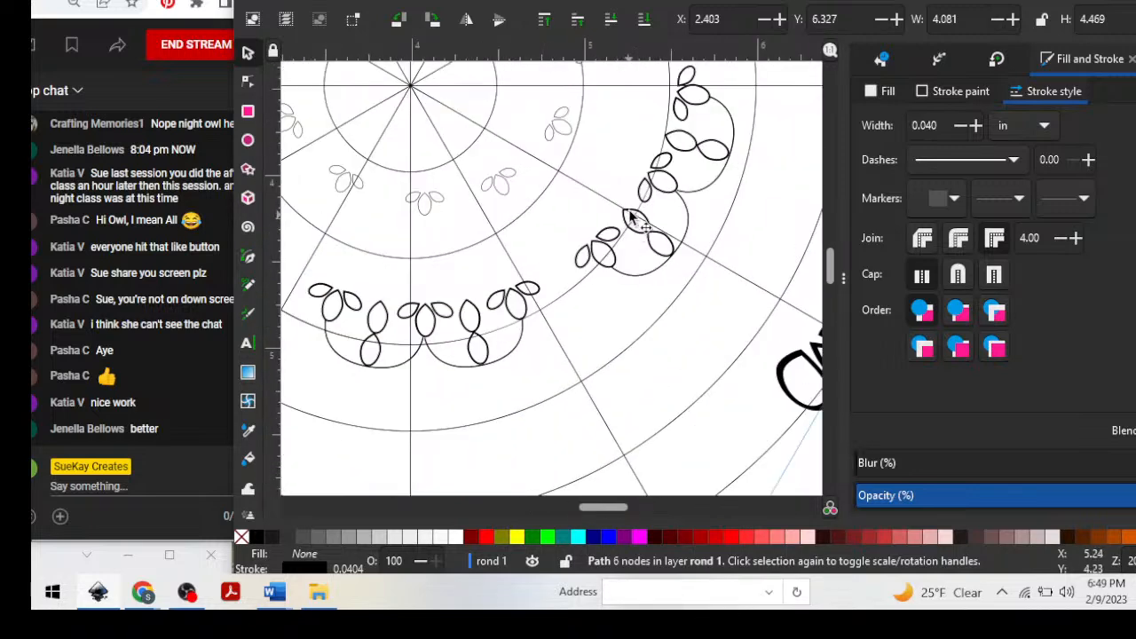
left_click(642, 217)
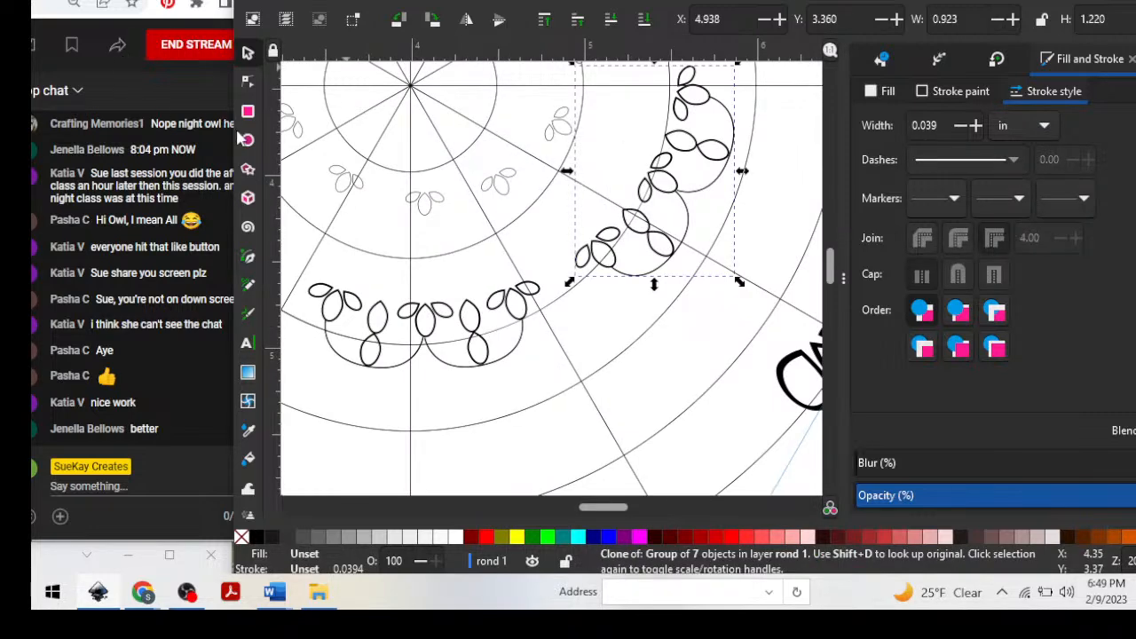
left_click(247, 82)
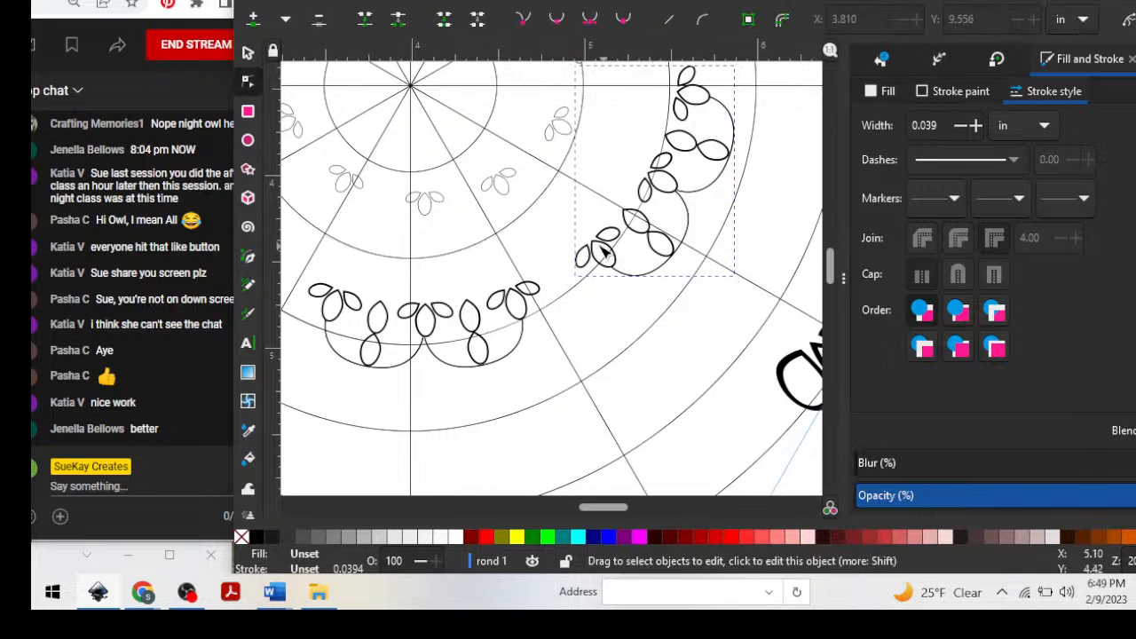
left_click(601, 294)
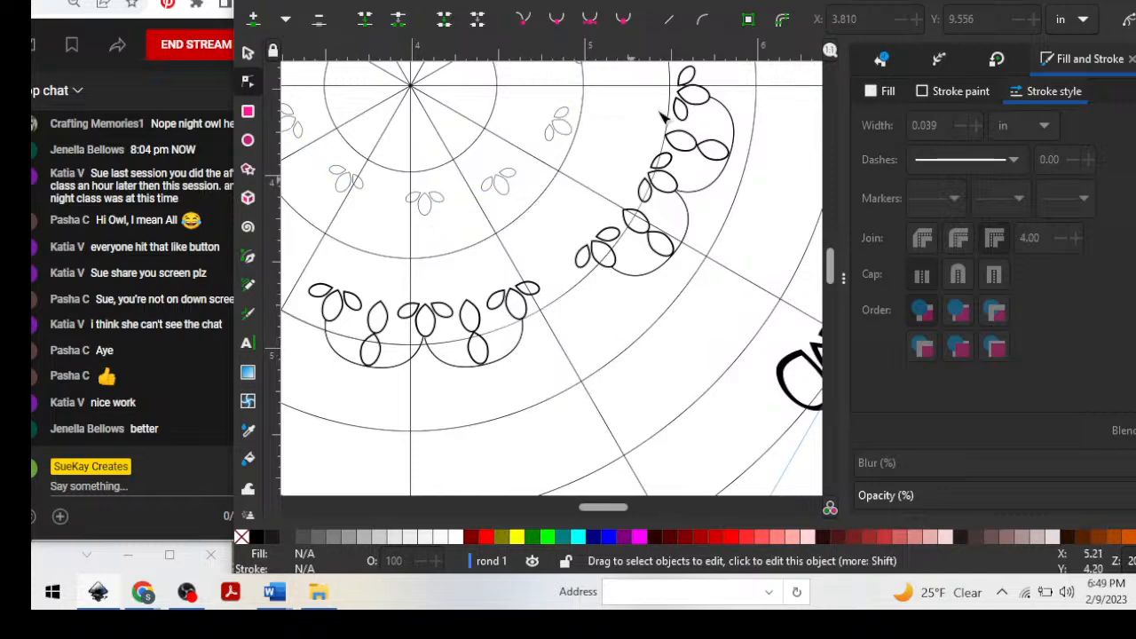
left_click_drag(578, 0, 647, 0)
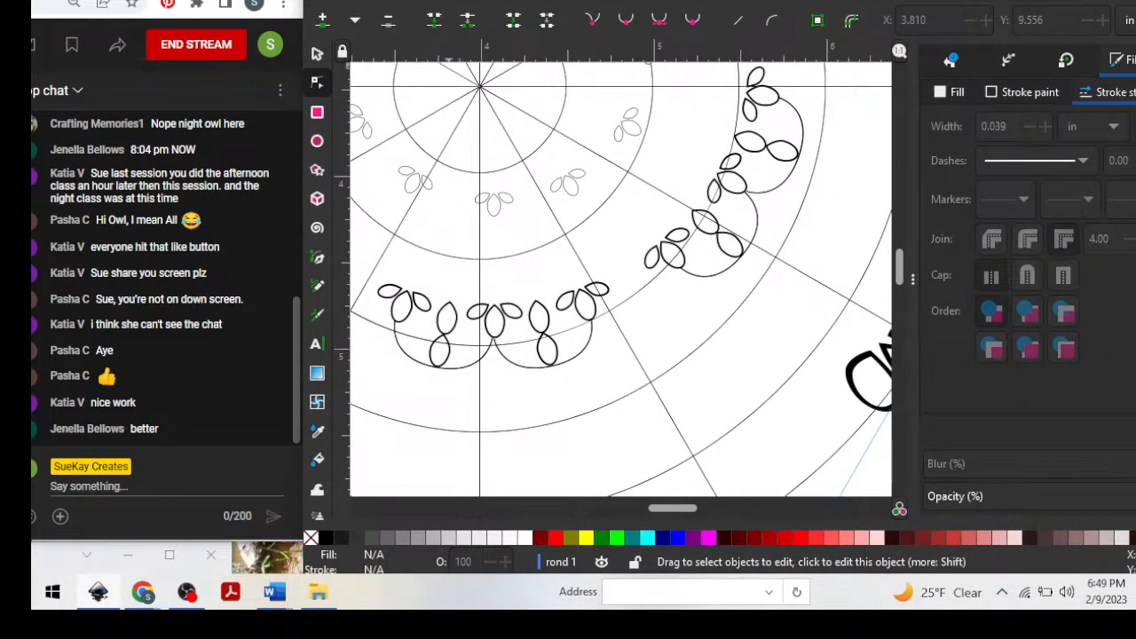
left_click_drag(648, 0, 652, 10)
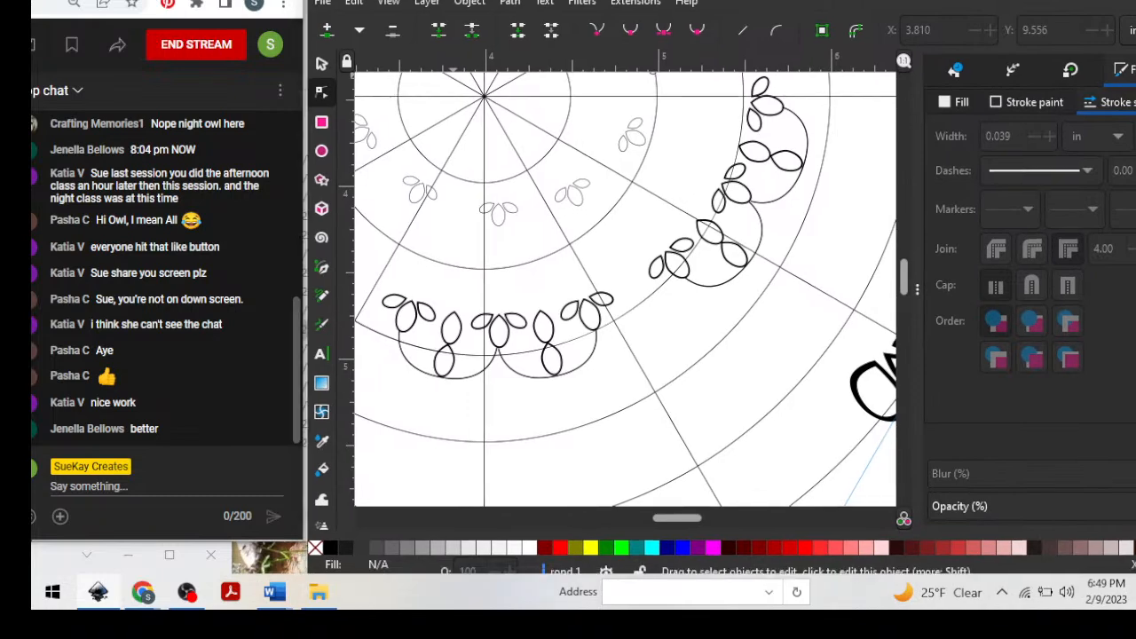
scroll(670, 353, "down", 2)
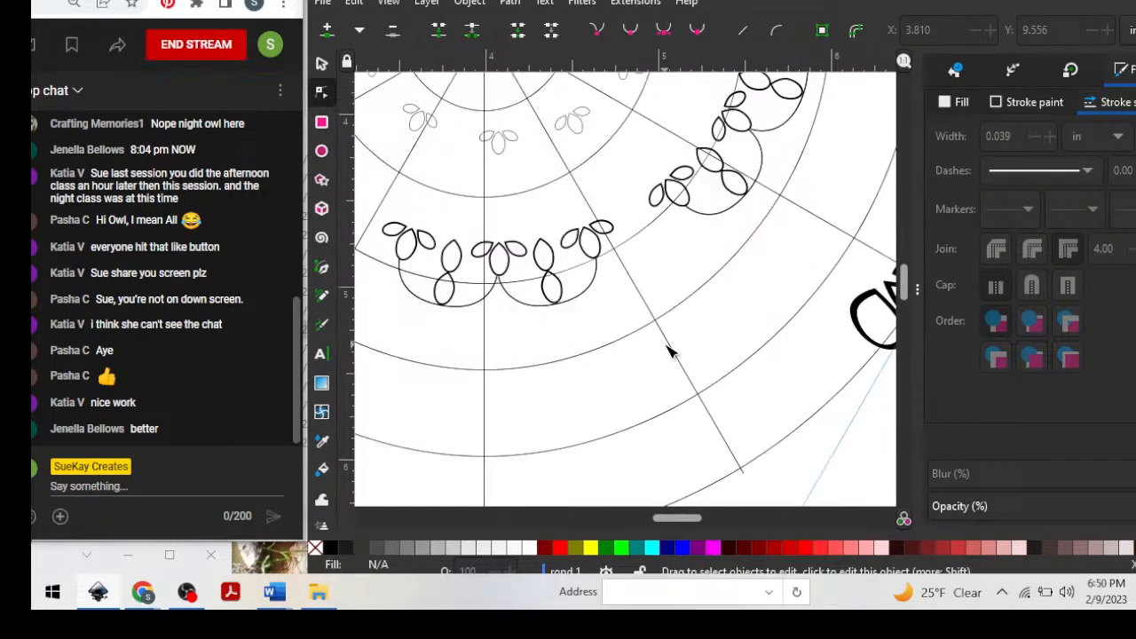
scroll(666, 344, "down", 4)
scroll(674, 332, "up", 5)
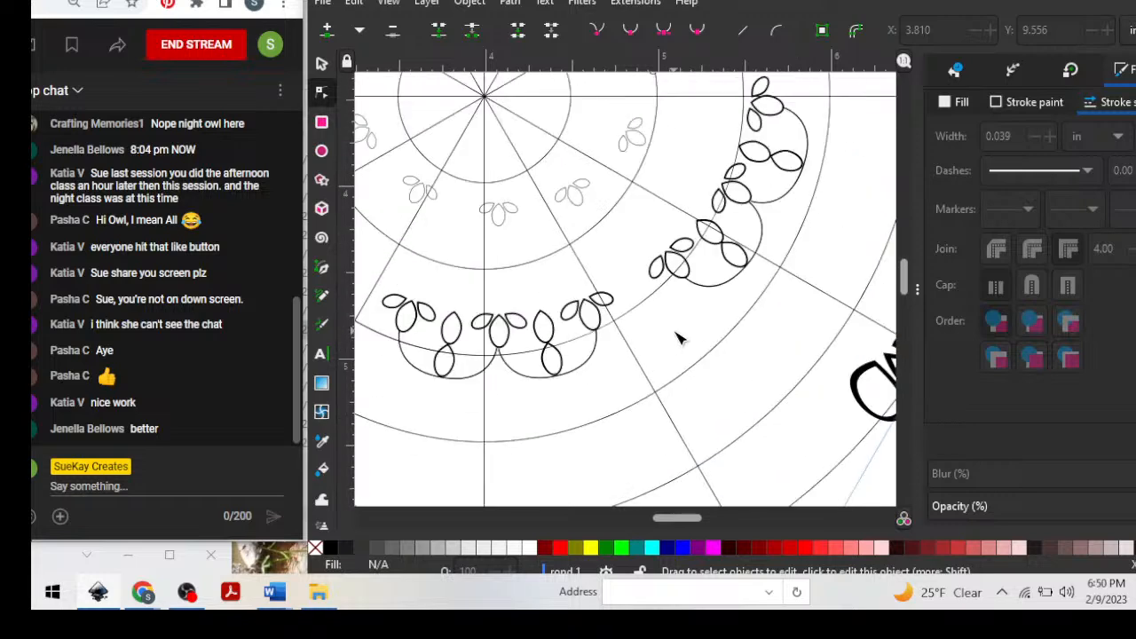
Create a new blank document and shift its window aside to uncover the chat.
scroll(679, 337, "down", 5)
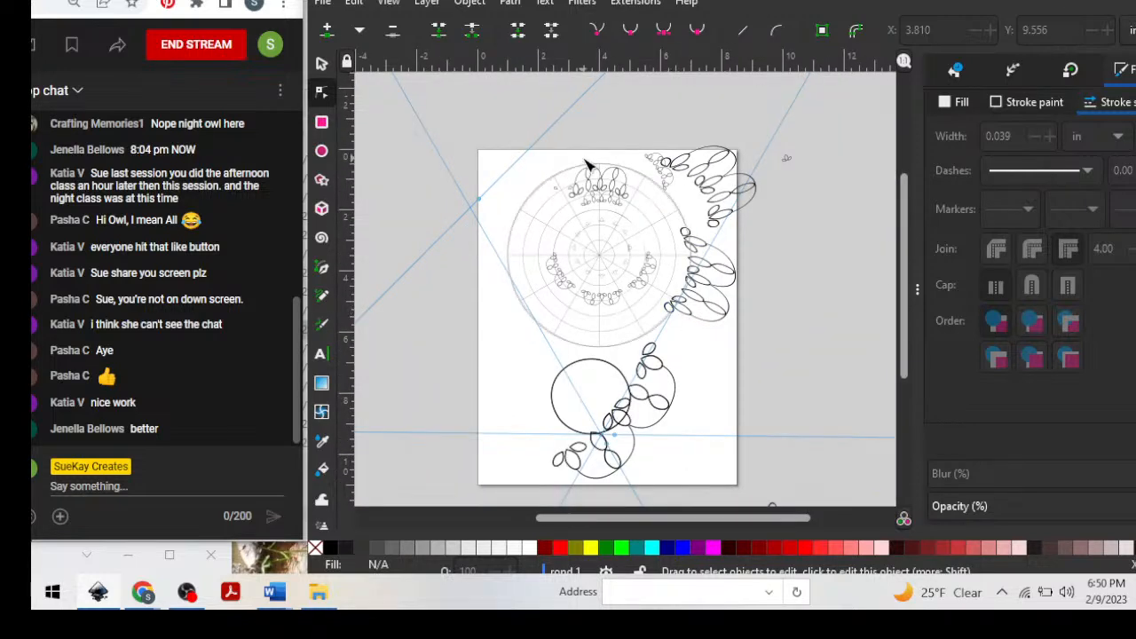
left_click(323, 3)
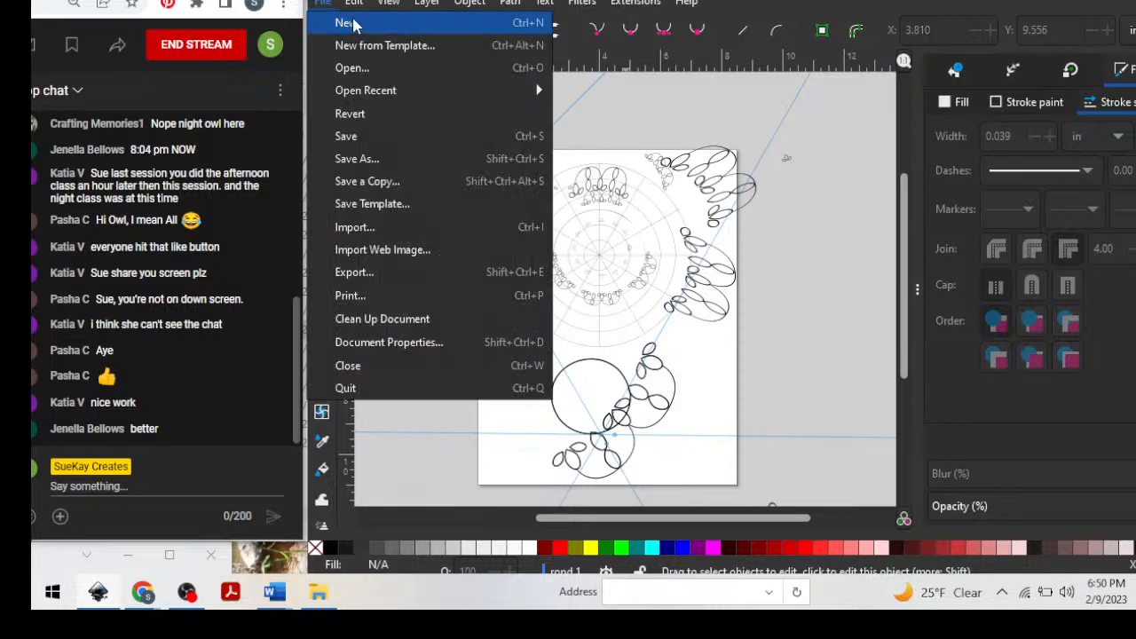
left_click(352, 24)
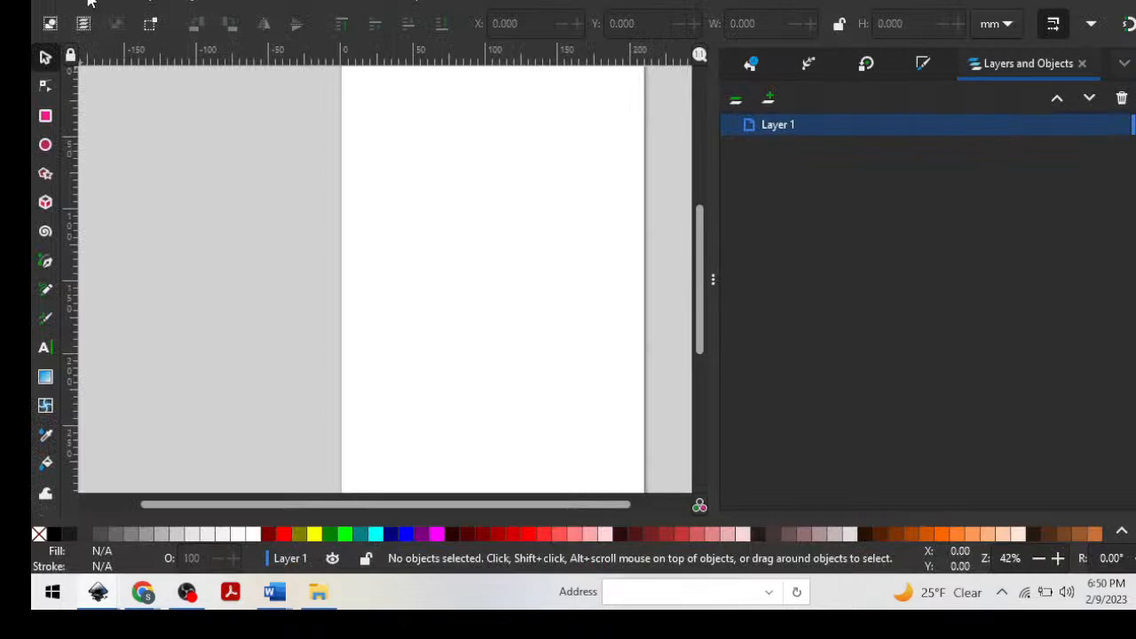
left_click(1109, 0)
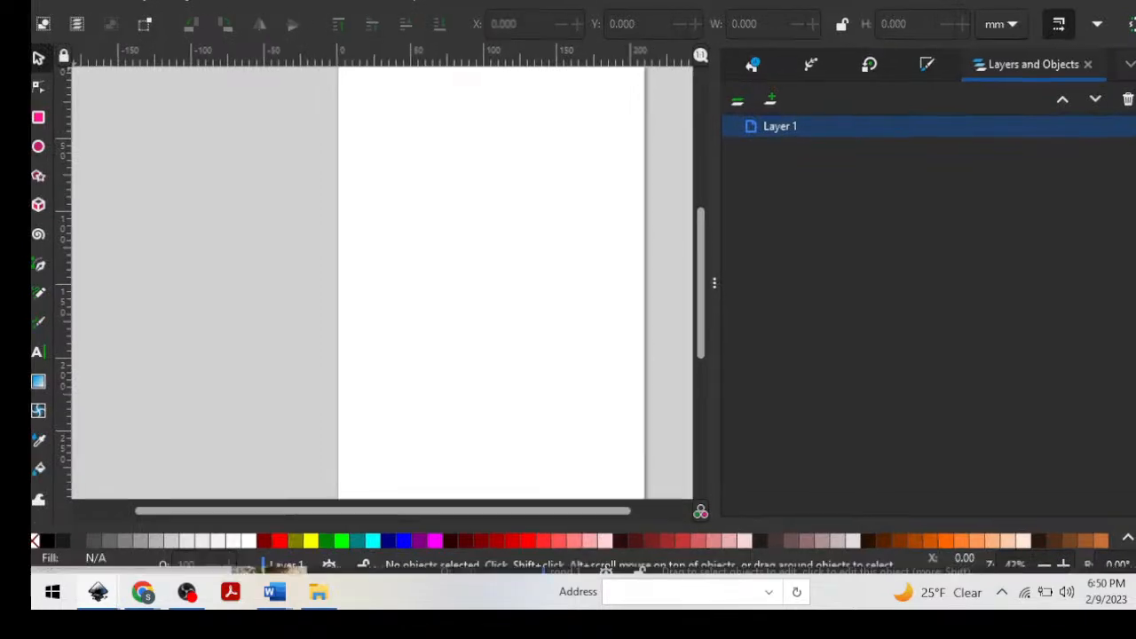
left_click_drag(33, 133, 482, 133)
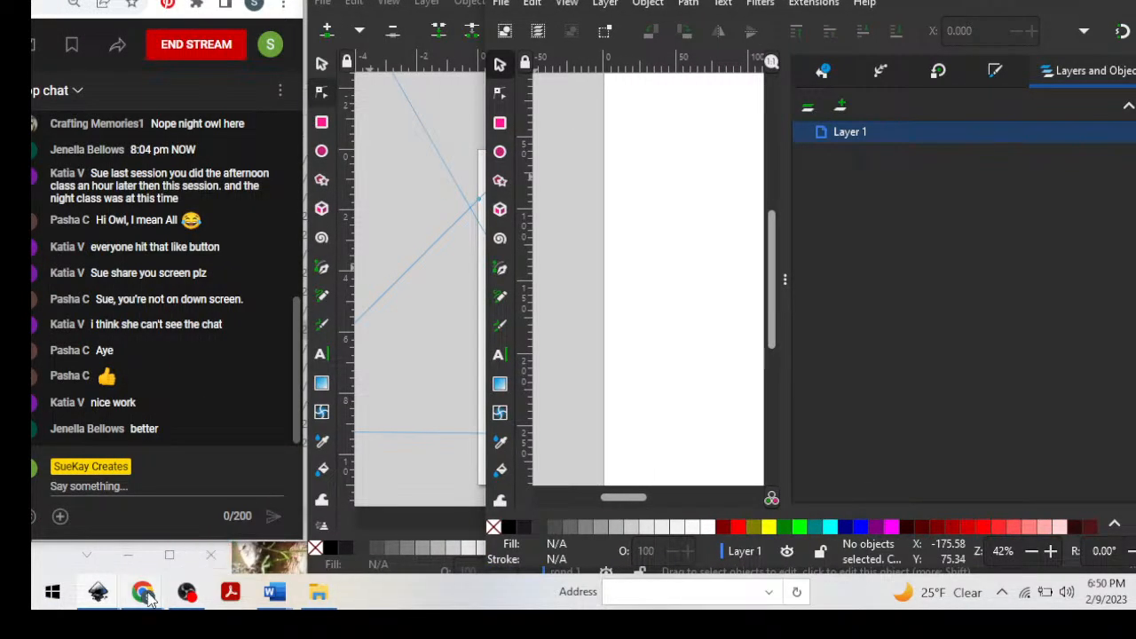
Switch to Chrome's Vecteezy butterfly page, browse the vector results, and shift the browser window aside to uncover the chat.
mouse_move(148, 599)
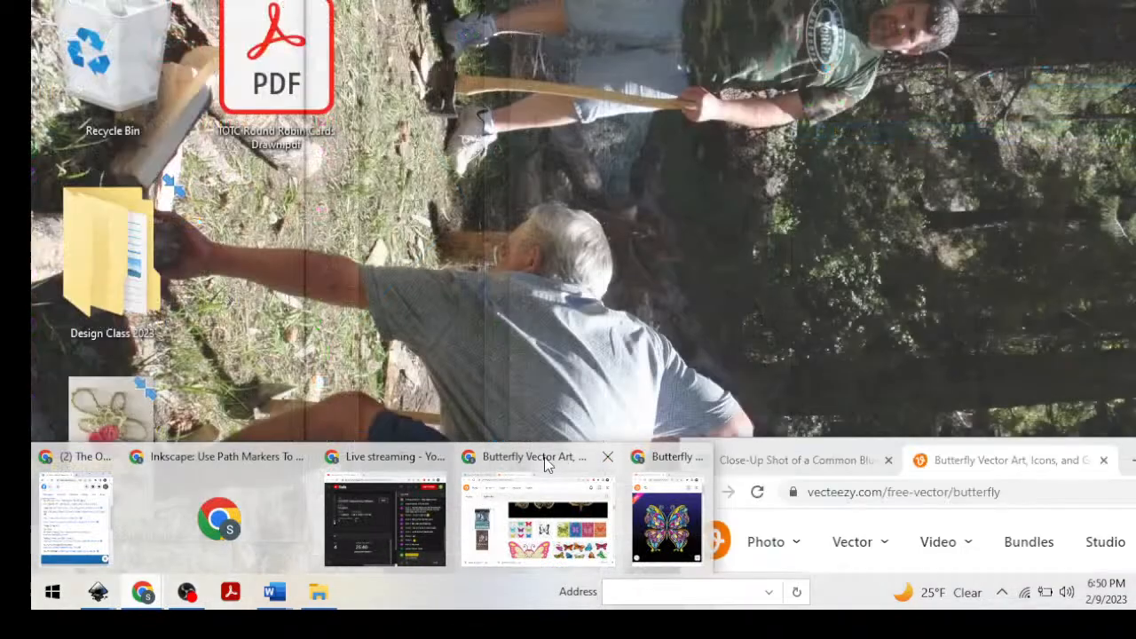
left_click(543, 463)
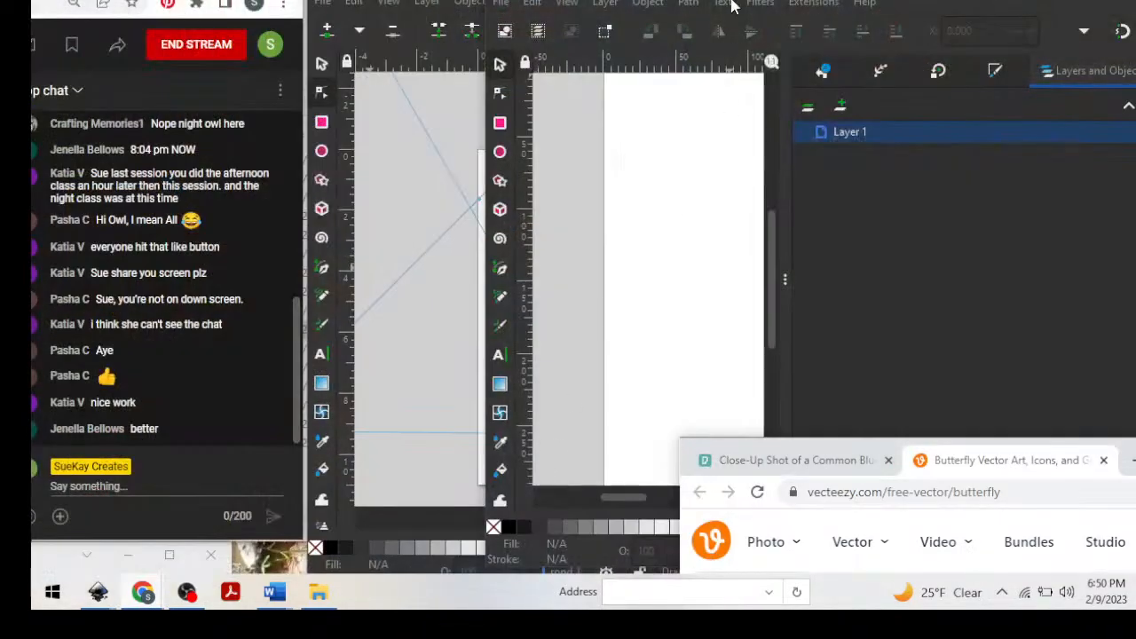
left_click_drag(1135, 459, 591, 0)
scroll(642, 353, "down", 3)
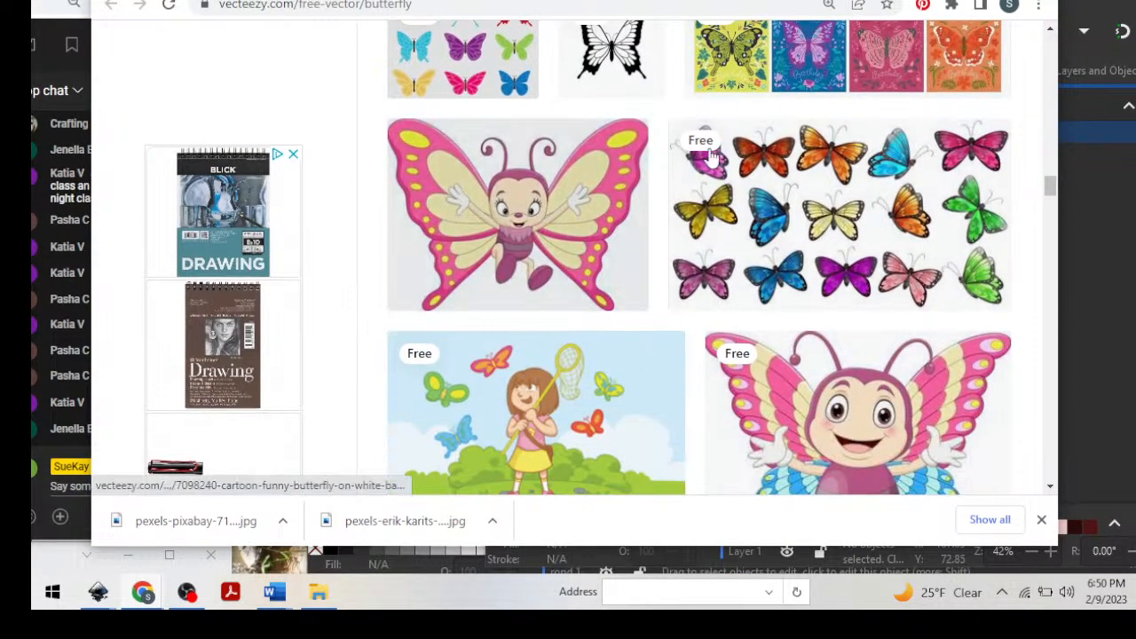
scroll(644, 355, "up", 4)
scroll(550, 284, "up", 1)
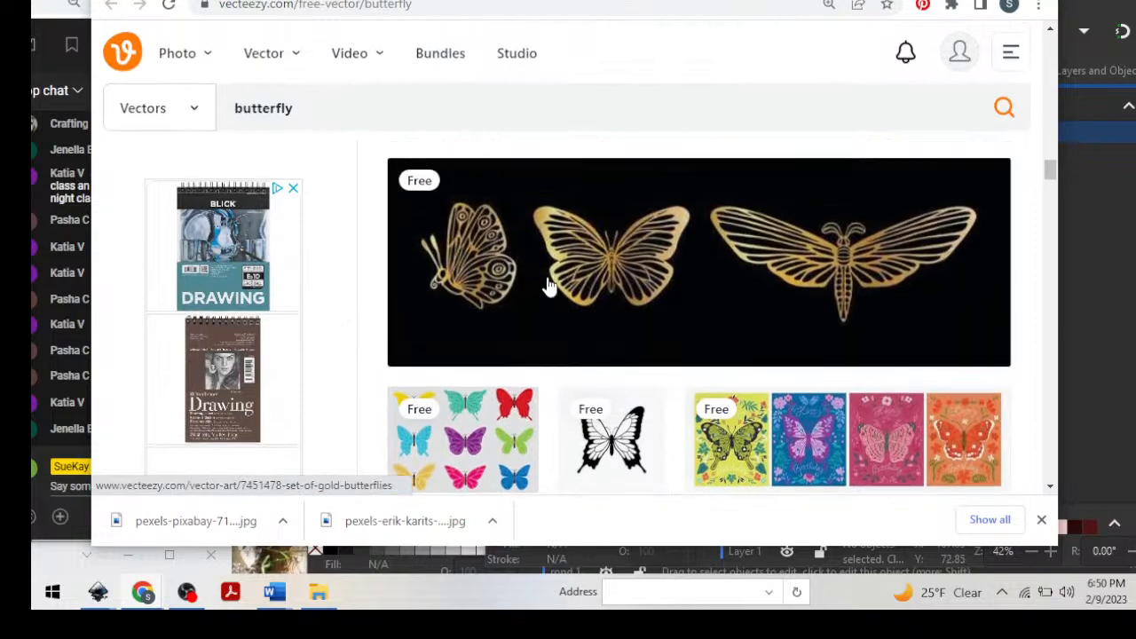
scroll(689, 411, "down", 2)
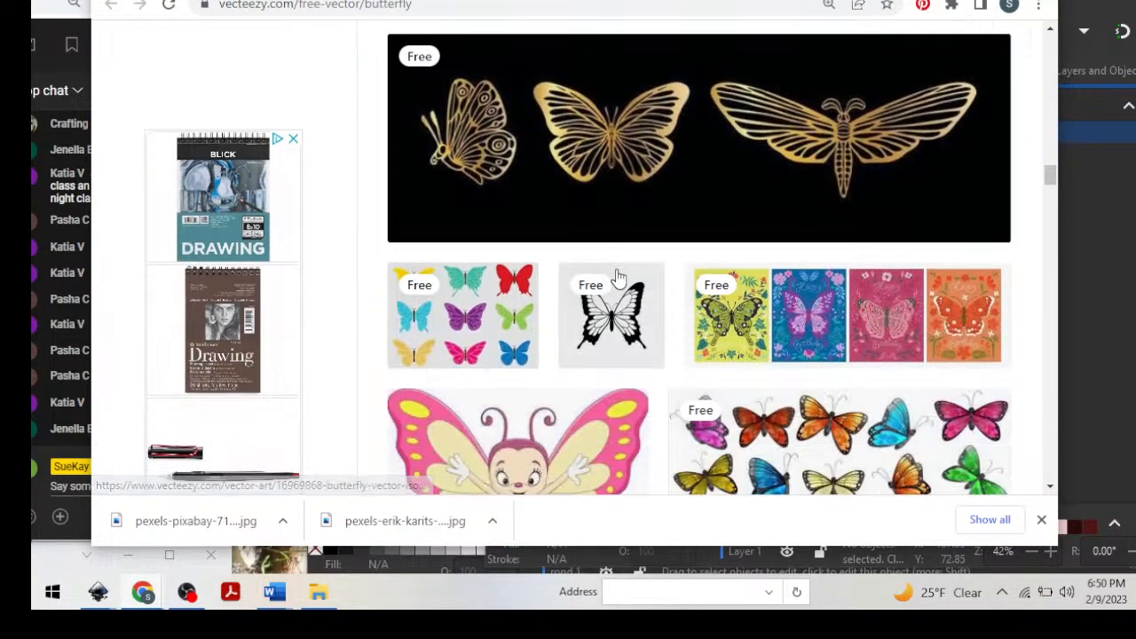
scroll(680, 91, "up", 3)
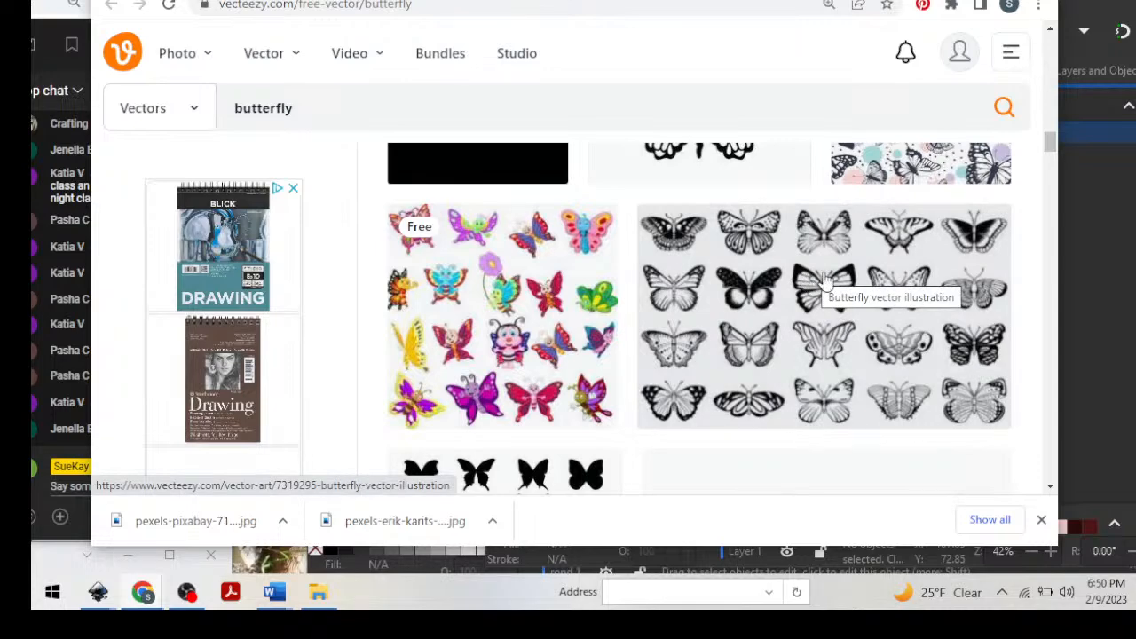
left_click_drag(703, 0, 800, 1)
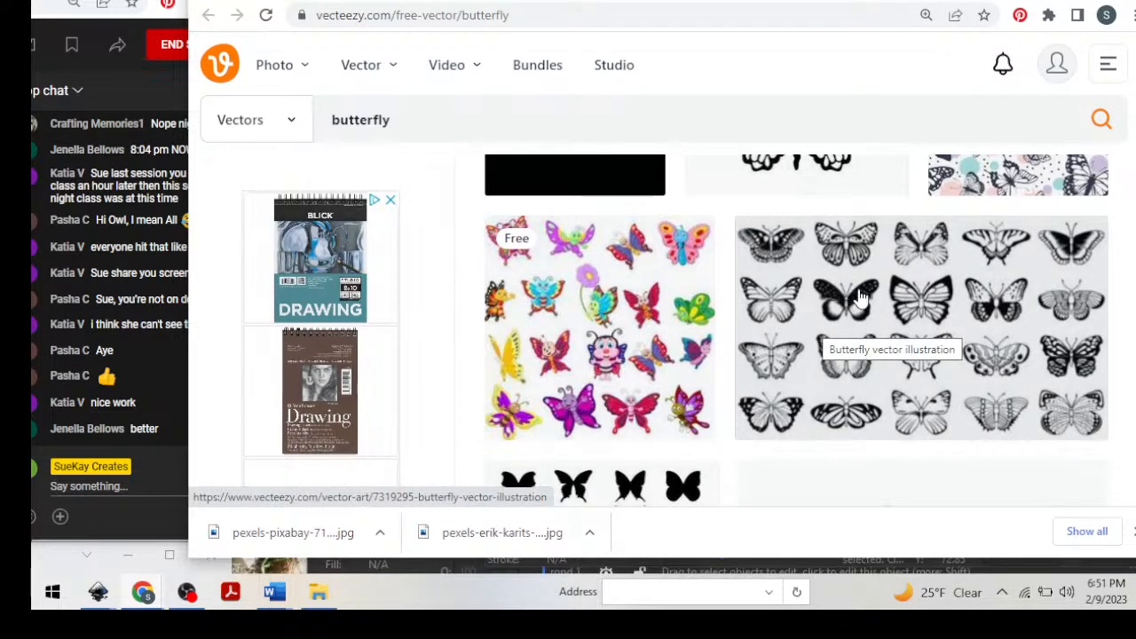
Open the black-and-white "Butterfly vector illustration" set and examine its designs and download terms.
left_click(859, 299)
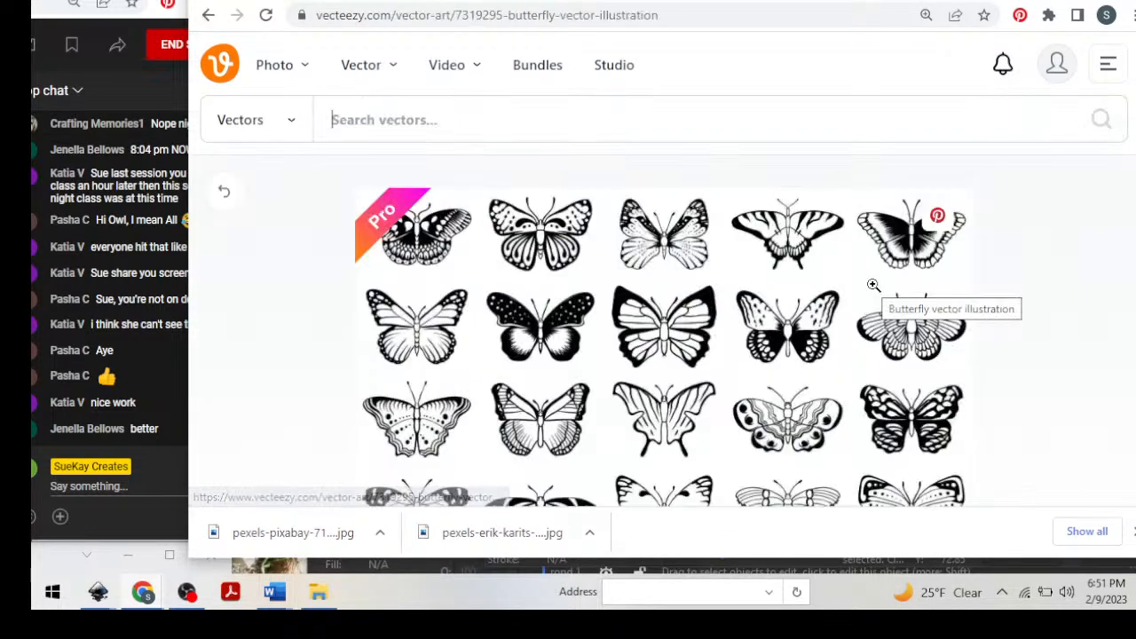
scroll(807, 319, "down", 2)
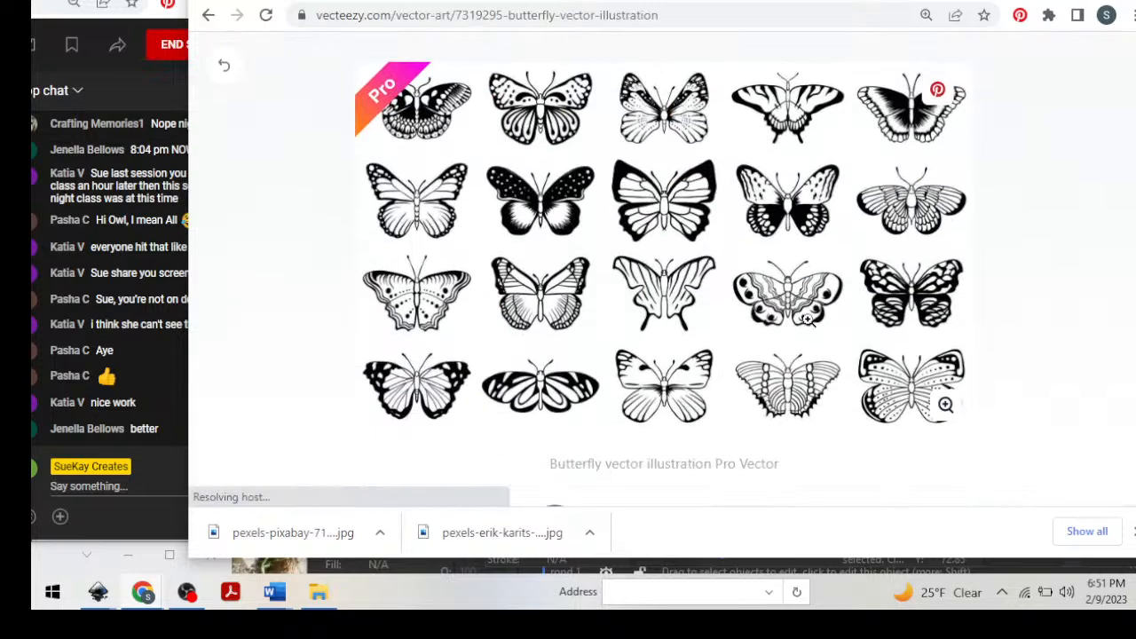
scroll(807, 321, "down", 3)
scroll(804, 320, "up", 1)
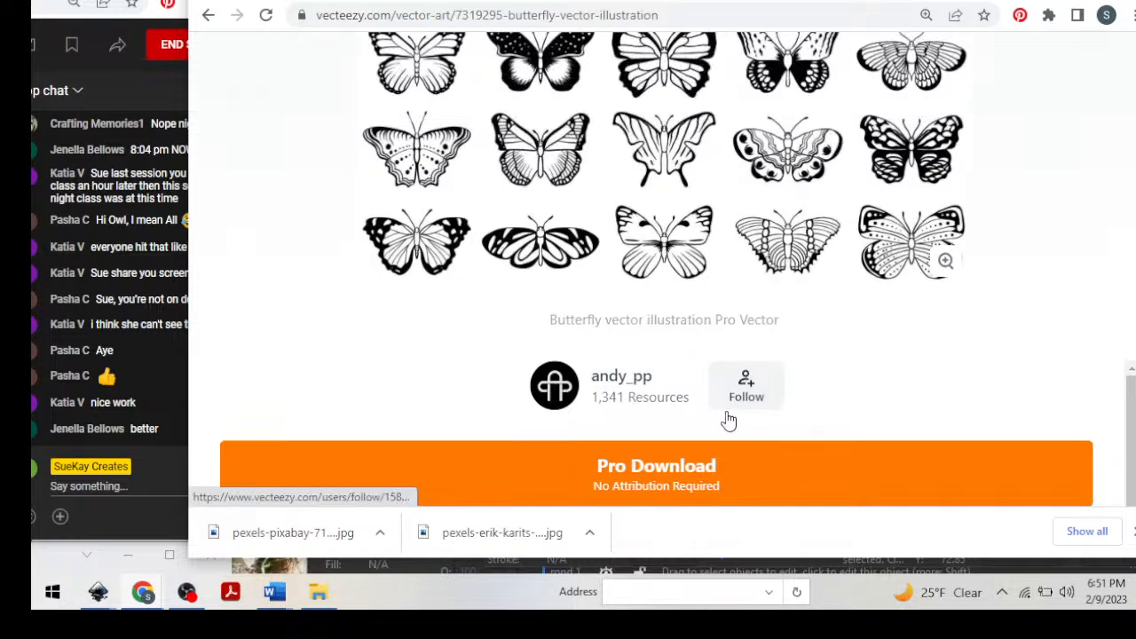
scroll(844, 376, "down", 1)
scroll(681, 431, "up", 1)
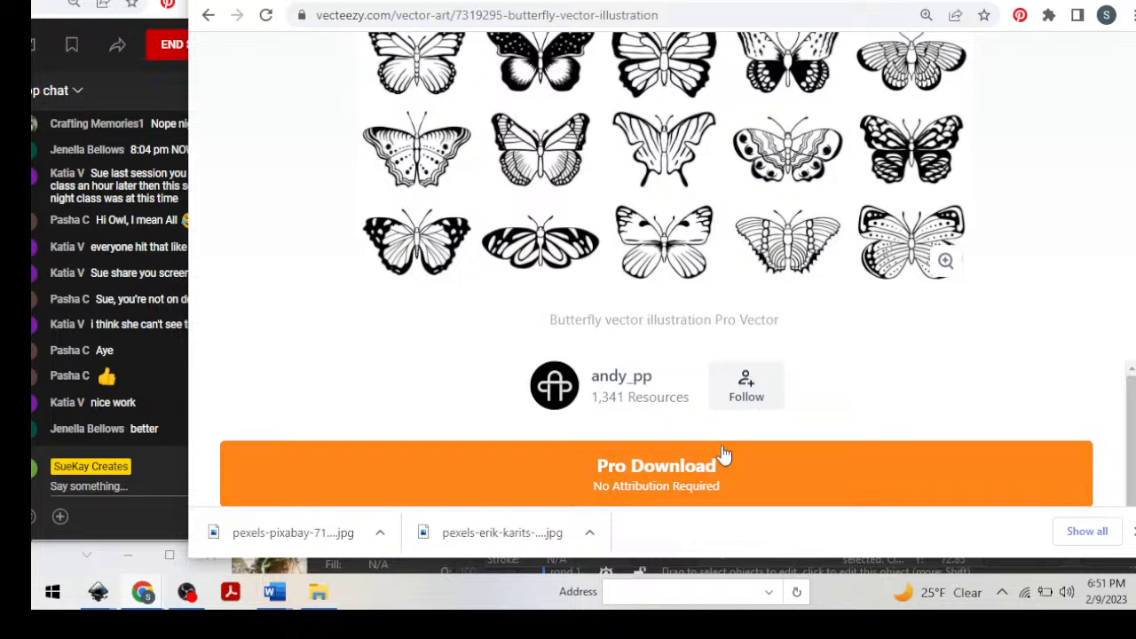
Check the Pro subscription offers behind the illustration's download, and return to the illustration page.
left_click(663, 471)
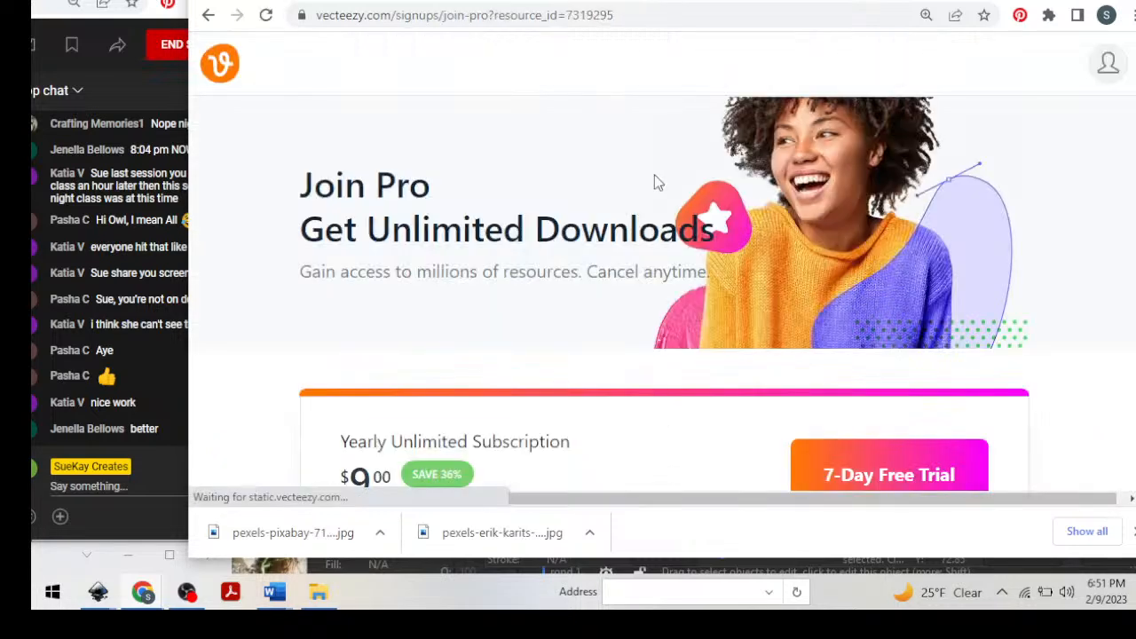
scroll(541, 346, "down", 2)
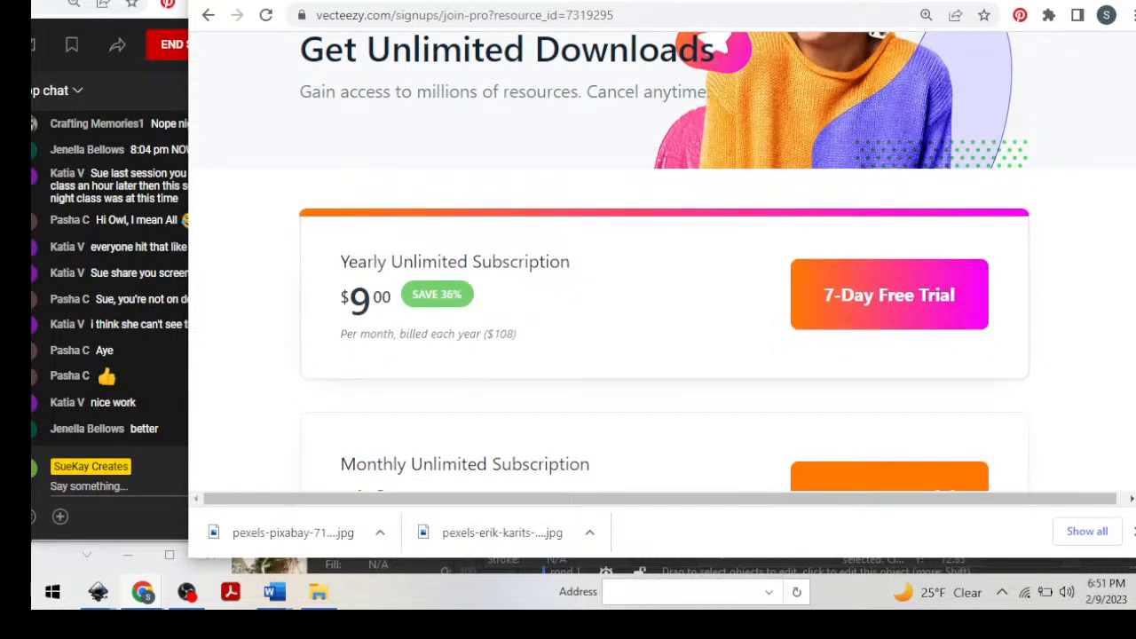
left_click(208, 16)
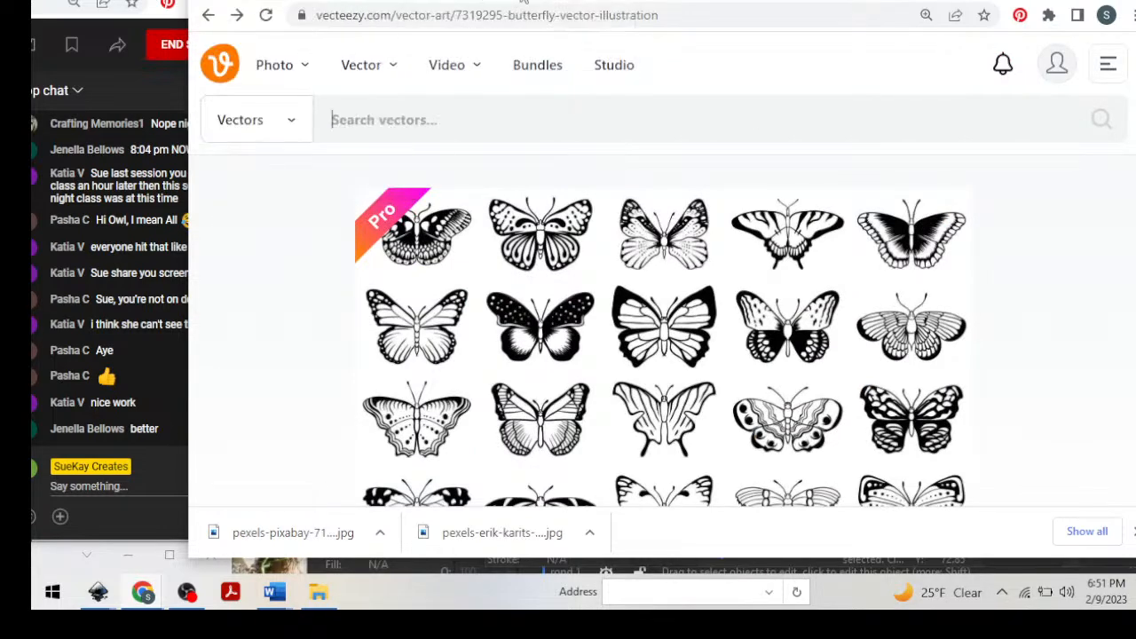
Switch to the Pexels page, go back to the photo of a butterfly on pink flowers, and dismiss the "Say Thanks!" overlay.
key("alt+Right")
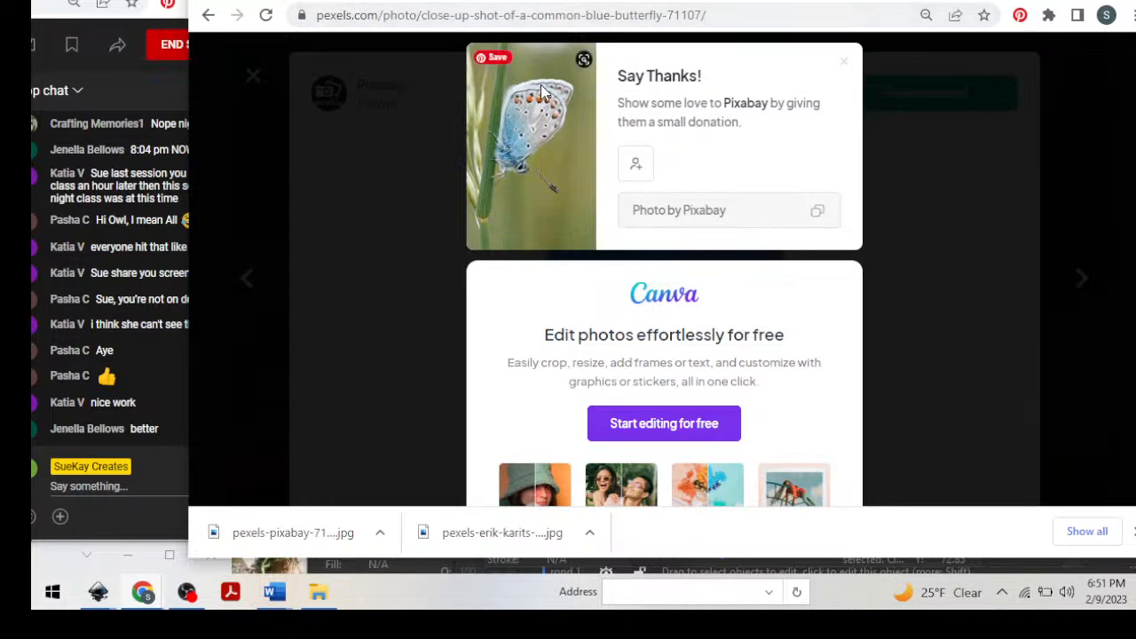
scroll(799, 300, "down", 2)
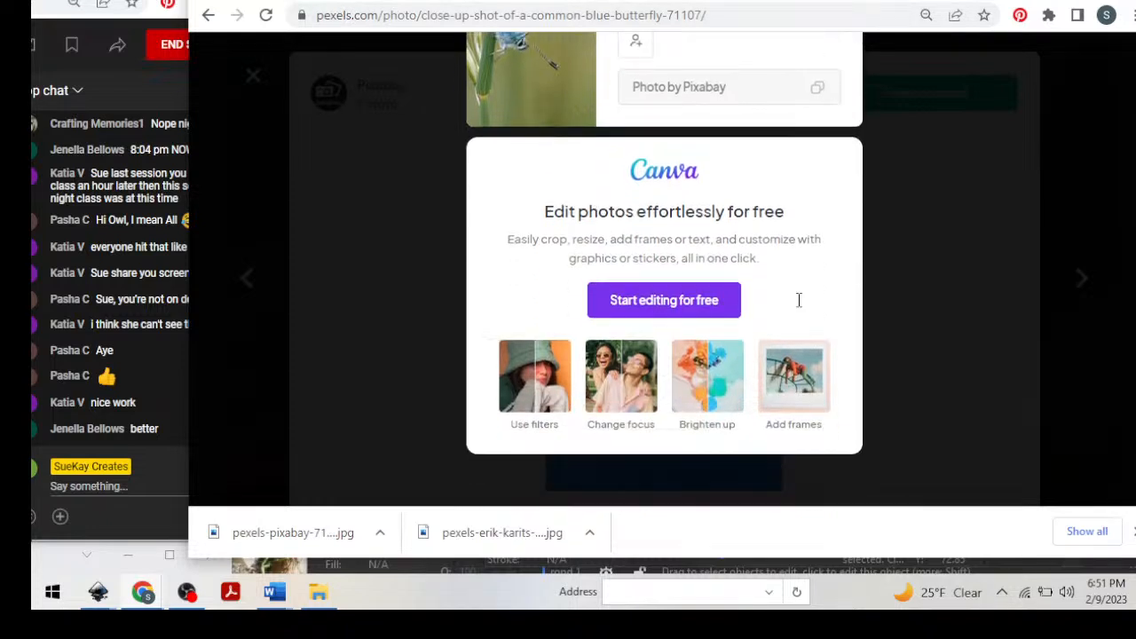
scroll(799, 299, "up", 2)
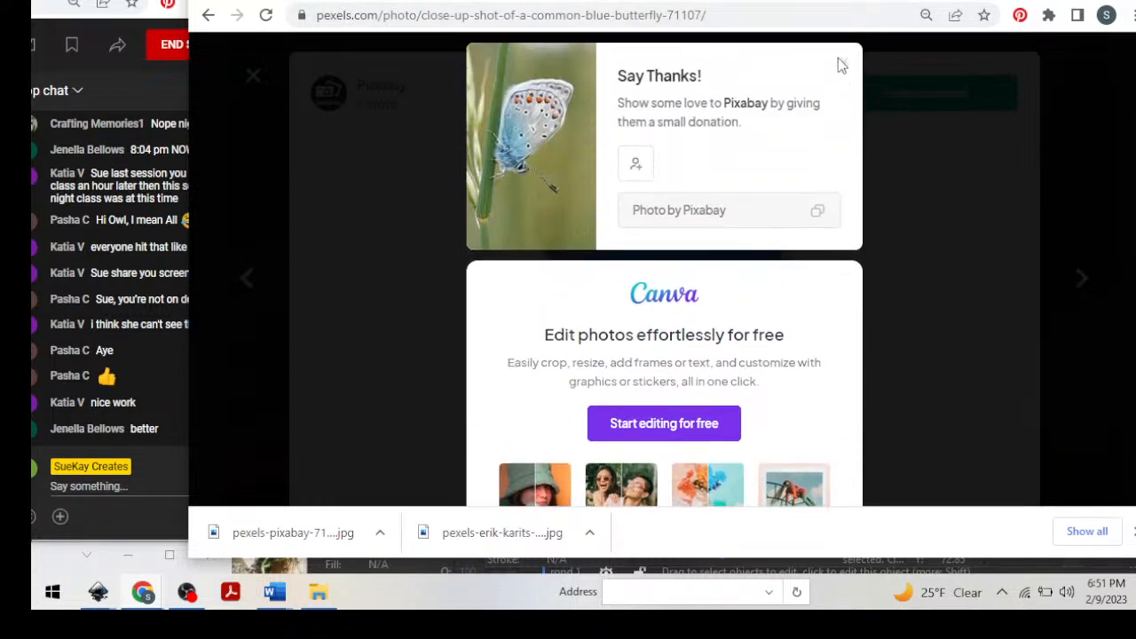
left_click(209, 17)
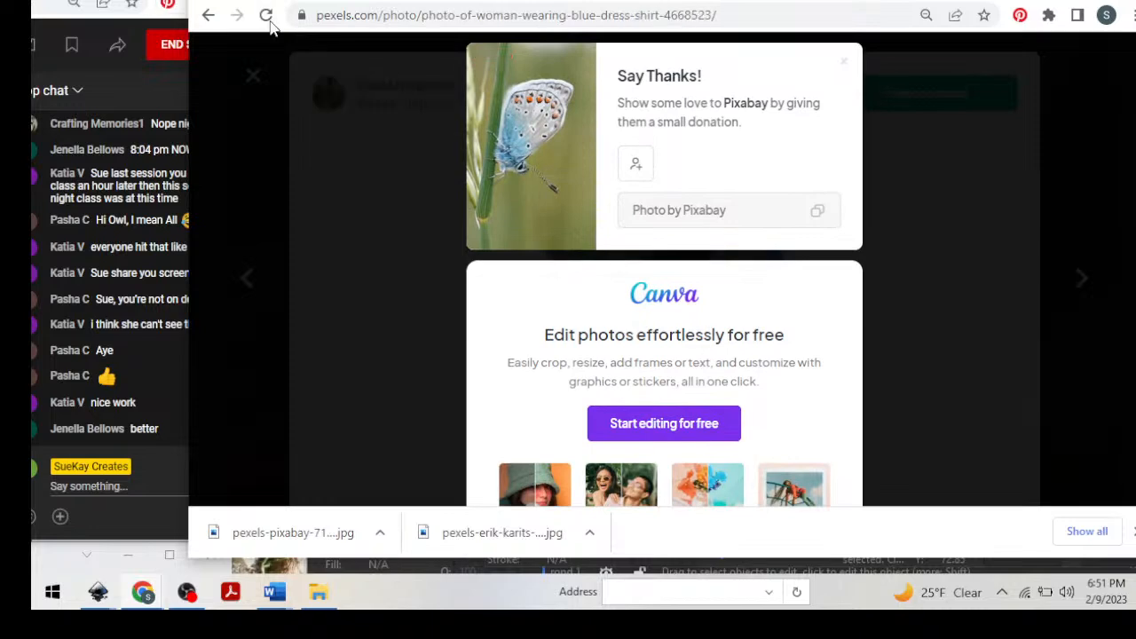
left_click(209, 17)
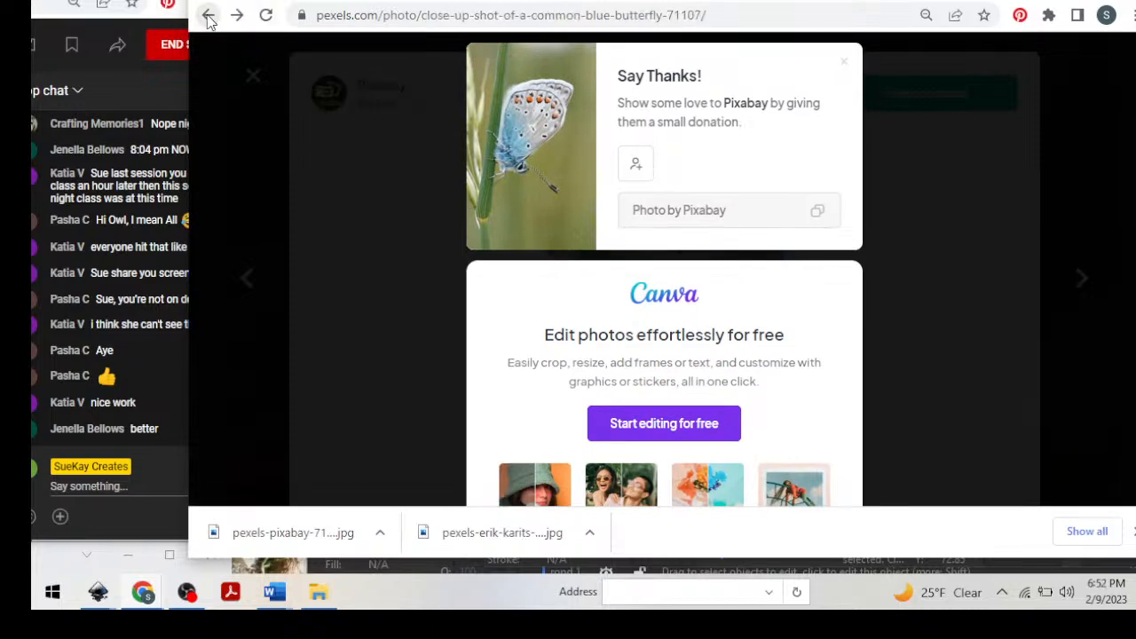
left_click(209, 17)
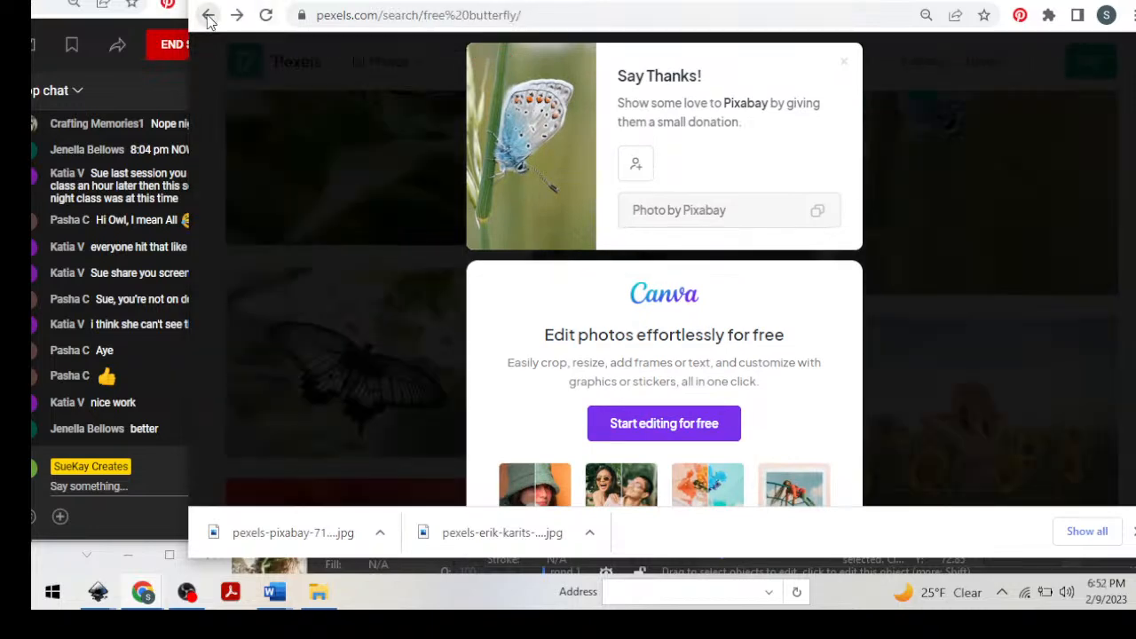
left_click(209, 17)
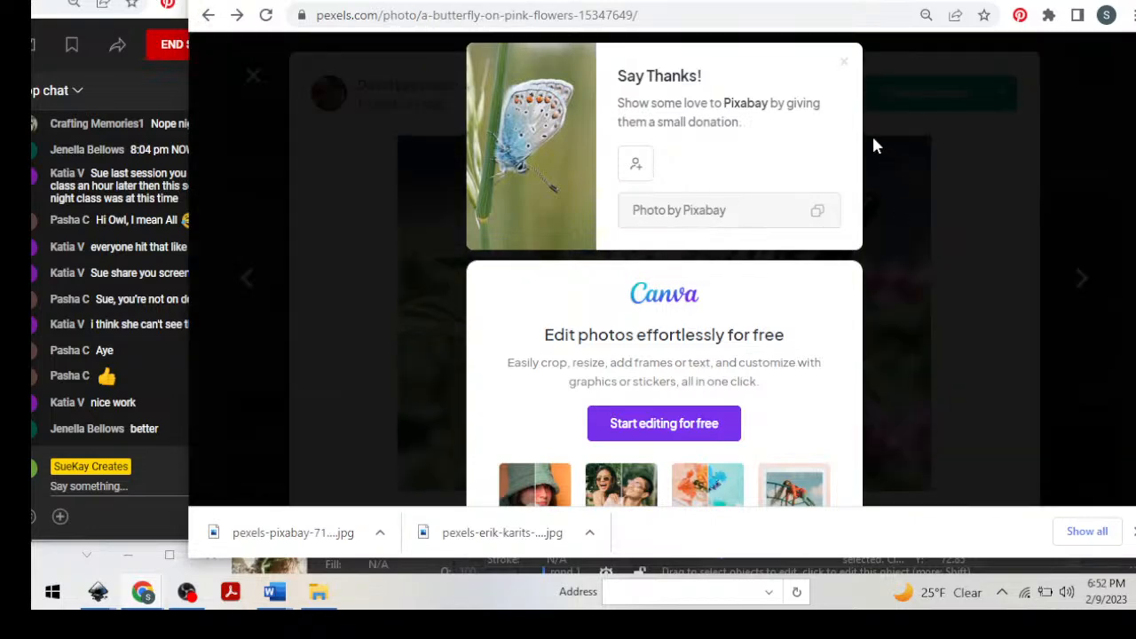
left_click(872, 137)
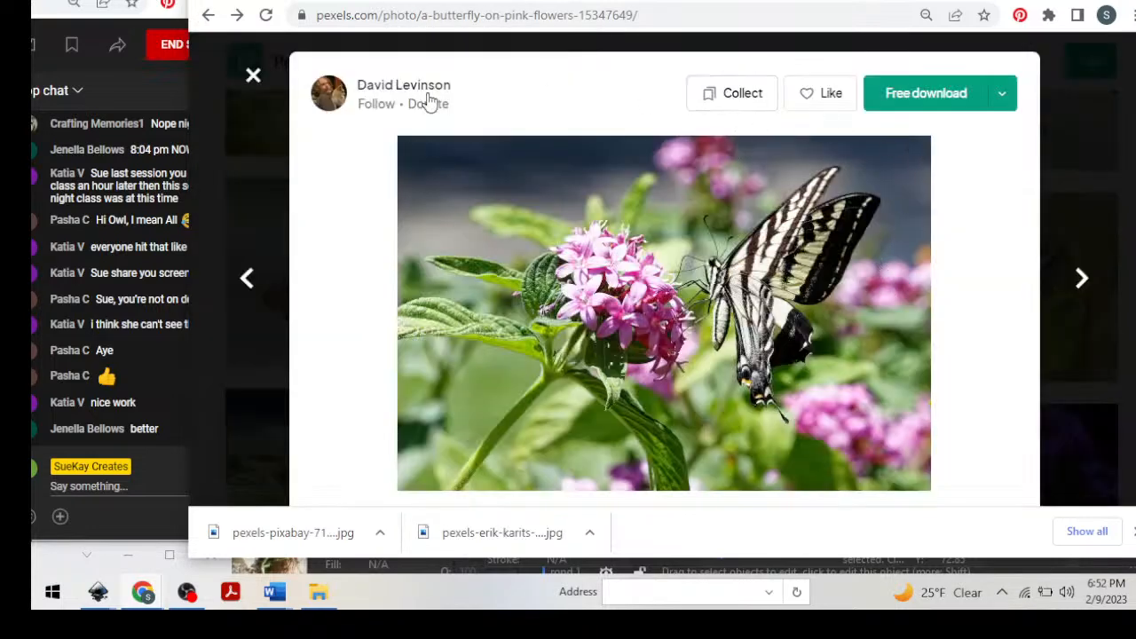
Examine the pink-flowers butterfly photo's page for its creator credit, download option, usage terms and related images.
scroll(768, 253, "down", 2)
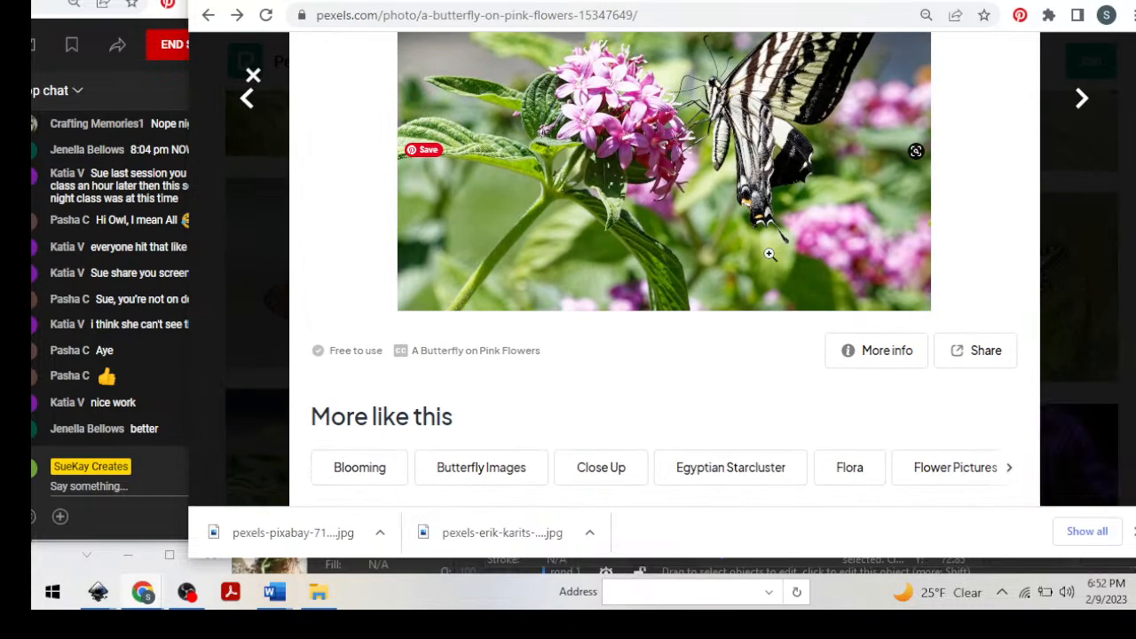
scroll(781, 270, "up", 2)
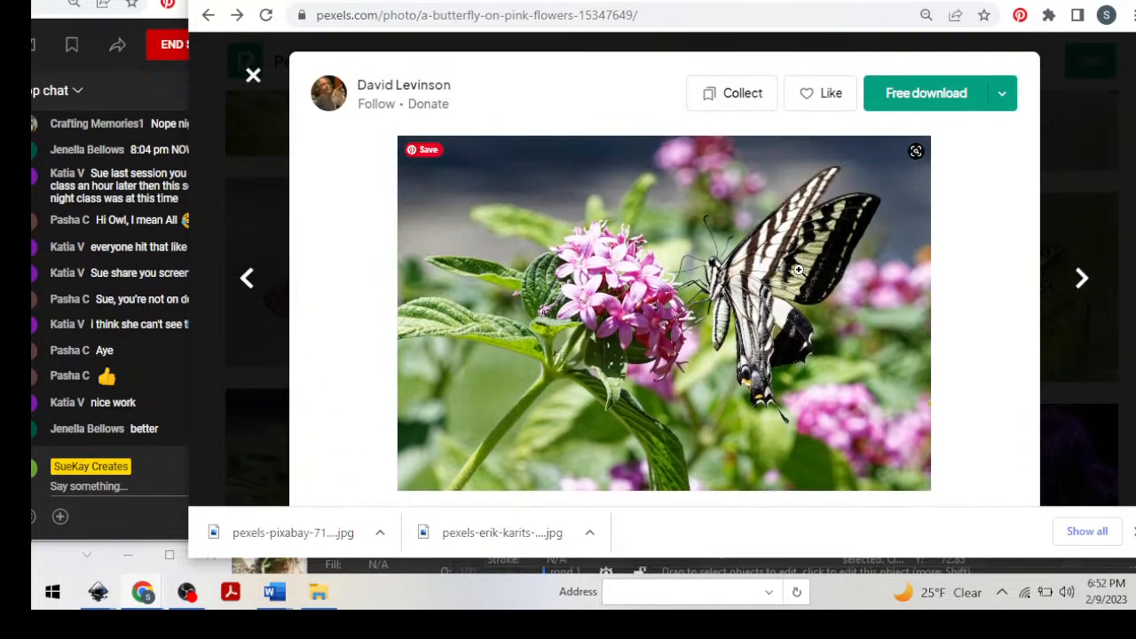
scroll(794, 275, "down", 3)
scroll(798, 275, "down", 3)
scroll(337, 83, "up", 6)
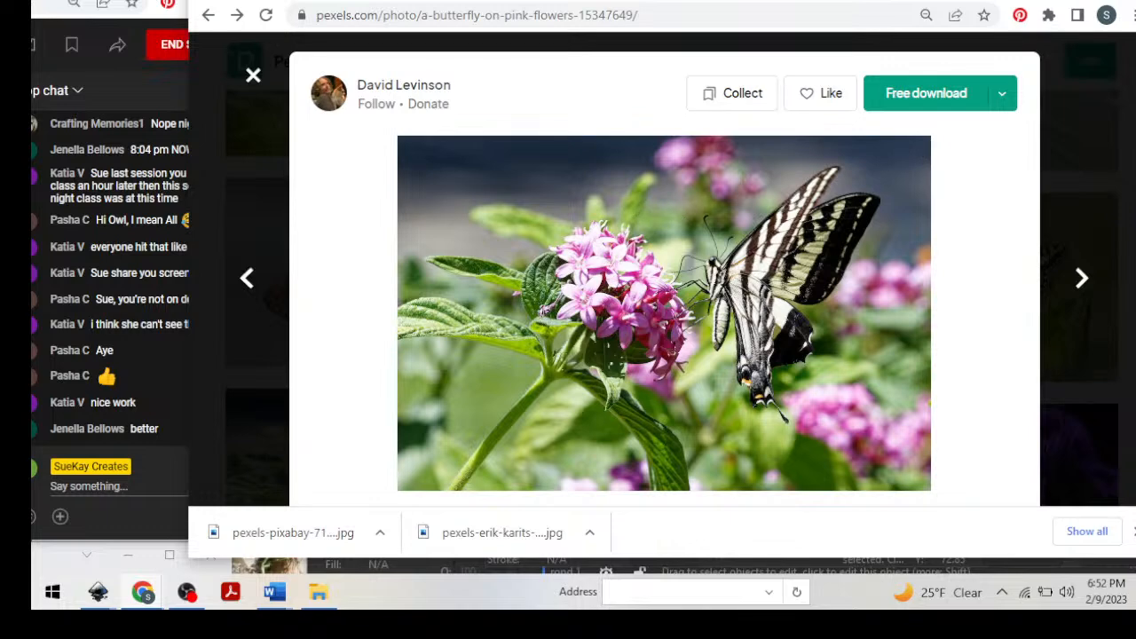
Return to the Vecteezy page, search its vectors for "free butterflfies", and open the content type choices.
left_click(535, 2)
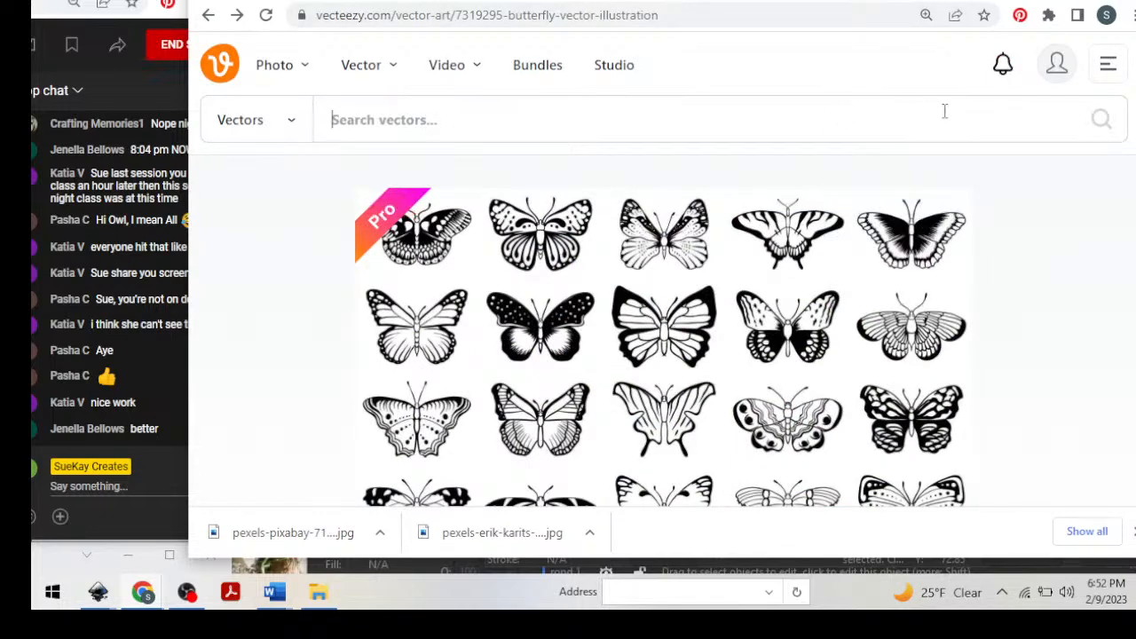
type("free")
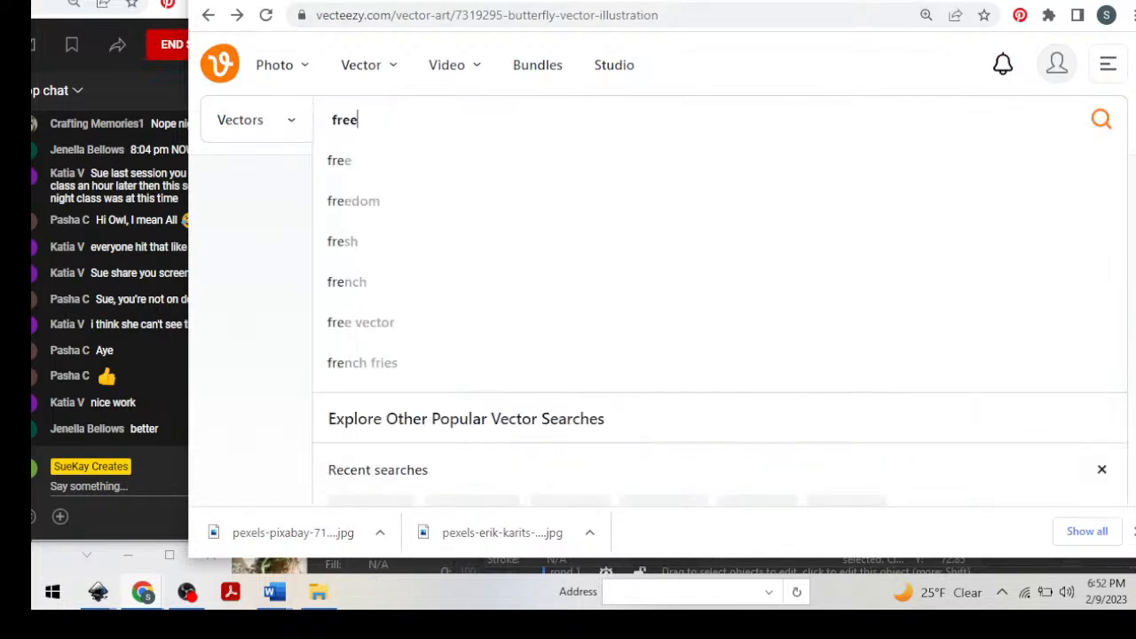
type(" butterflfies")
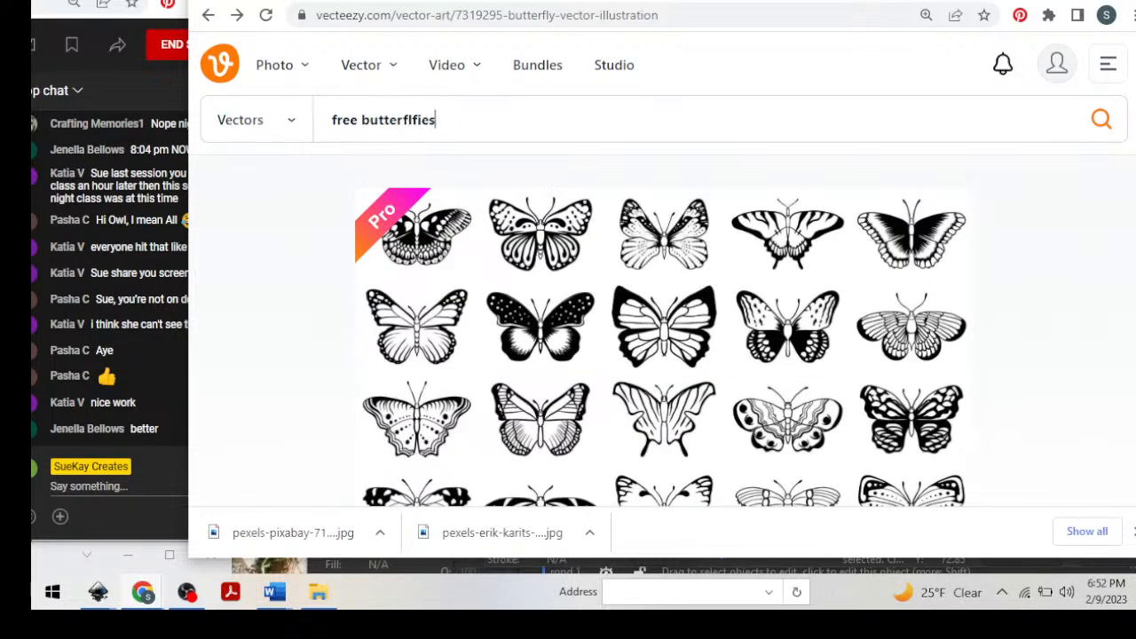
key("Return")
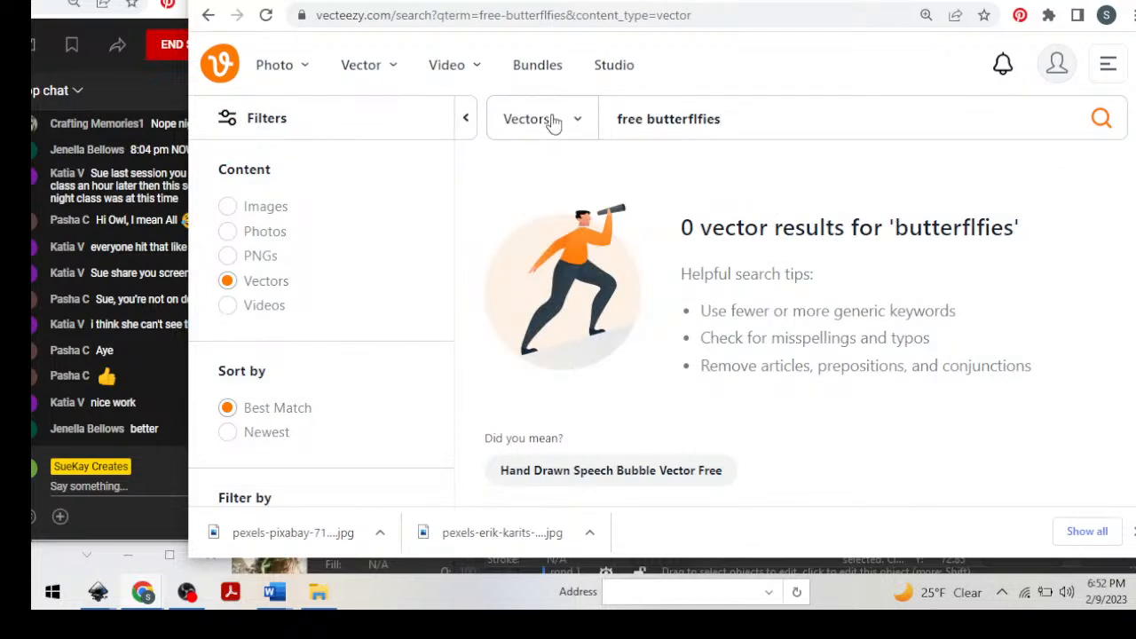
left_click(578, 121)
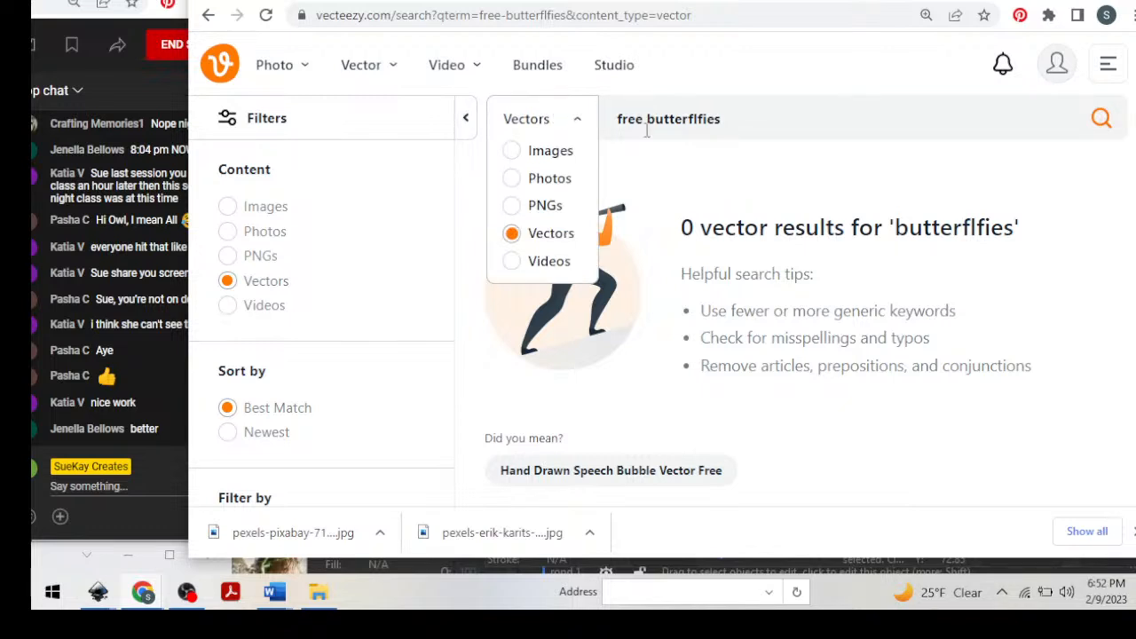
Keep the content type at Vectors, remove "free" from the search term, and search for "butterflfies".
left_click(551, 234)
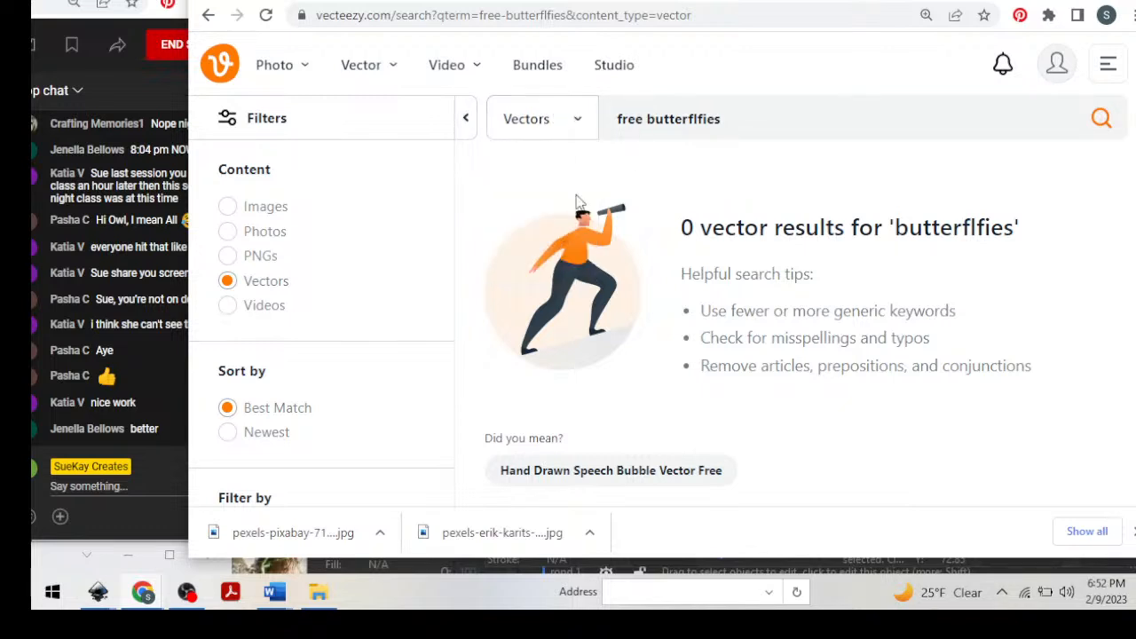
left_click(682, 119)
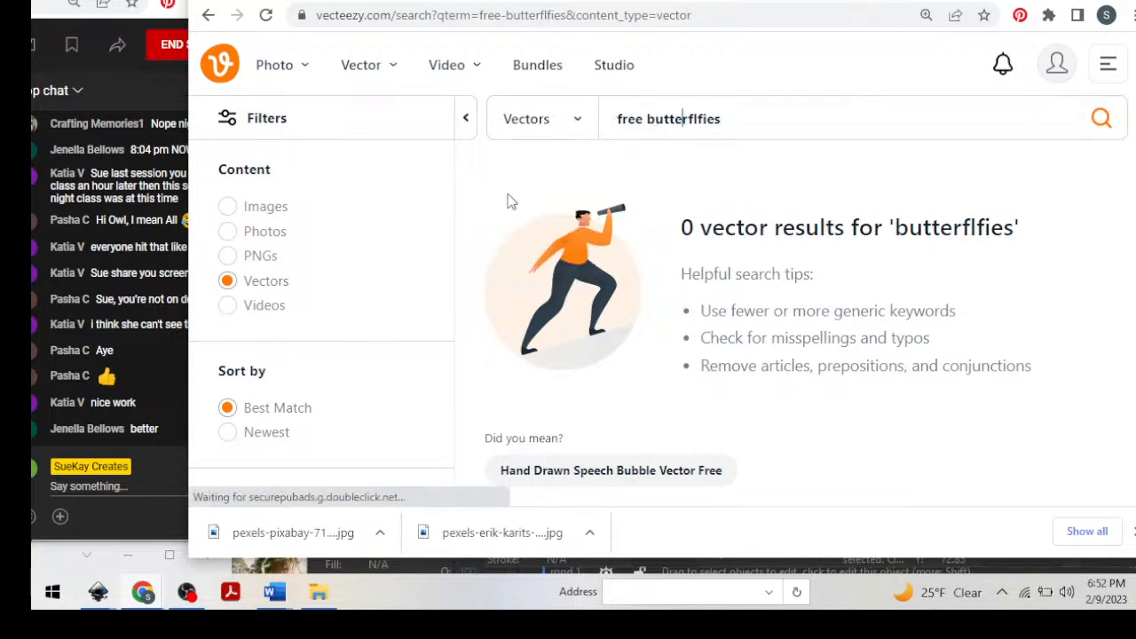
left_click(709, 118)
left_click(578, 121)
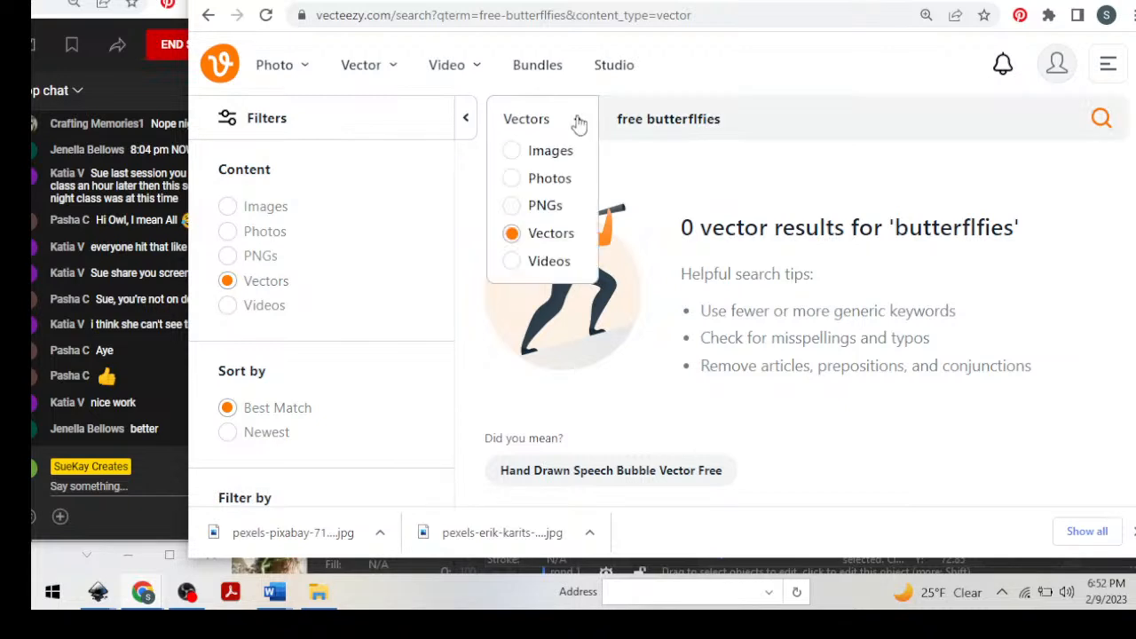
left_click(697, 116)
left_click_drag(647, 118, 602, 121)
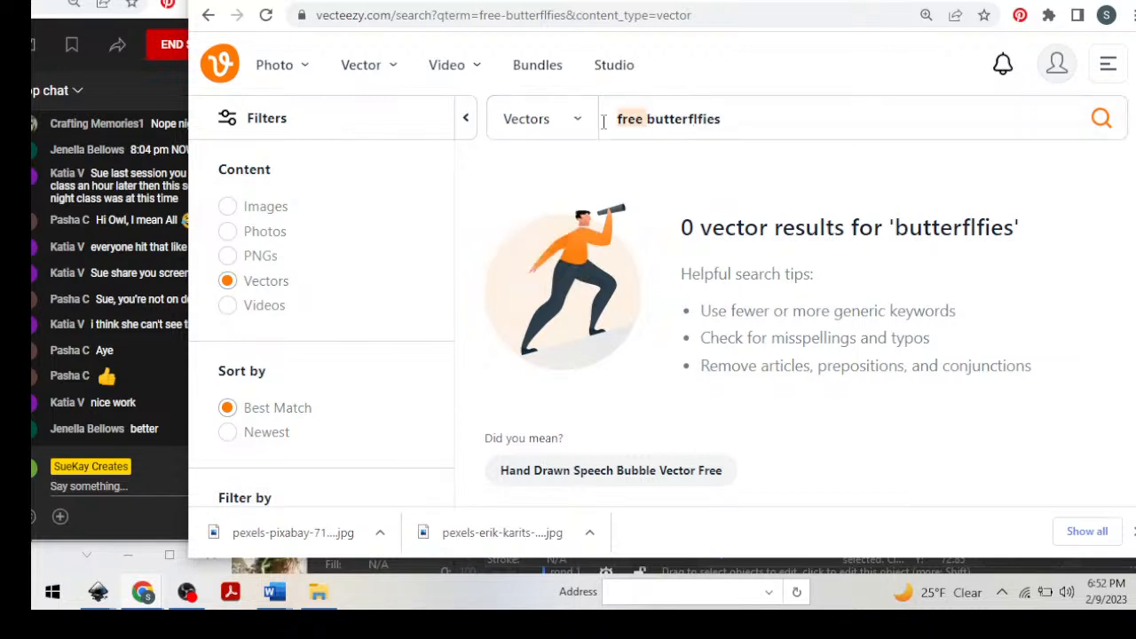
key("BackSpace")
key("Return")
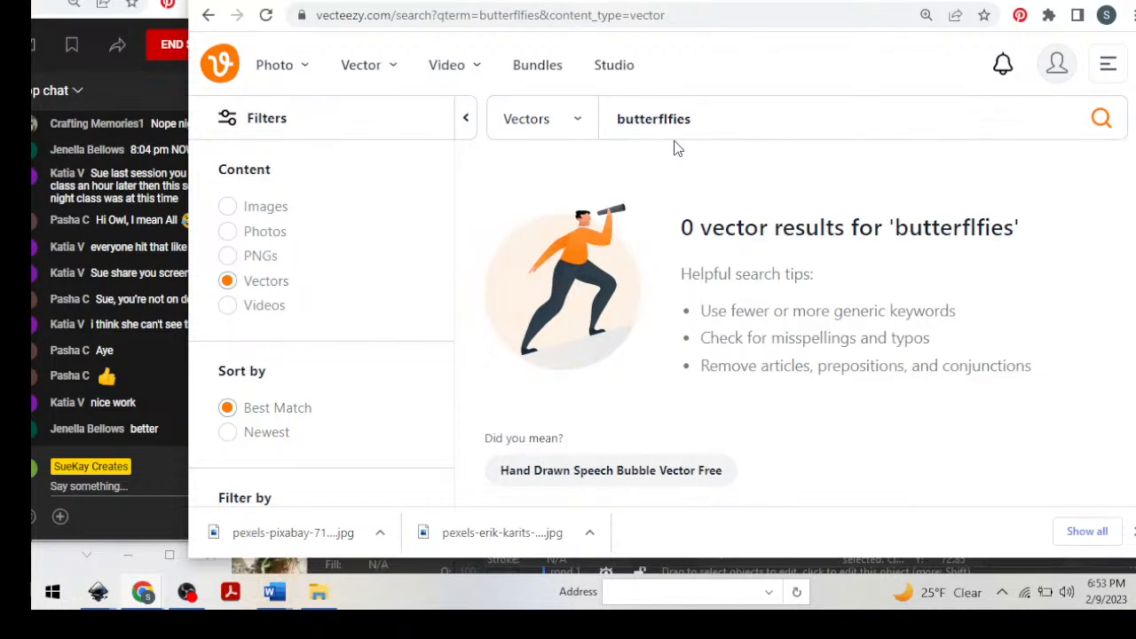
Rerun the recent search "Free Butterflfies" and browse the butterfly vectors offered from iStock.
left_click(680, 123)
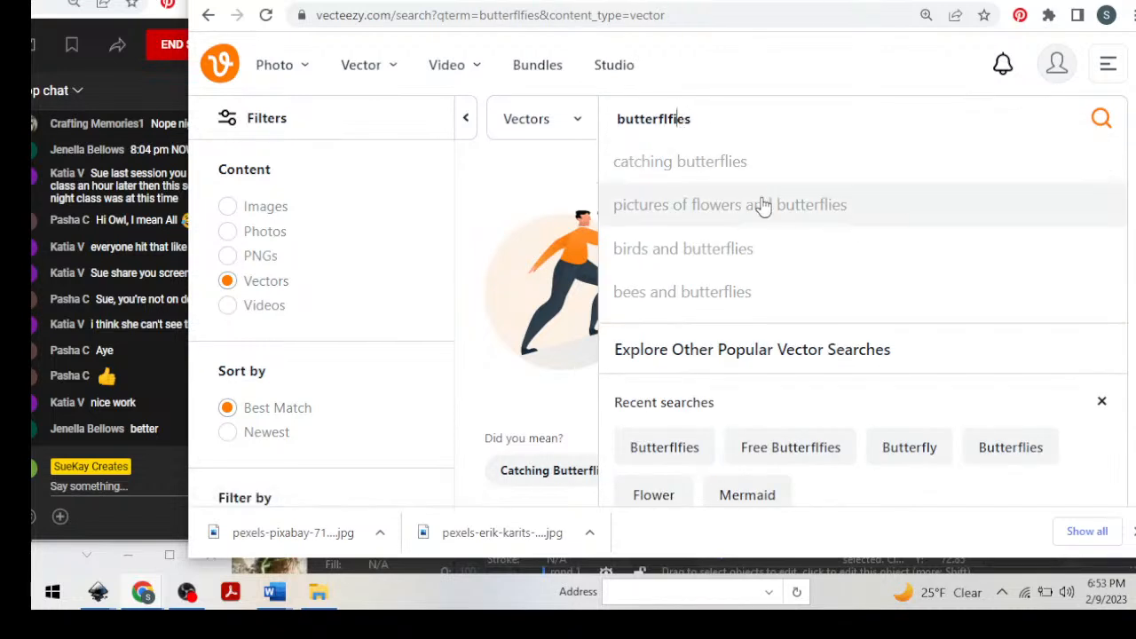
left_click(787, 446)
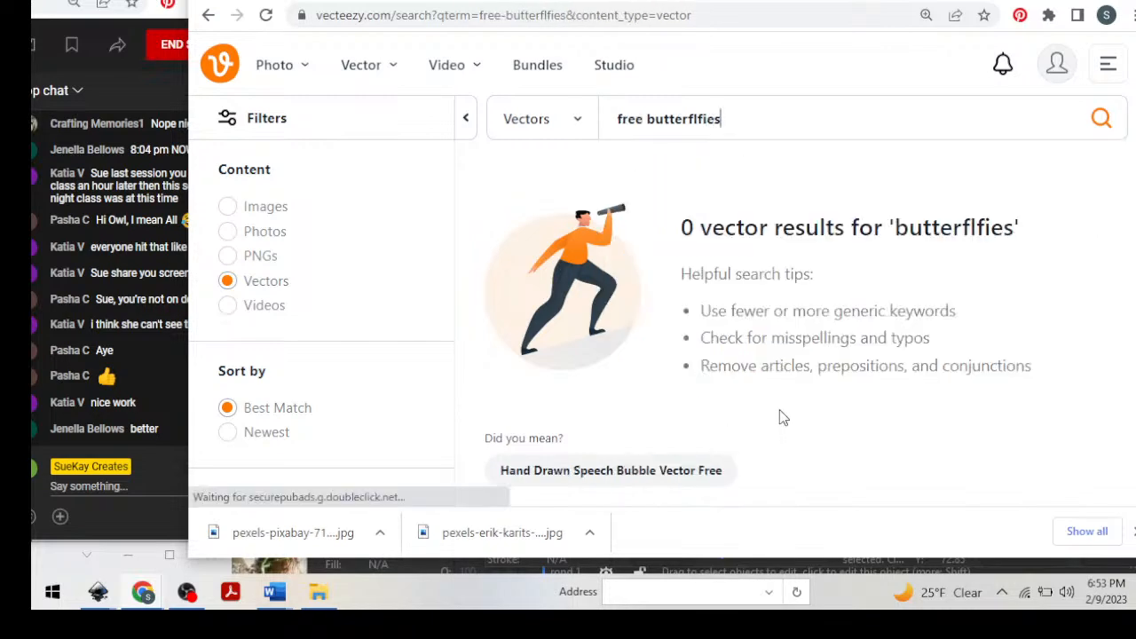
scroll(739, 291, "down", 4)
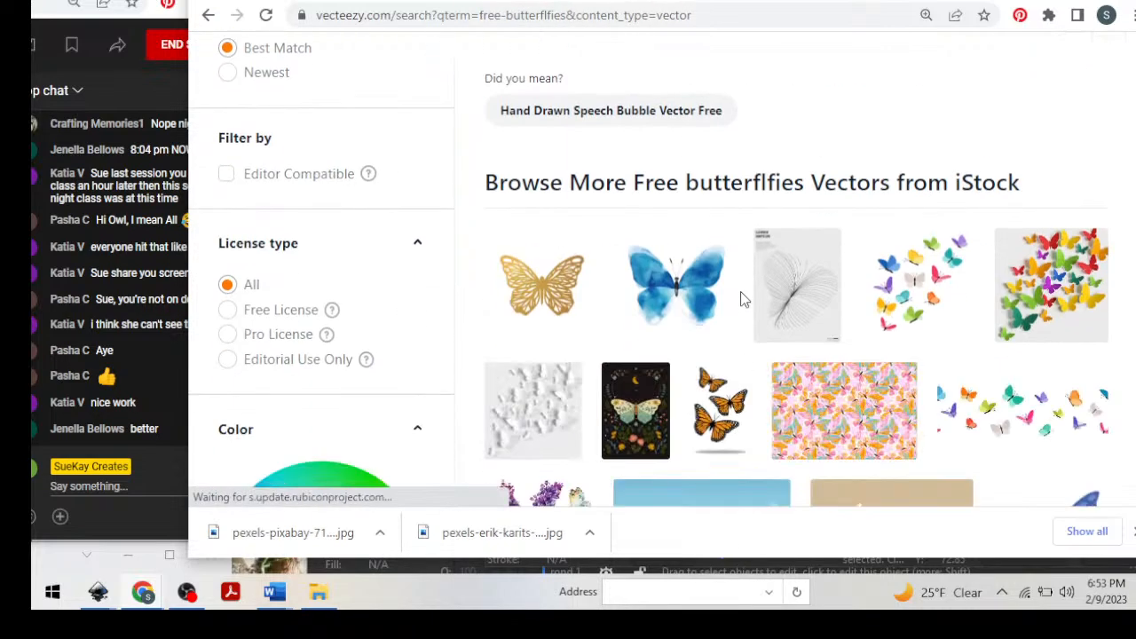
left_click_drag(749, 7, 745, 0)
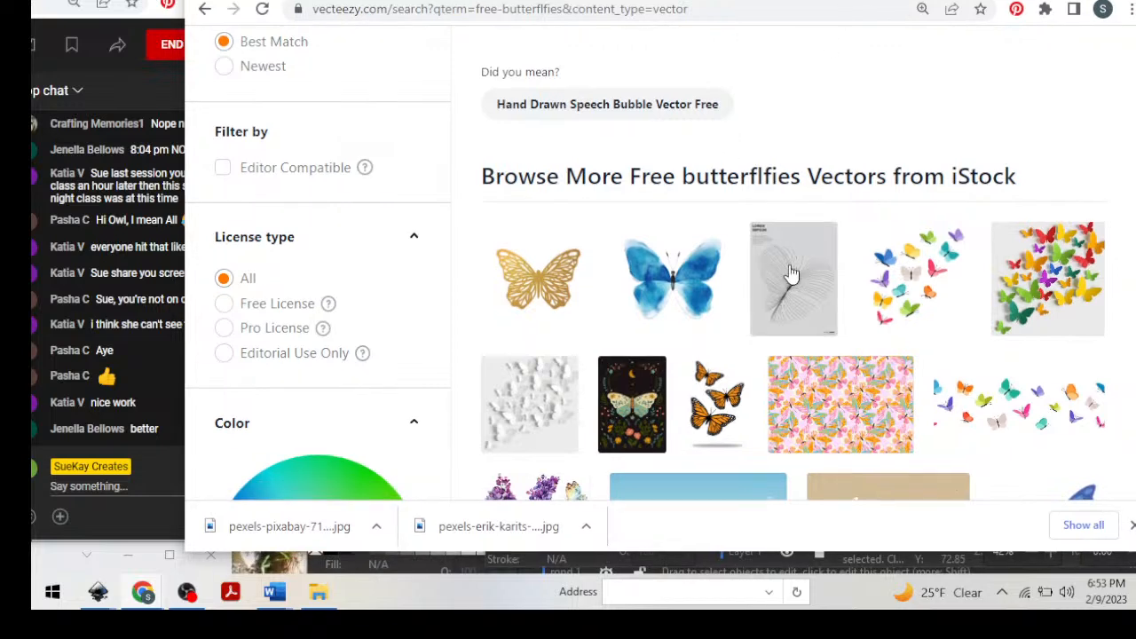
scroll(852, 335, "down", 5)
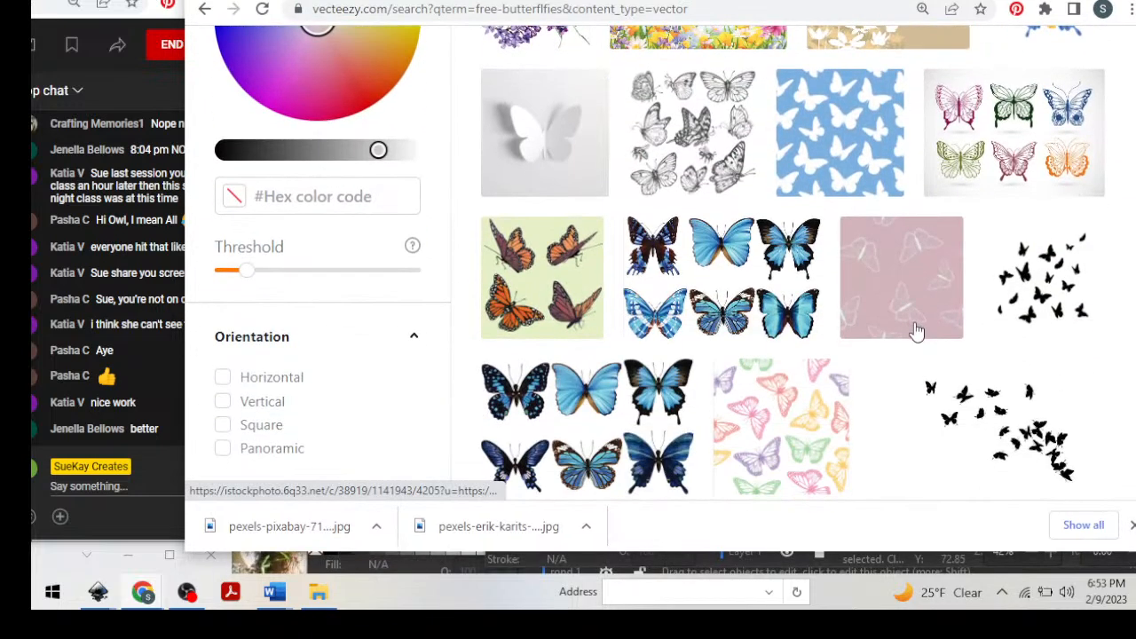
scroll(917, 331, "up", 2)
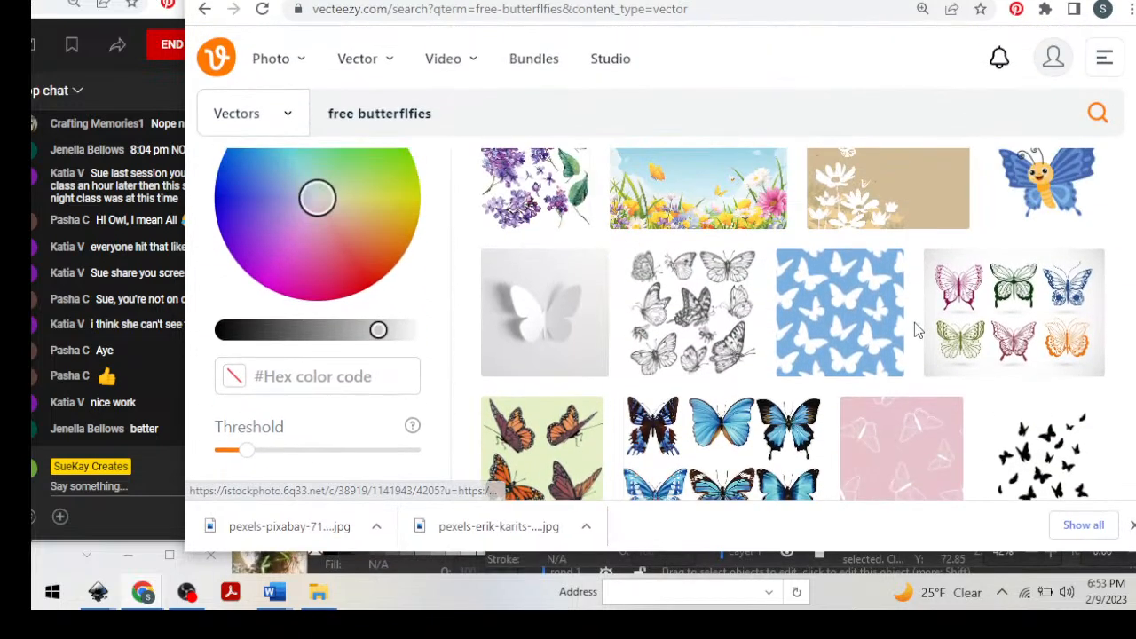
Open the hand-drawn collection of pretty colorful butterflies on iStock and examine its pricing, license, credit and similar images.
left_click(1025, 283)
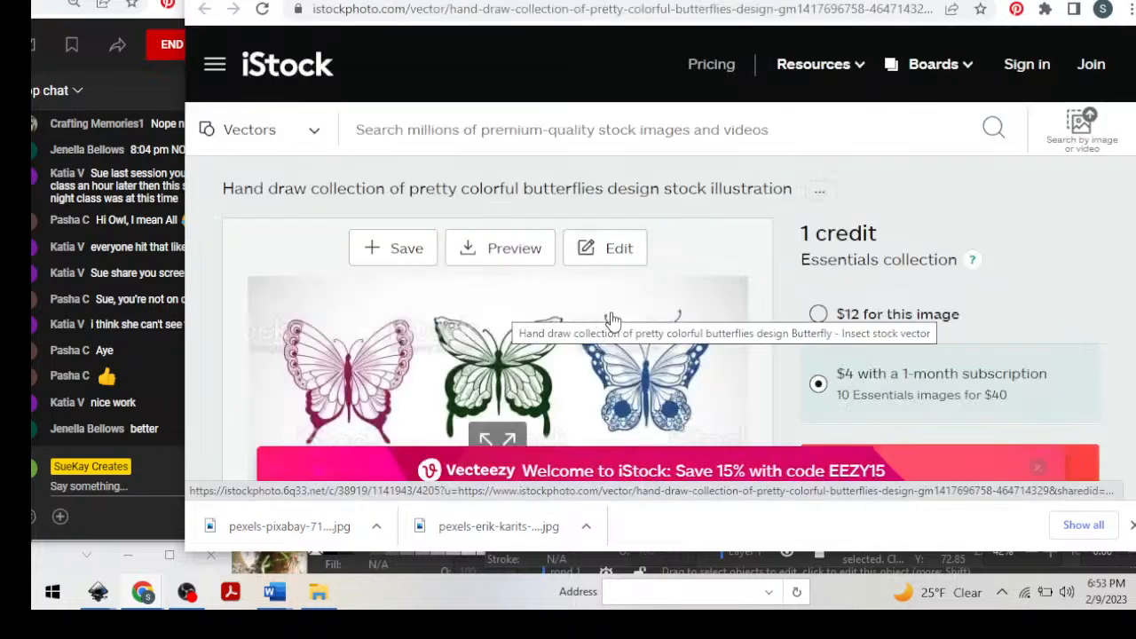
scroll(497, 319, "down", 2)
scroll(612, 321, "down", 4)
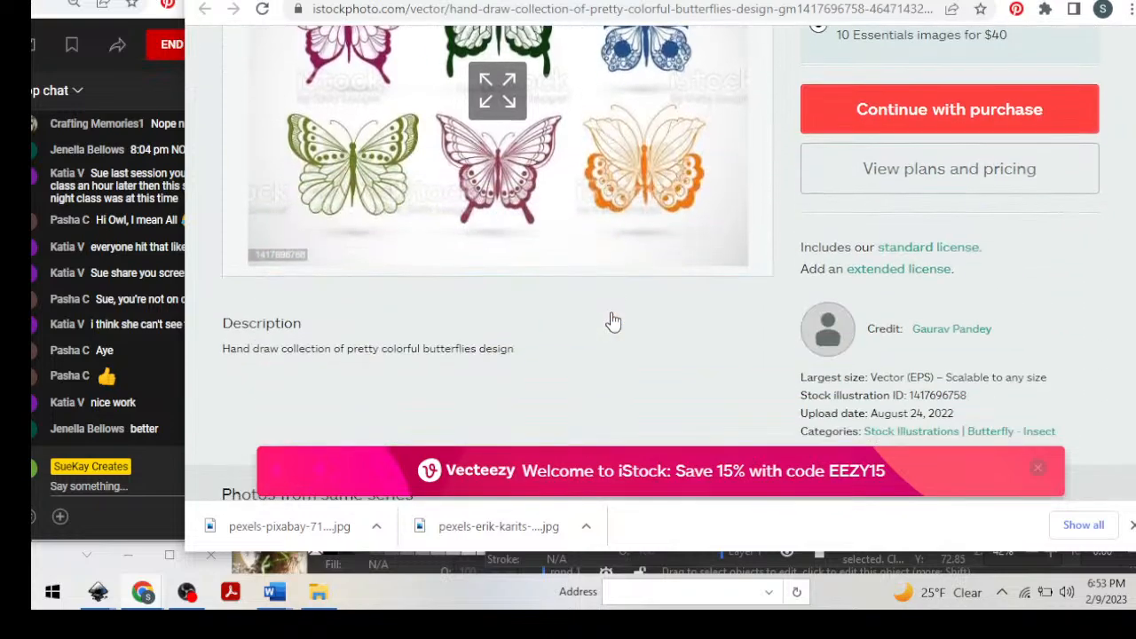
scroll(616, 320, "down", 4)
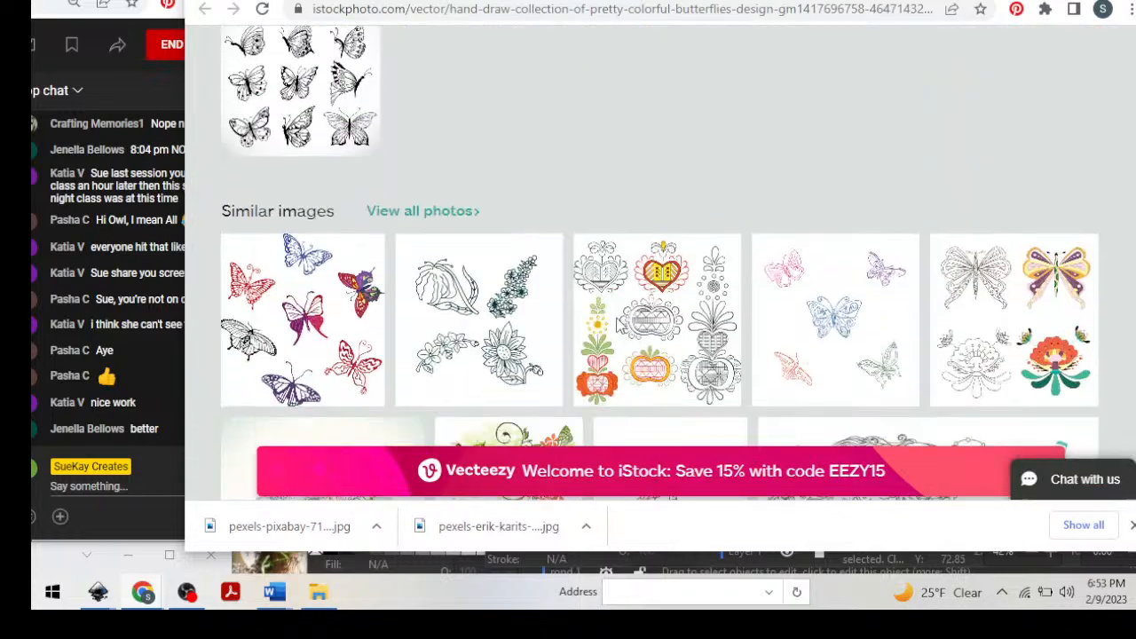
scroll(619, 327, "up", 10)
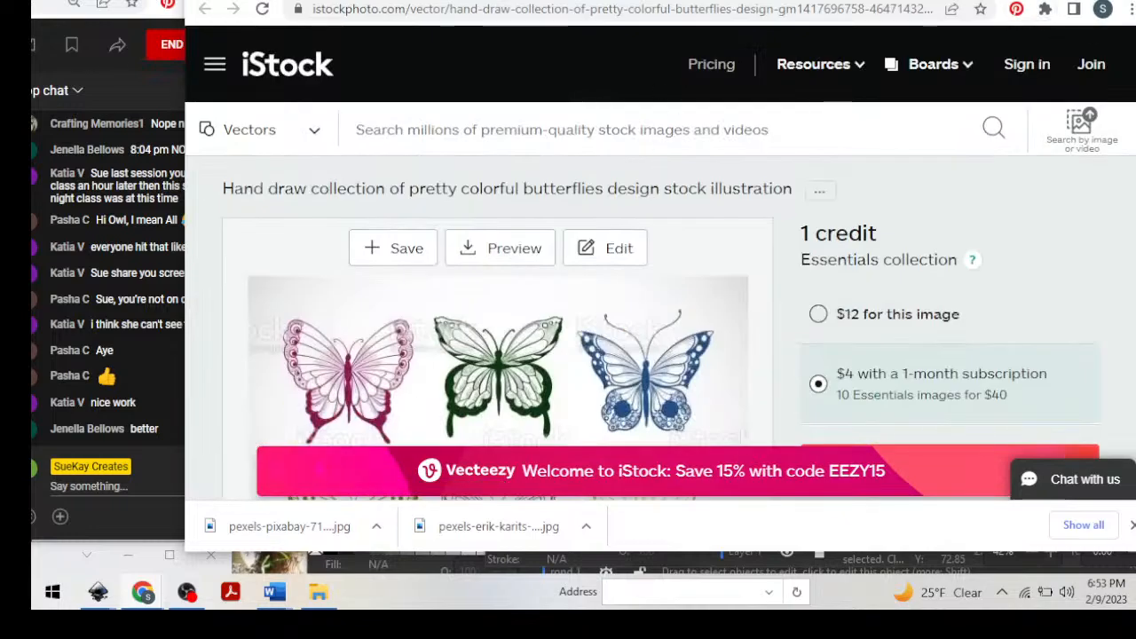
Search the web for "shutterstock" in a new browser tab and open the Shutterstock site from the results.
left_click_drag(892, 0, 893, 73)
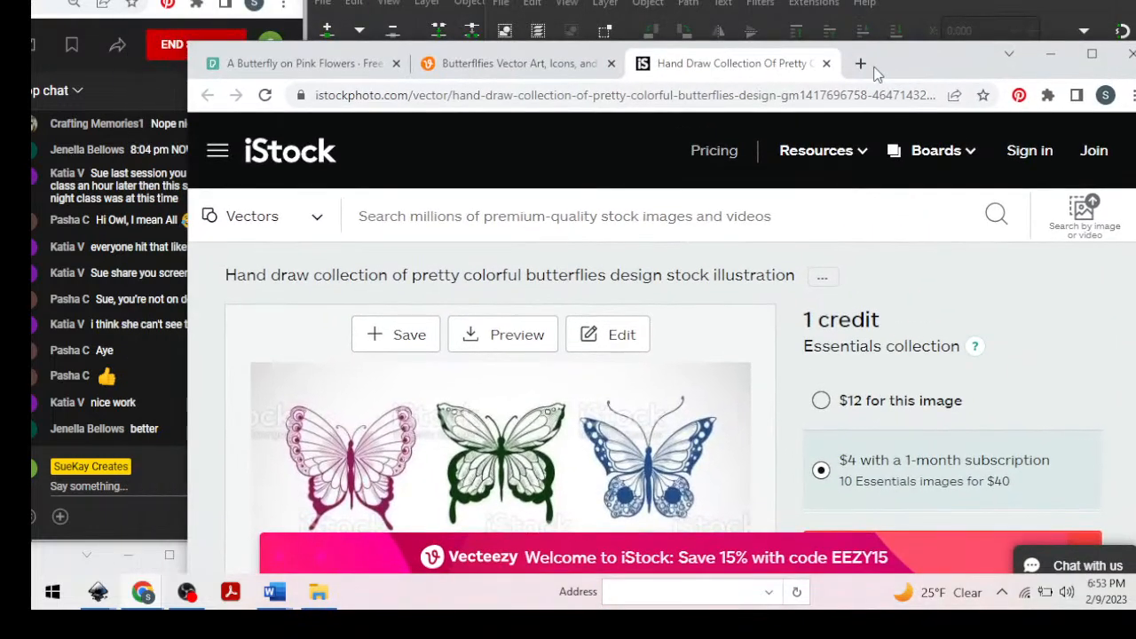
left_click(860, 63)
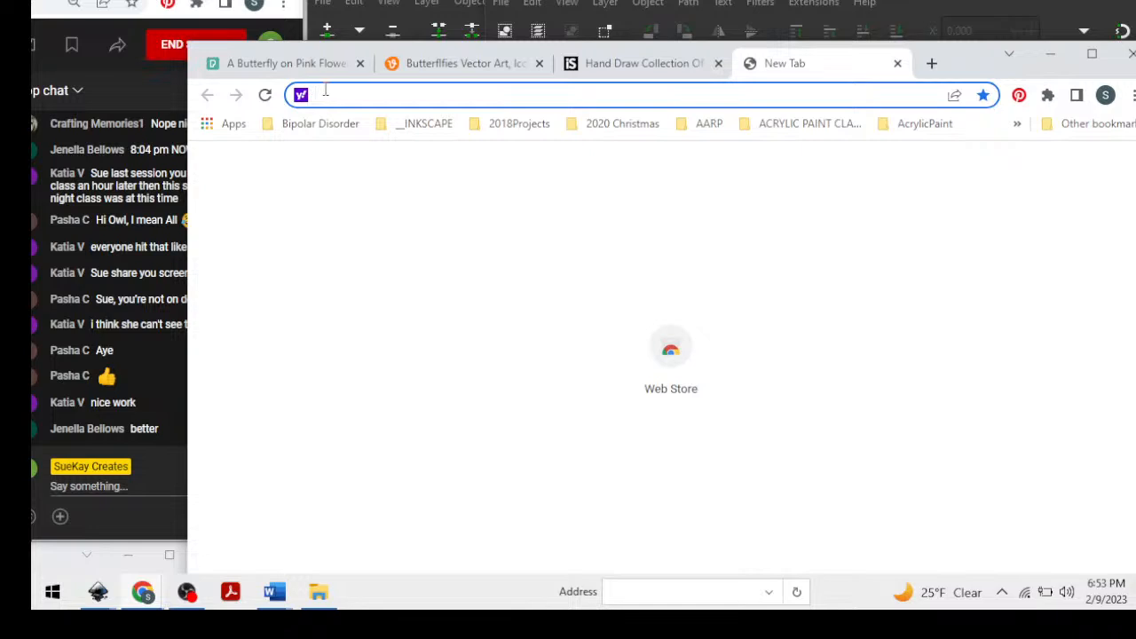
type("shu")
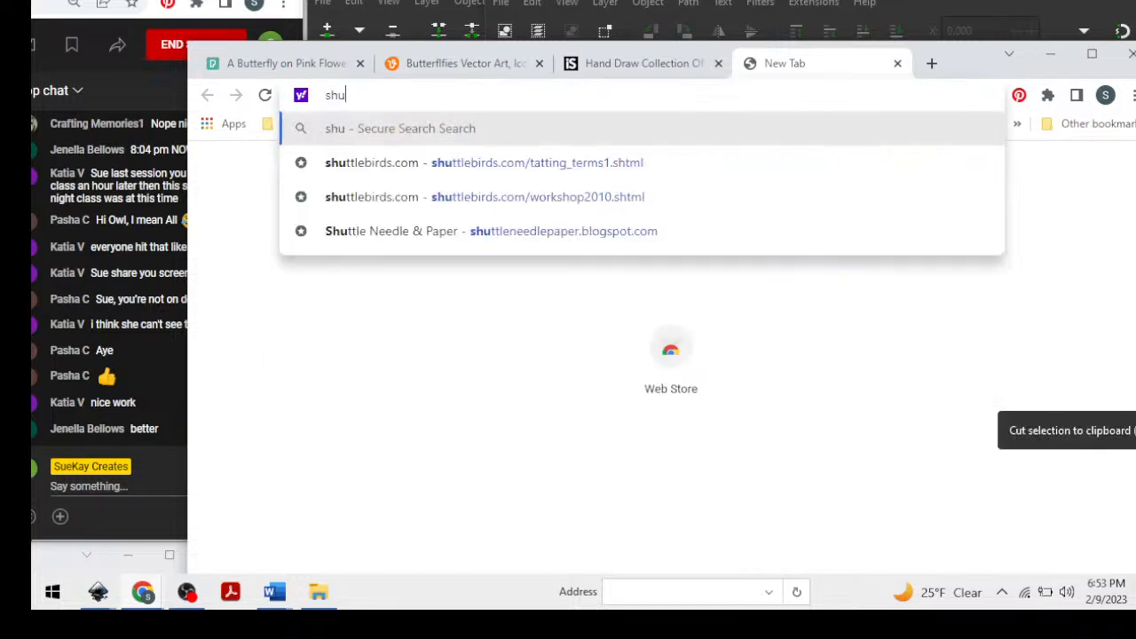
type("tterstock")
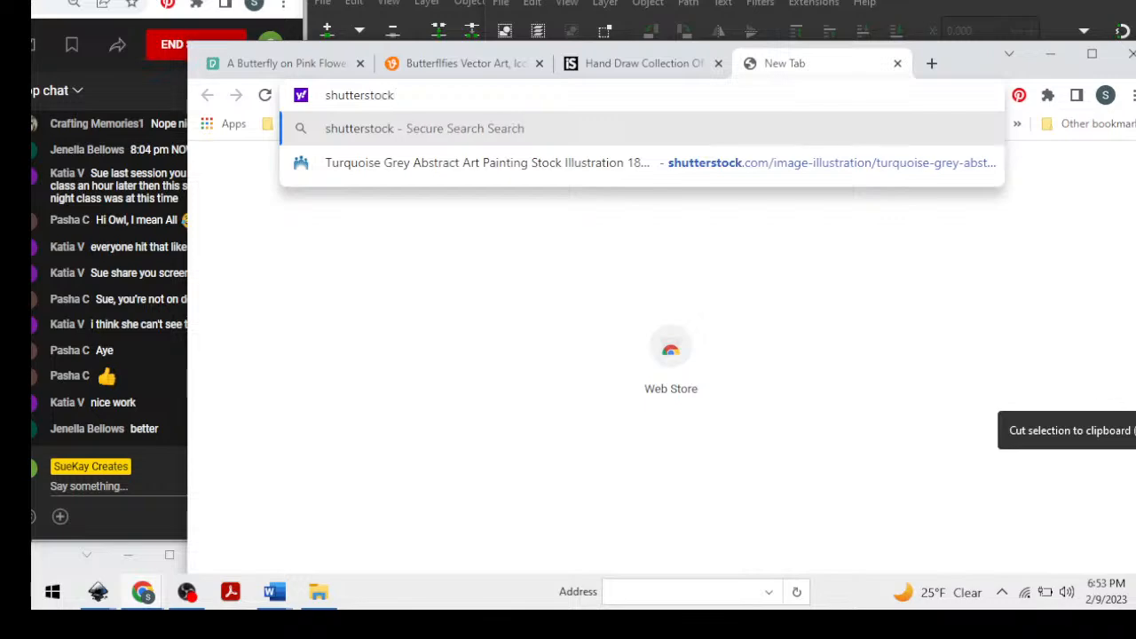
key("Return")
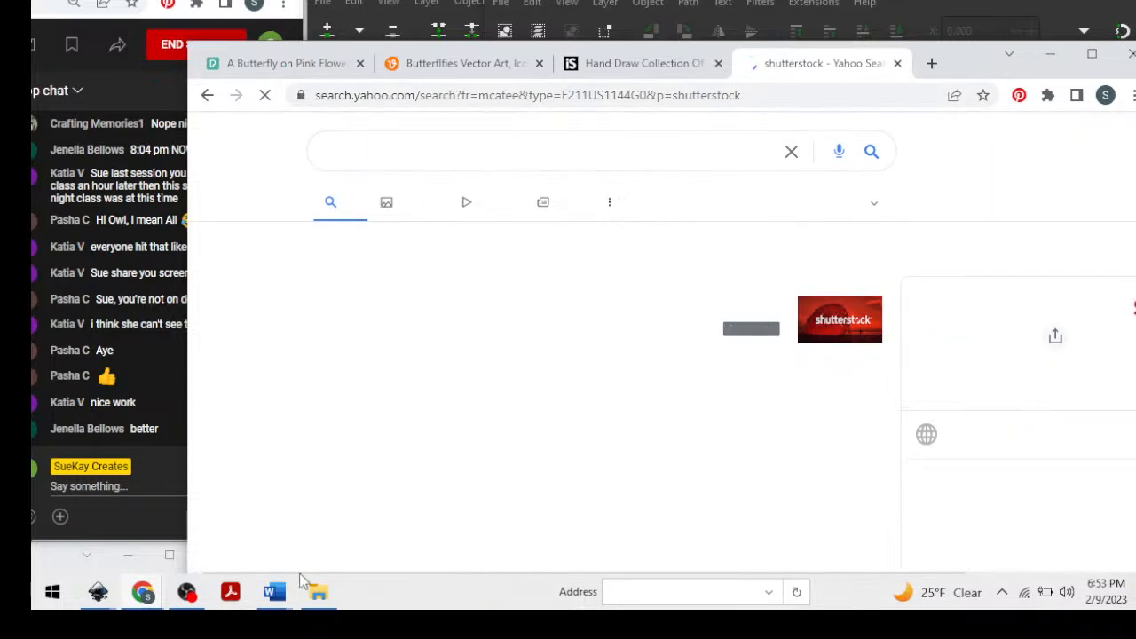
left_click(406, 264)
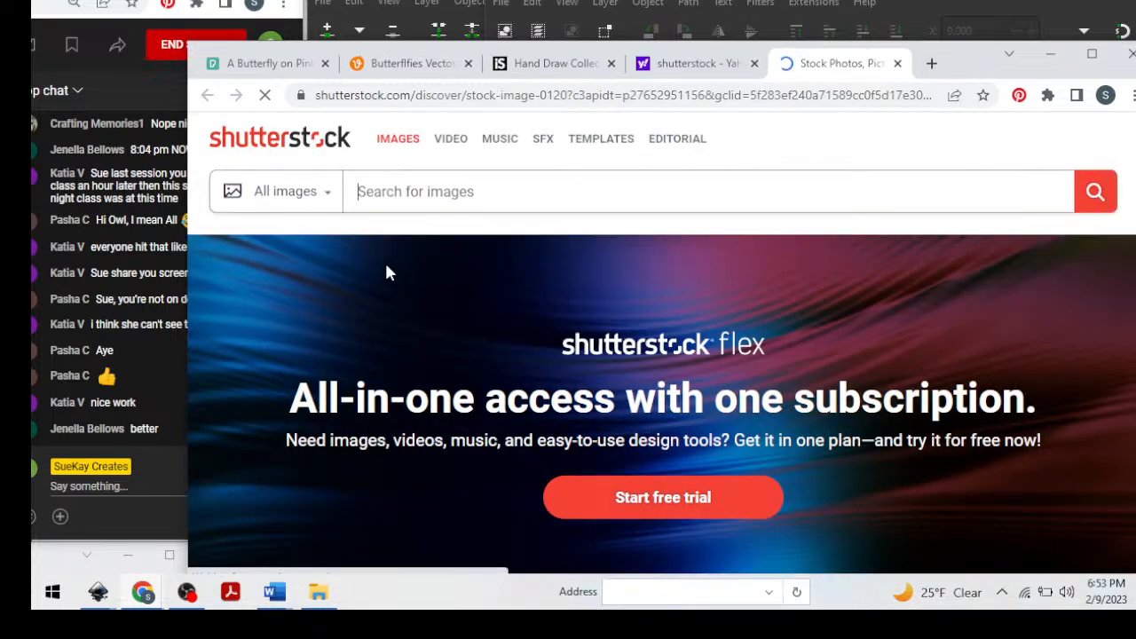
Search Shutterstock for "free images" and browse the resulting pictures.
type("free ")
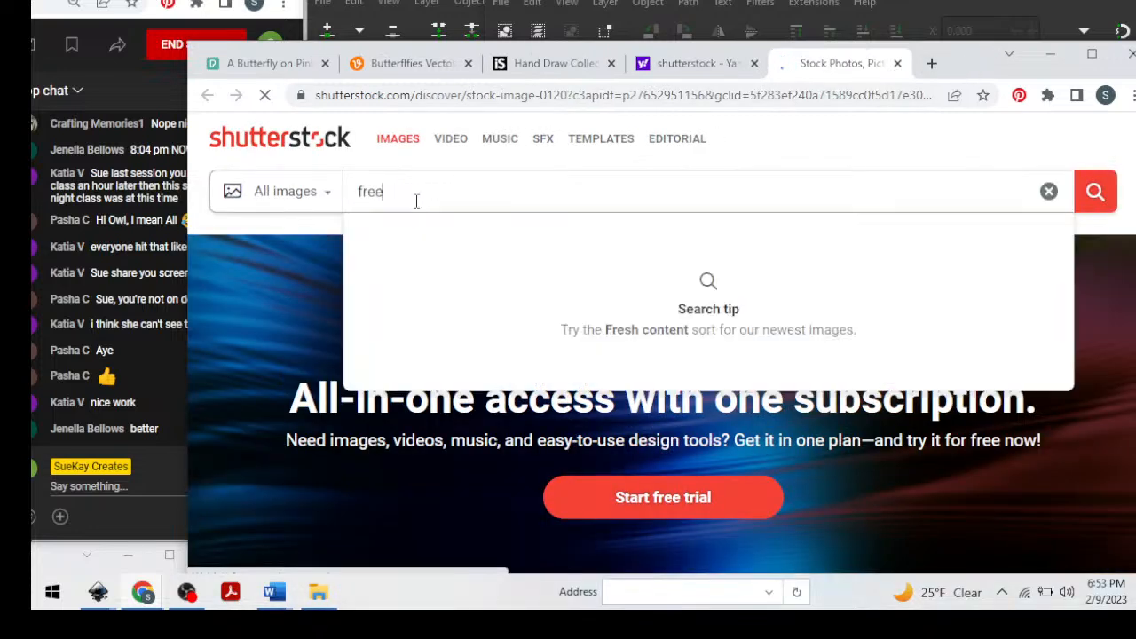
type("images")
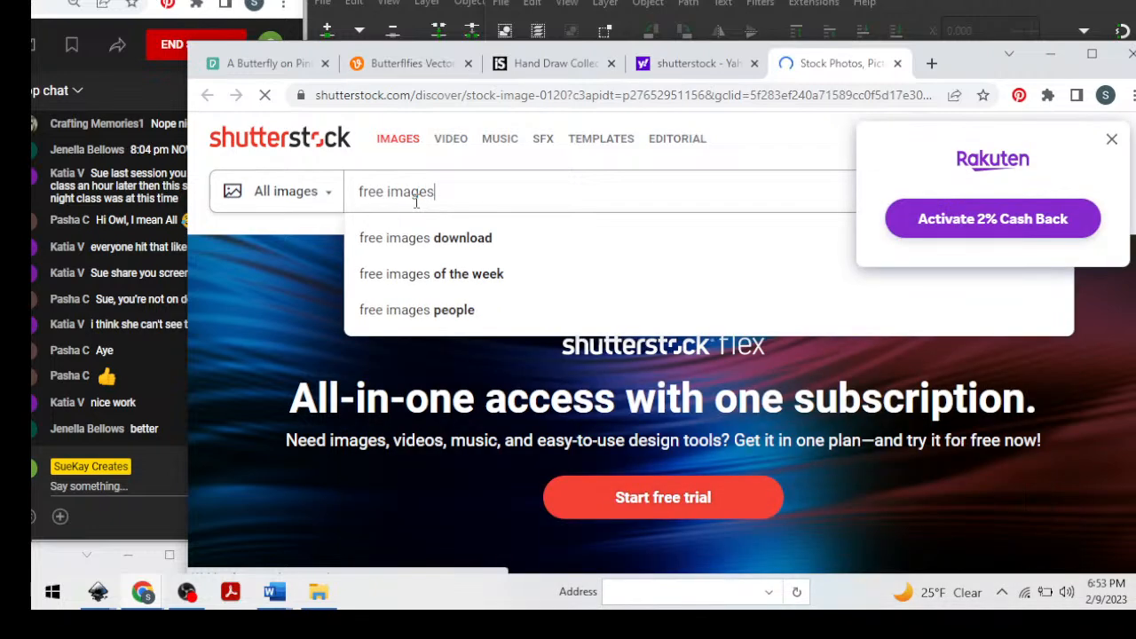
key("Return")
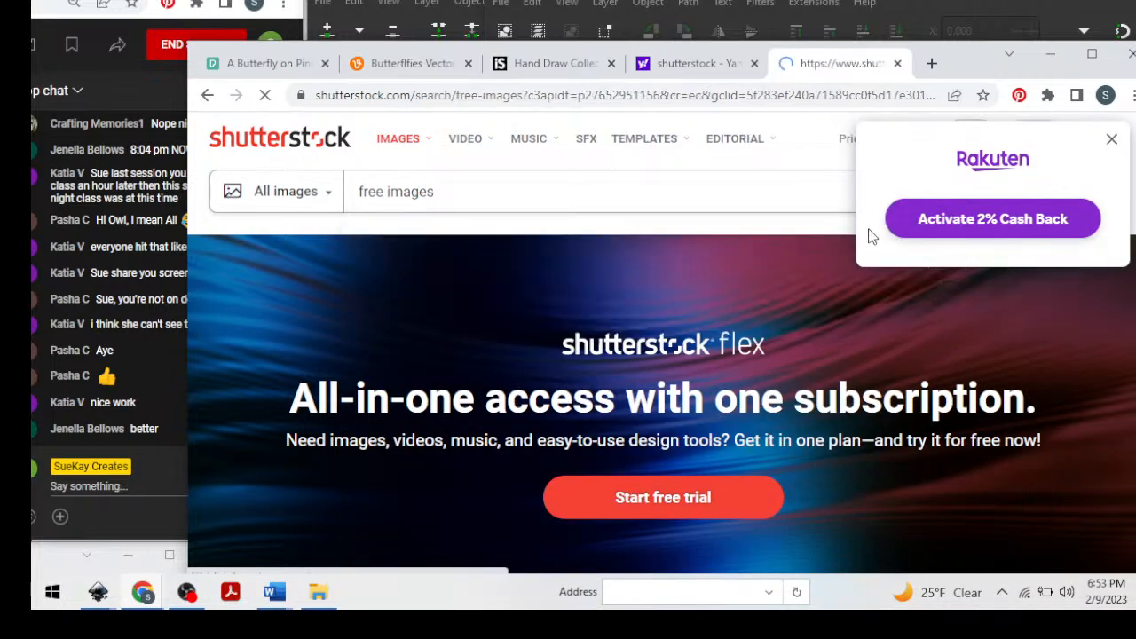
scroll(624, 356, "down", 3)
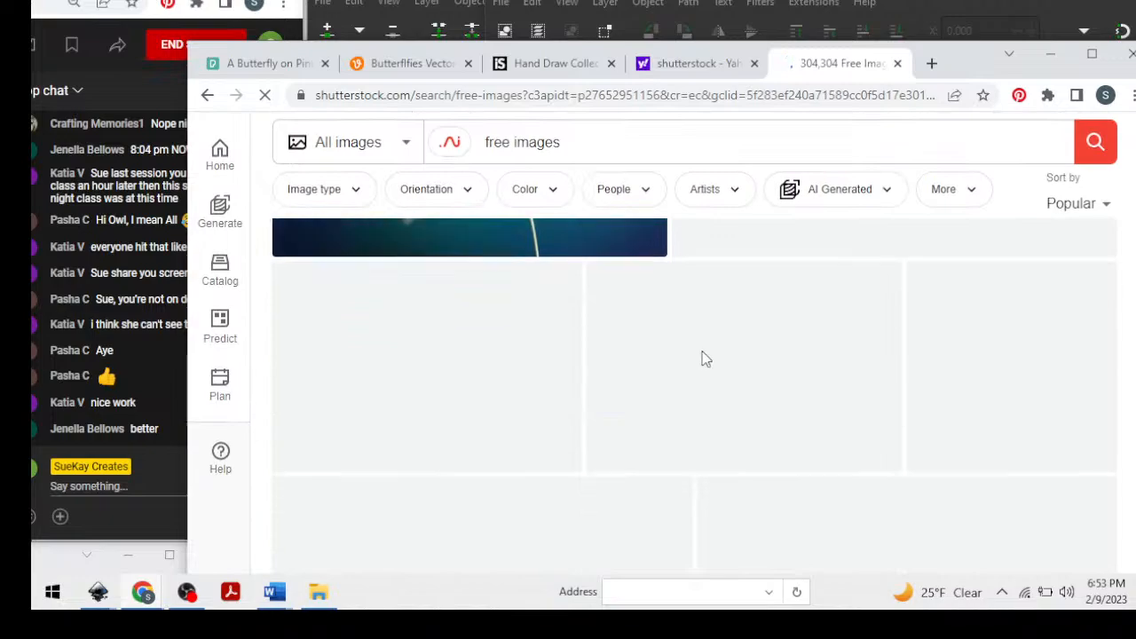
scroll(701, 364, "down", 10)
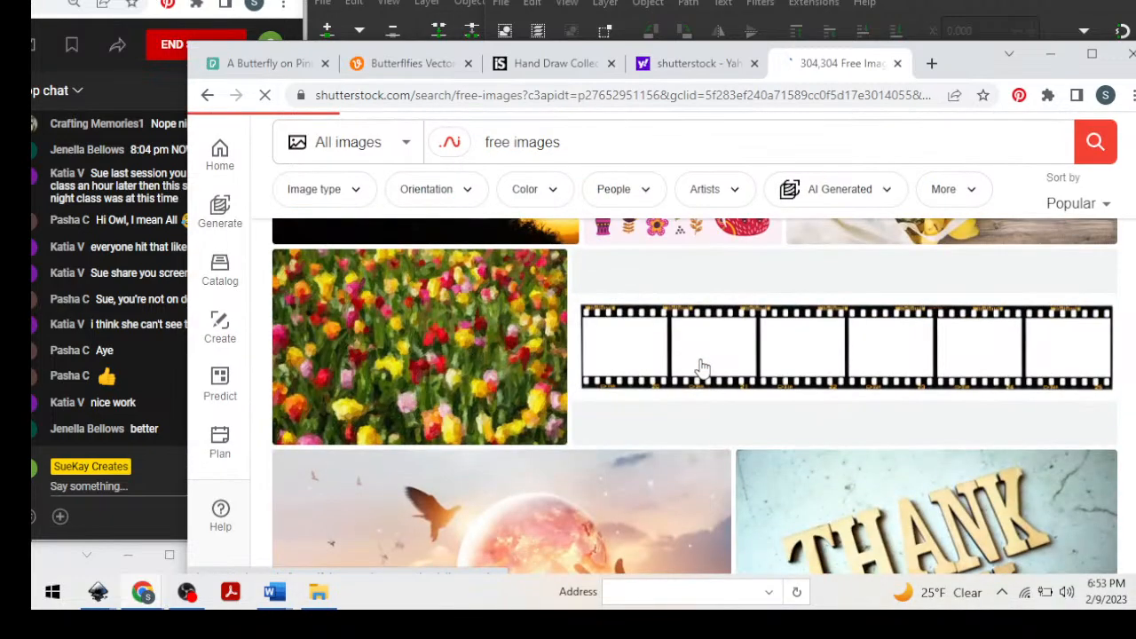
scroll(701, 369, "down", 5)
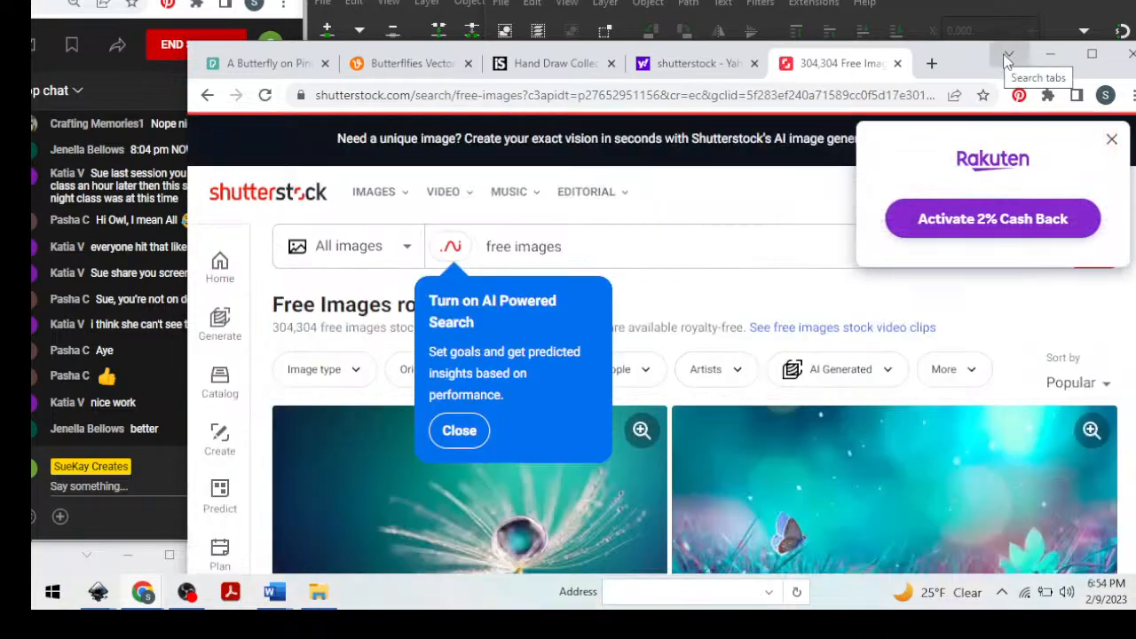
Switch to the blank Inkscape document, reposition and widen its window, and enlarge the canvas area by shrinking the Layers and Objects dialog.
left_click(1051, 53)
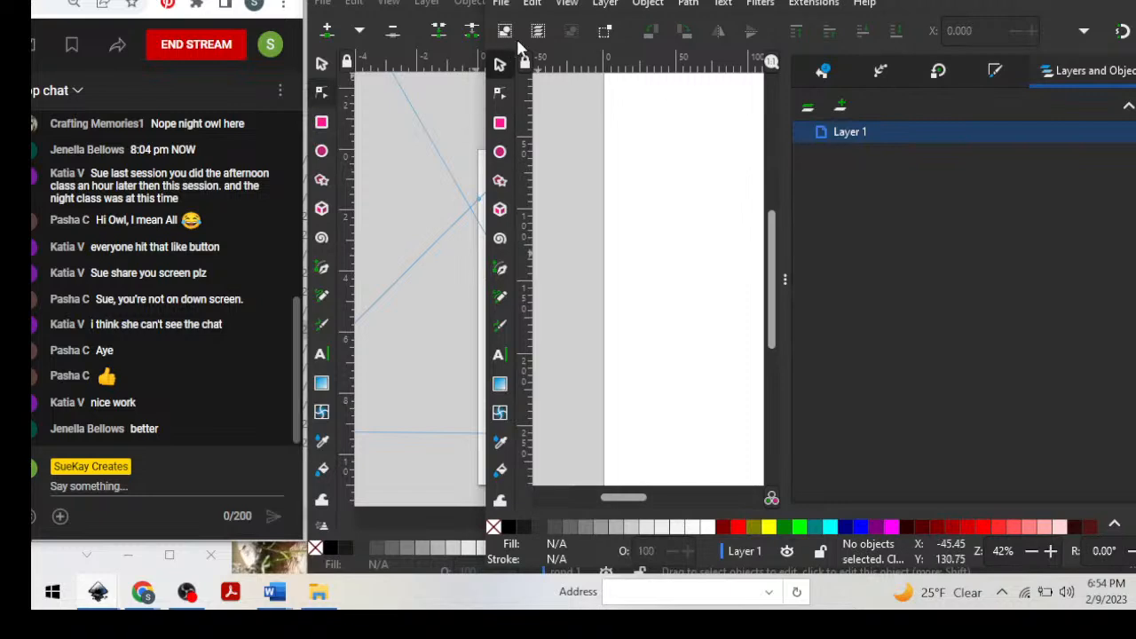
left_click_drag(734, 0, 578, 0)
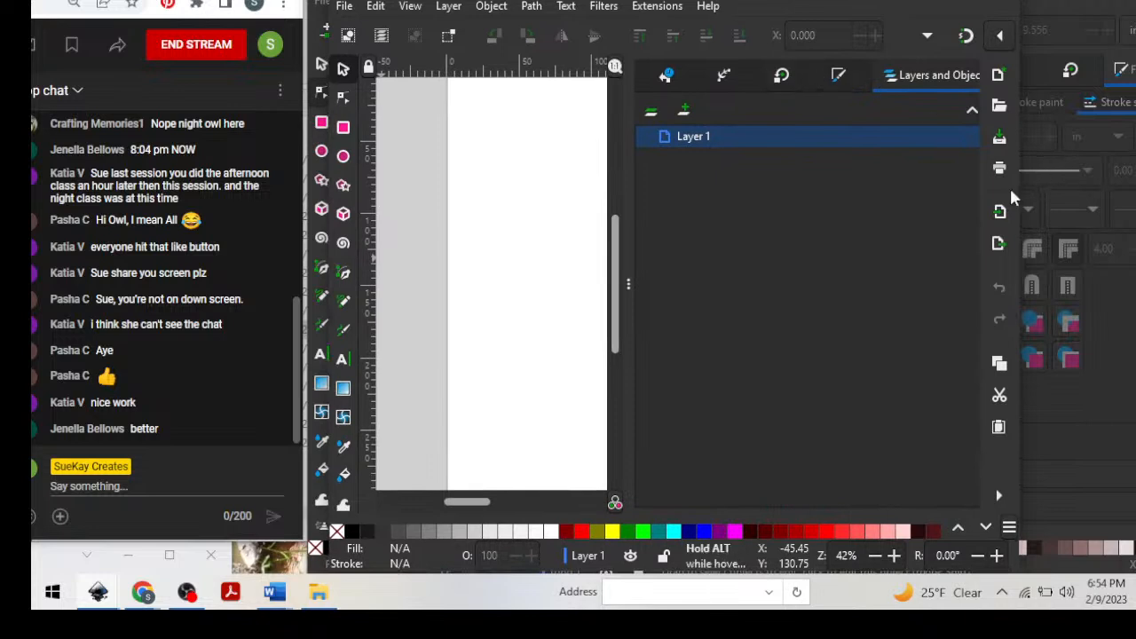
left_click_drag(1021, 174, 1135, 175)
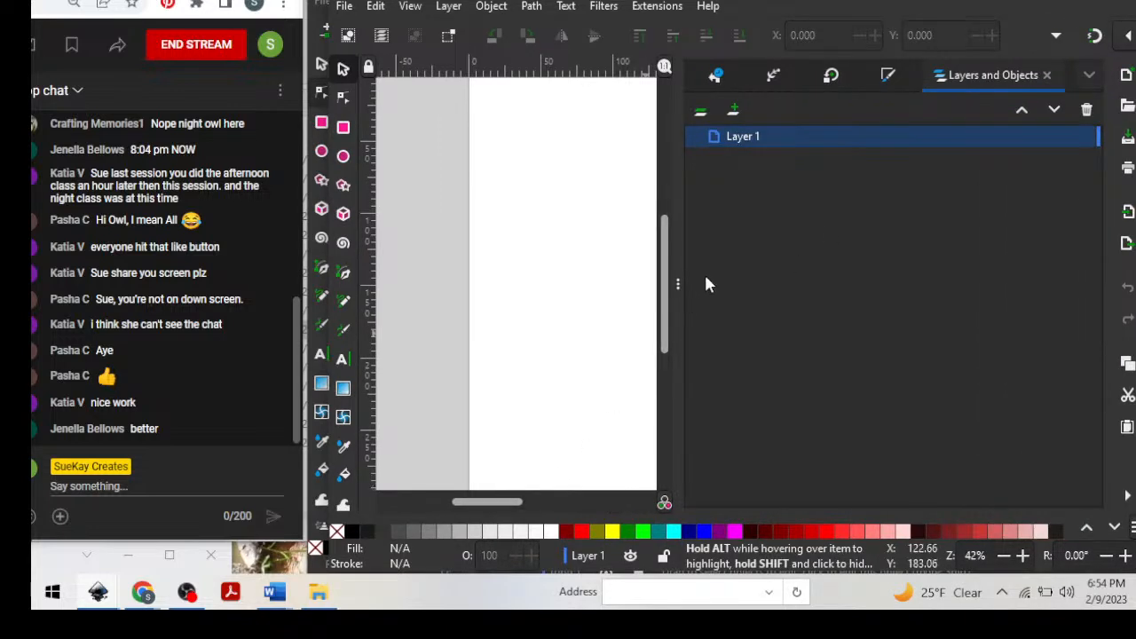
left_click_drag(680, 277, 888, 257)
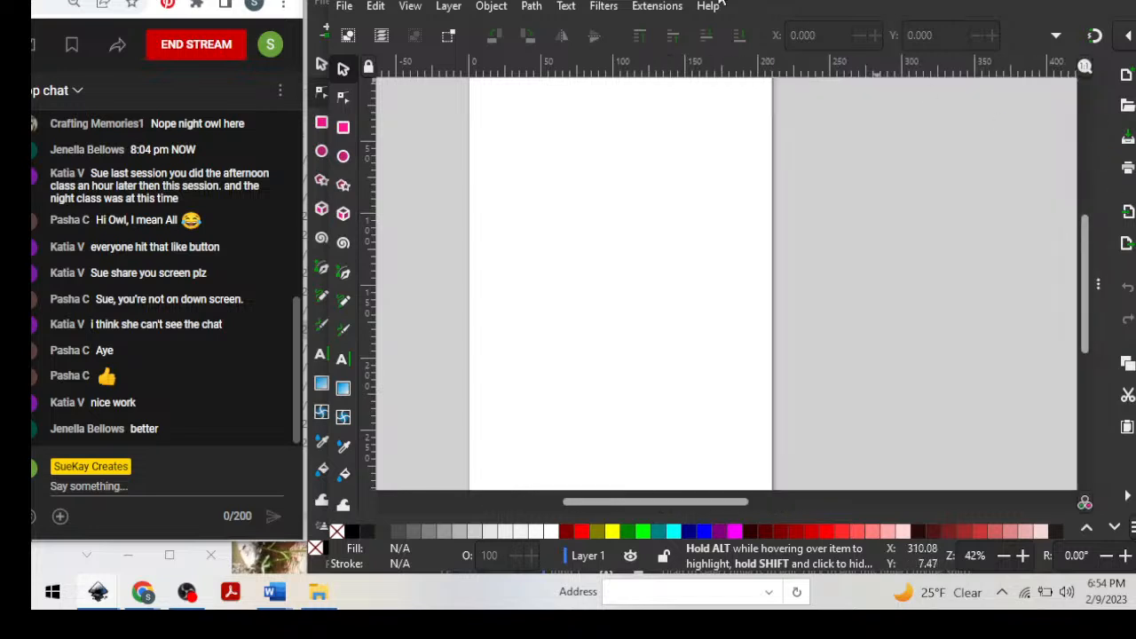
Import the Pexels photo of the butterfly on leaves from the 2023Inkscape files images folder, embedded with DPI from file and automatic rendering.
left_click(345, 8)
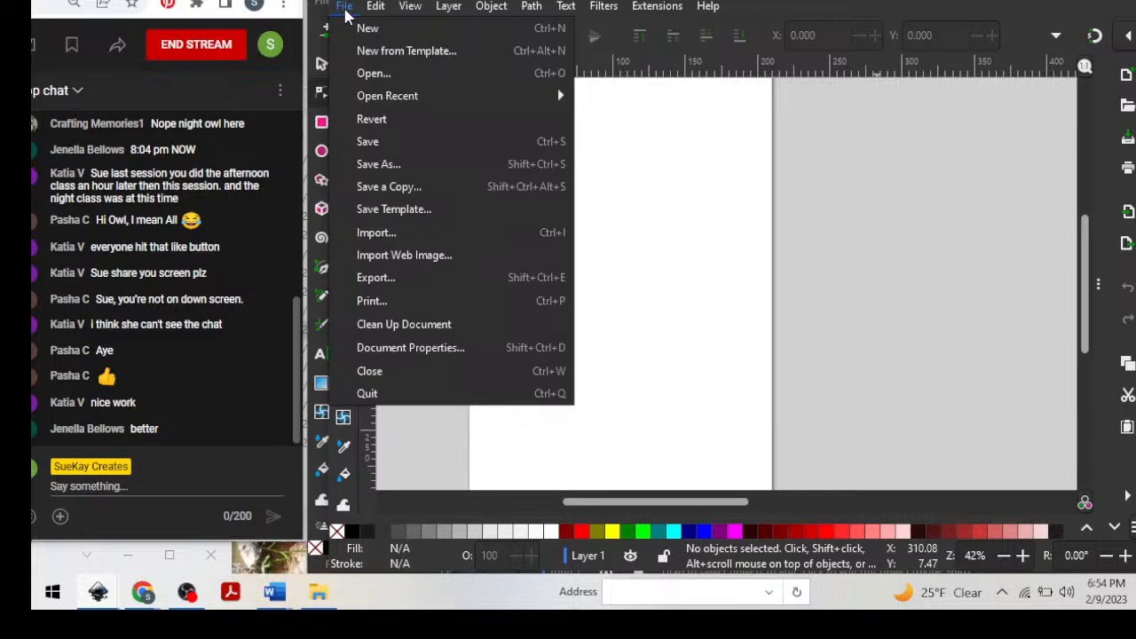
left_click(394, 236)
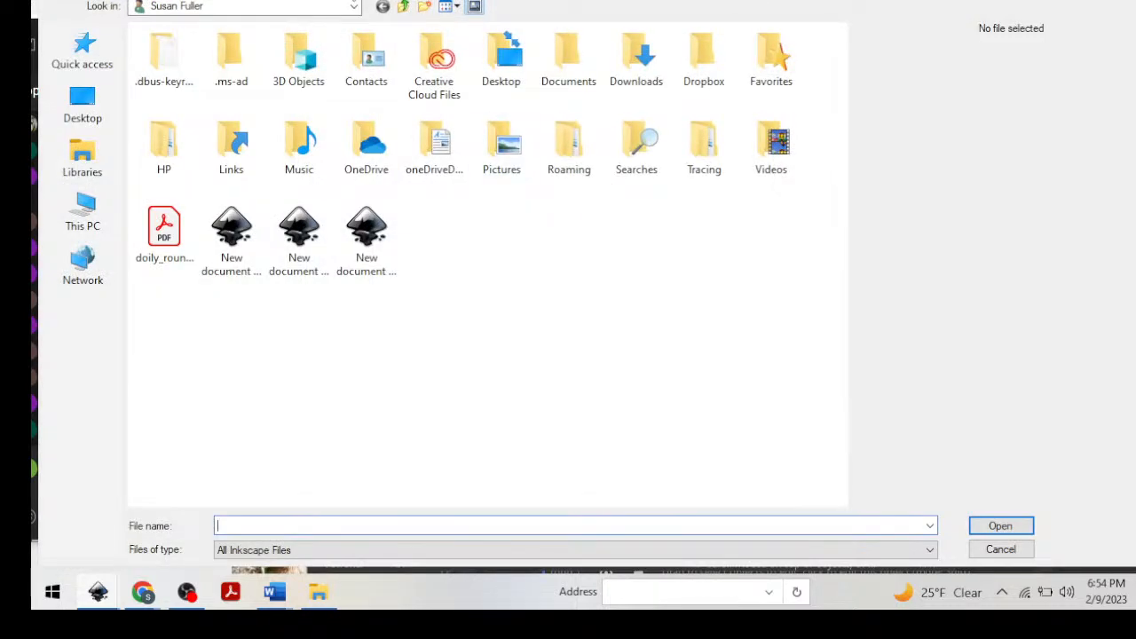
left_click(353, 6)
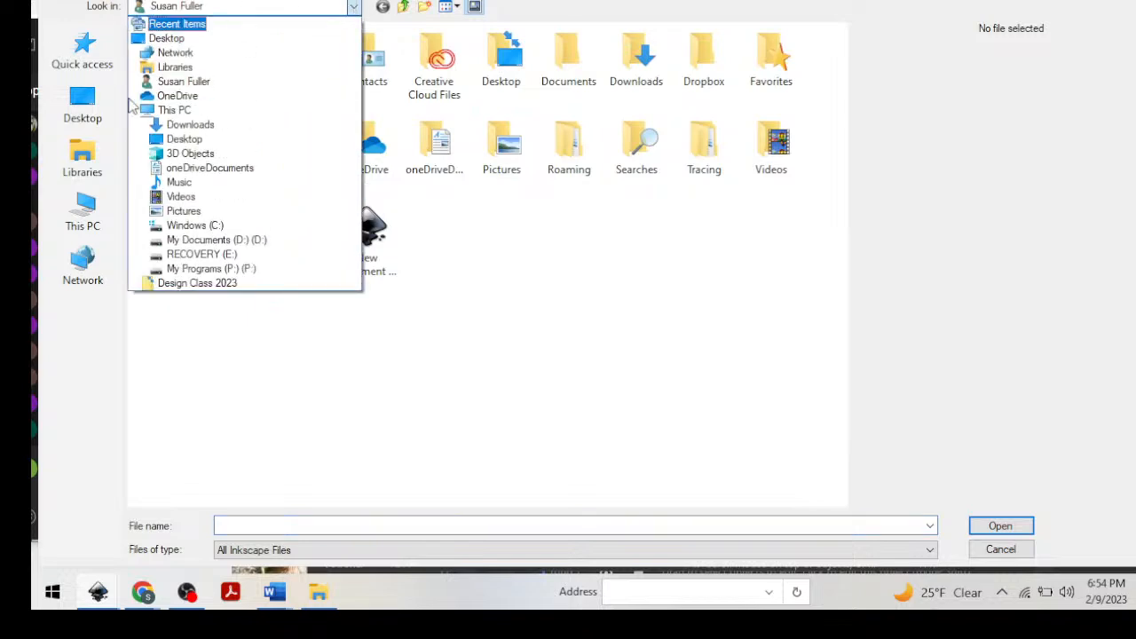
left_click(200, 226)
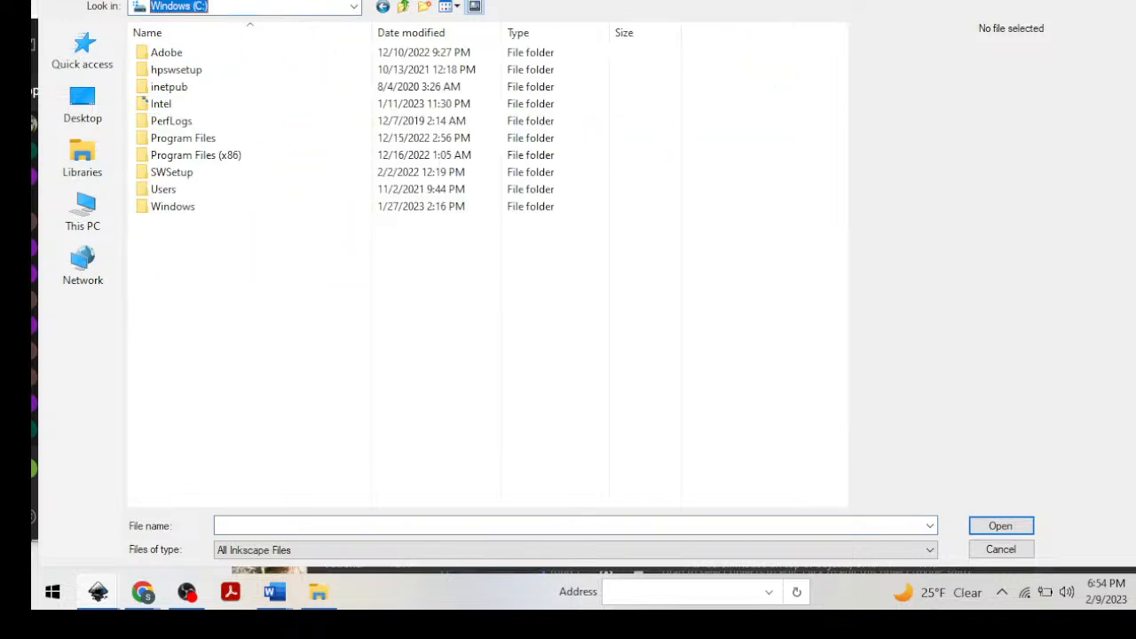
left_click(349, 6)
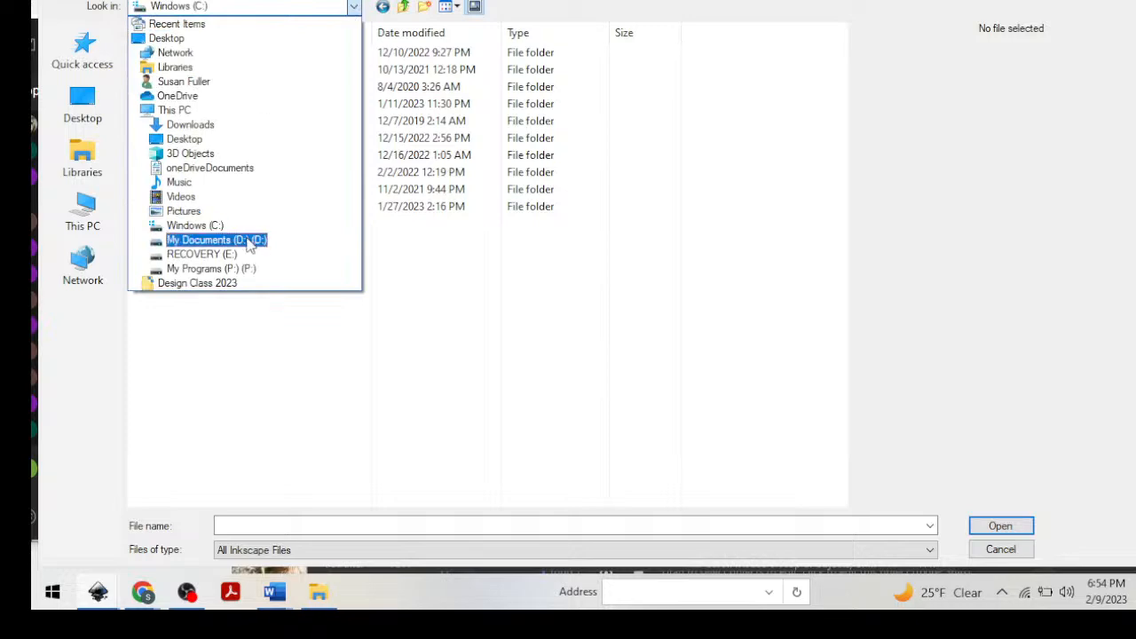
left_click(202, 240)
double_click(234, 85)
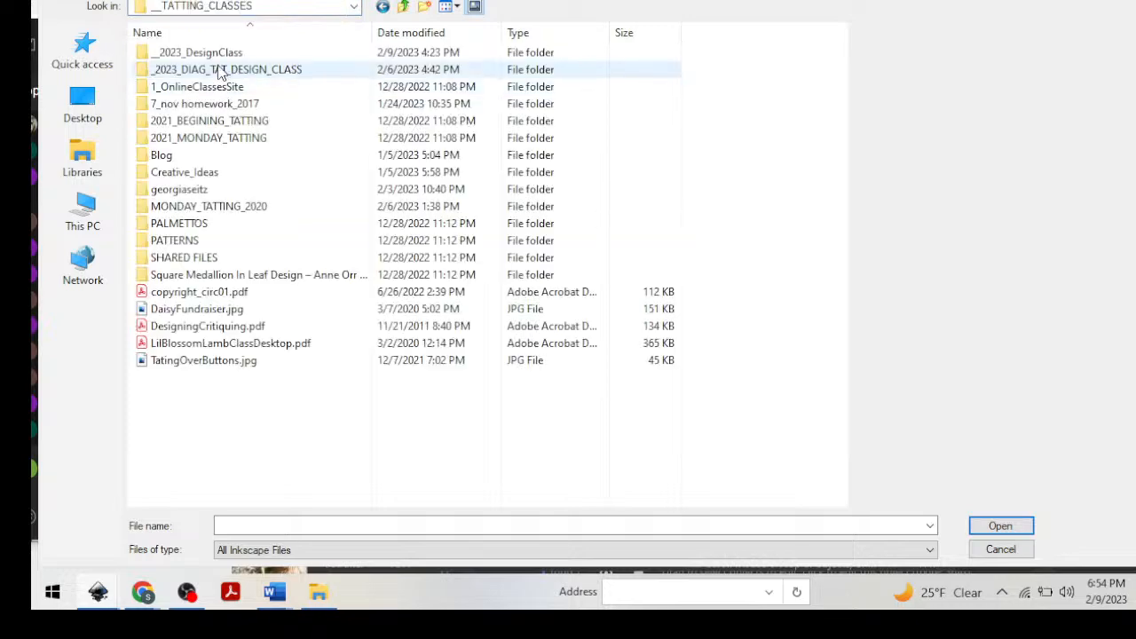
double_click(222, 67)
double_click(213, 72)
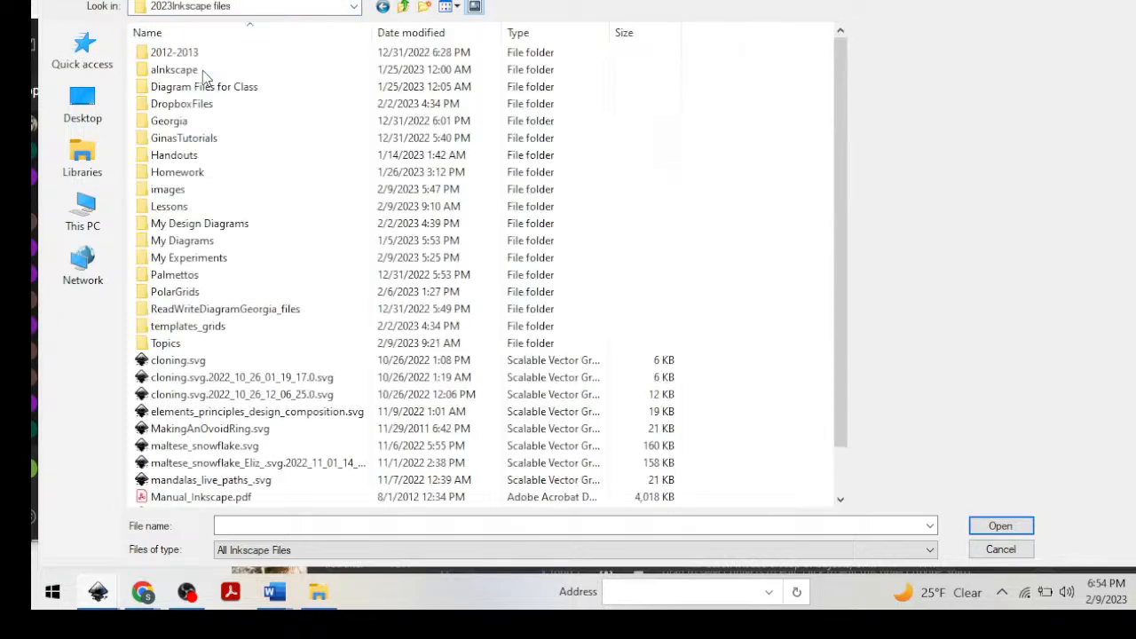
double_click(177, 190)
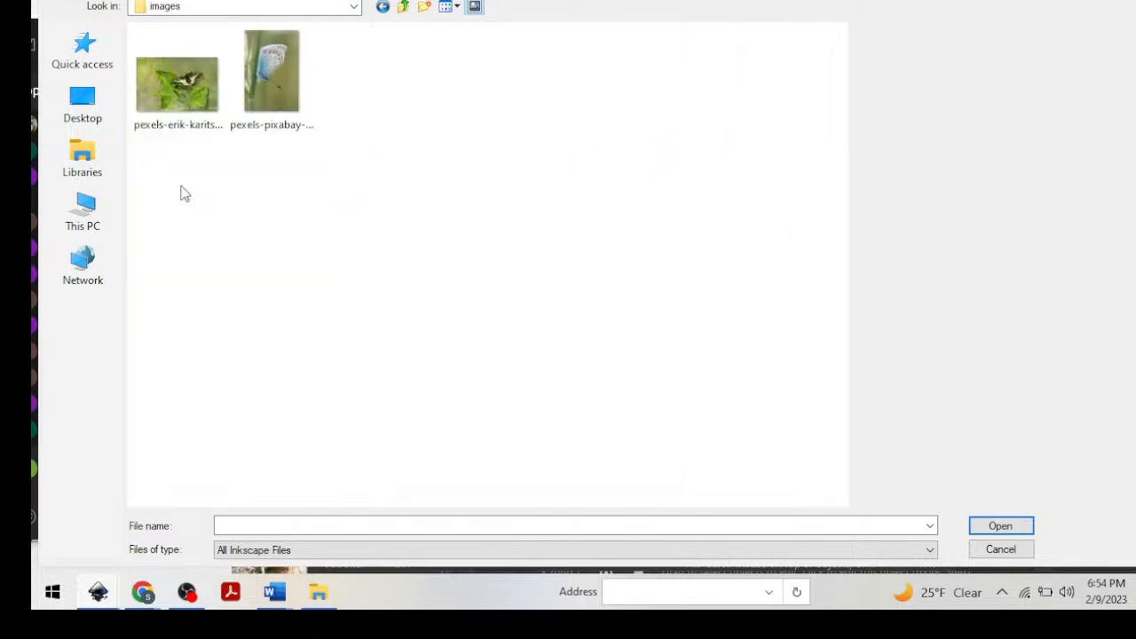
double_click(184, 80)
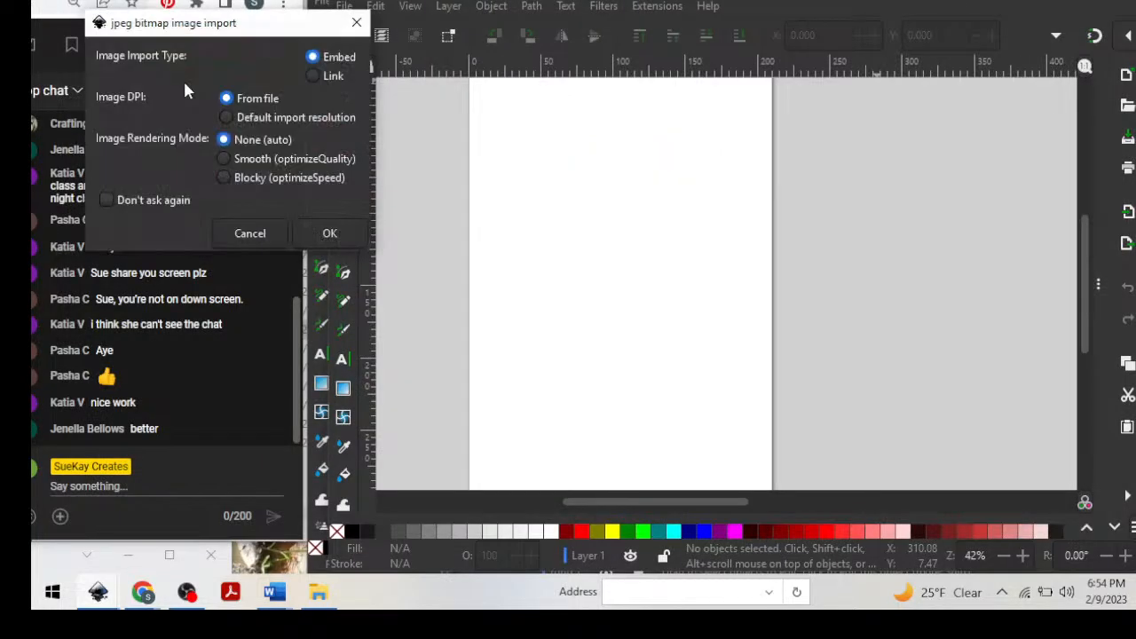
left_click(329, 233)
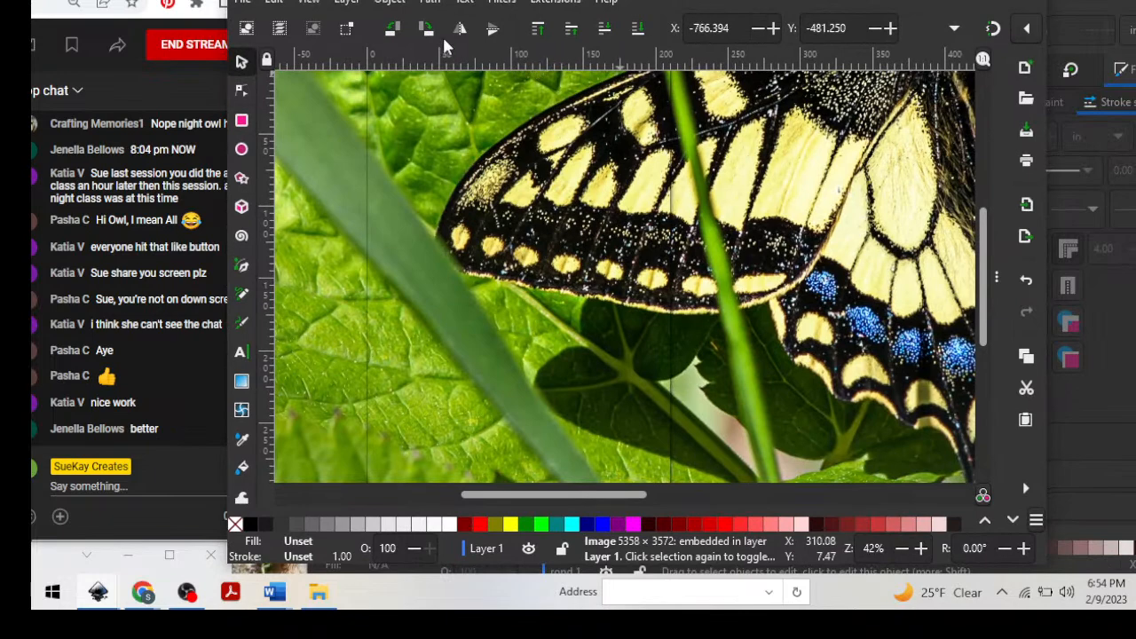
Shift the oversized butterfly photo slightly and scale it down proportionally to about 129 mm wide and 86 mm high.
key("minus")
key("minus")
key("minus")
key("minus")
key("minus")
key("minus")
key("minus")
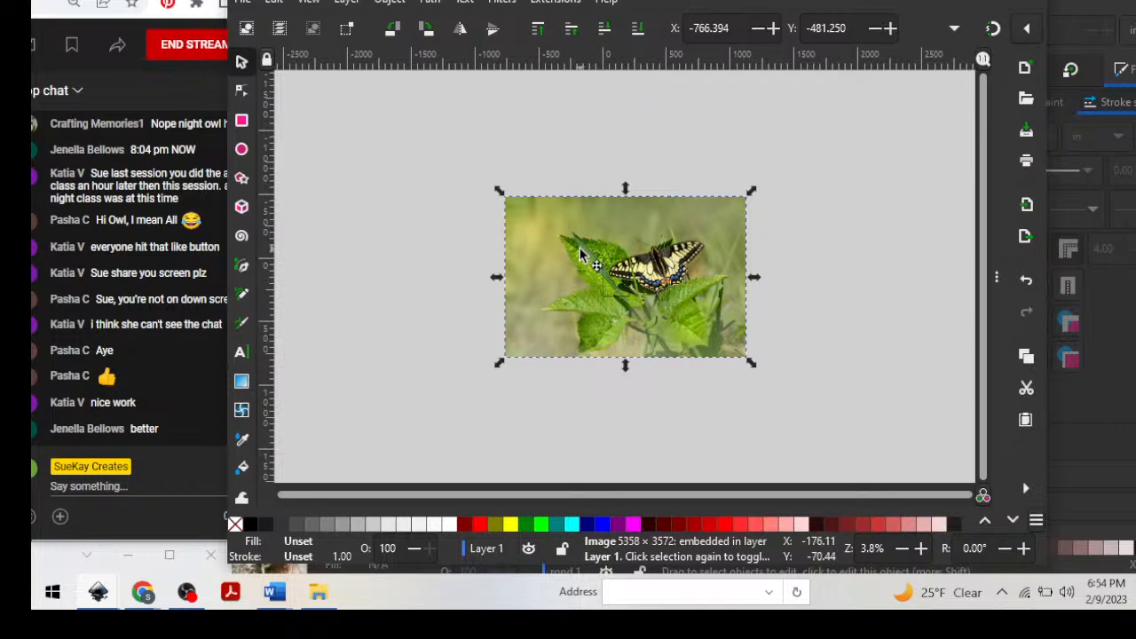
left_click_drag(580, 255, 536, 255)
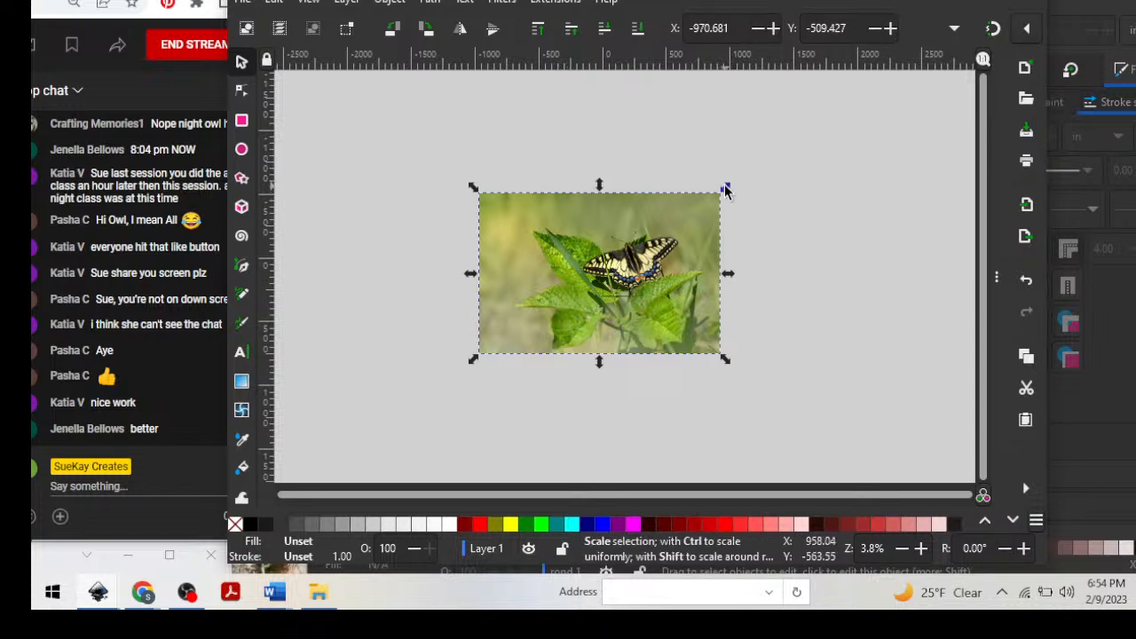
left_click_drag(724, 187, 614, 252)
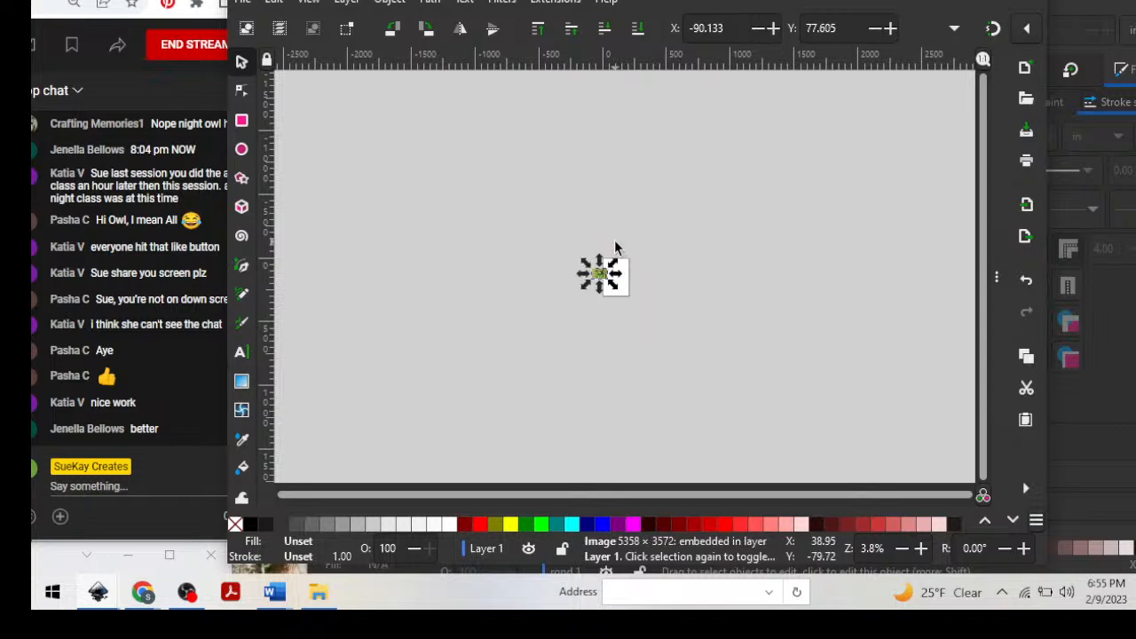
Move the reduced butterfly photo fully onto the page, to about X 16.8 mm, Y 22.4 mm.
key("z")
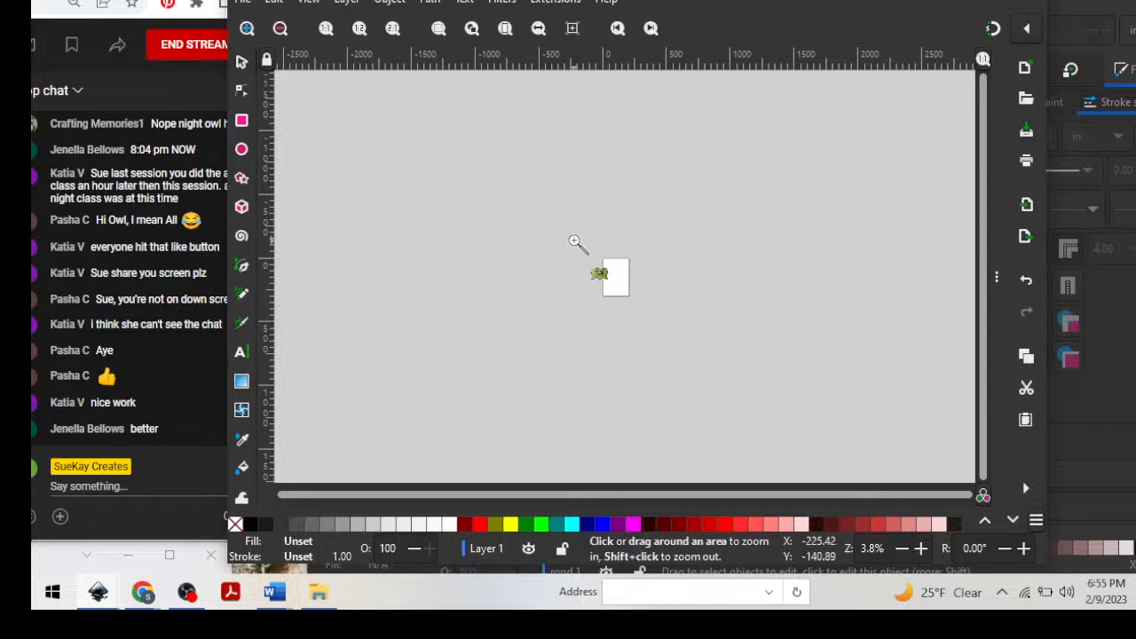
left_click_drag(569, 238, 636, 307)
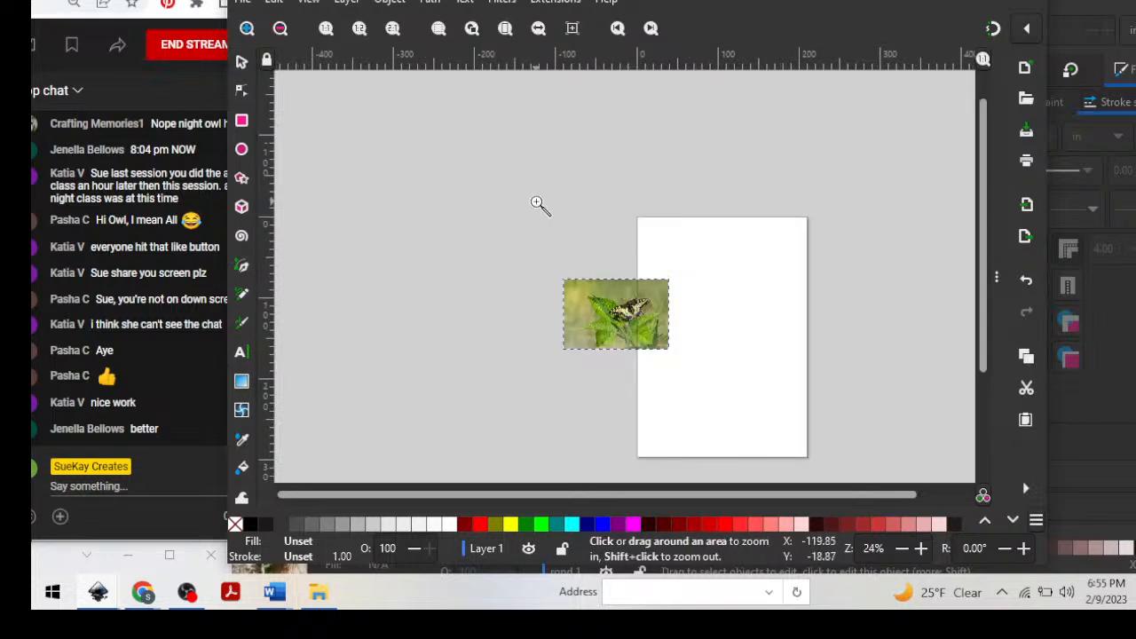
left_click_drag(542, 208, 650, 325)
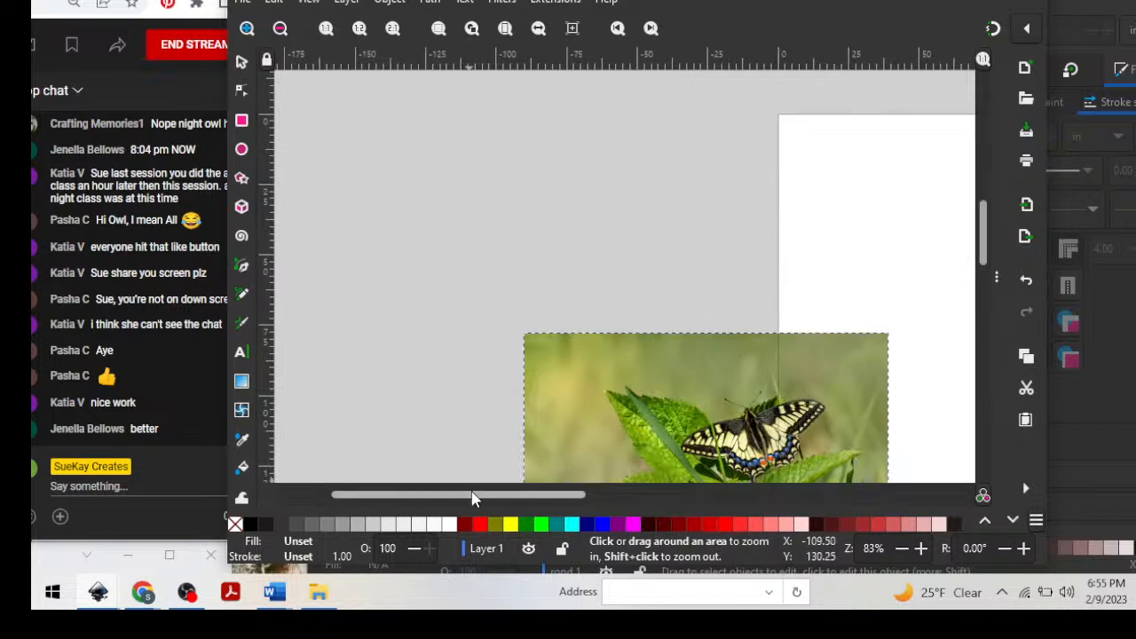
left_click_drag(472, 499, 573, 495)
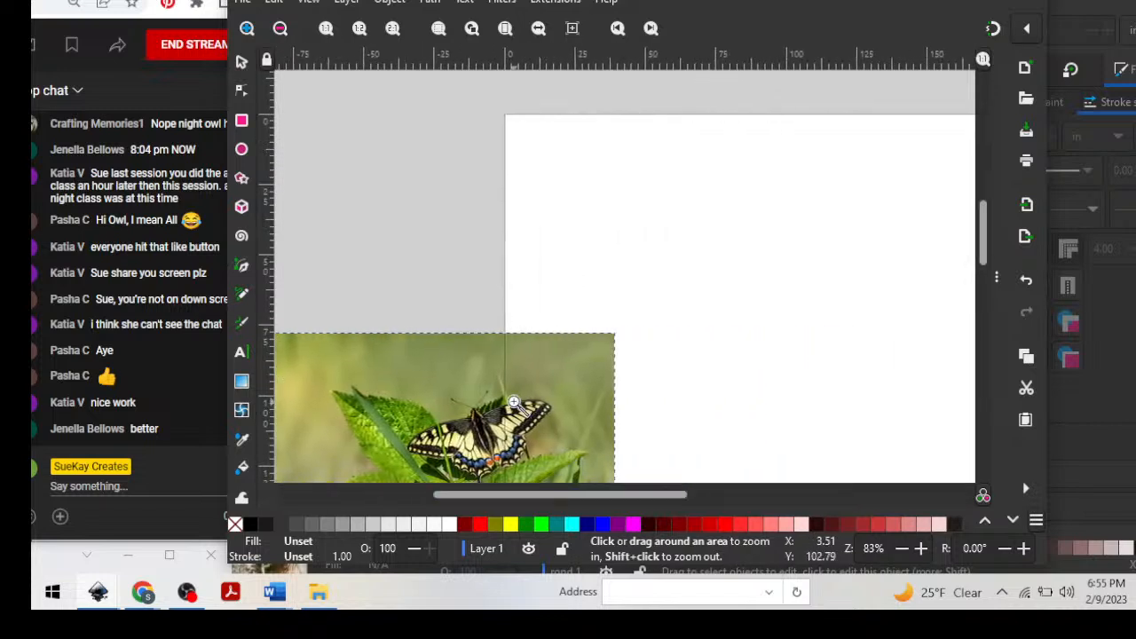
left_click(240, 62)
left_click_drag(482, 414, 782, 260)
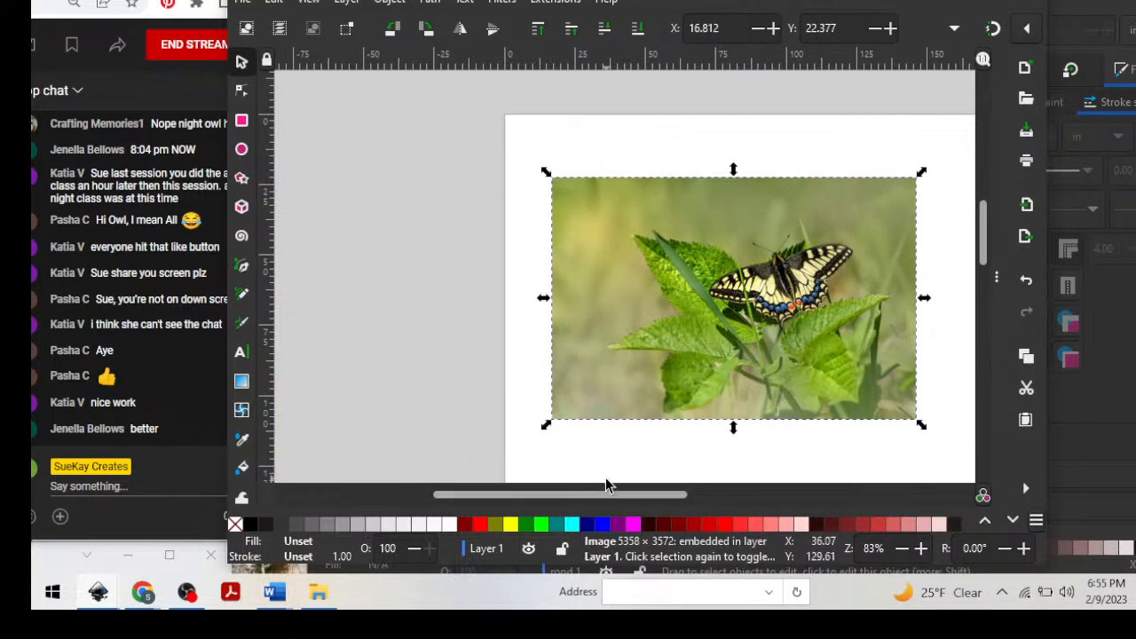
Reposition and widen the document window, and move the photo closer to the page's upper-left corner, at about X 7.2 mm, Y 13.4 mm.
left_click_drag(742, 0, 783, 0)
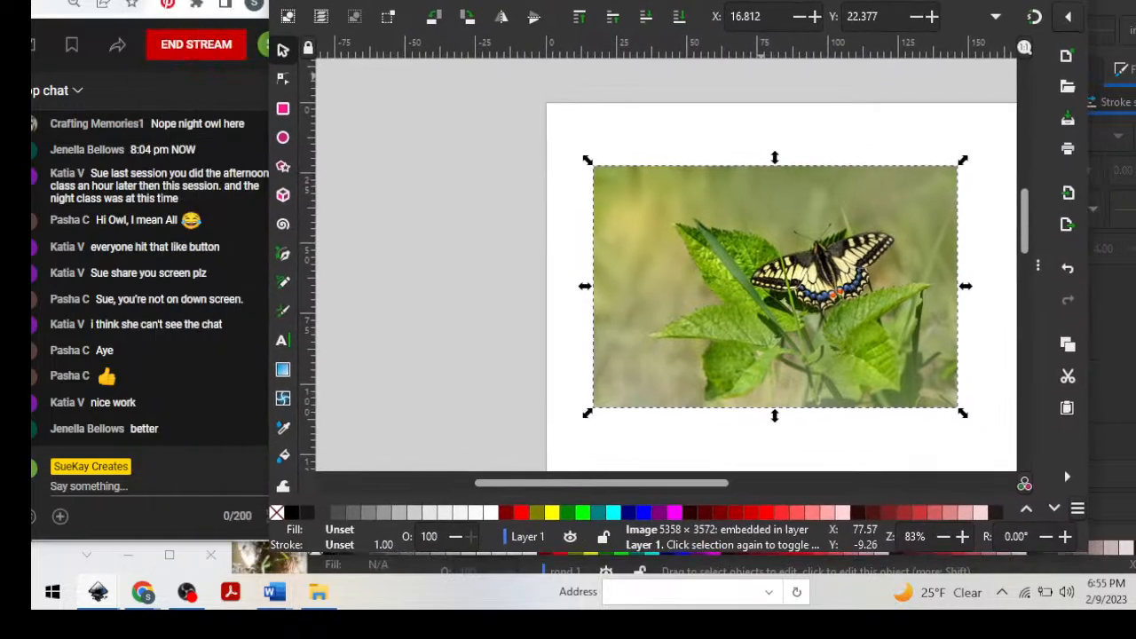
left_click_drag(1090, 246, 1135, 245)
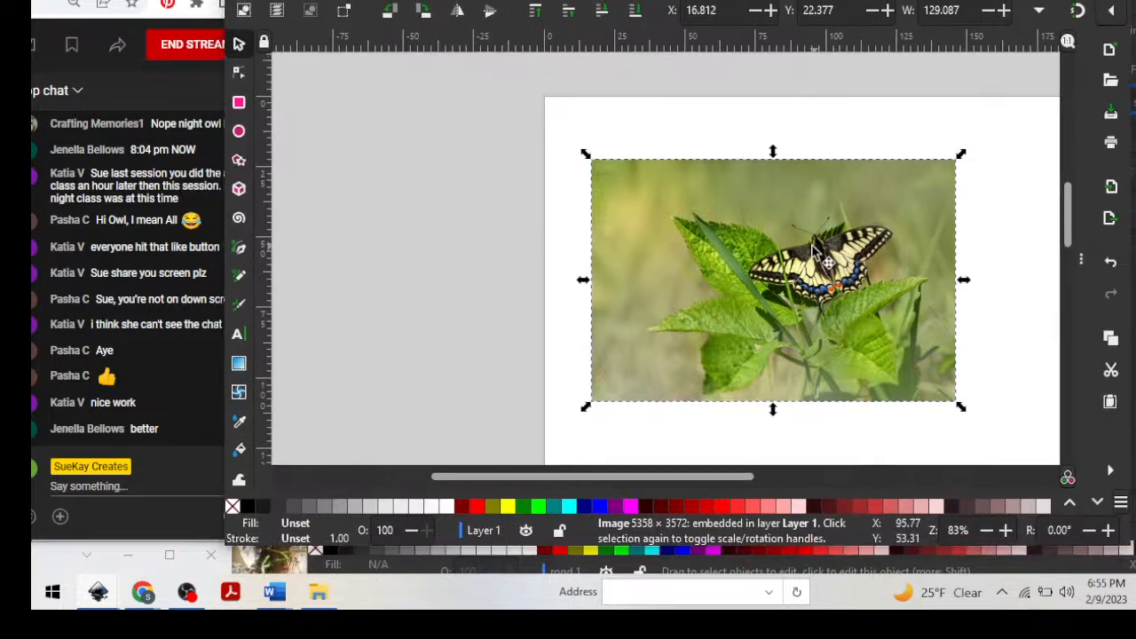
left_click_drag(798, 270, 786, 225)
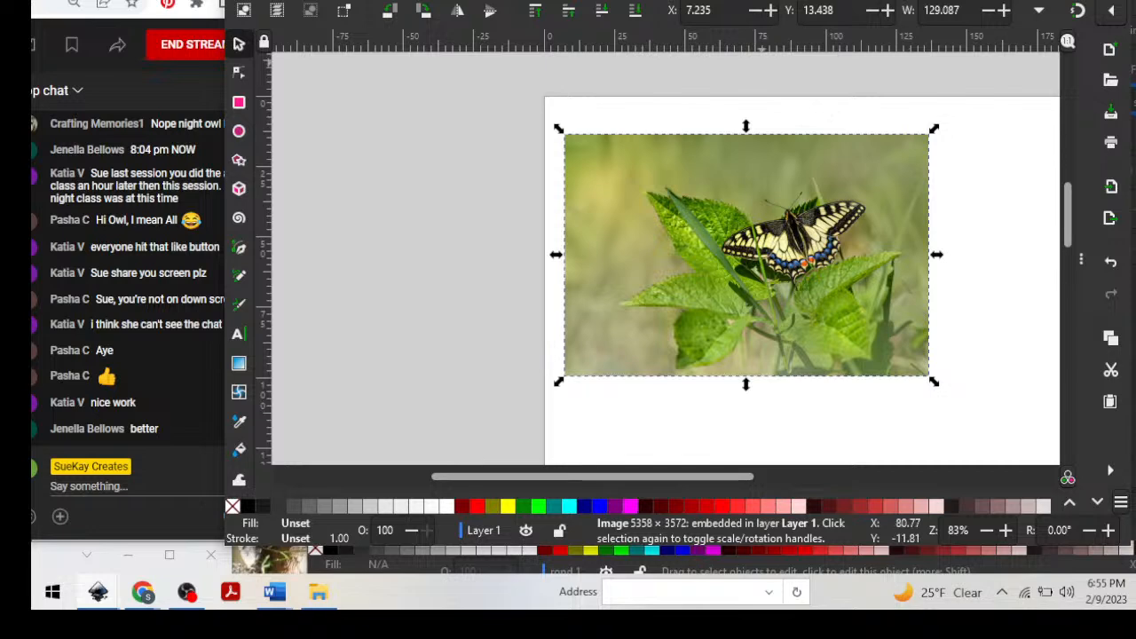
Open Trace Bitmap for the butterfly photo and enlarge the window so the tracing options fit beside the canvas.
left_click(385, 1)
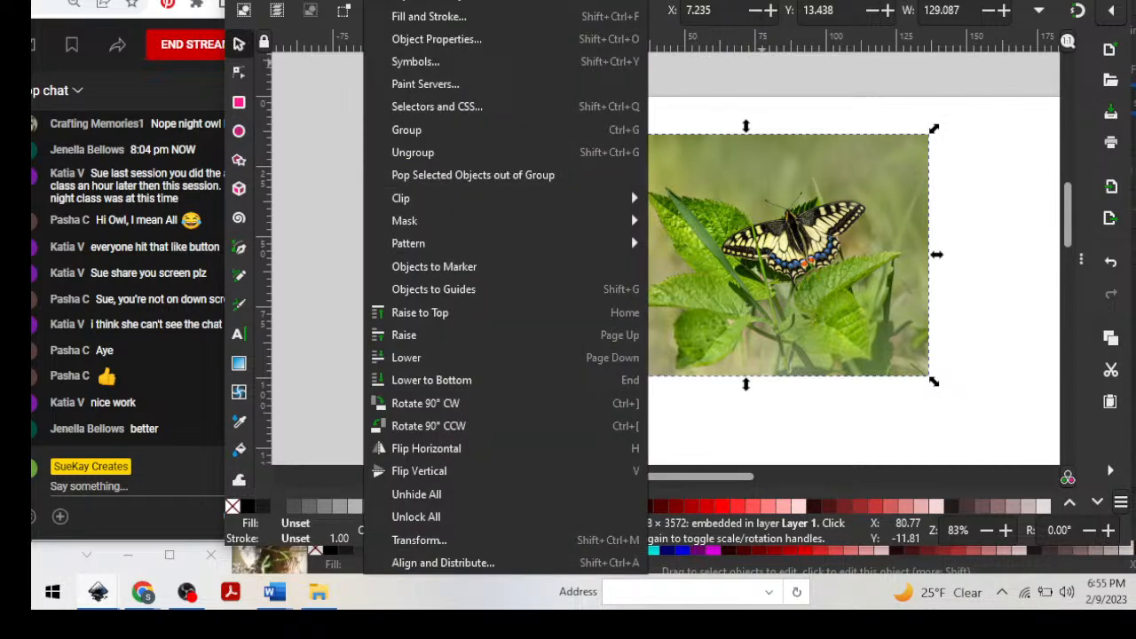
mouse_move(424, 1)
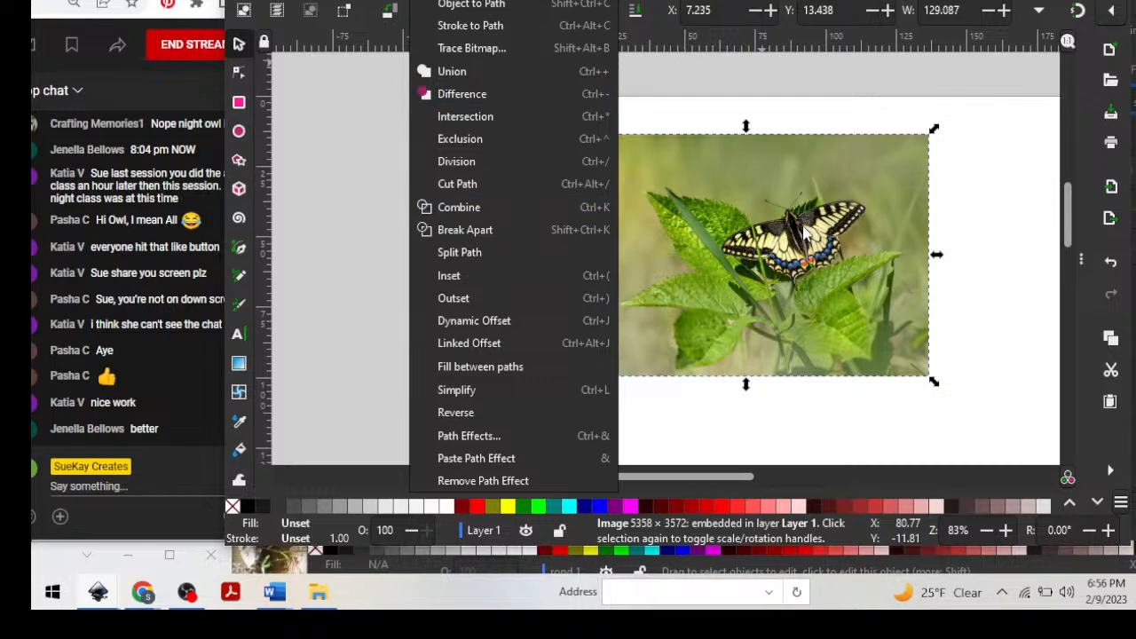
left_click(471, 49)
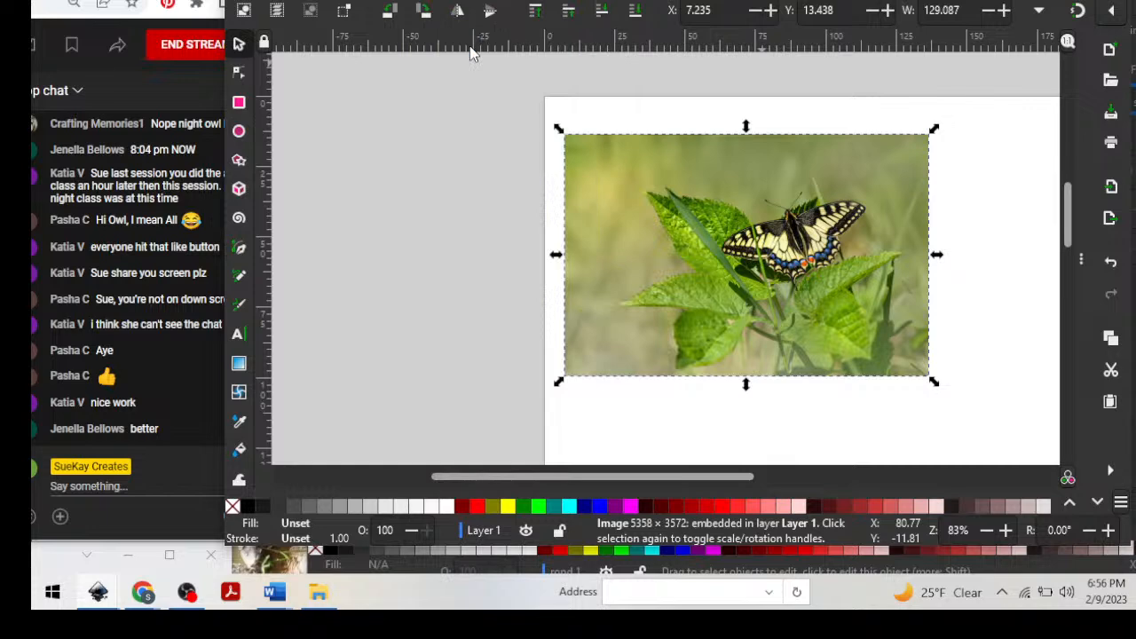
left_click_drag(550, 1, 357, 4)
left_click(879, 2)
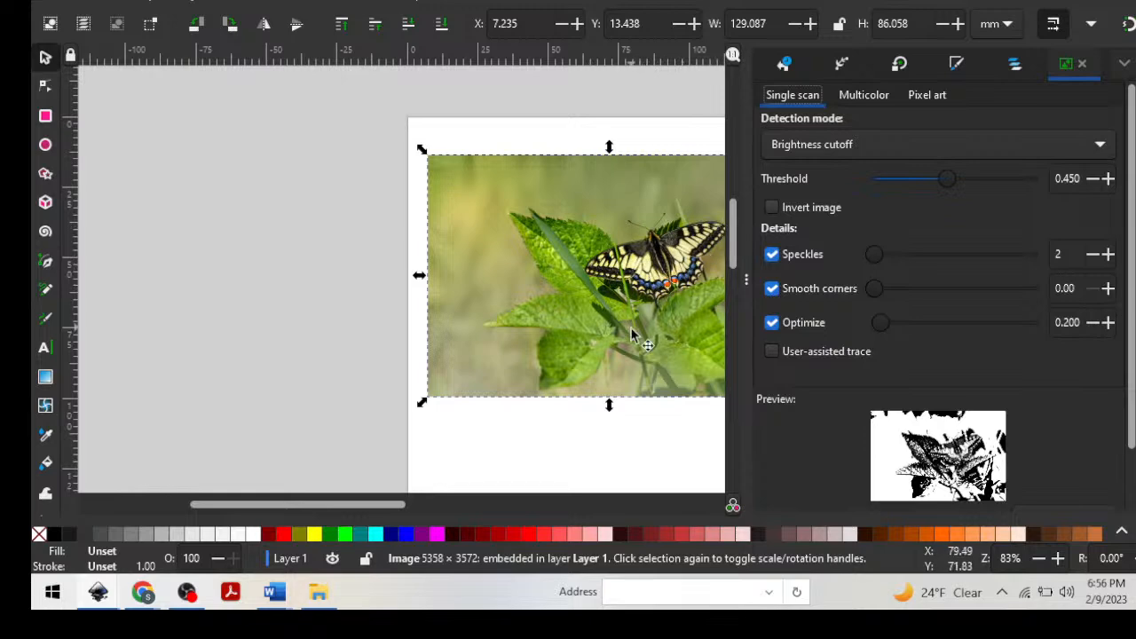
Trace the outline of the butterfly's left forewing with a curved Bezier path running from the head around the wing tip and back to the body.
scroll(613, 276, "up", 2)
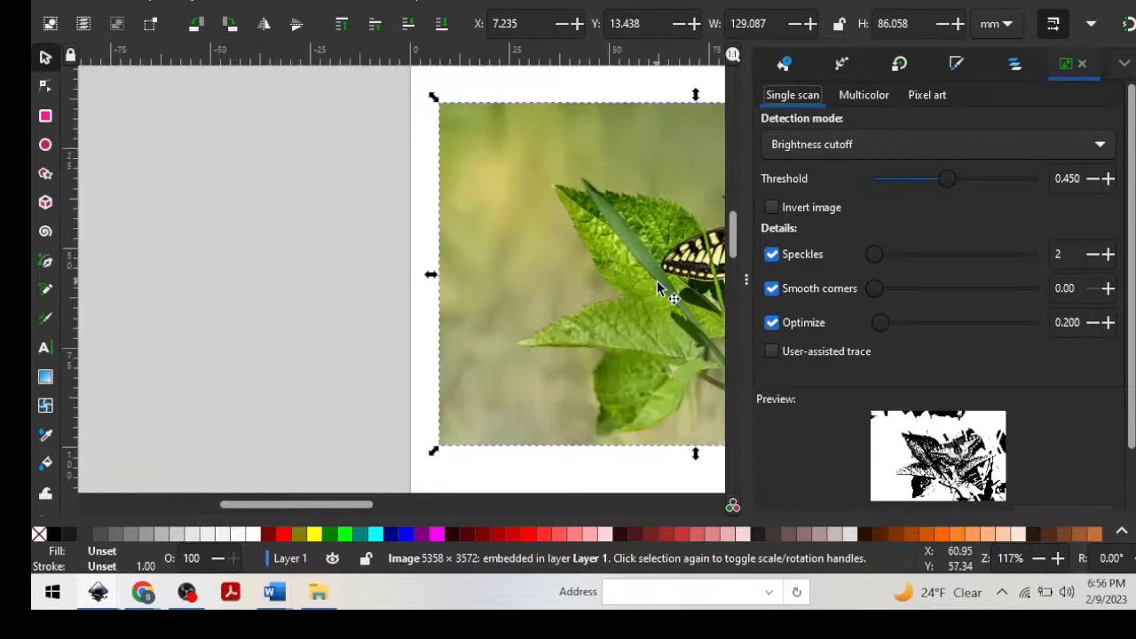
left_click_drag(343, 507, 411, 503)
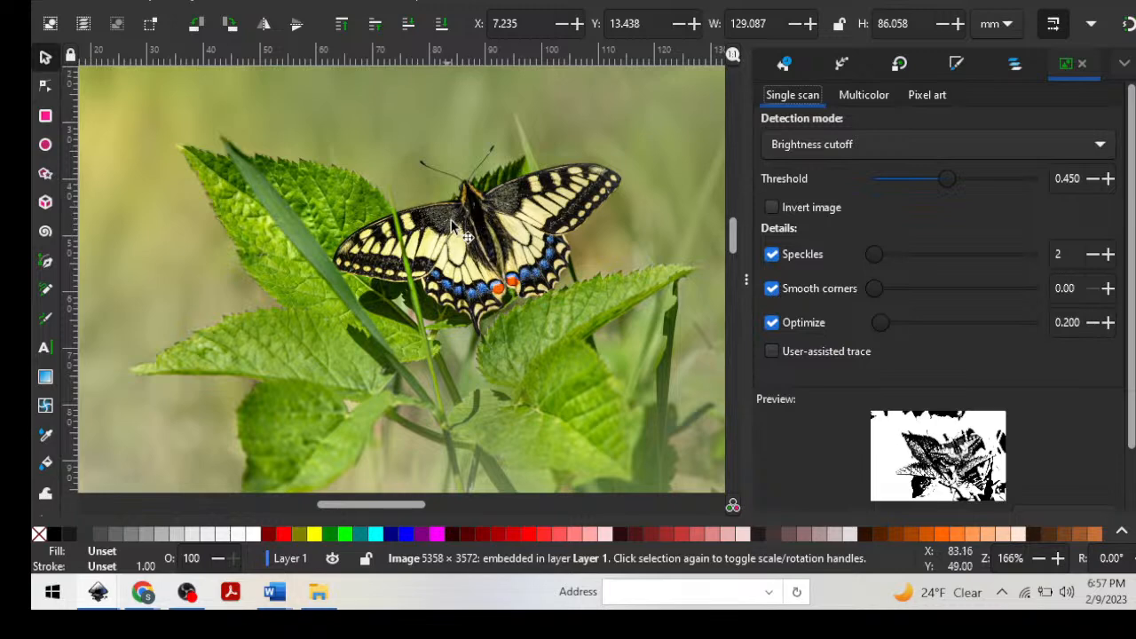
left_click(46, 264)
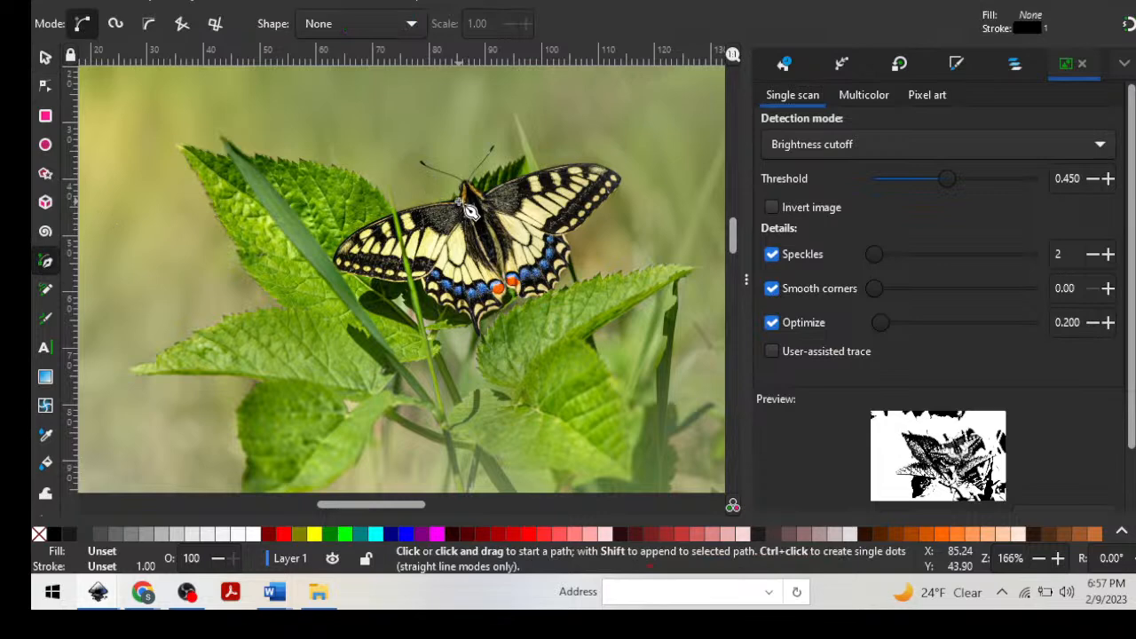
left_click_drag(467, 206, 470, 206)
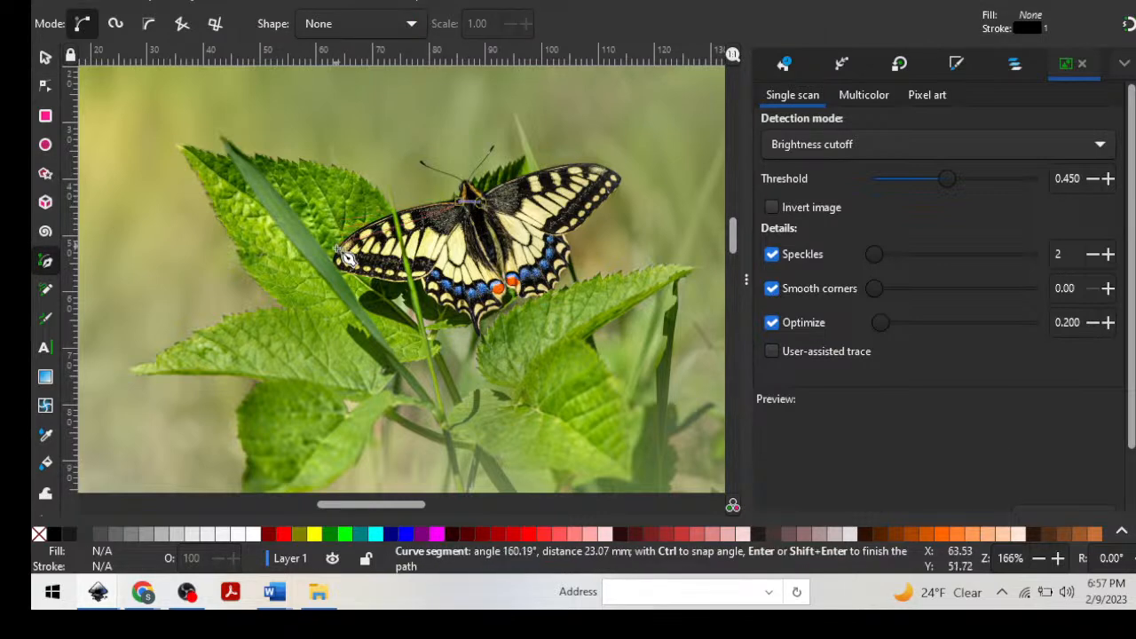
left_click_drag(342, 262, 353, 335)
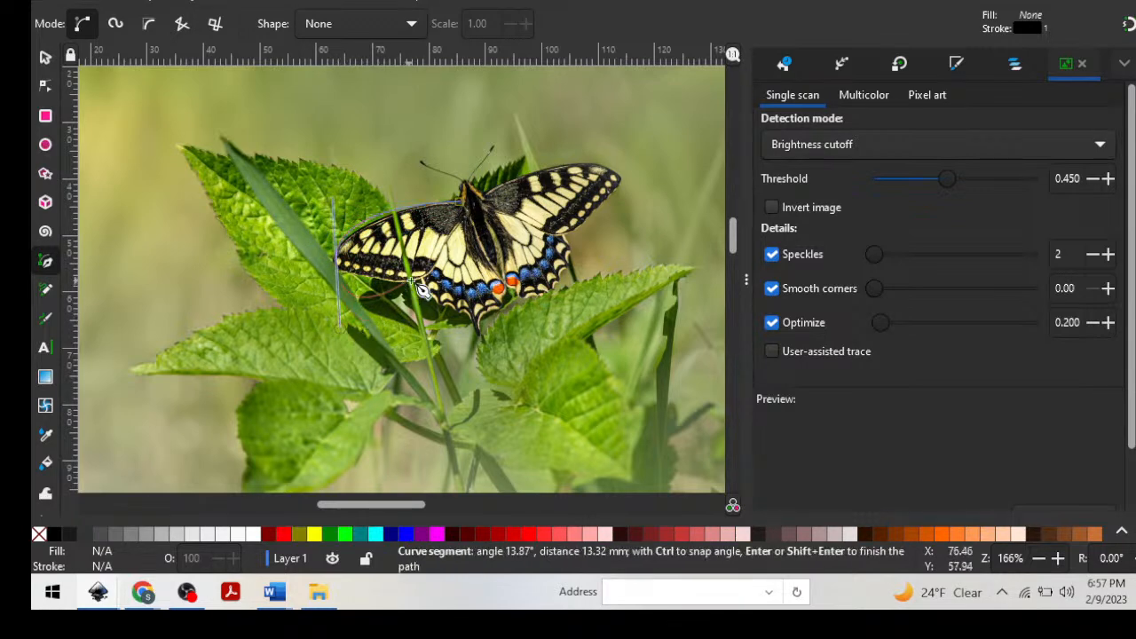
left_click_drag(412, 281, 441, 285)
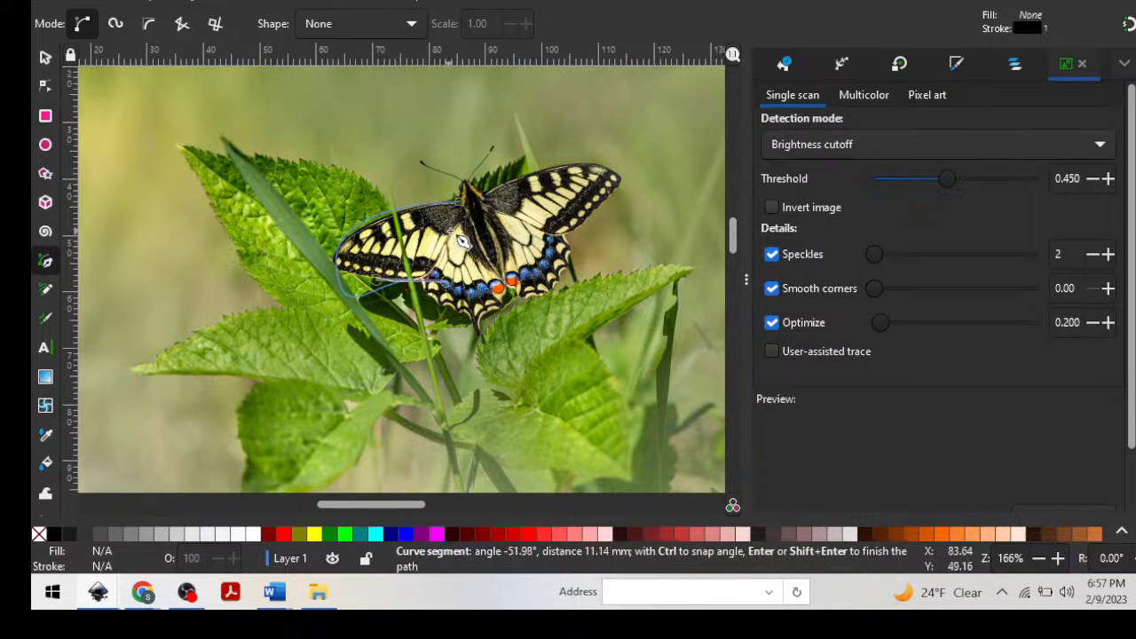
left_click_drag(474, 225, 482, 235)
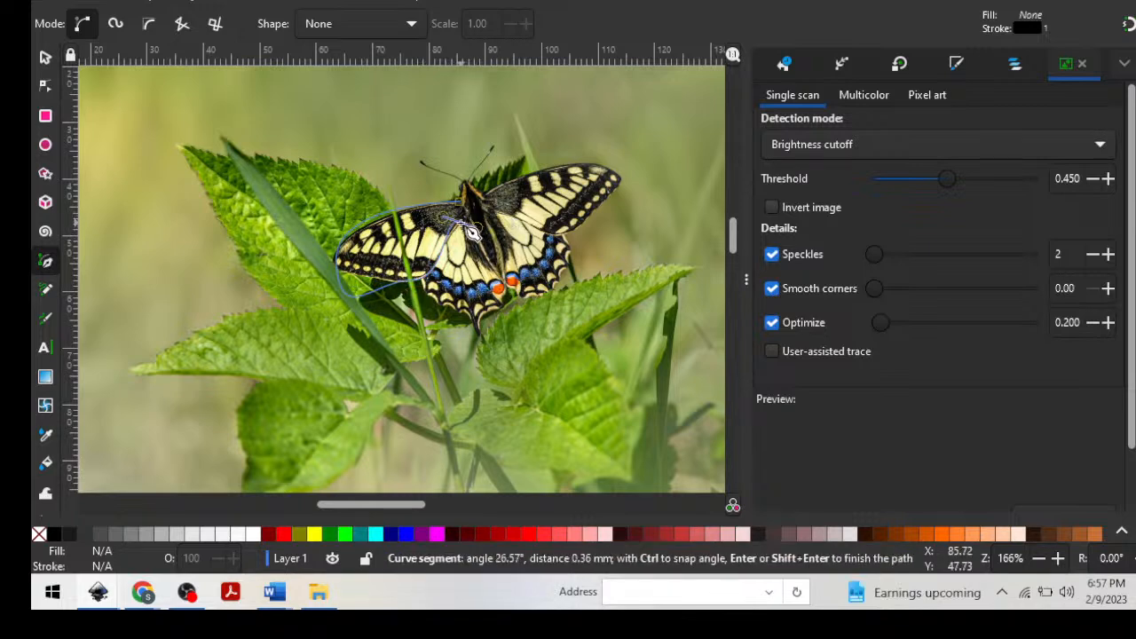
key("Return")
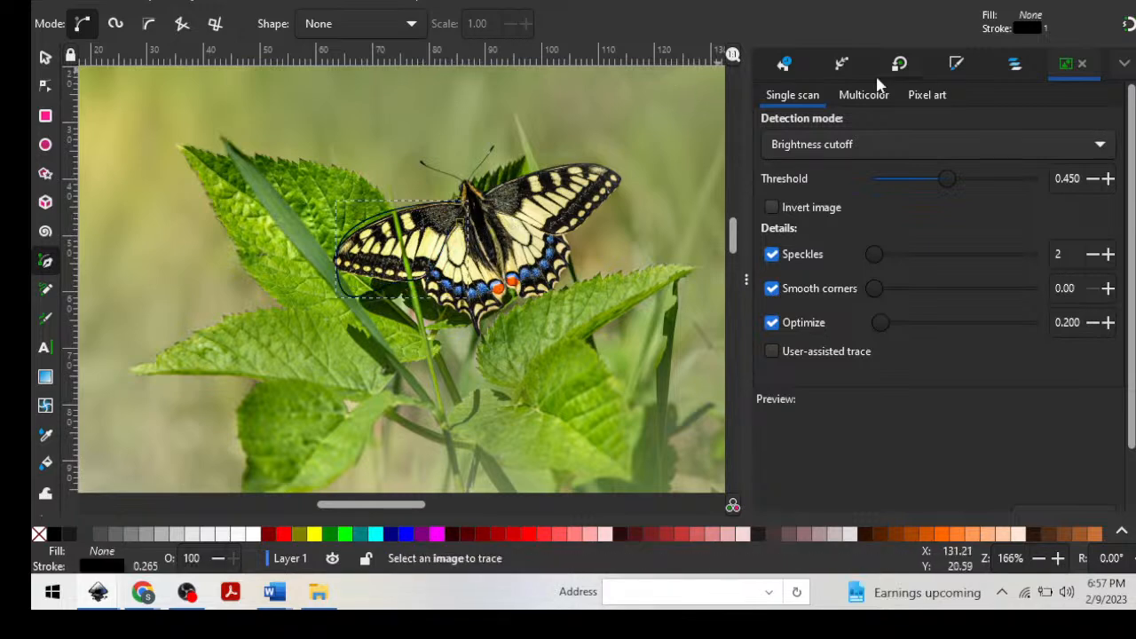
Select Layer 1 and set its opacity to 40% so the butterfly photo is faded for tracing.
left_click(1015, 65)
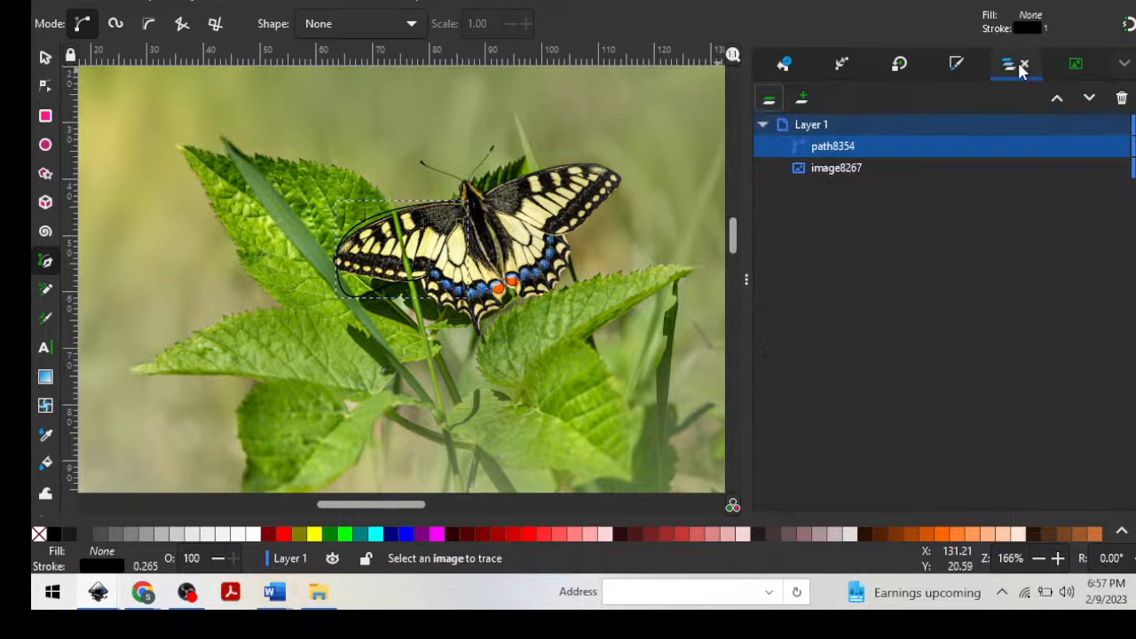
left_click(838, 125)
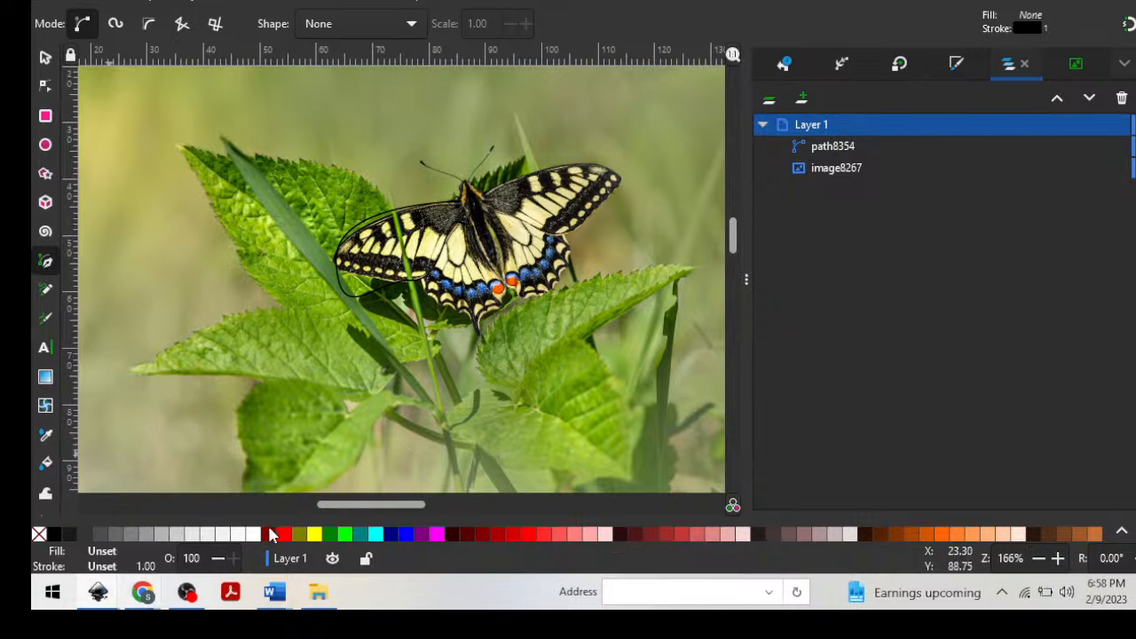
left_click(218, 559)
left_click(217, 561)
left_click_drag(198, 556, 178, 557)
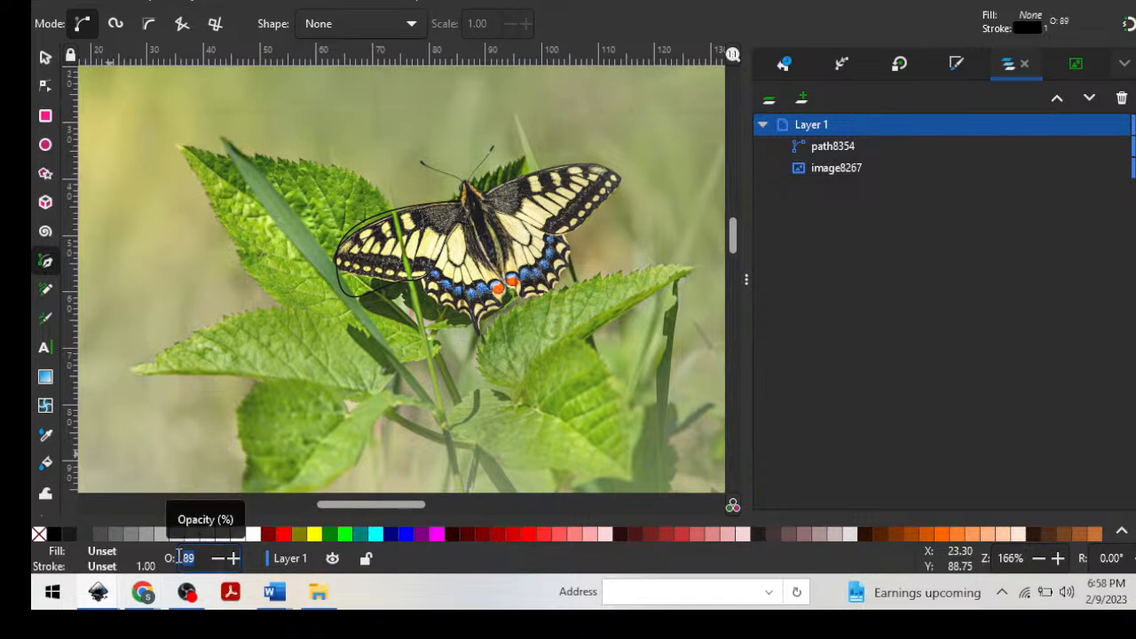
type("40")
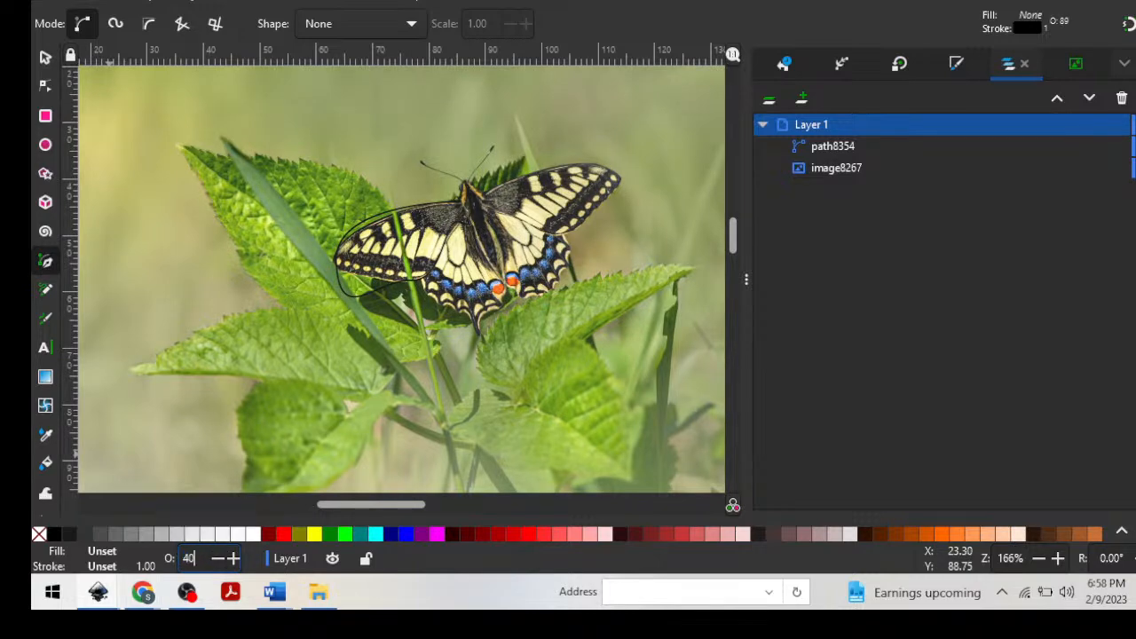
key("Return")
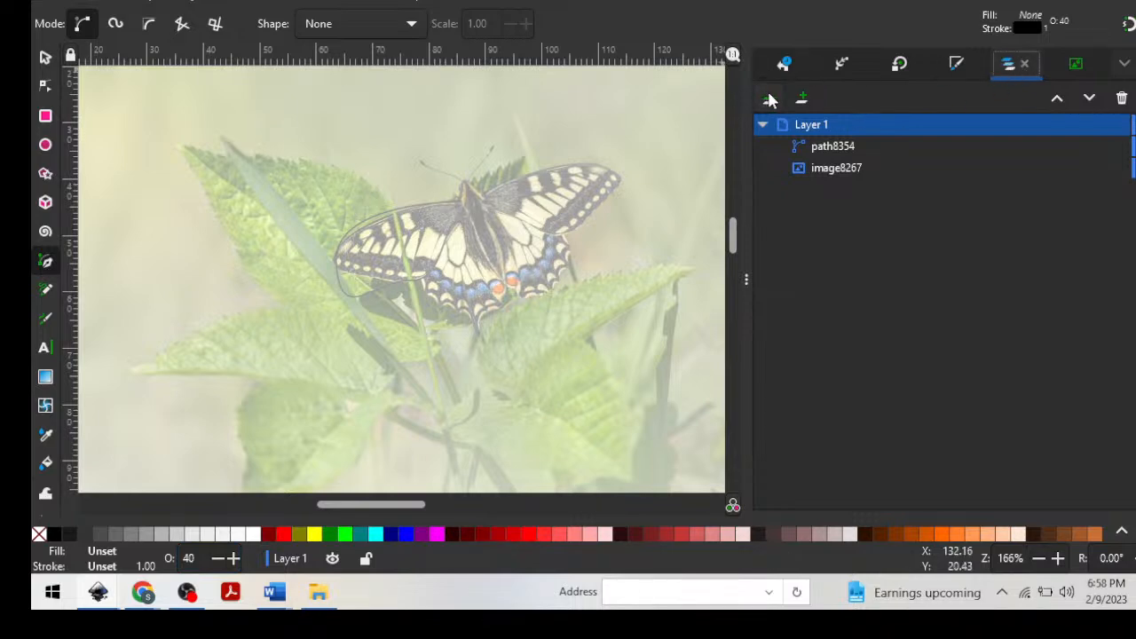
Add Layer 2 above the current layer and trace the butterfly's right forewing on it with a curved Bezier path.
left_click(802, 100)
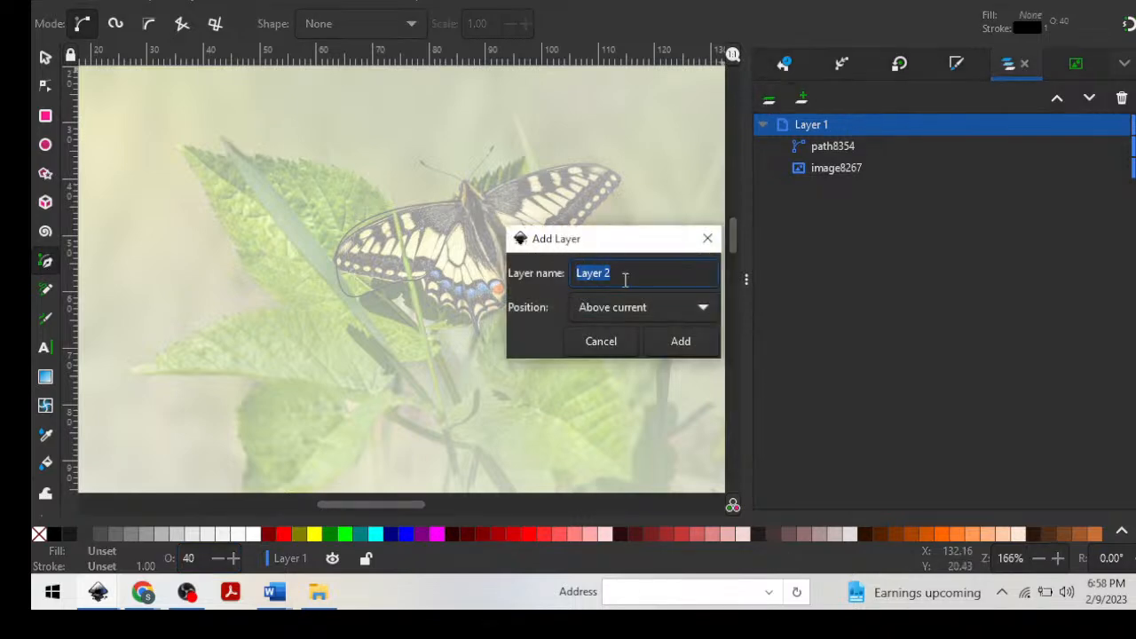
left_click(679, 342)
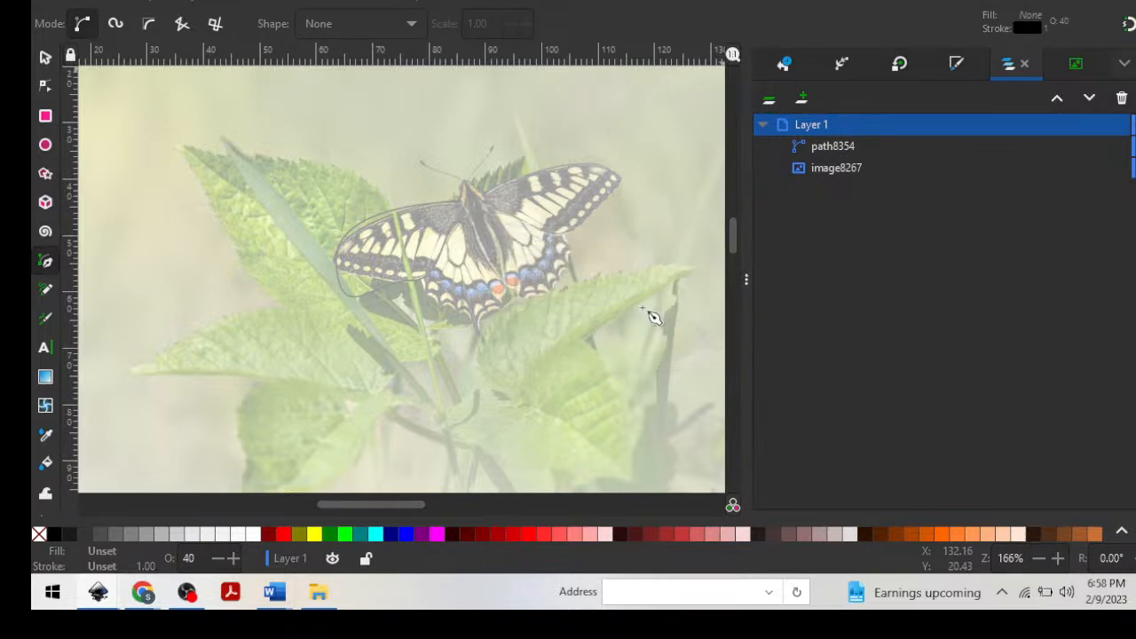
left_click(483, 193)
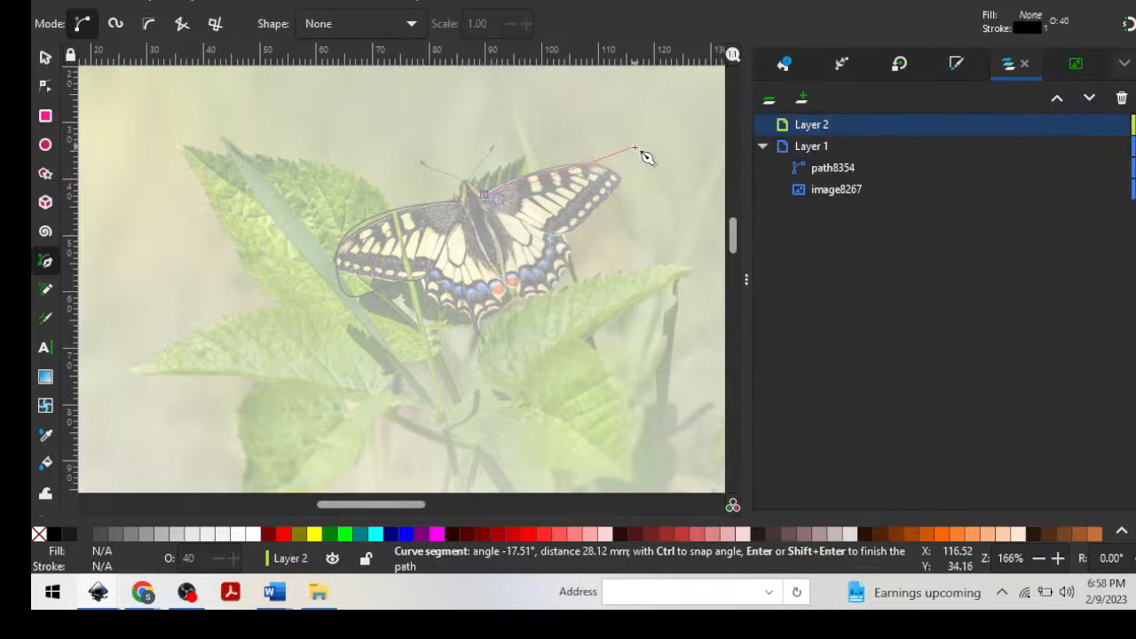
left_click_drag(616, 175, 686, 202)
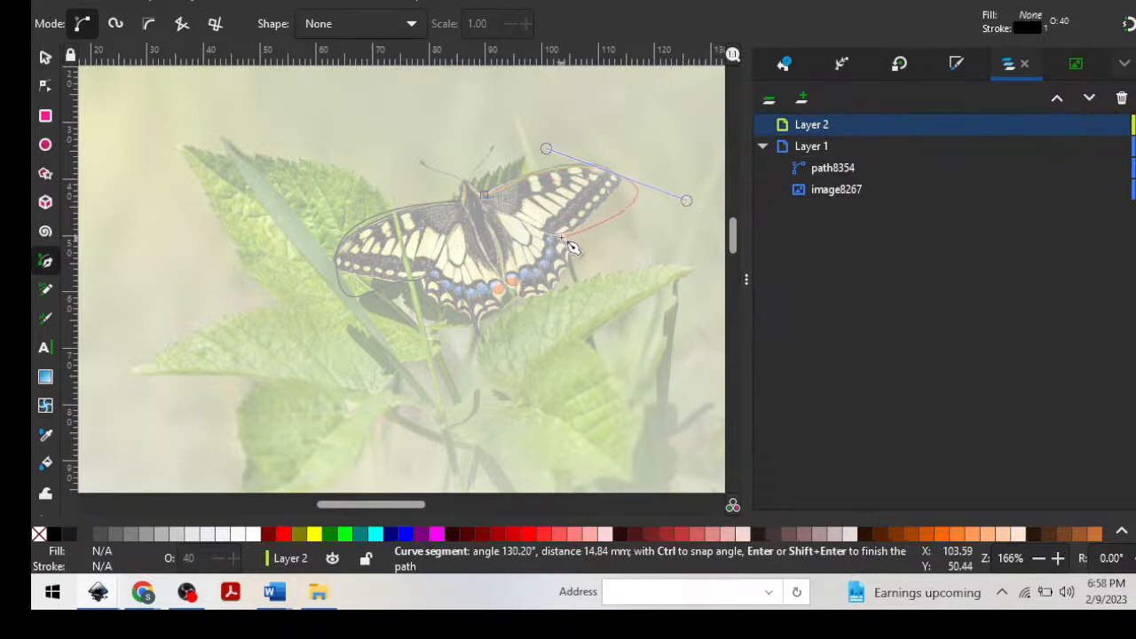
left_click_drag(560, 232, 519, 252)
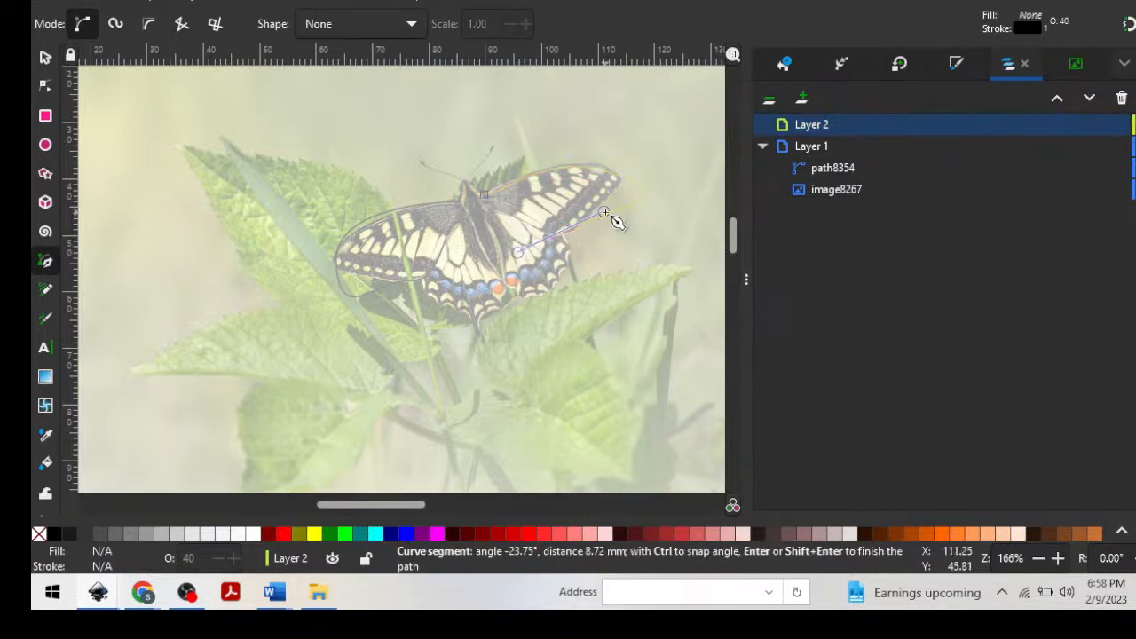
key("Return")
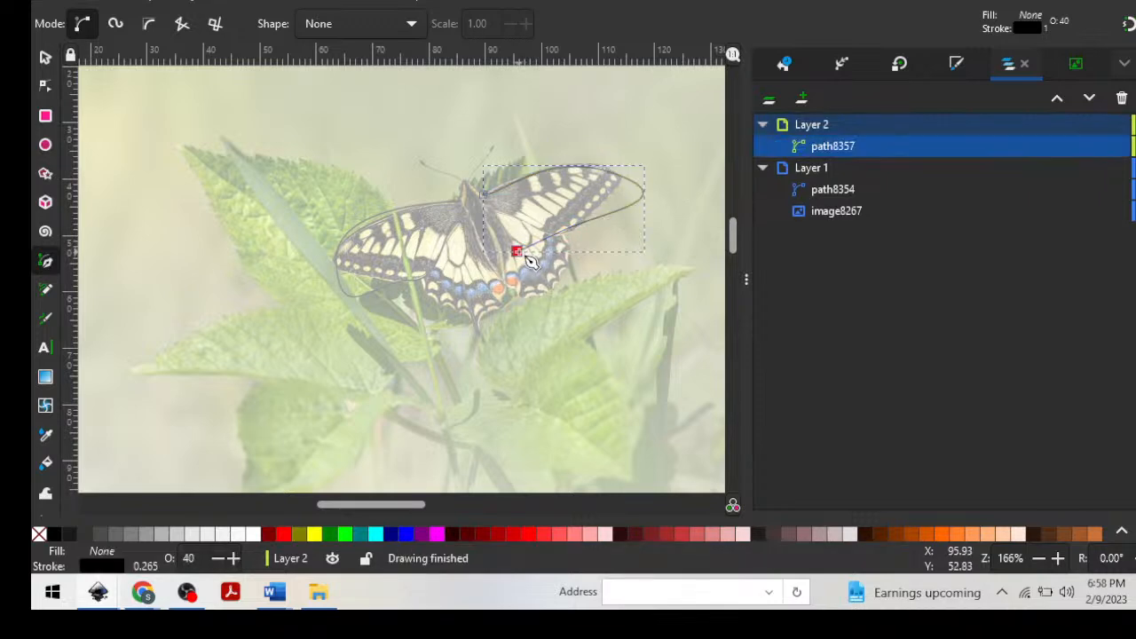
Move the right forewing path's tip node to about X 112.2 mm, Y 38.1 mm and reshape its handles to follow the wing edge.
left_click(46, 85)
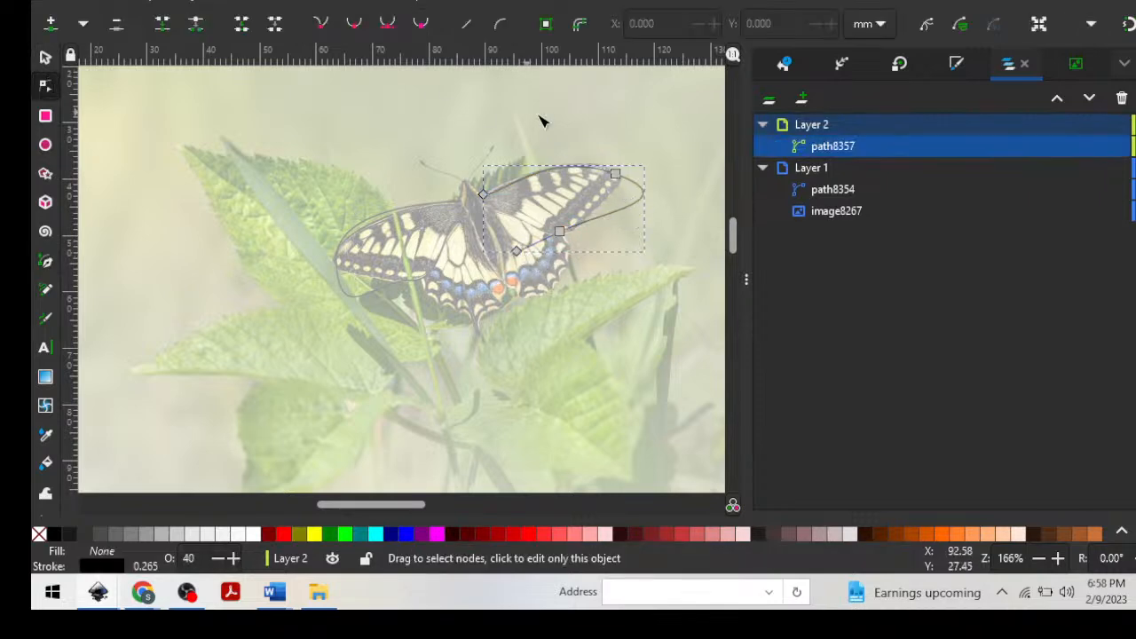
left_click_drag(616, 173, 610, 169)
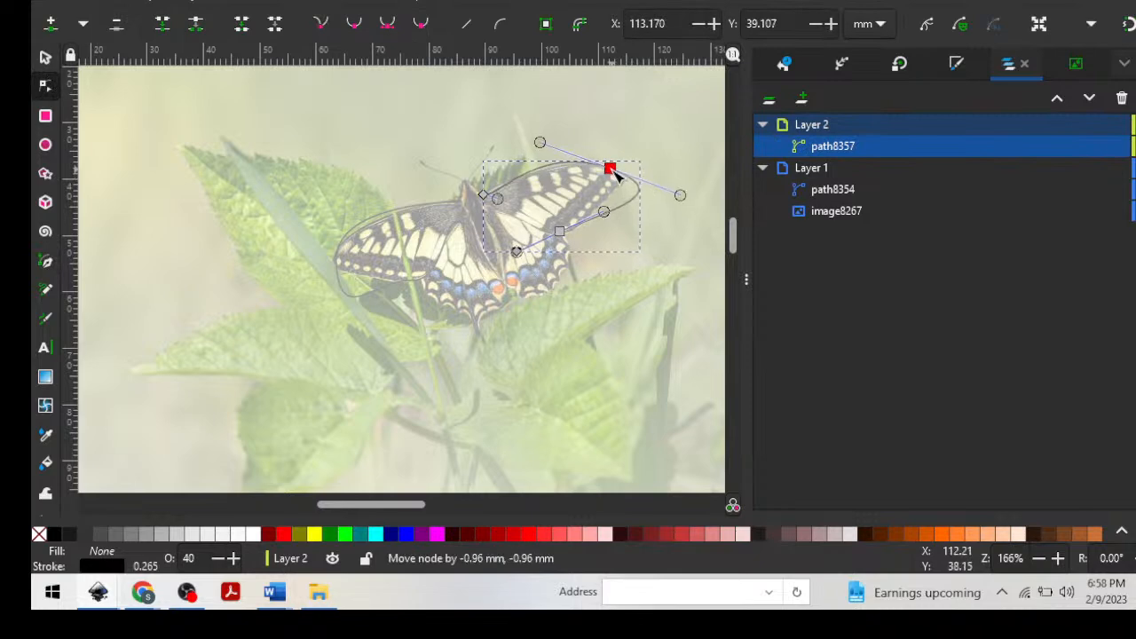
left_click_drag(680, 194, 630, 184)
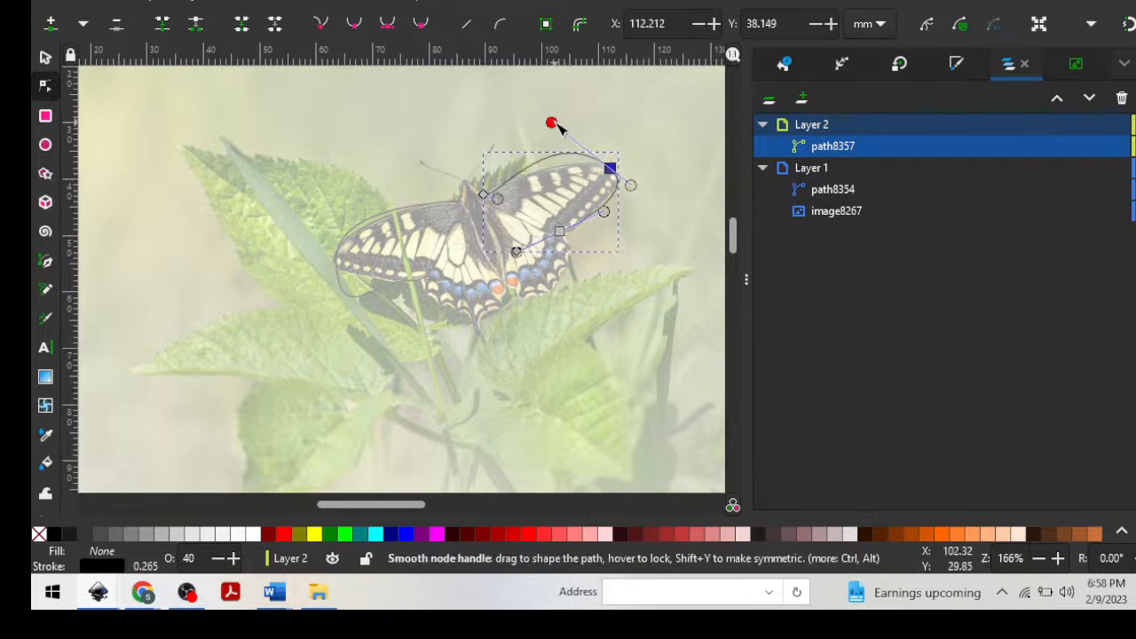
key("Escape")
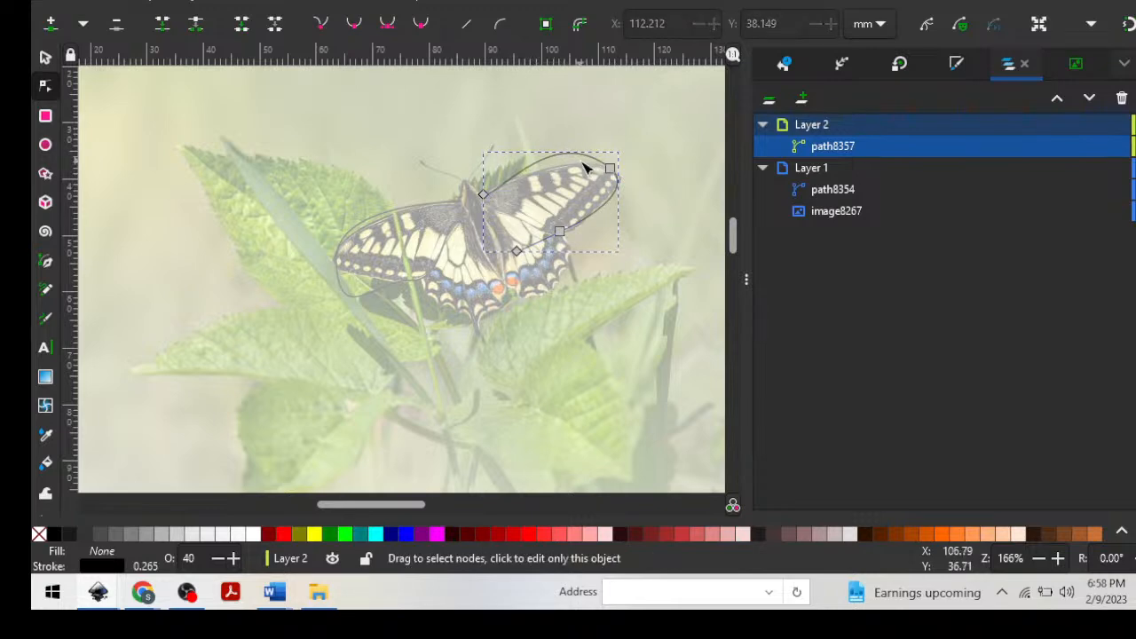
left_click(609, 168)
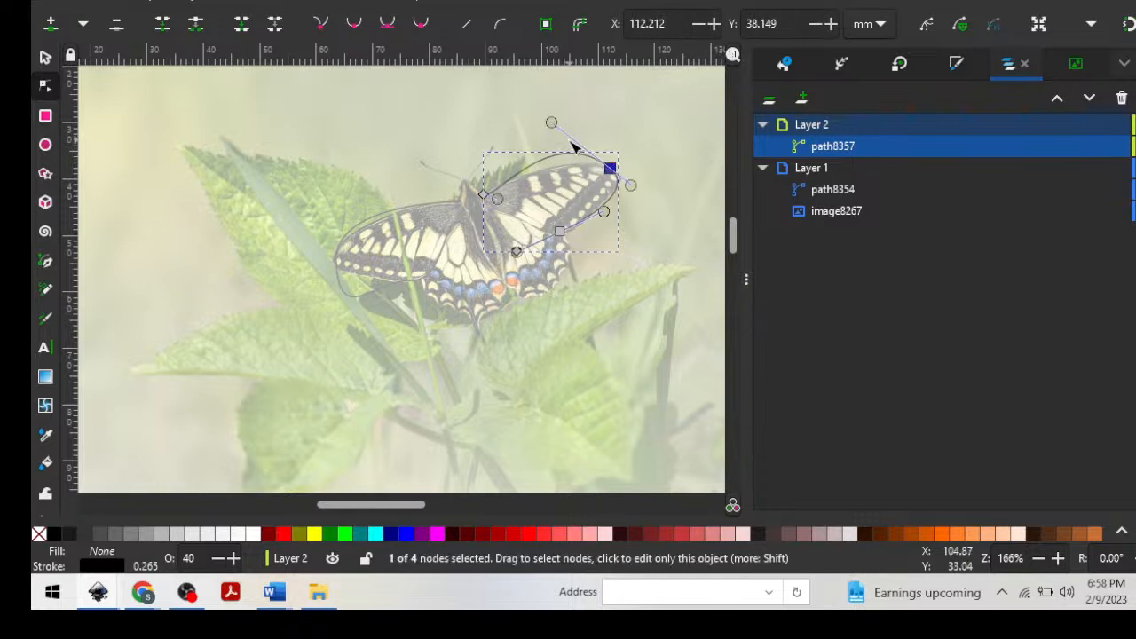
left_click_drag(551, 122, 562, 140)
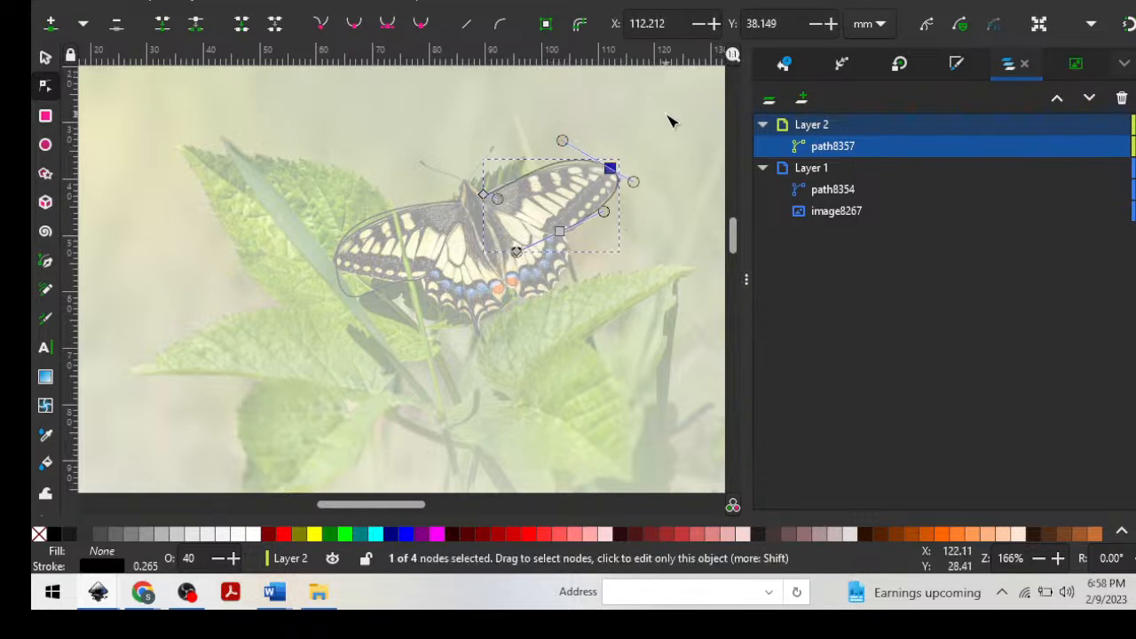
Delete the tip node of the right forewing path, and remove the whole path from Layer 2.
key("Delete")
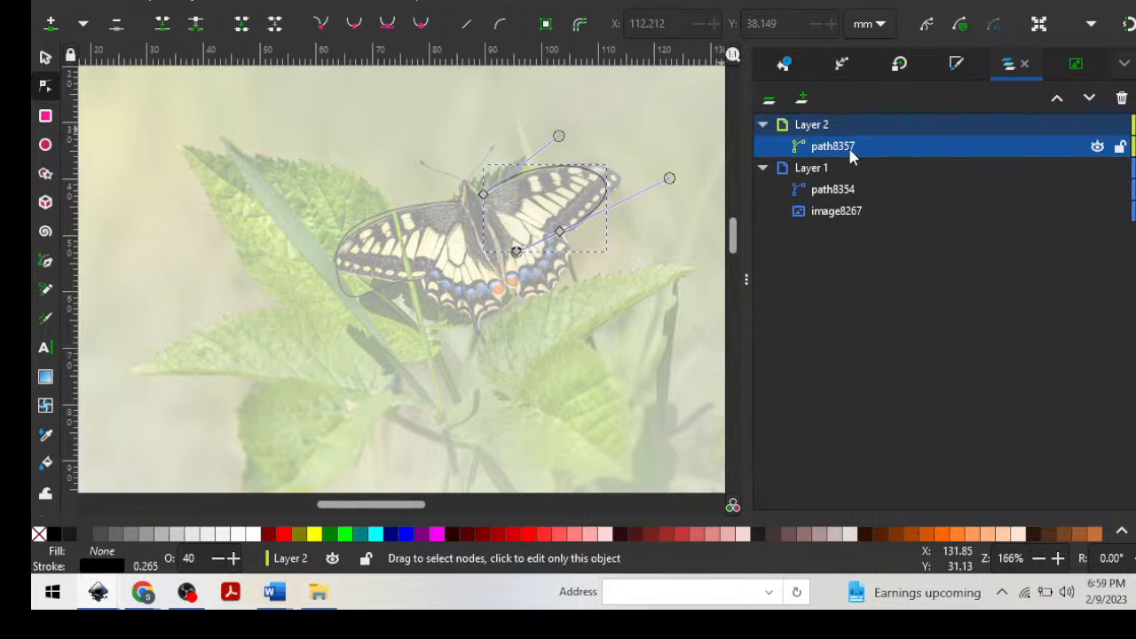
key("s")
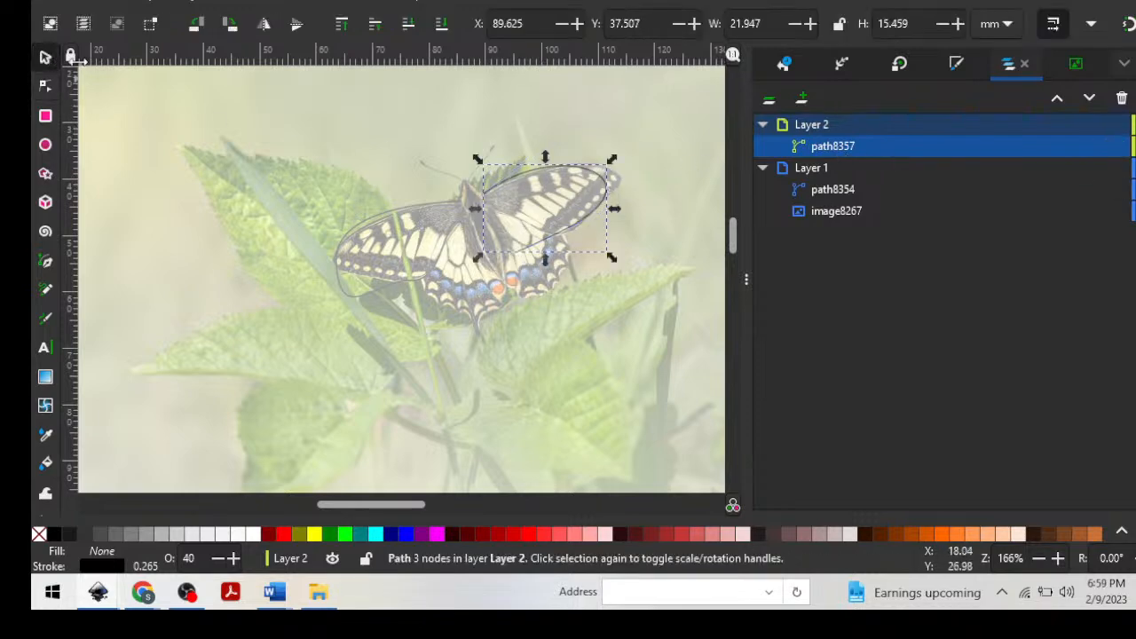
key("Delete")
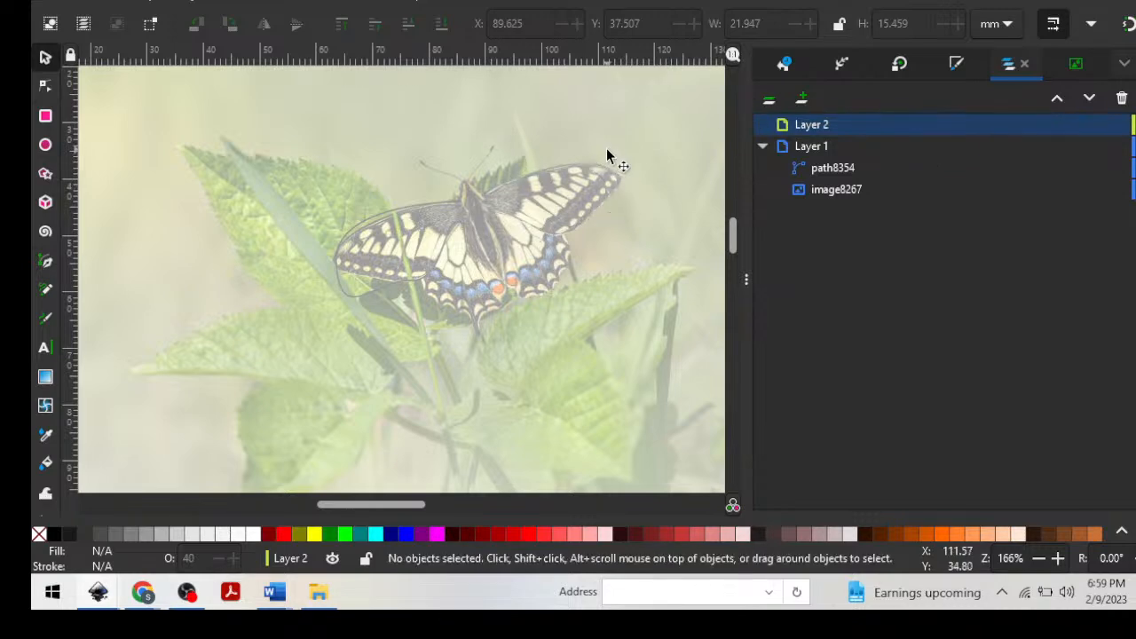
Undo the wing tracing, the added layer and the opacity change, back to the untraced butterfly photo.
key("ctrl+z")
key("ctrl+z")
key("ctrl+z")
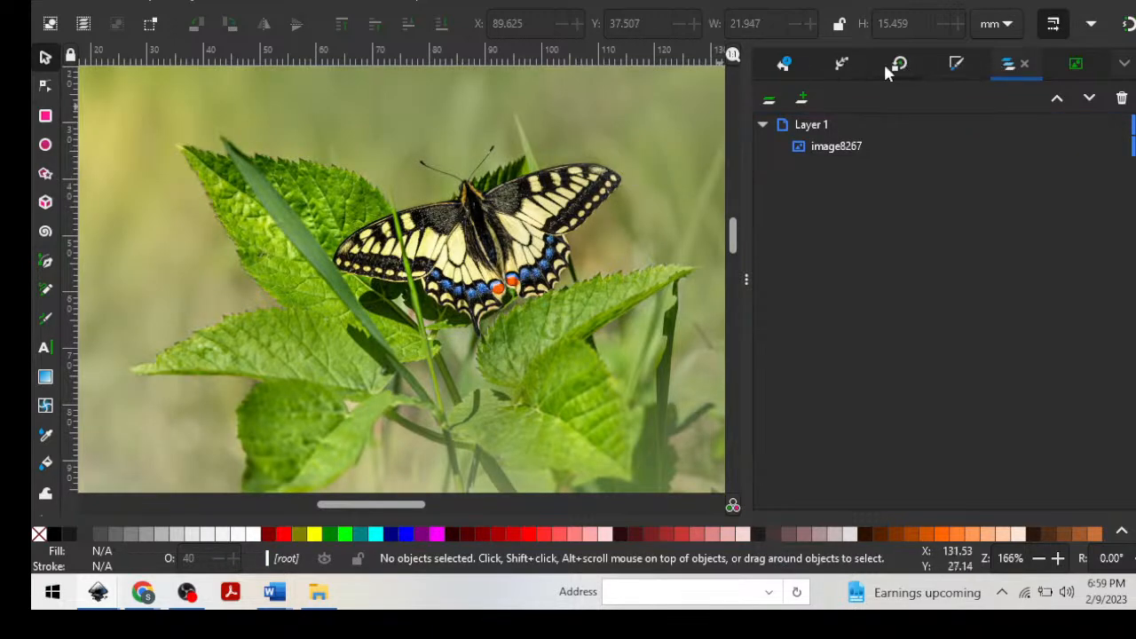
Open Trace Bitmap for the butterfly photo and preview a multicolor trace using brightness steps with 8 scans.
left_click(234, 1)
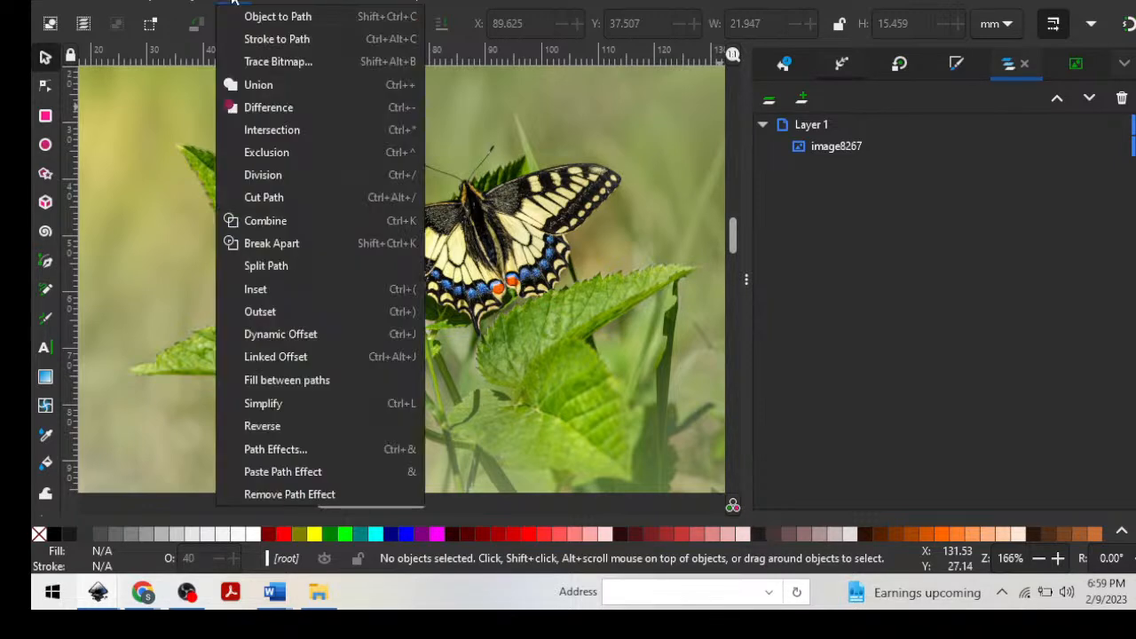
left_click(278, 63)
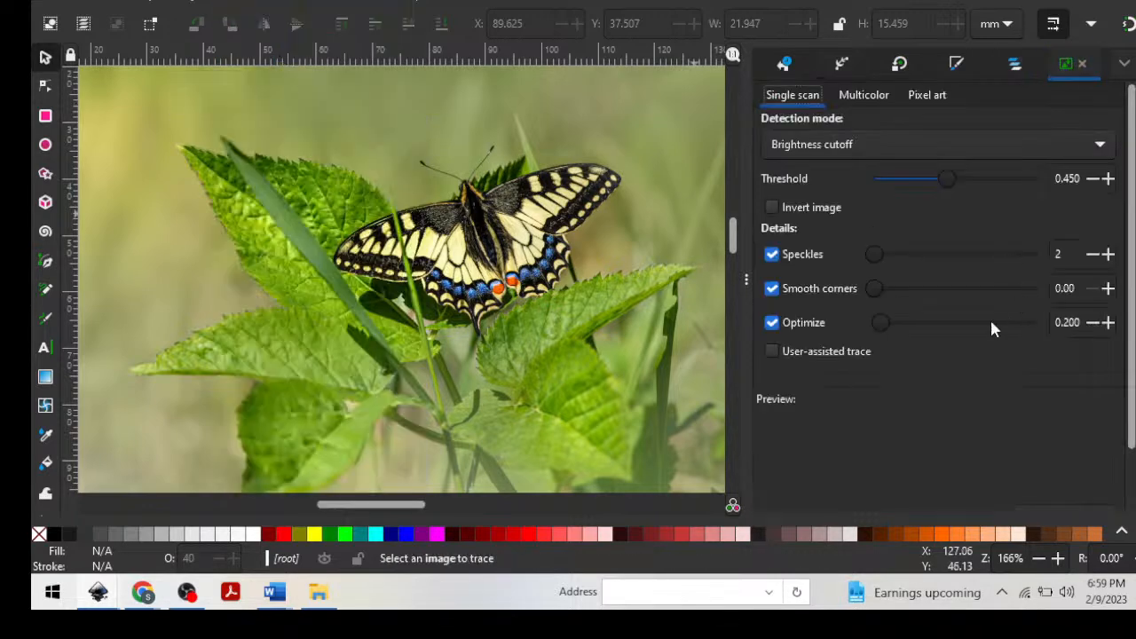
left_click(510, 248)
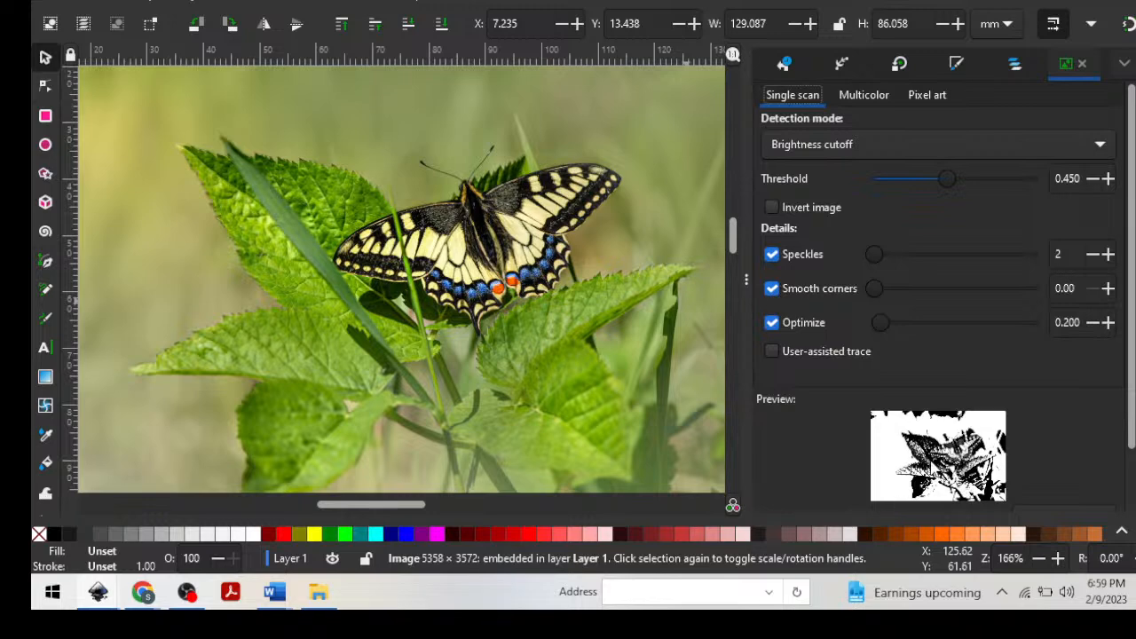
left_click(863, 96)
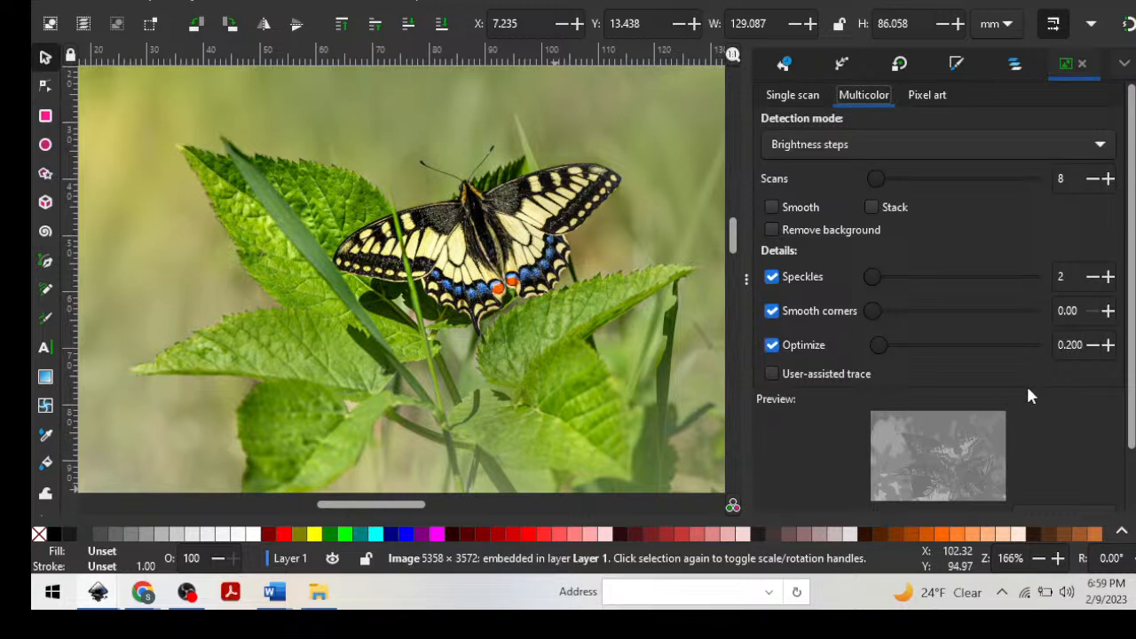
scroll(1027, 394, "down", 2)
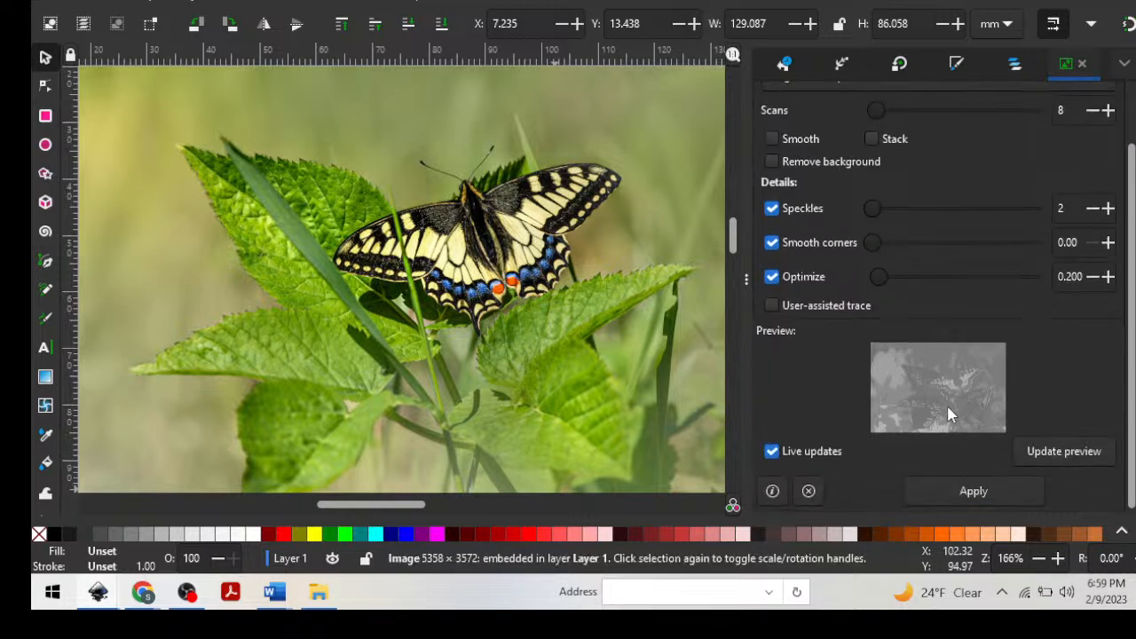
left_click(1050, 451)
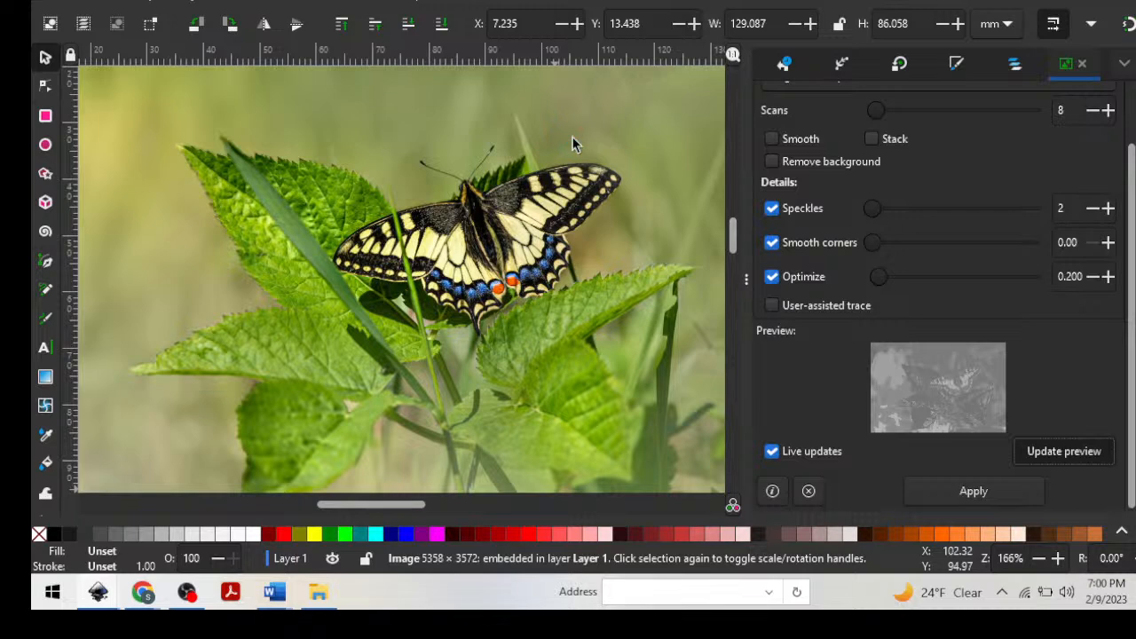
Move the butterfly photo to about X 16.2 mm, Y 18.9 mm and set the multicolor trace to 53 scans.
key("minus")
key("minus")
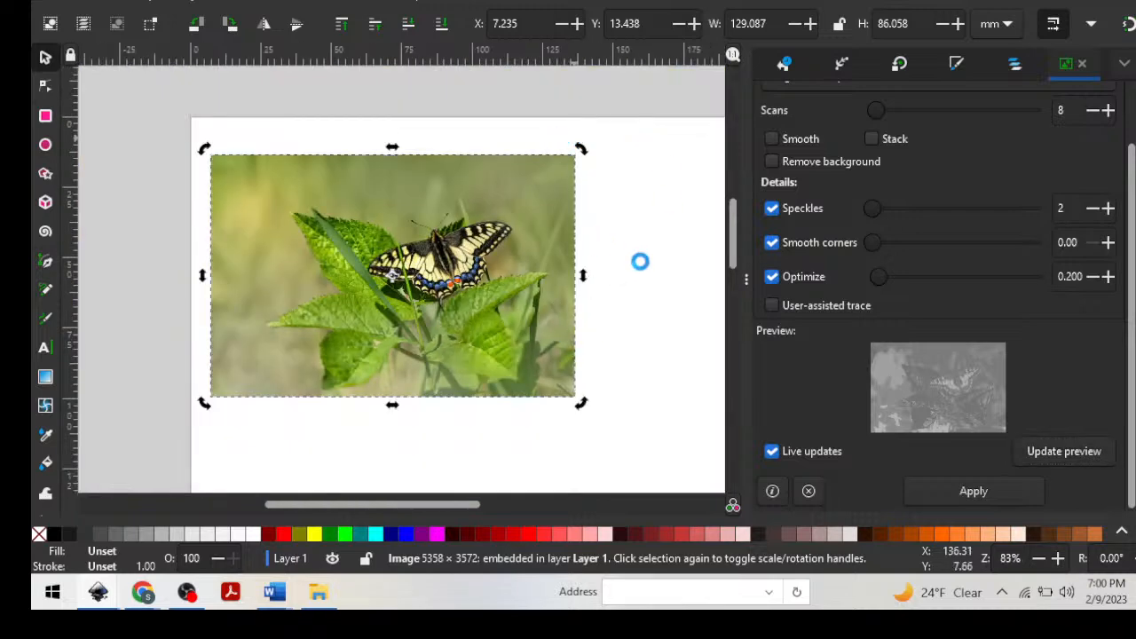
scroll(639, 261, "down", 2)
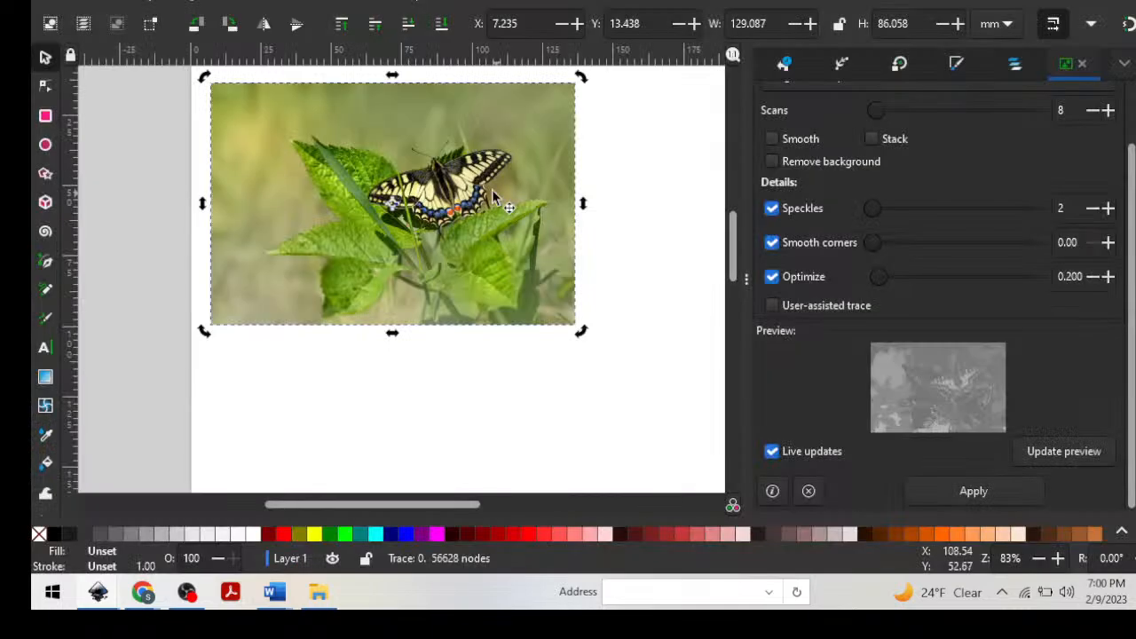
mouse_move(478, 172)
left_mouse_down()
mouse_move(494, 422)
mouse_move(497, 253)
mouse_move(506, 267)
left_mouse_up()
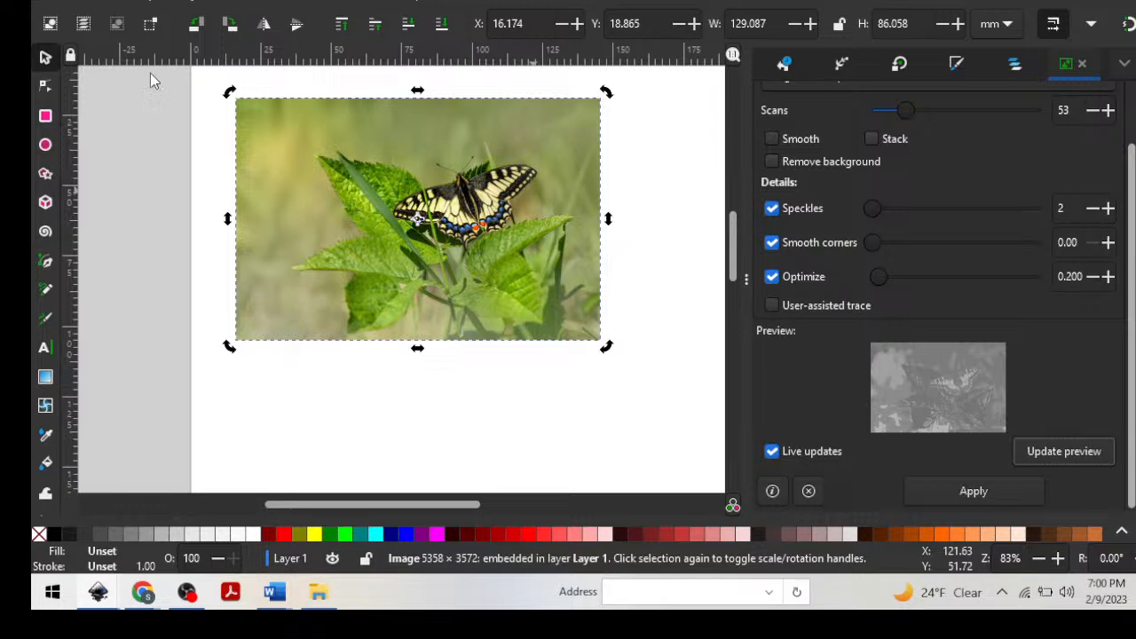
key("Escape")
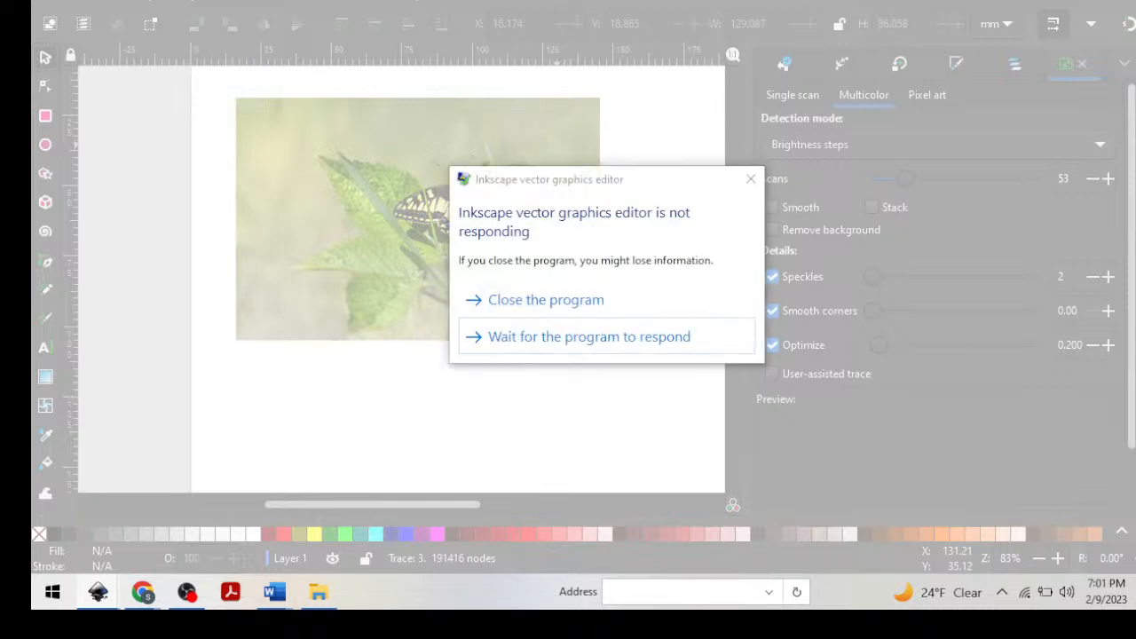
Close the unresponsive Inkscape and arrange the OBS and Chrome windows so the Vecteezy butterfly page is in view.
left_click(546, 300)
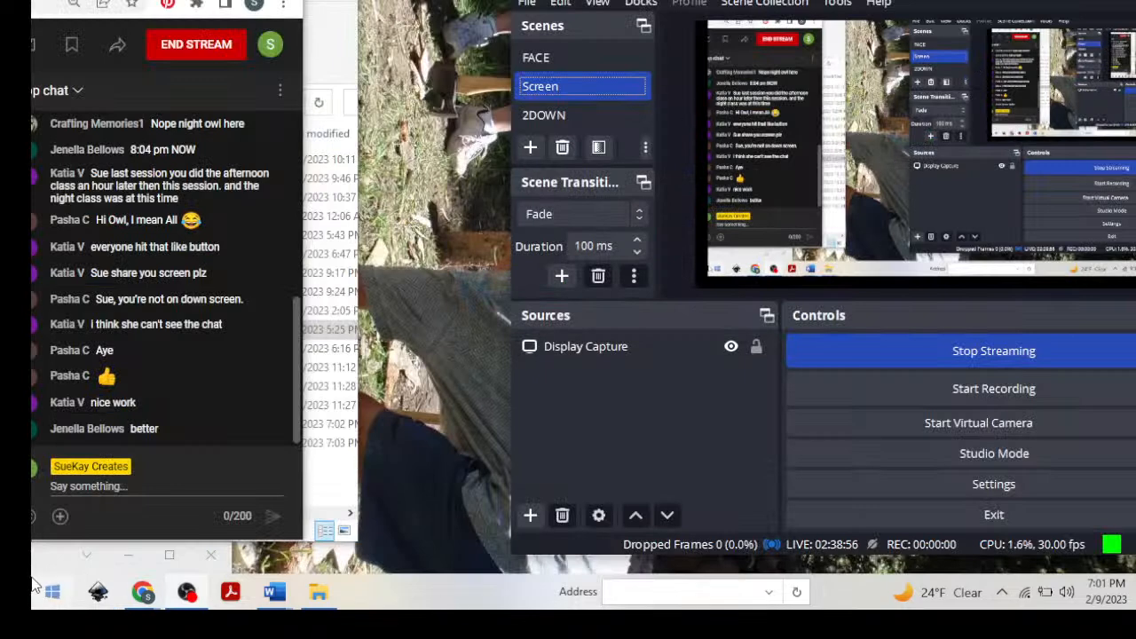
mouse_move(145, 594)
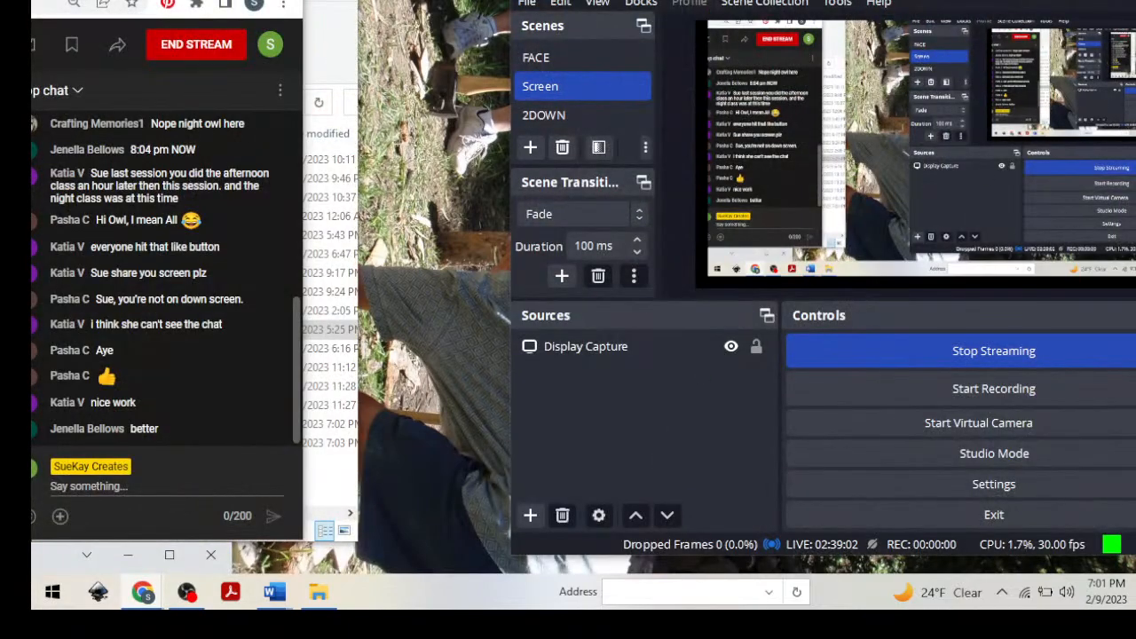
left_click_drag(710, 0, 674, 0)
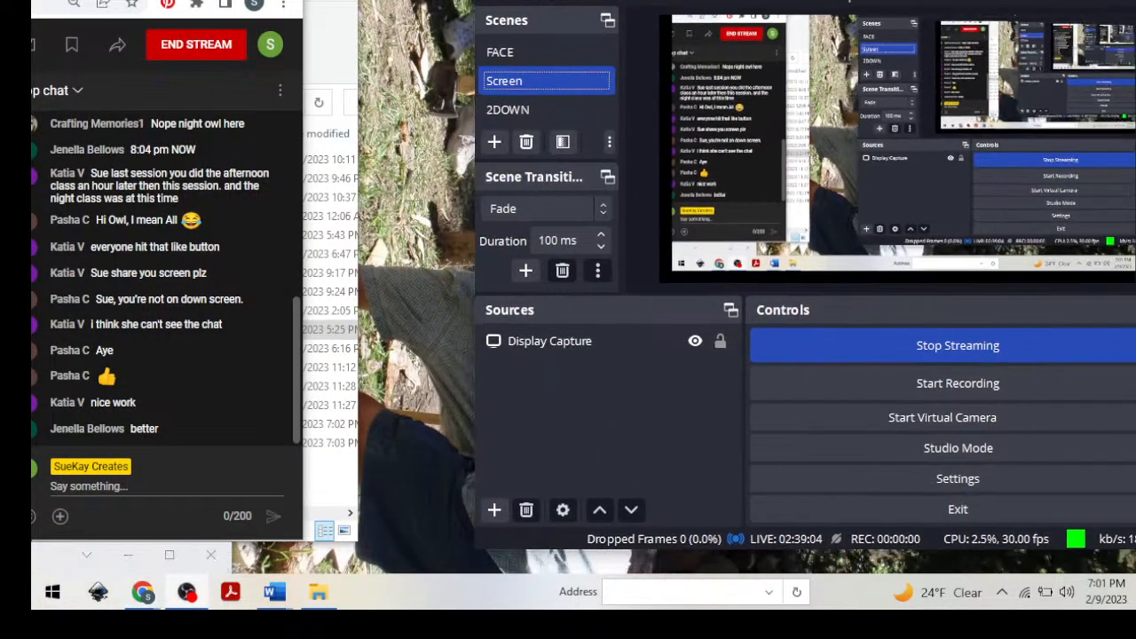
left_click_drag(63, 559, 520, 0)
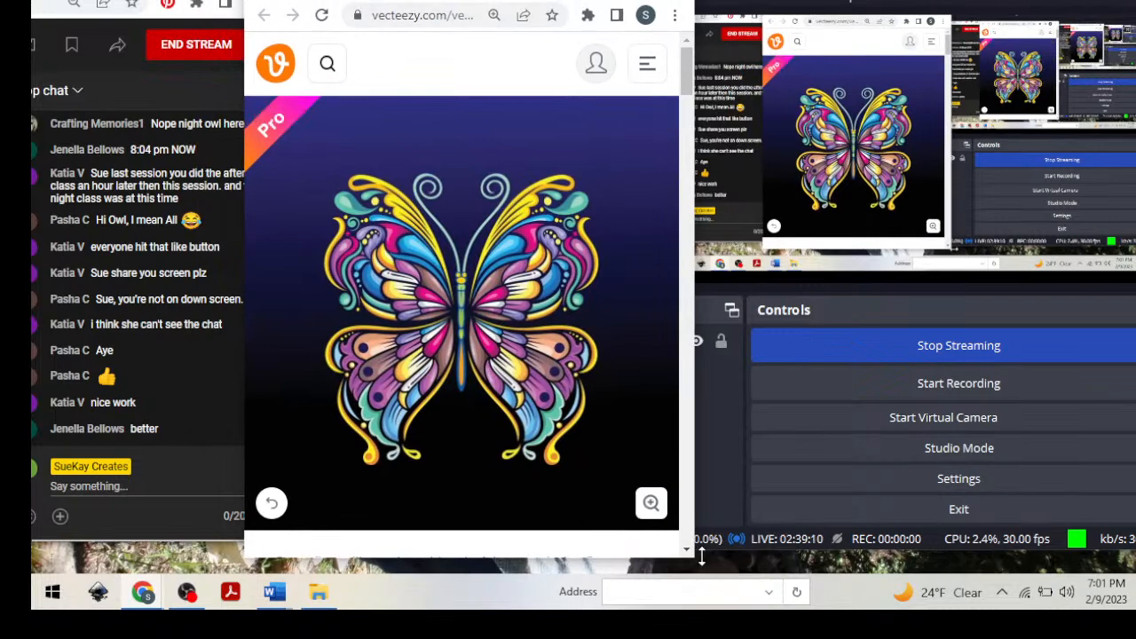
Widen and reposition the browser window so the whole butterfly illustration on the Vecteezy page is in view.
left_click_drag(701, 554, 1021, 568)
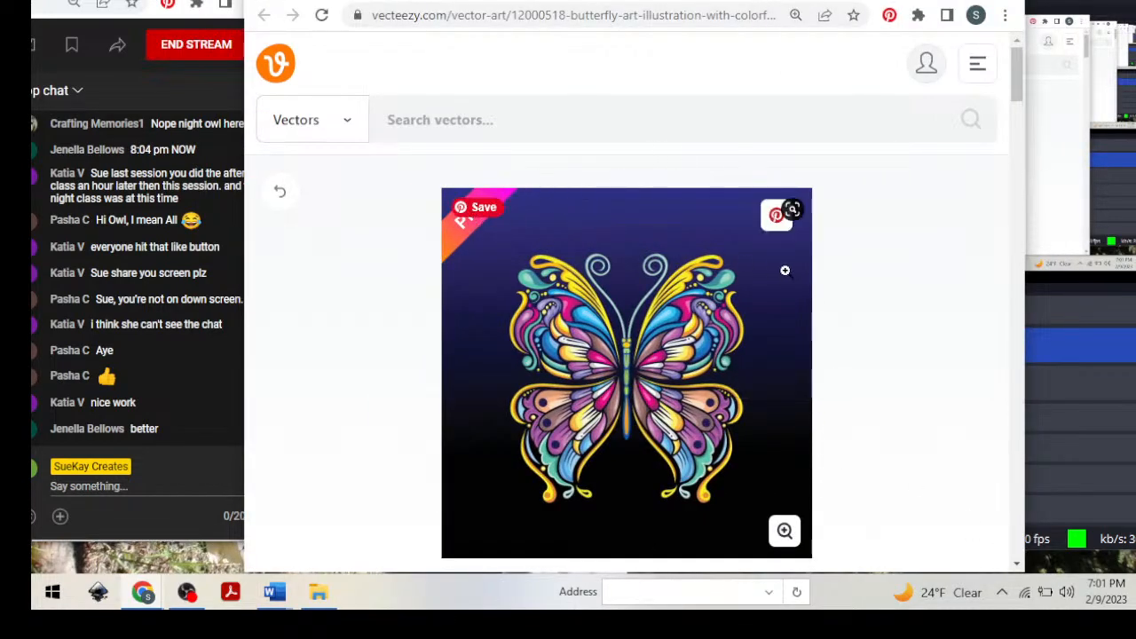
scroll(825, 295, "down", 1)
scroll(831, 296, "up", 1)
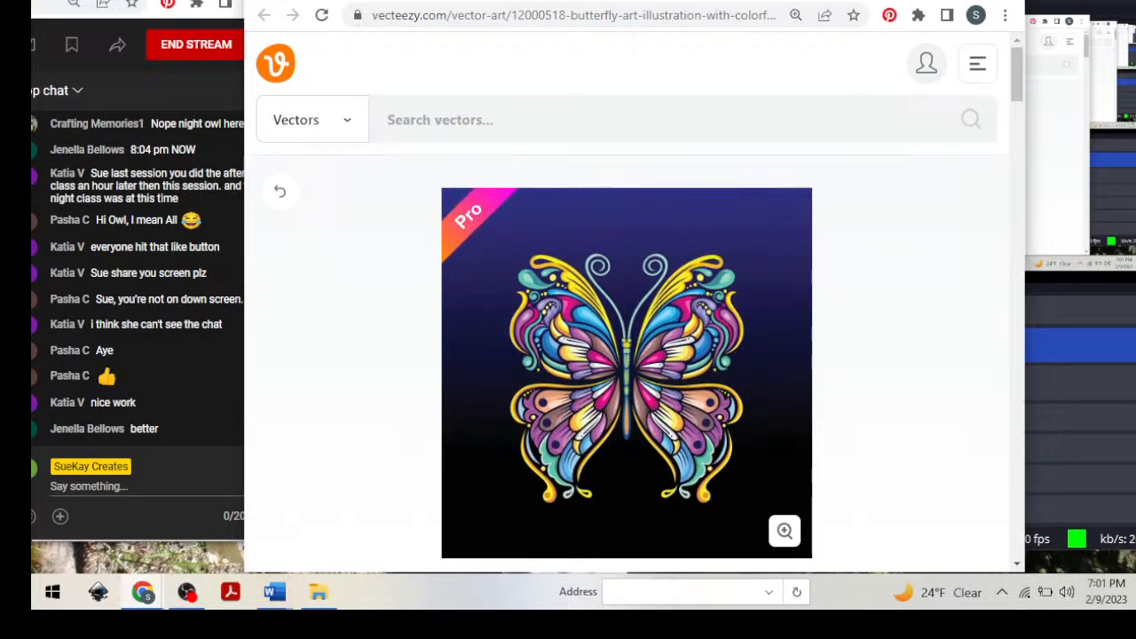
left_click_drag(763, 5, 697, 3)
scroll(710, 373, "down", 2)
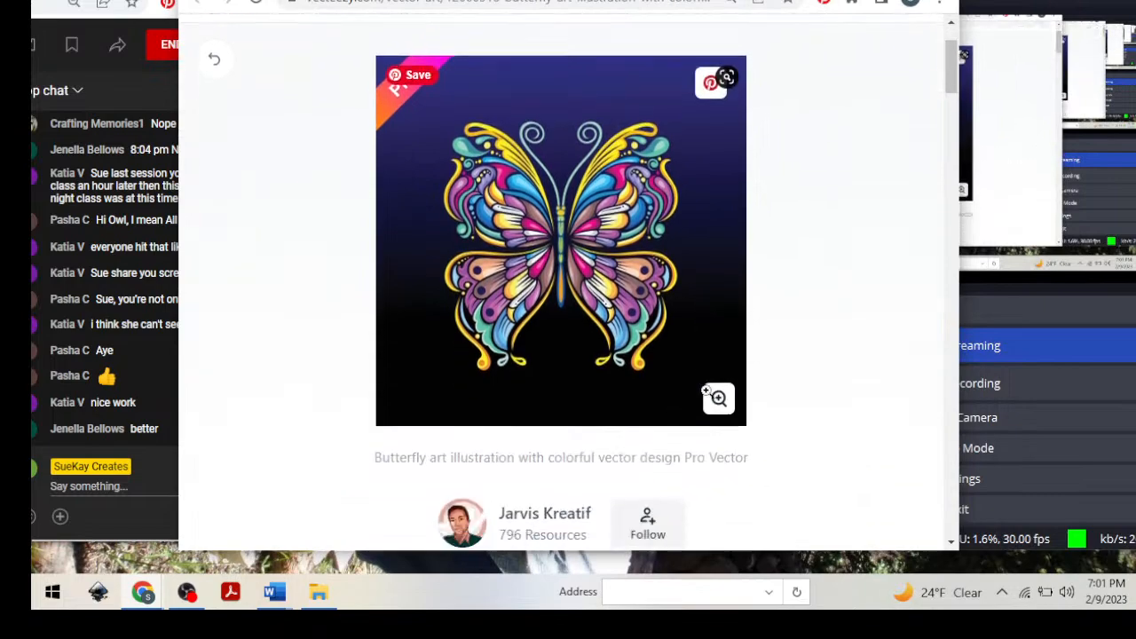
scroll(741, 324, "up", 1)
scroll(742, 324, "up", 1)
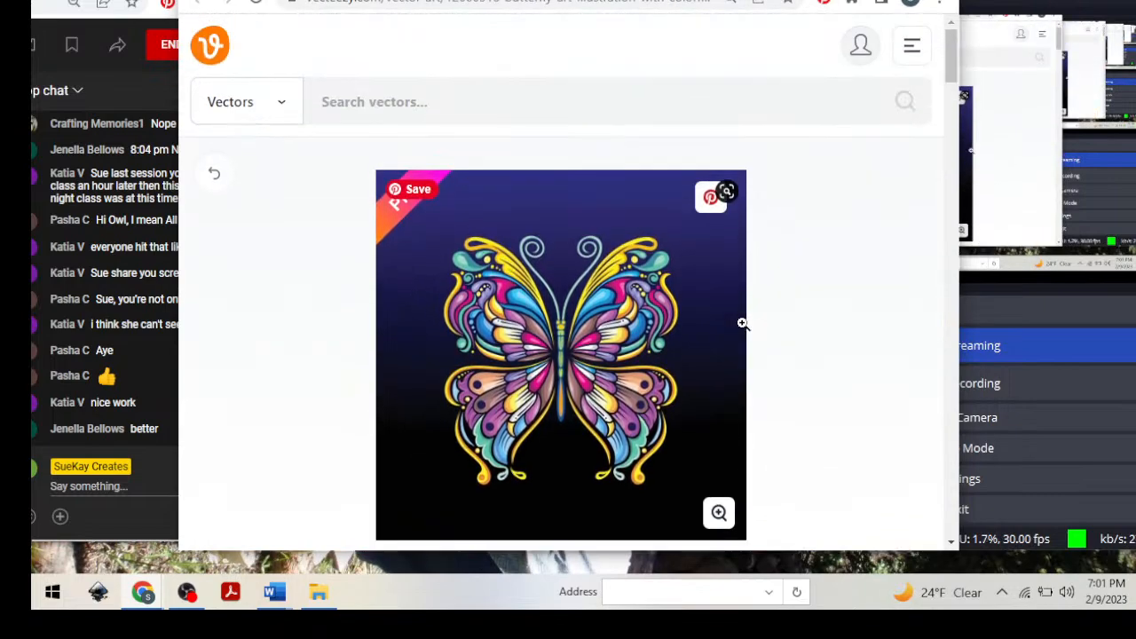
Examine the butterfly illustration's antennae, upper wings and lower wing tips in the enlarged preview.
left_click(725, 245)
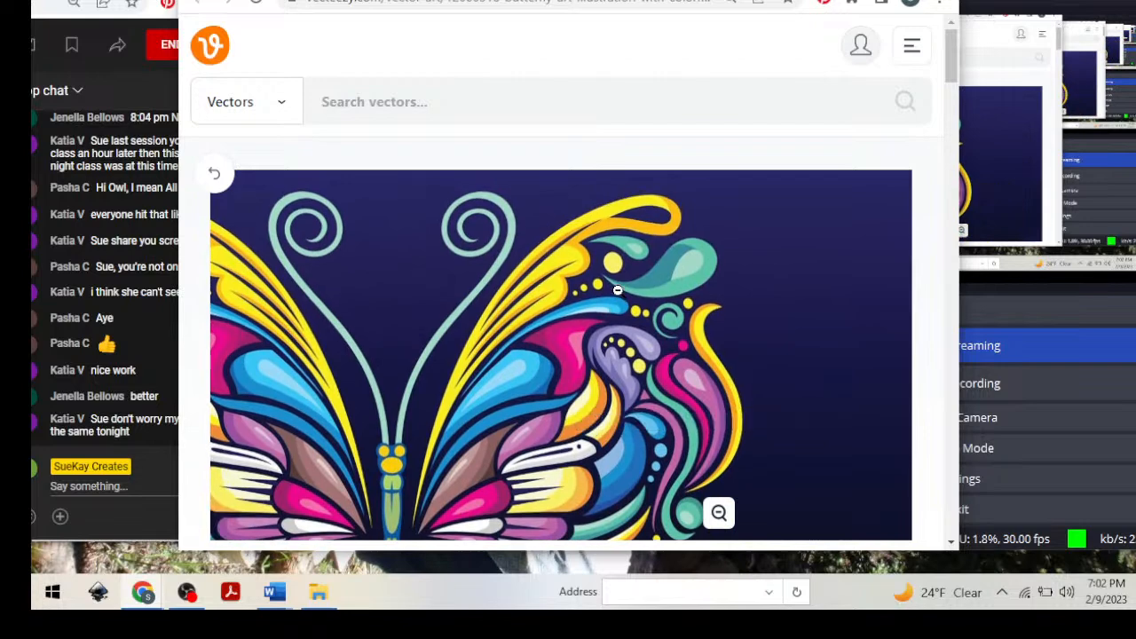
left_click(618, 290)
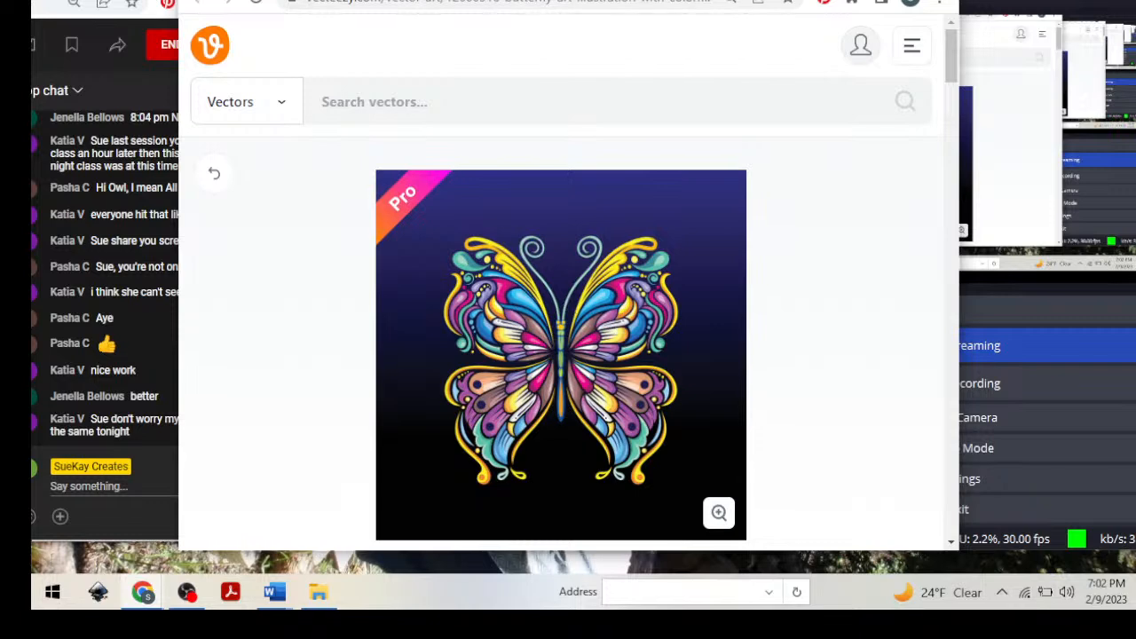
left_click_drag(501, 0, 606, 0)
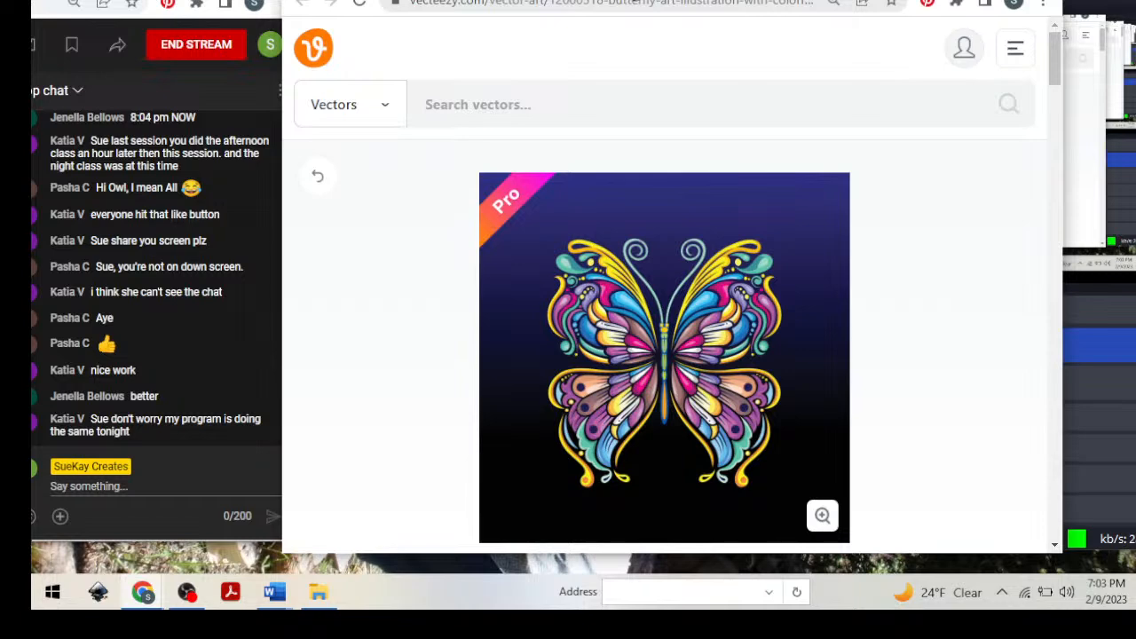
left_click(739, 308)
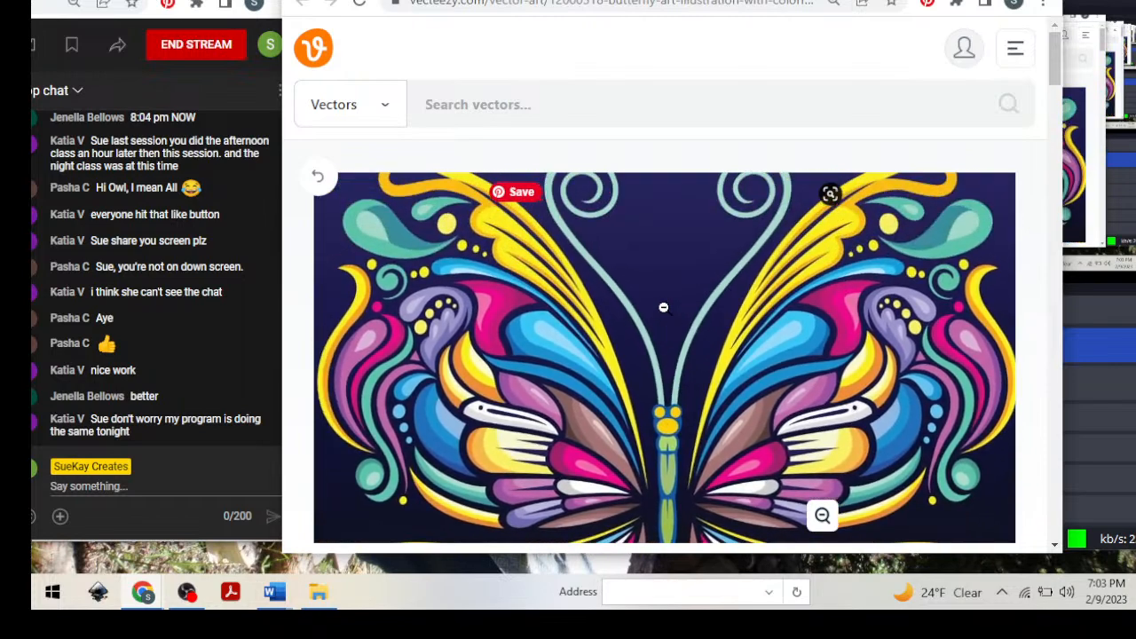
left_click(661, 282)
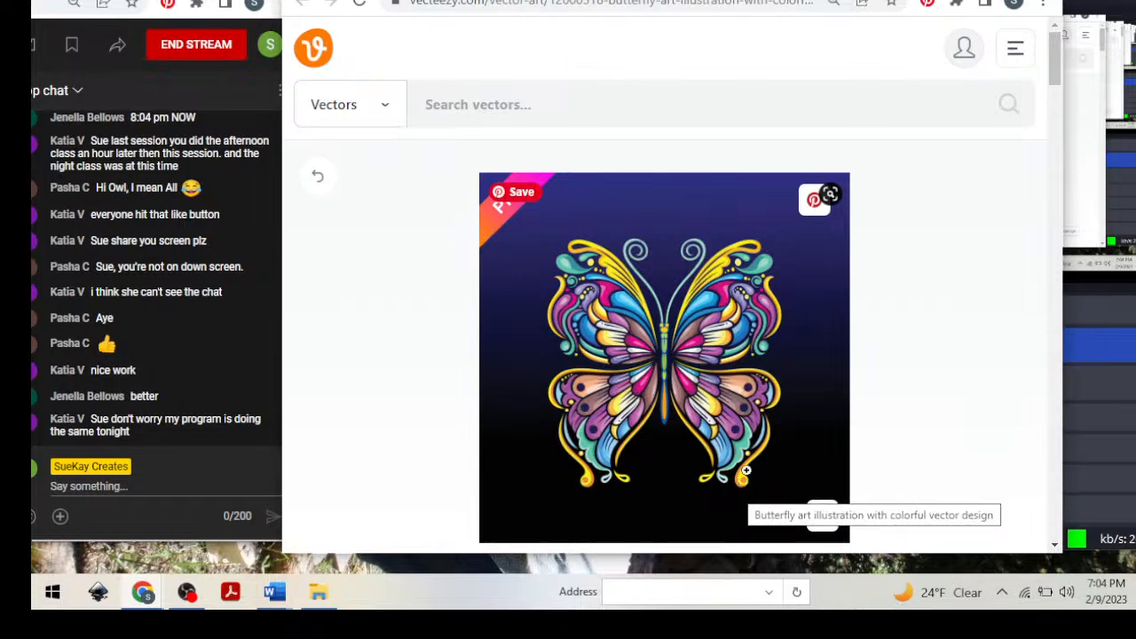
left_click(705, 478)
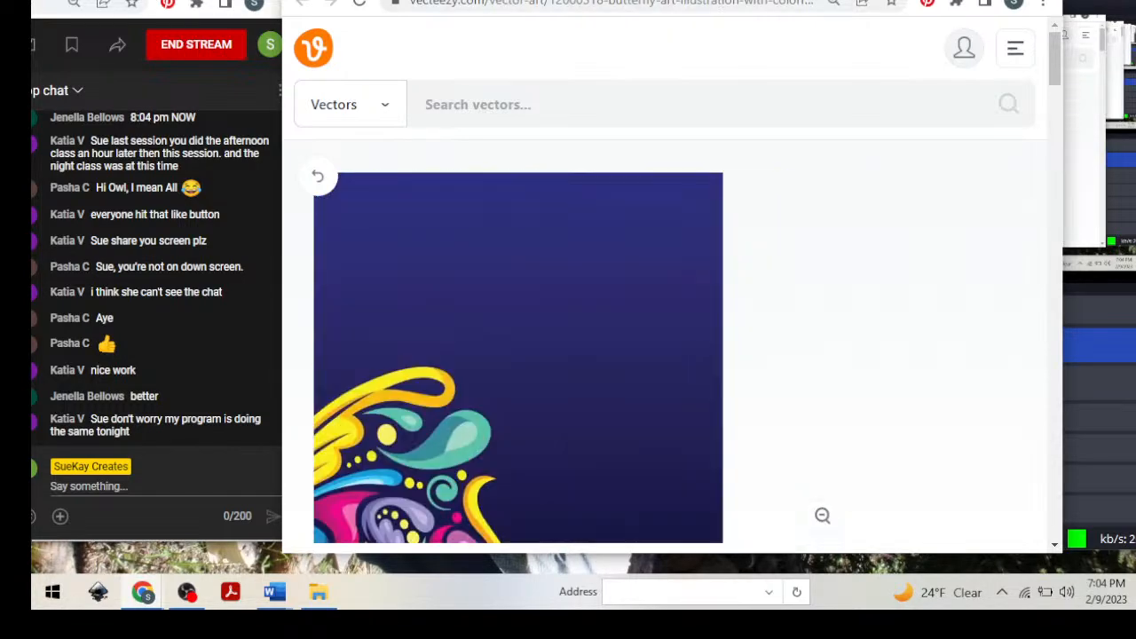
Minimize the browser window and switch the OBS stream to the FACE scene.
left_click_drag(1003, 0, 1025, 23)
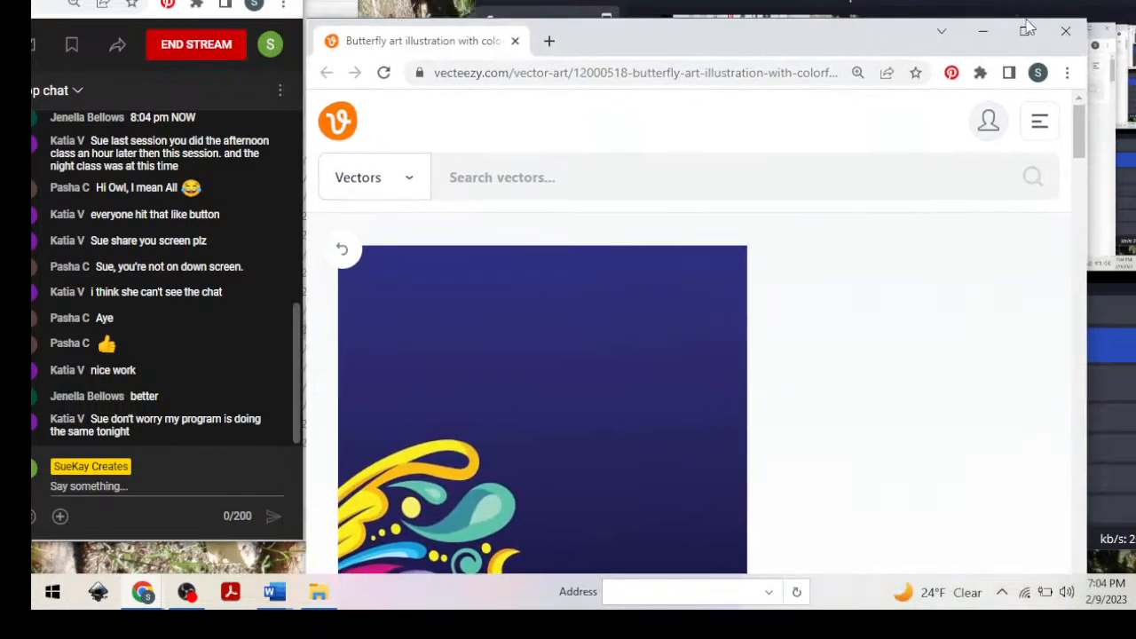
left_click(979, 31)
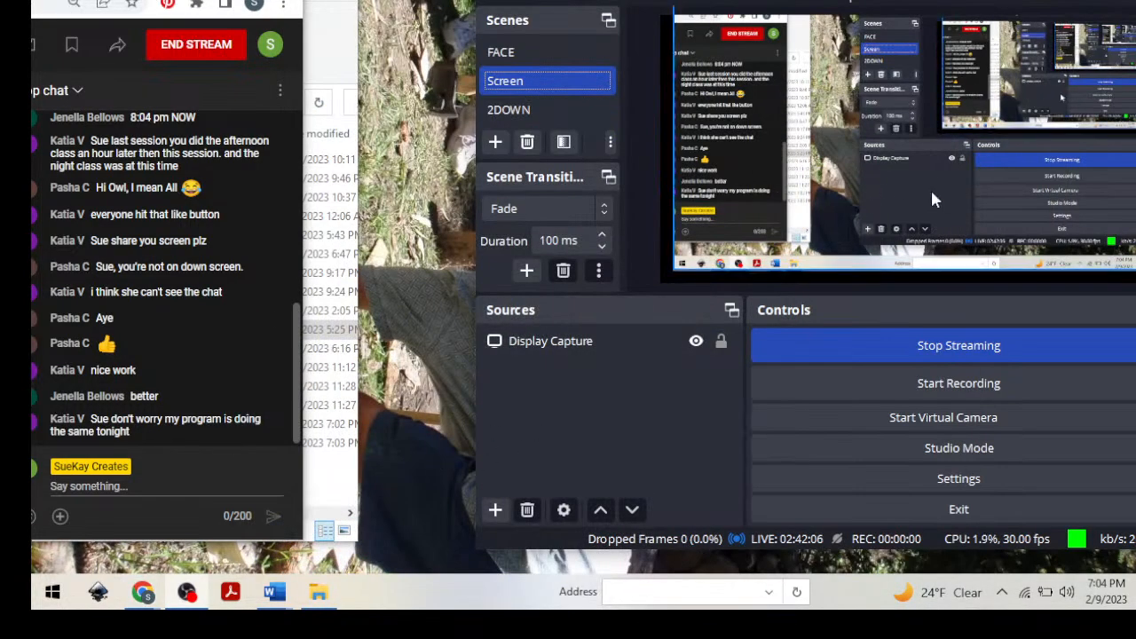
left_click_drag(763, 0, 721, 0)
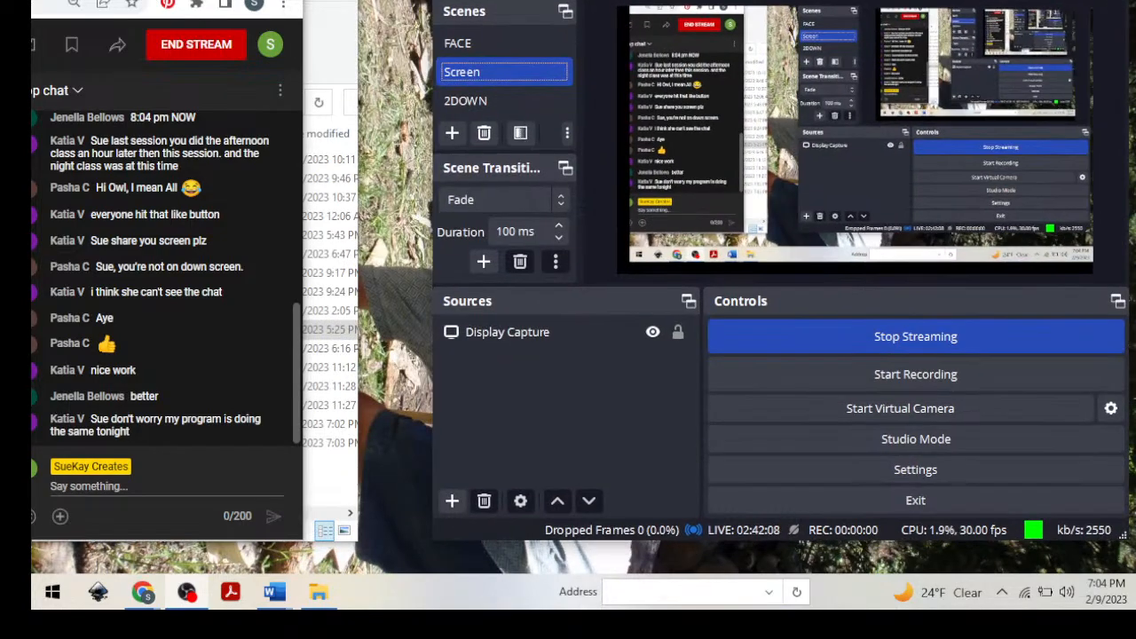
left_click(452, 44)
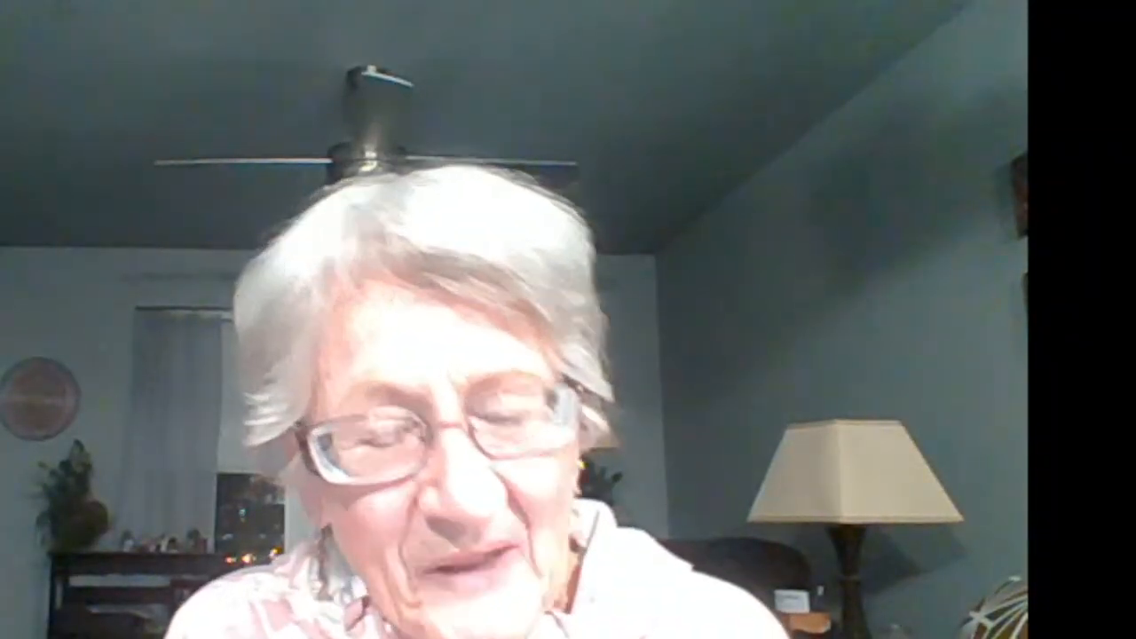